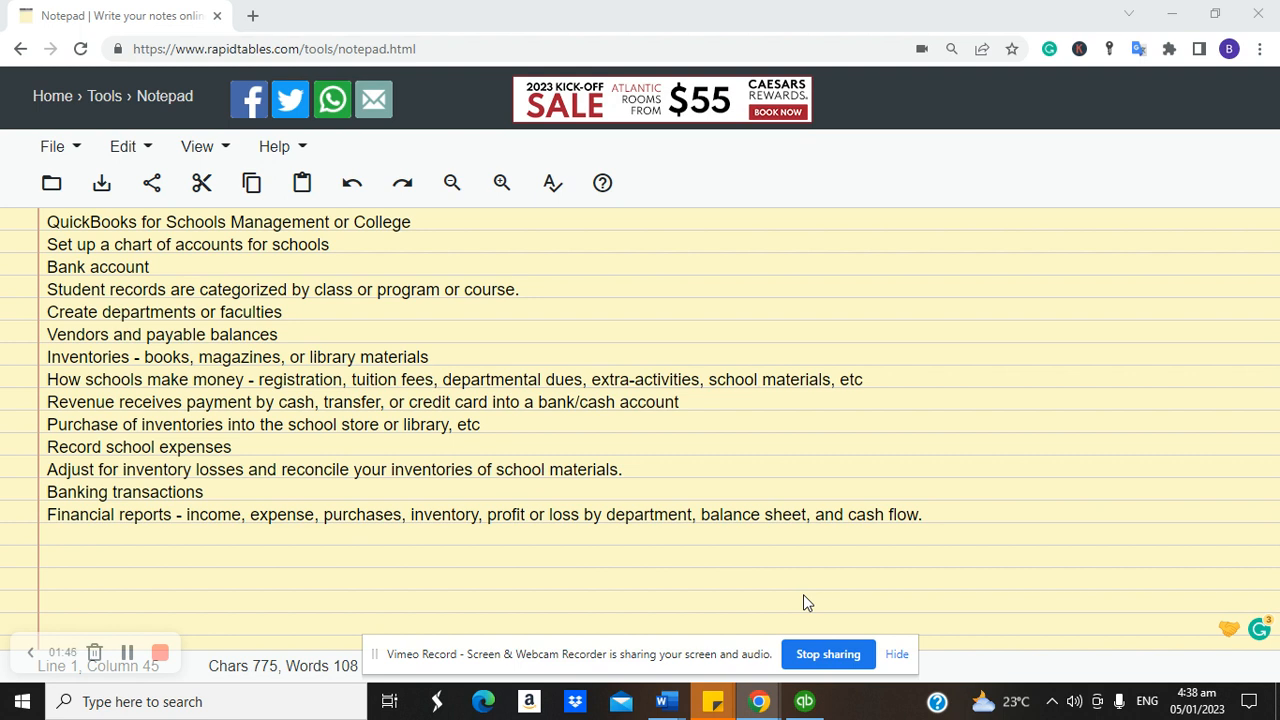
Step: Edit the revenue line of the notes to begin "Revenue: create invoice, receives payment"
click(116, 408)
text(create)
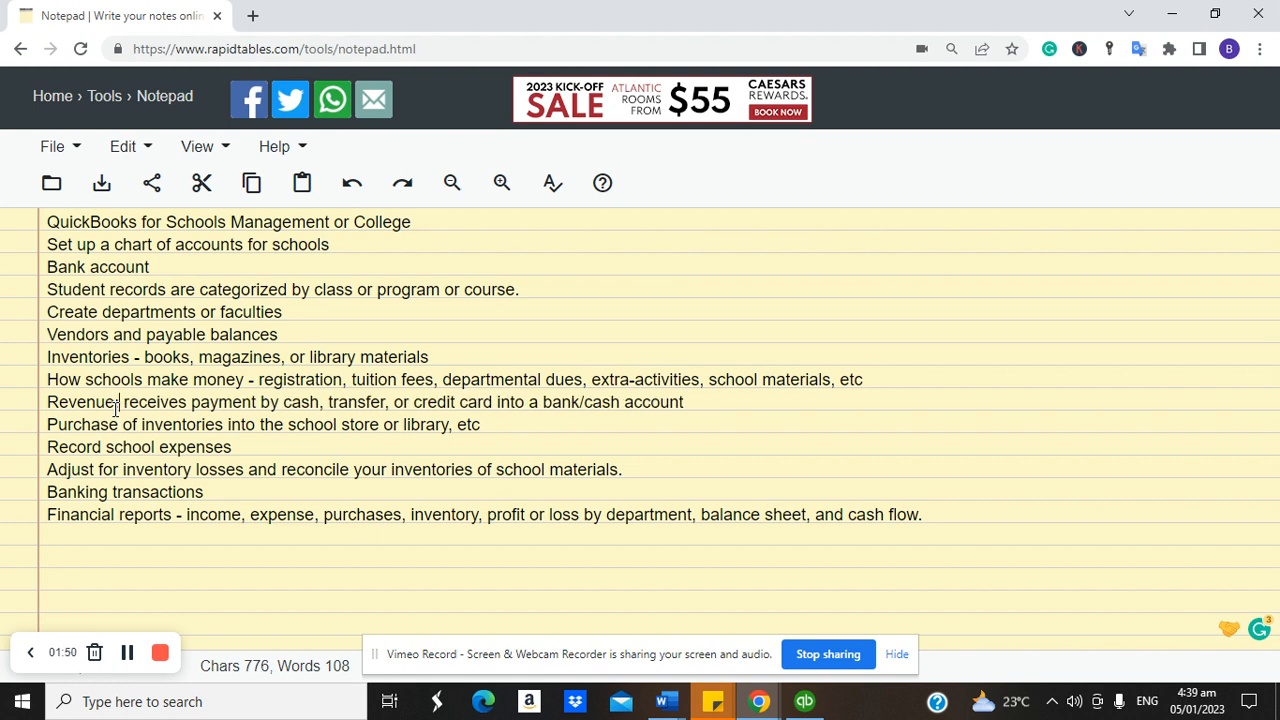
text( invoice)
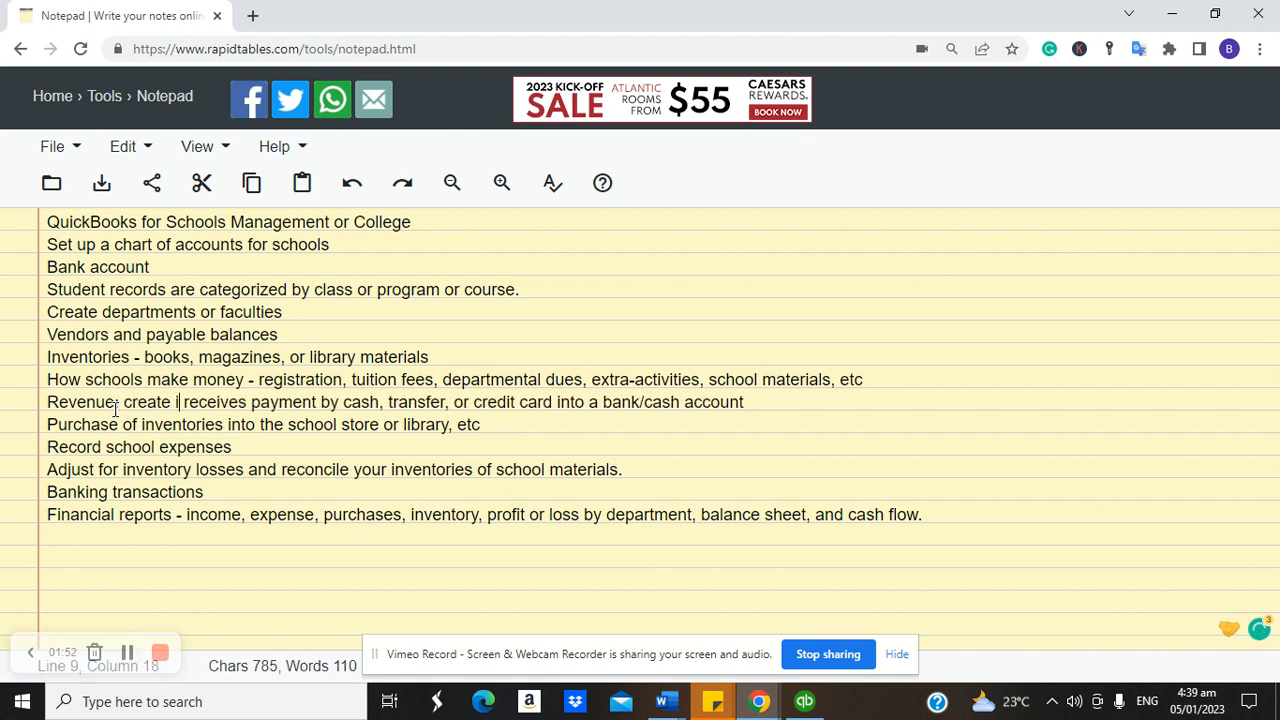
text(,)
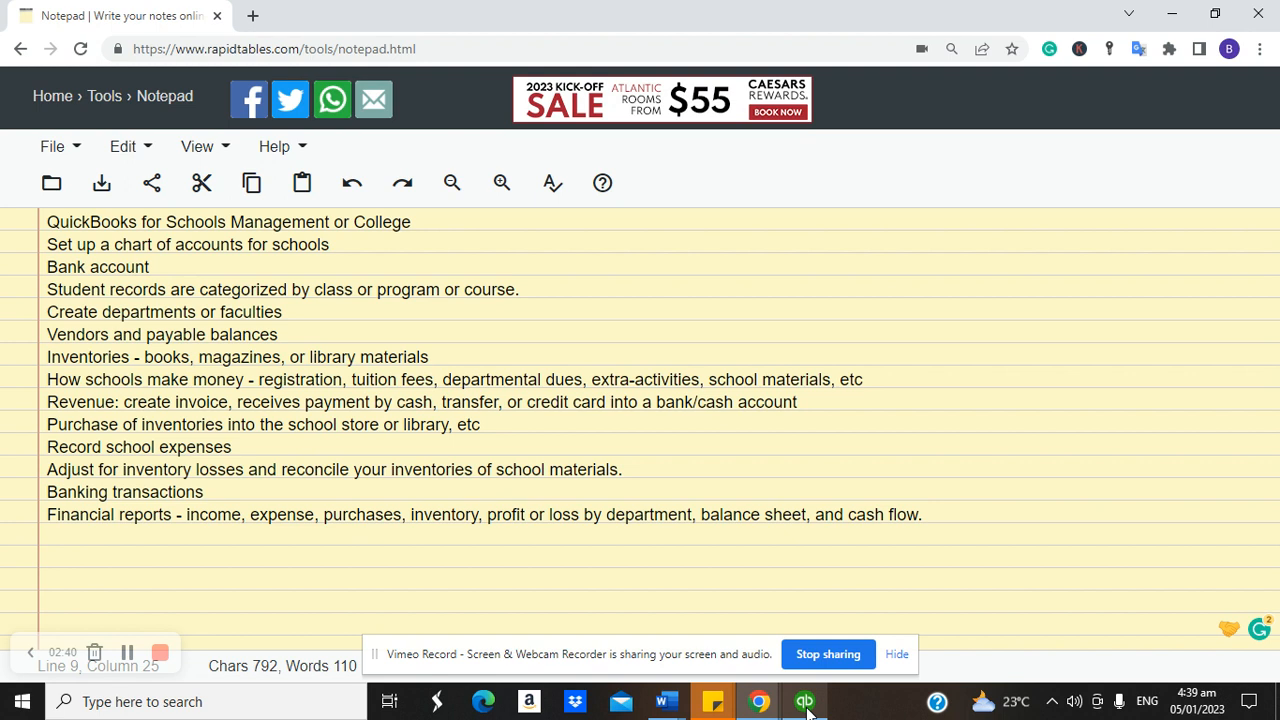
Step: Switch from the notes outline to QuickBooks and open the school's chart of accounts
mouse_move(806, 708)
click(770, 600)
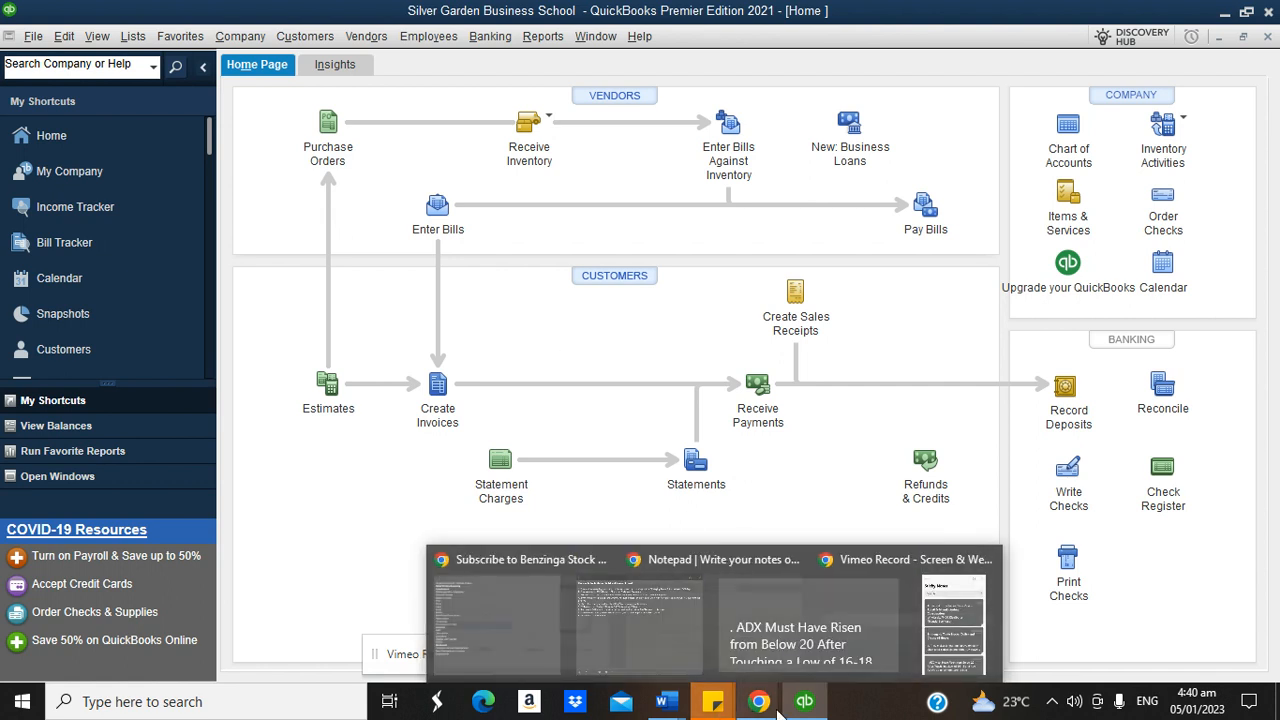
mouse_move(762, 707)
click(750, 650)
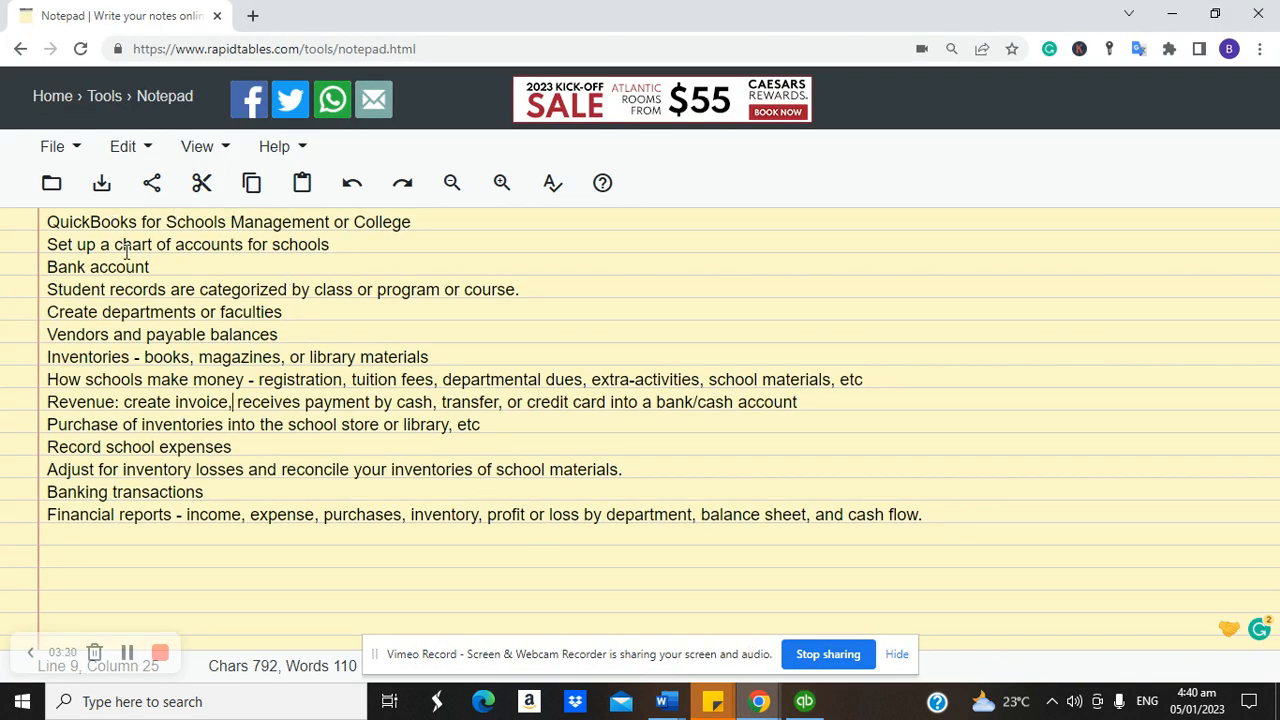
click(804, 701)
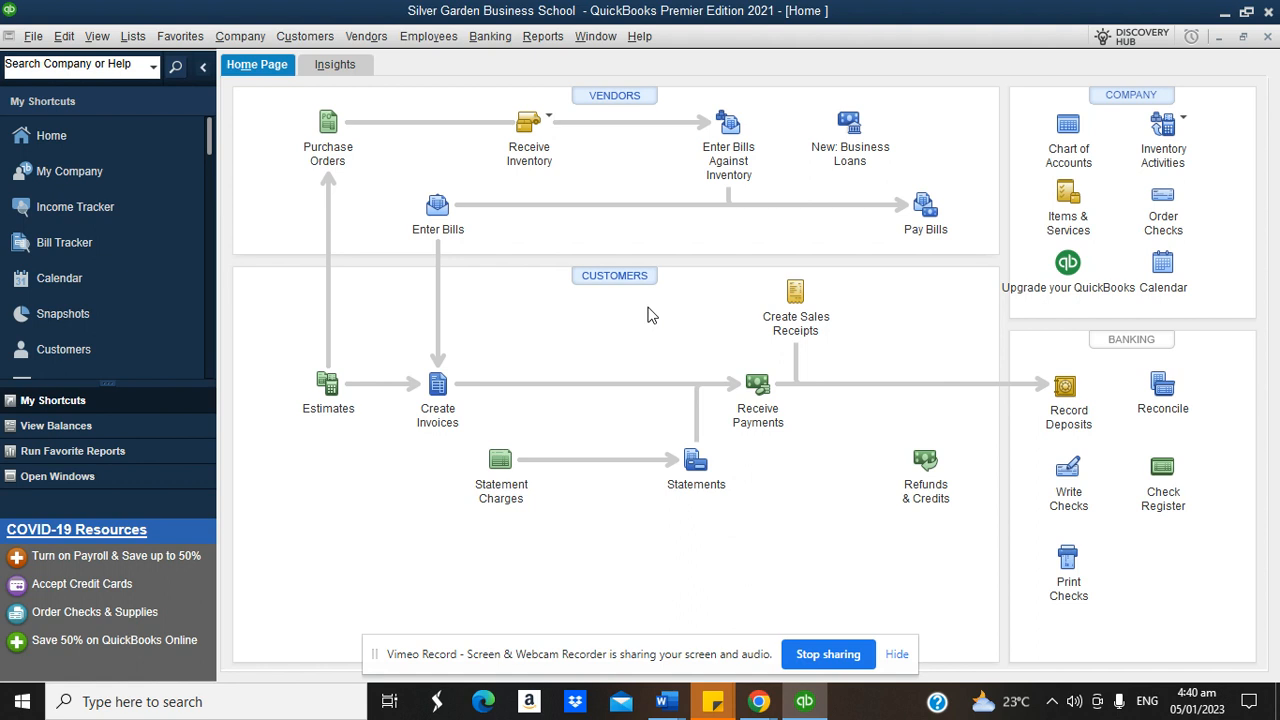
click(128, 35)
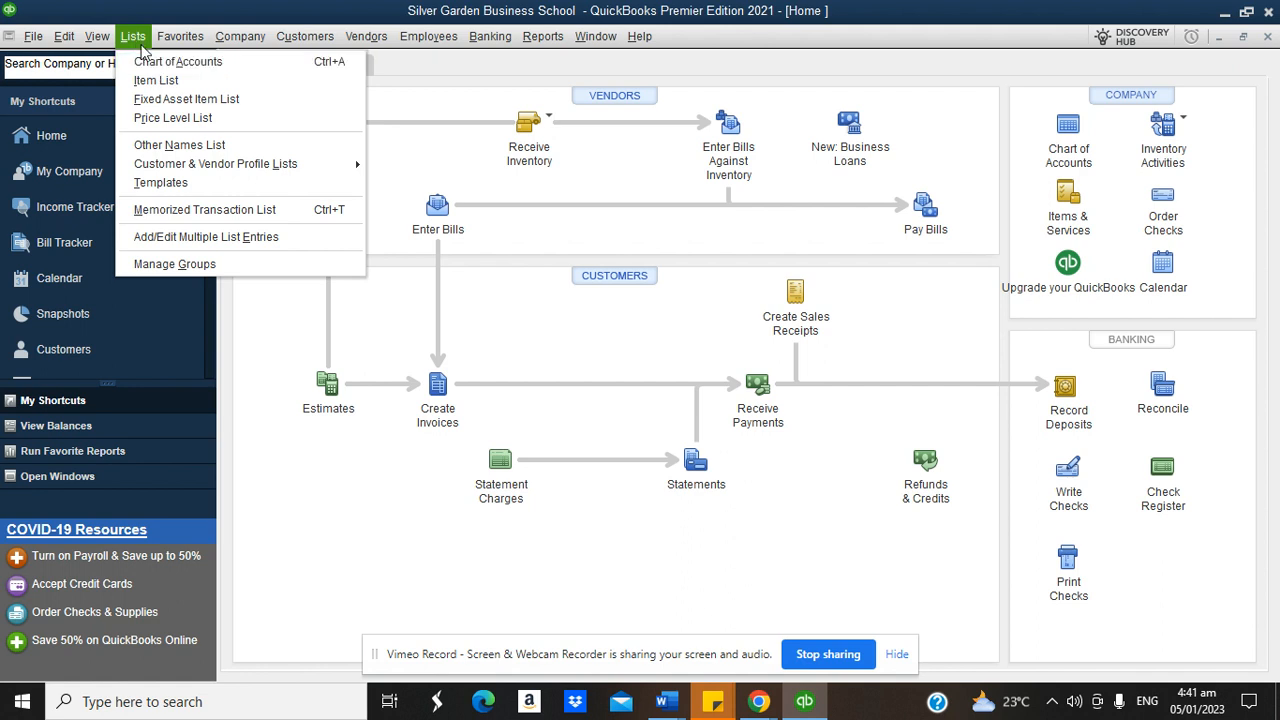
click(160, 62)
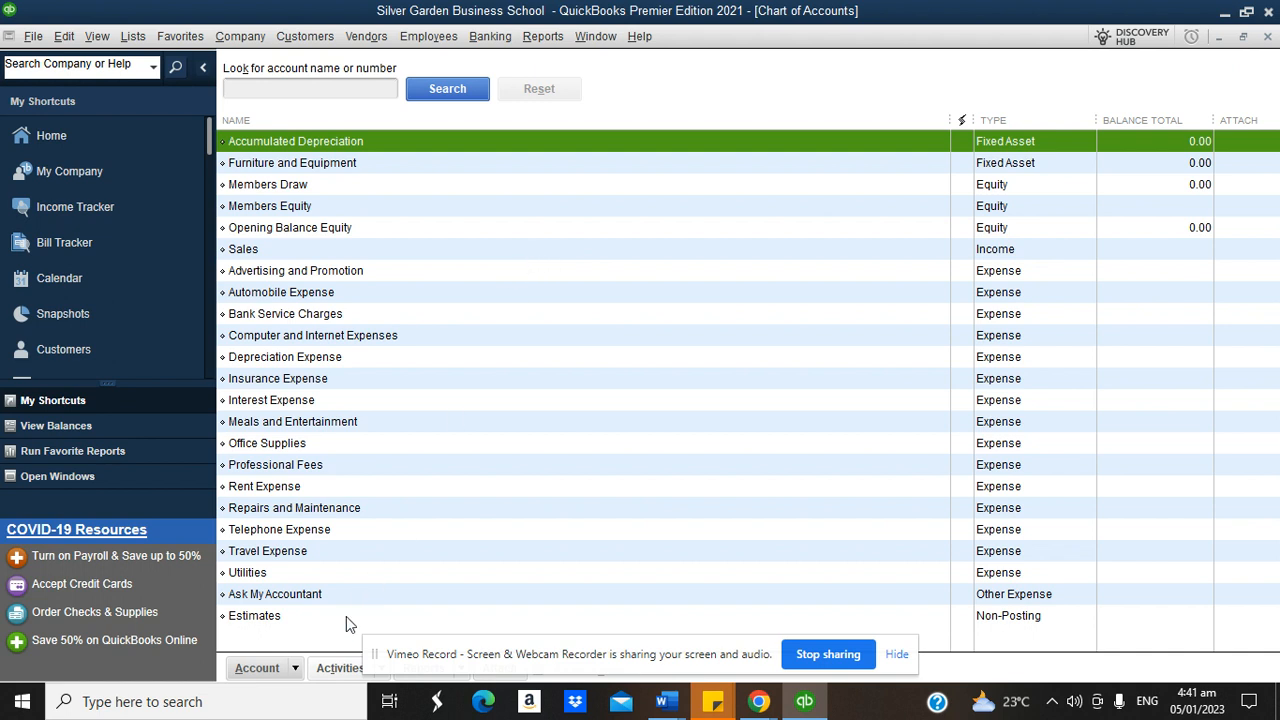
right_click(332, 255)
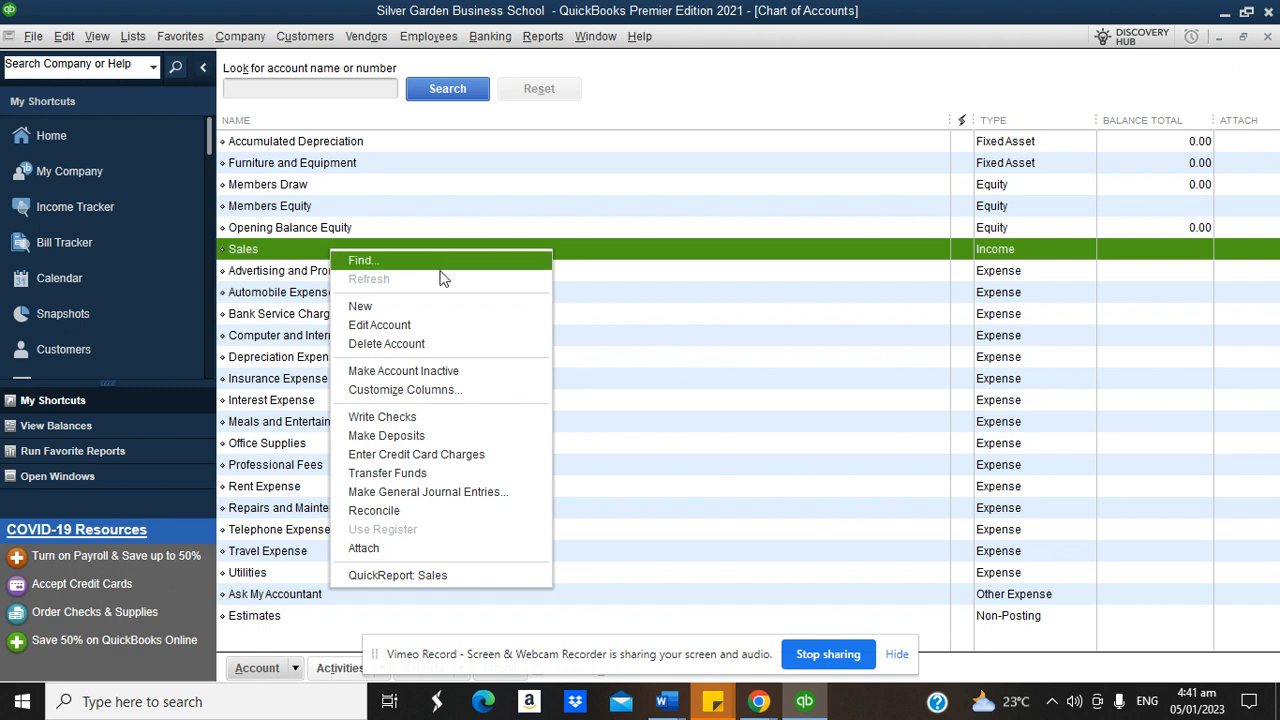
click(405, 328)
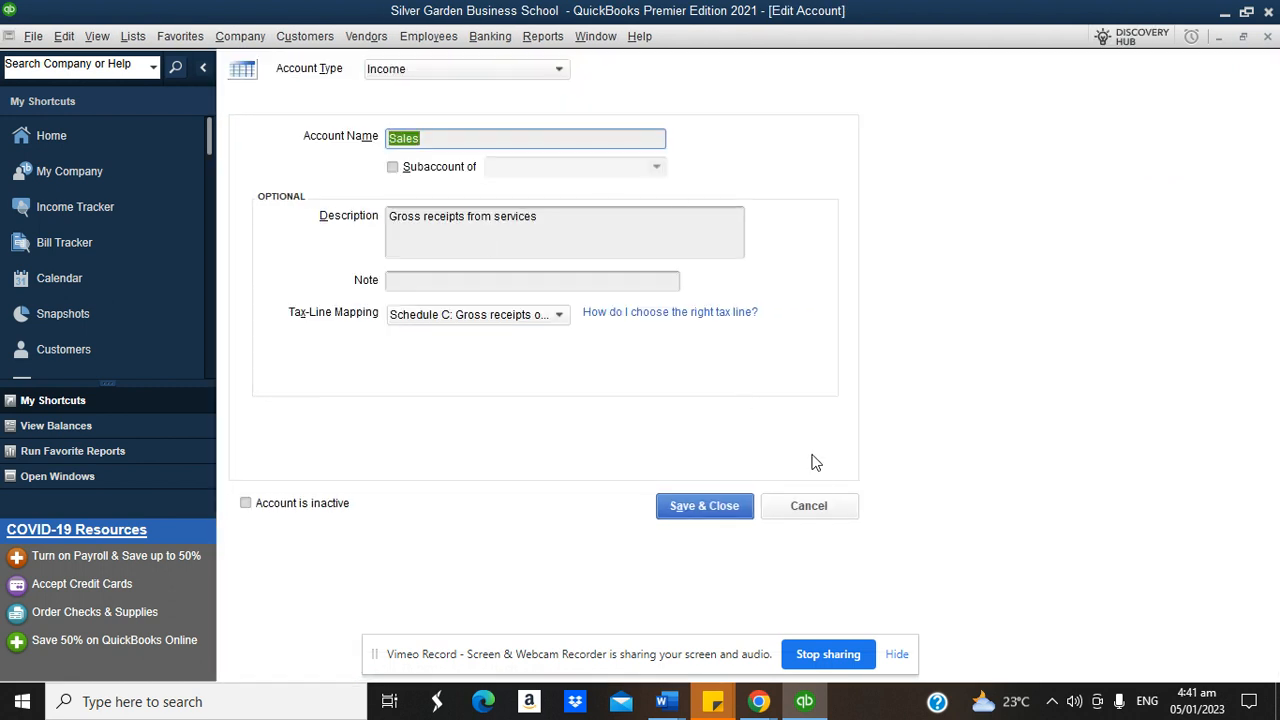
click(808, 505)
Step: Add a new account of type Income named "Tuition Fee" to the chart of accounts and save it
click(273, 668)
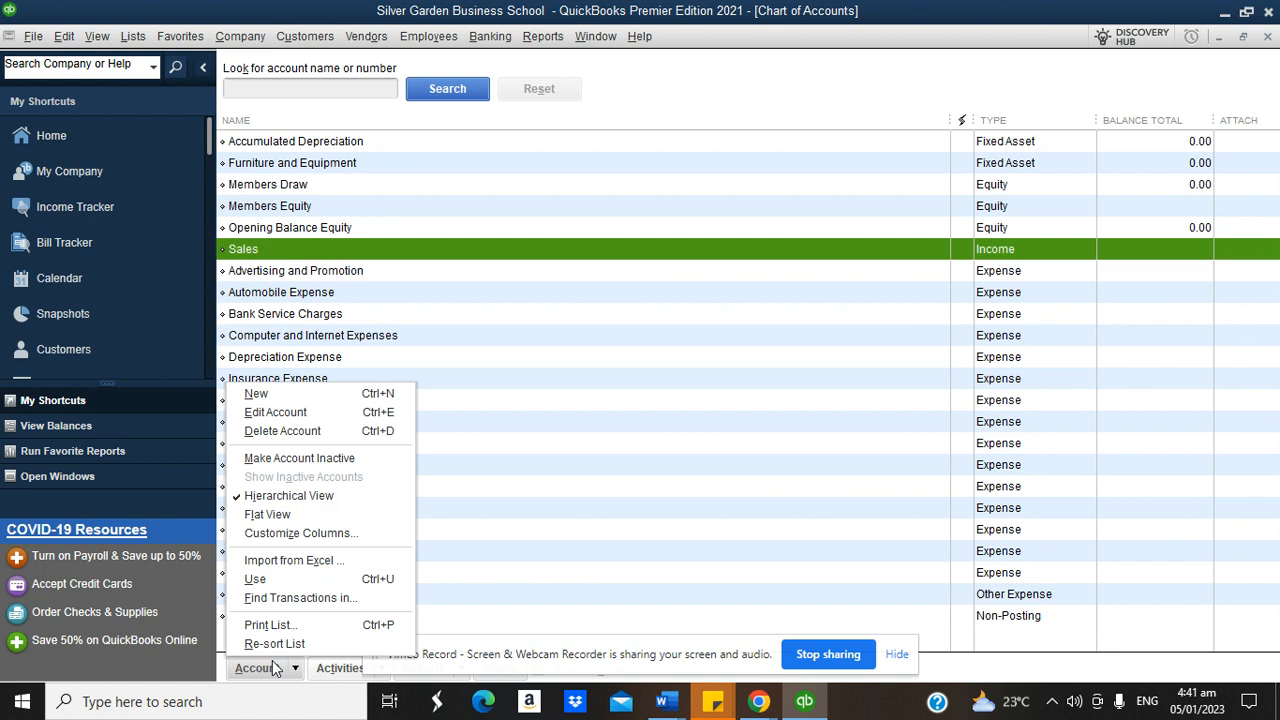
click(286, 394)
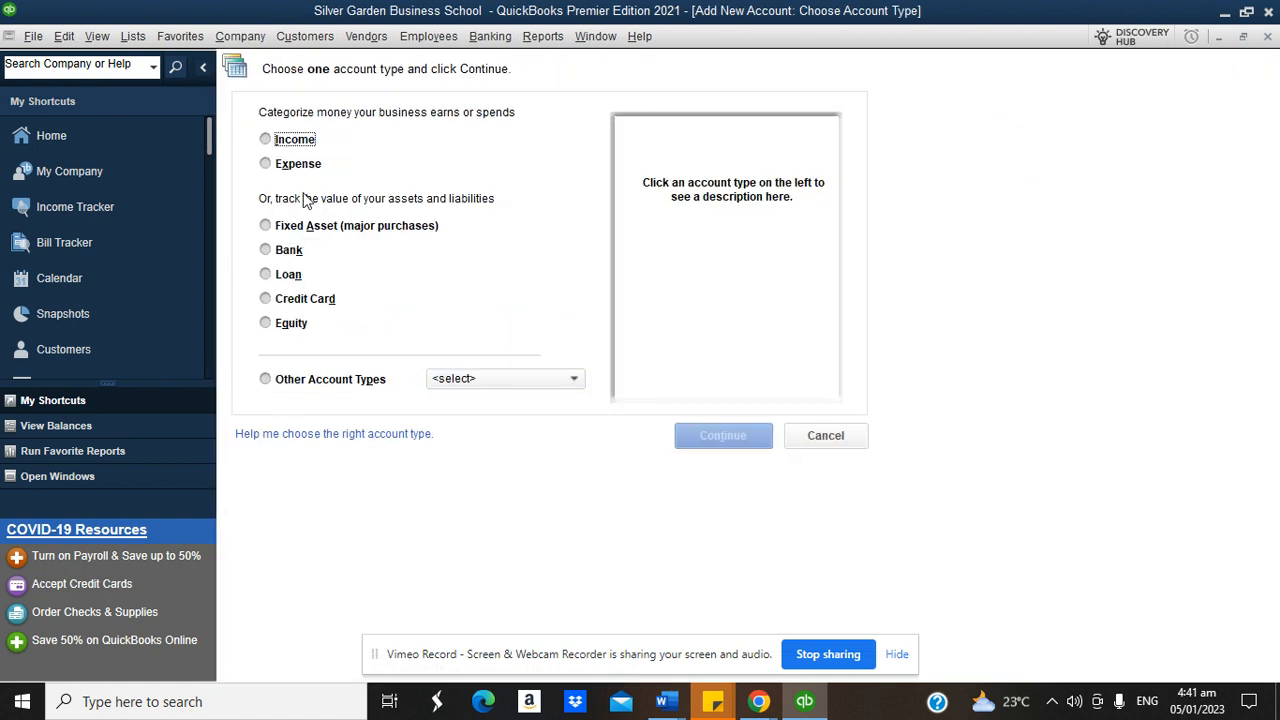
click(266, 139)
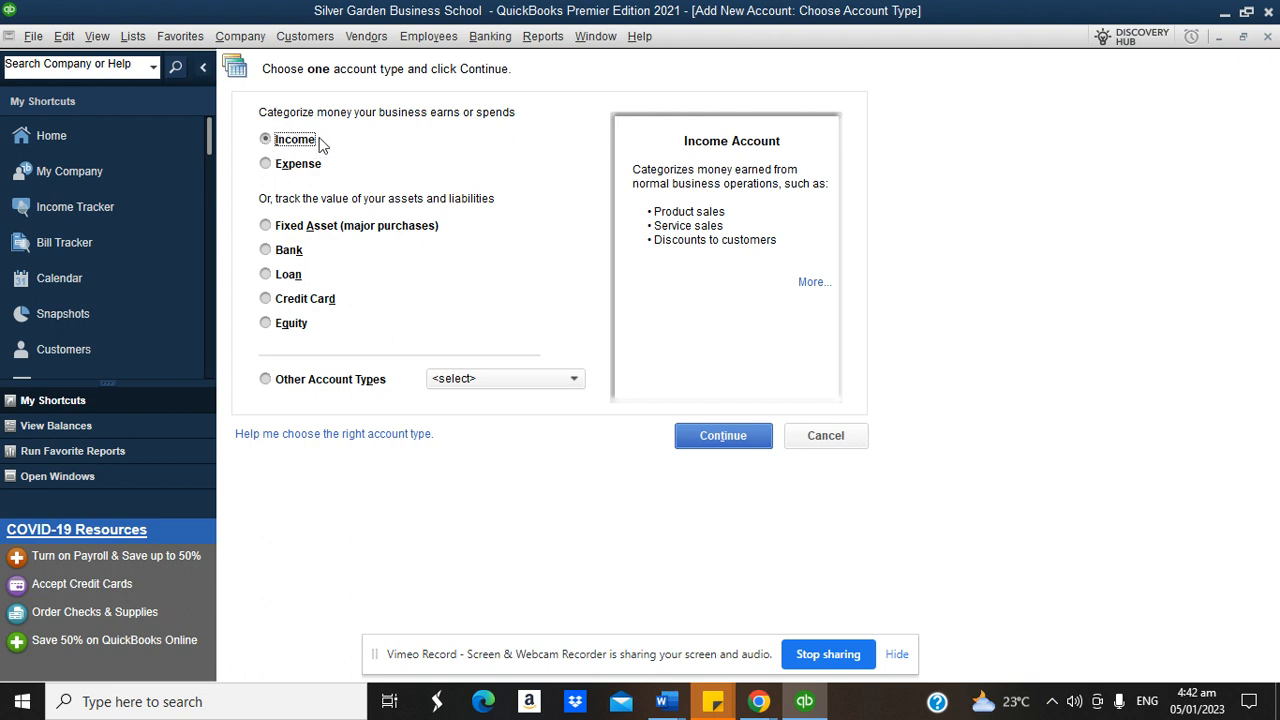
click(267, 250)
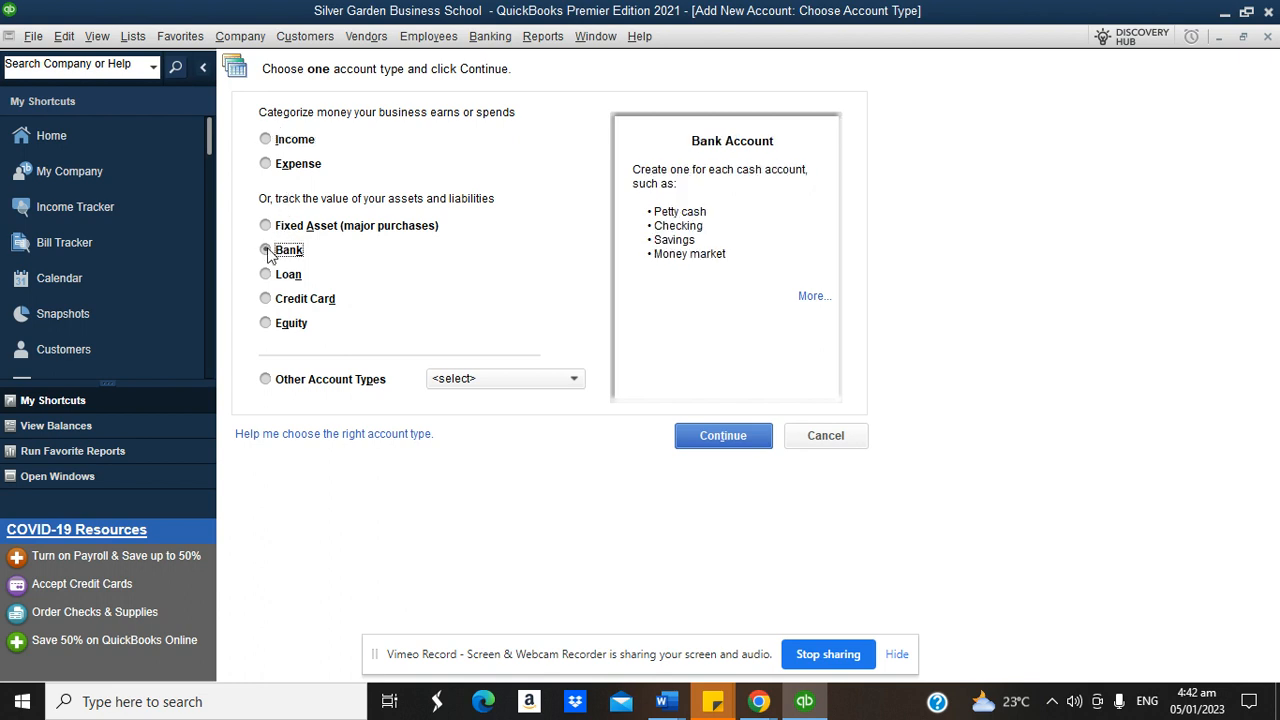
click(268, 165)
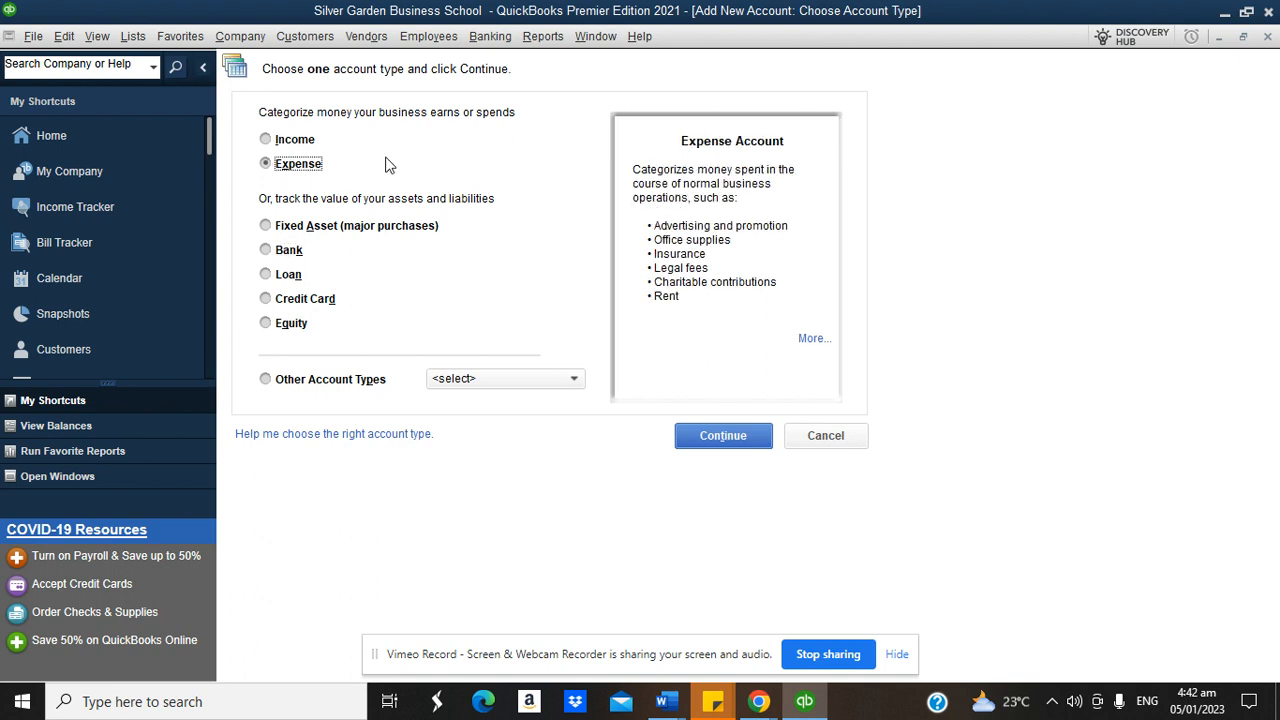
click(266, 140)
click(726, 435)
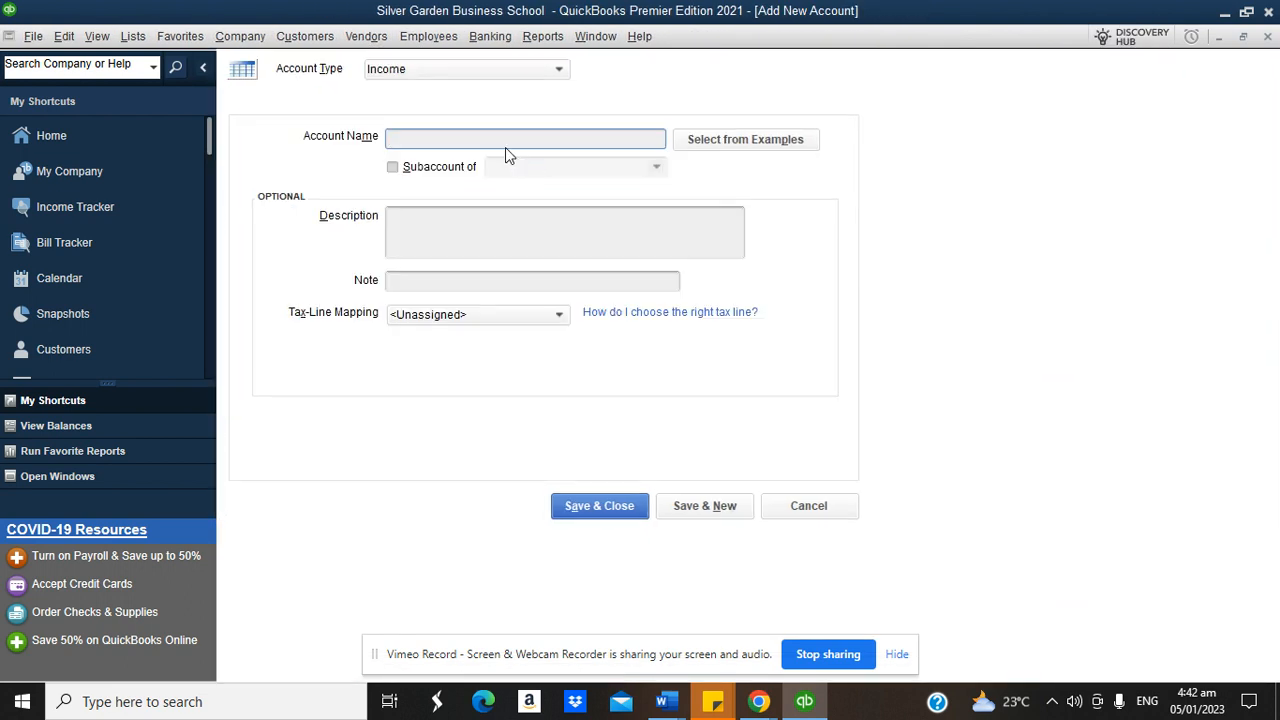
text(Tuition Fee)
click(601, 507)
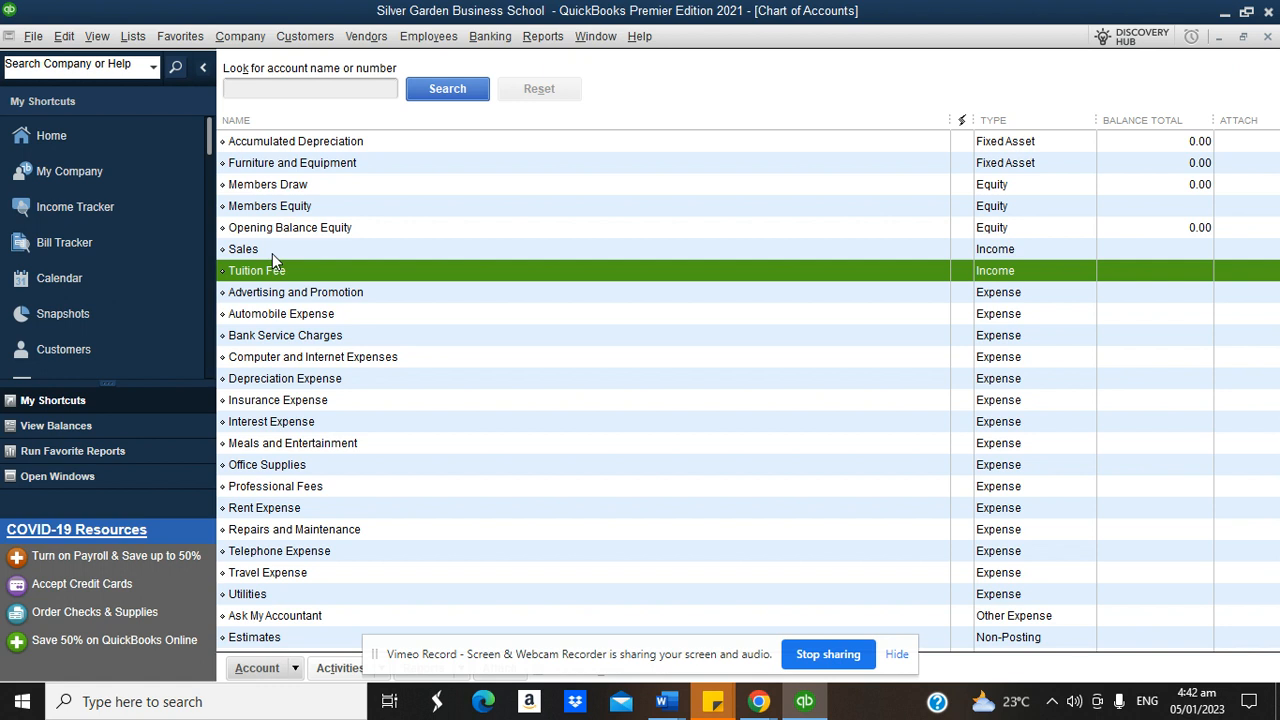
Step: Rename the Sales income account as "Sales of Books" and save the change
right_click(270, 251)
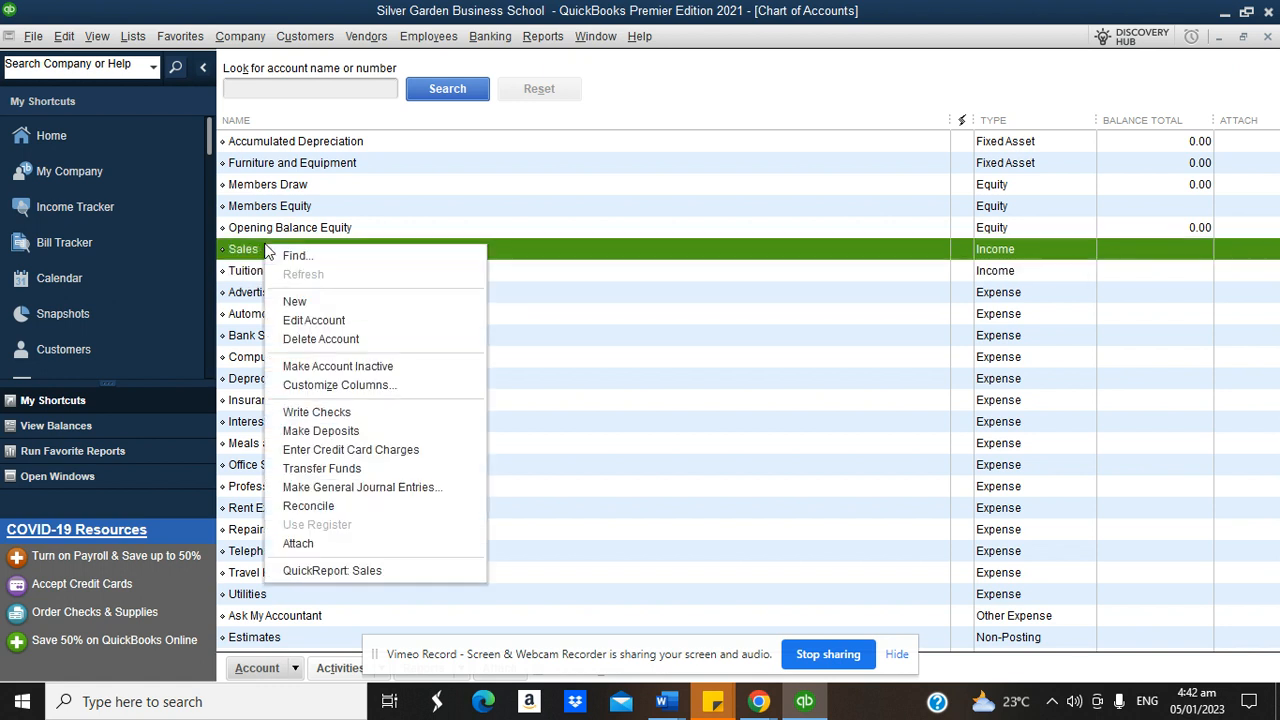
click(313, 320)
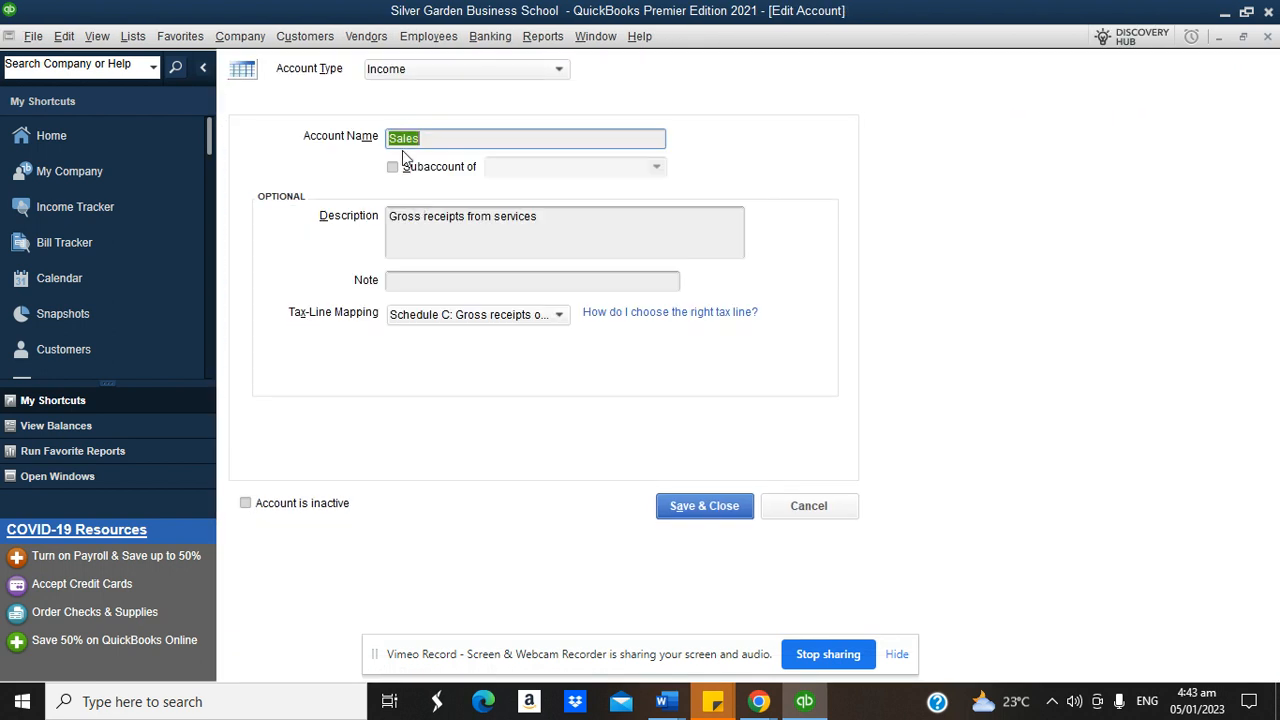
click(430, 138)
text(of Books)
click(707, 507)
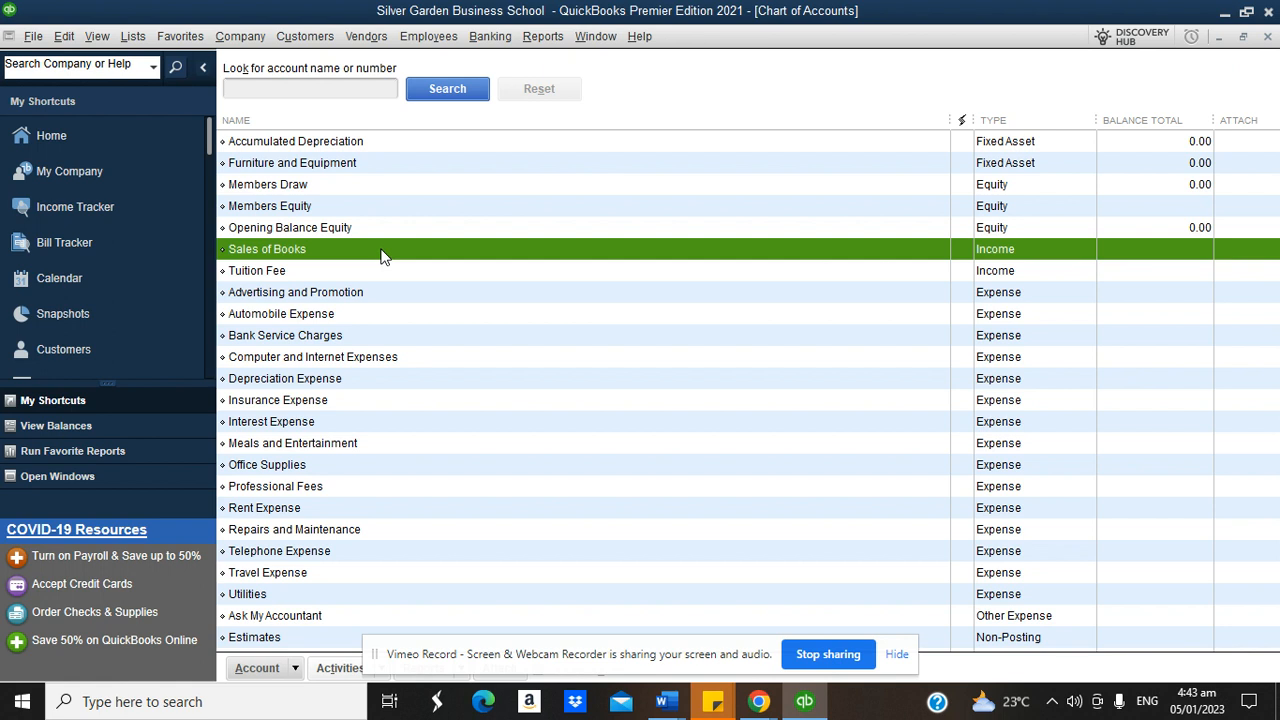
Step: Add a new Income account named "Subscripion to Library" to the chart of accounts and save it
click(297, 666)
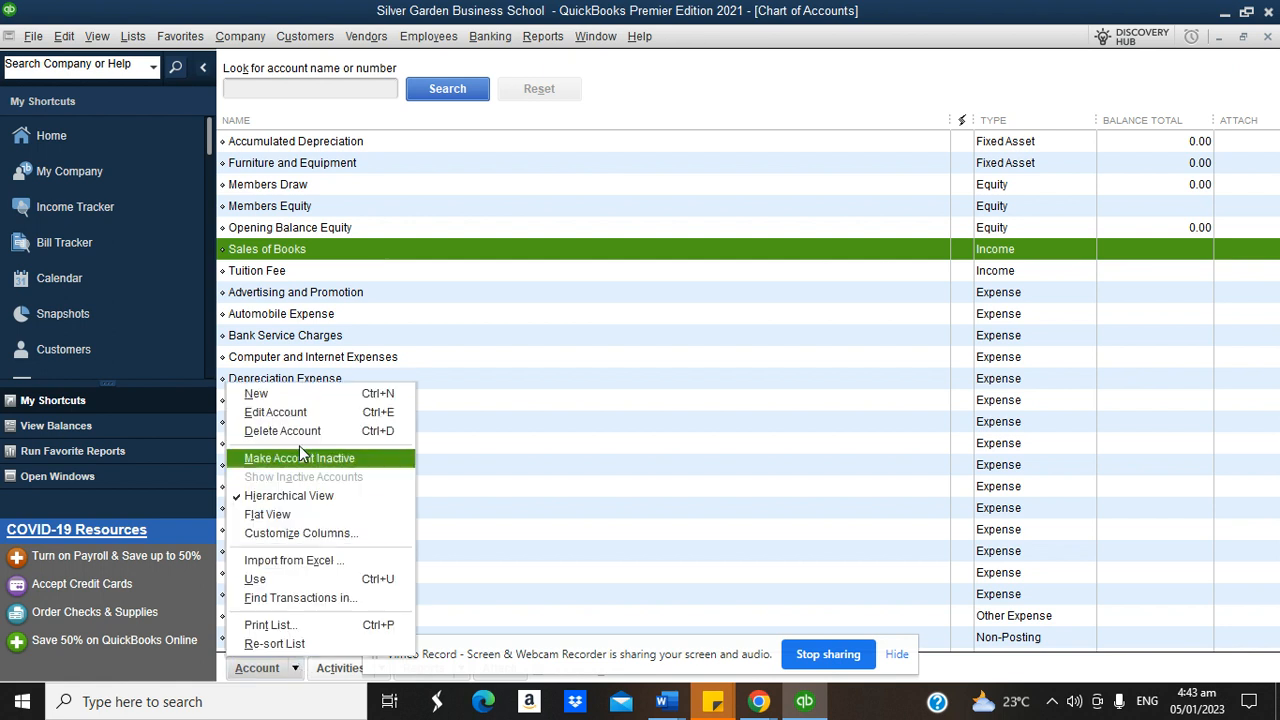
click(294, 400)
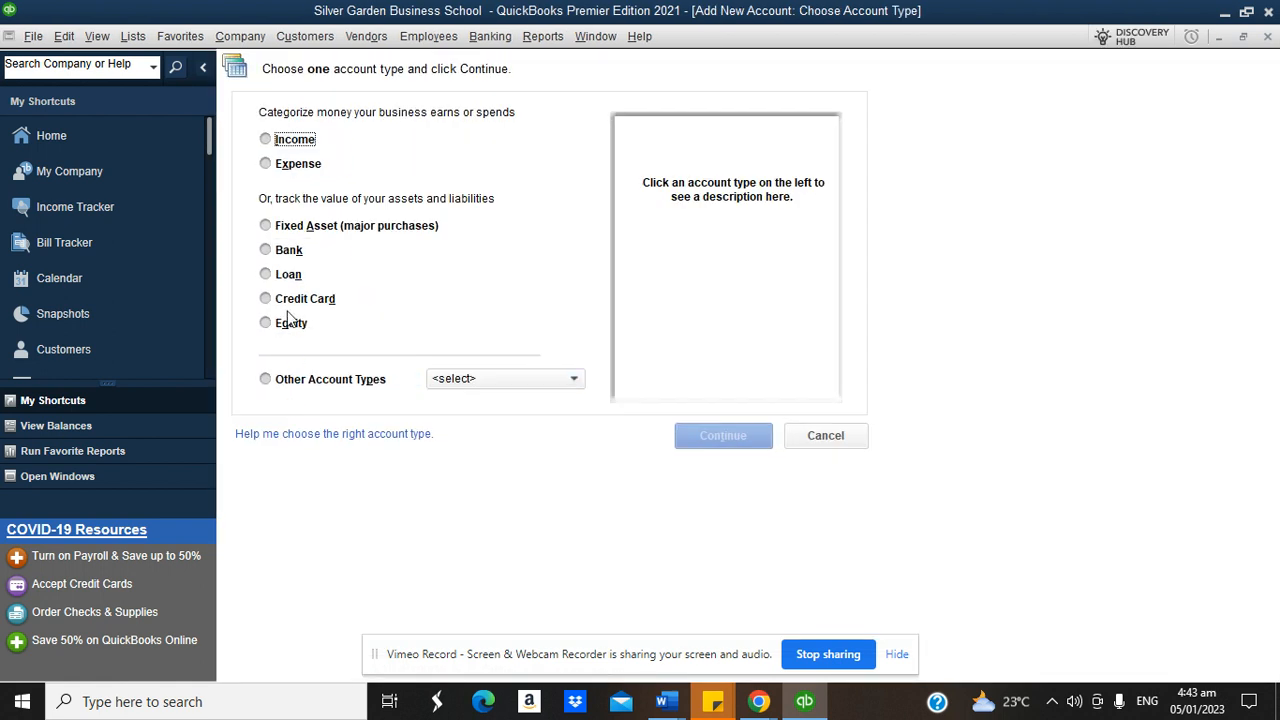
click(267, 142)
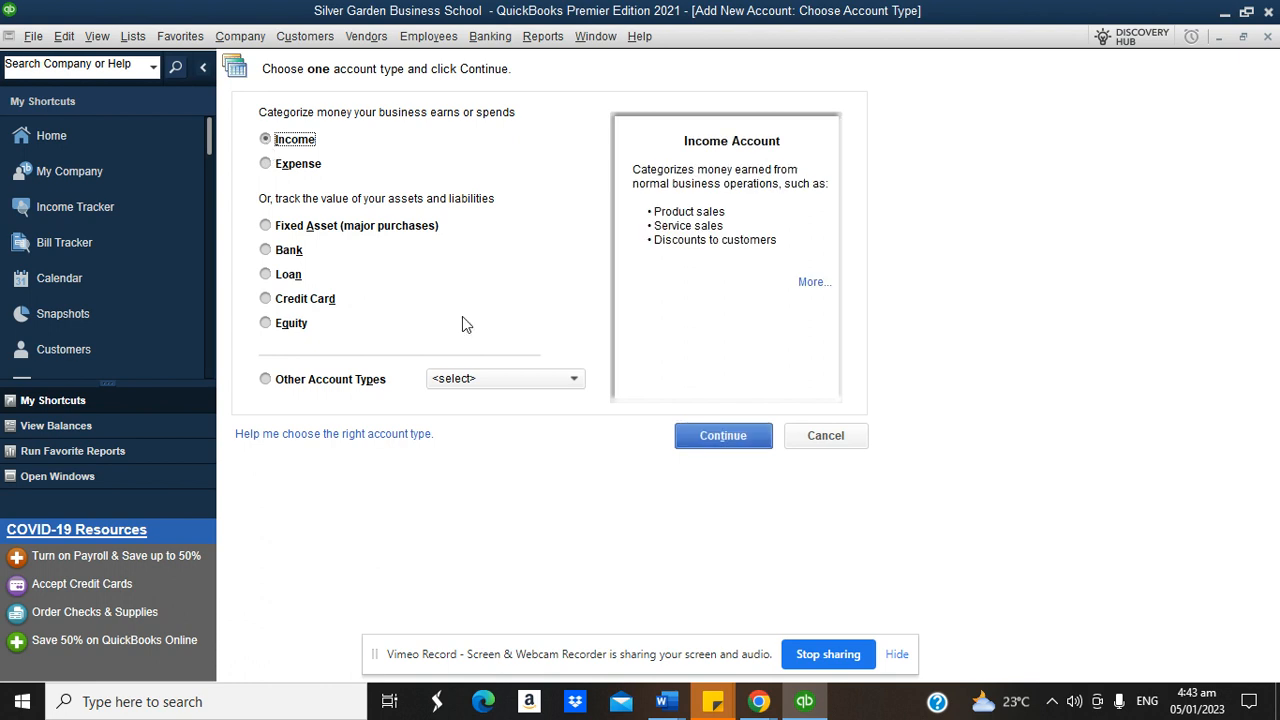
click(705, 437)
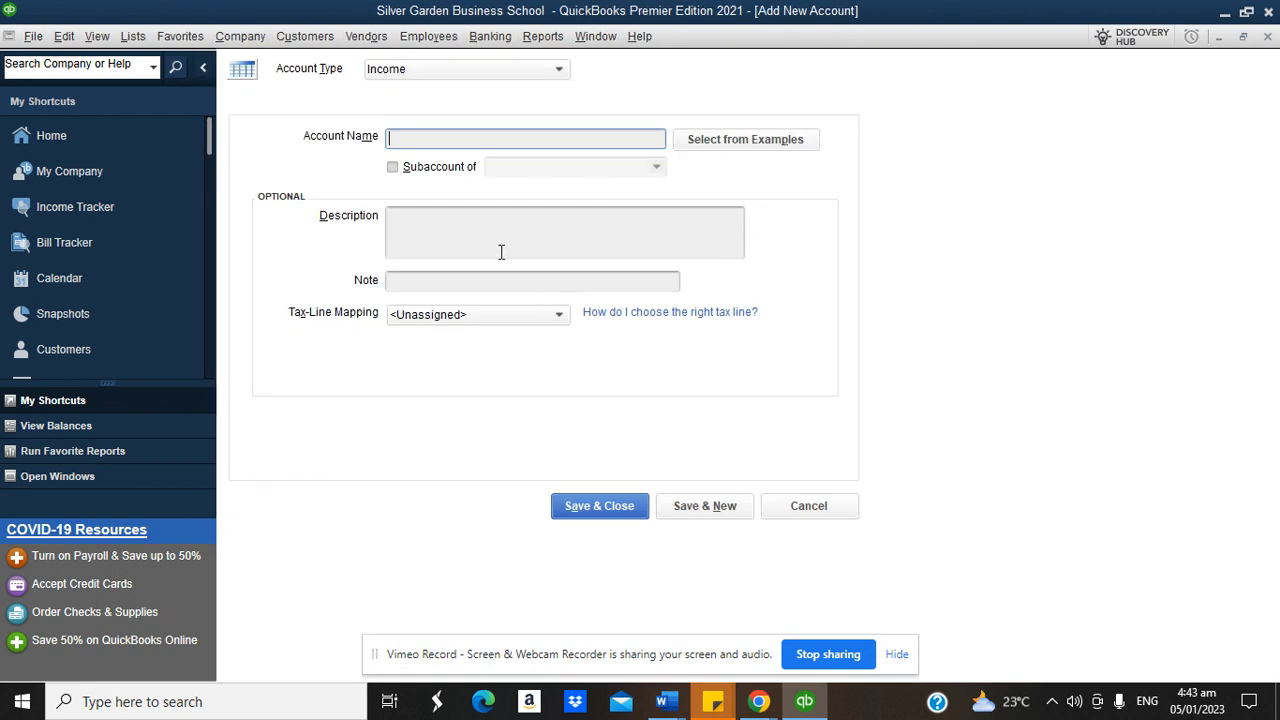
text(Subscrip)
text(ion to Library)
click(621, 506)
Step: Add a new Income account named "Registration fee" to the chart of accounts and save it
click(273, 663)
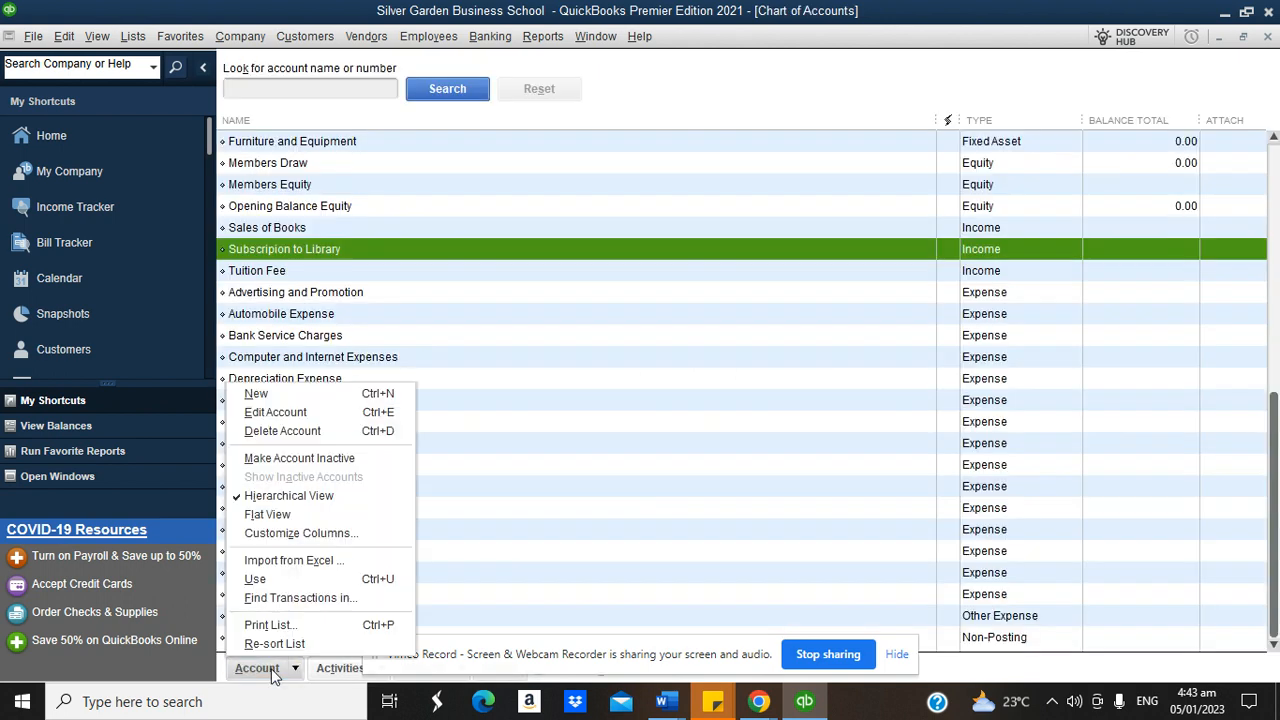
click(299, 390)
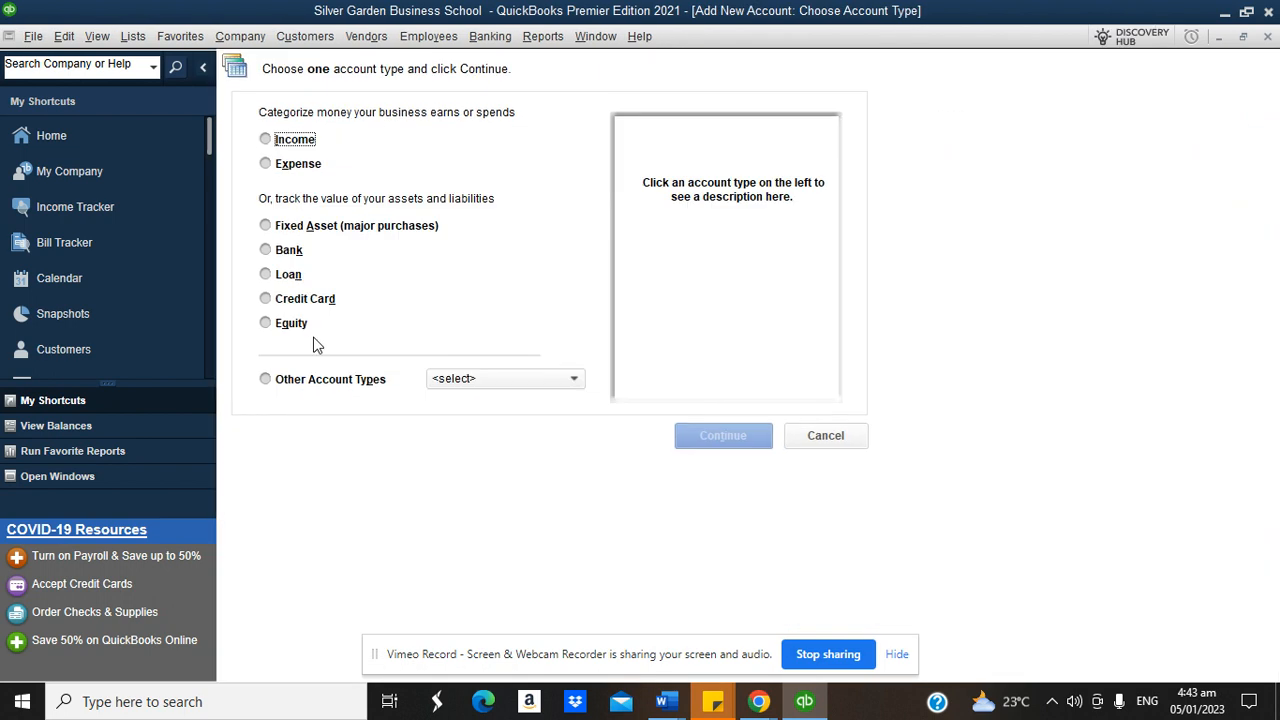
click(266, 140)
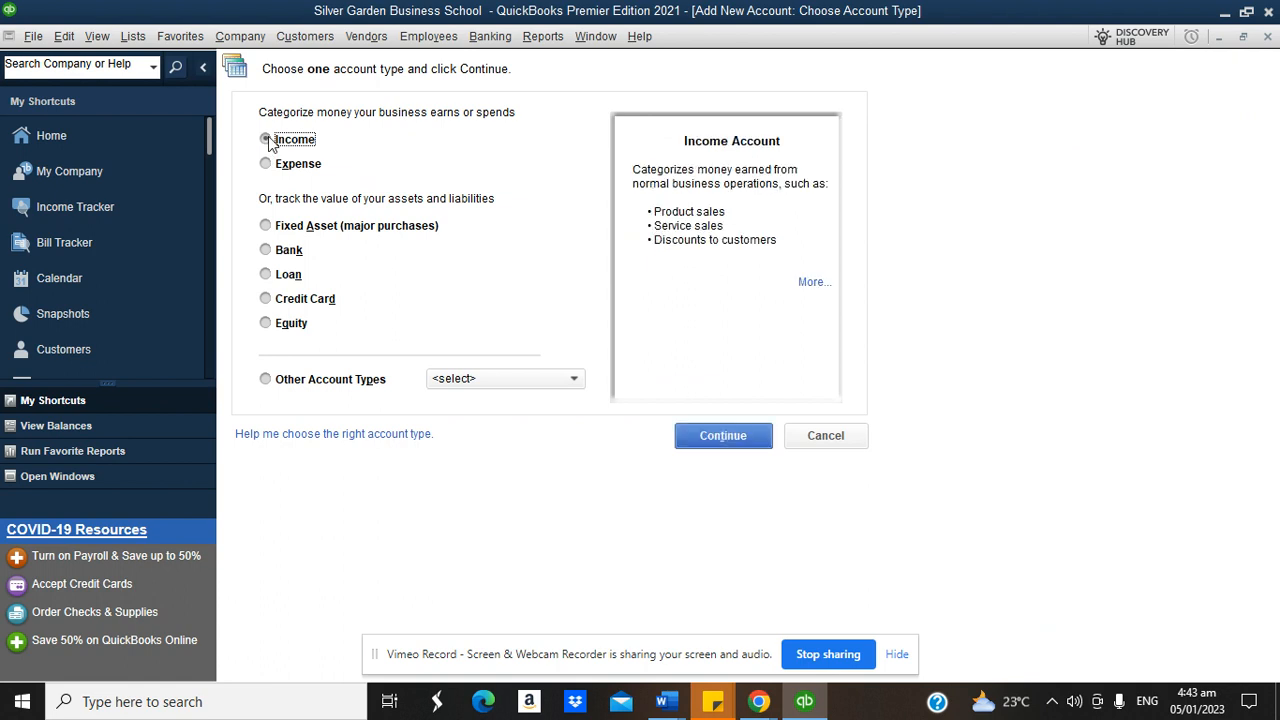
click(724, 436)
text(Registration fee)
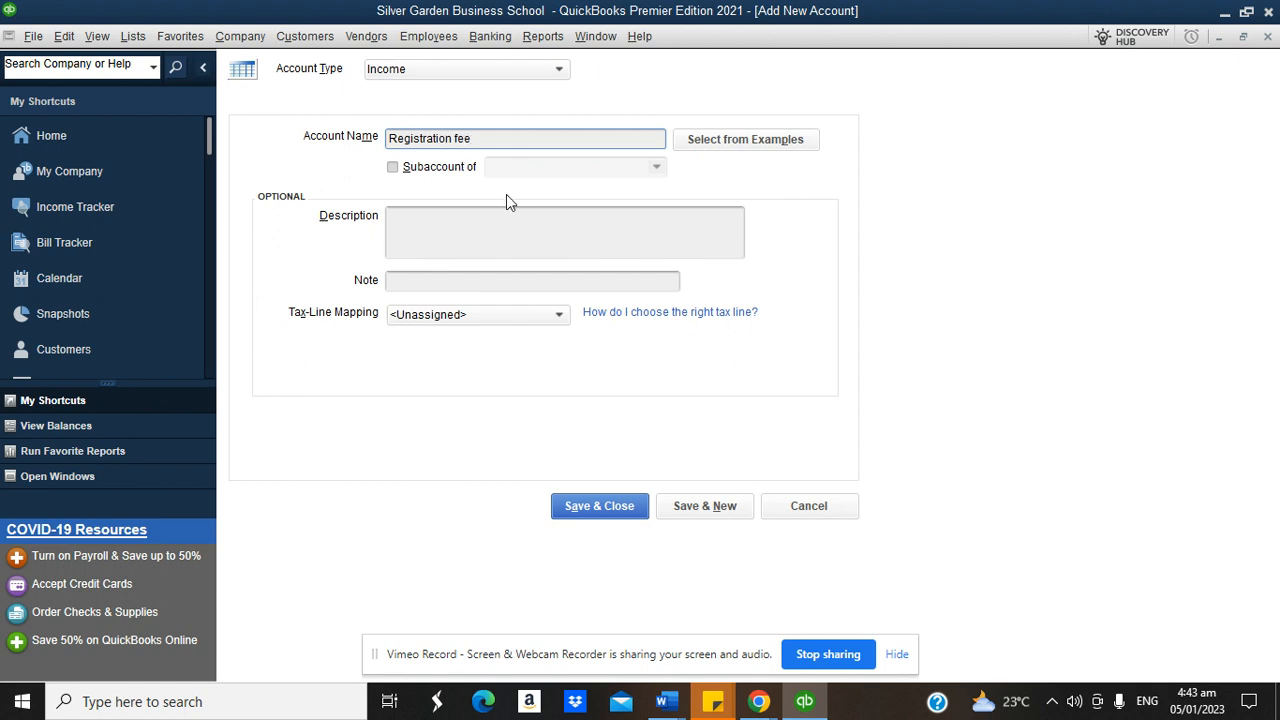
click(572, 502)
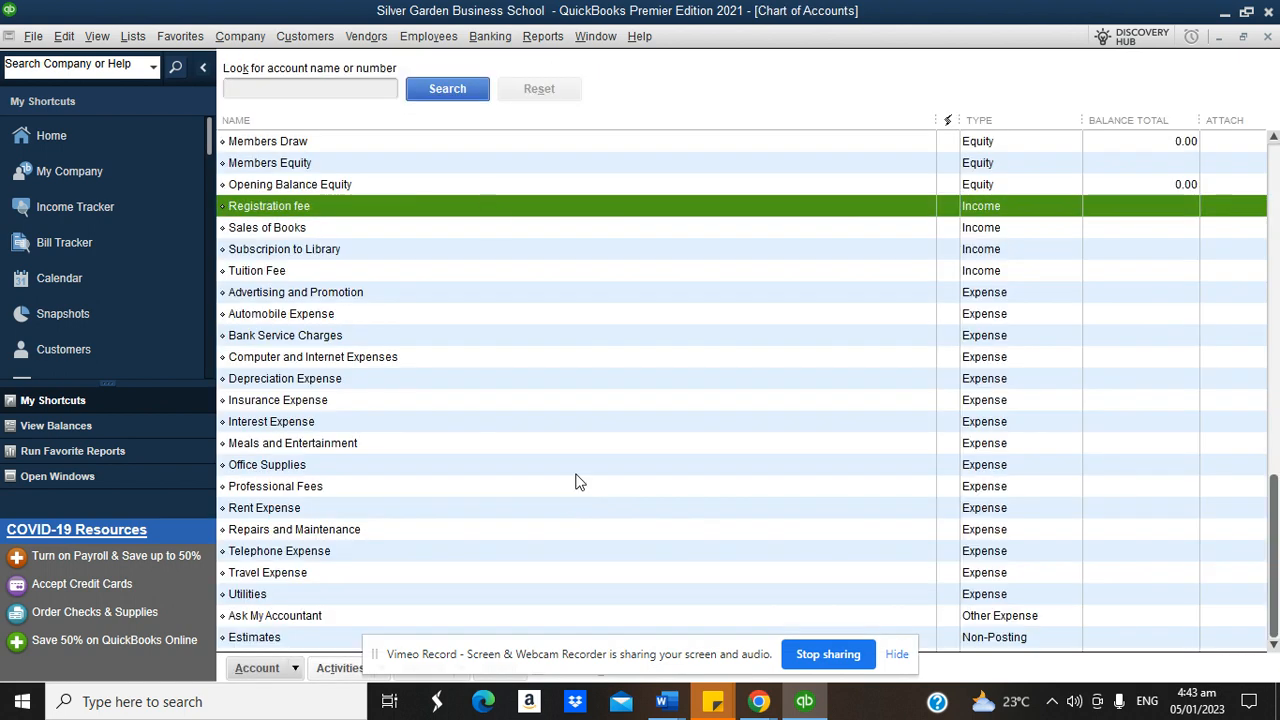
Step: Check the school outline in the browser notepad, and add a new Income account named "Department Dues" in QuickBooks, saving it
click(760, 702)
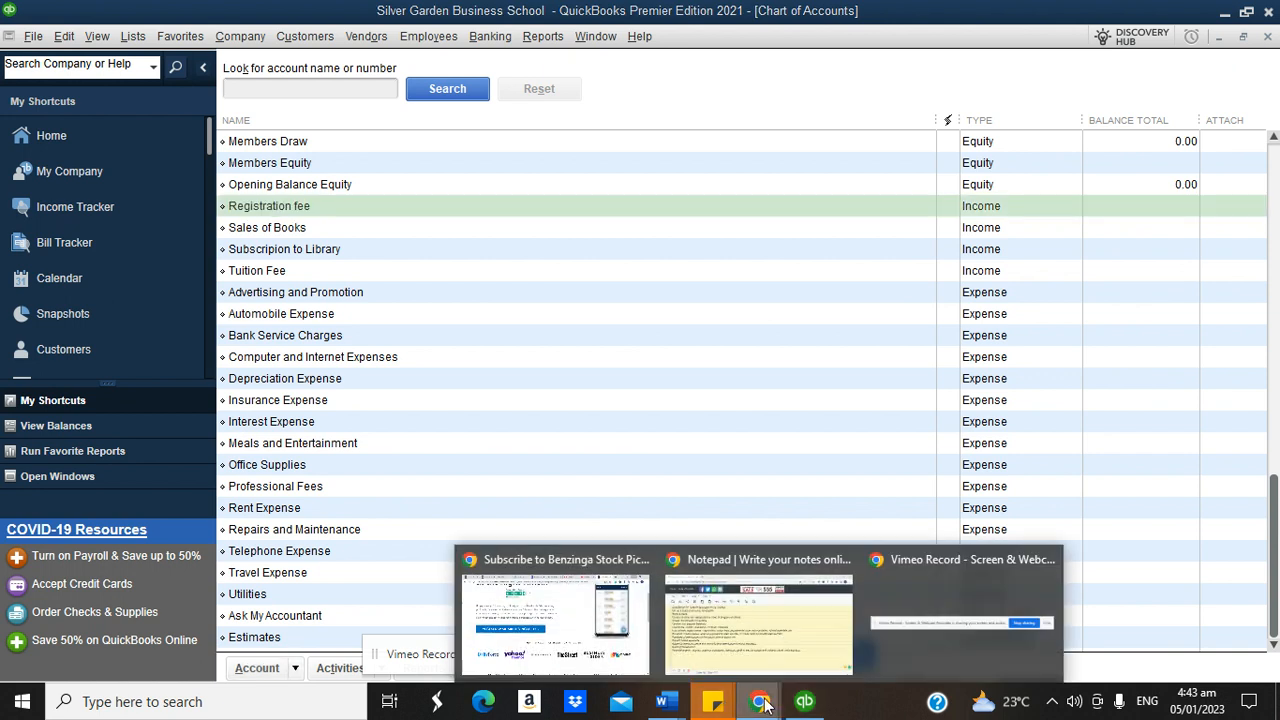
click(735, 635)
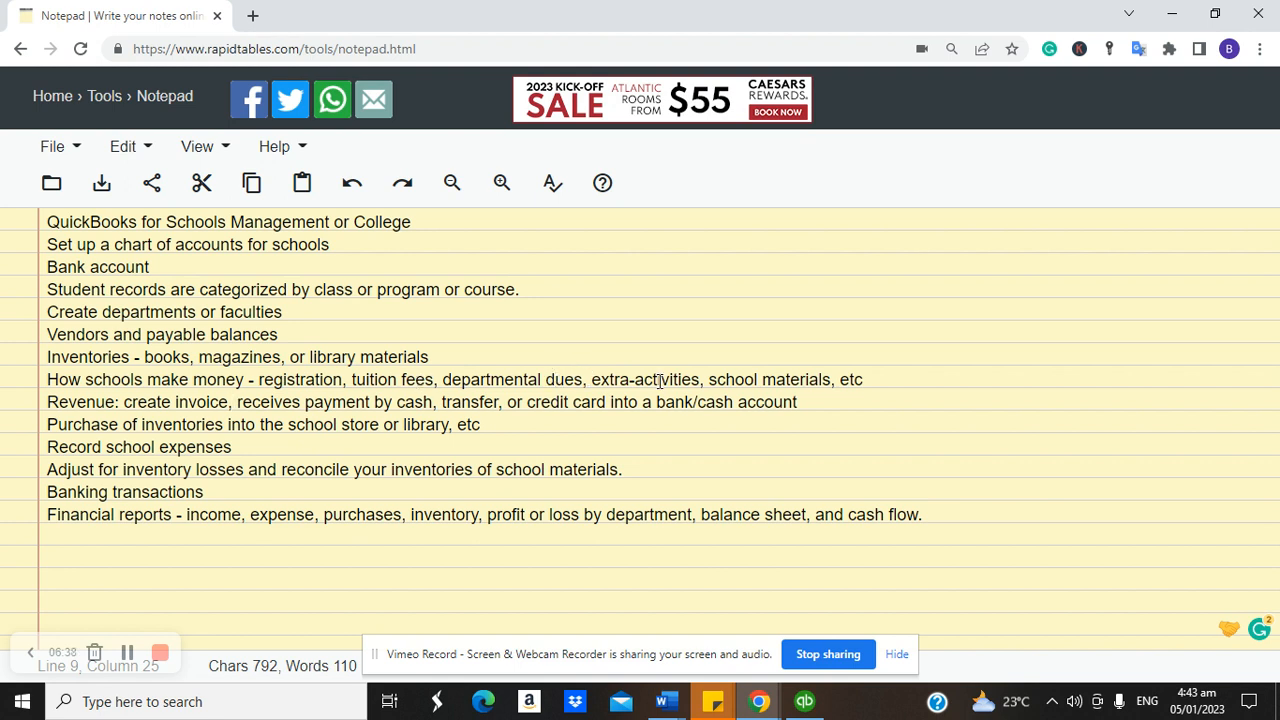
click(805, 701)
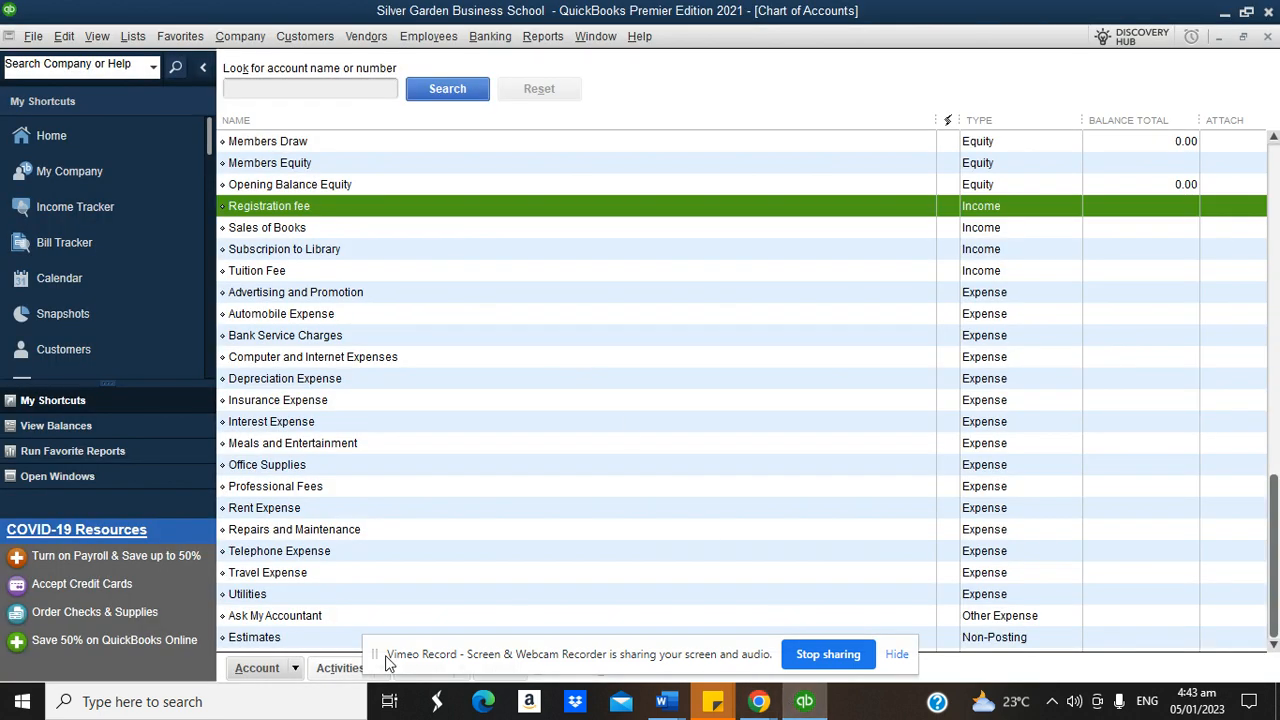
click(295, 665)
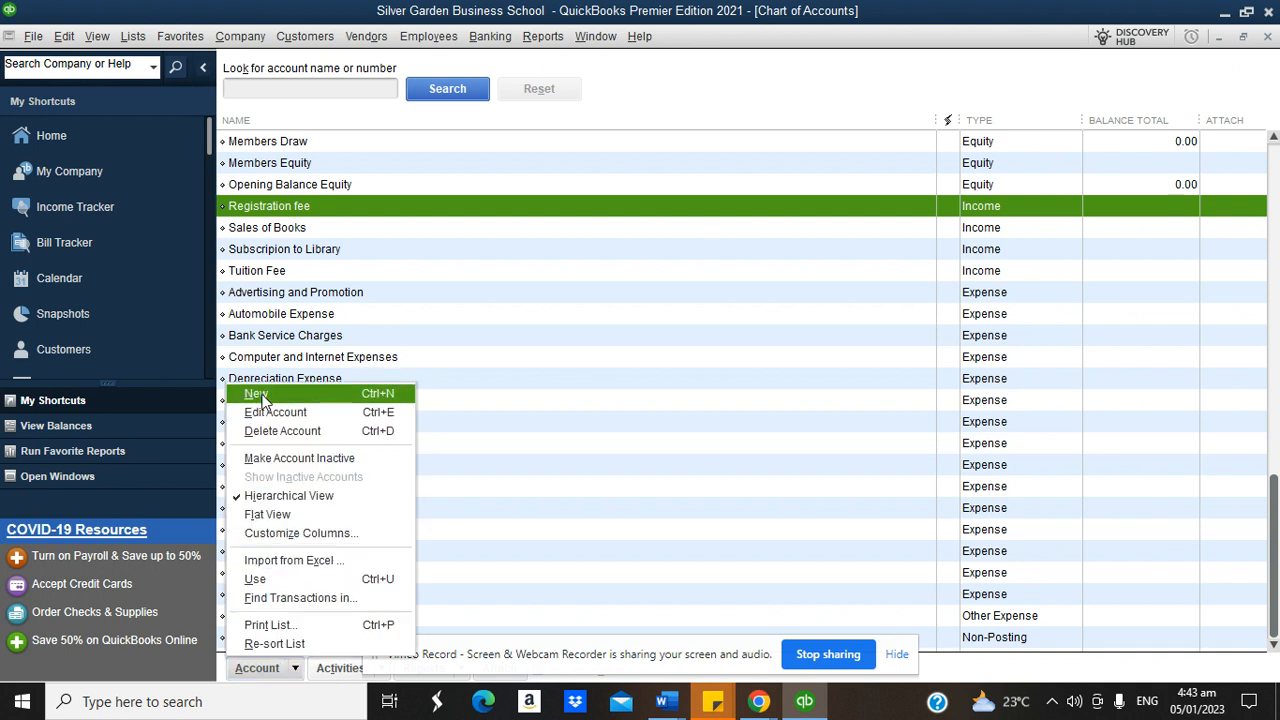
click(258, 394)
click(290, 140)
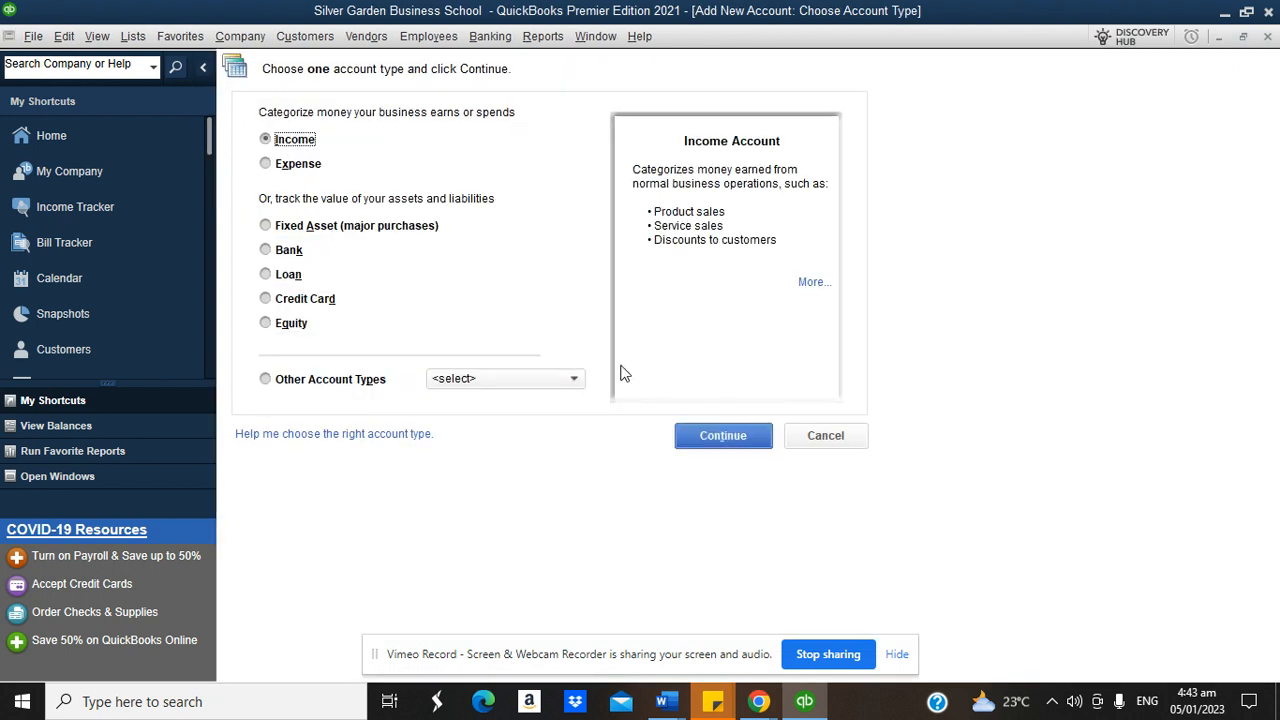
click(700, 434)
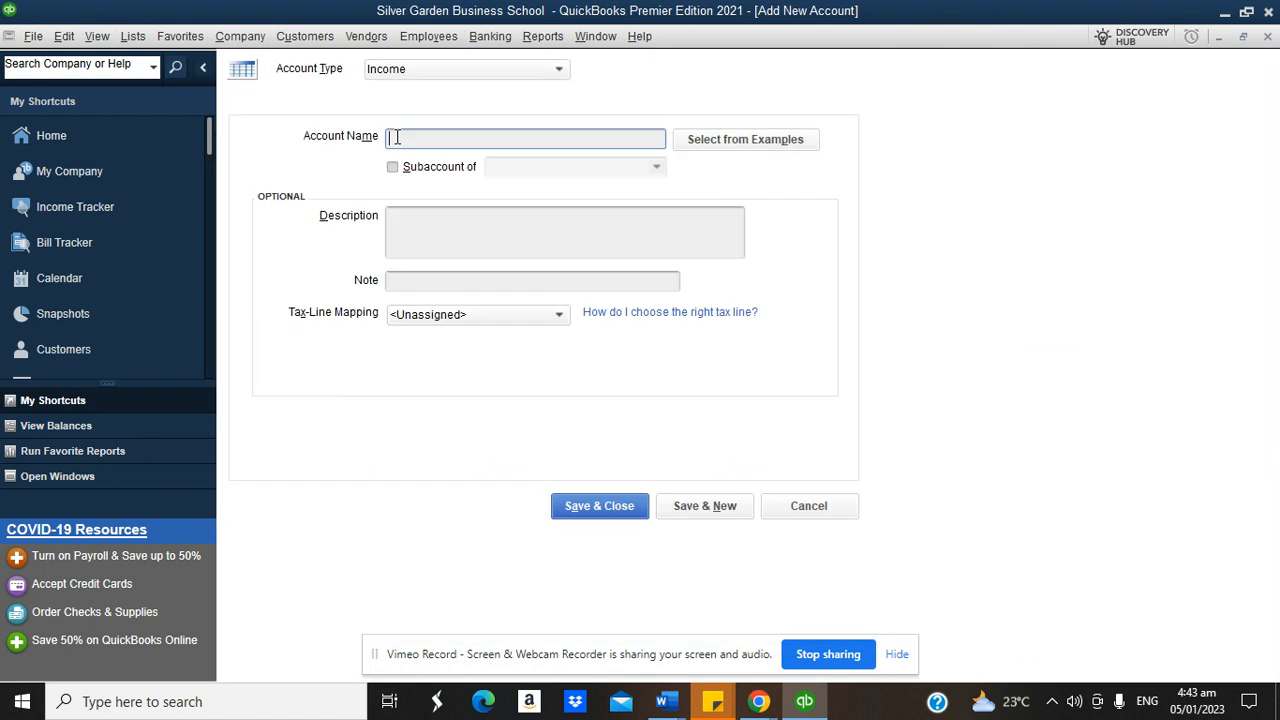
text(Department Dues)
click(599, 506)
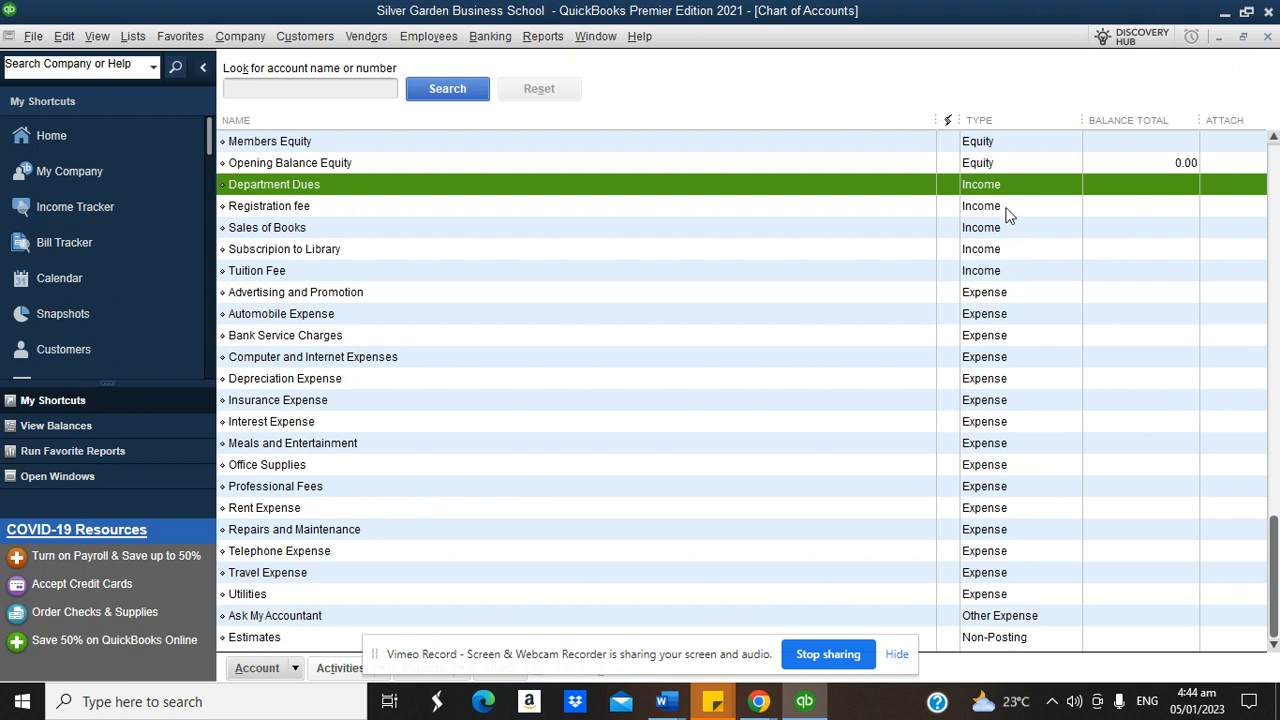
click(276, 222)
click(274, 210)
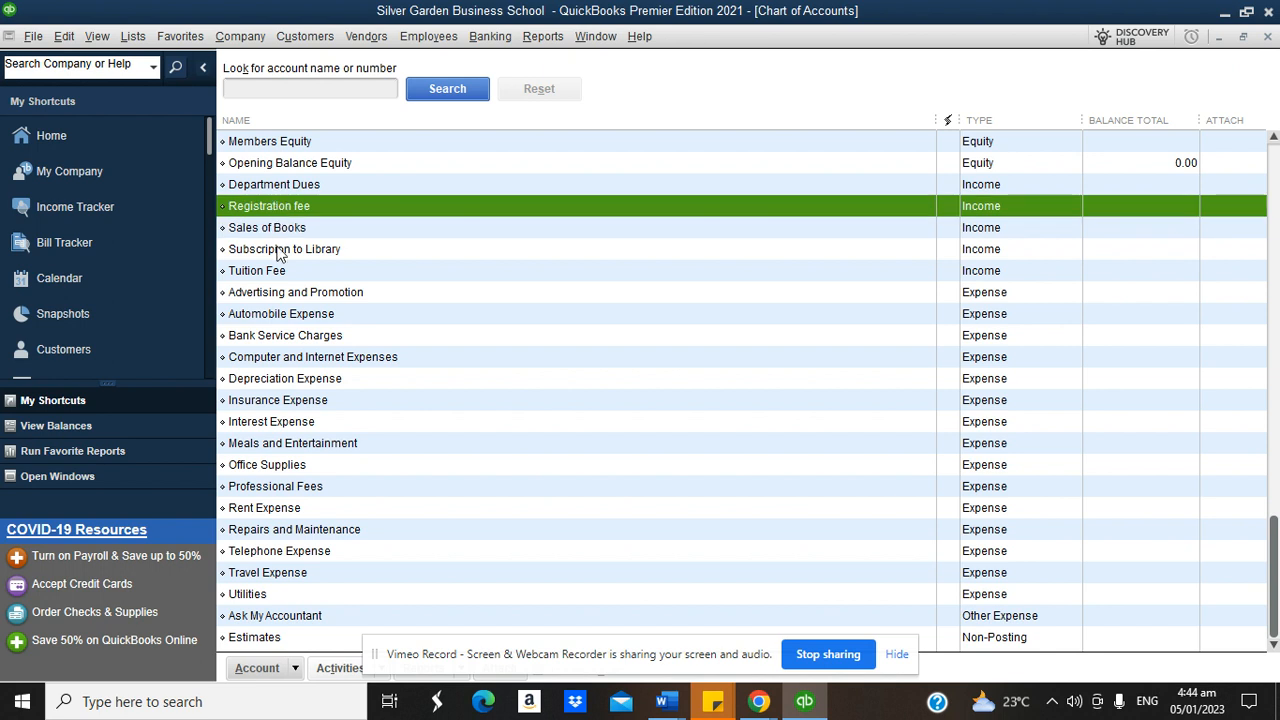
click(279, 250)
click(281, 272)
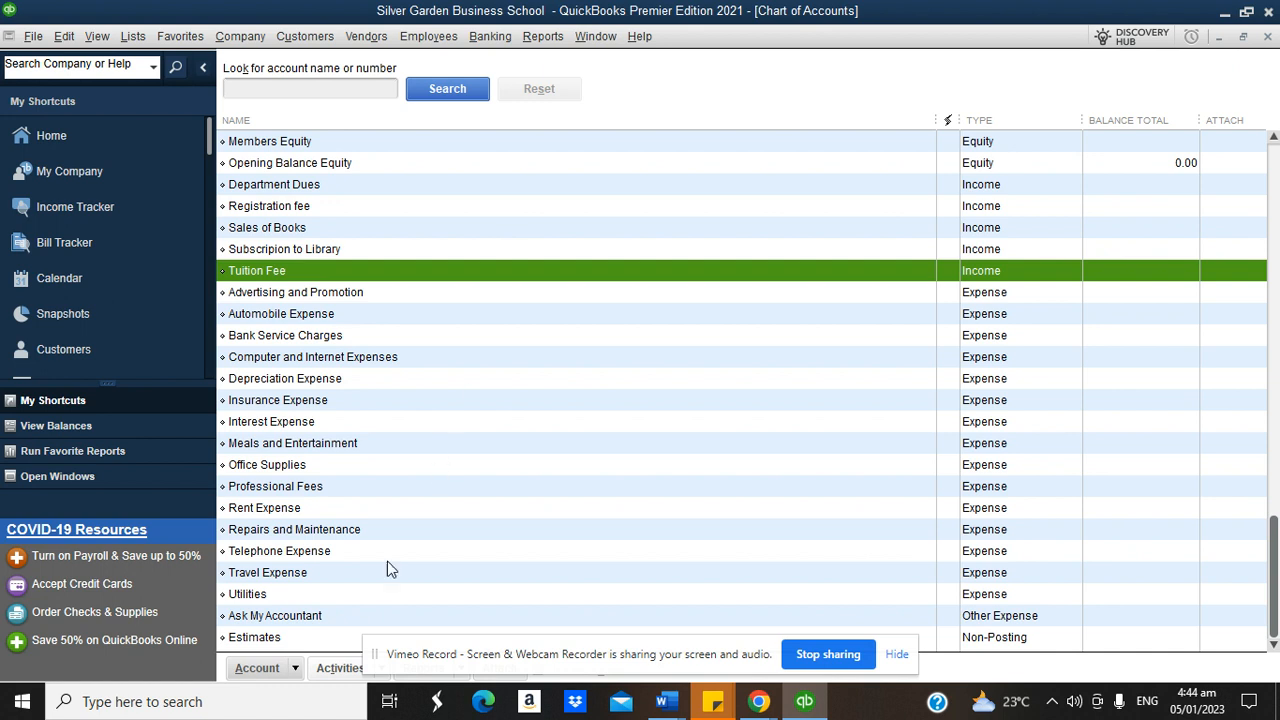
Step: Add a new Cost of Goods Sold account named "Purchase of Library Materials" to the chart of accounts and save it
click(295, 670)
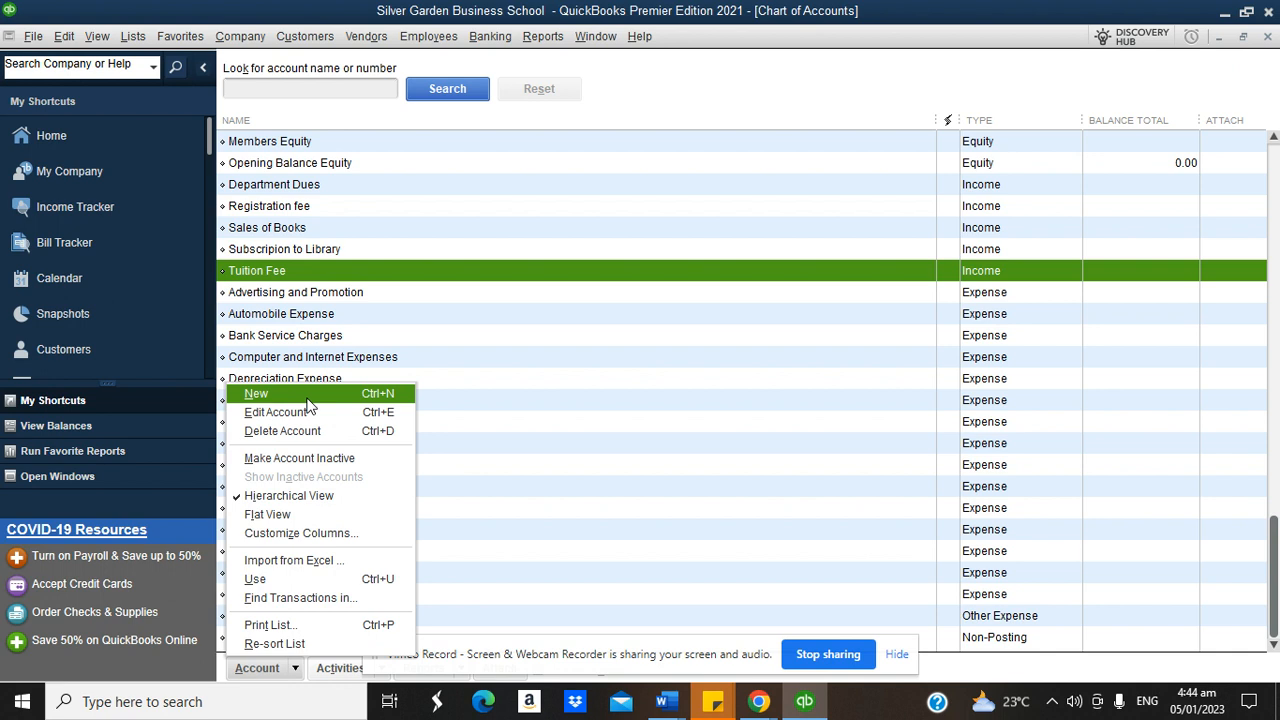
click(262, 394)
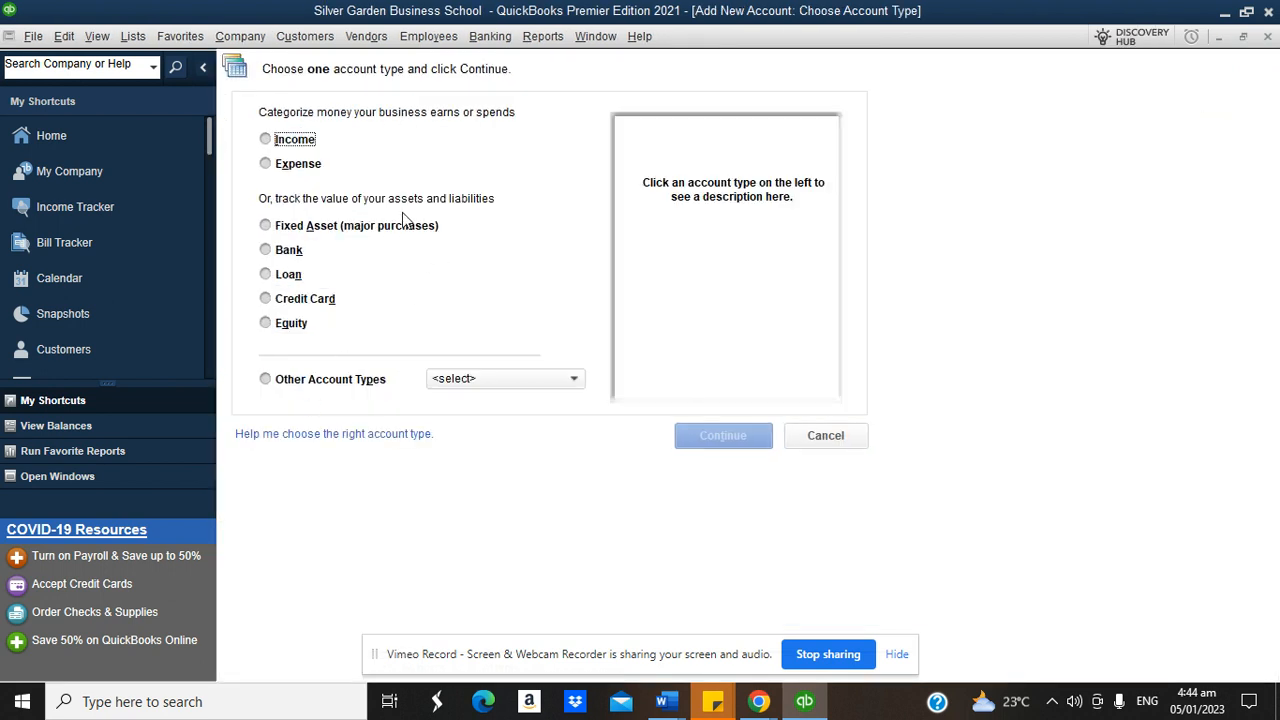
click(514, 381)
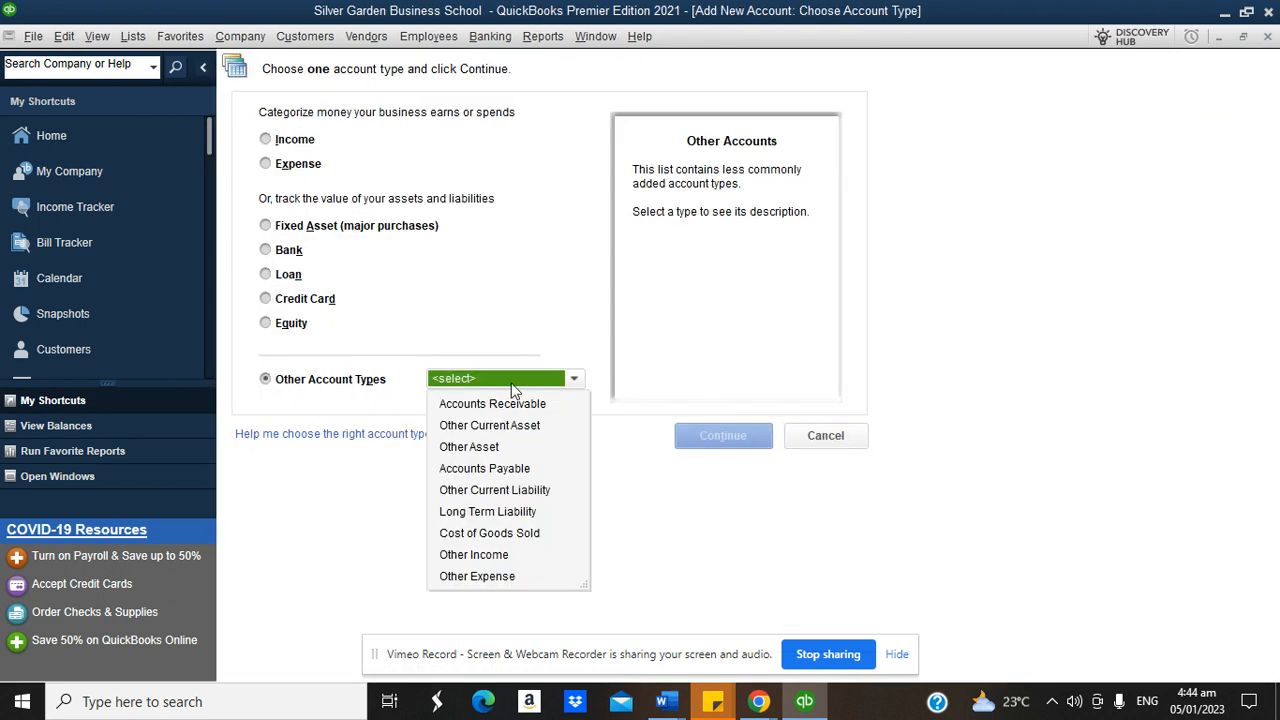
click(525, 521)
click(714, 437)
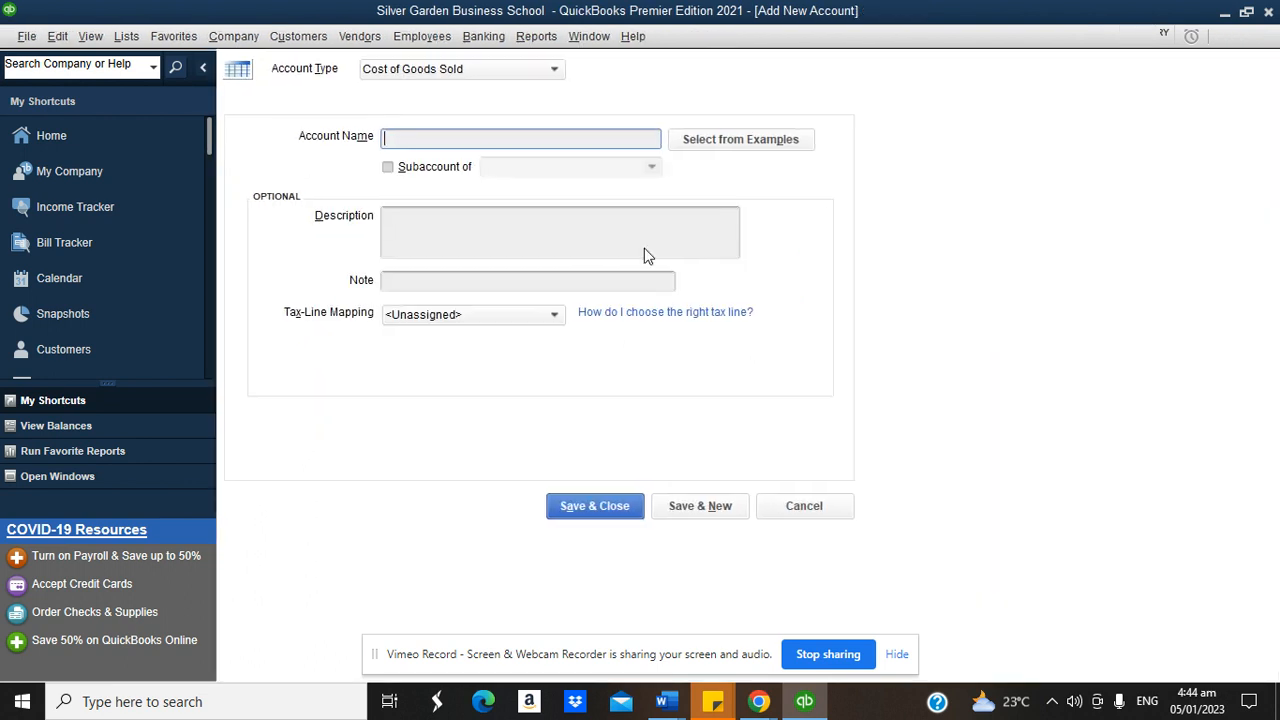
text(Purc)
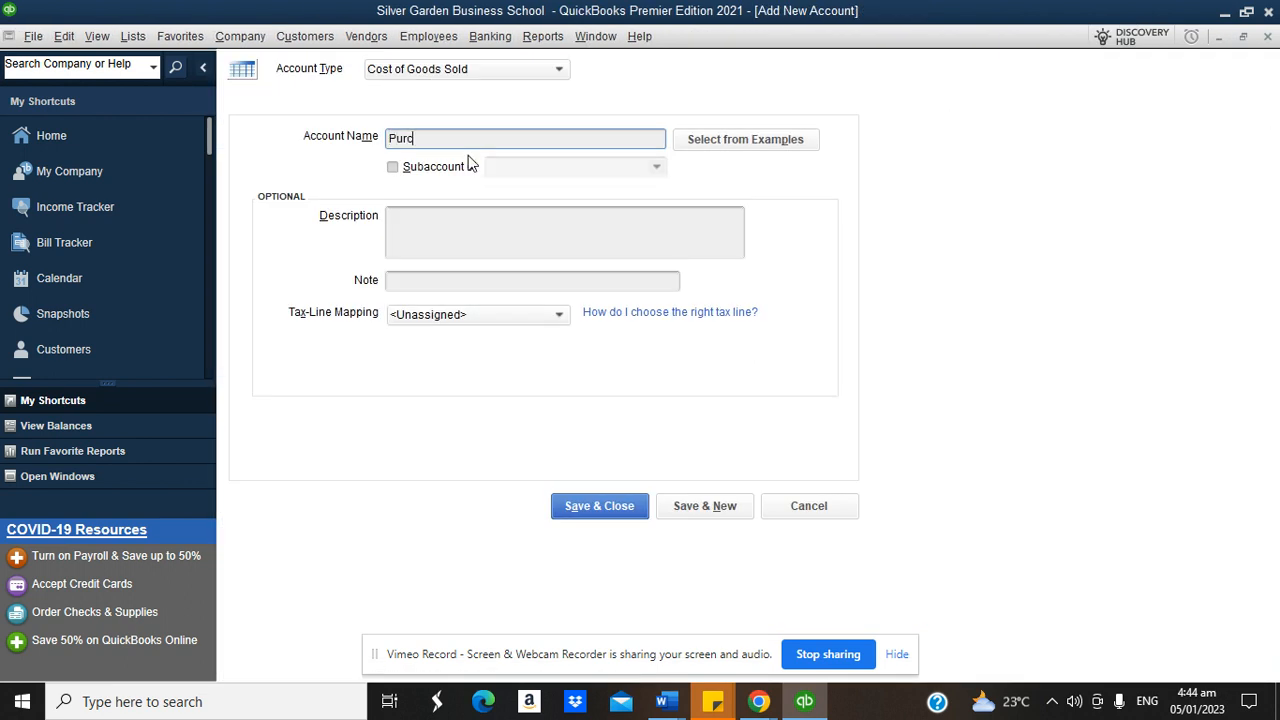
key(BackSpace)
text(chase of School or Library M)
key(BackSpace)
key(BackSpace)
key(BackSpace)
key(BackSpace)
key(BackSpace)
key(BackSpace)
key(BackSpace)
key(BackSpace)
key(BackSpace)
key(BackSpace)
key(BackSpace)
key(BackSpace)
key(BackSpace)
key(BackSpace)
key(BackSpace)
key(BackSpace)
key(BackSpace)
key(BackSpace)
key(BackSpace)
text(Library Materials)
click(612, 506)
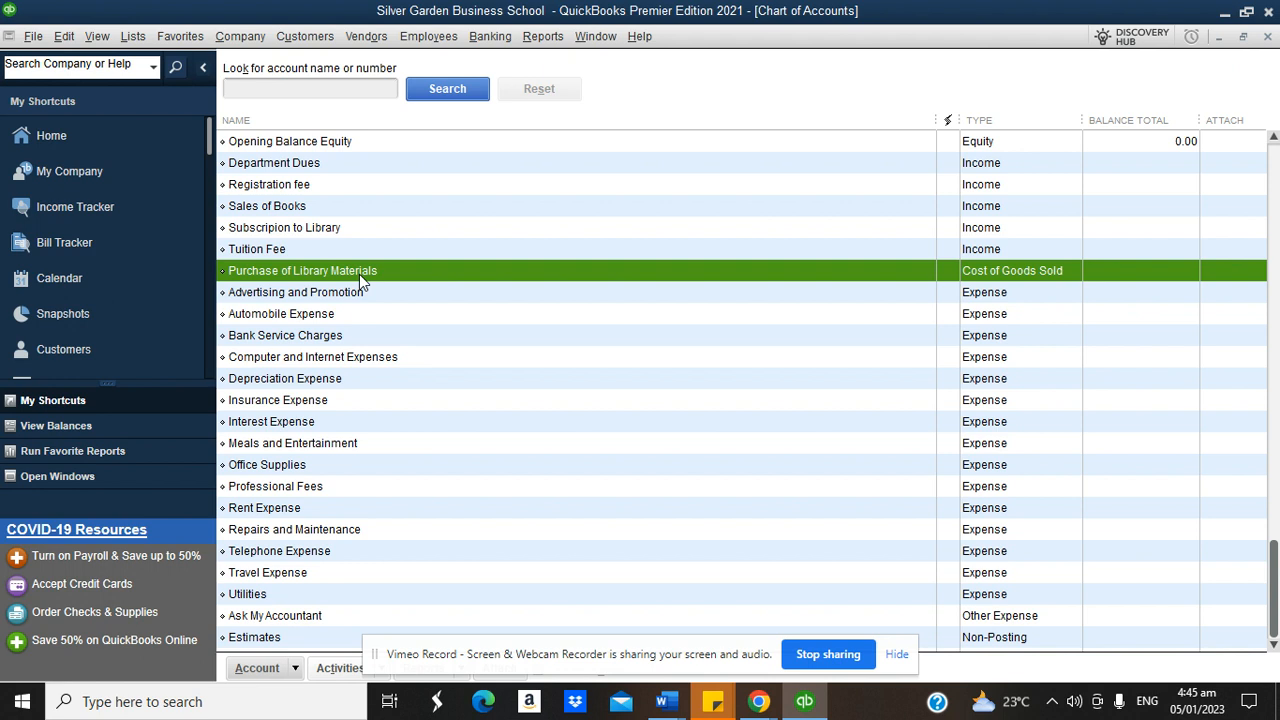
Step: Add a new Cost of Goods Sold account named "Purchase of Shool Materials" to the chart of accounts and save it
click(257, 668)
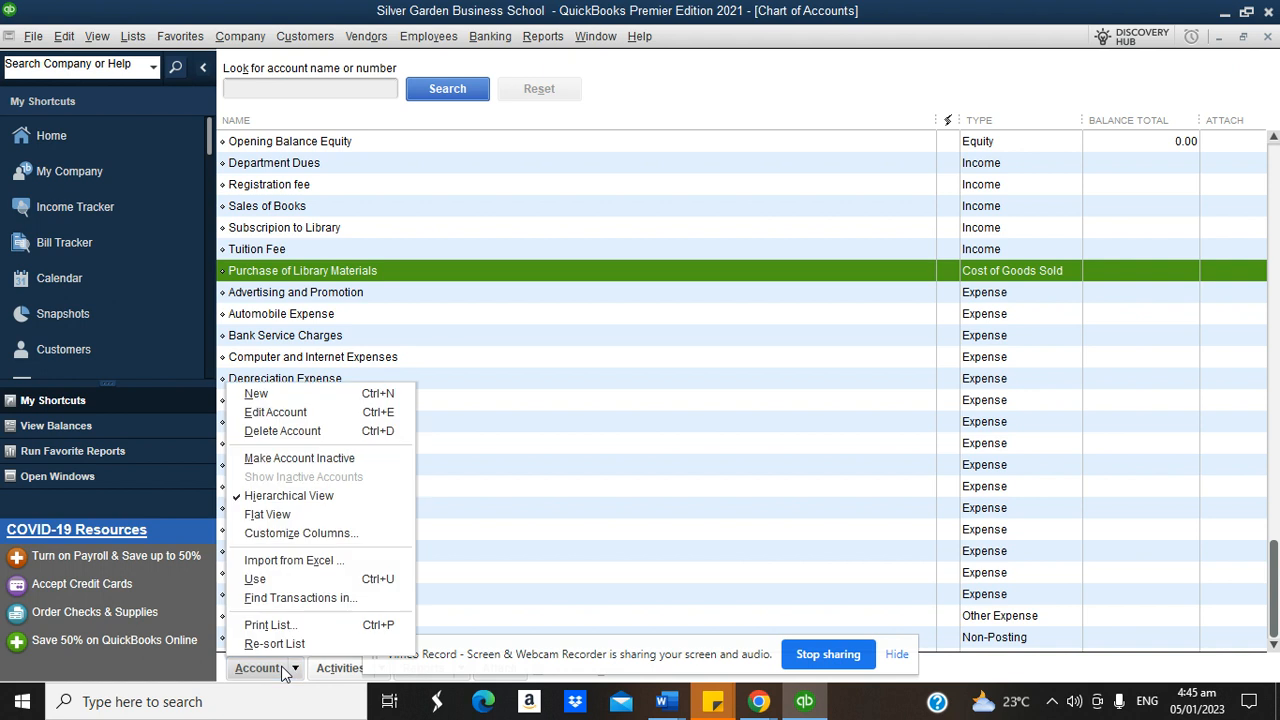
click(270, 392)
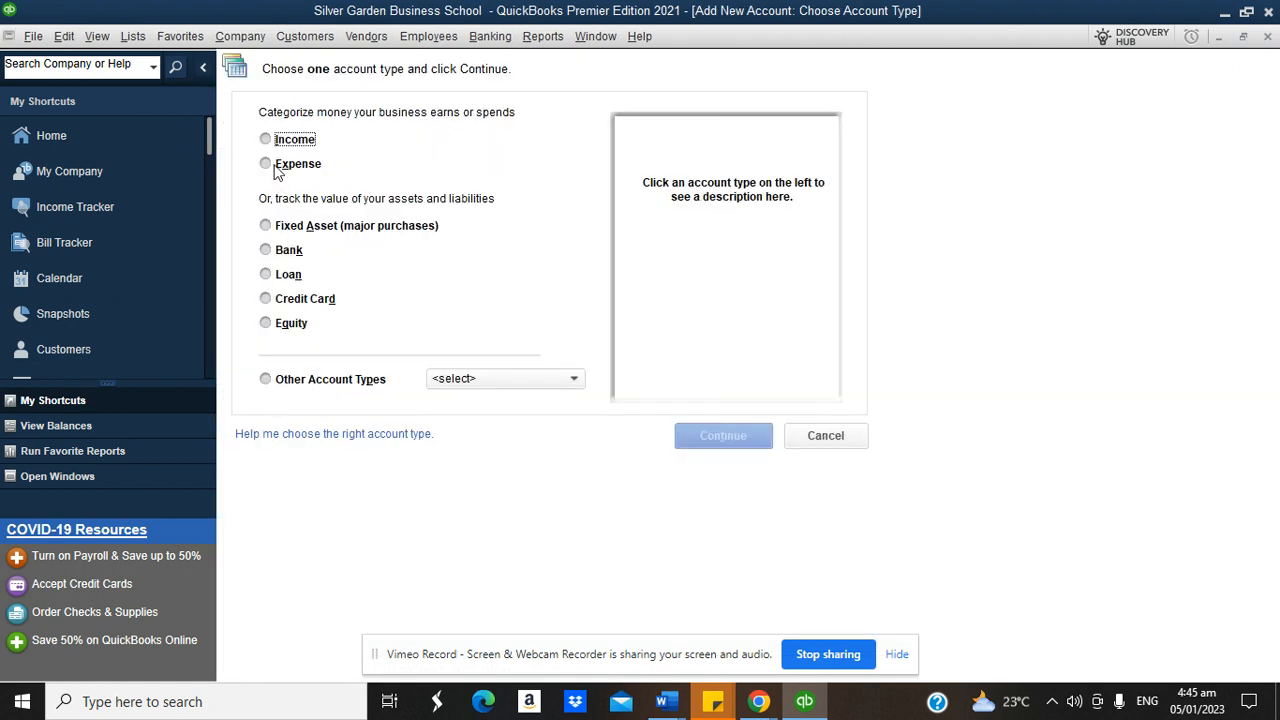
click(286, 381)
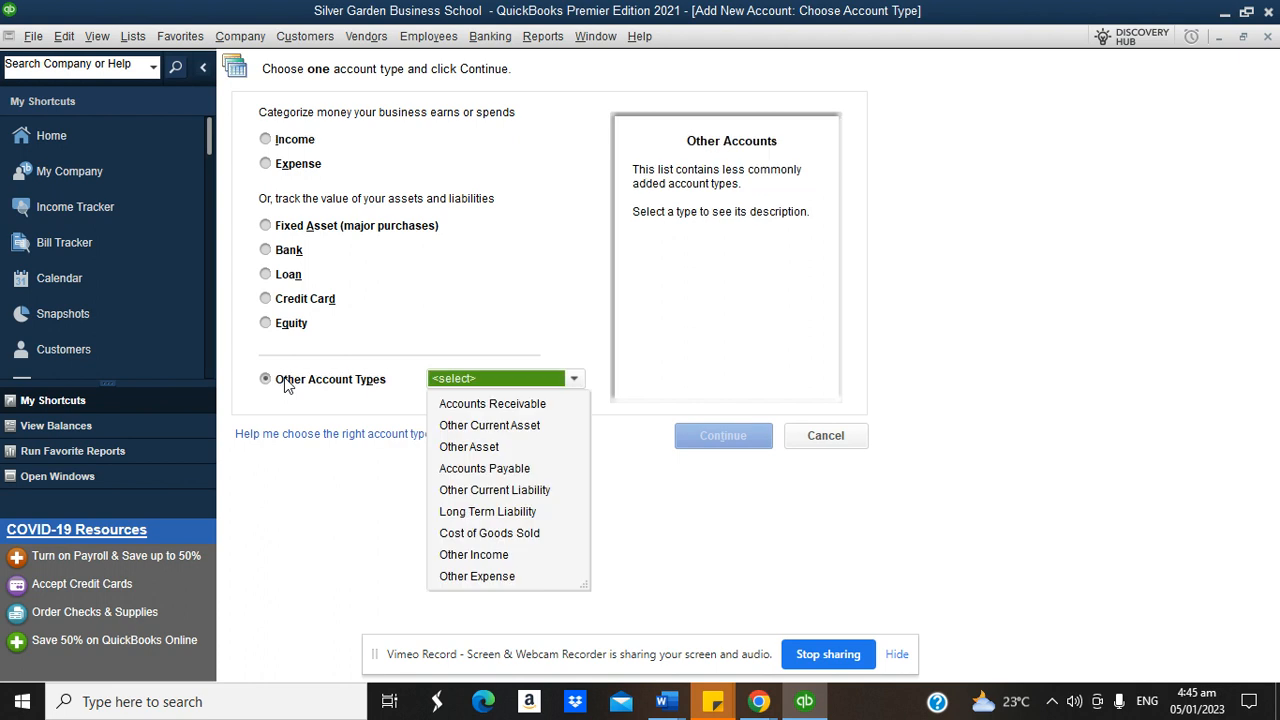
click(533, 533)
click(726, 437)
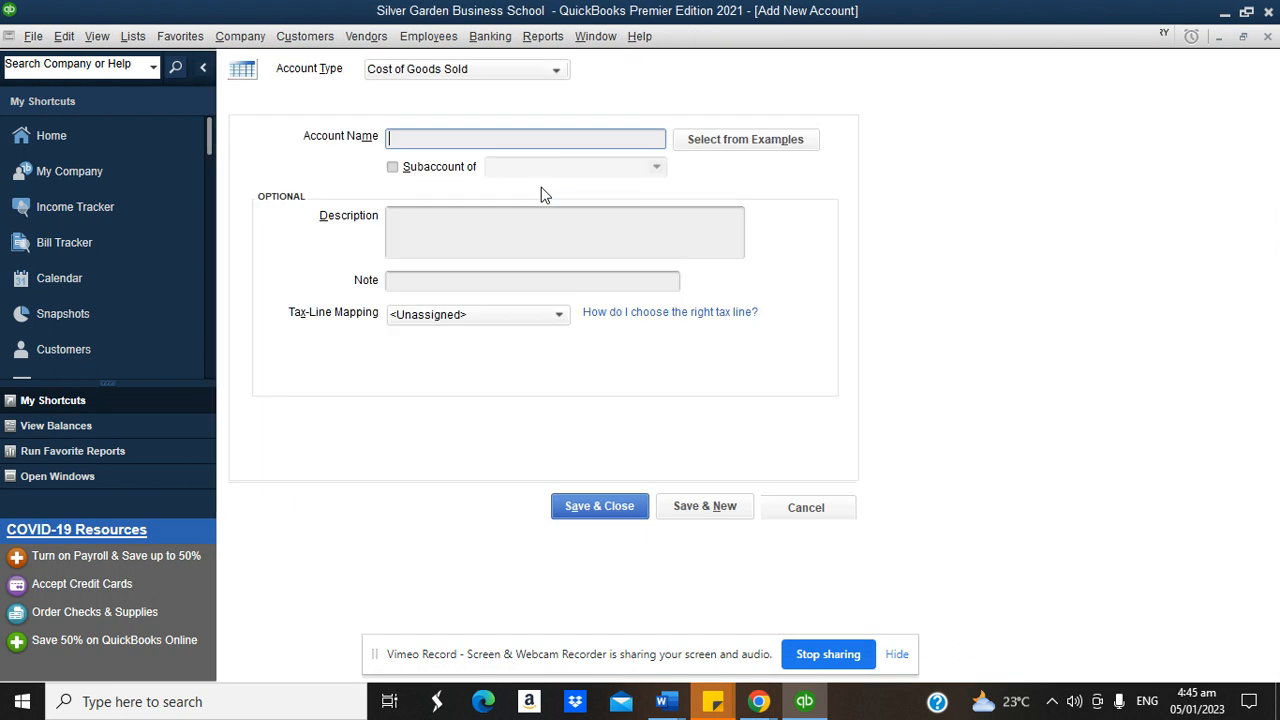
text(Purch)
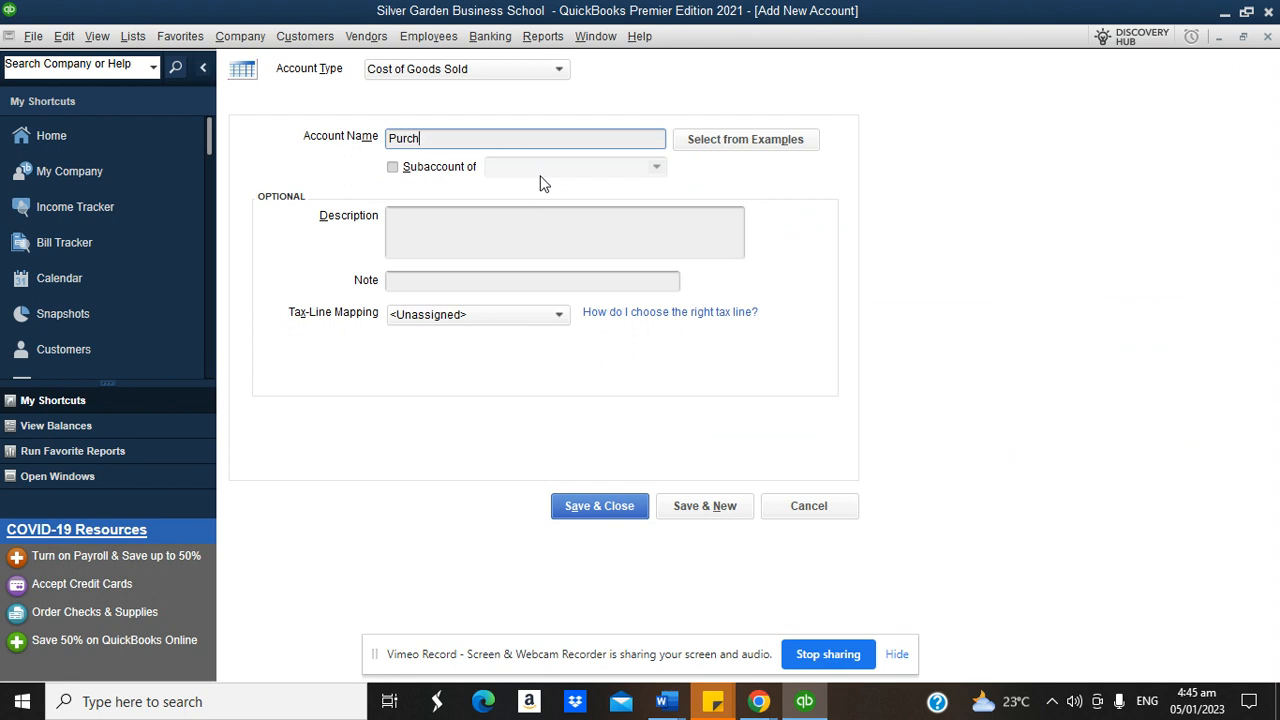
text(ase of Shool Materials)
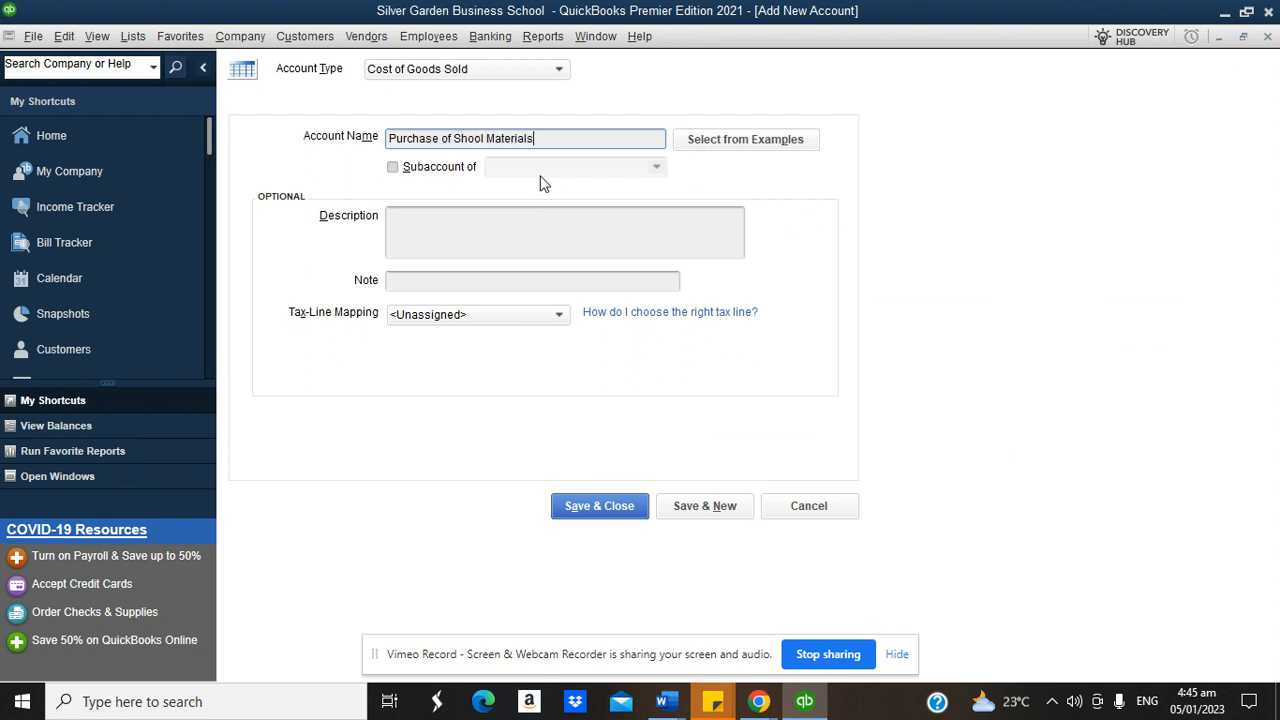
click(592, 507)
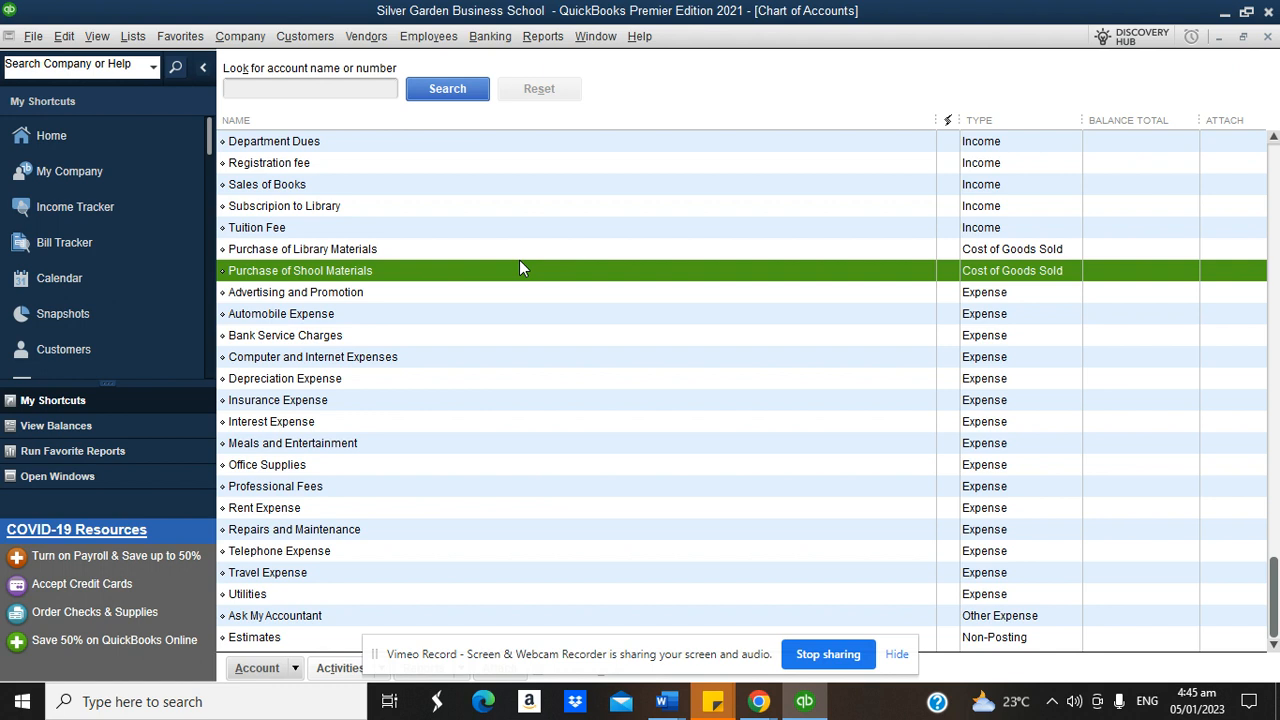
Step: Correct the misspelled school materials account name to "Purchase of School Materials" and save the change
right_click(323, 282)
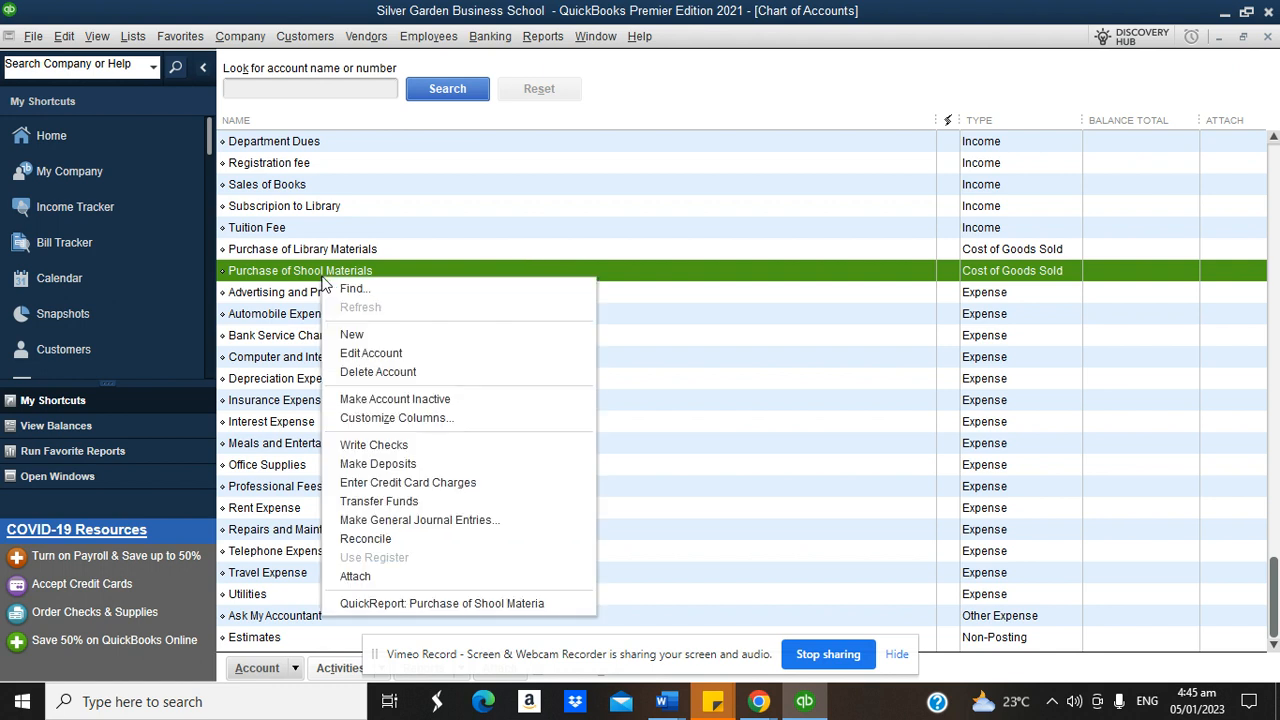
click(371, 353)
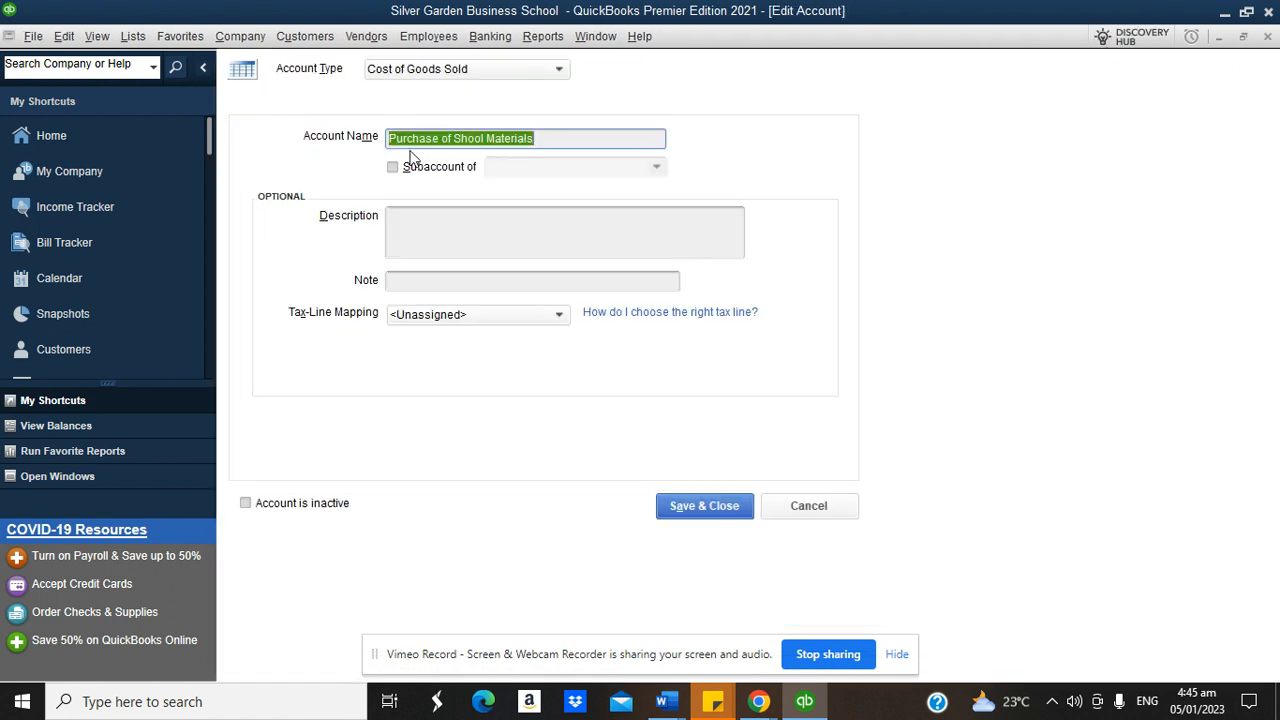
click(460, 140)
text(c)
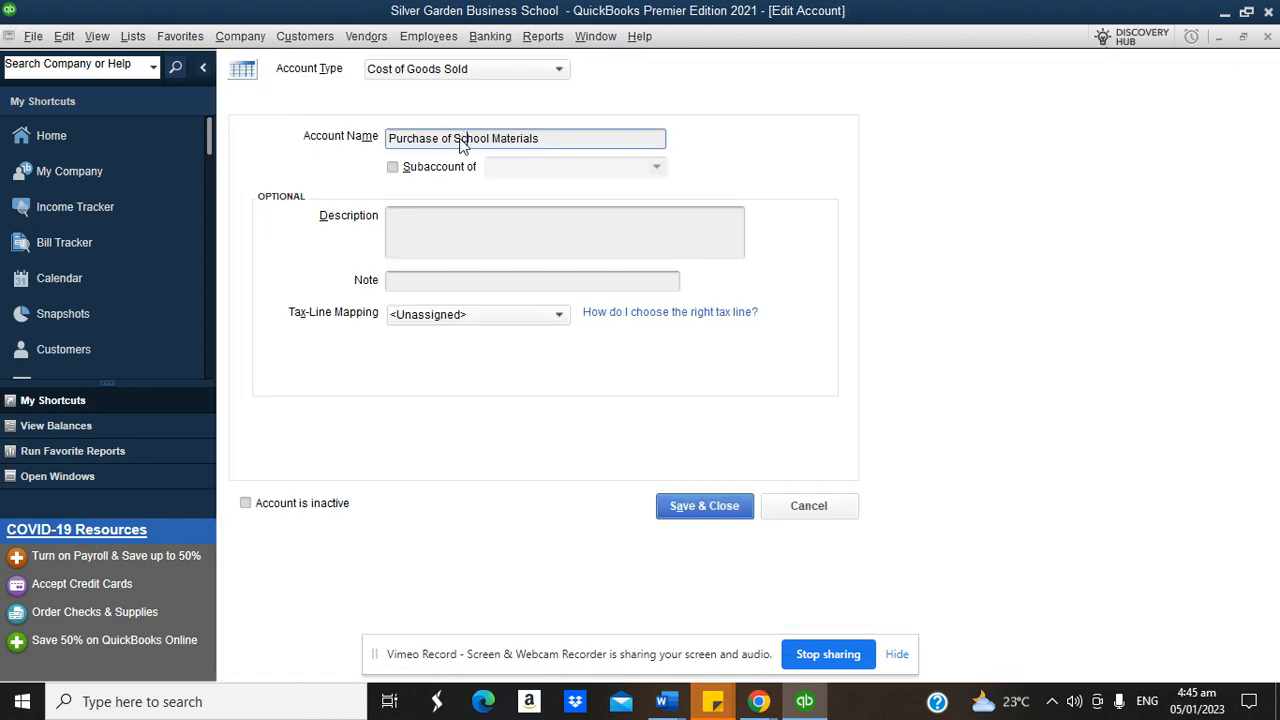
click(698, 507)
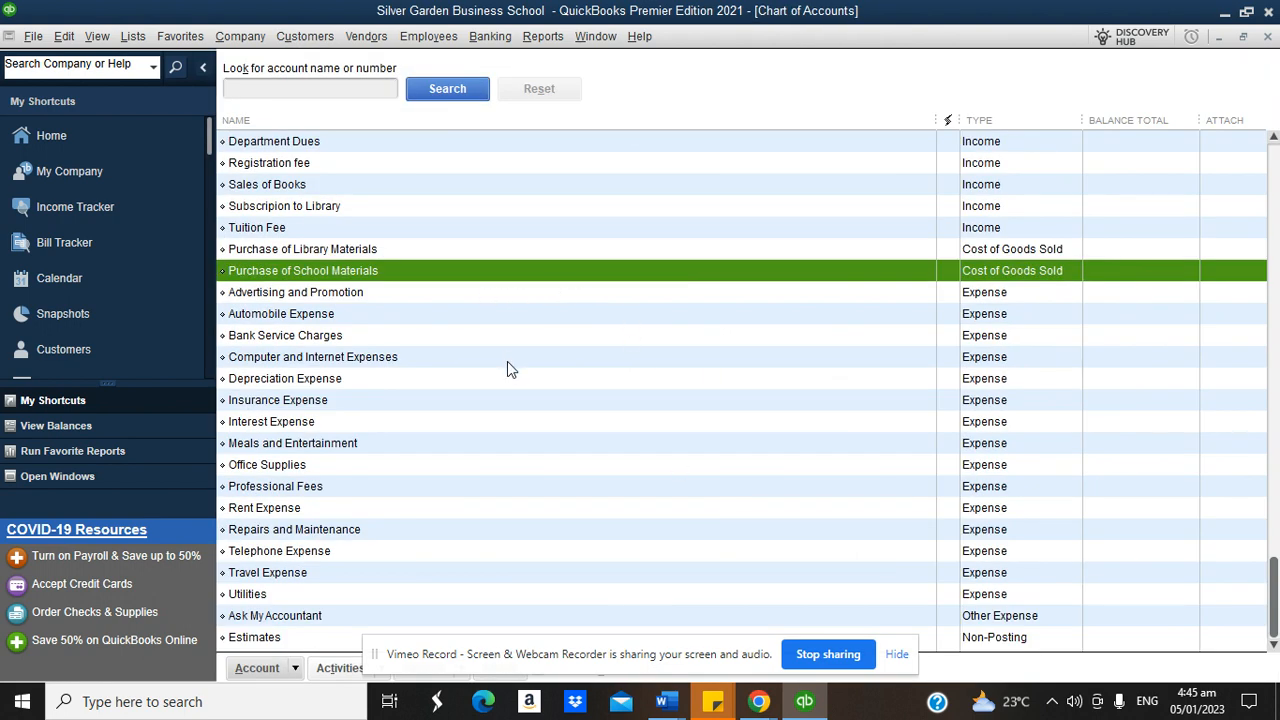
Step: Add a new Fixed Asset account named "Furnitures and Fittings" with an opening balance of 12,000,000.00 as of 31/12/2022
click(292, 676)
click(298, 396)
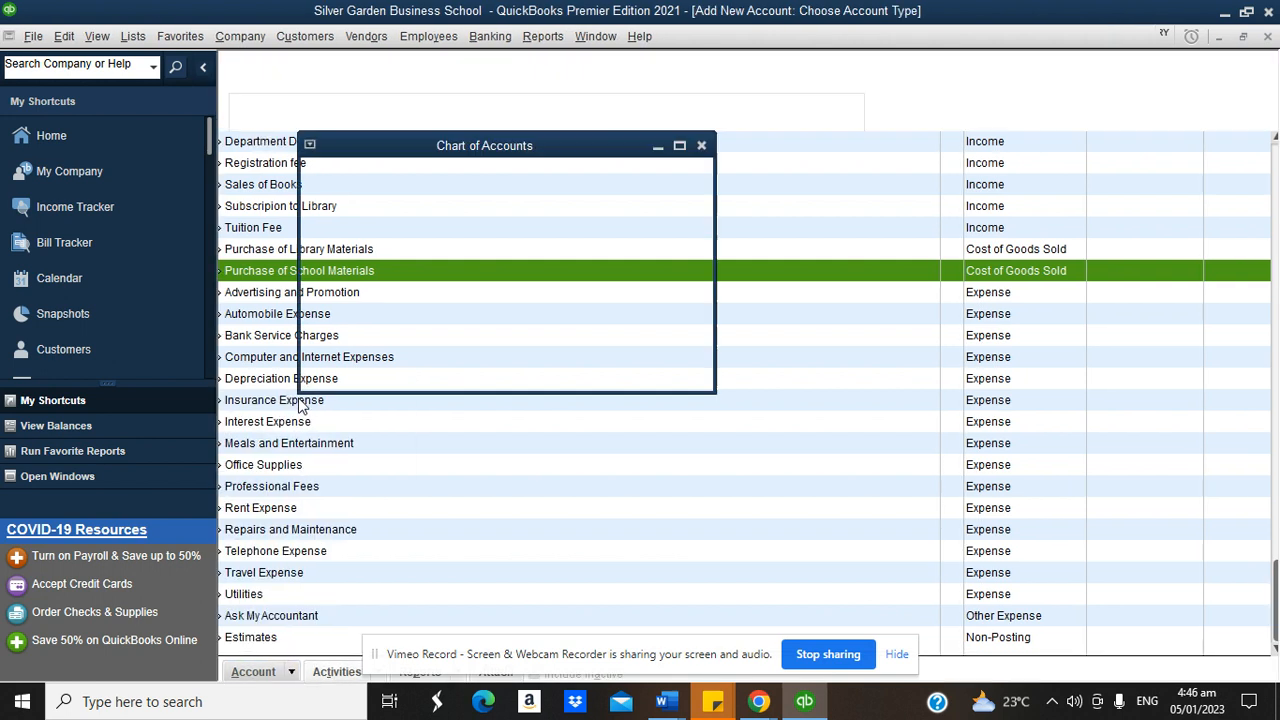
click(298, 228)
click(713, 440)
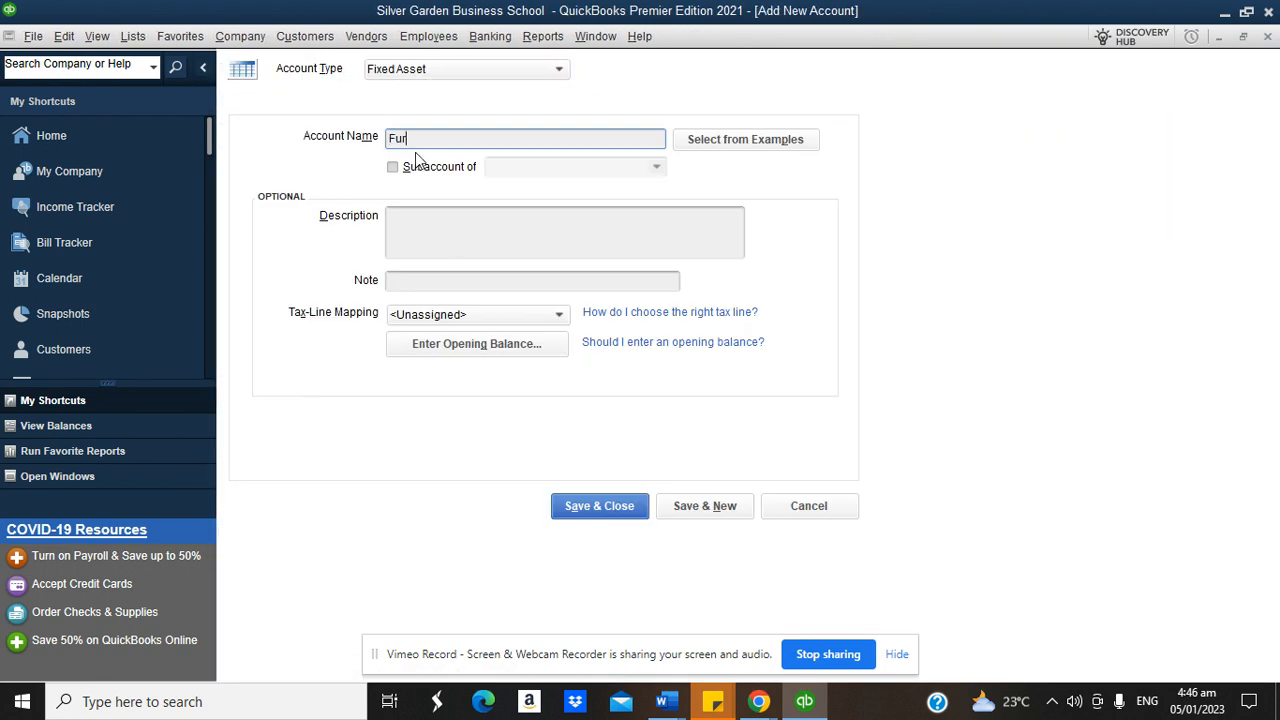
text(Furnitures and Fittings)
click(478, 346)
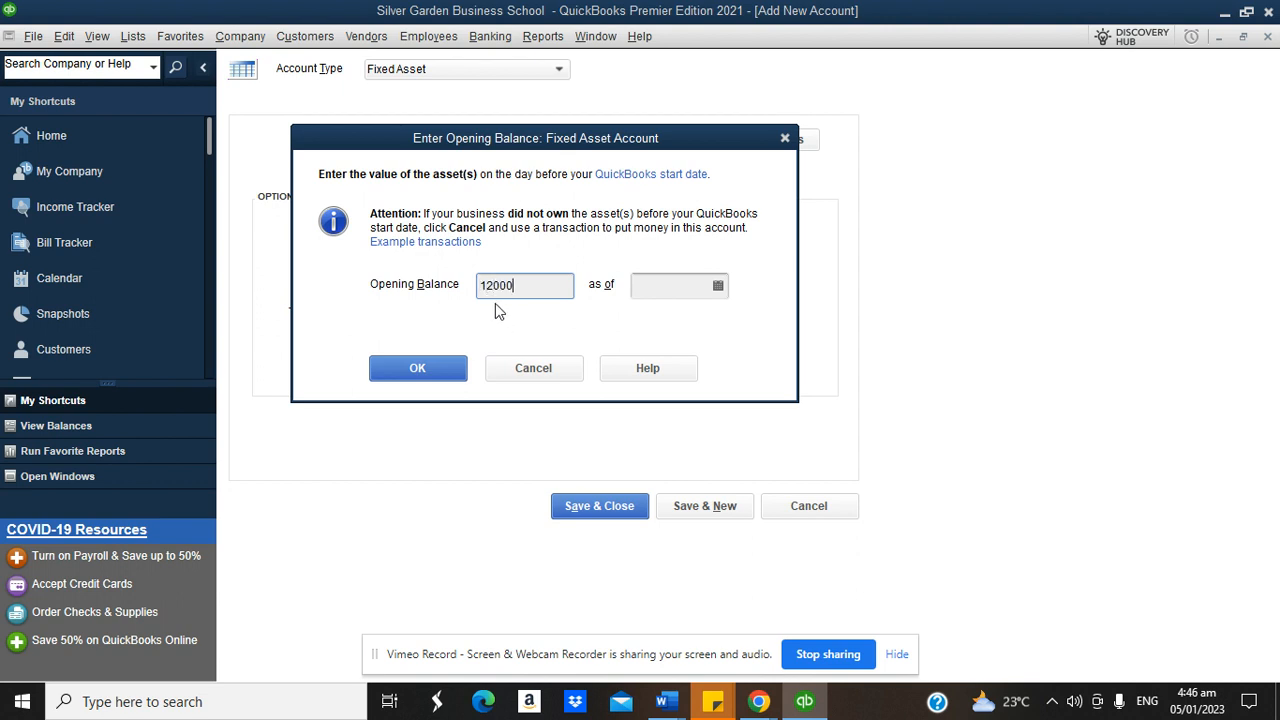
click(717, 286)
click(652, 320)
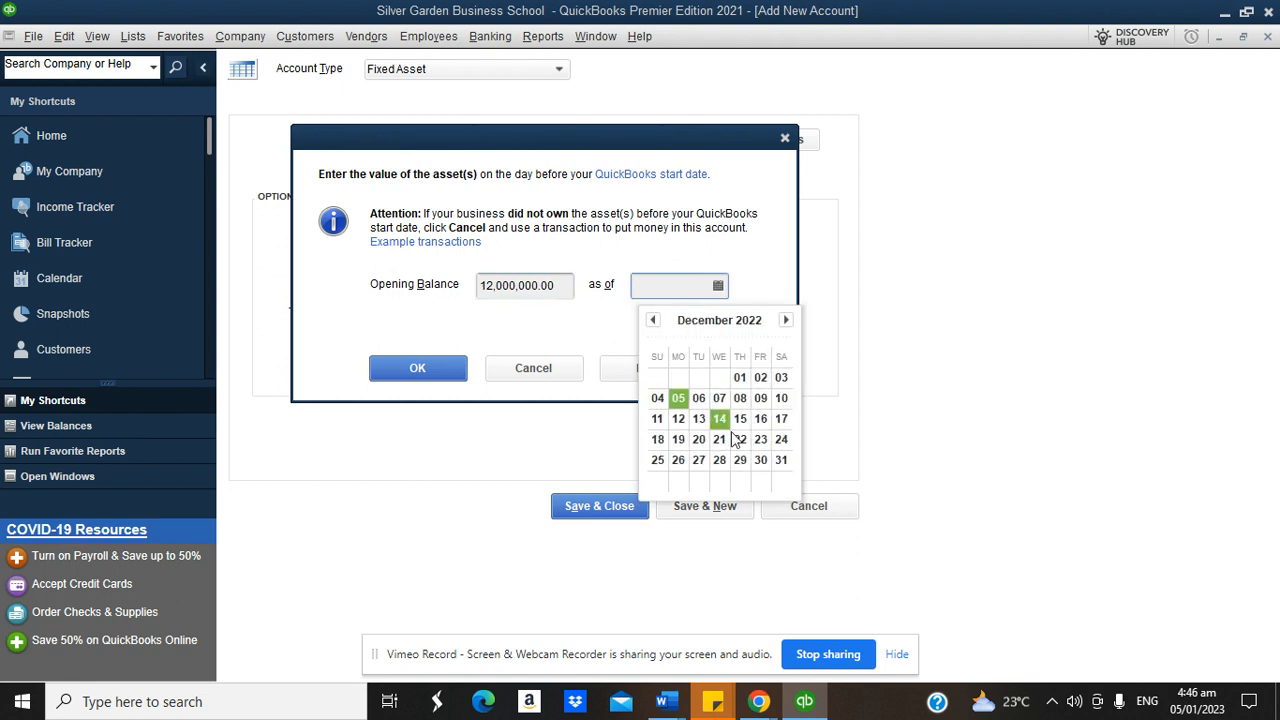
click(781, 460)
click(432, 376)
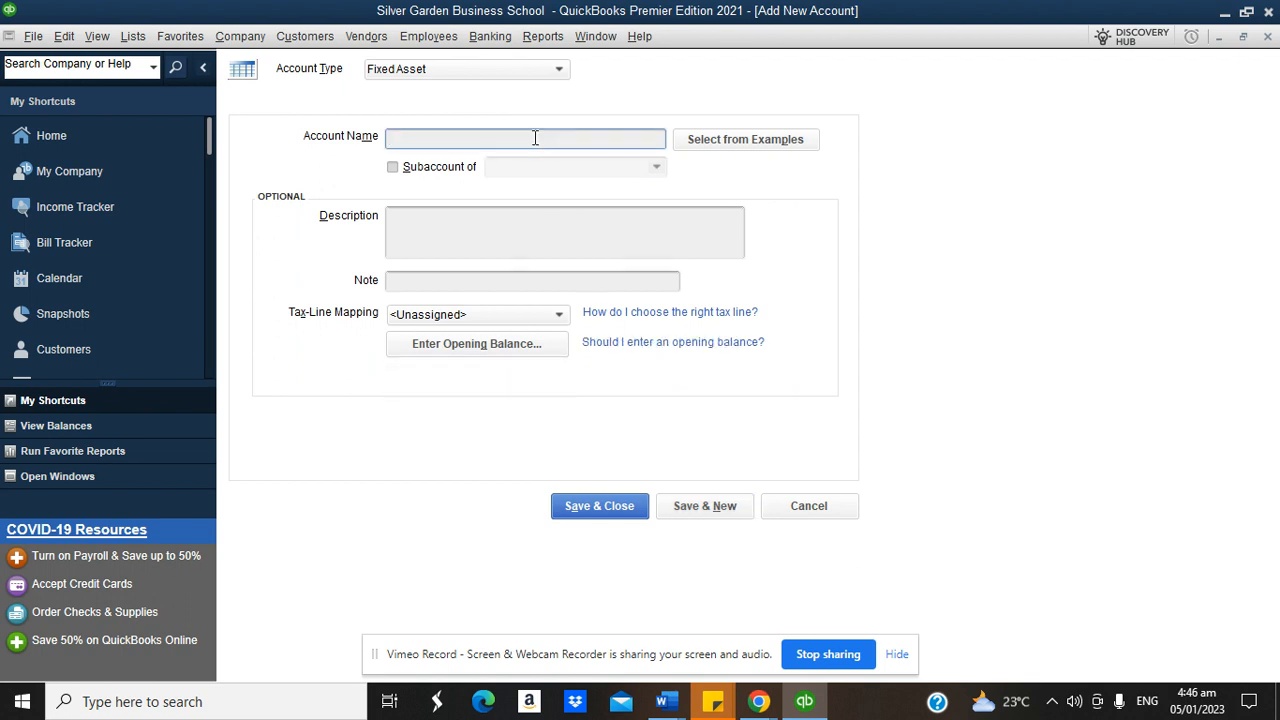
Step: Create a Fixed Asset account named "Bulding" with an opening balance of 234,000,000.00 as of 31/12/2022, saving it and starting another account
text(Bulding)
click(522, 347)
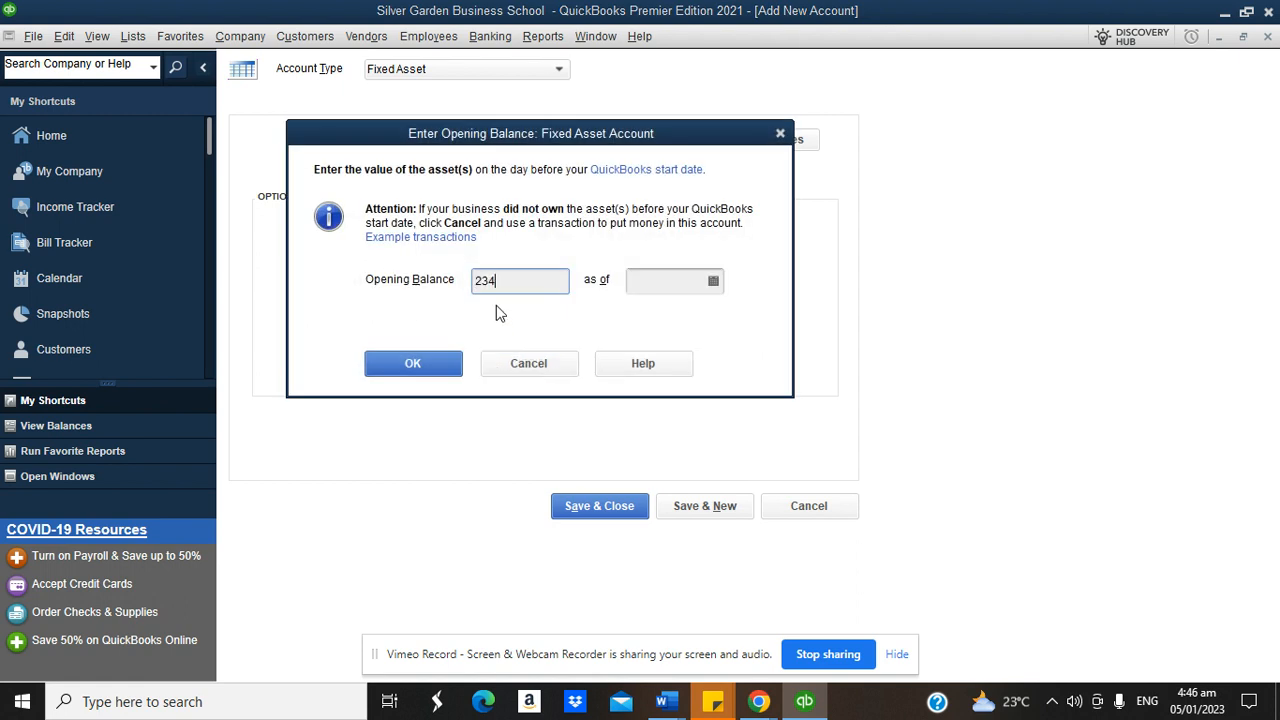
text(234000000)
click(716, 284)
click(649, 316)
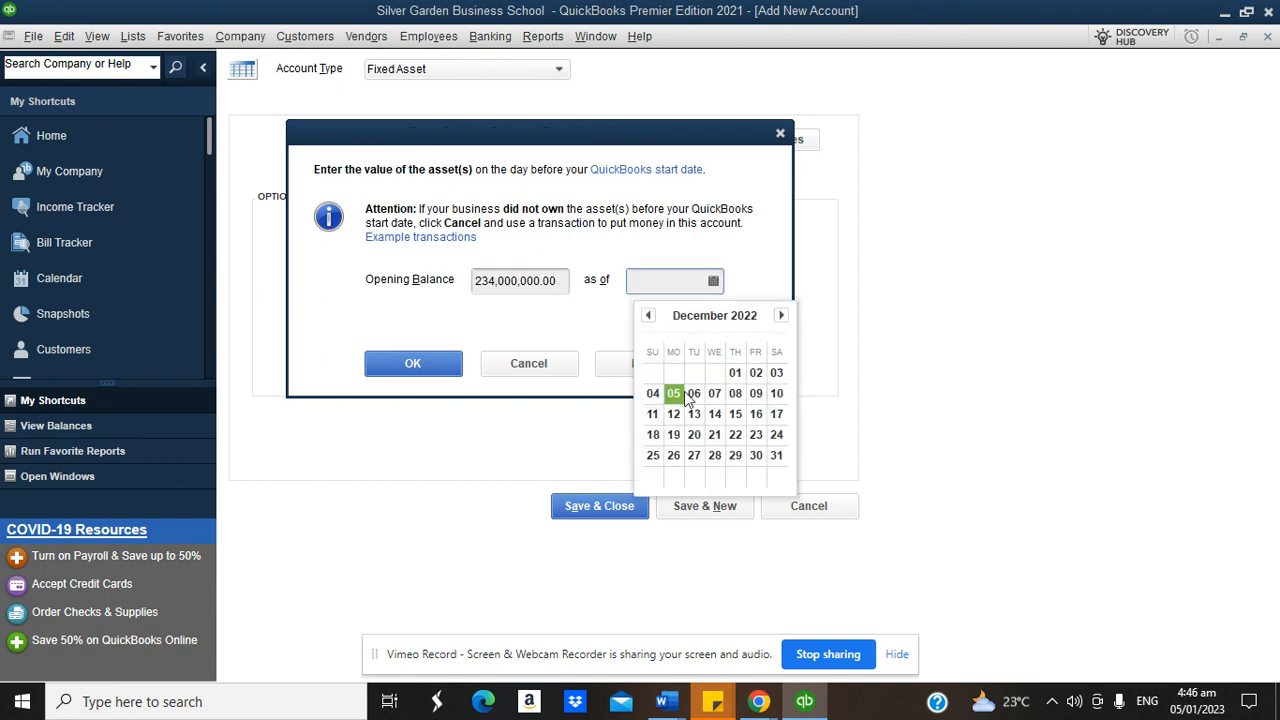
click(776, 456)
click(395, 370)
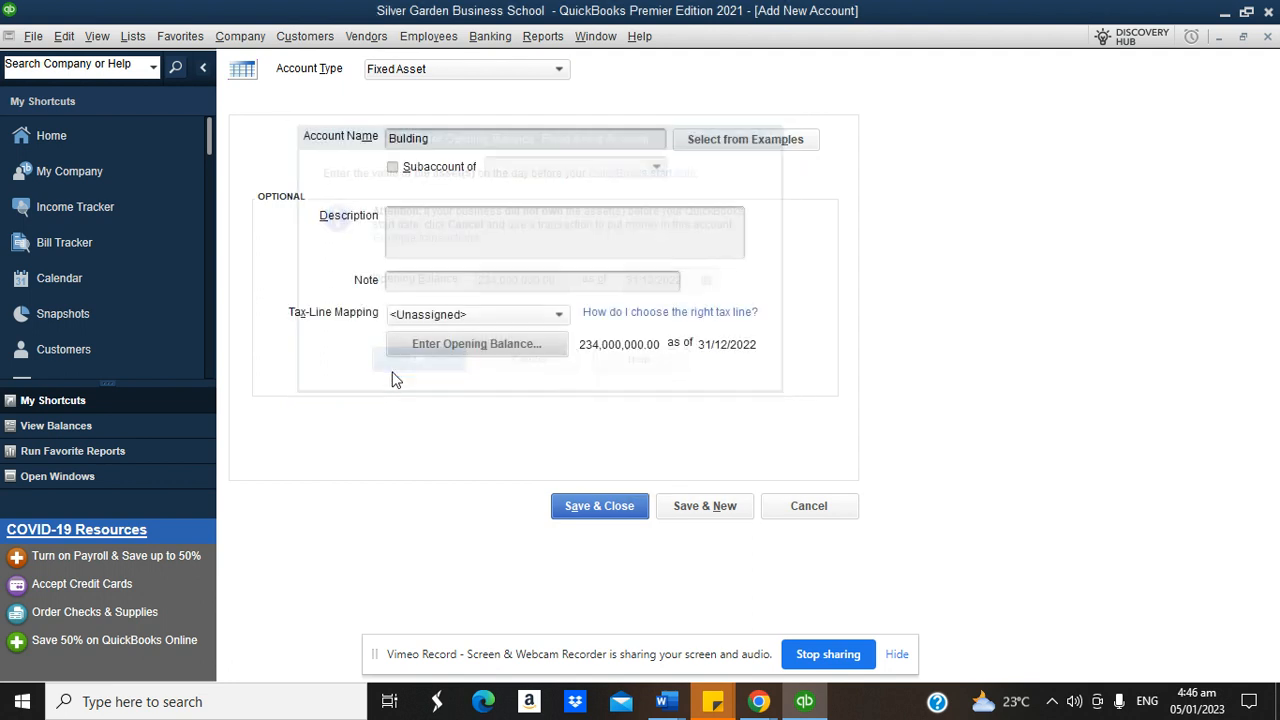
click(706, 505)
Step: Name the new Fixed Asset account "School Bus"
text(Land)
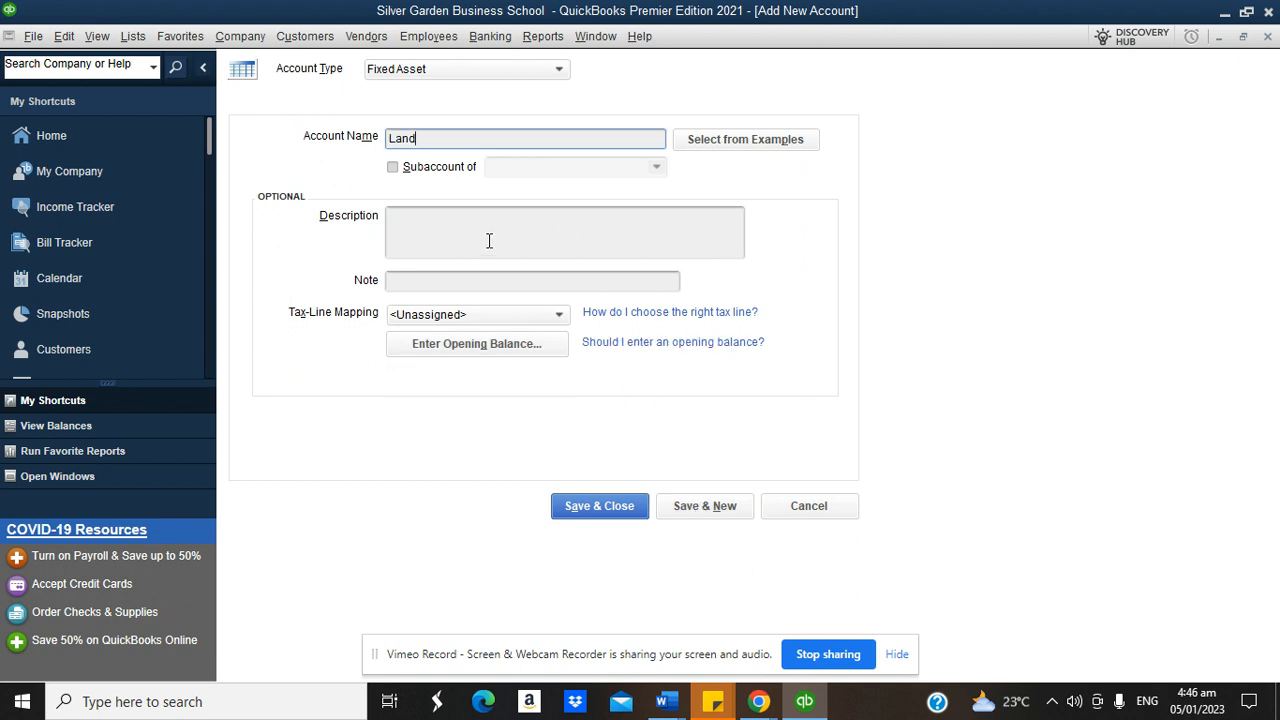
key(BackSpace)
key(BackSpace)
key(BackSpace)
key(BackSpace)
text(School Bus)
Step: Enter an opening balance of 50,000,000.00 as of 31/12/2022 for the School Bus account and save it to the chart of accounts
click(517, 343)
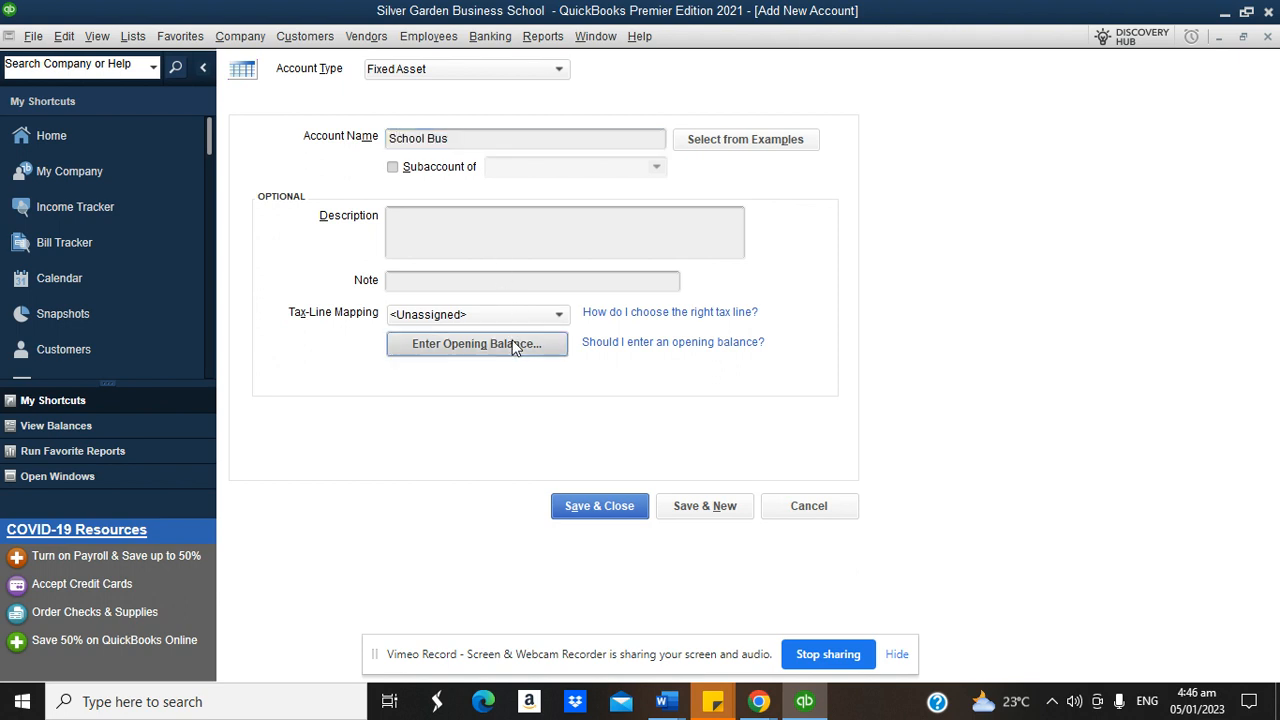
text(50000000)
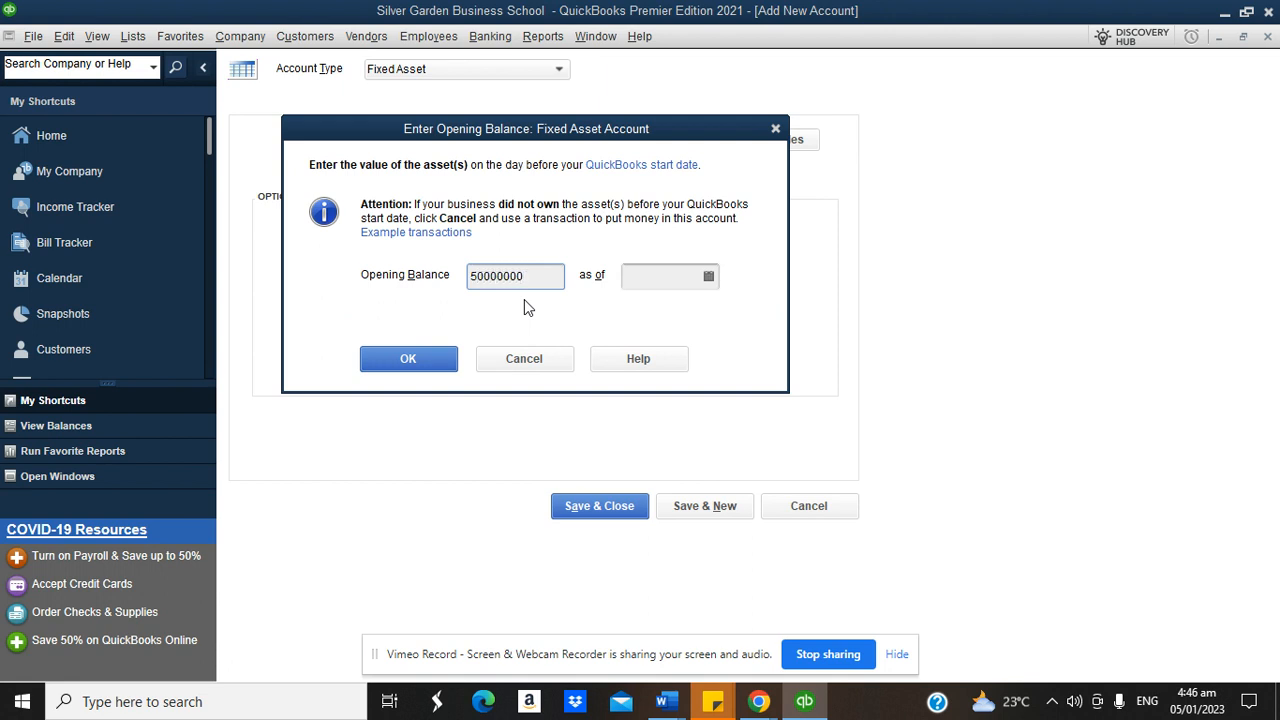
click(700, 277)
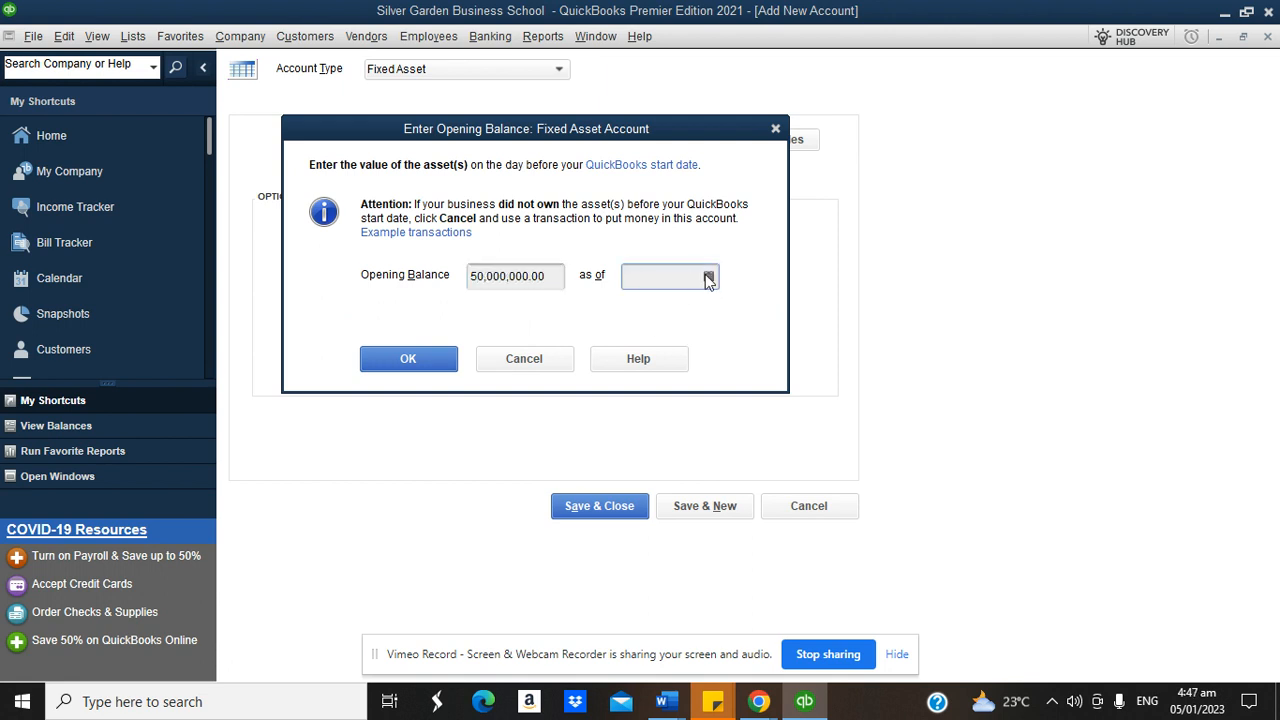
click(708, 277)
click(644, 310)
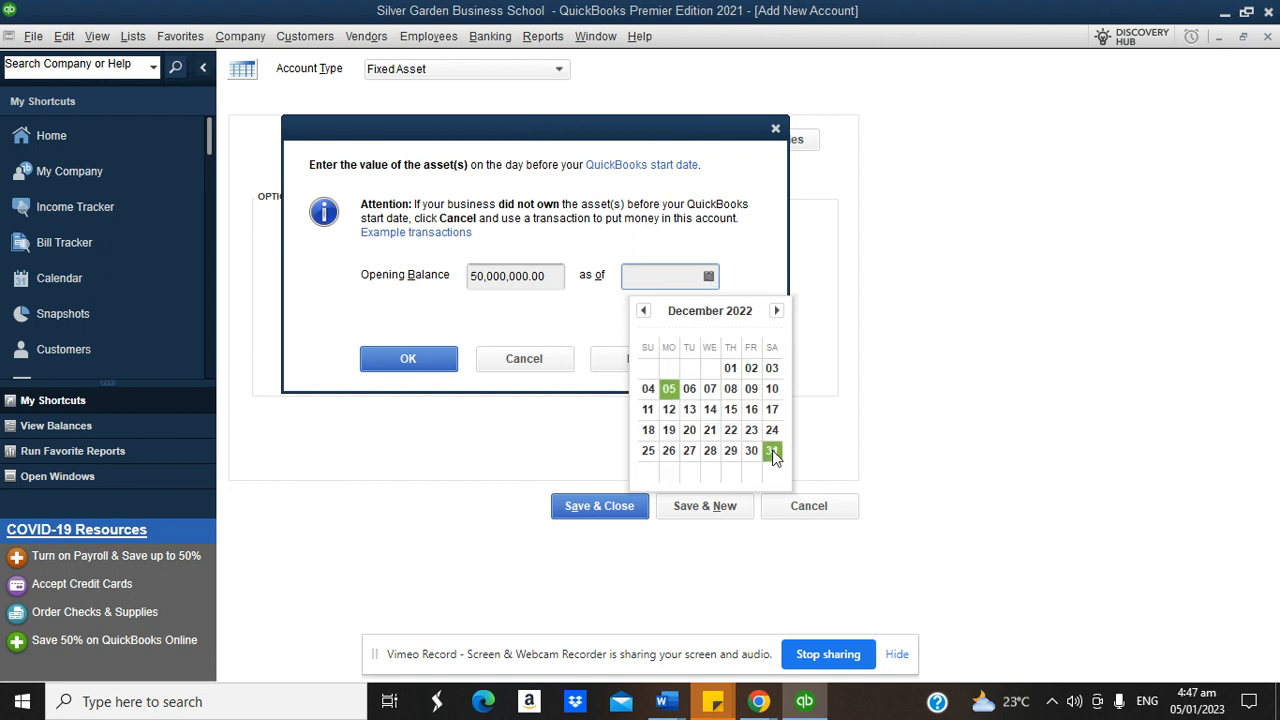
click(771, 450)
click(398, 366)
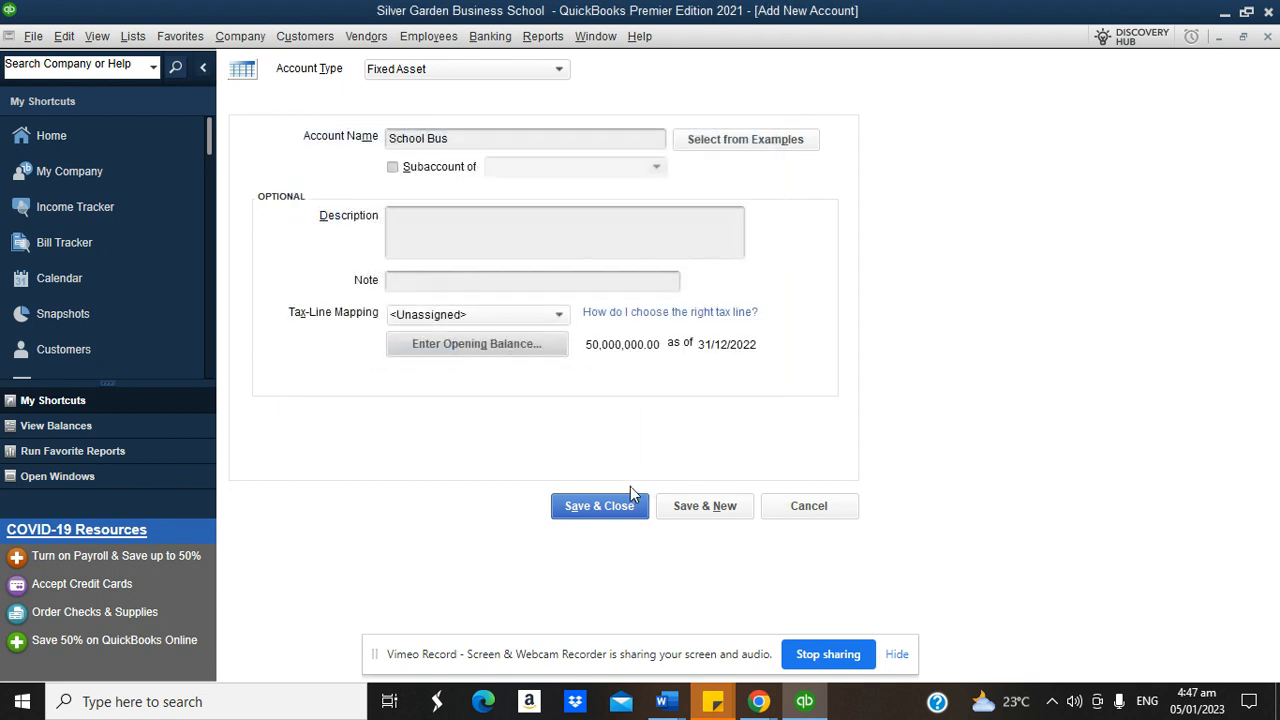
click(600, 506)
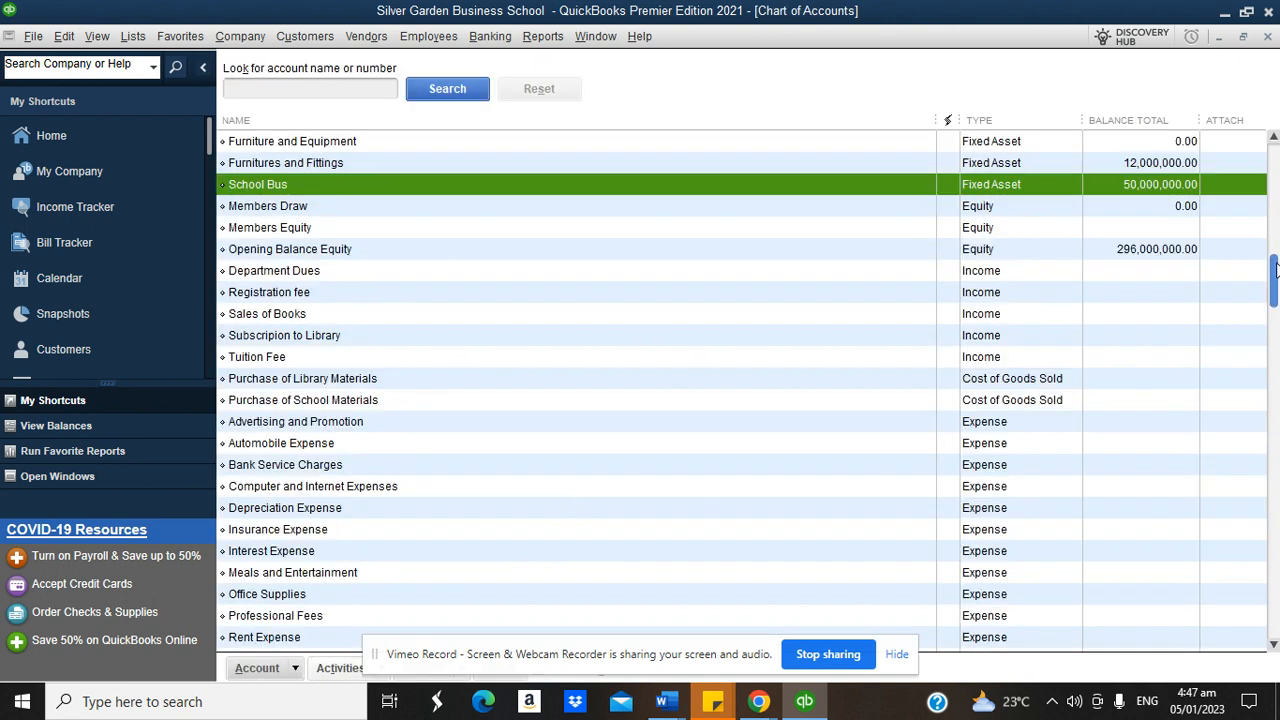
Step: Review the chart of accounts, check the school setup outline in the Chrome notepad, and return to QuickBooks
drag(1275, 266, 1275, 165)
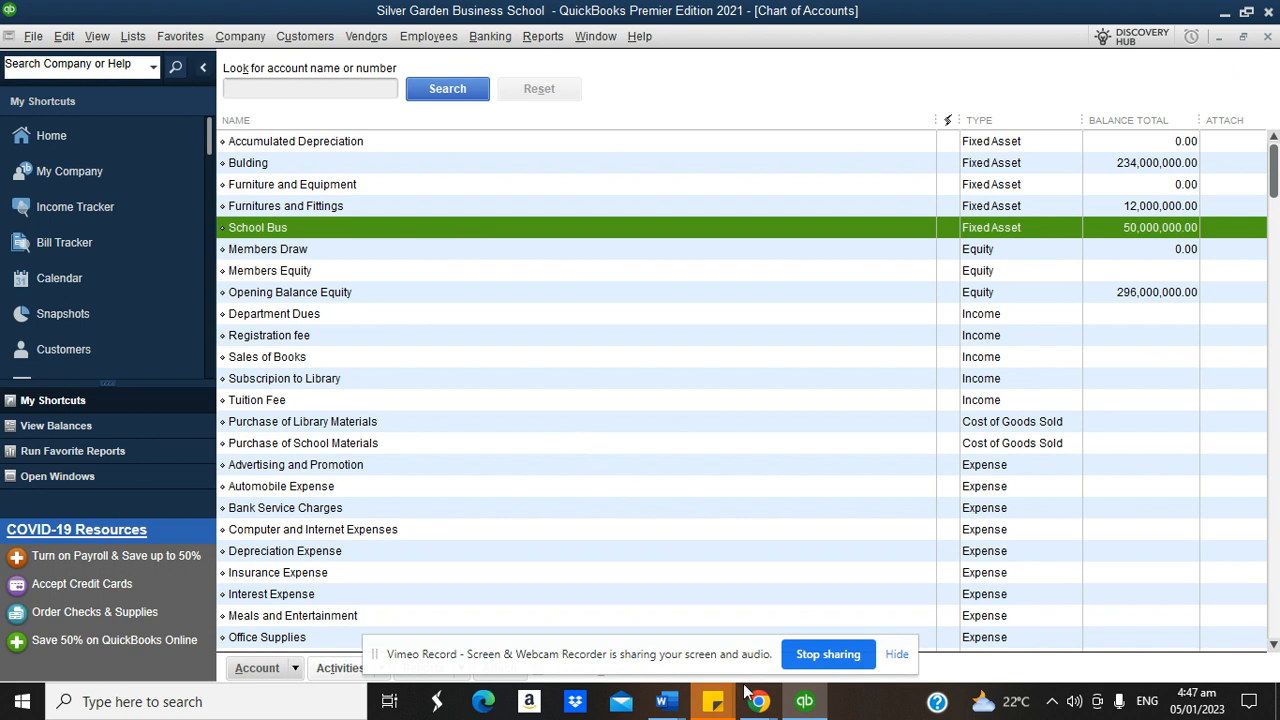
mouse_move(757, 705)
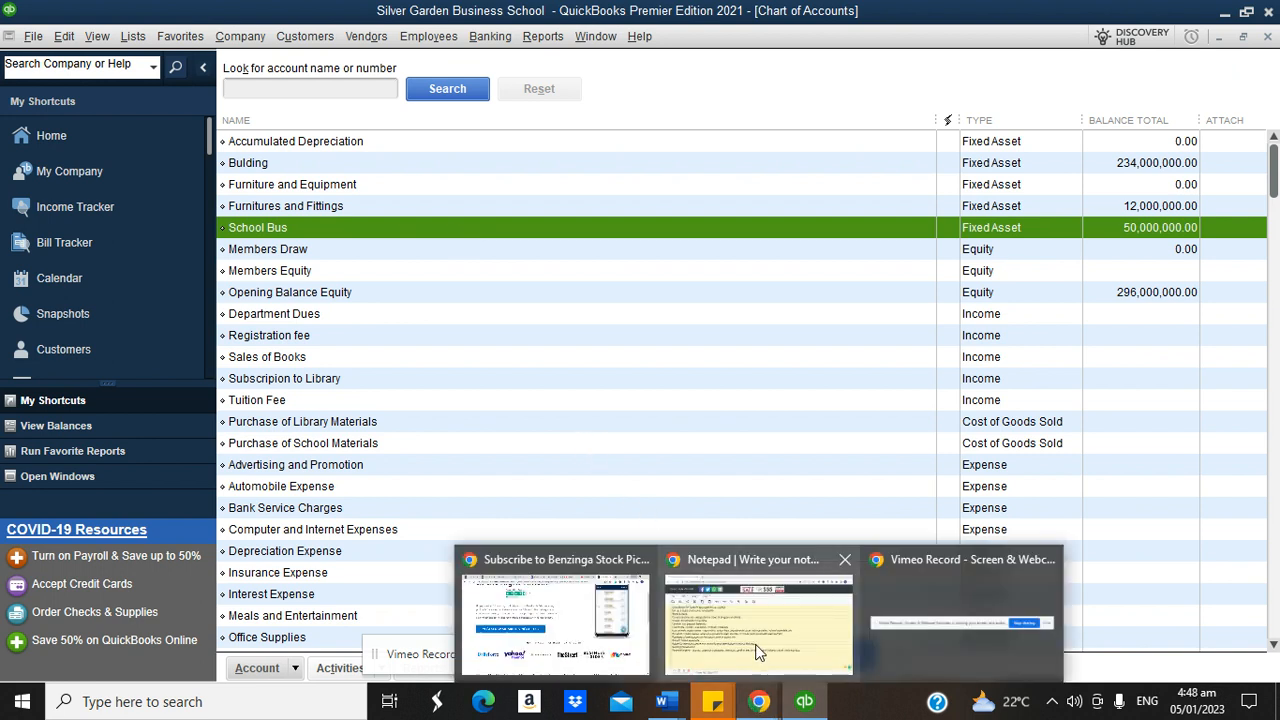
click(758, 610)
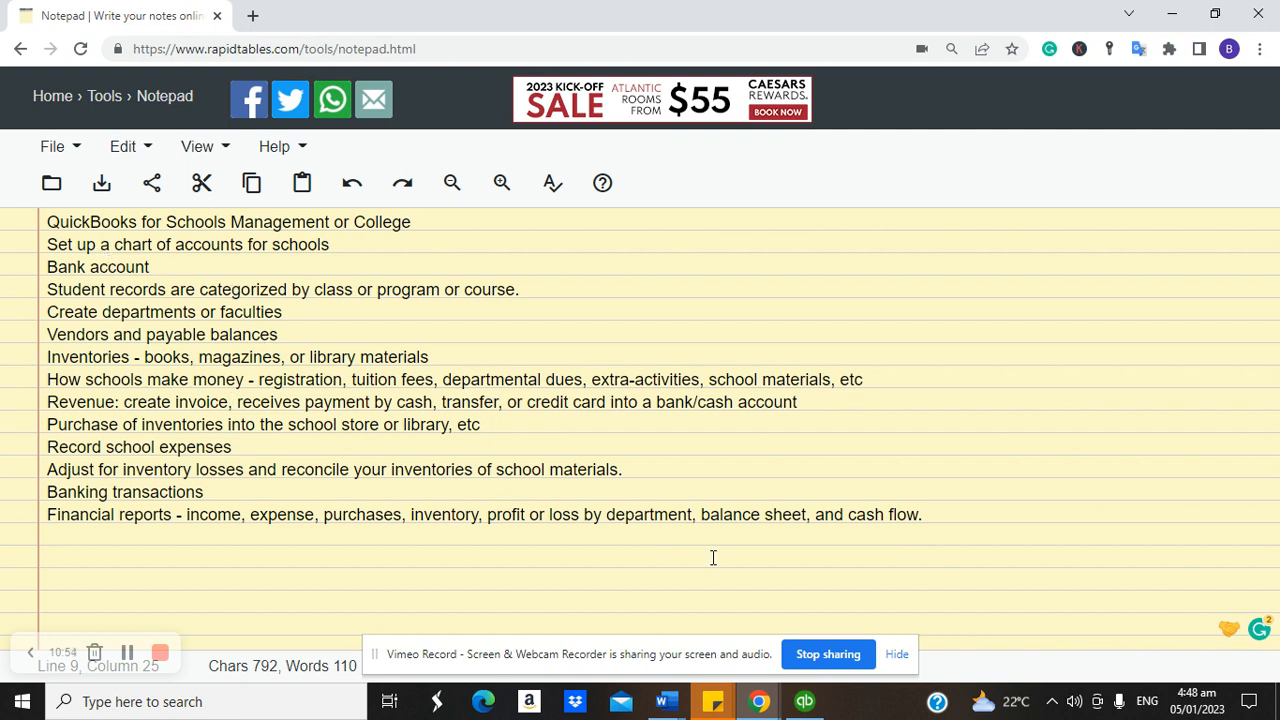
click(805, 701)
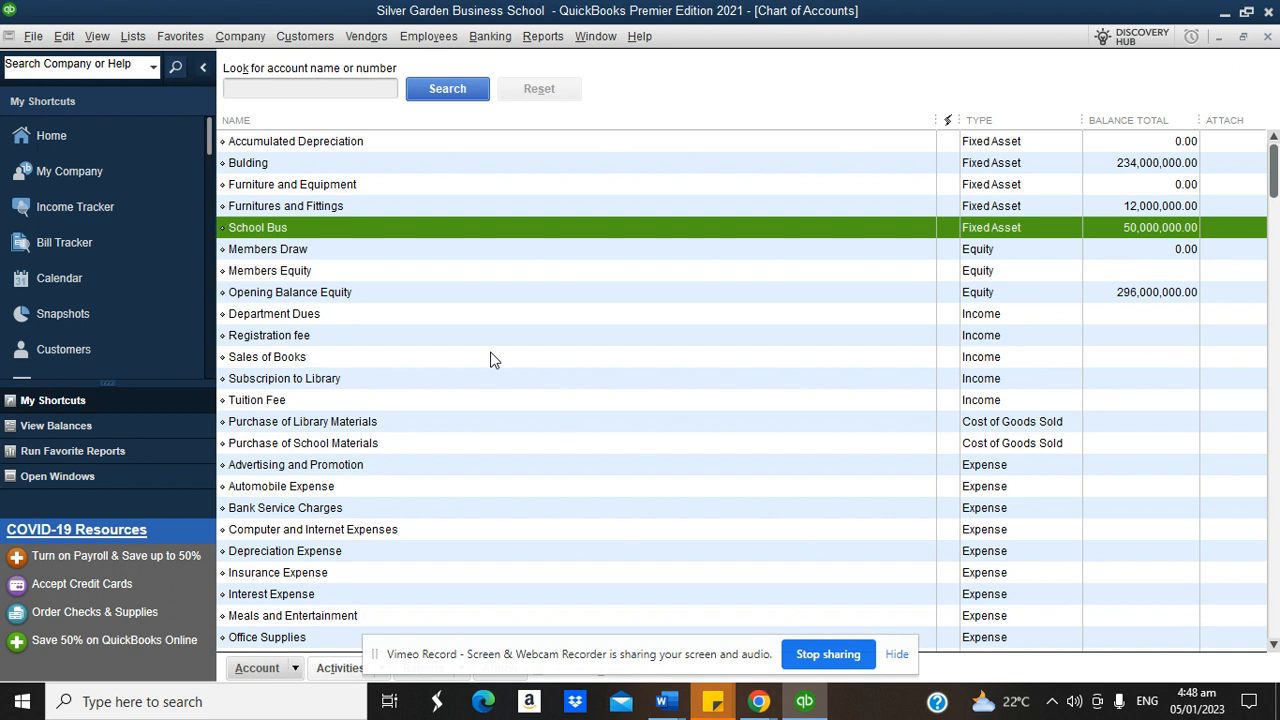
Step: Start a new Bank account in the chart of accounts and name it "Zenith Bank"
click(293, 668)
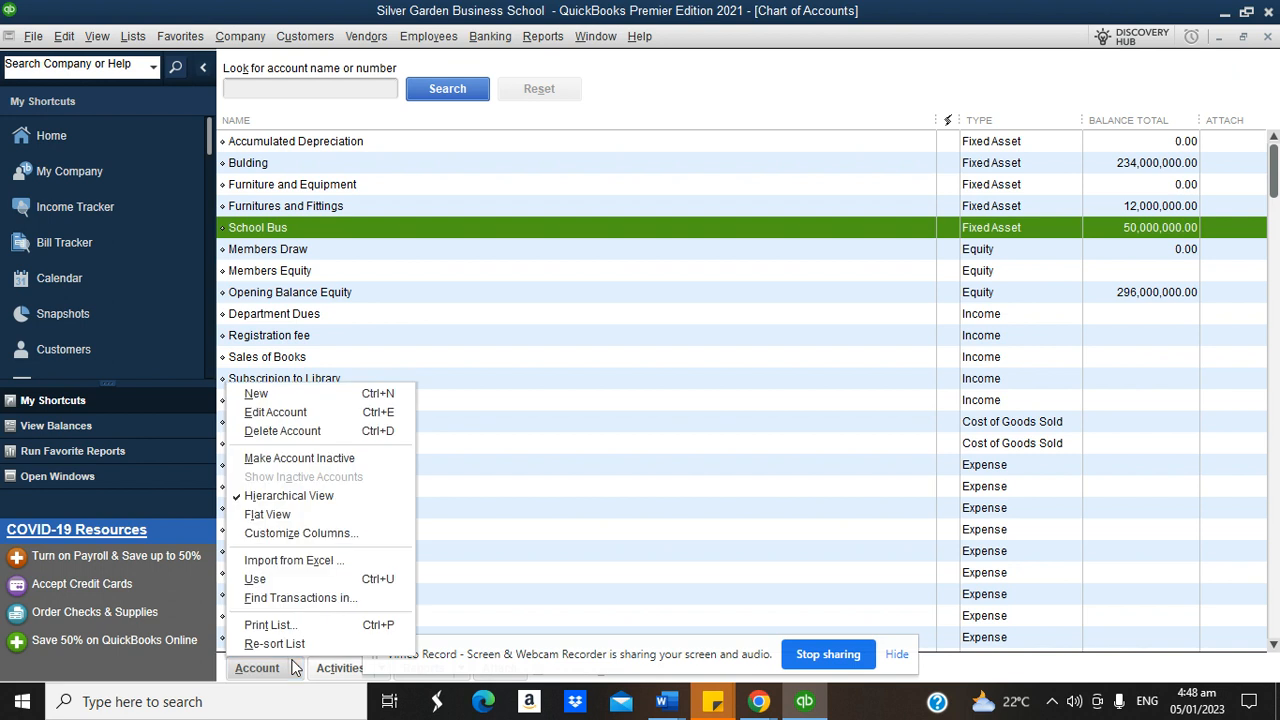
click(269, 393)
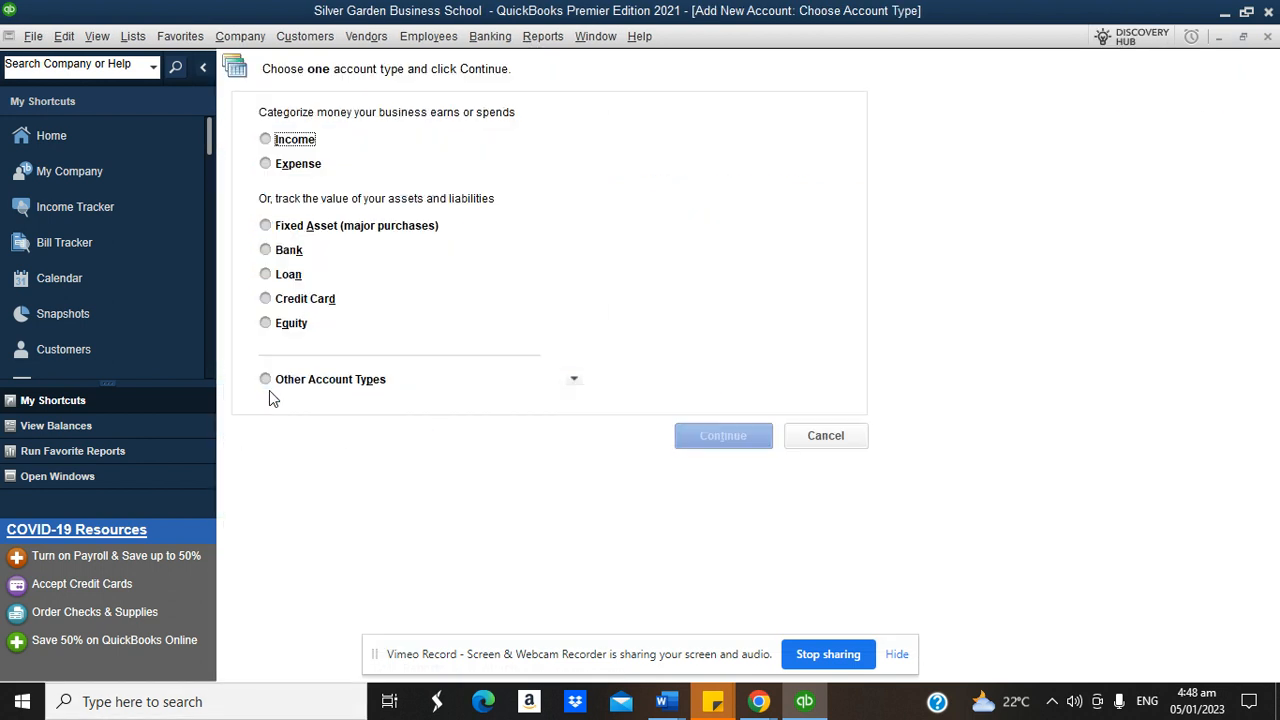
click(288, 254)
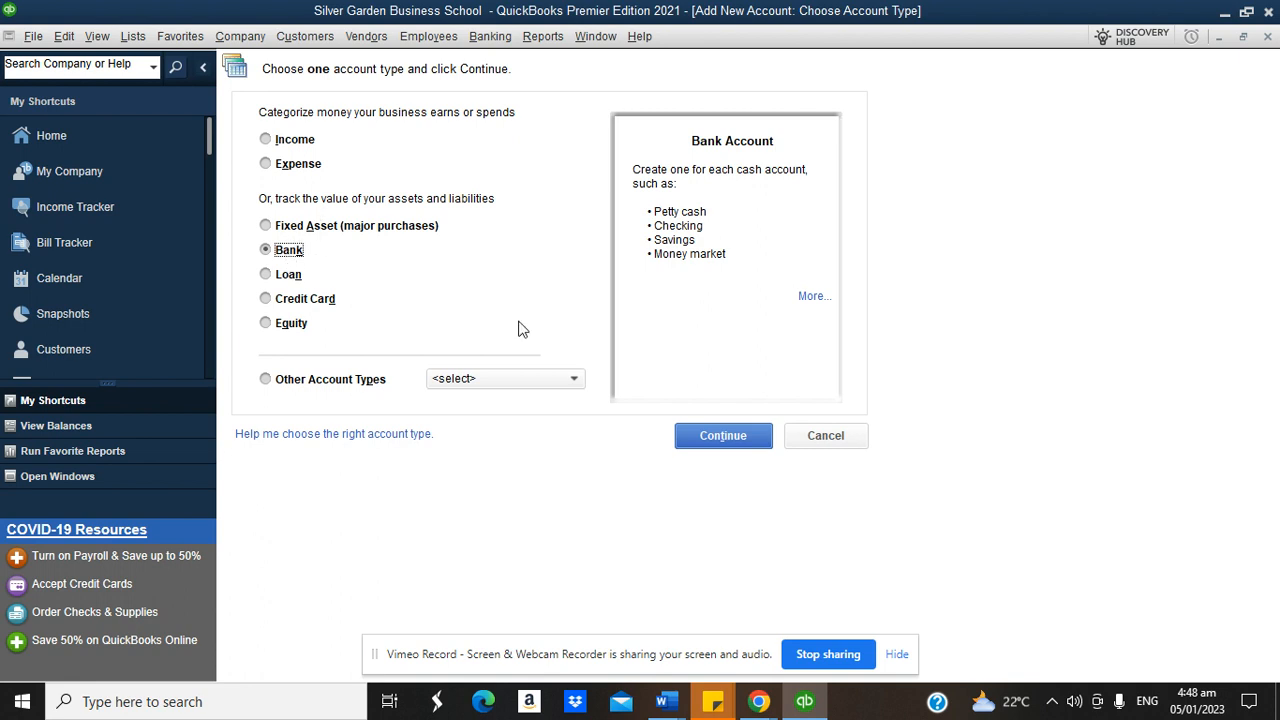
click(720, 436)
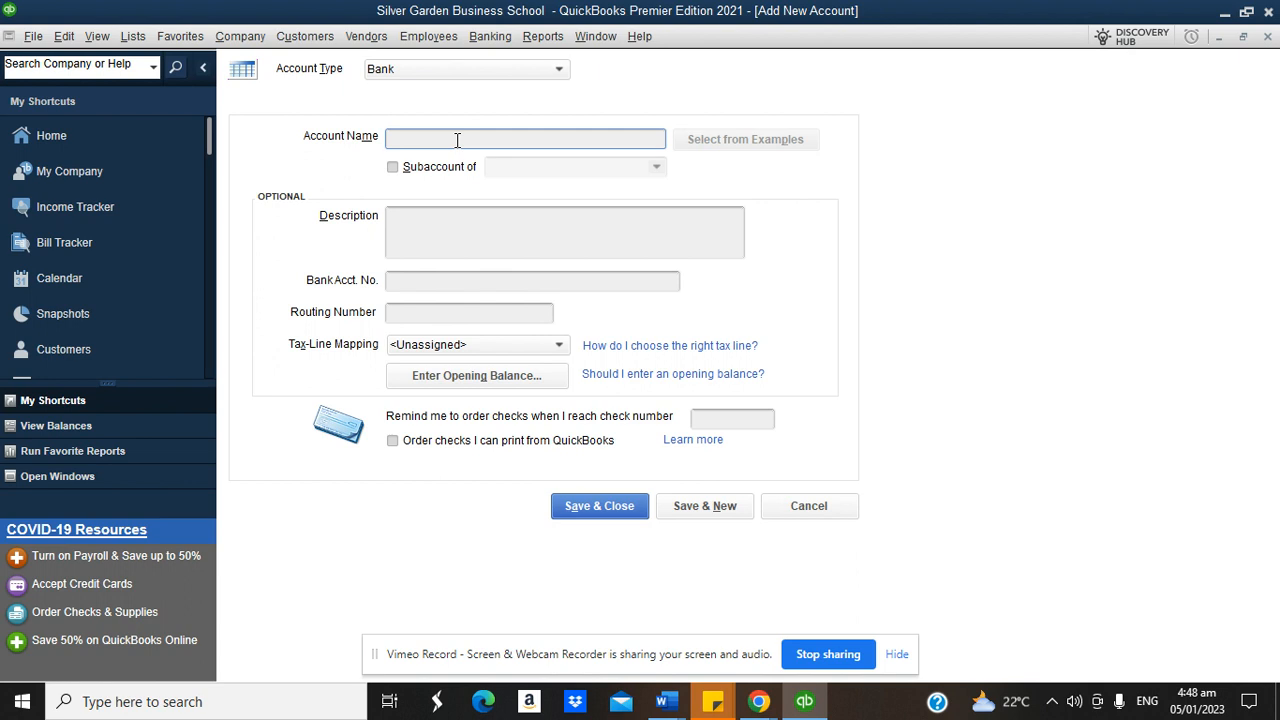
text(Zenith bank)
key(BackSpace)
key(BackSpace)
key(BackSpace)
key(BackSpace)
text(Bank)
Step: Give Zenith Bank an opening balance of 24,000,000.00 as of 31/12/2022, saving it and starting another bank account
click(503, 378)
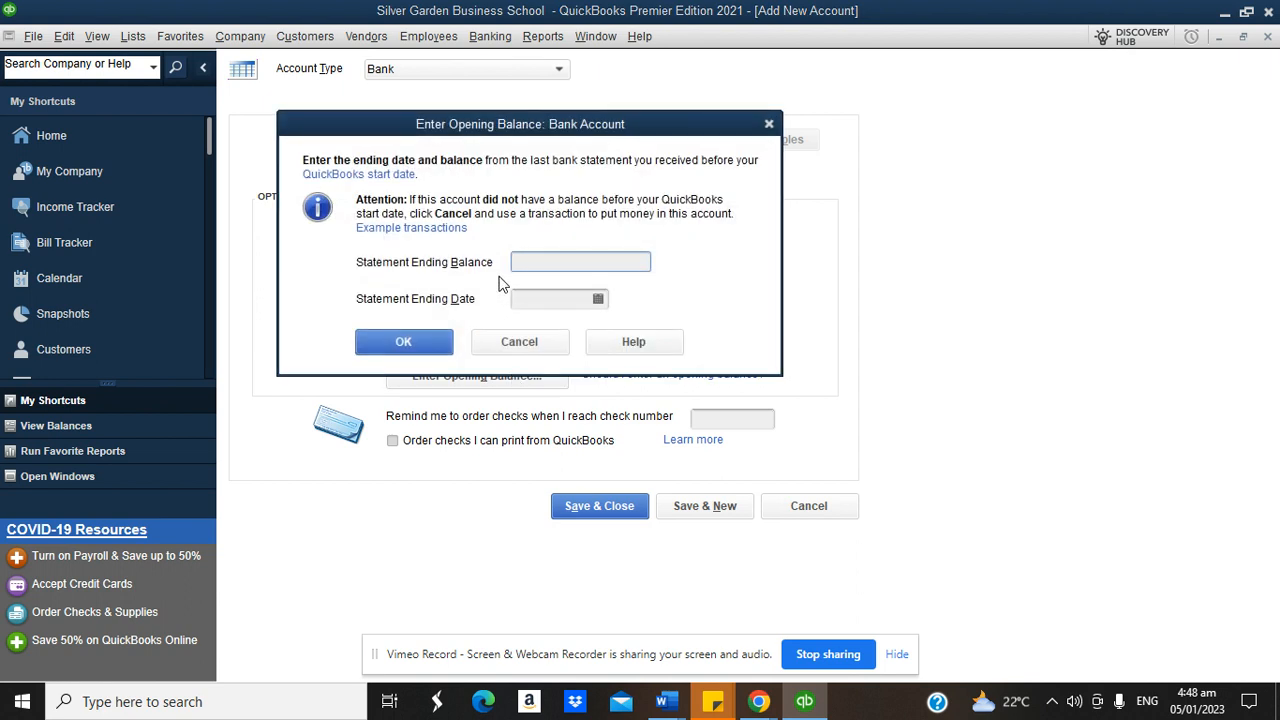
click(587, 265)
text(24000000)
click(598, 299)
click(535, 331)
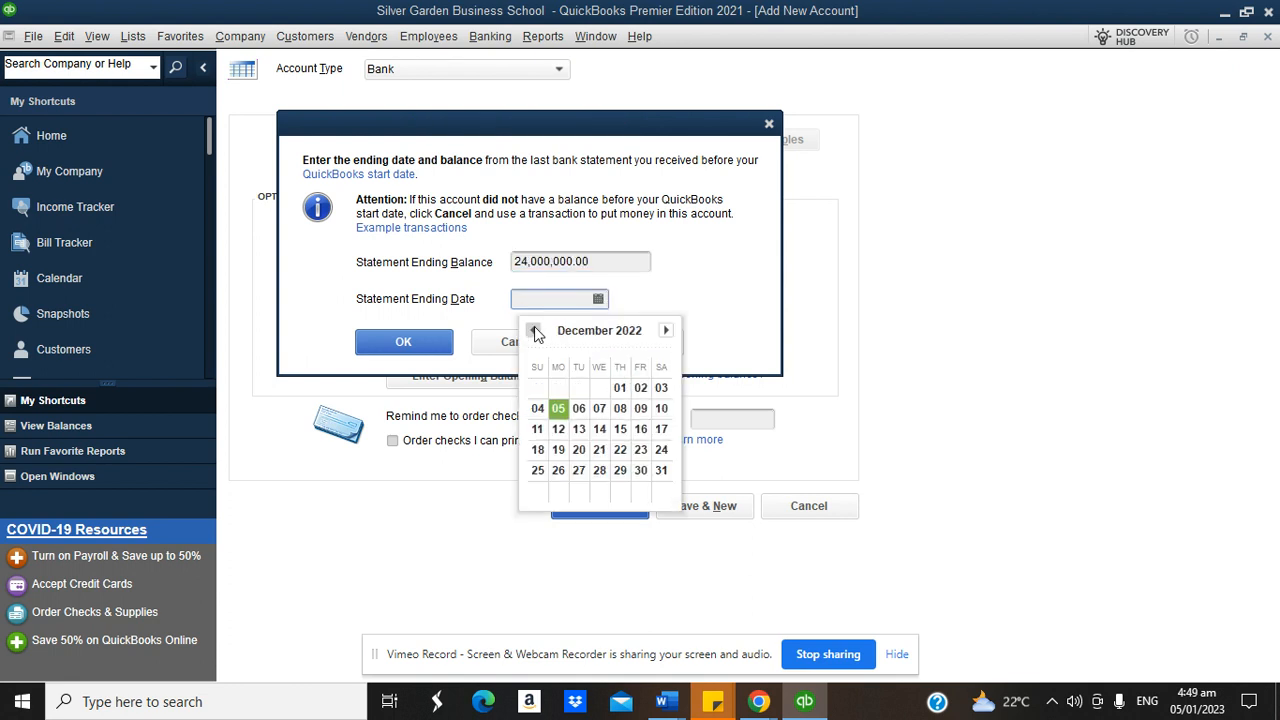
click(661, 470)
click(435, 345)
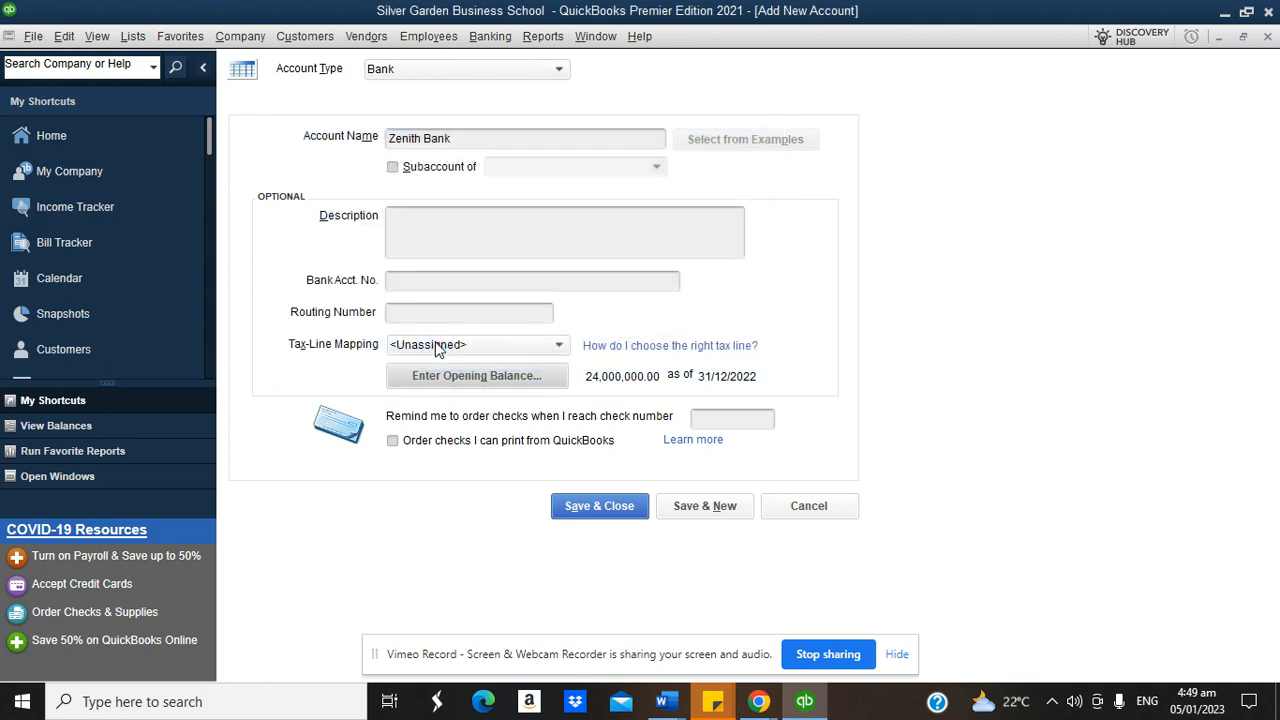
click(686, 506)
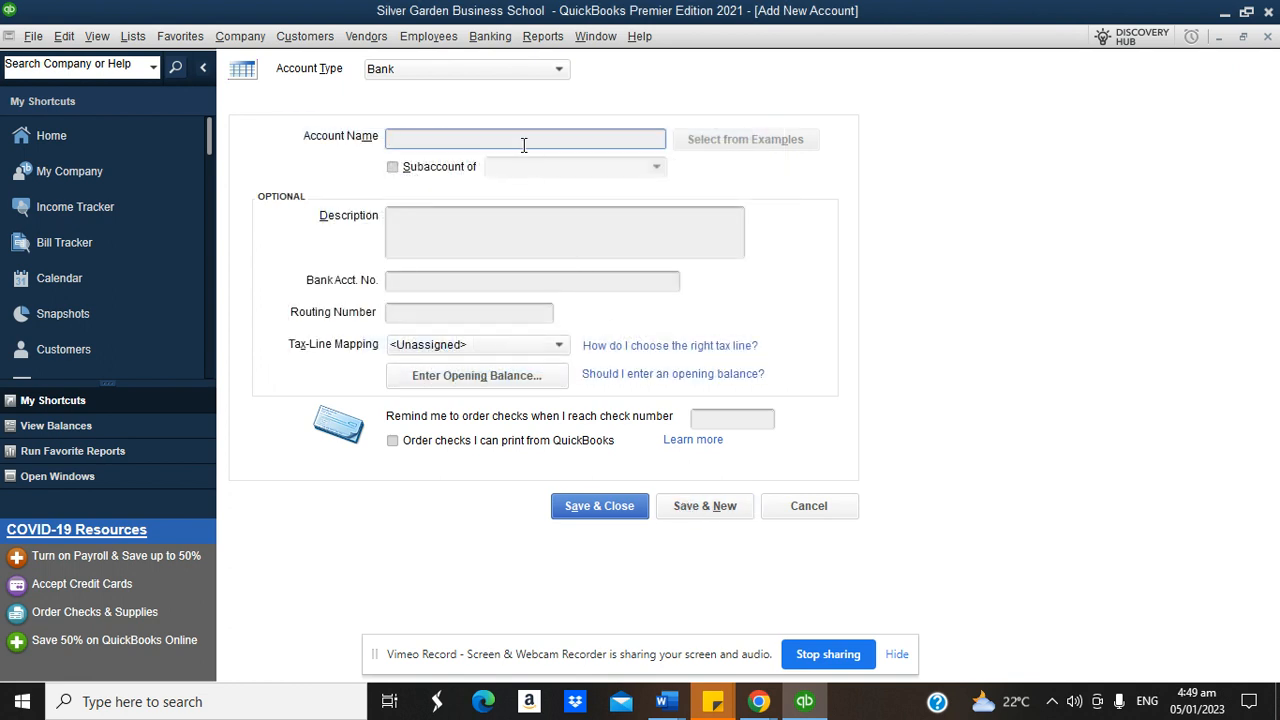
Step: Name the new Bank account "First Bank"
text(Firsbnak)
key(BackSpace)
key(BackSpace)
key(BackSpace)
key(BackSpace)
text(t Bank)
Step: Enter a statement ending balance of 45,000,000.00 dated 31/12/2022 for First Bank, then save and close the account
click(564, 375)
text(4500000)
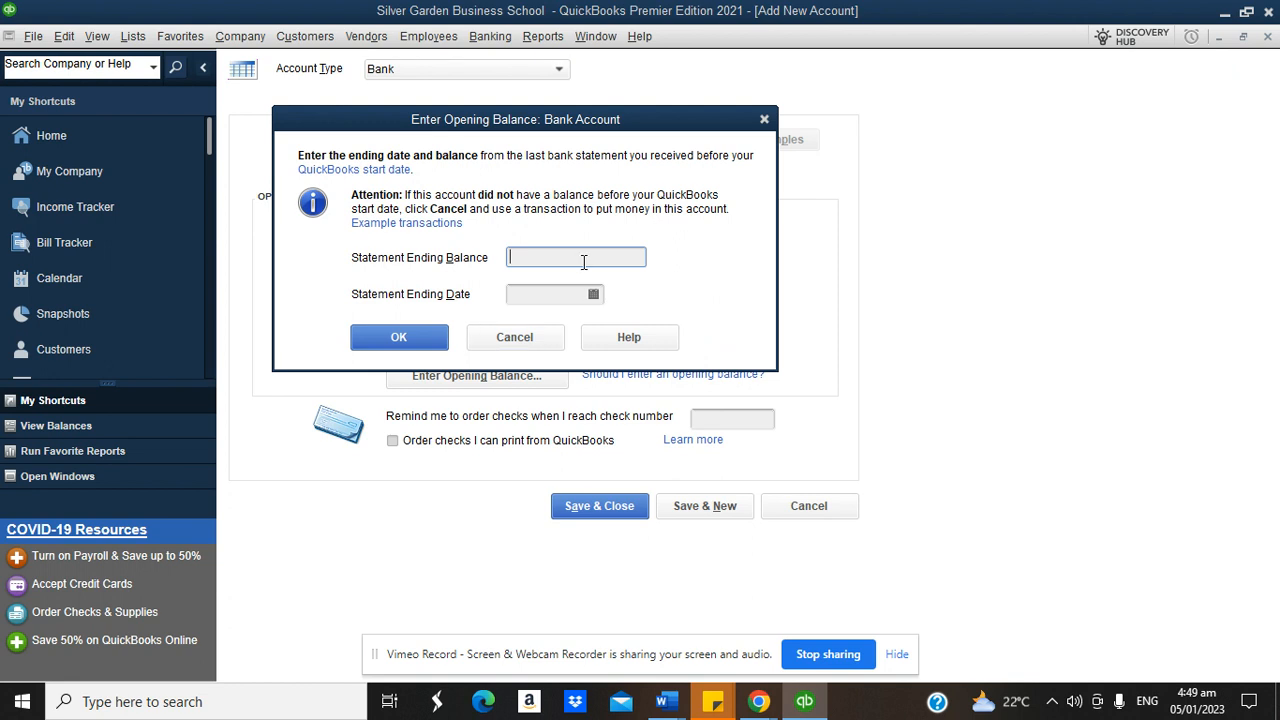
text(0)
click(594, 294)
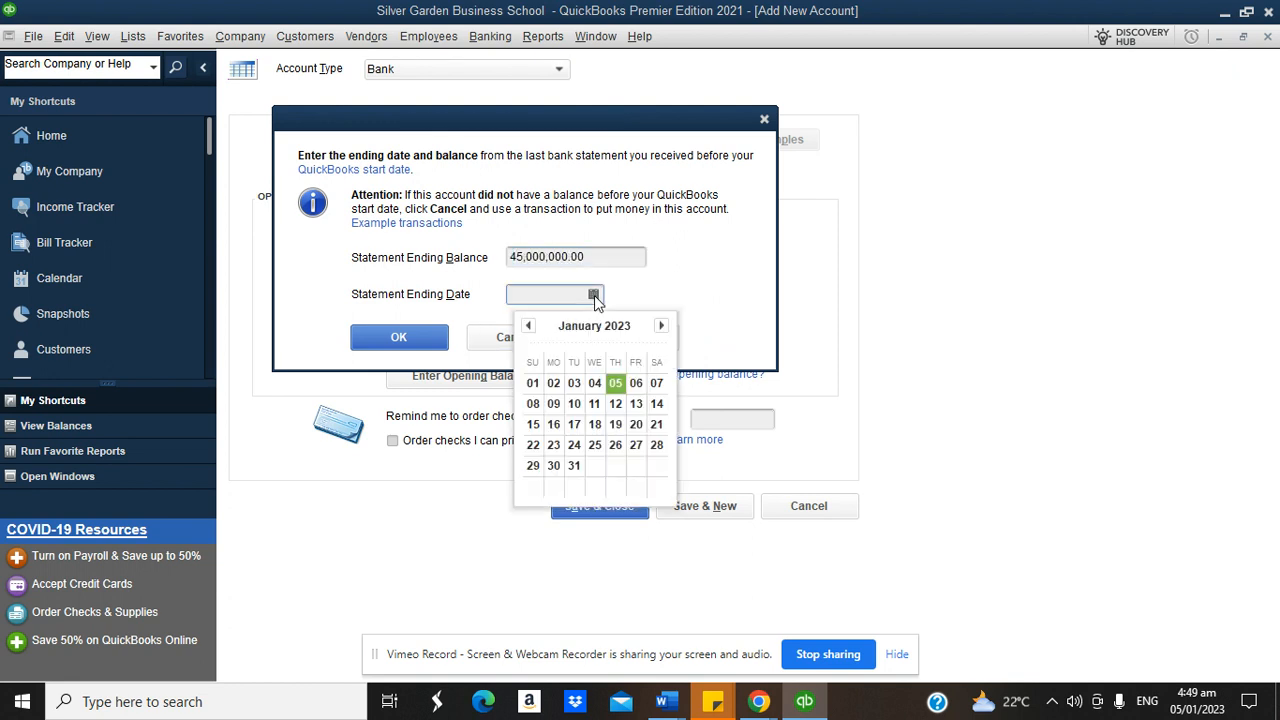
click(529, 327)
click(655, 466)
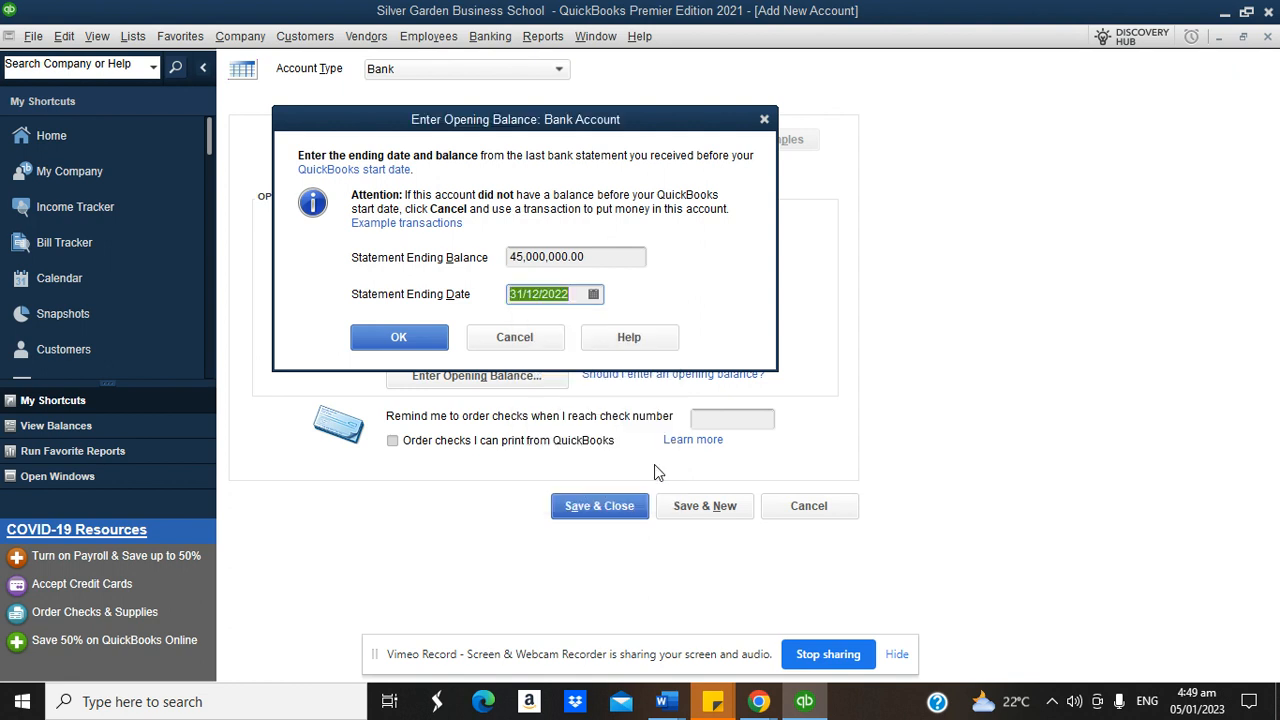
click(410, 332)
click(598, 506)
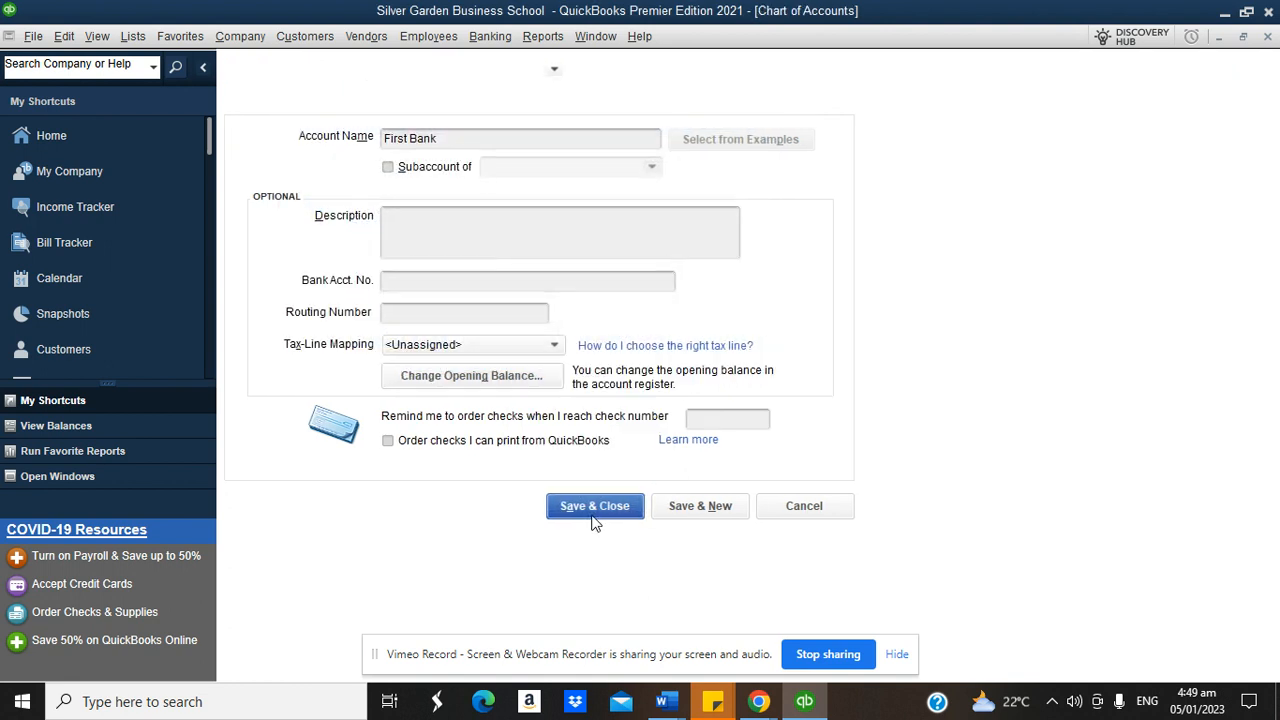
click(627, 349)
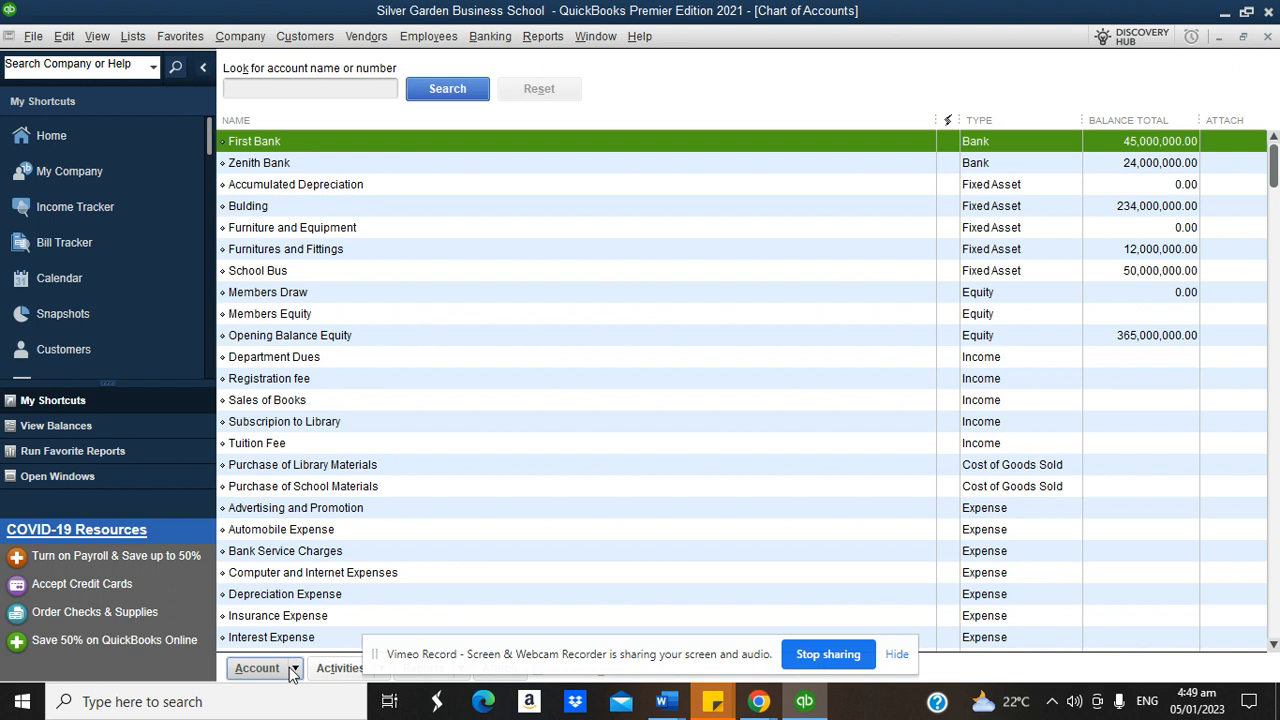
Step: Turn on multiple currency tracking in the company preferences and accept the confirmation
click(64, 37)
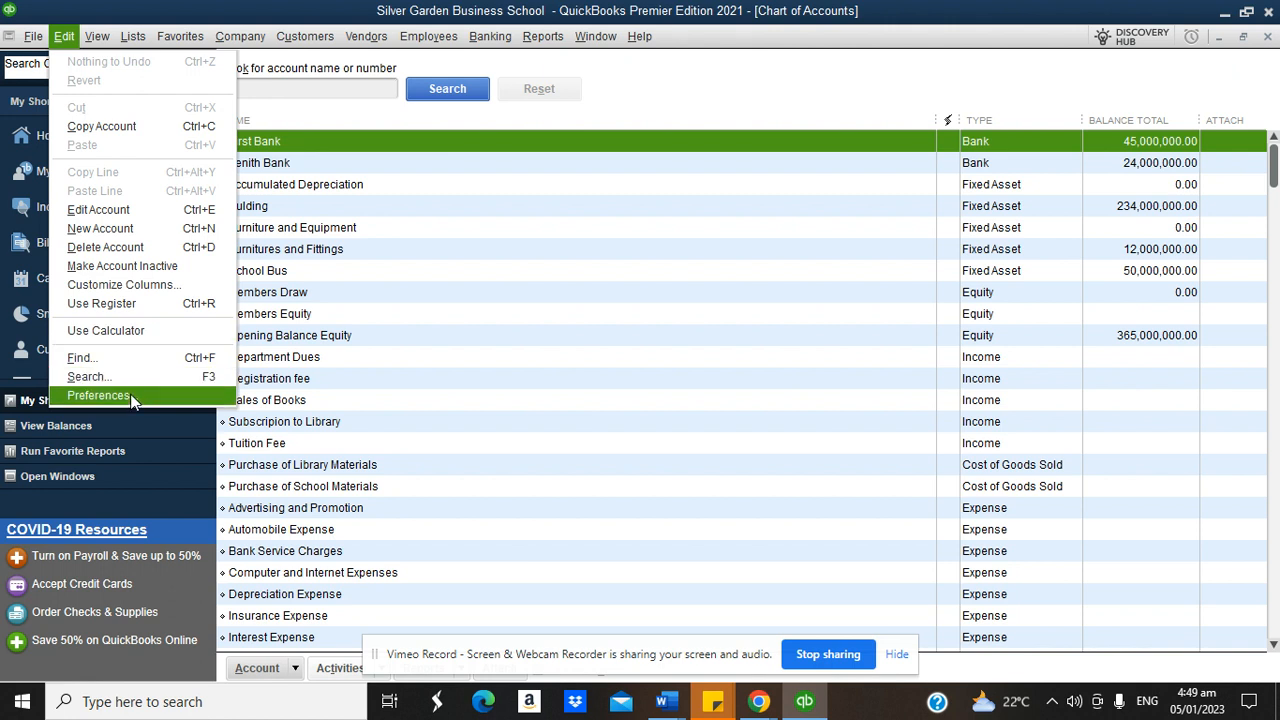
click(100, 396)
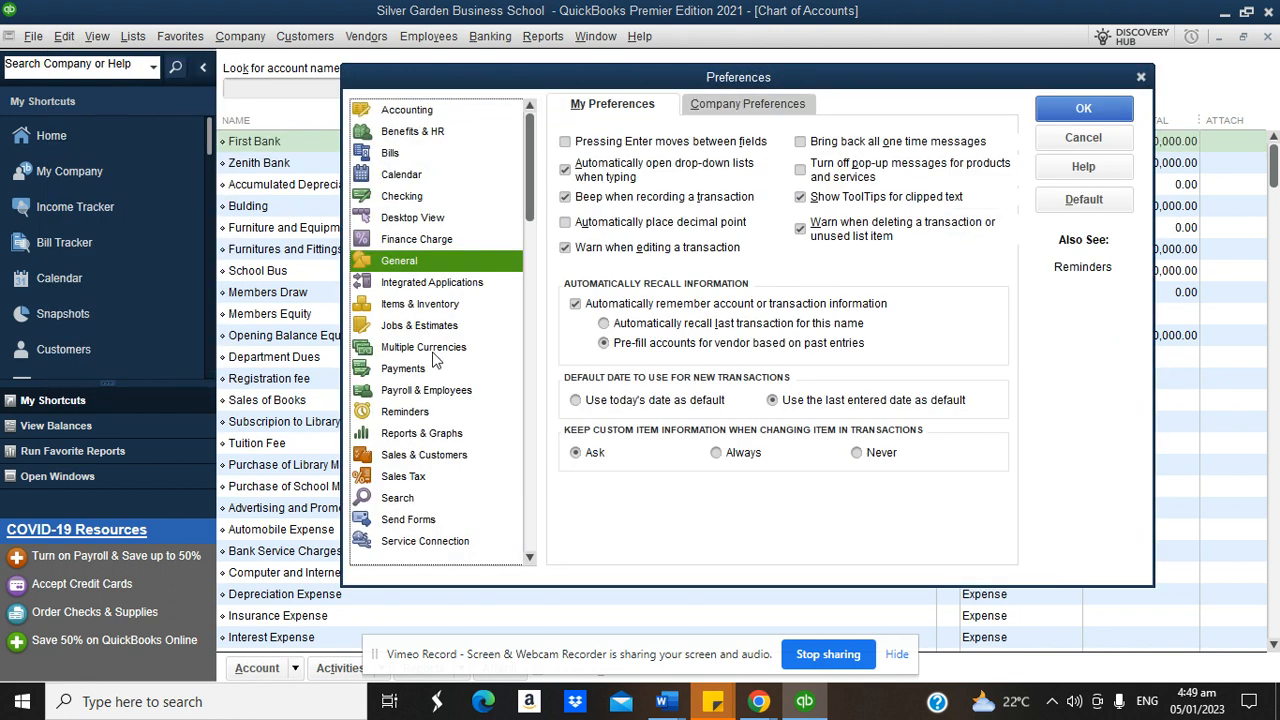
click(421, 350)
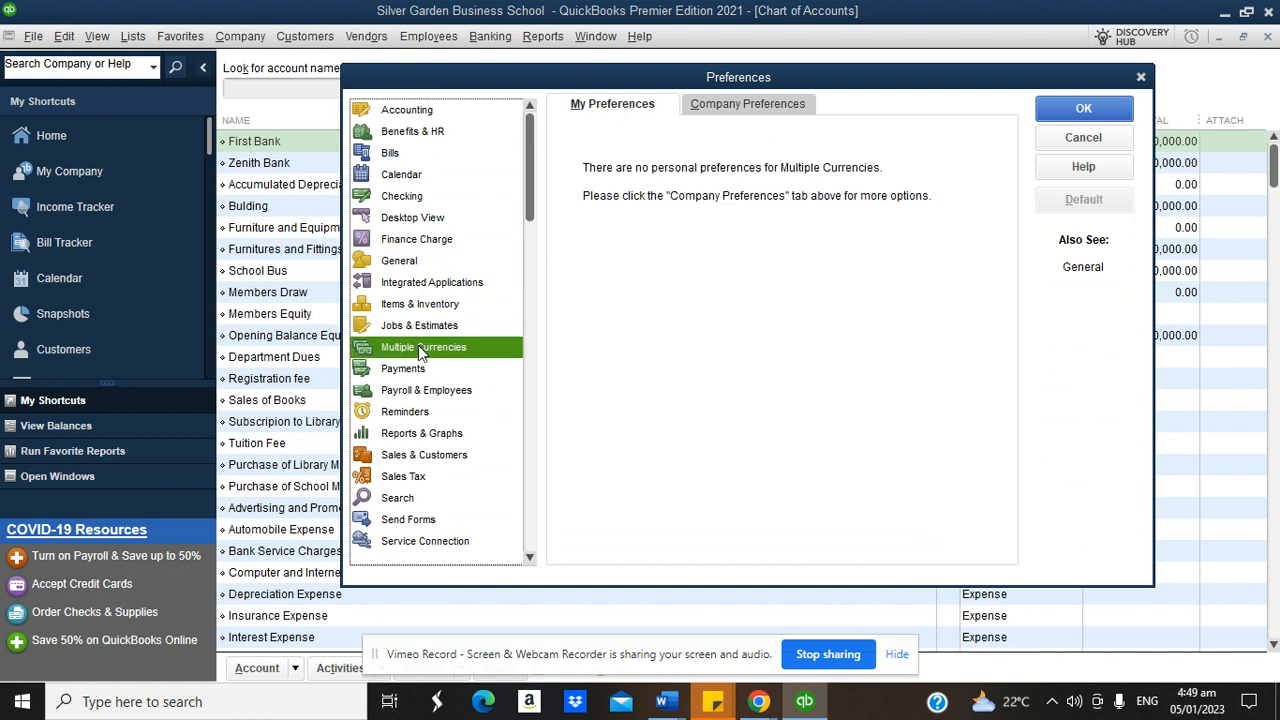
click(733, 109)
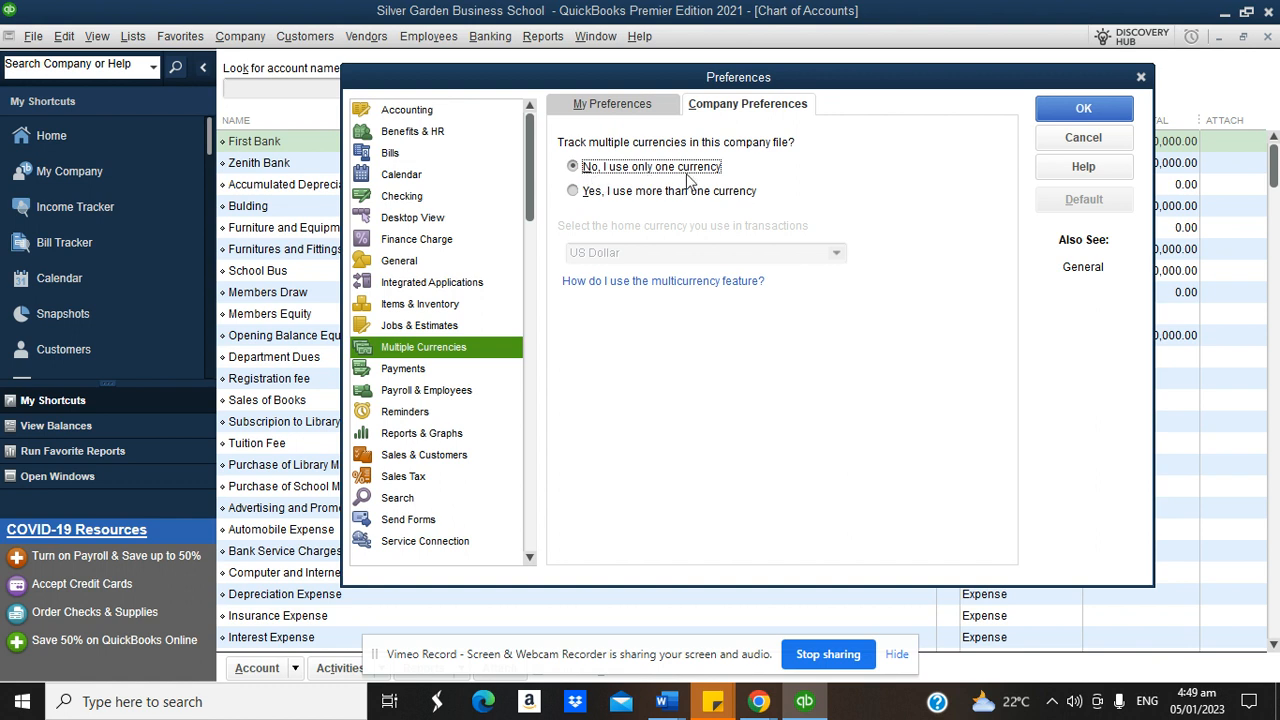
click(575, 192)
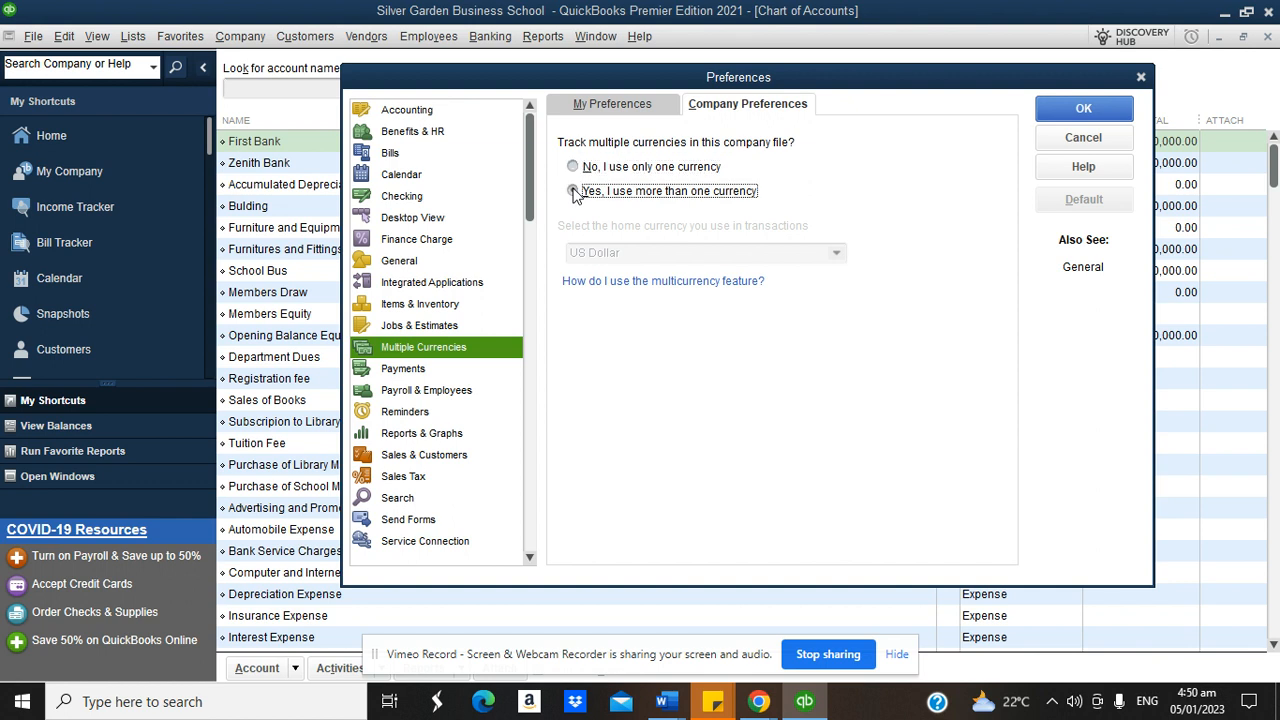
click(599, 444)
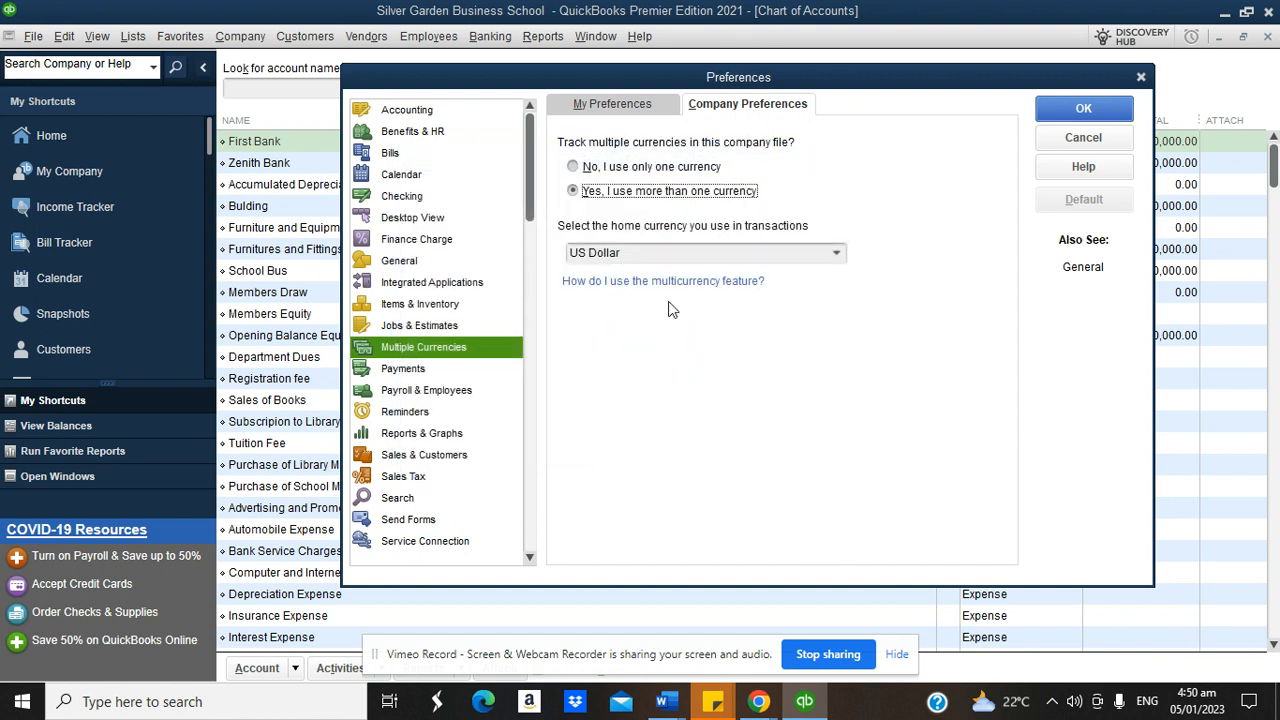
Step: Choose US Dollar as the home currency from the full currency list and apply the preferences
click(836, 256)
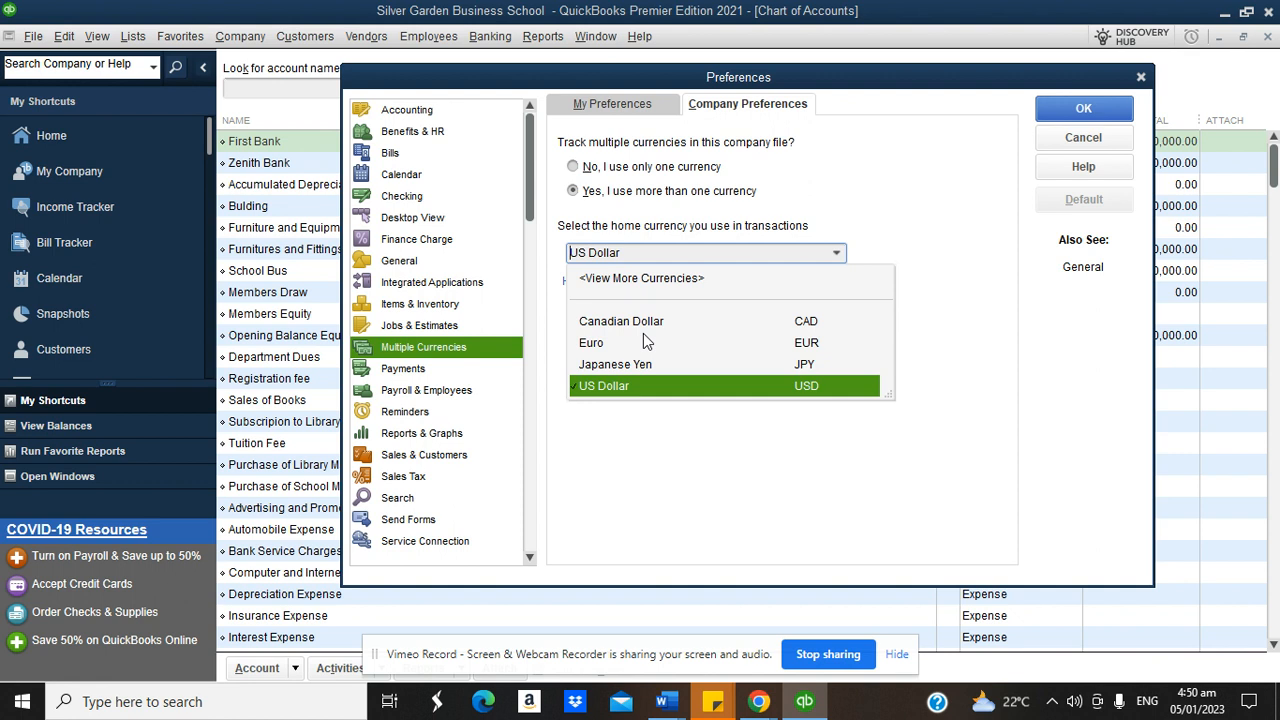
click(655, 282)
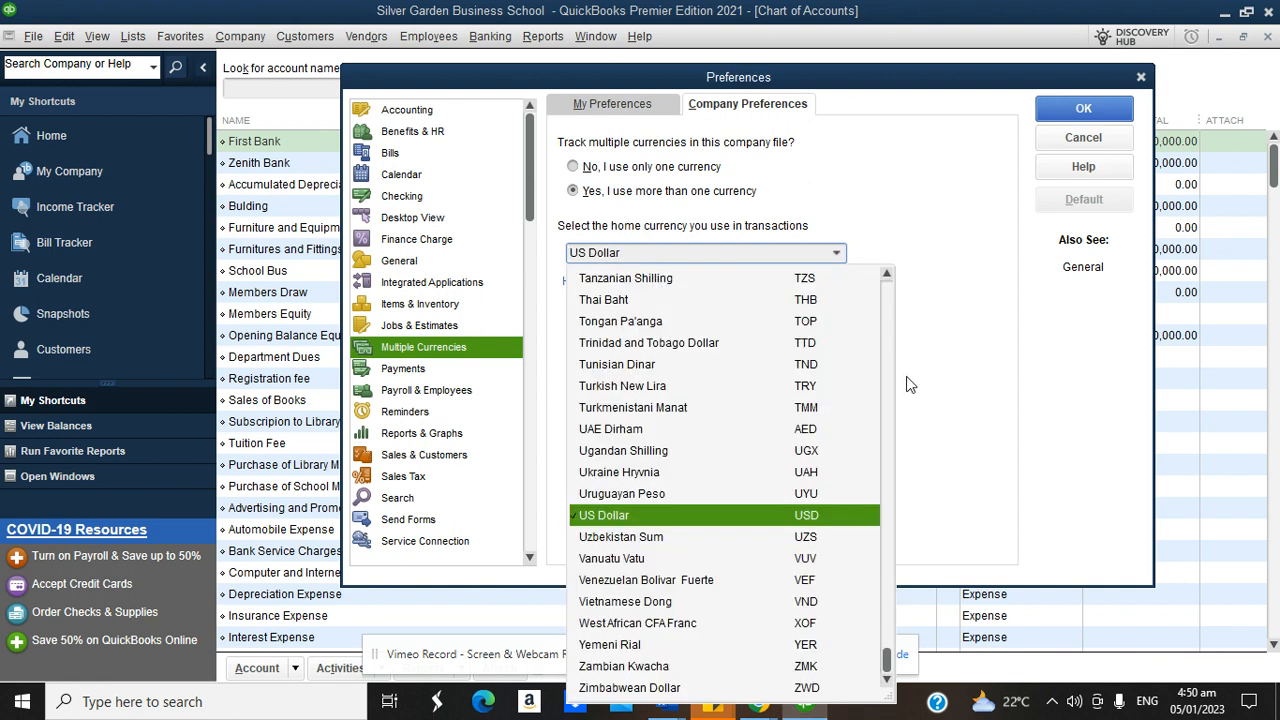
click(655, 515)
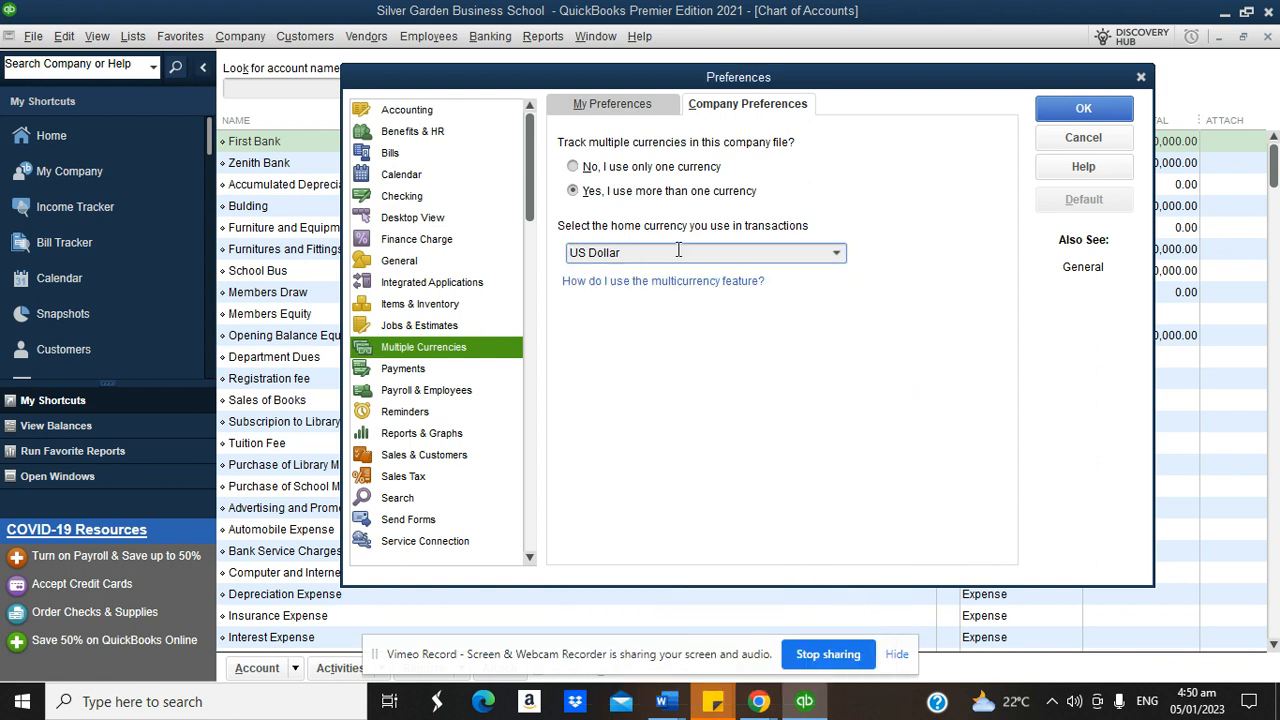
click(1083, 111)
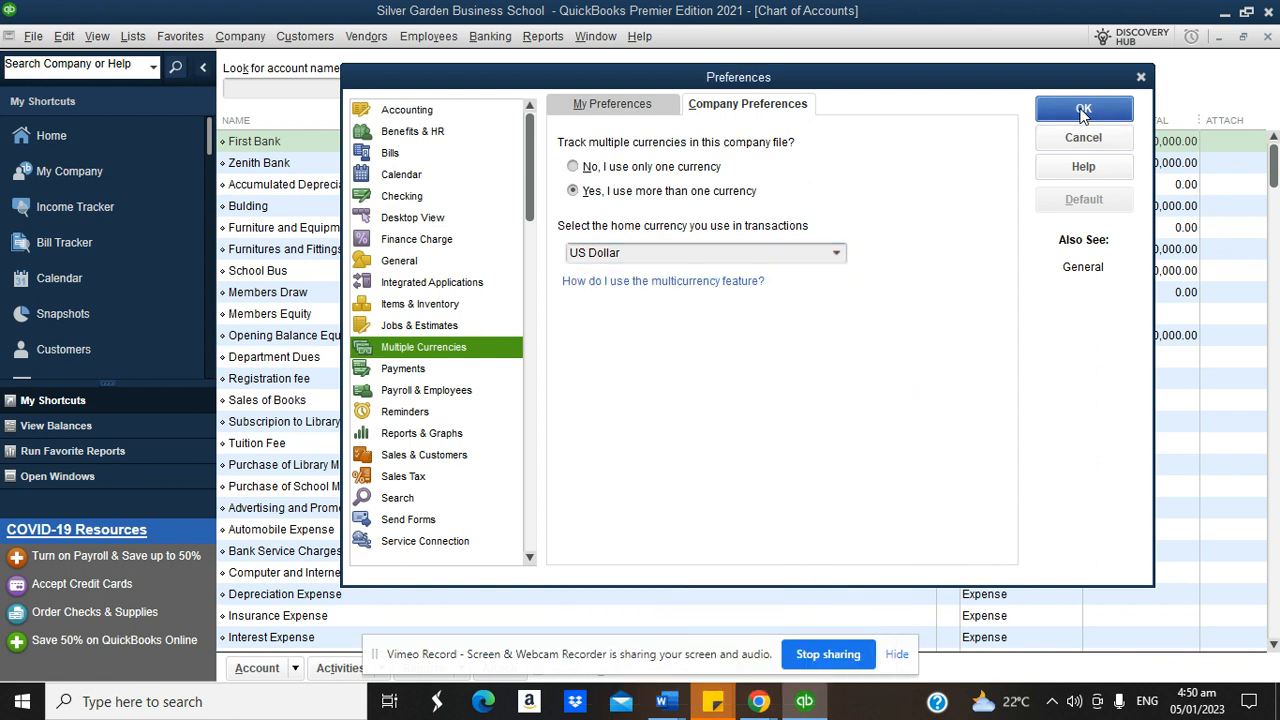
click(637, 230)
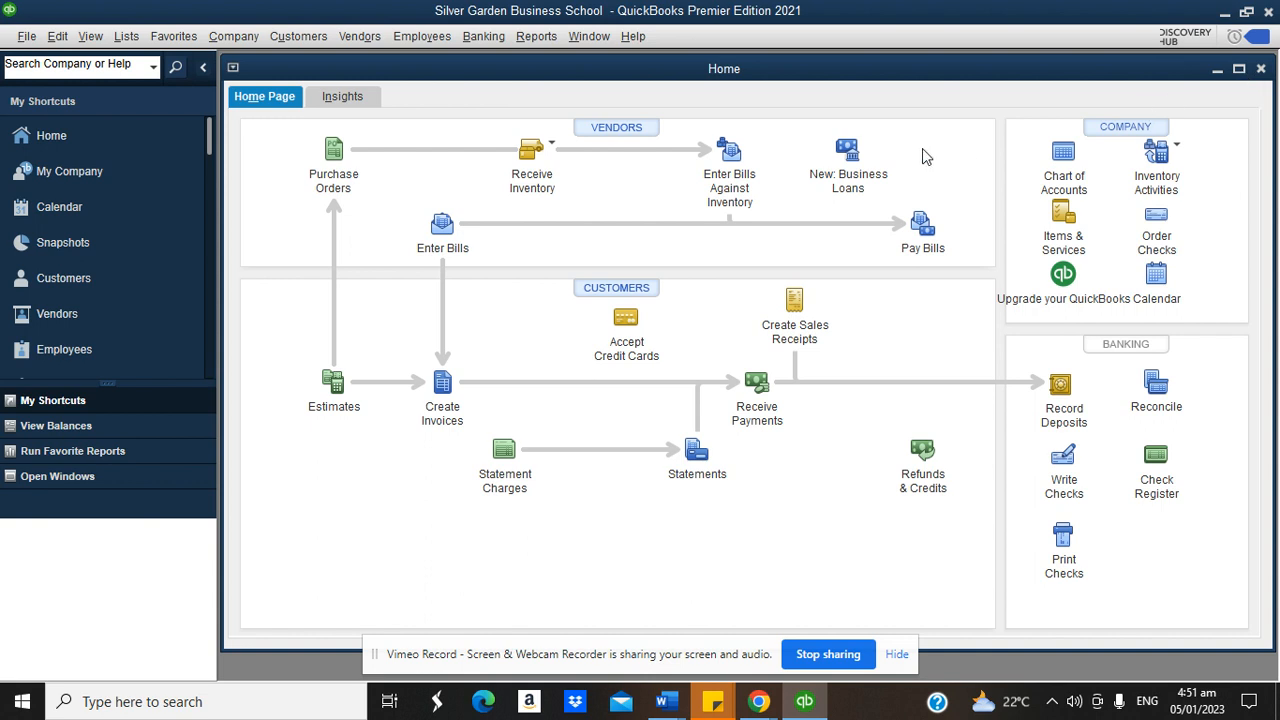
Step: Check the home currency in the company's Multiple Currencies preferences, then leave them without making changes
click(1240, 70)
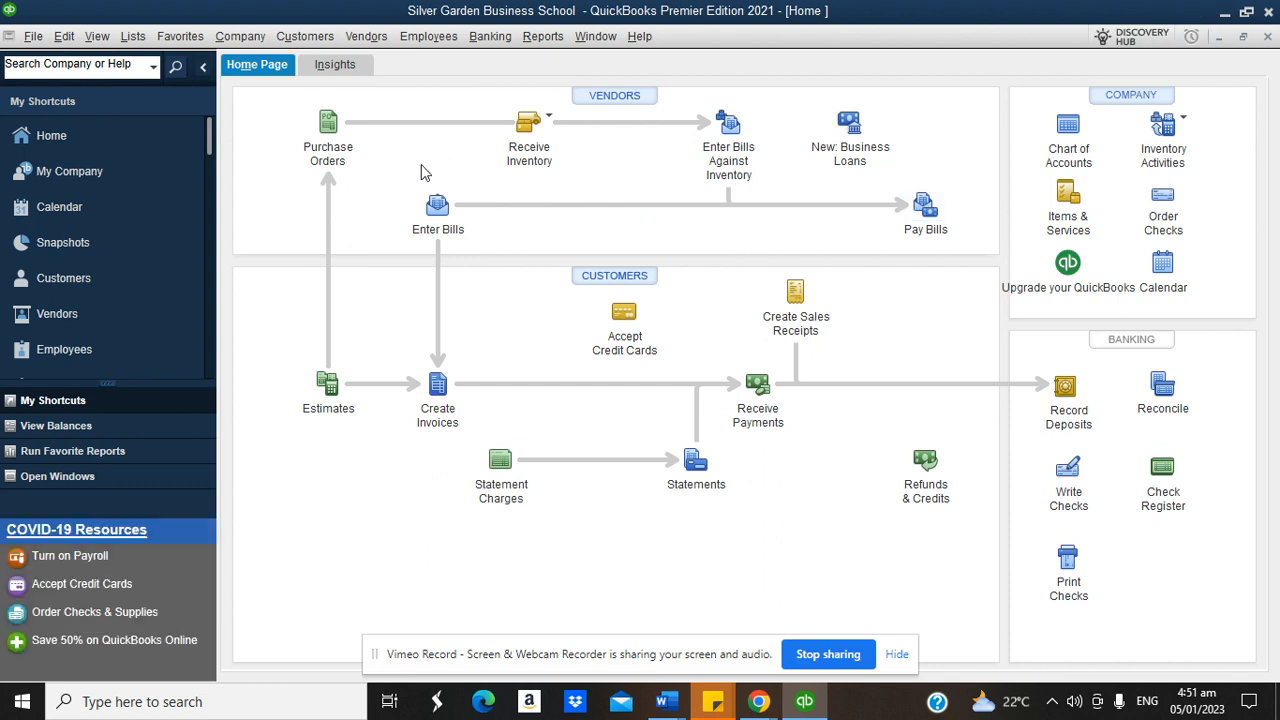
click(64, 36)
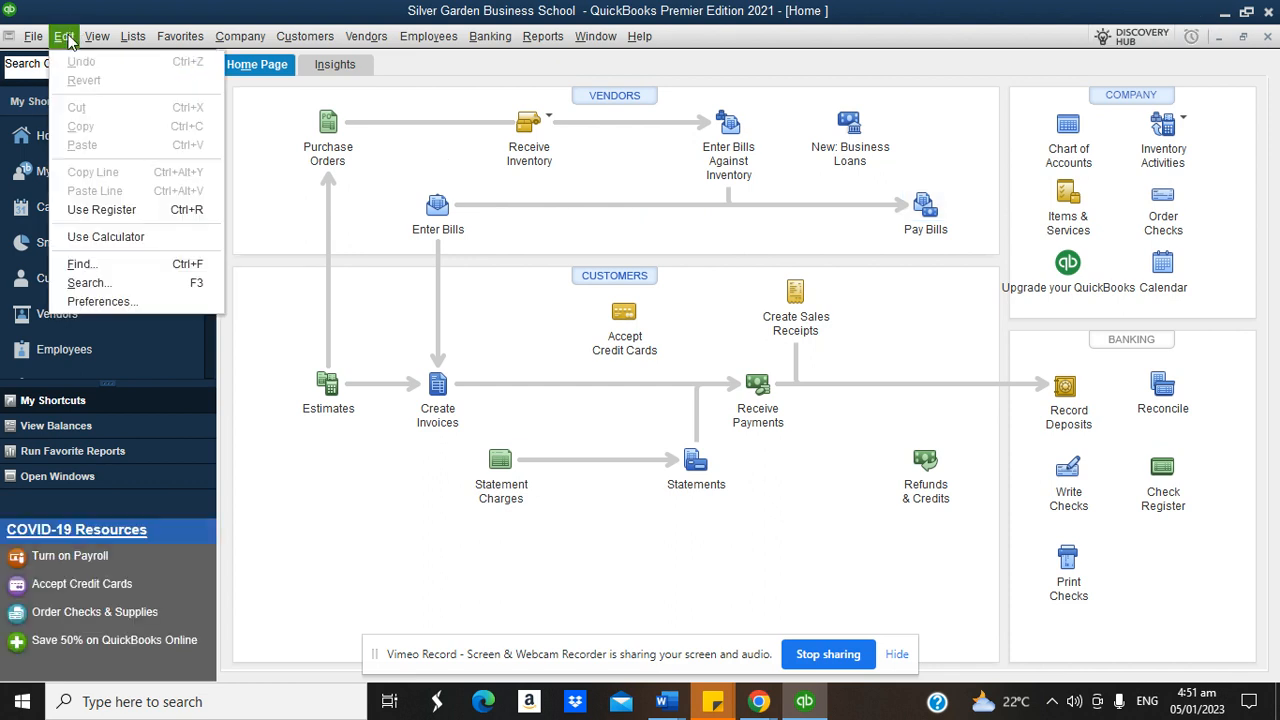
click(100, 302)
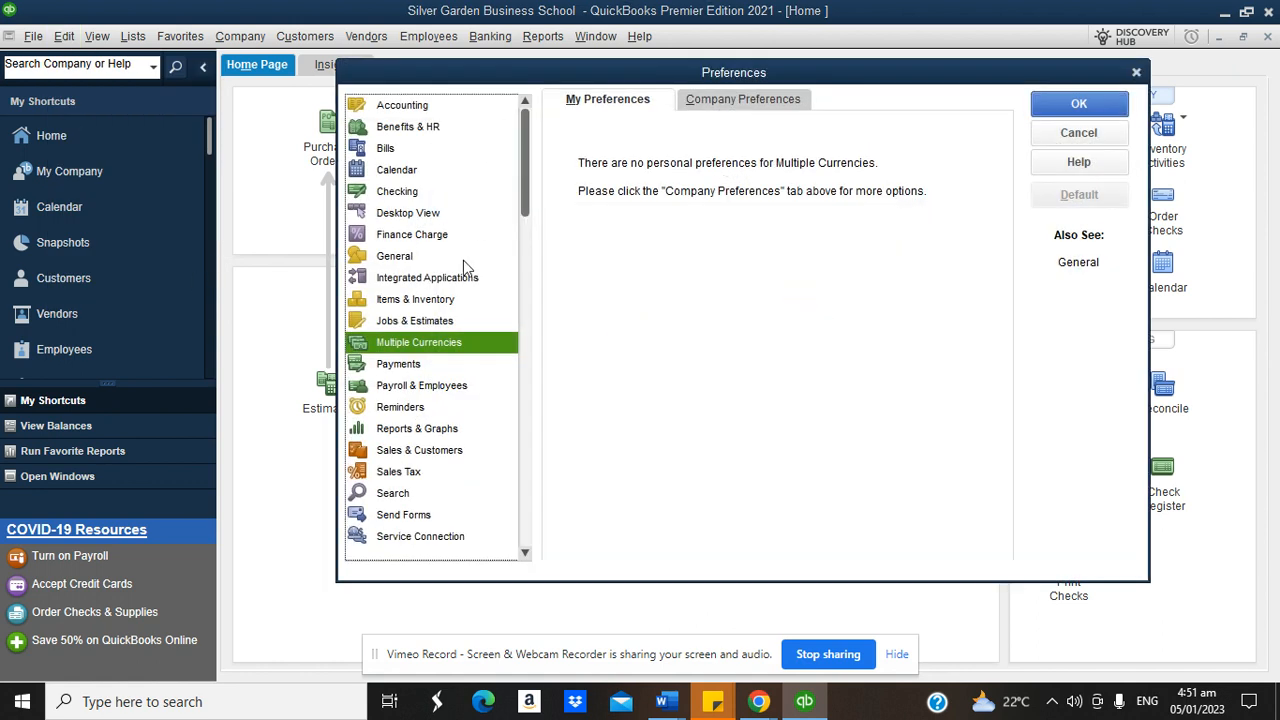
click(724, 100)
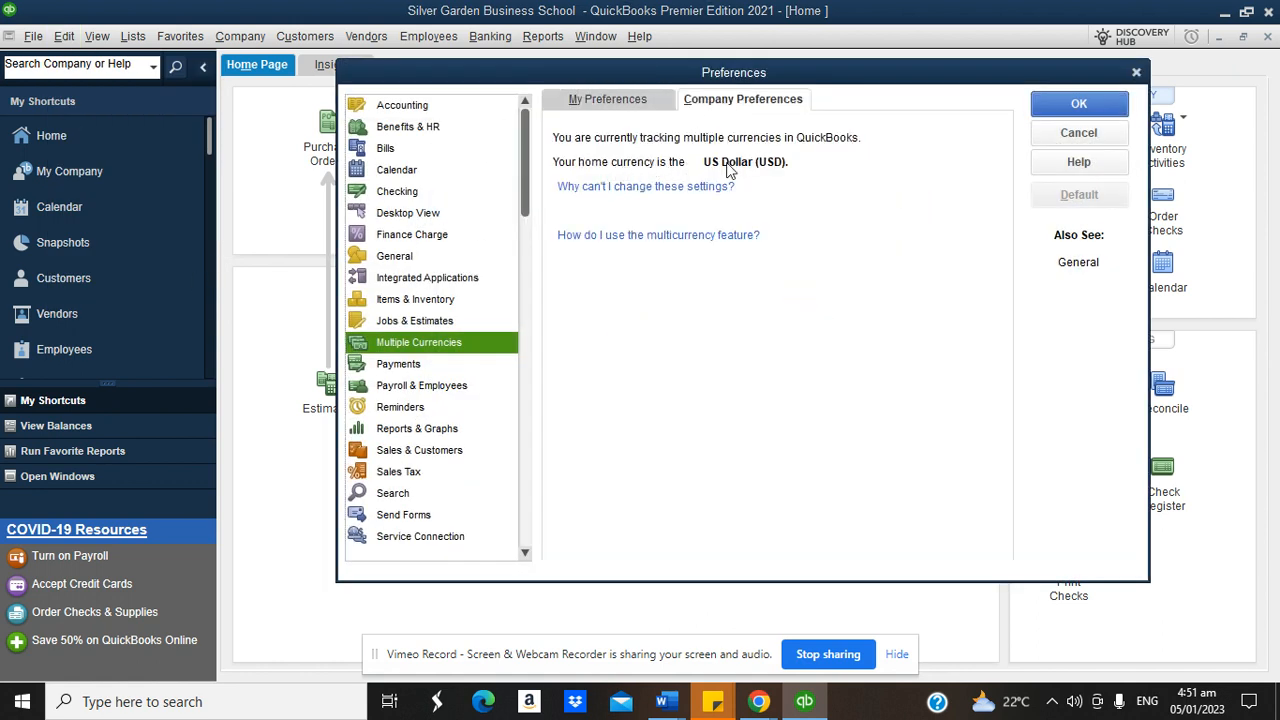
click(1079, 133)
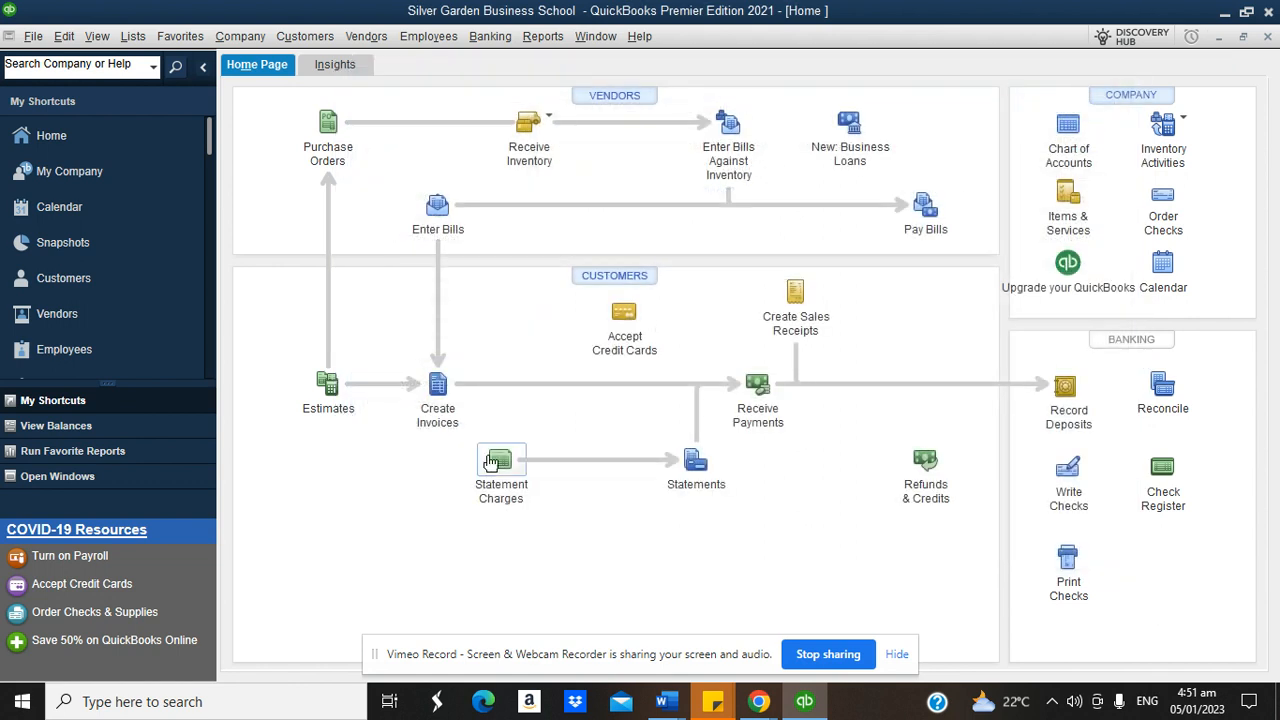
Step: Add a new Bank account to the chart of accounts and name it "Bank of America"
click(133, 36)
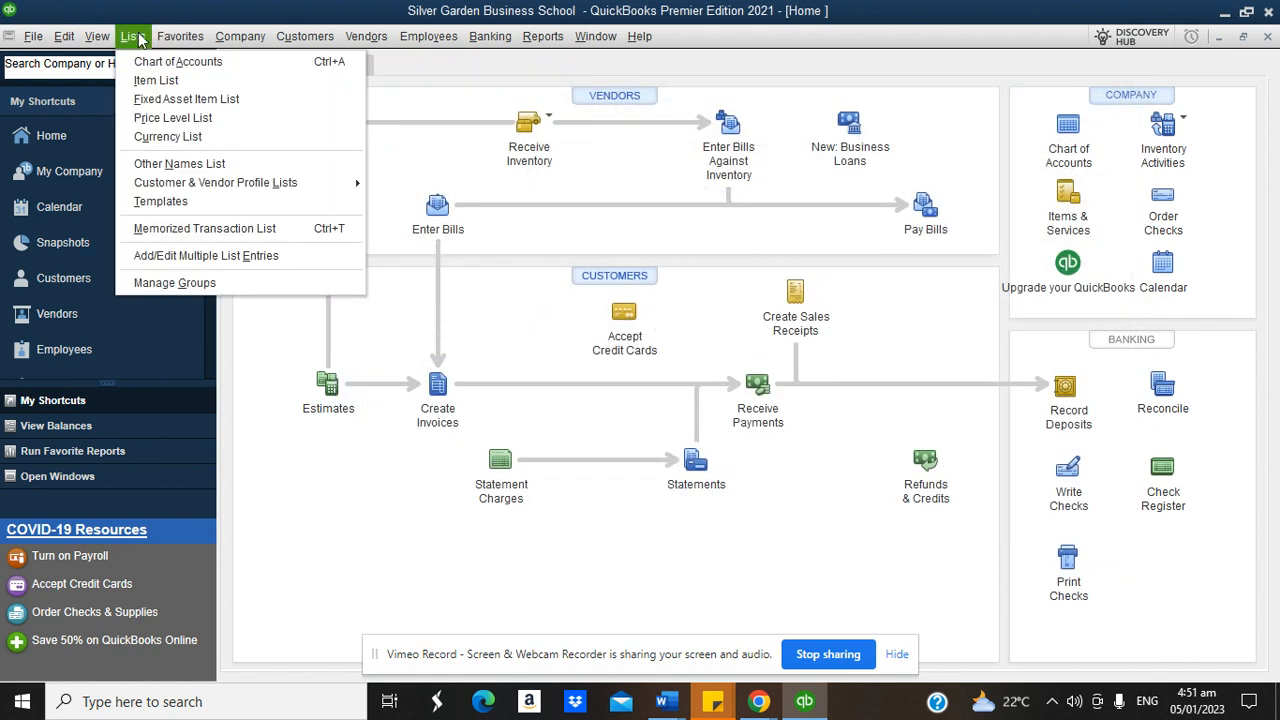
click(150, 57)
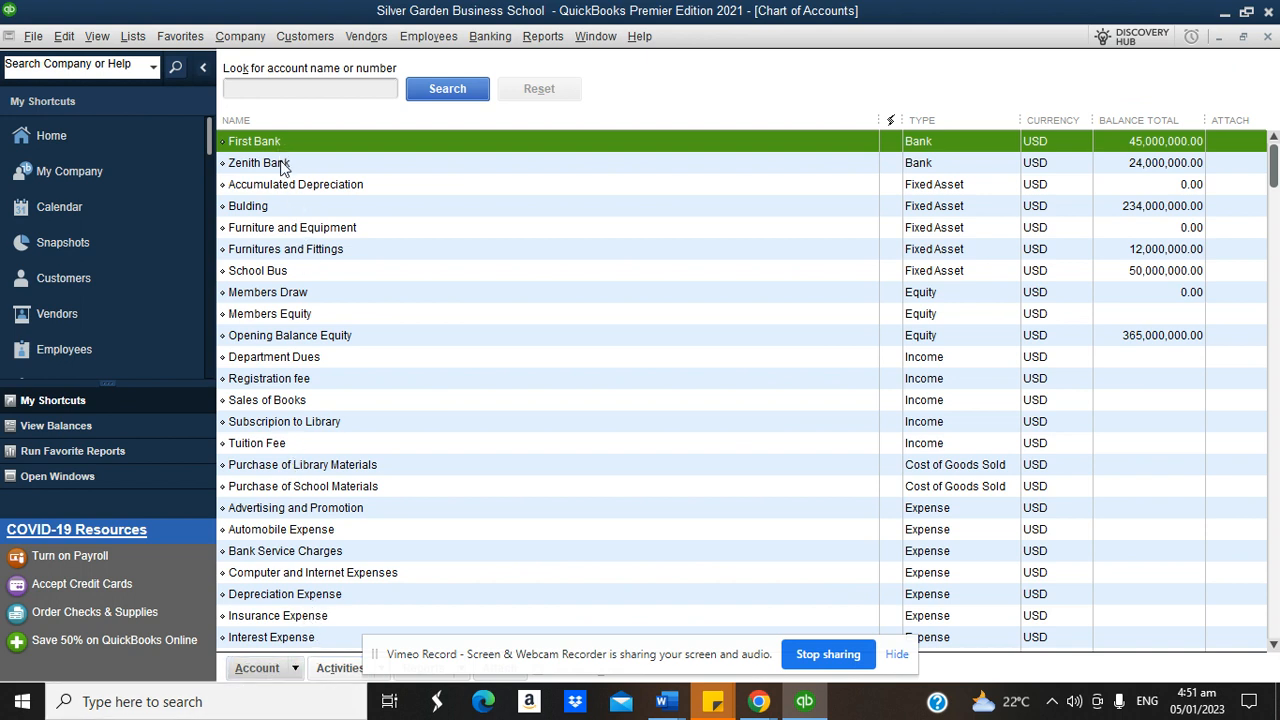
click(280, 682)
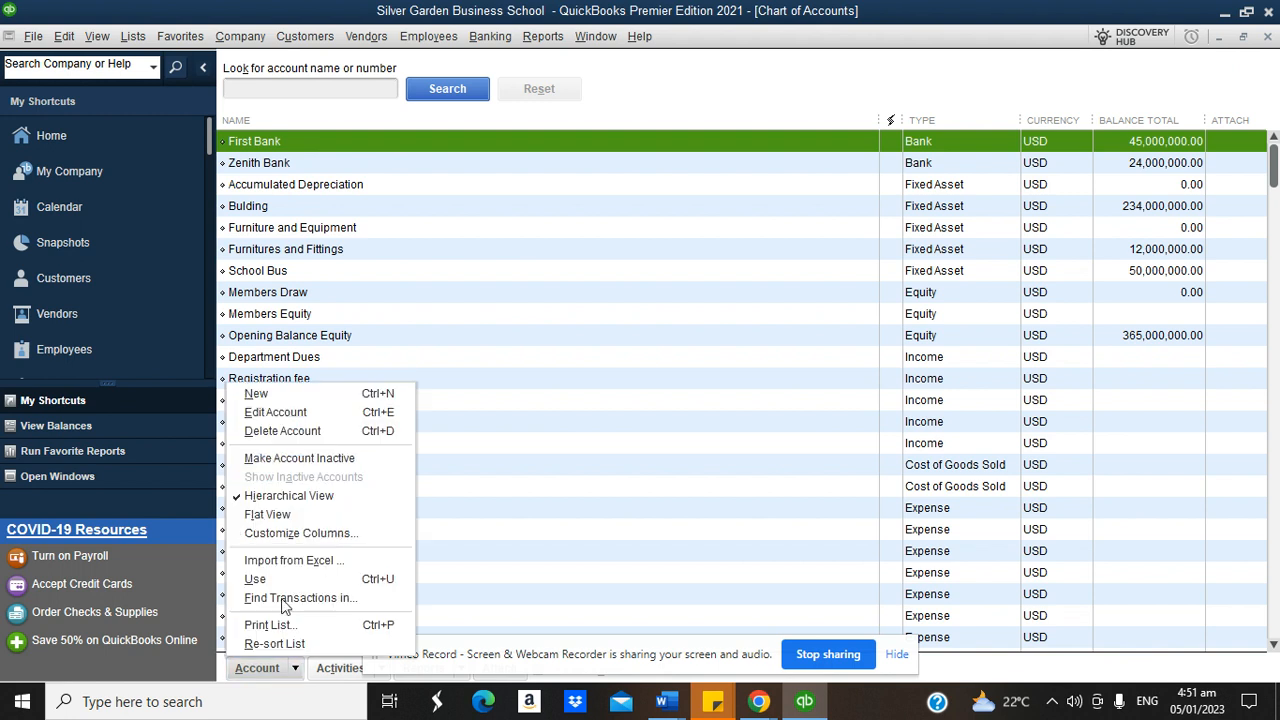
click(285, 396)
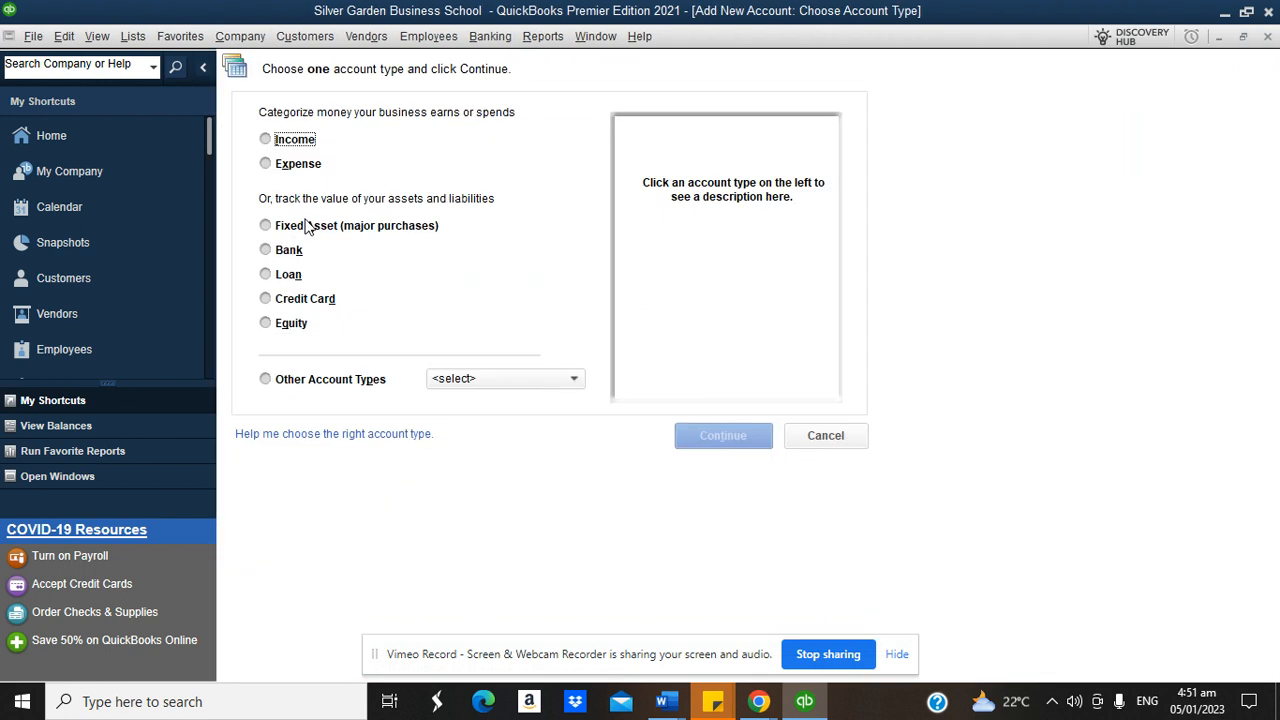
click(293, 253)
click(720, 436)
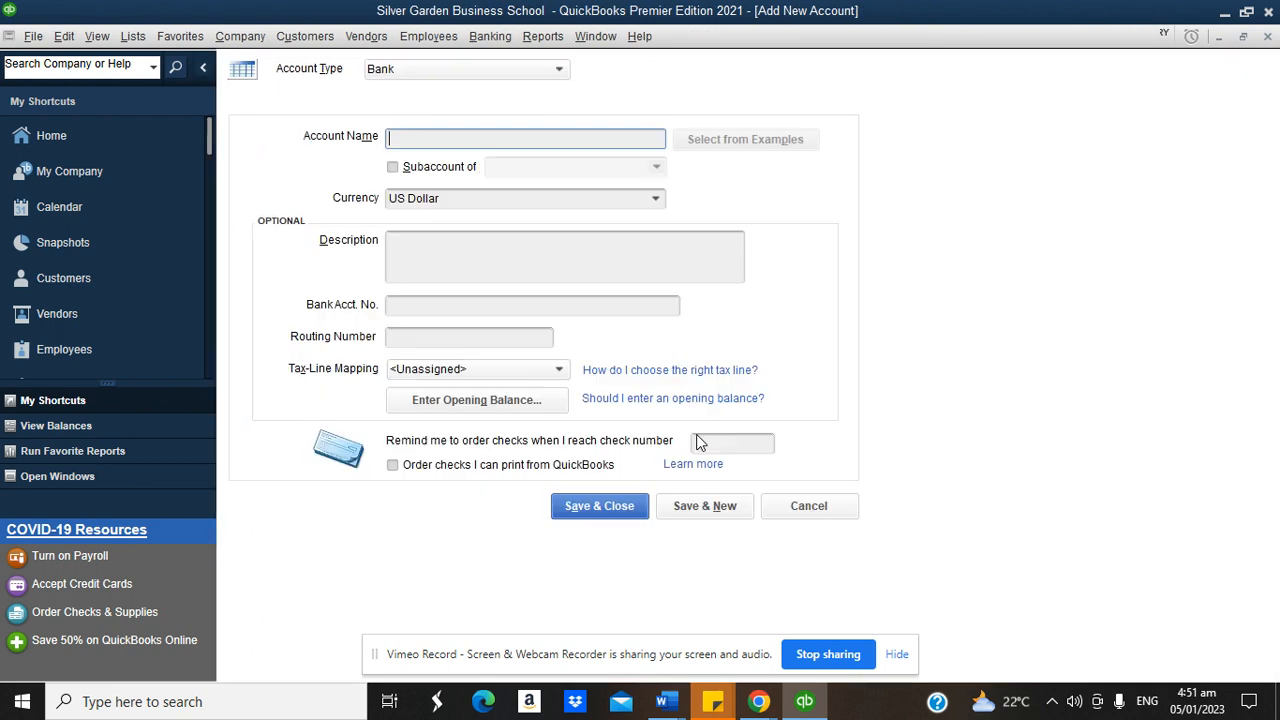
text(Bank of America)
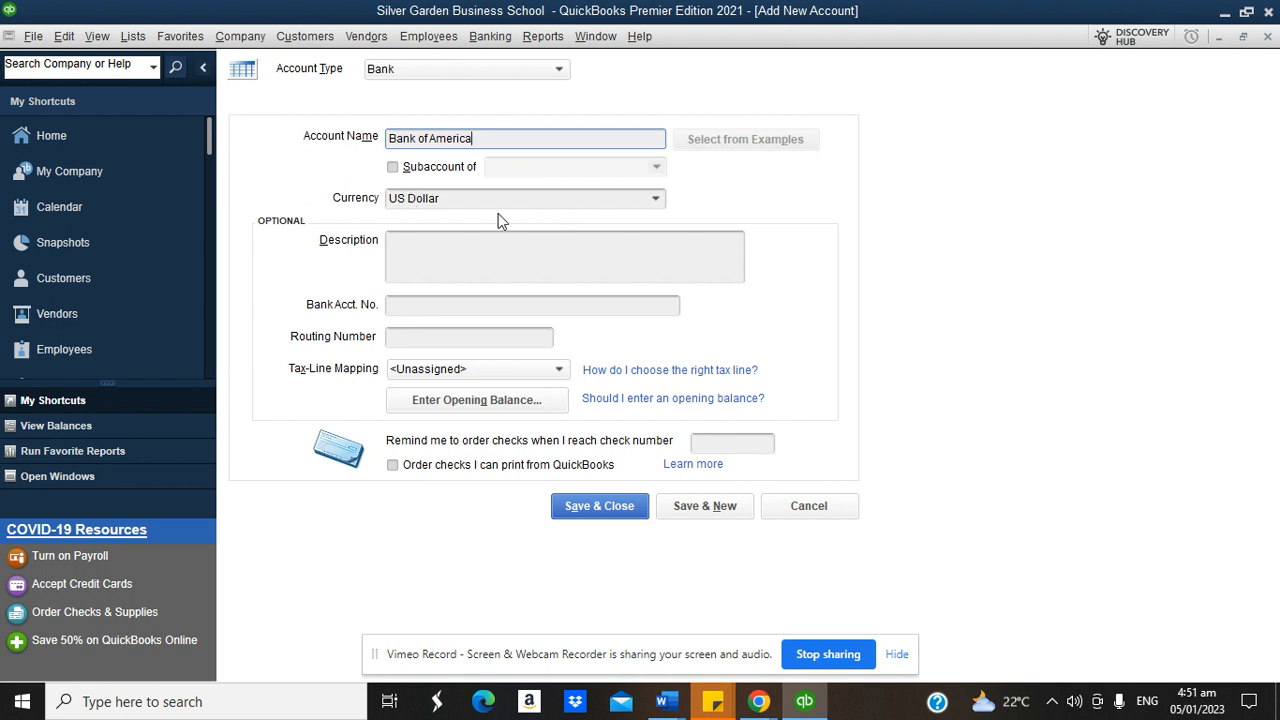
Step: Enter a USD 34,000,000.00 statement ending balance dated 31/12/2022 for Bank of America, save and close the account, and dismiss the Bank Feeds notice
click(503, 405)
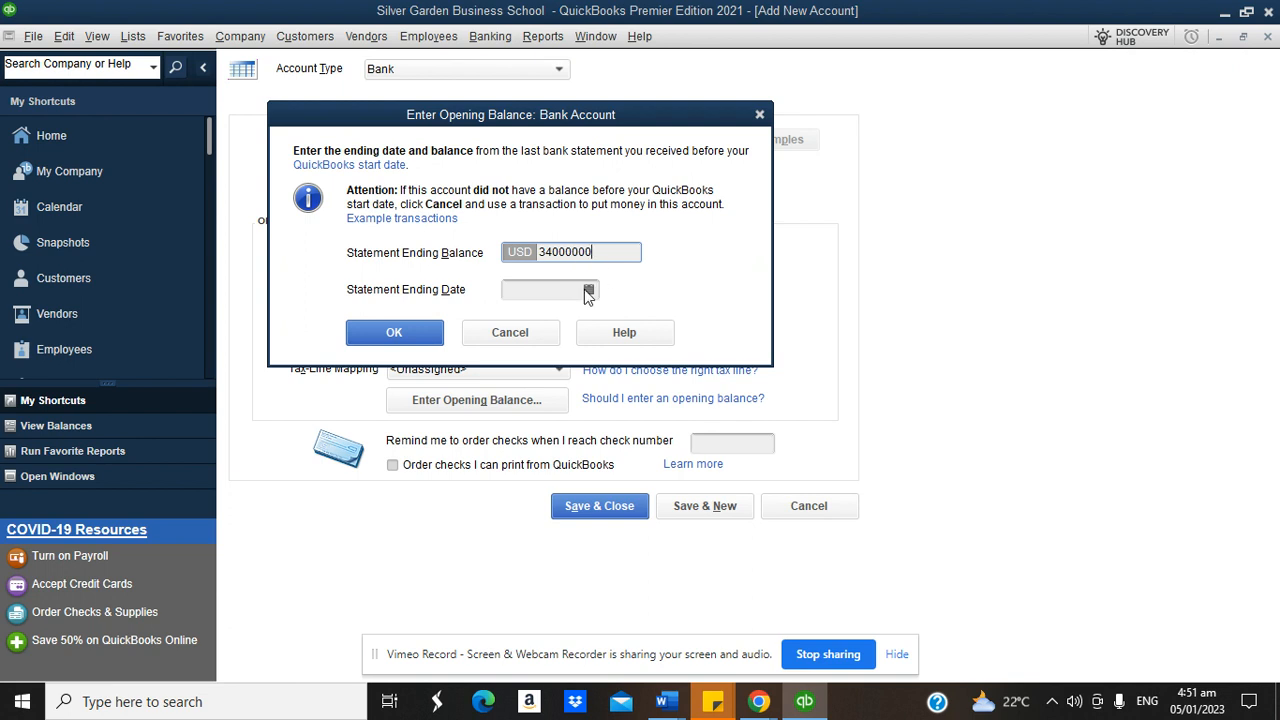
click(588, 289)
click(520, 321)
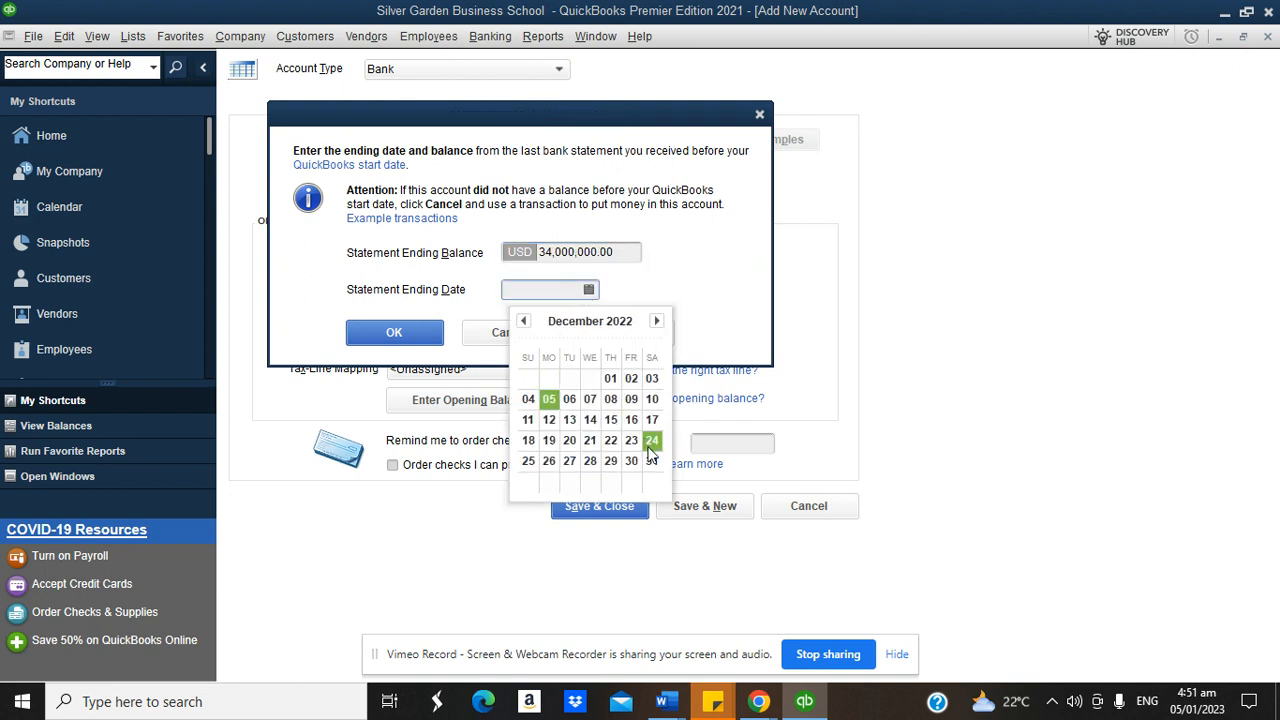
click(651, 460)
click(426, 340)
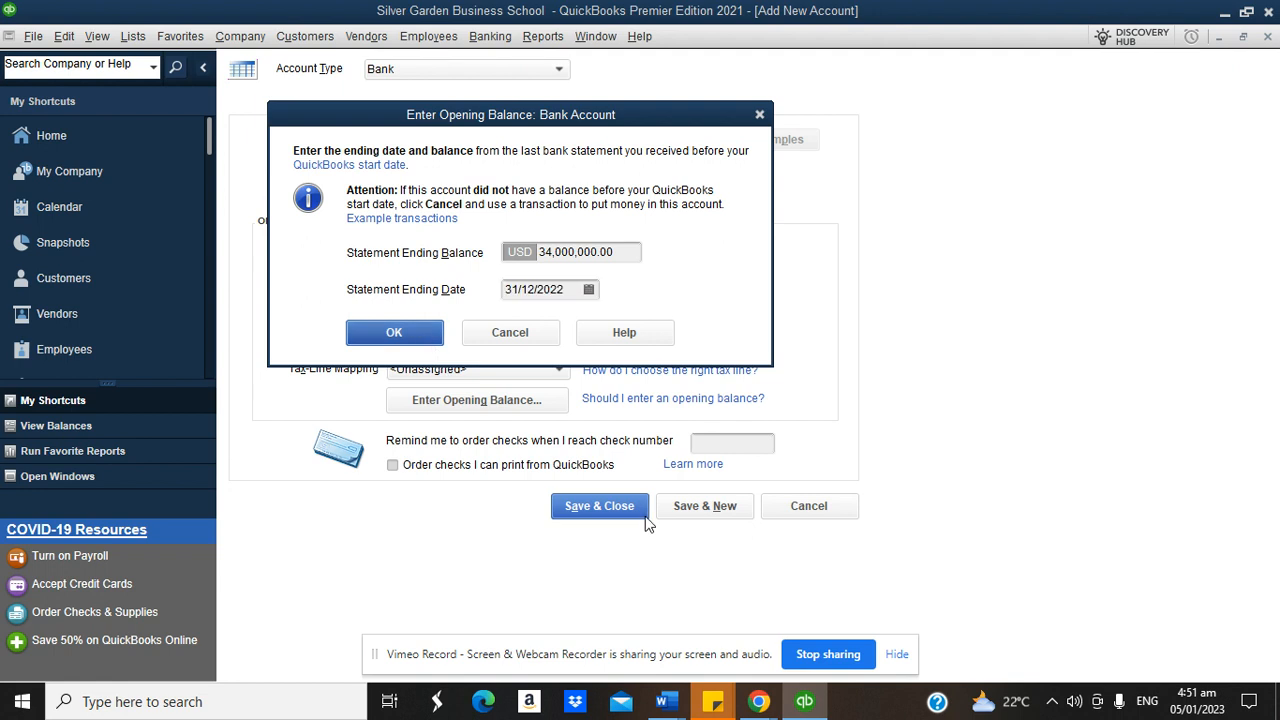
click(597, 506)
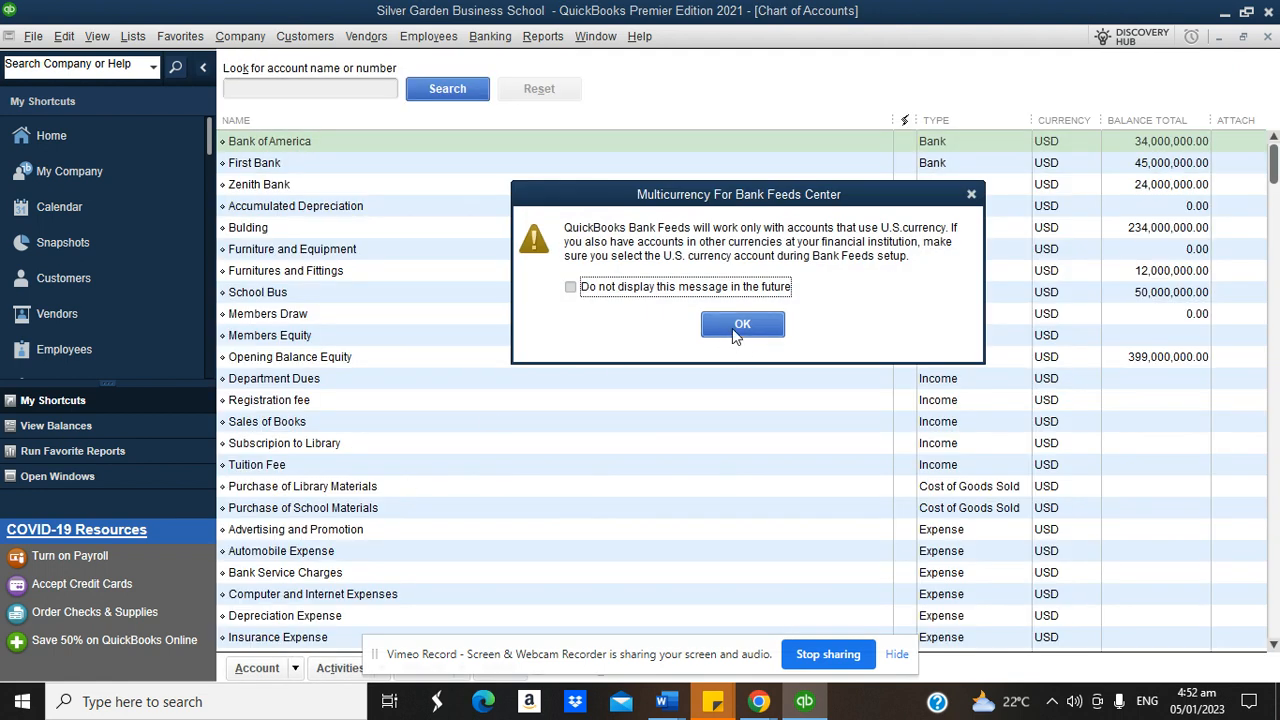
click(732, 328)
click(625, 344)
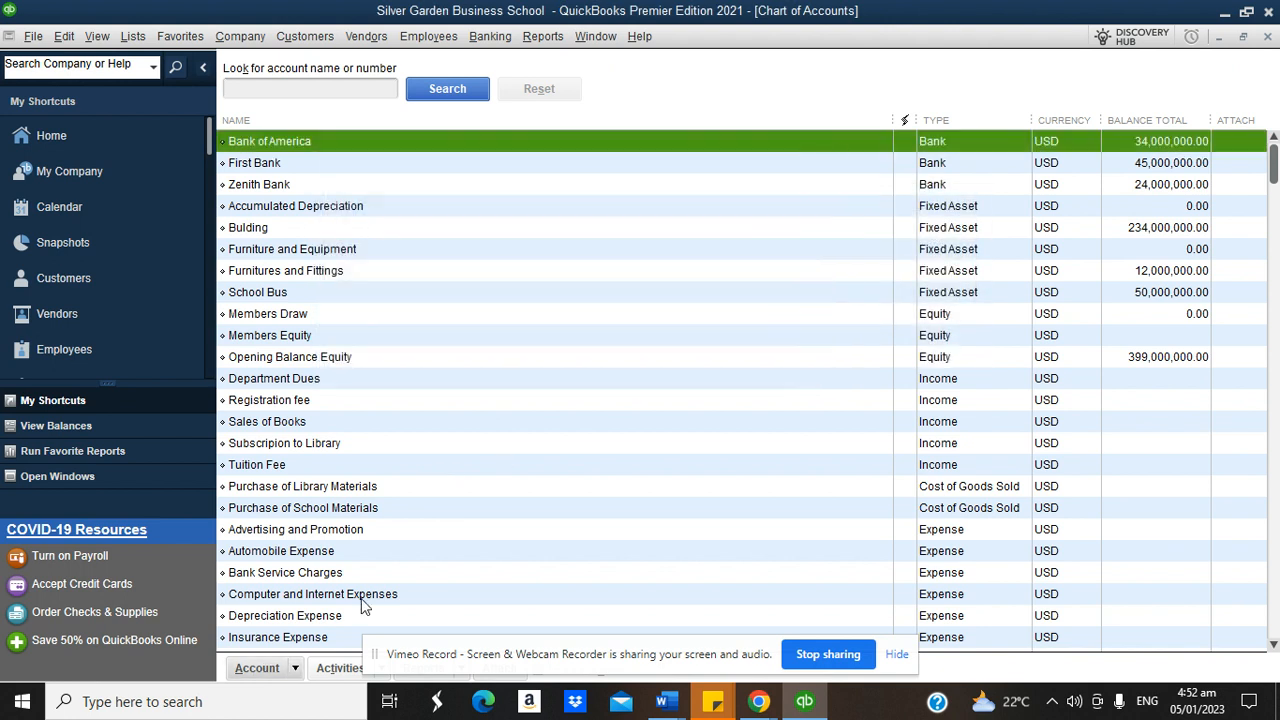
Step: Create another Bank account named "Bank of Germany" with Euro as its currency
click(296, 668)
click(310, 400)
click(289, 250)
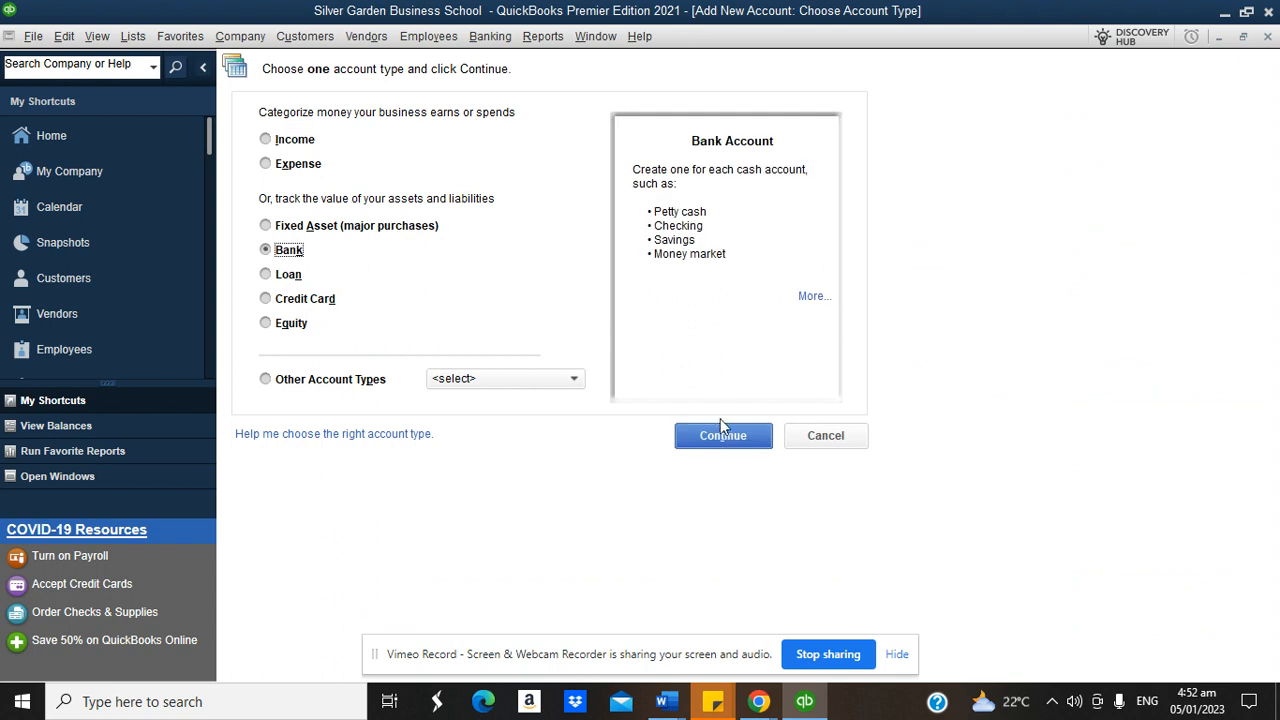
click(707, 436)
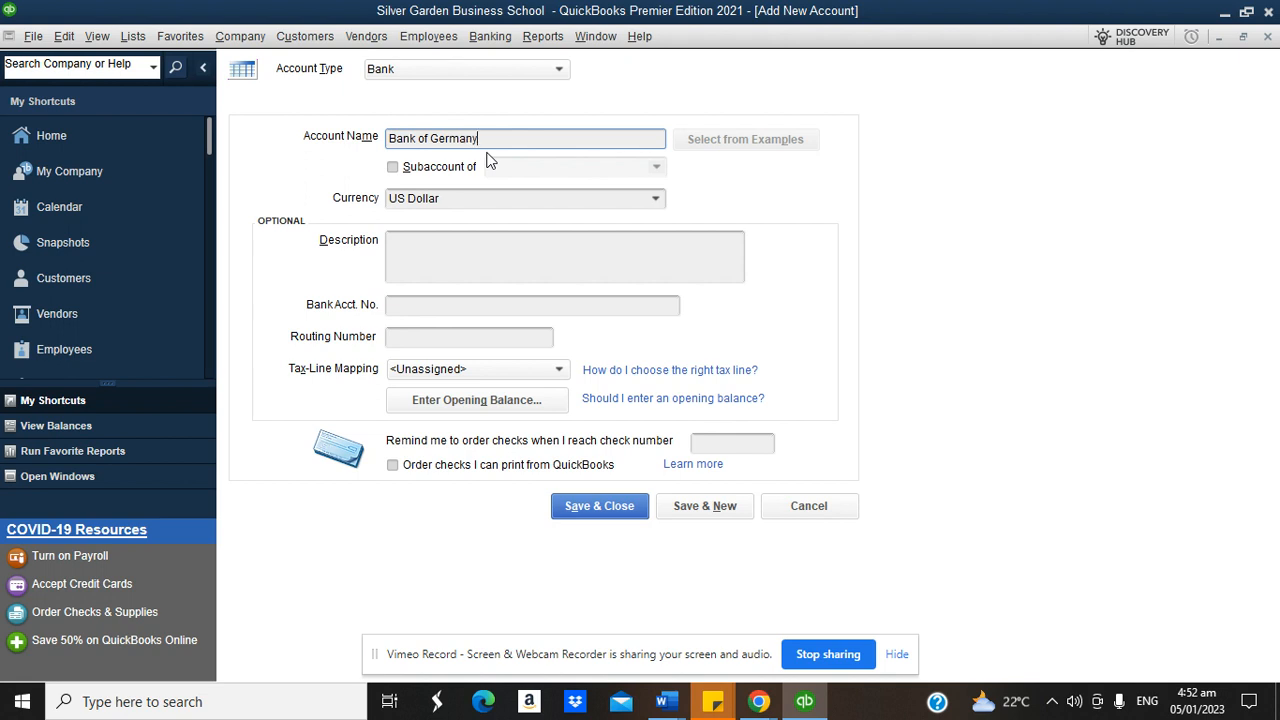
click(657, 200)
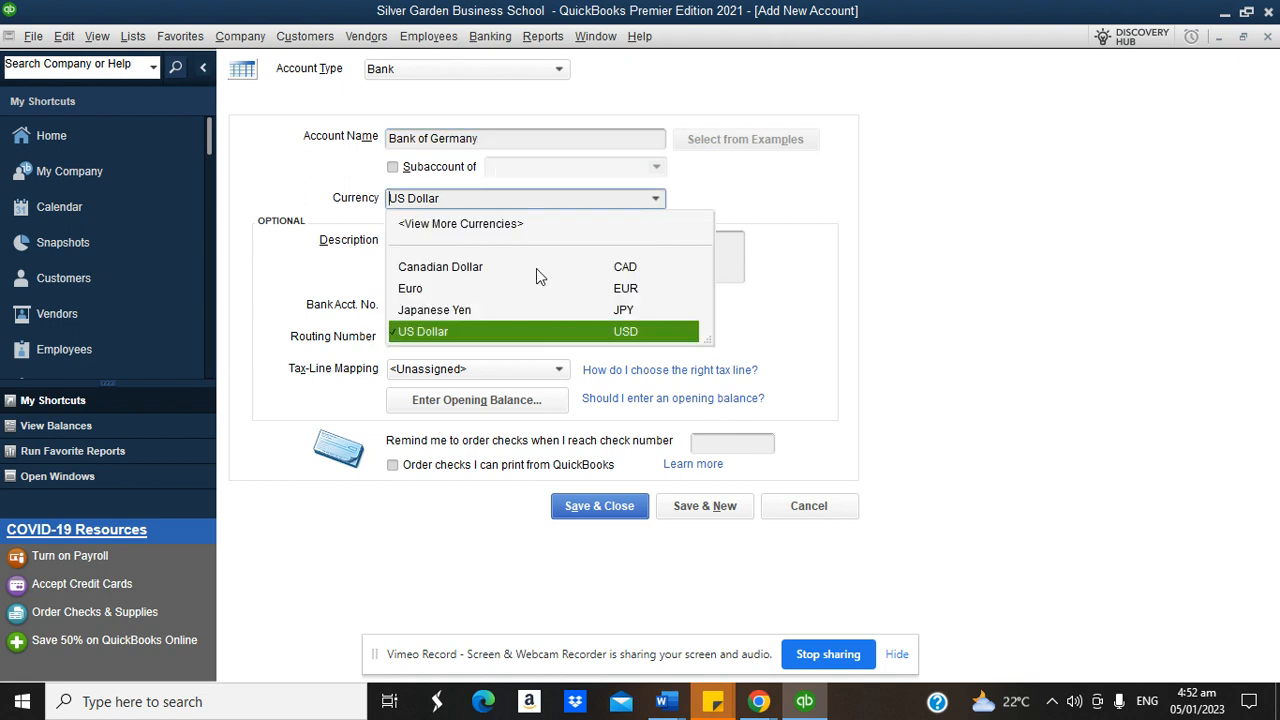
click(448, 287)
Step: Give Bank of Germany an opening balance of EUR 23,000,000.00 dated 31/12/2022 at exchange rate 1.1, then save it and start another account
click(484, 398)
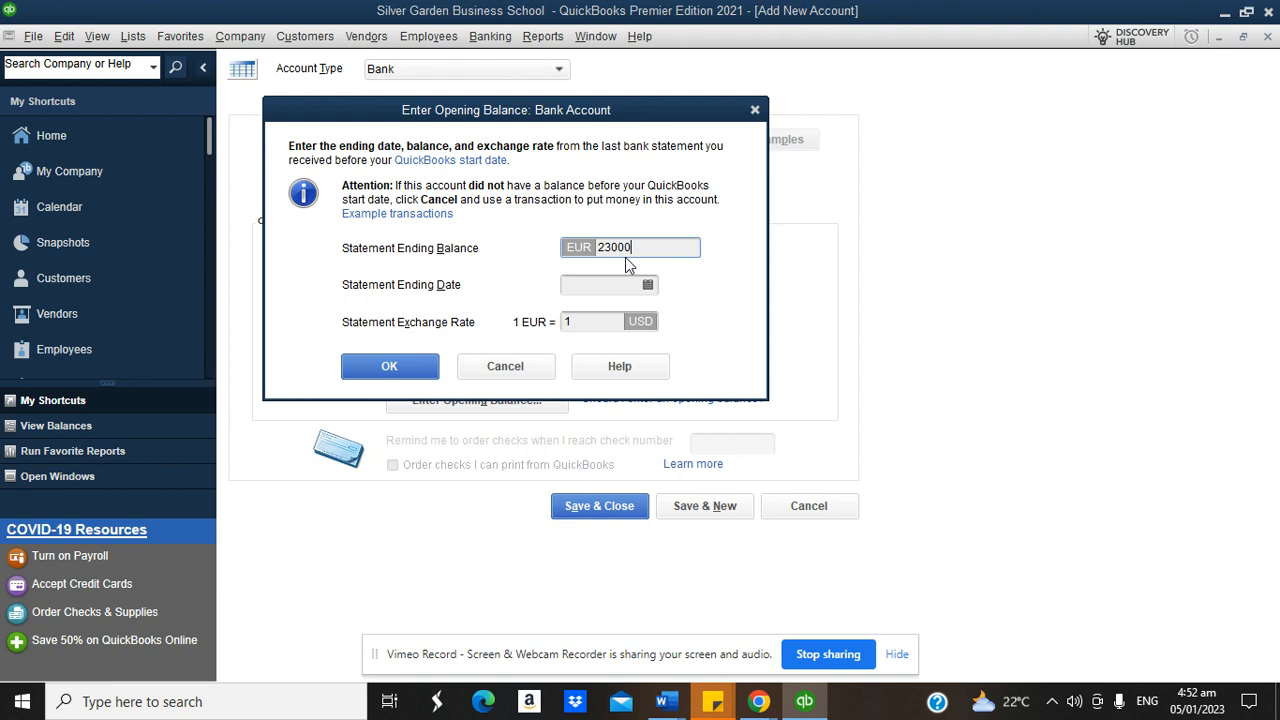
text(23000000)
click(648, 285)
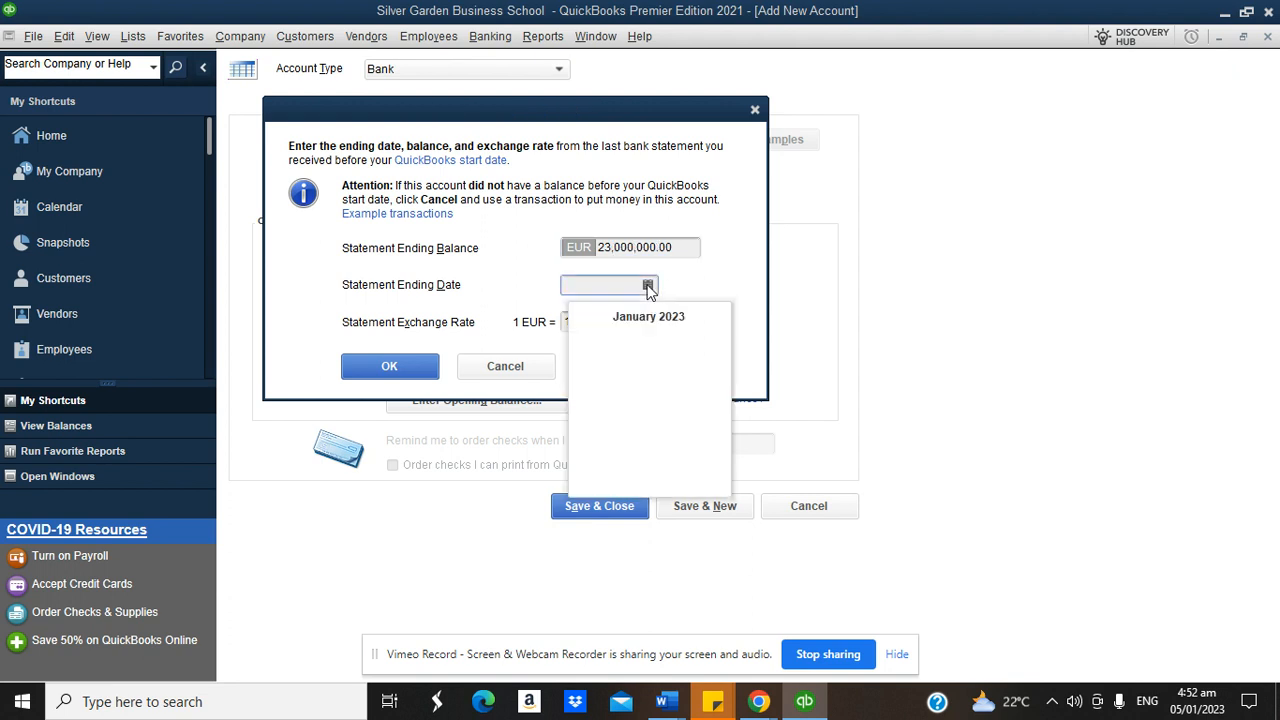
click(586, 316)
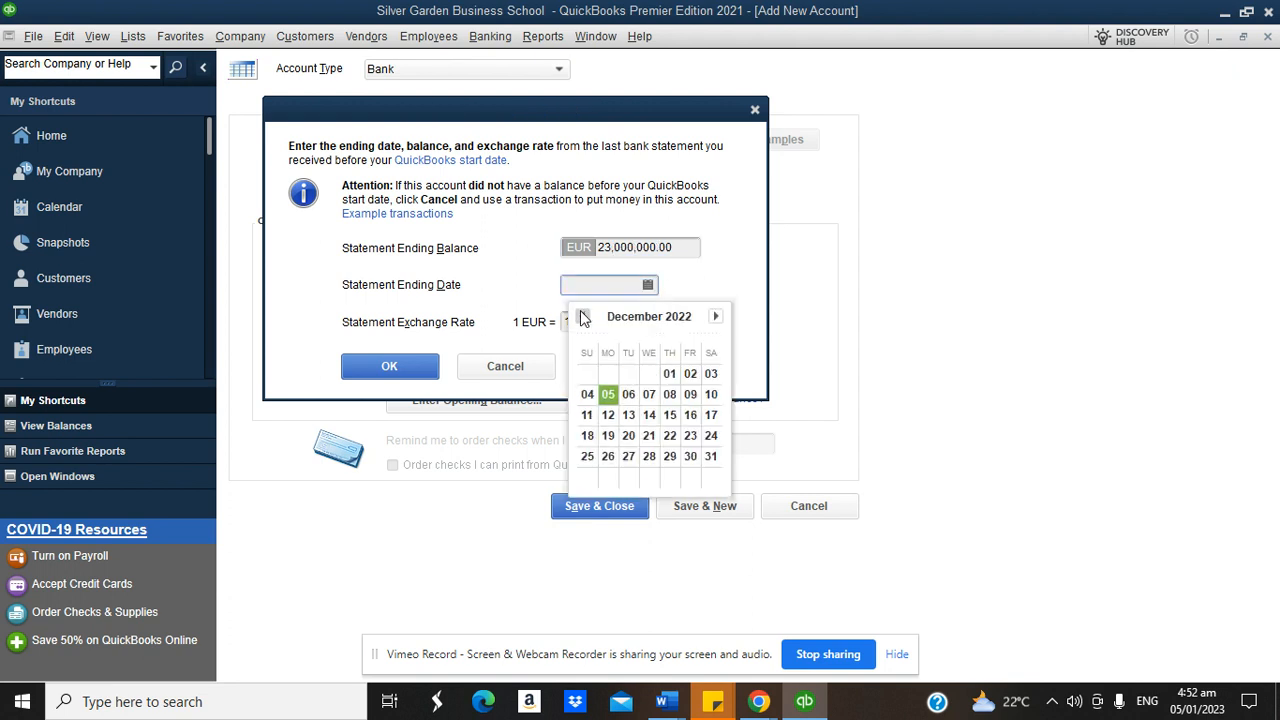
click(710, 460)
drag(590, 321, 560, 330)
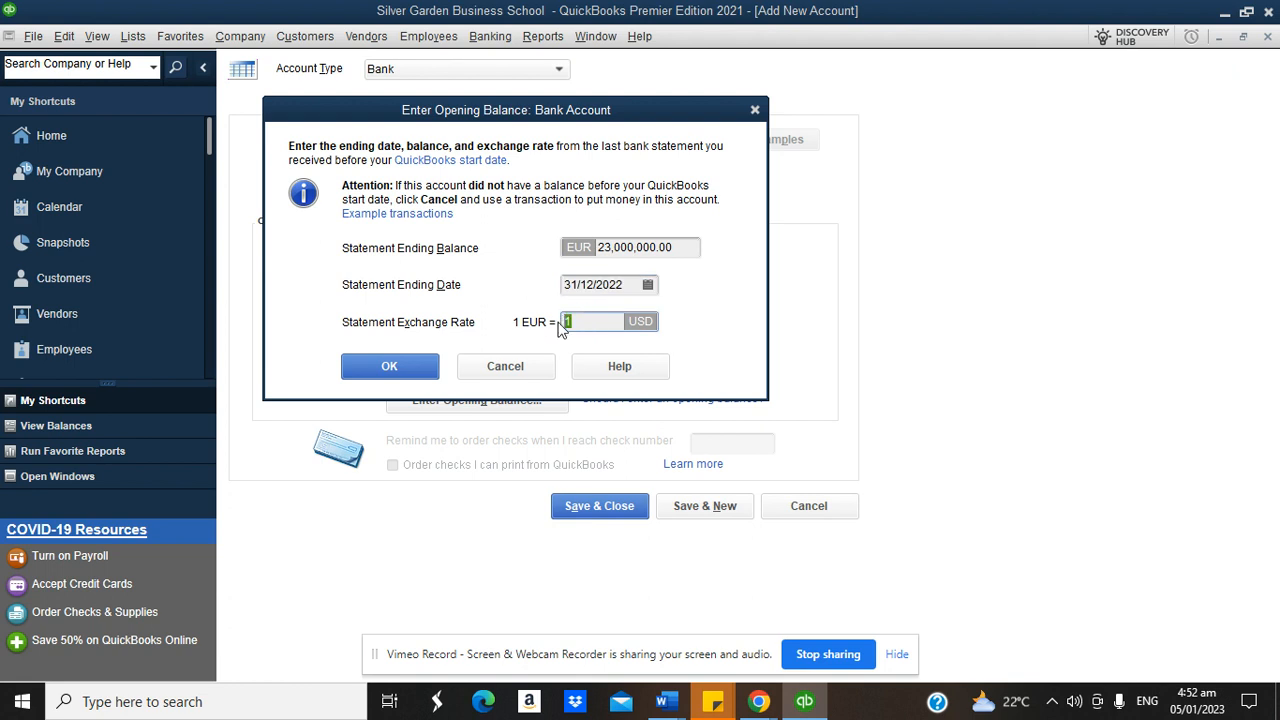
click(584, 322)
text(.1)
click(405, 368)
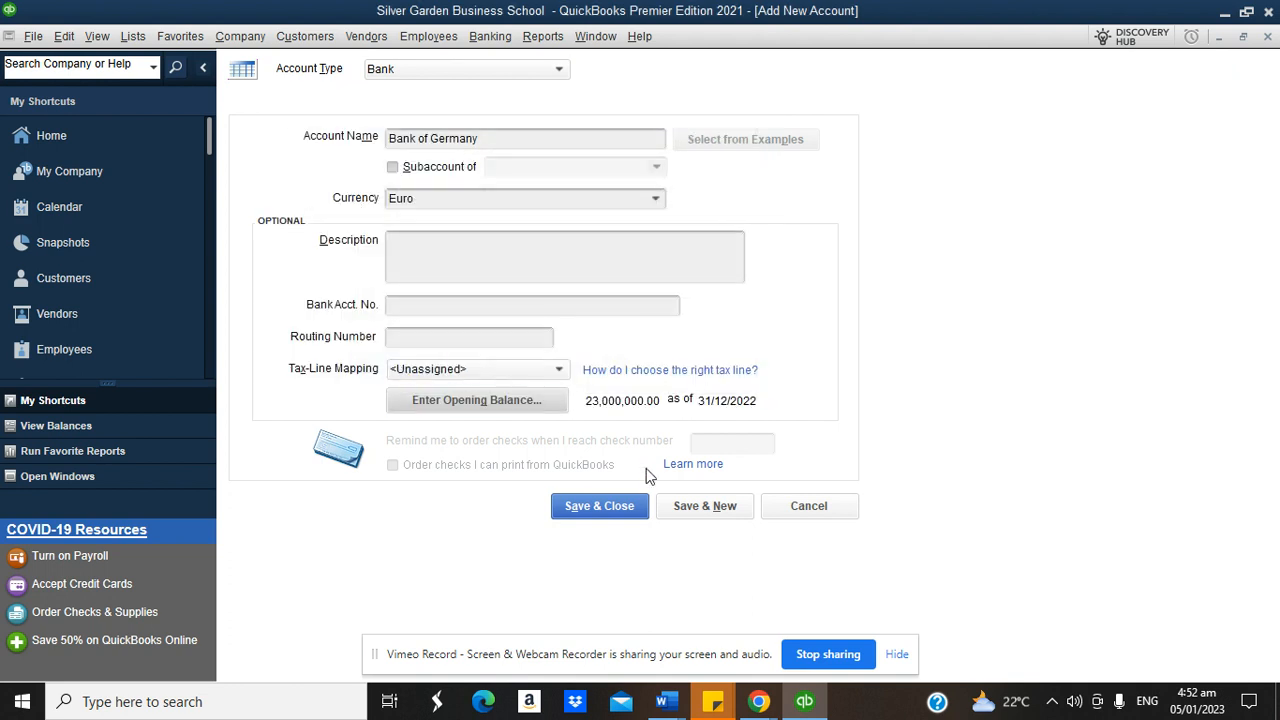
click(698, 506)
Step: Name the new Bank account "Bank of England" and set its currency to British Pound Sterling
text(Ban)
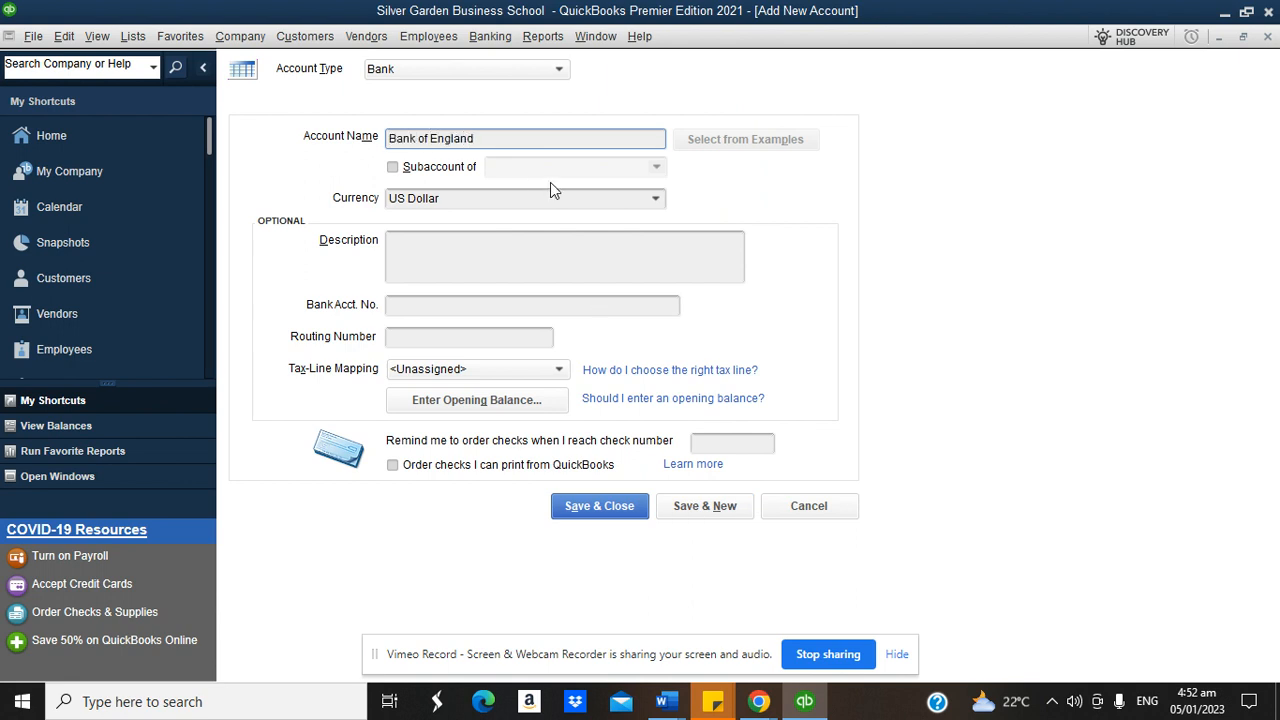
click(654, 198)
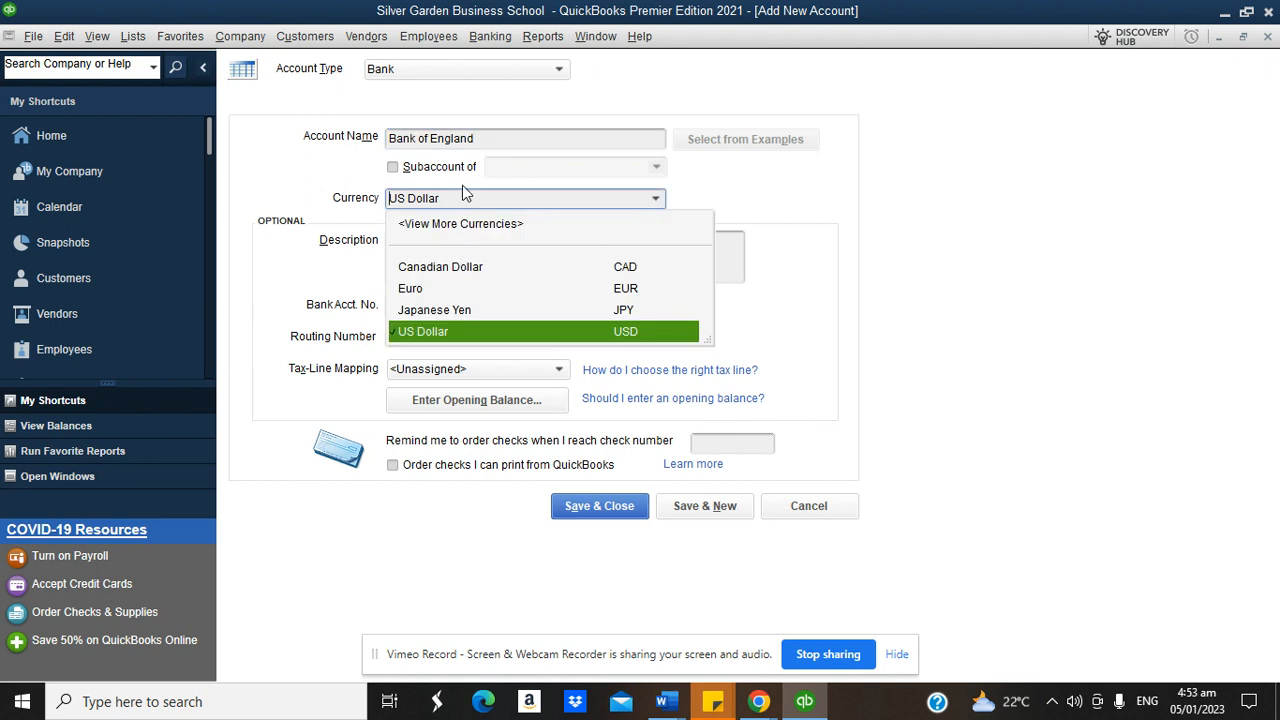
drag(439, 198, 373, 202)
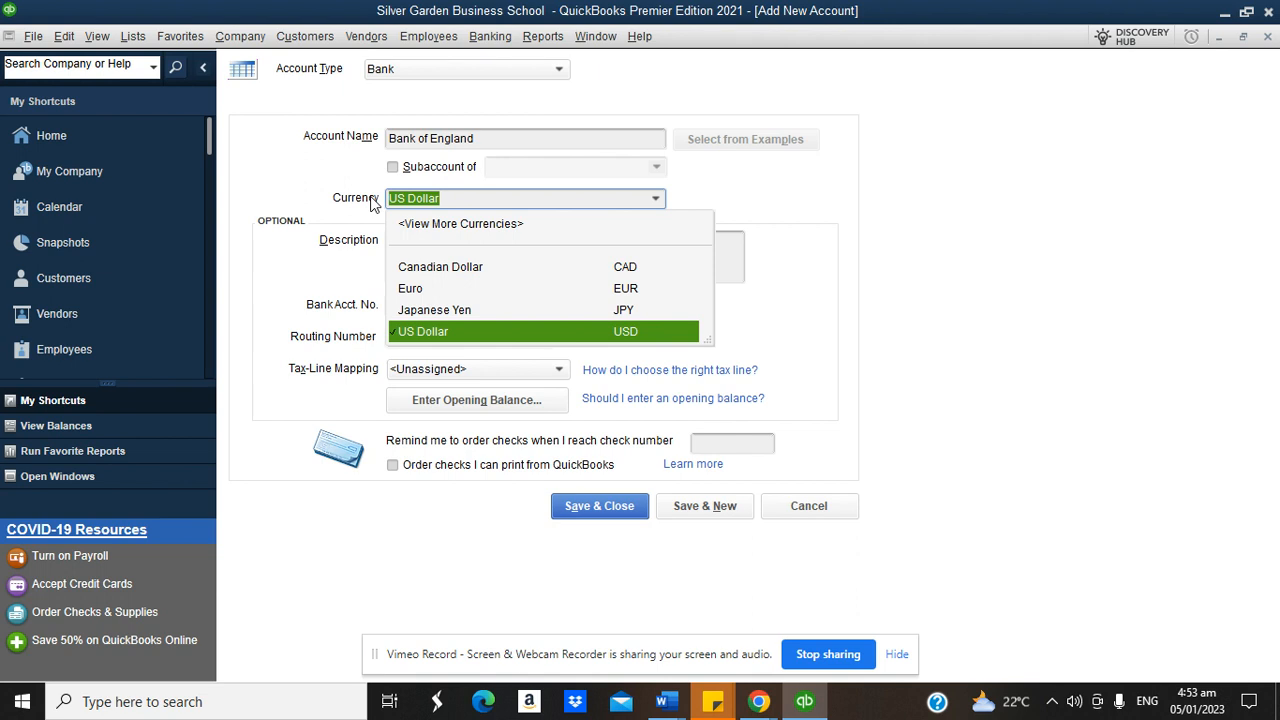
text(po)
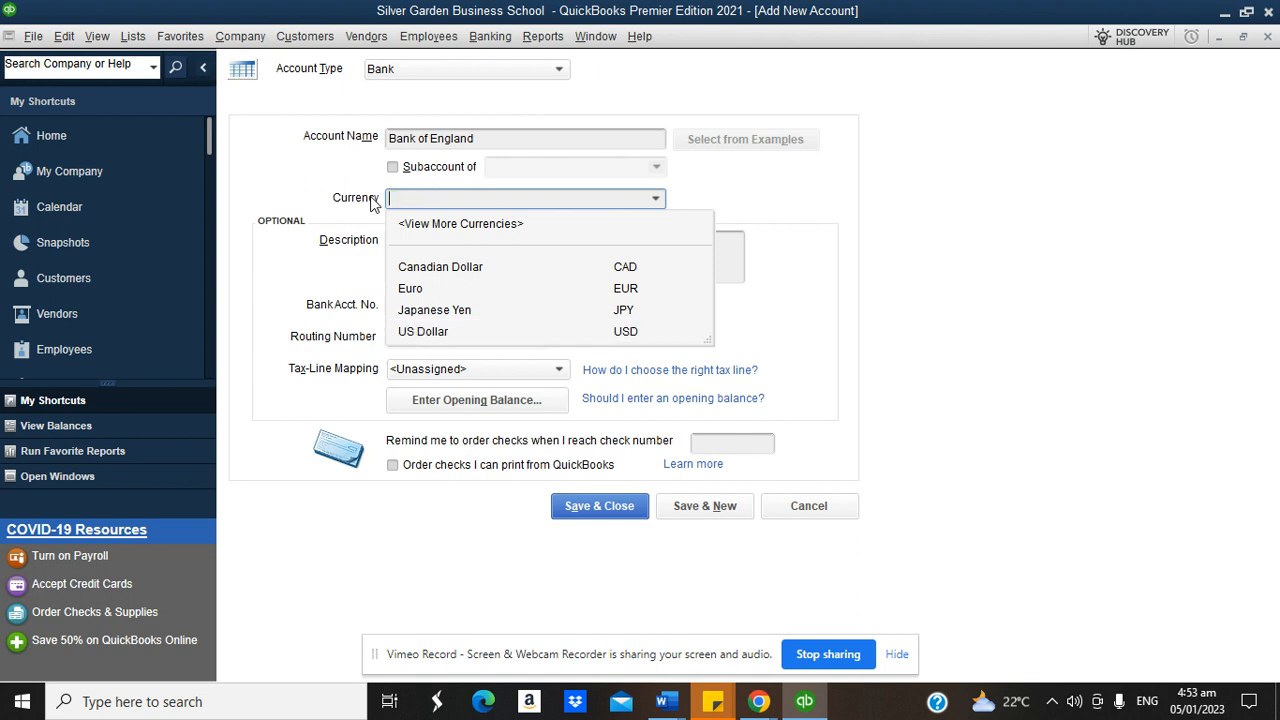
click(435, 224)
drag(449, 205, 358, 208)
text(British Pound Sterling)
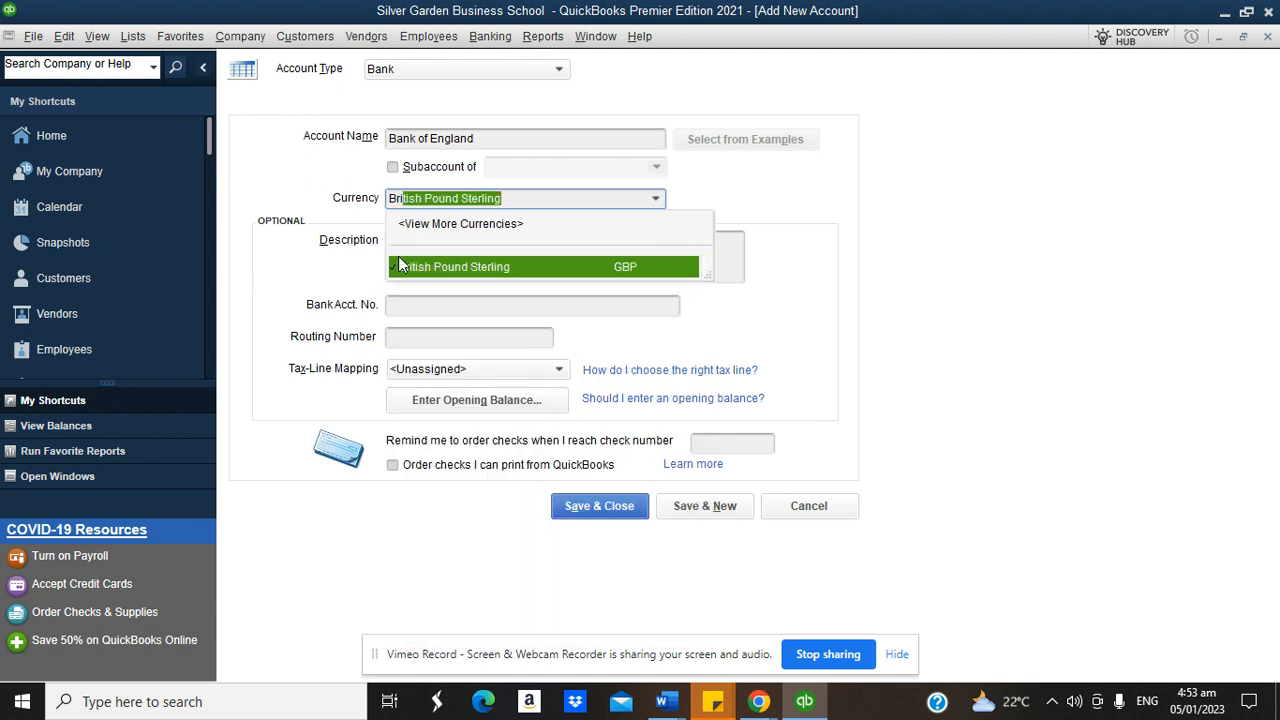
click(402, 266)
click(637, 237)
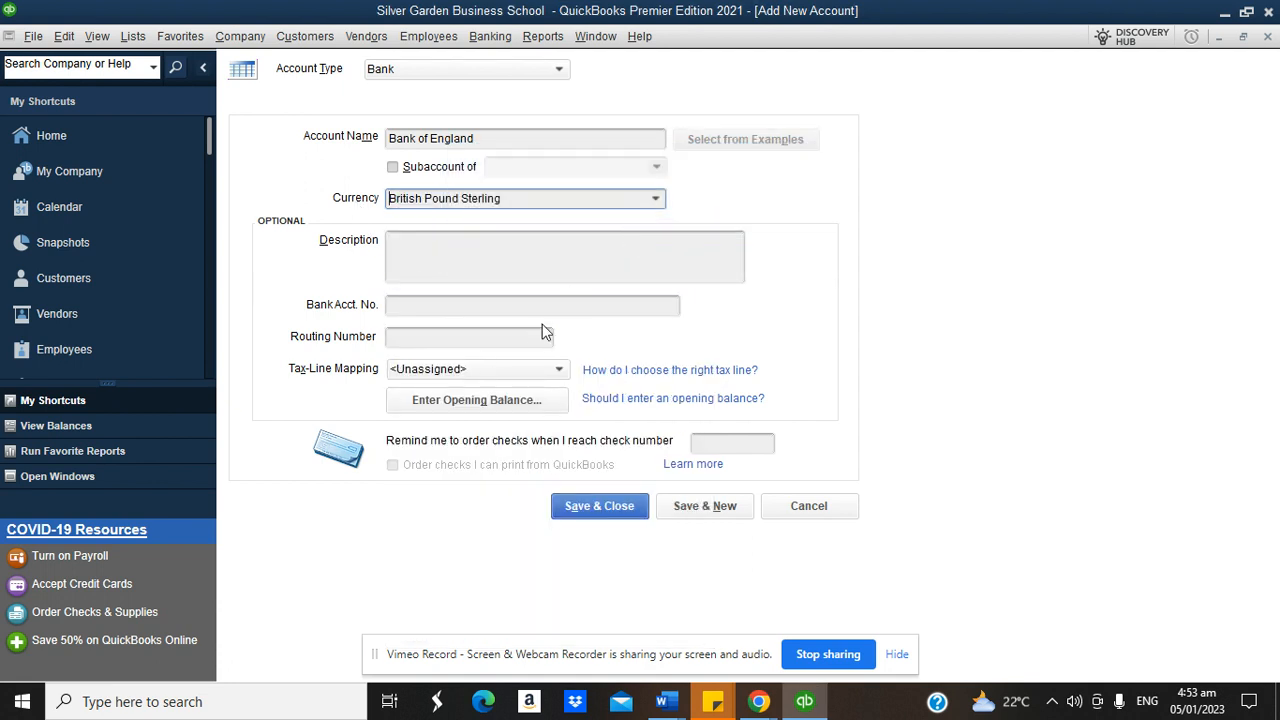
Step: Enter a statement ending balance of GBP 56,000,000.00 dated 31/12/2022 with an exchange rate of 1.1 USD for Bank of England
click(497, 399)
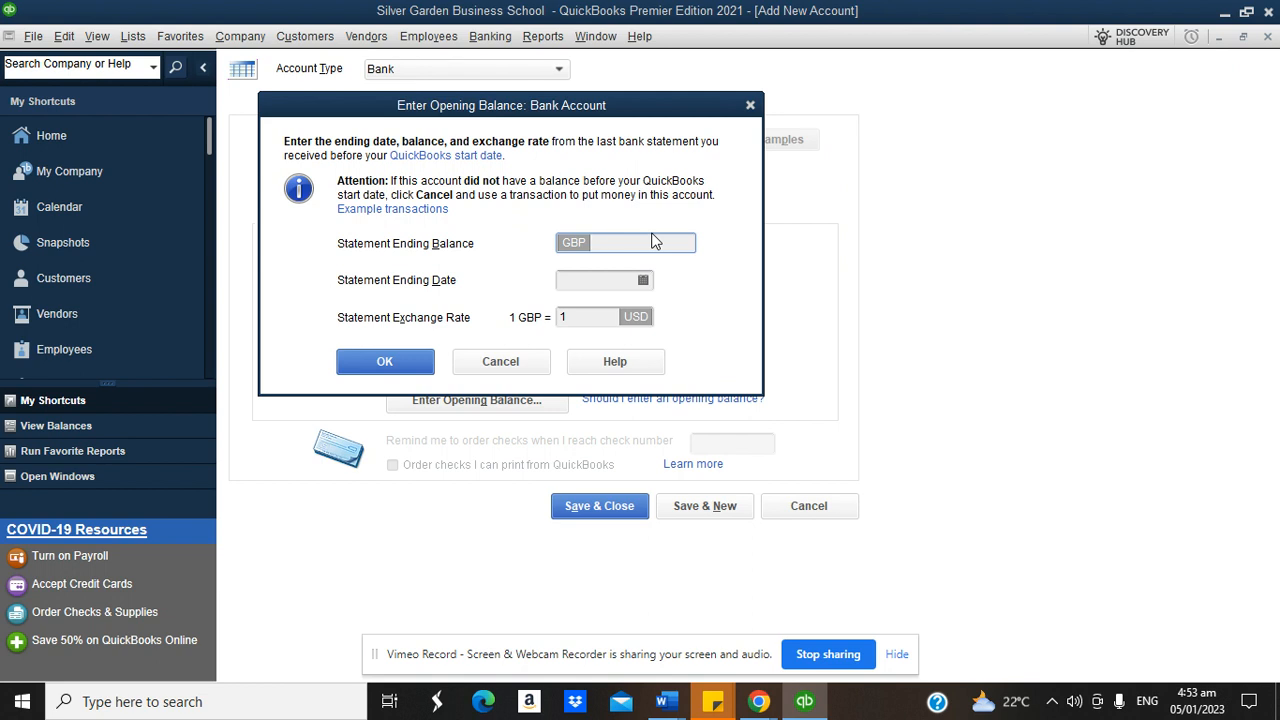
text(56,000,000)
click(643, 280)
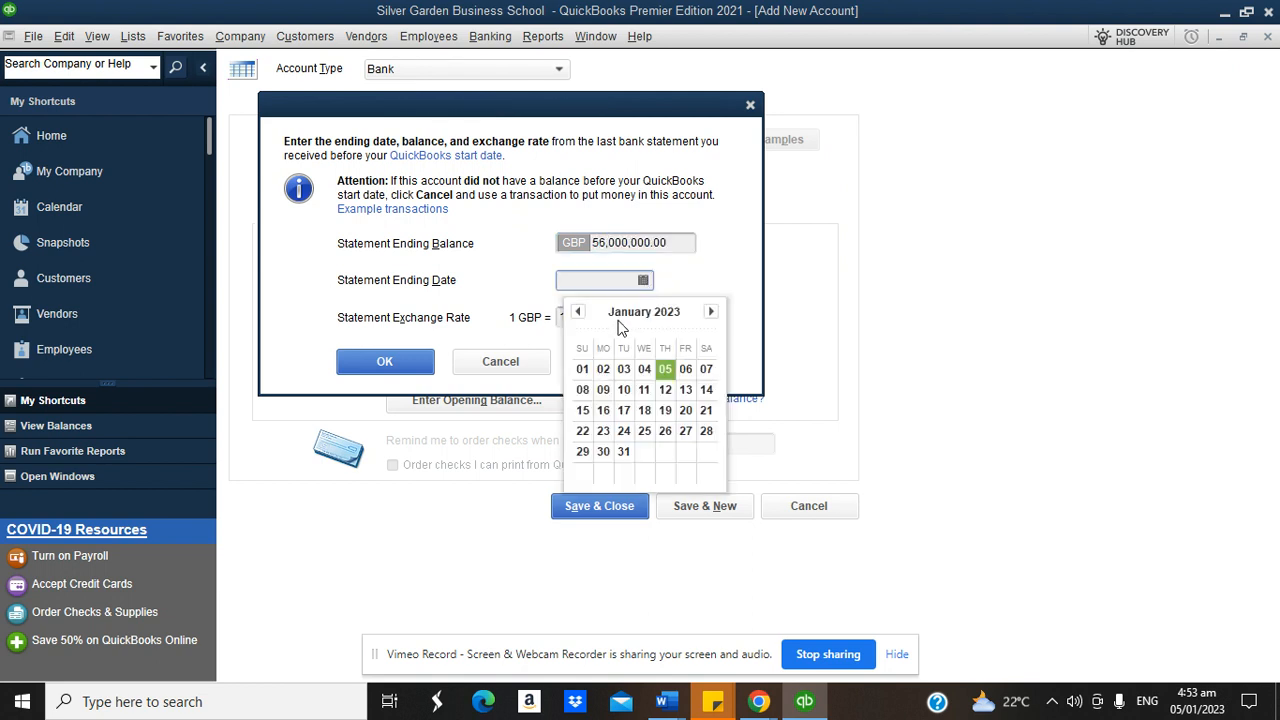
click(577, 311)
click(706, 452)
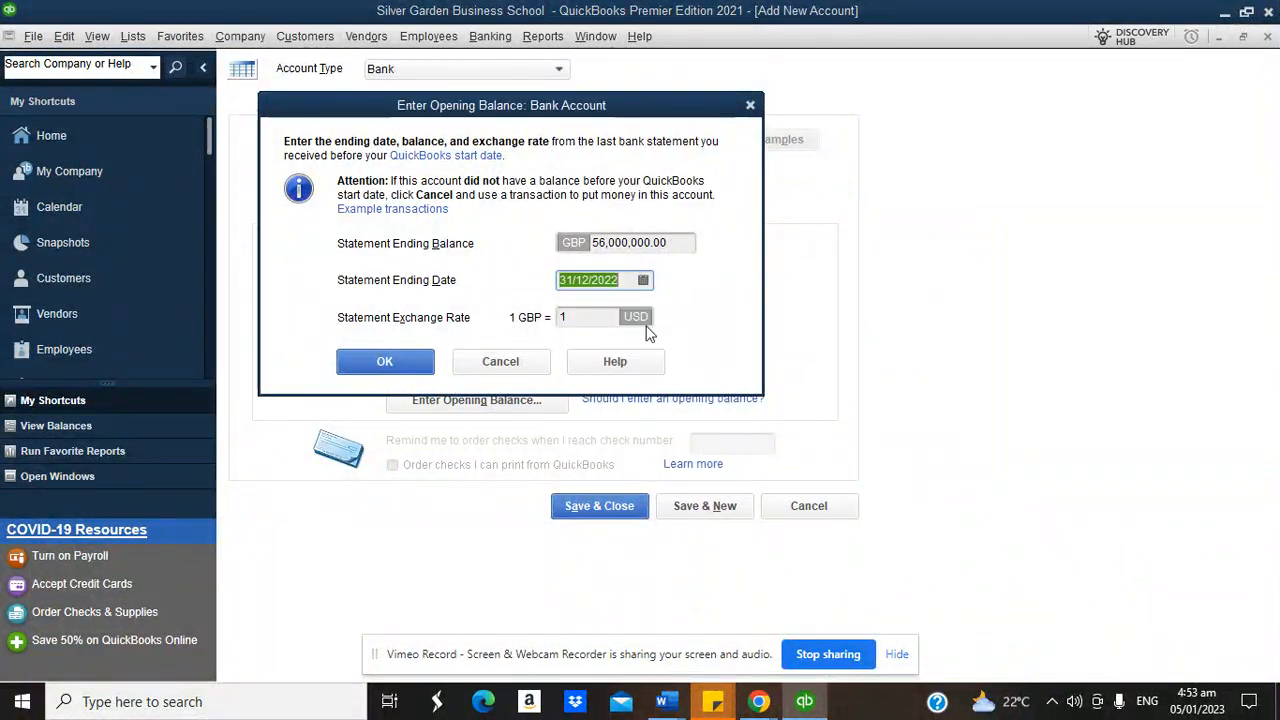
click(561, 317)
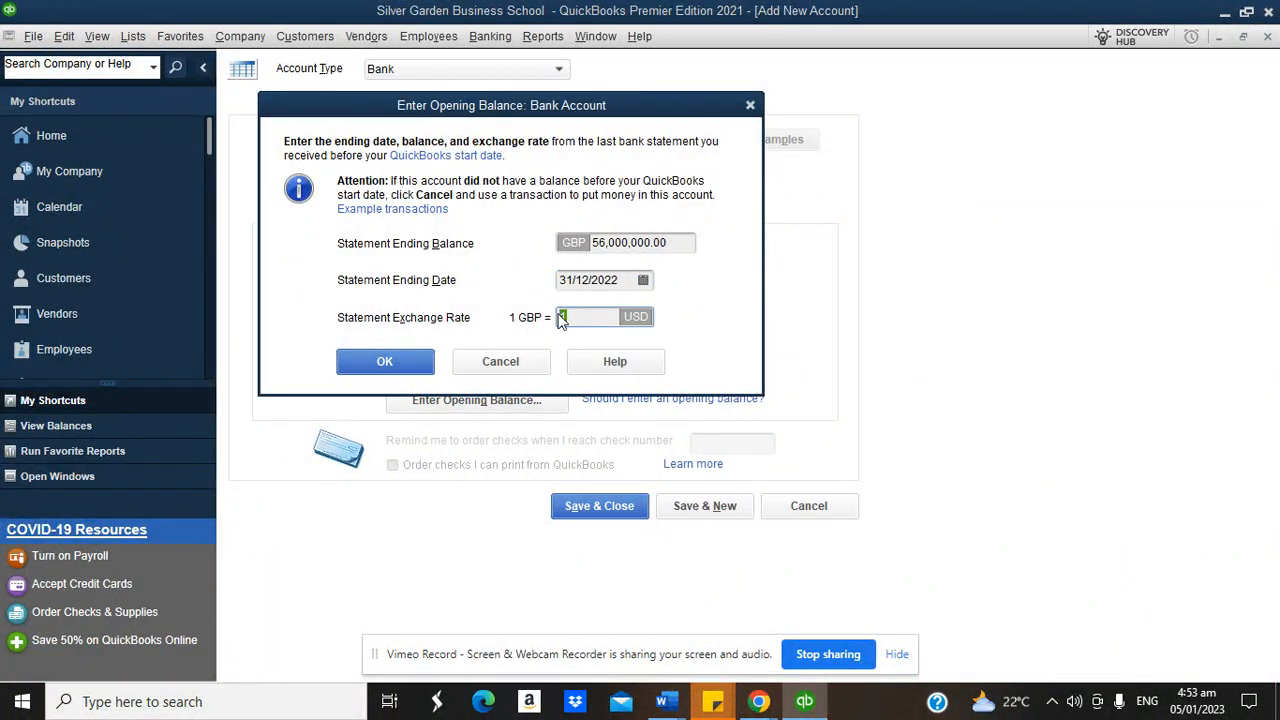
text(1.1)
click(420, 362)
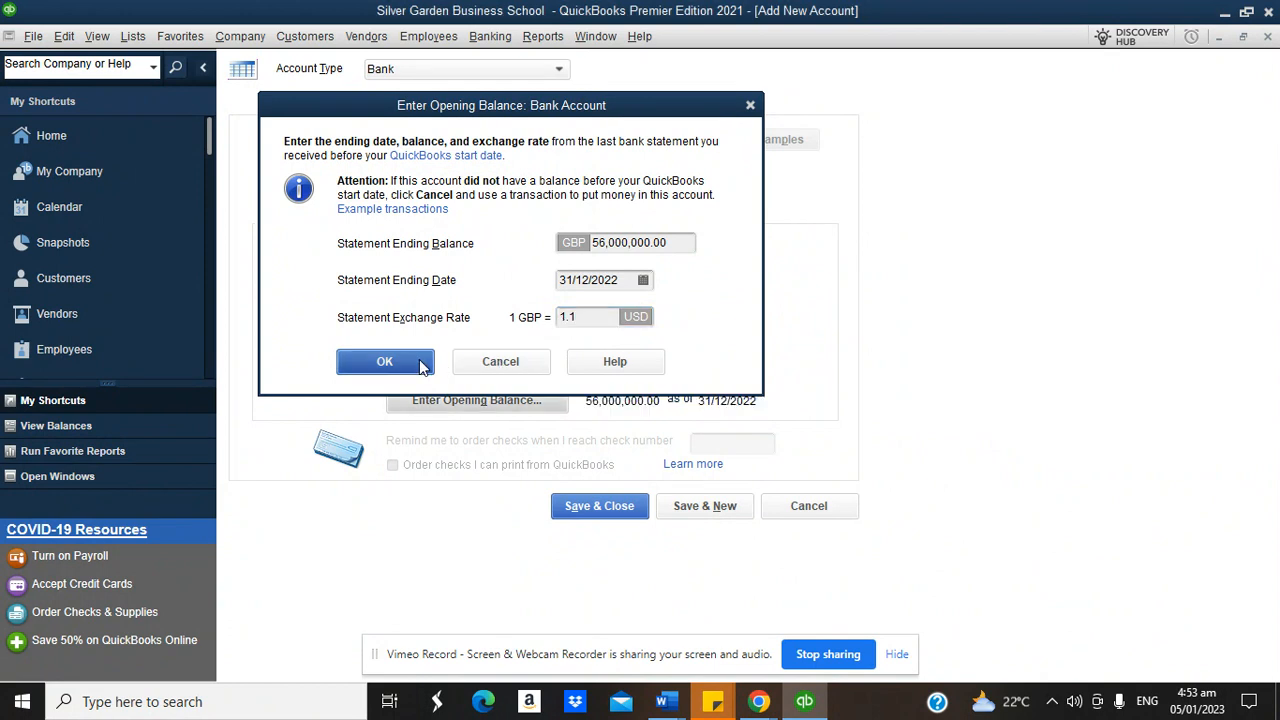
Step: Save the Bank of England account, close its form and review the accounts listed in the chart of accounts
click(618, 507)
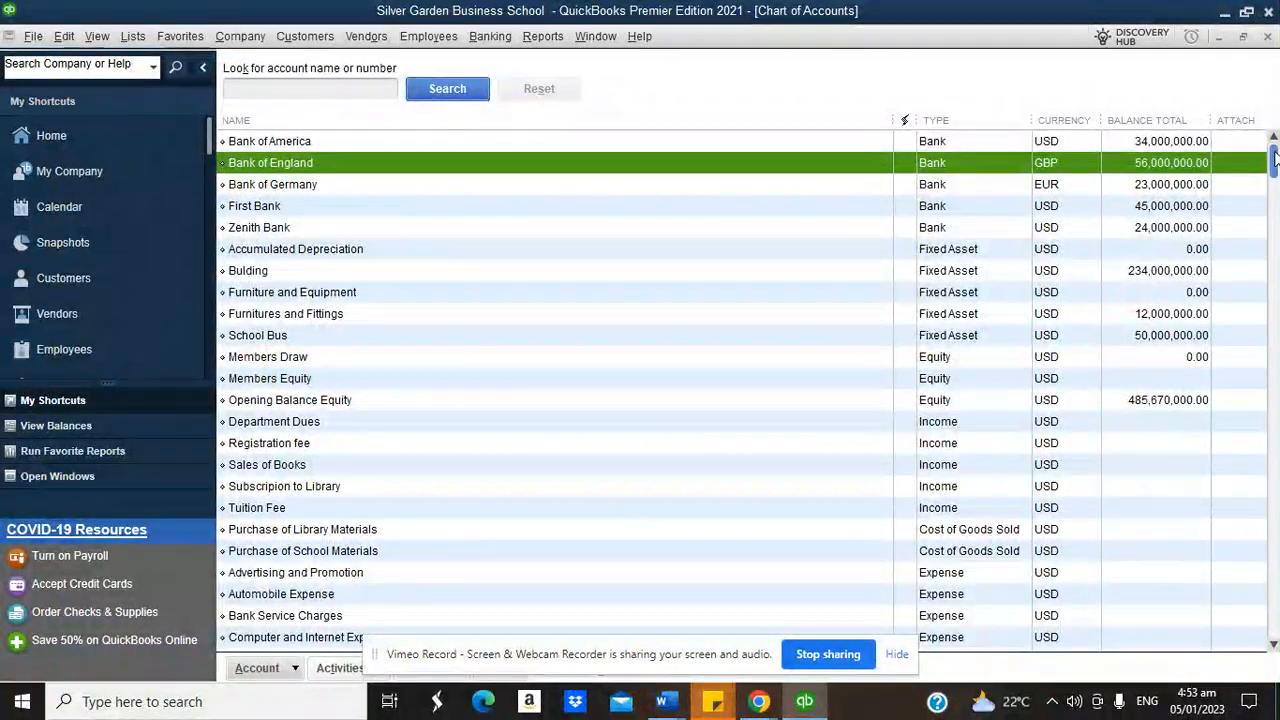
mouse_move(1275, 155)
mouse_down()
mouse_move(1275, 628)
mouse_move(1275, 142)
mouse_move(1276, 632)
mouse_move(1275, 152)
mouse_up()
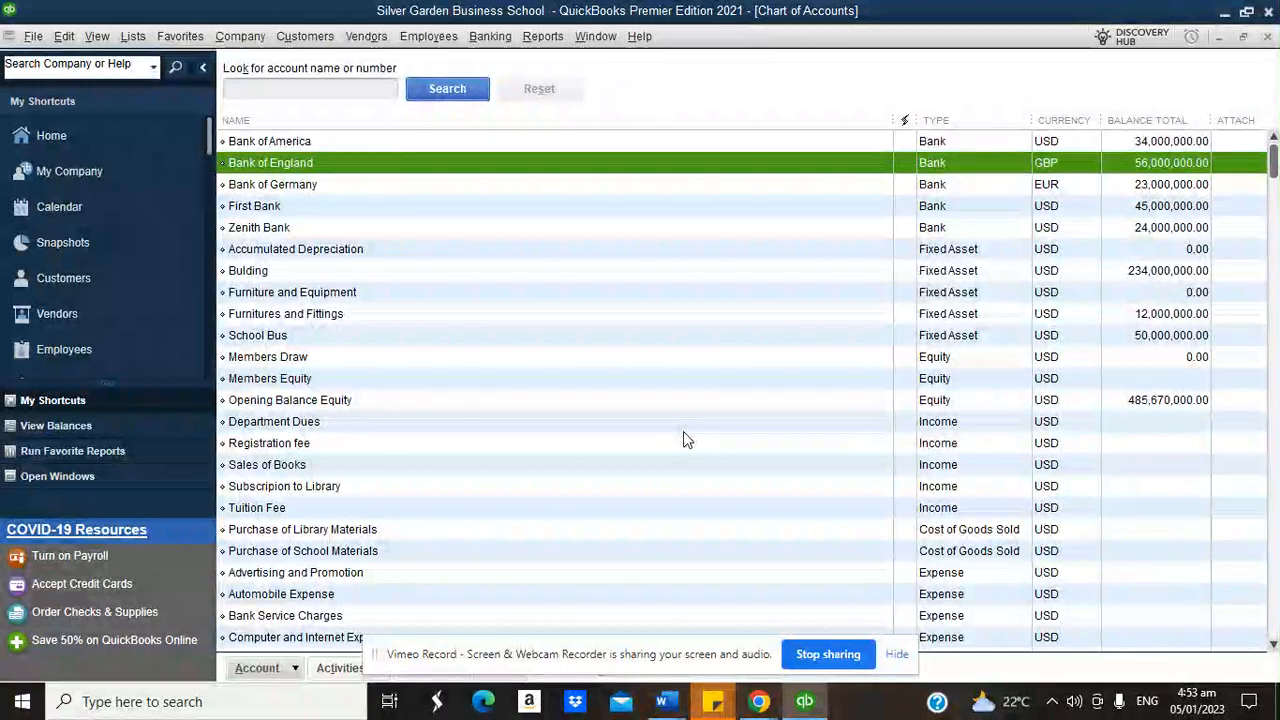
Step: Switch to the online notepad in Chrome to check the school setup outline, and return to QuickBooks
mouse_move(760, 705)
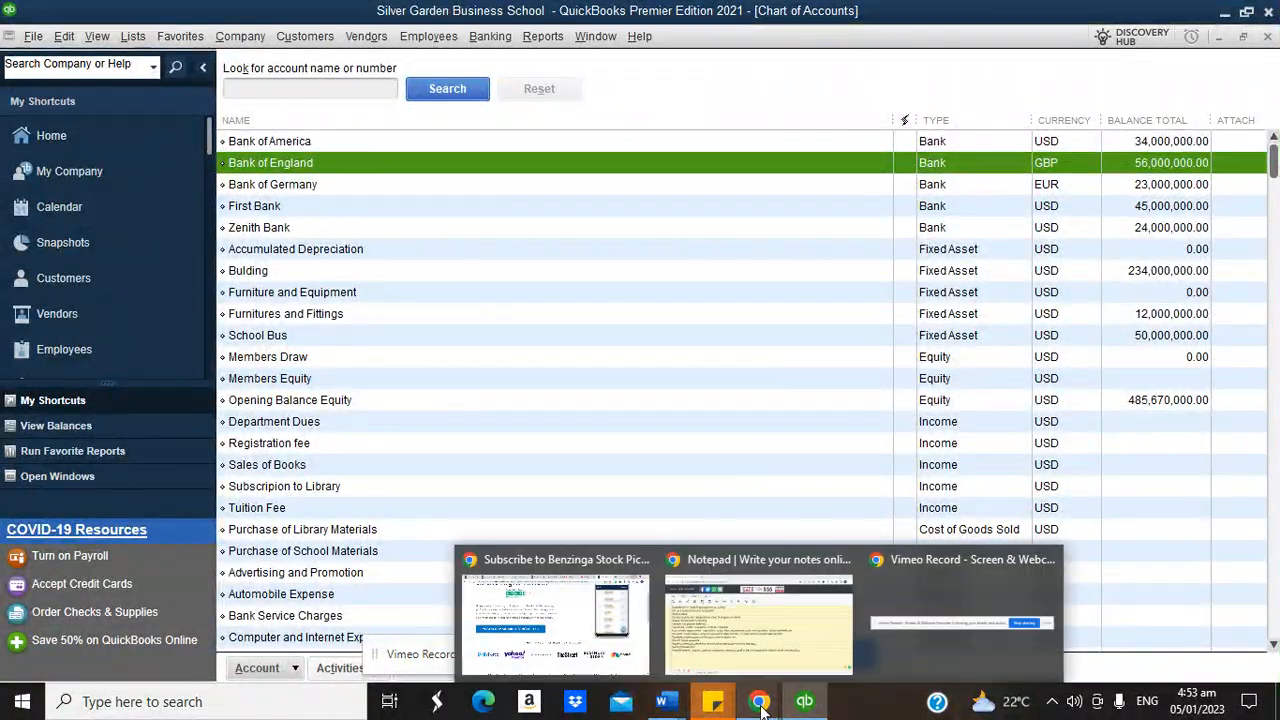
click(750, 649)
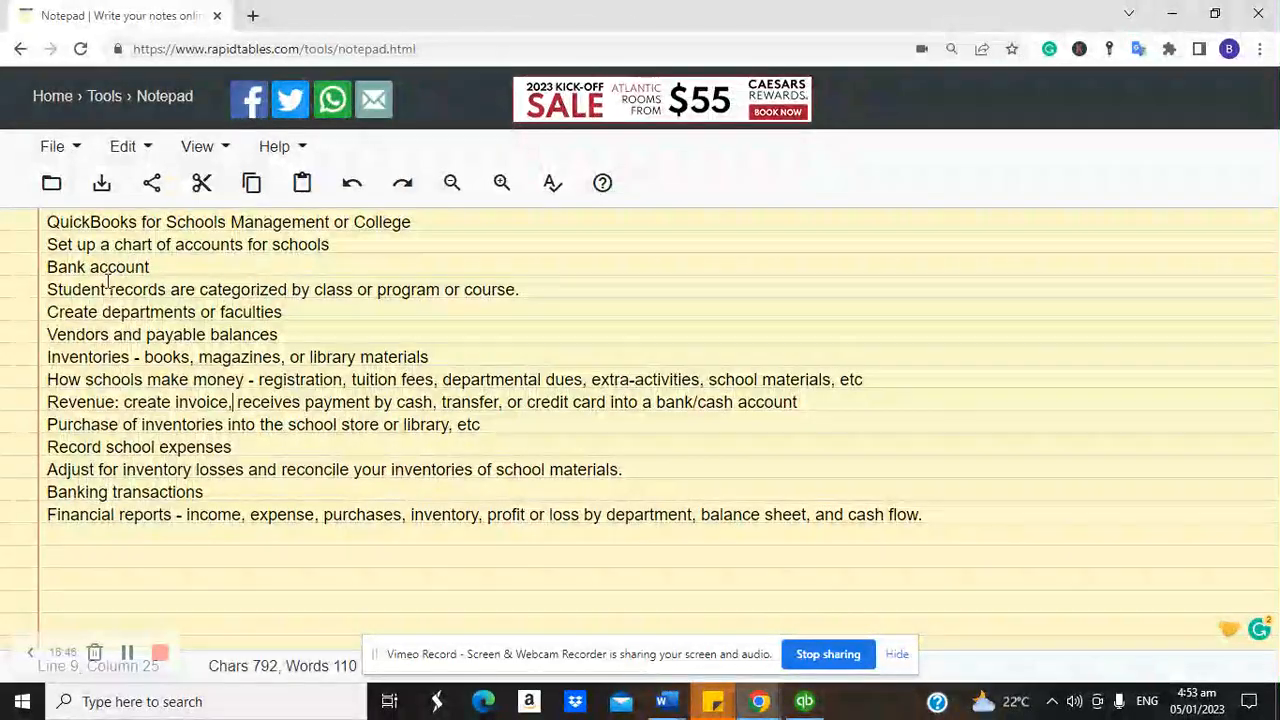
click(806, 704)
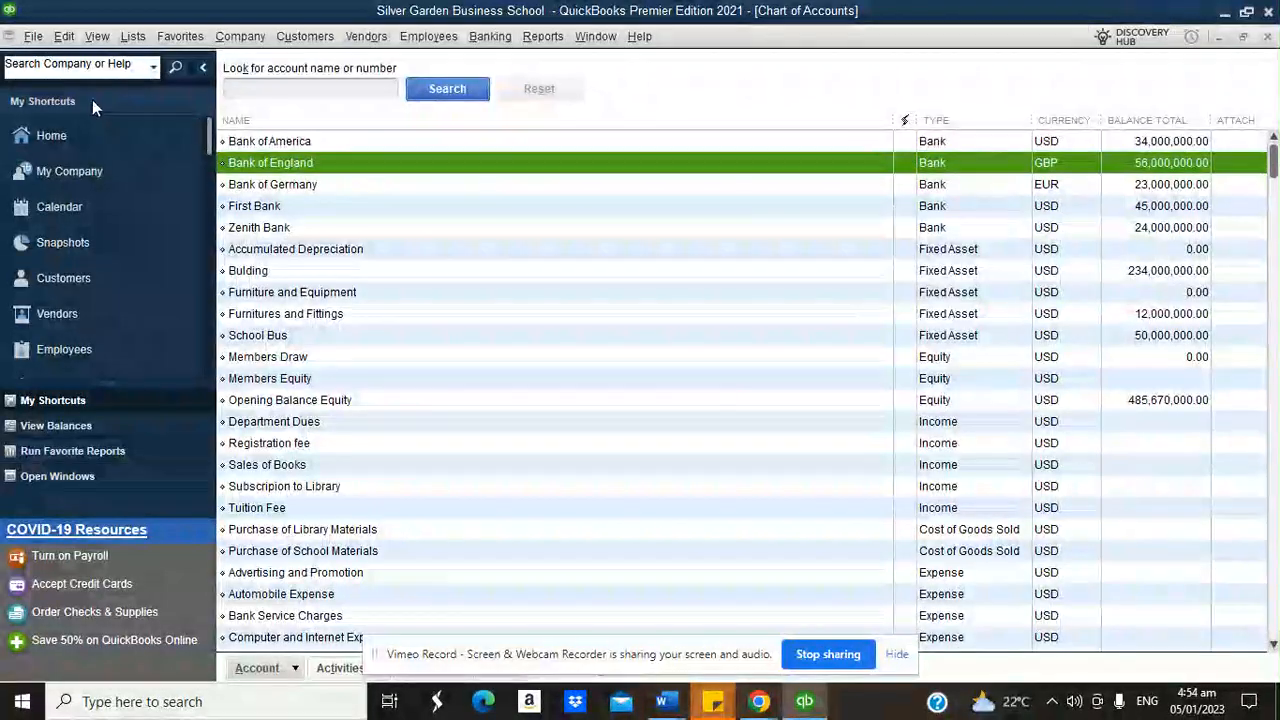
Step: Go to the home page and open the Customer Center
click(62, 138)
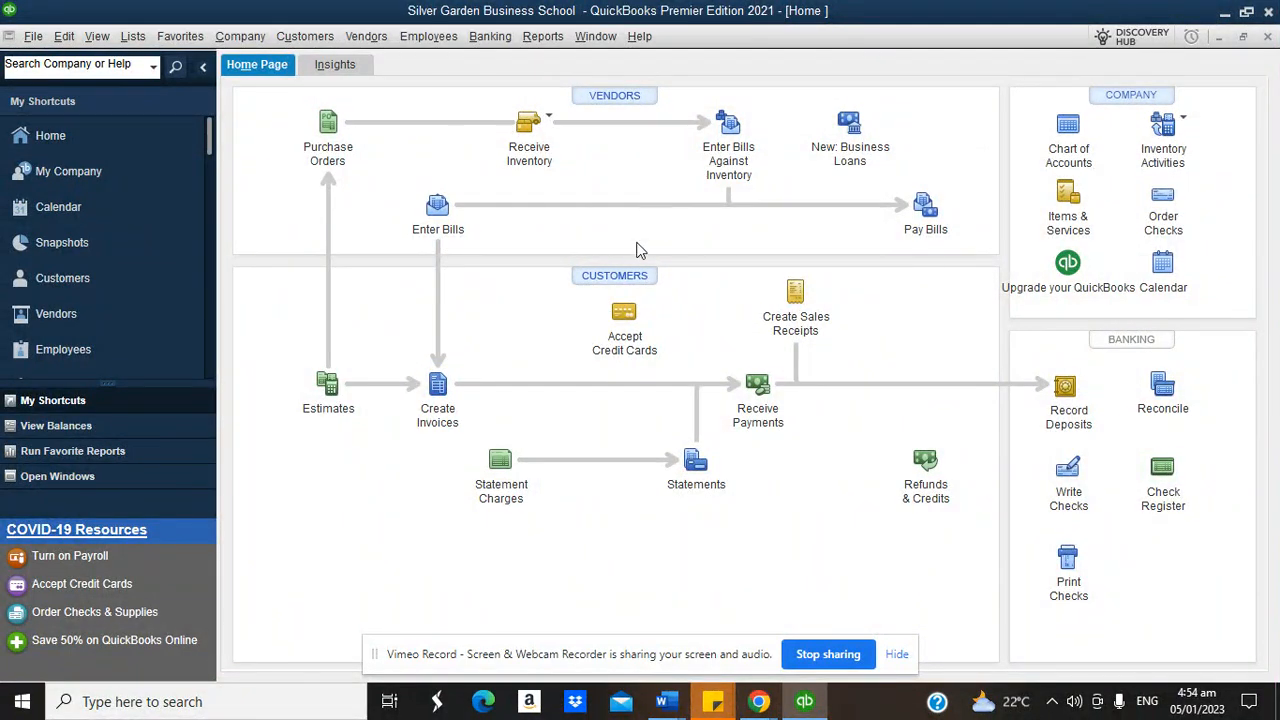
click(615, 277)
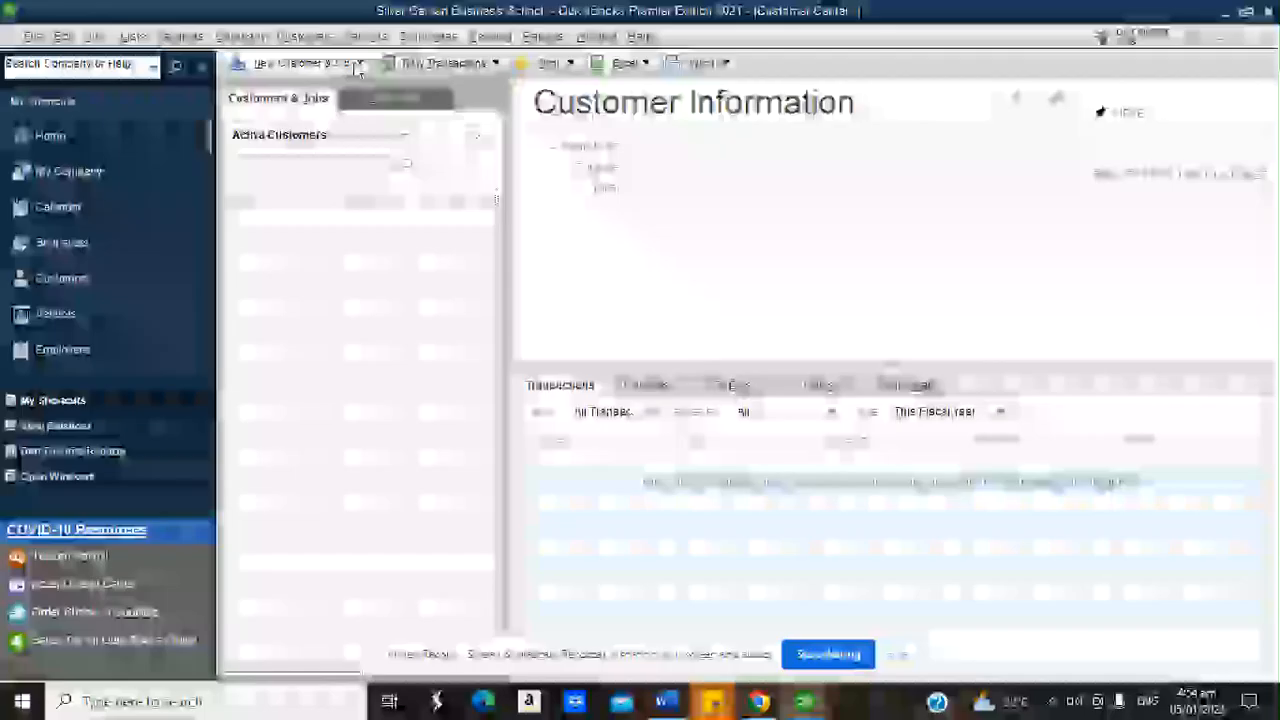
click(360, 62)
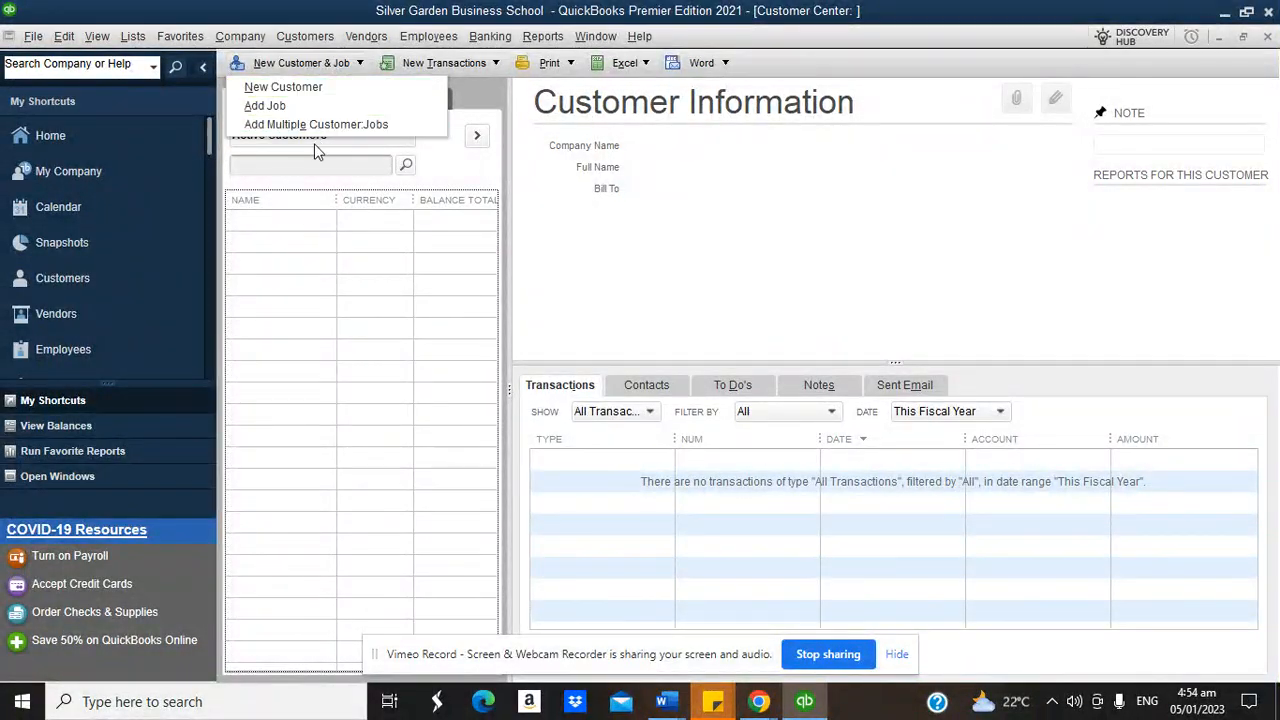
click(450, 176)
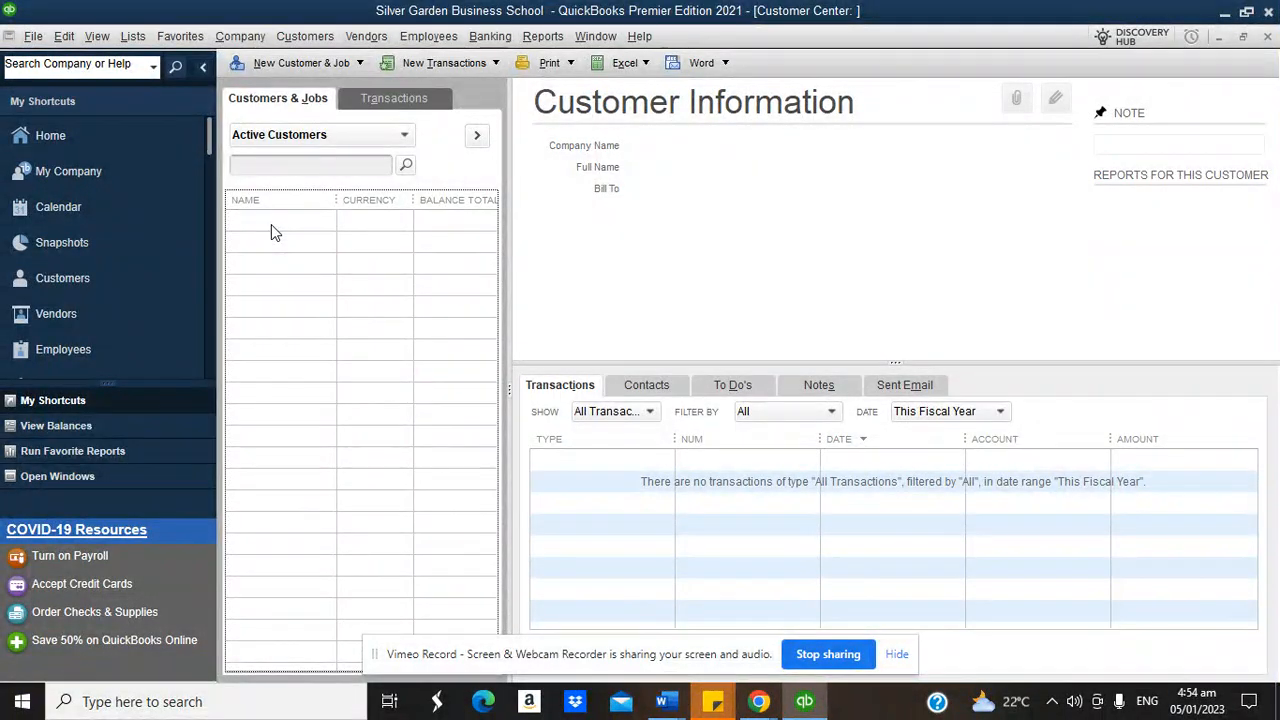
Step: Add a new customer named "MBA Program" to represent the student program, and save it
click(314, 63)
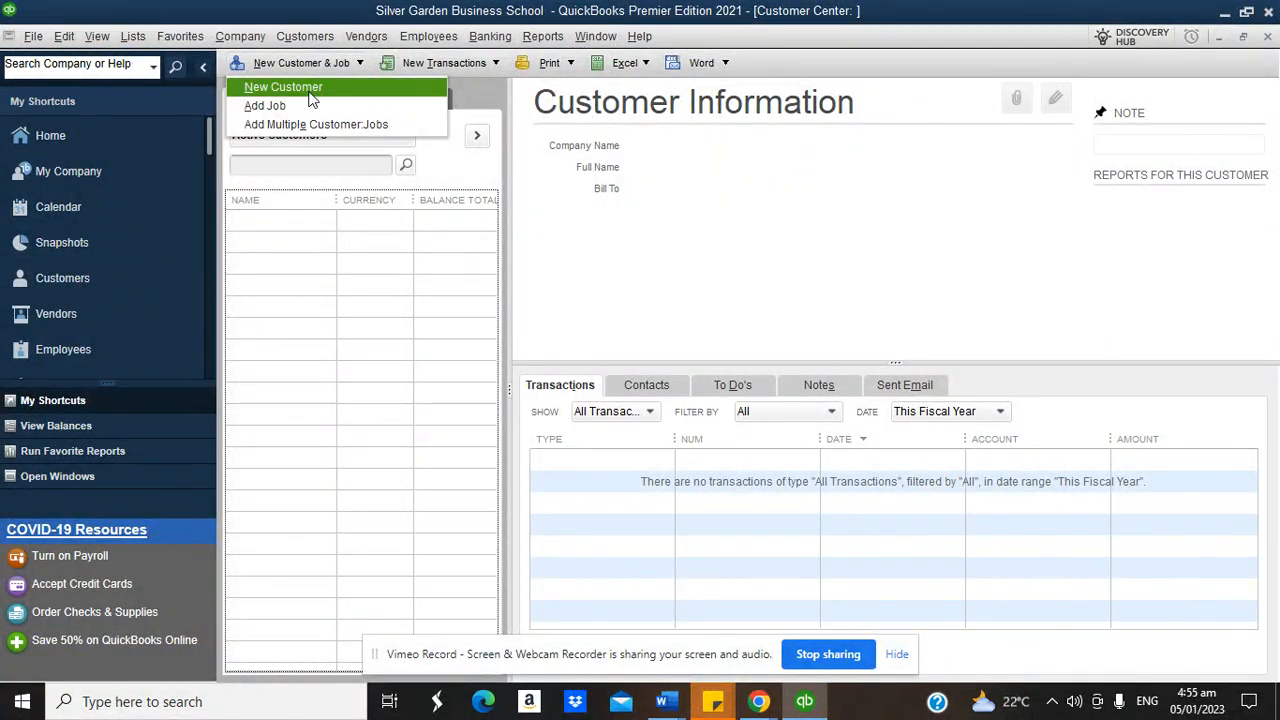
click(306, 88)
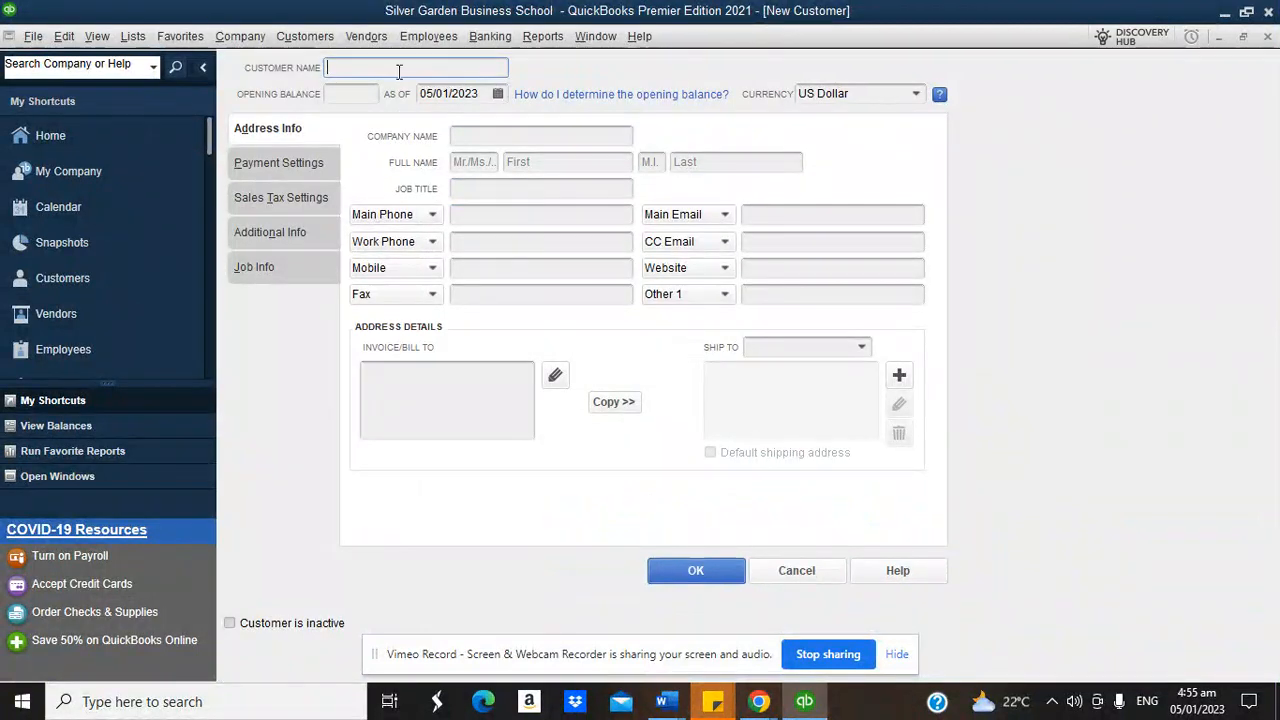
text(MBA P)
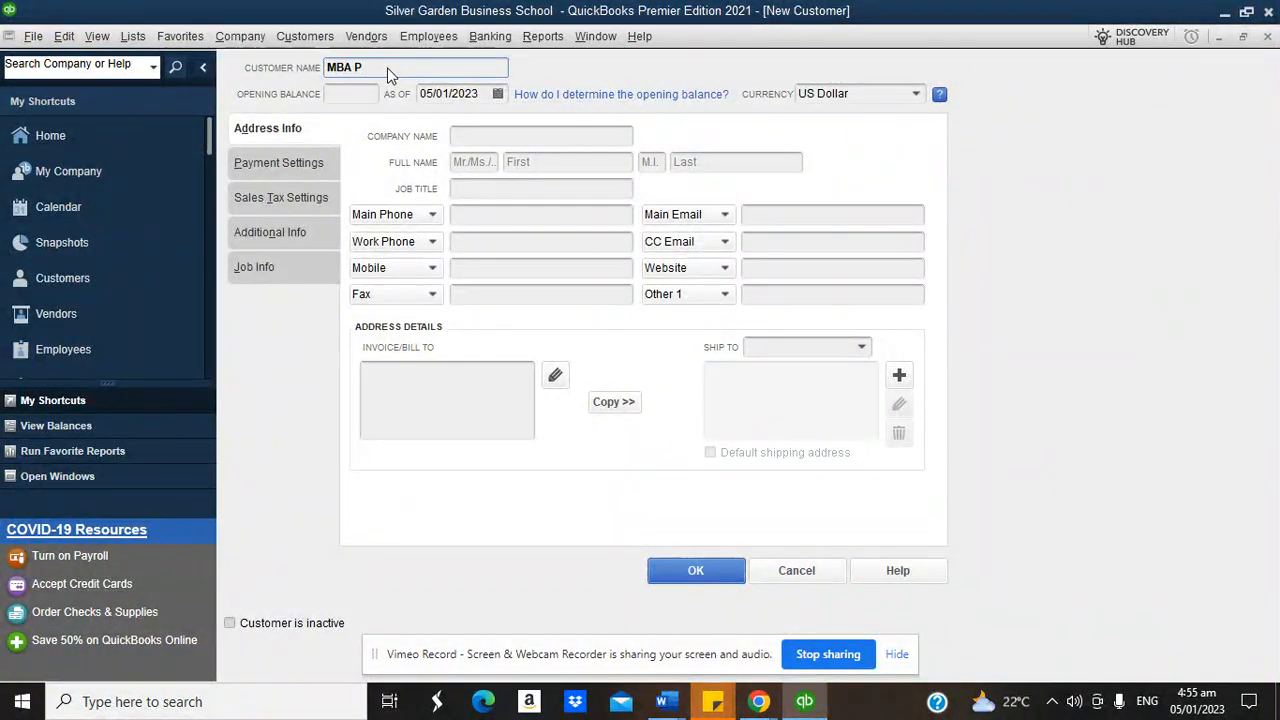
text(rogram)
click(723, 578)
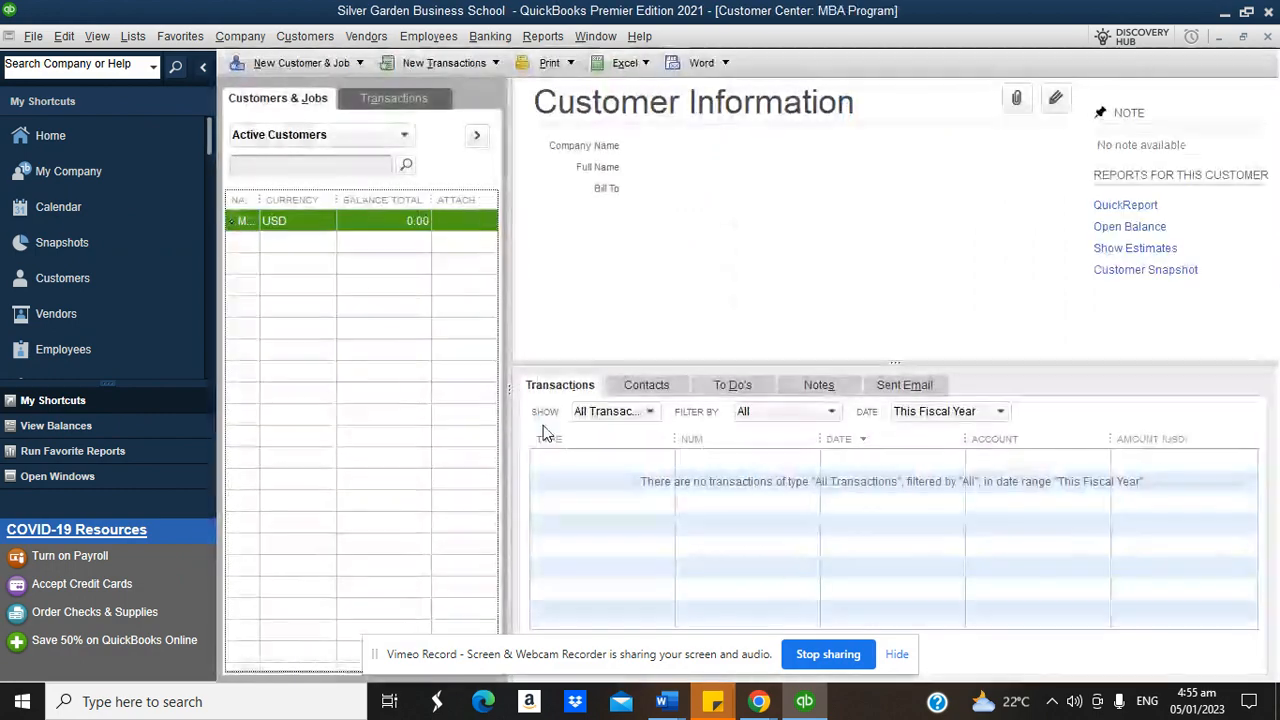
Step: Add a second new customer named "PHD Program" and save it
click(291, 62)
click(288, 86)
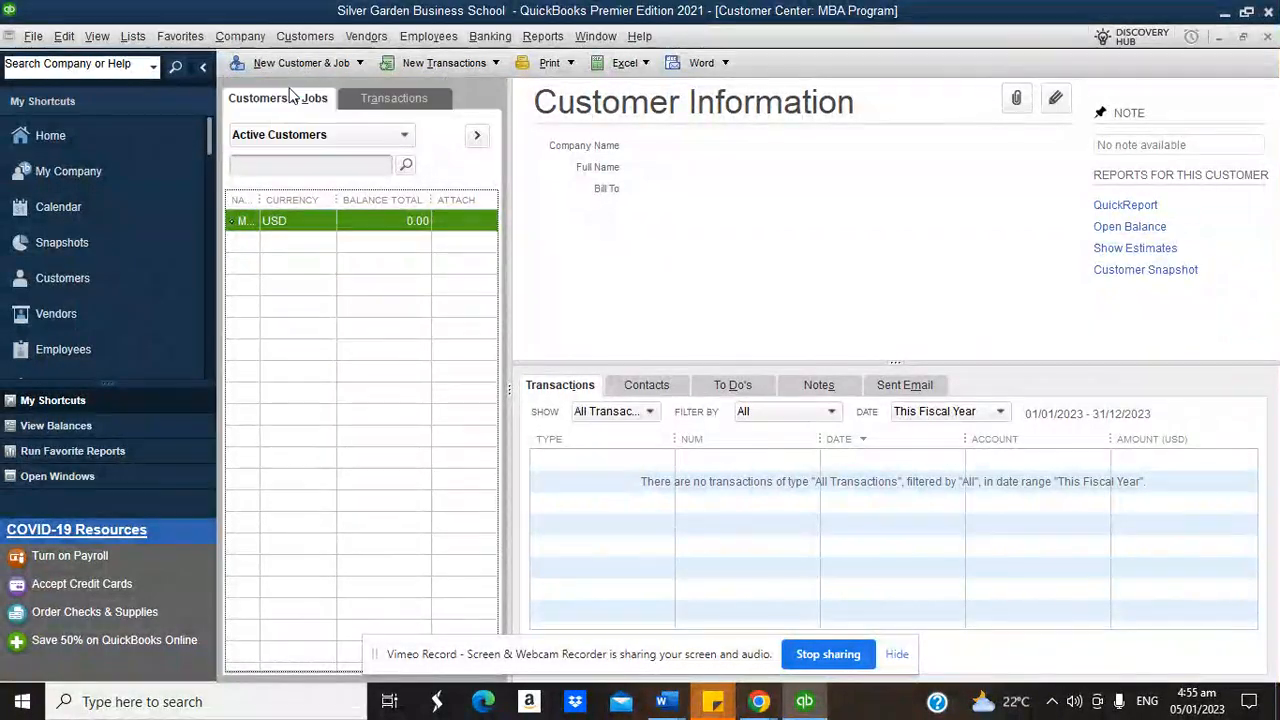
text(PH)
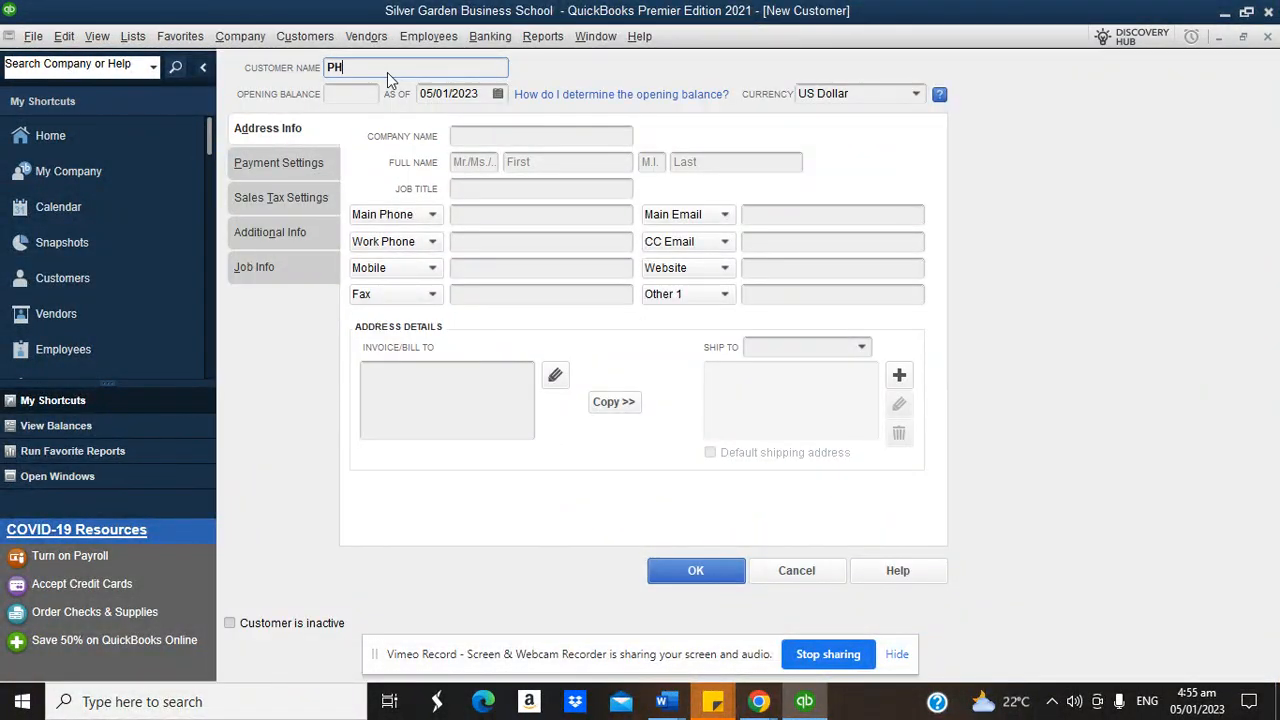
text(D Proh)
click(686, 584)
Step: Add a new customer named "Post-Graduate Program" and save it
click(317, 68)
click(313, 88)
text(Post )
text(Graduate Program)
click(693, 571)
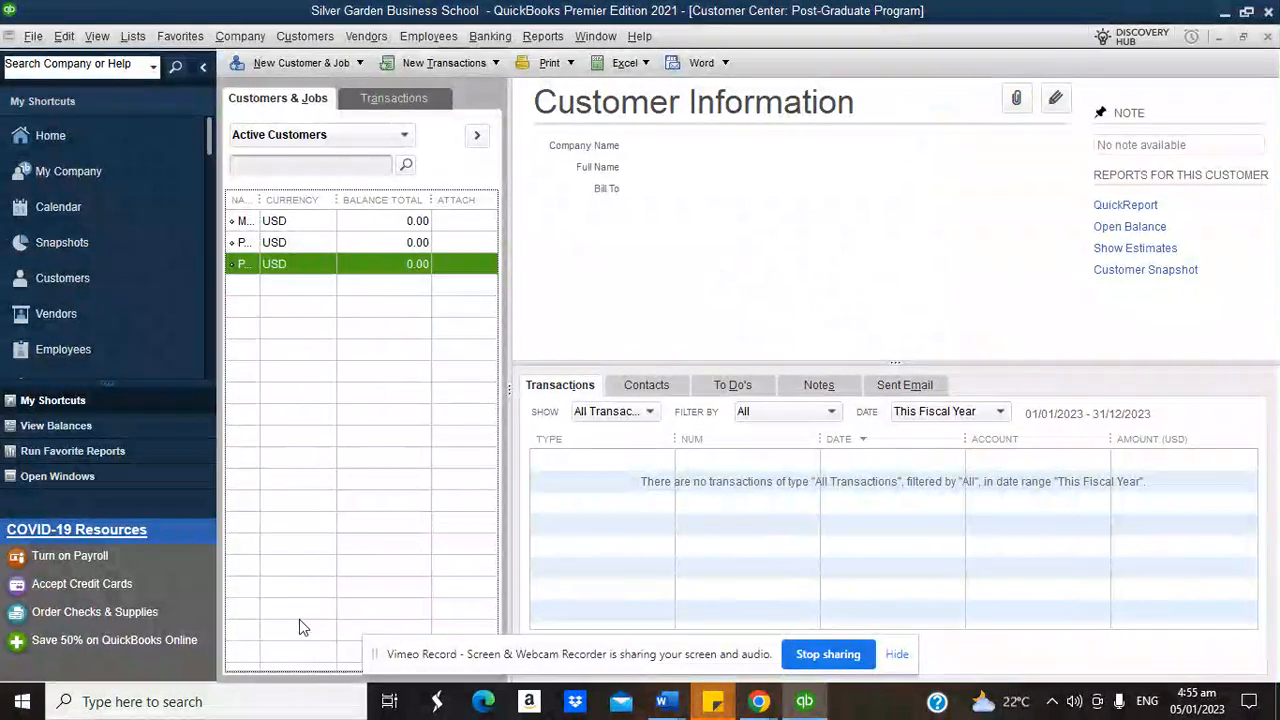
Step: Add a new customer named "Executive Program", save it, and widen the Name column of the customer list
click(298, 68)
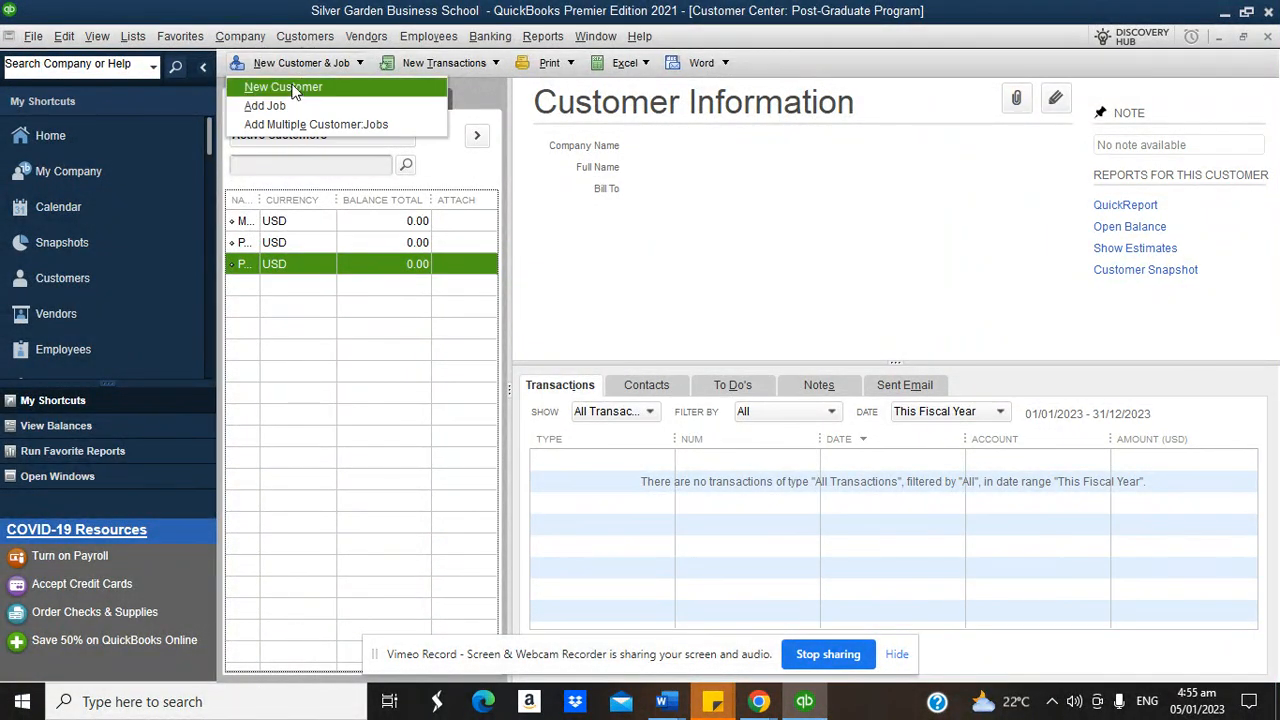
click(296, 87)
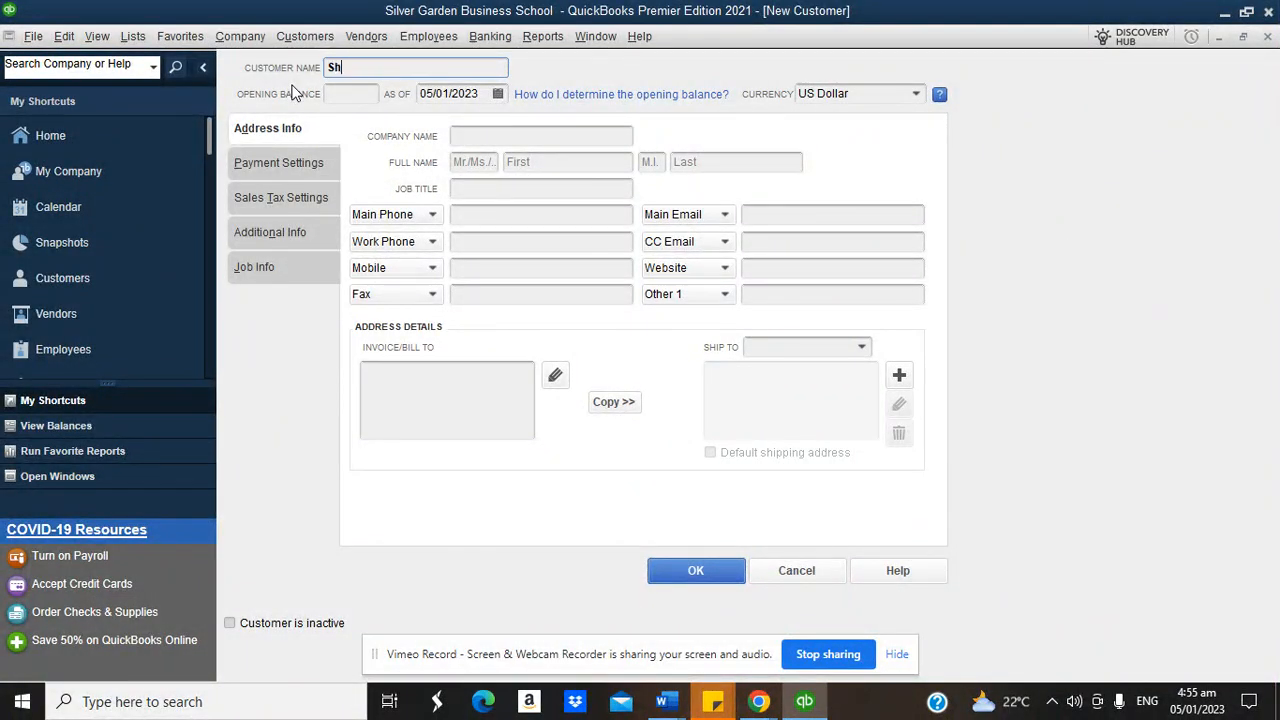
text(Short Cours)
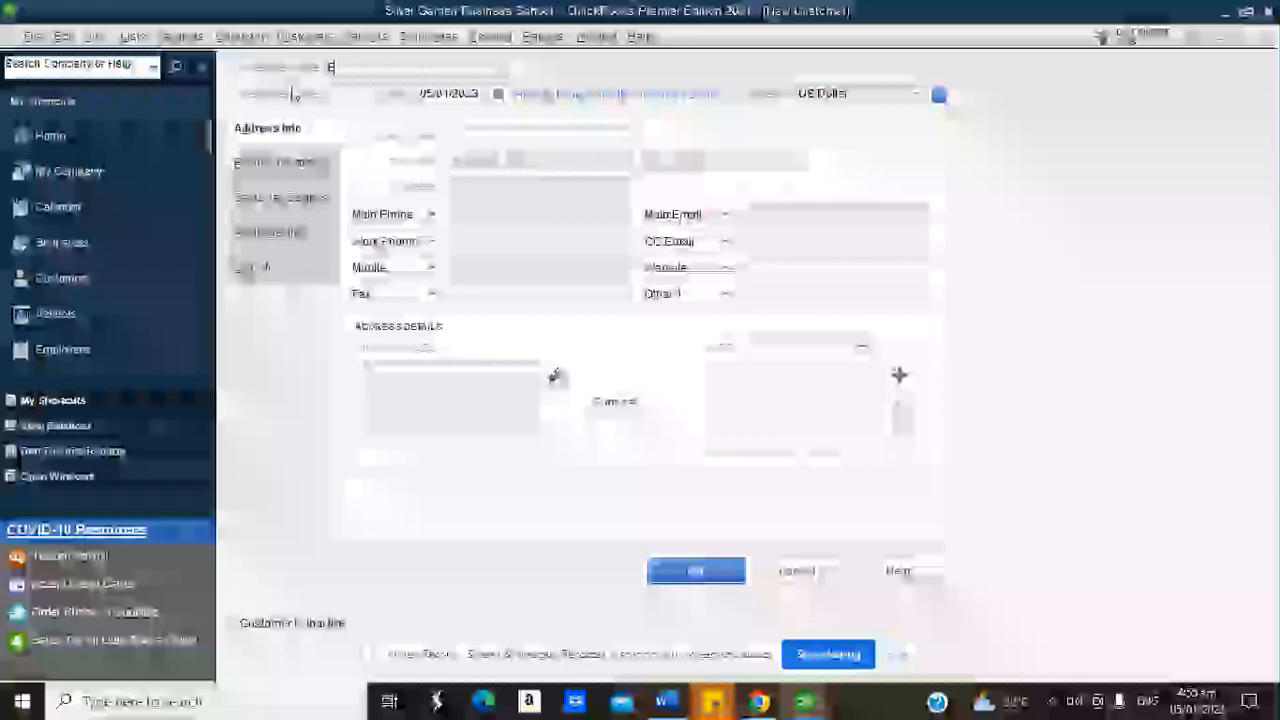
text(Execu)
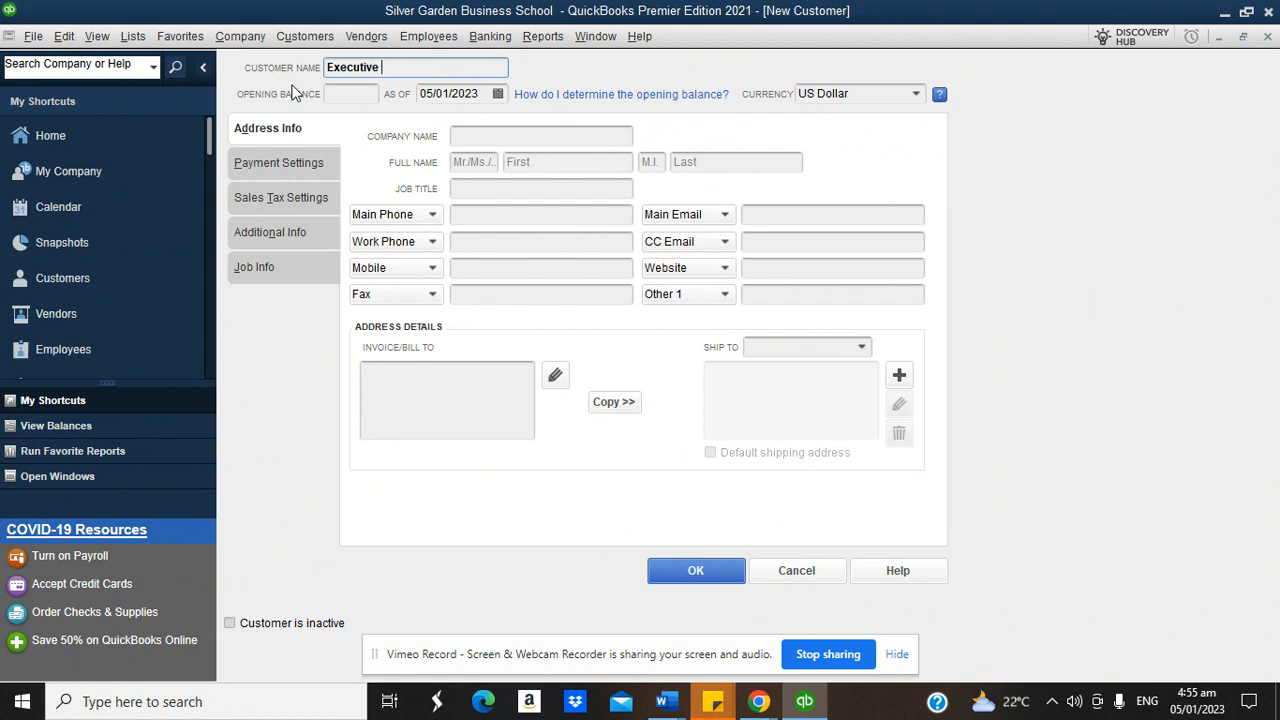
text(tive Program)
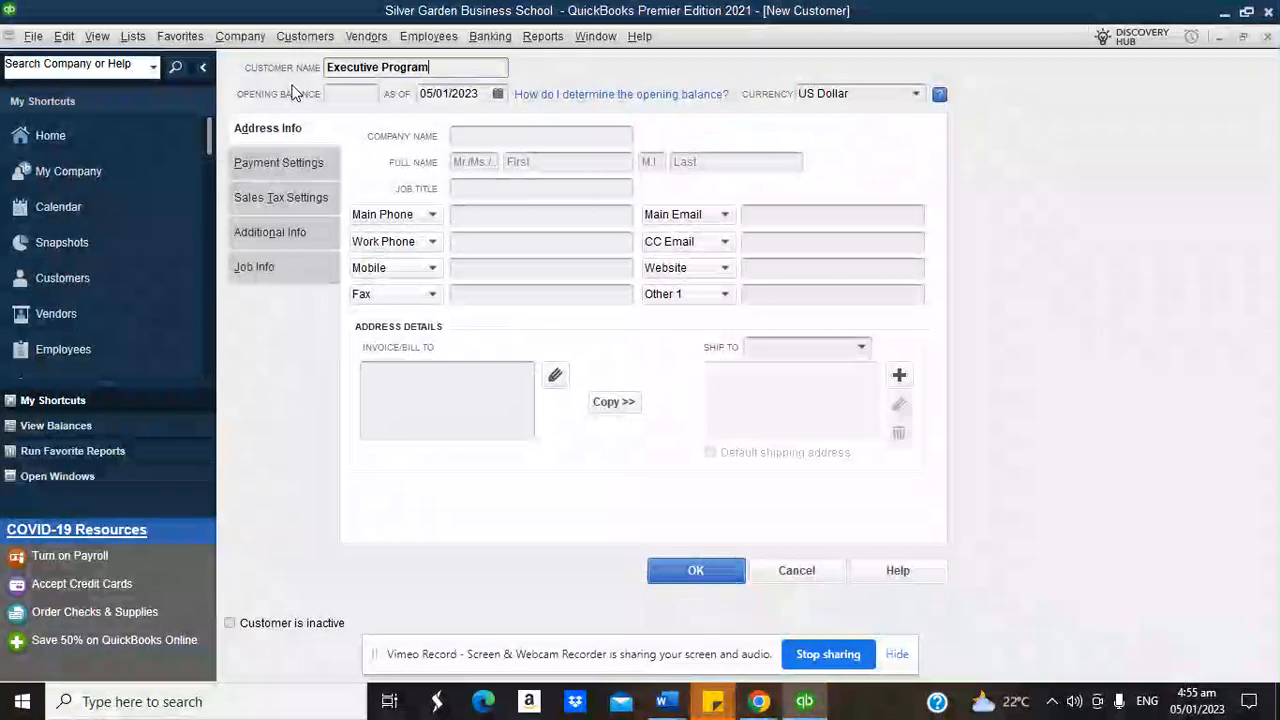
click(697, 572)
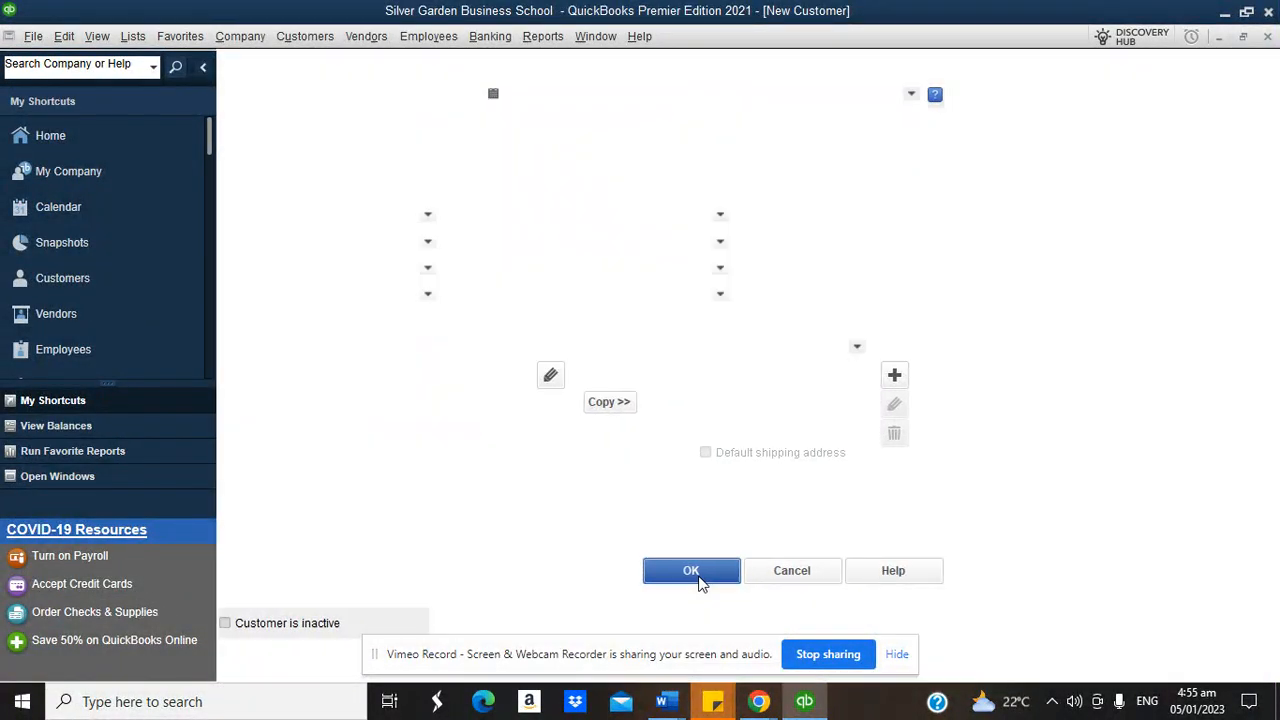
drag(266, 198, 381, 204)
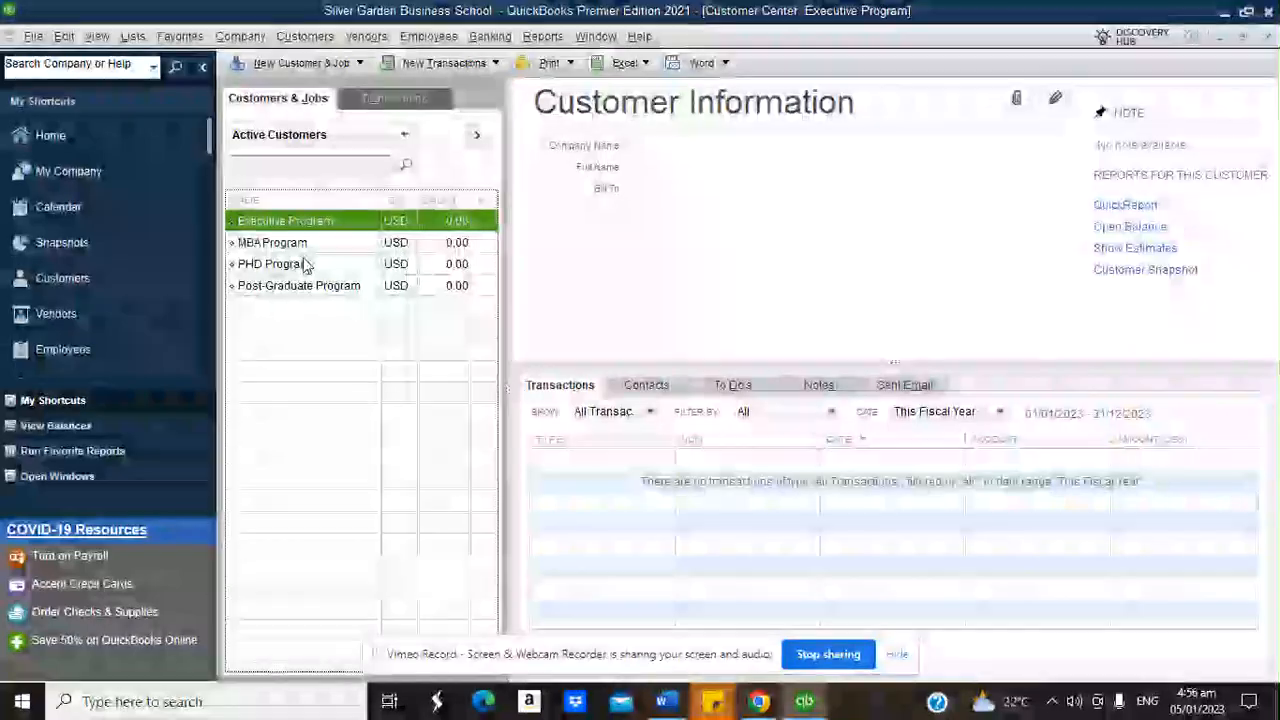
Step: Add a job with the student's full name under the MBA Program customer, and widen the list's Name column
click(294, 64)
click(265, 106)
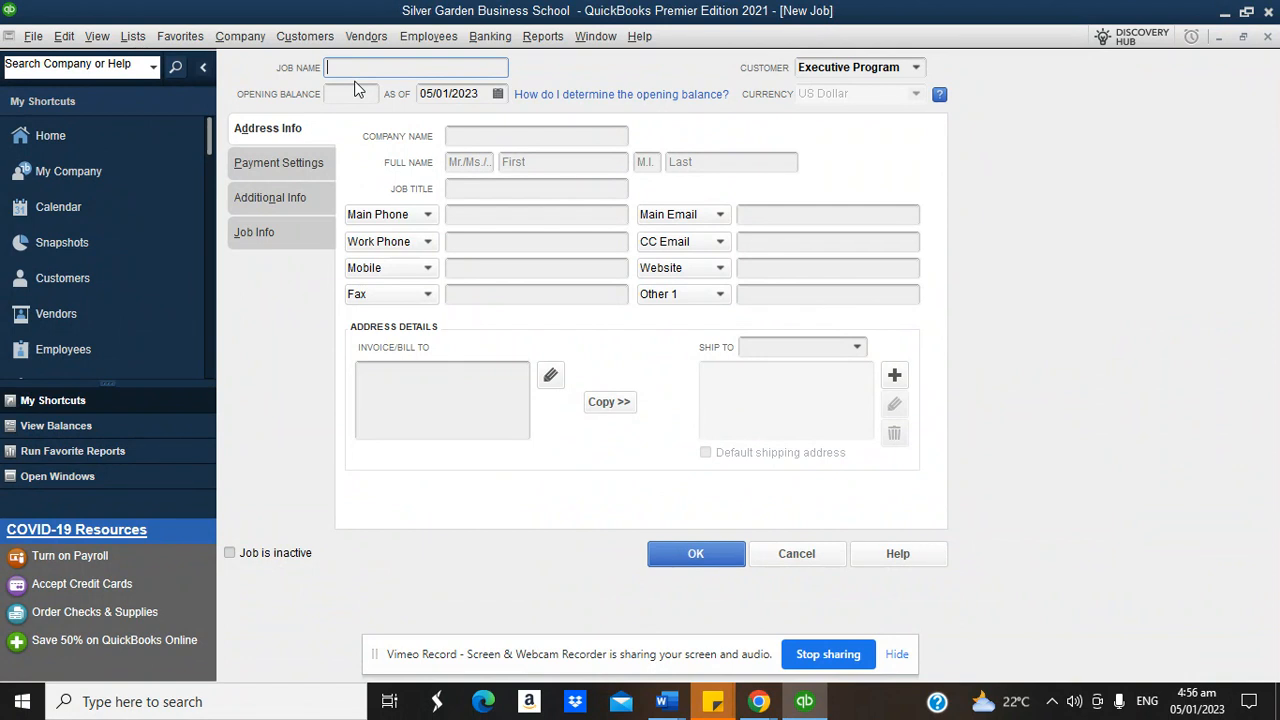
text(Mr Jude Stone)
click(916, 67)
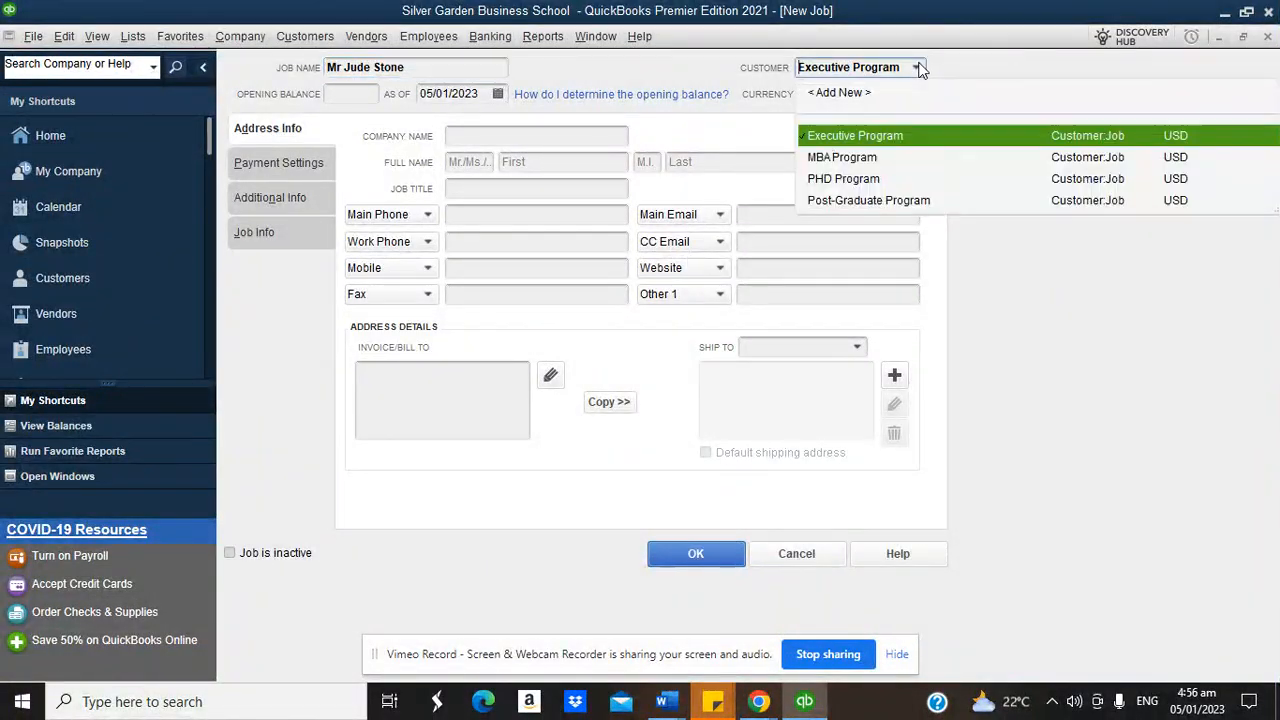
click(842, 158)
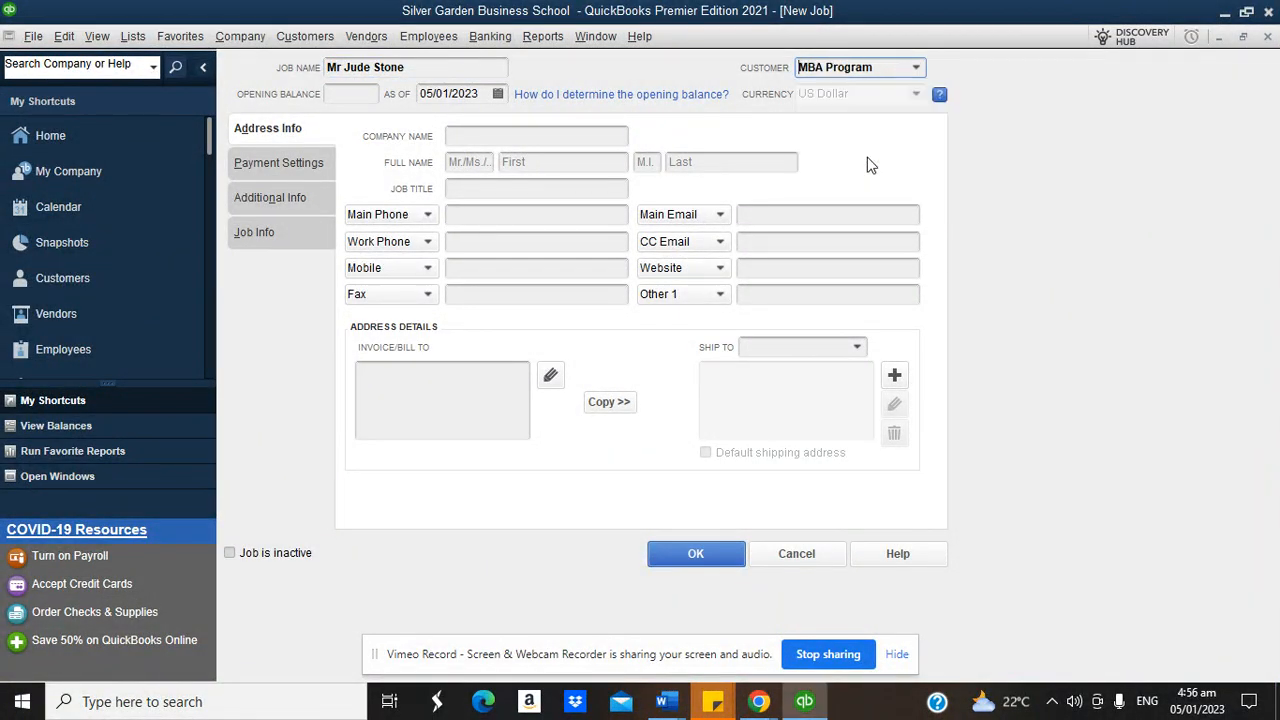
click(695, 557)
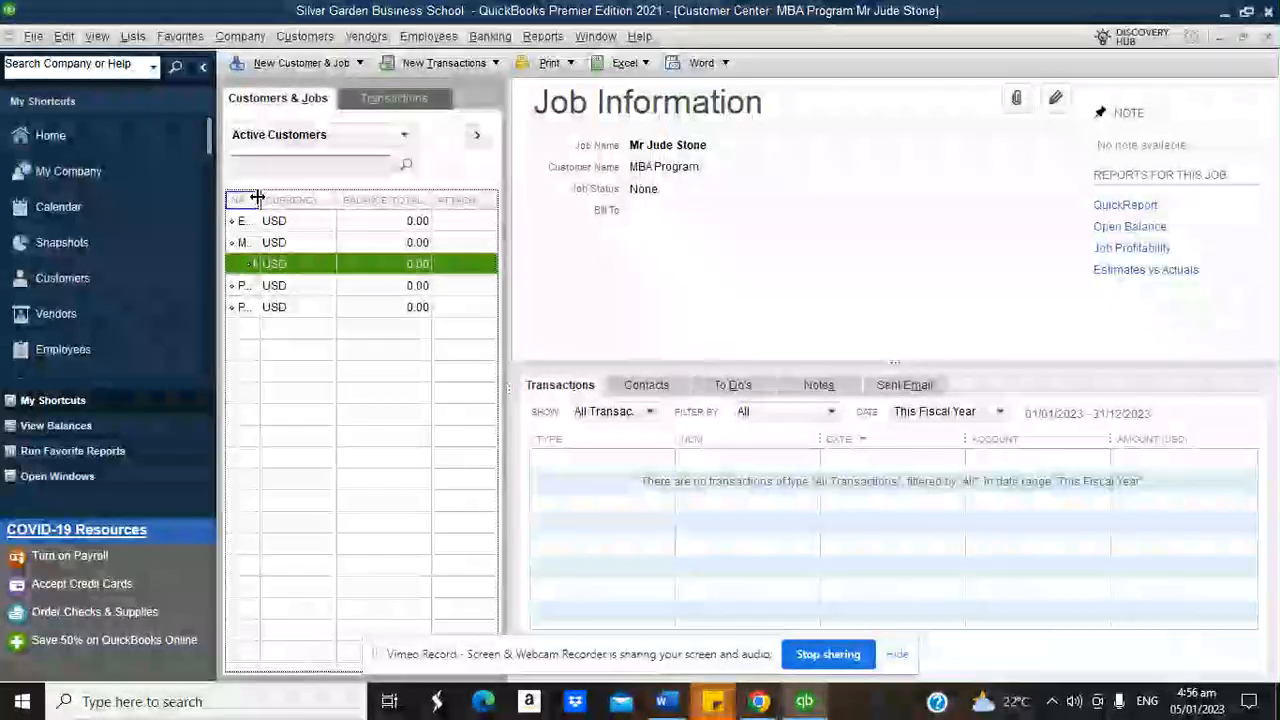
drag(257, 200, 384, 200)
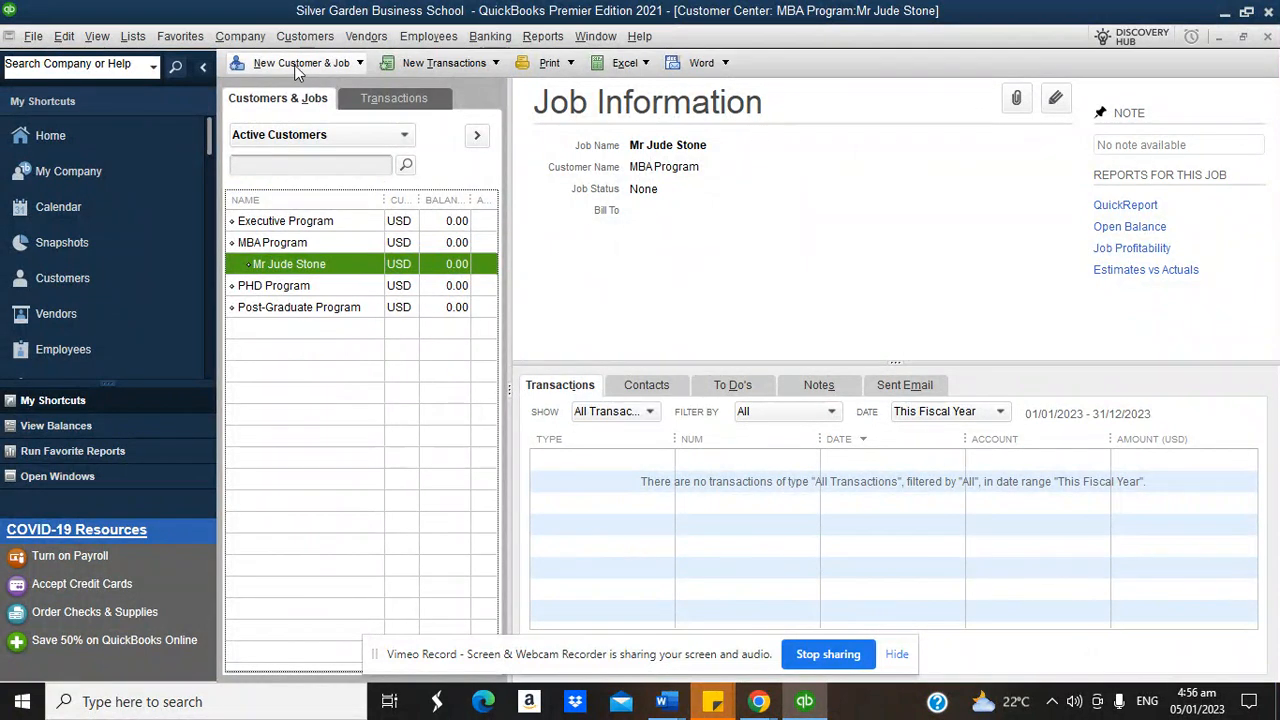
Step: Add a job with a second student's full name directly under MBA Program, and expand the customer list to full width
click(296, 63)
click(290, 104)
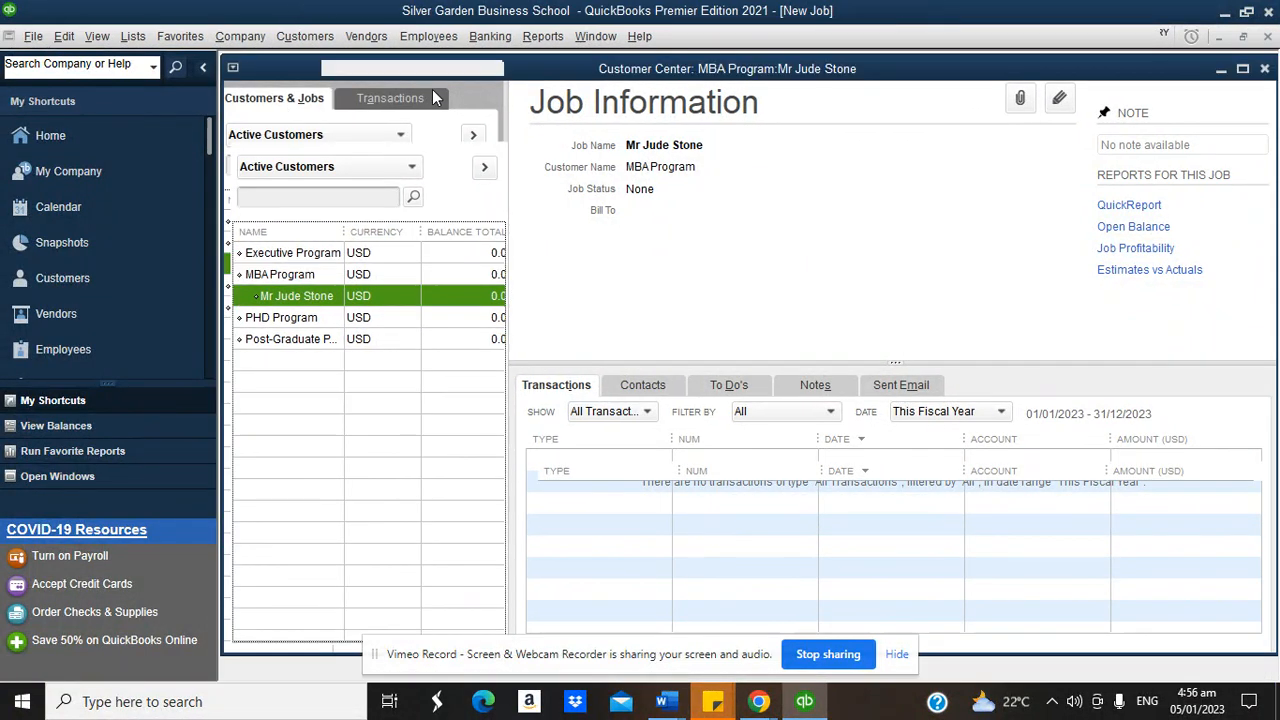
text(Mr)
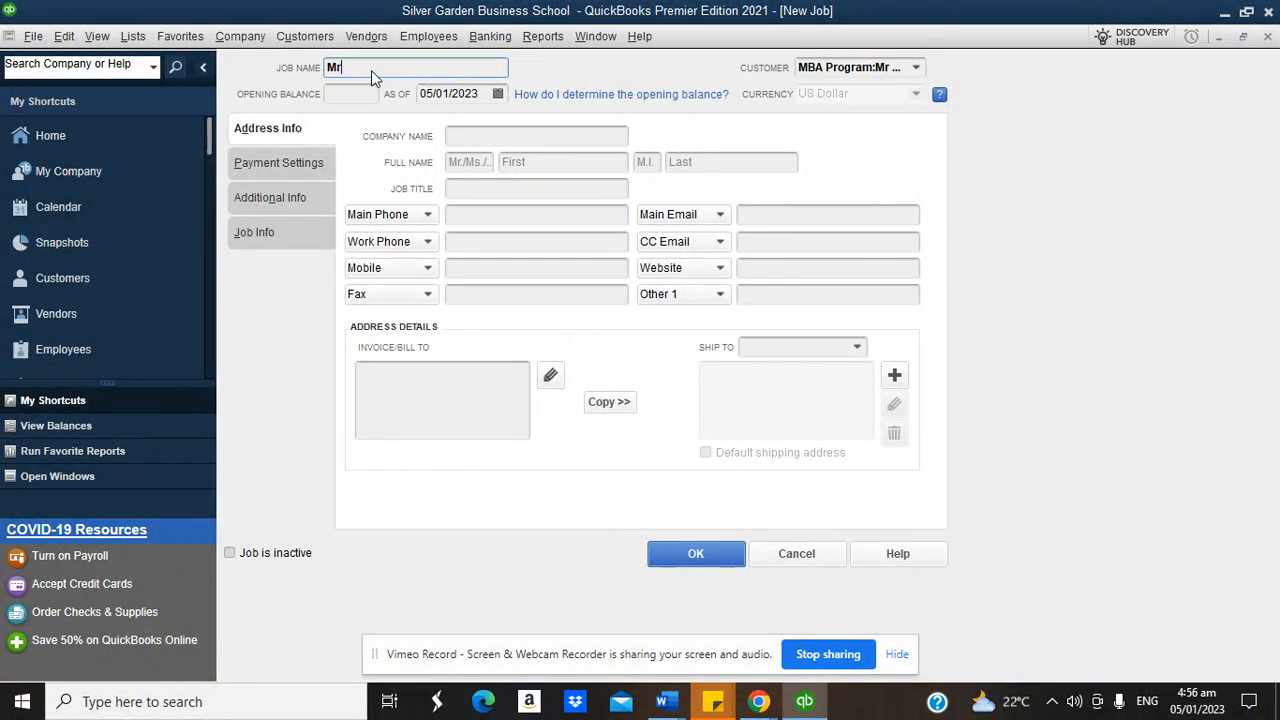
text(s Mary Juliet)
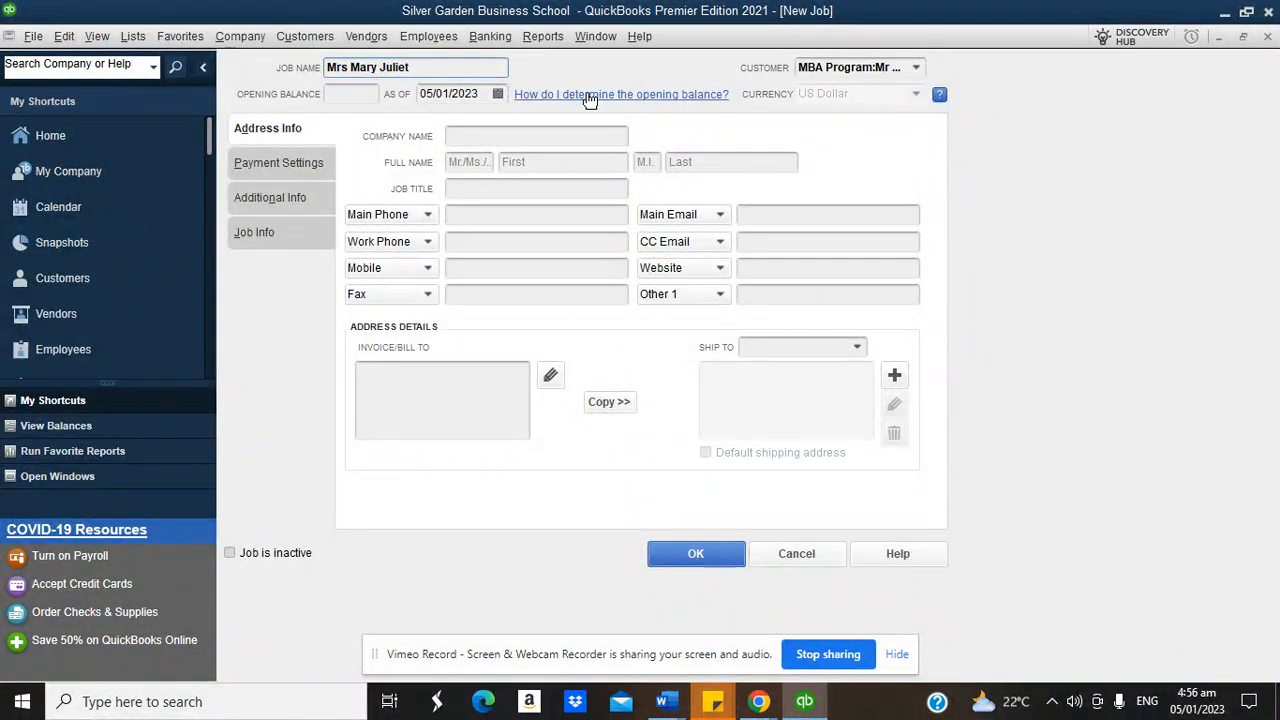
click(914, 68)
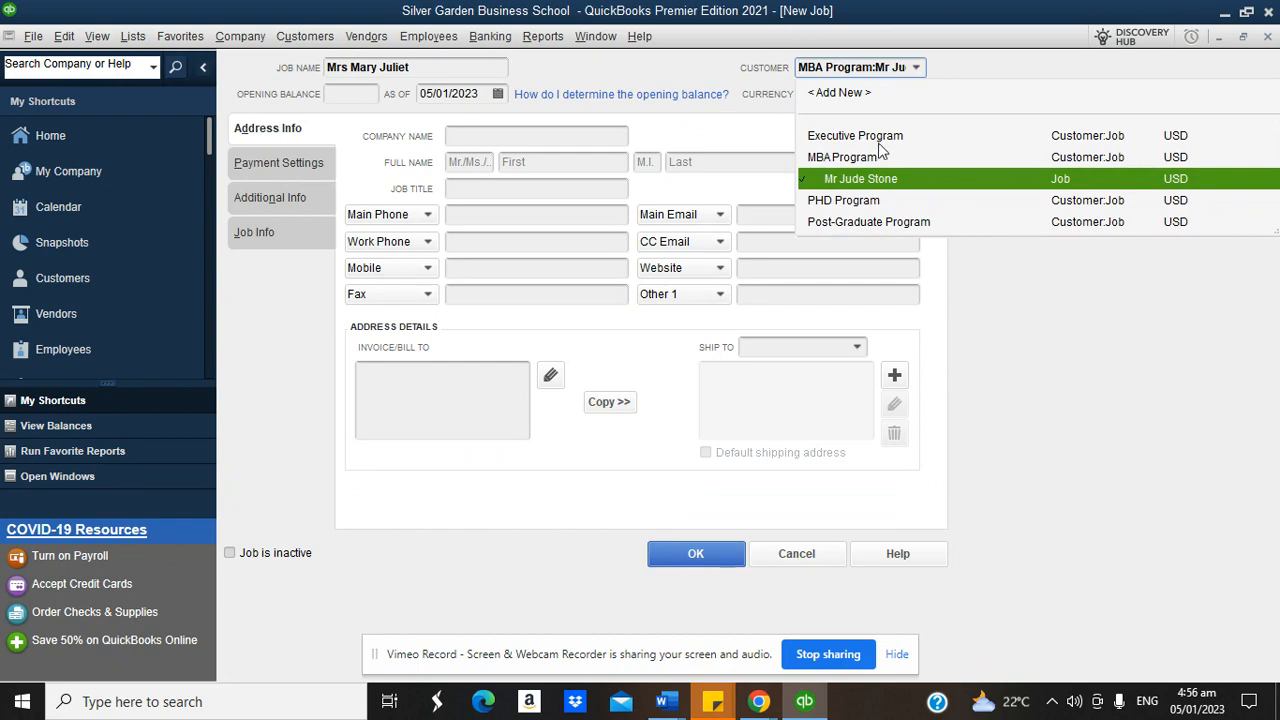
click(829, 149)
click(697, 556)
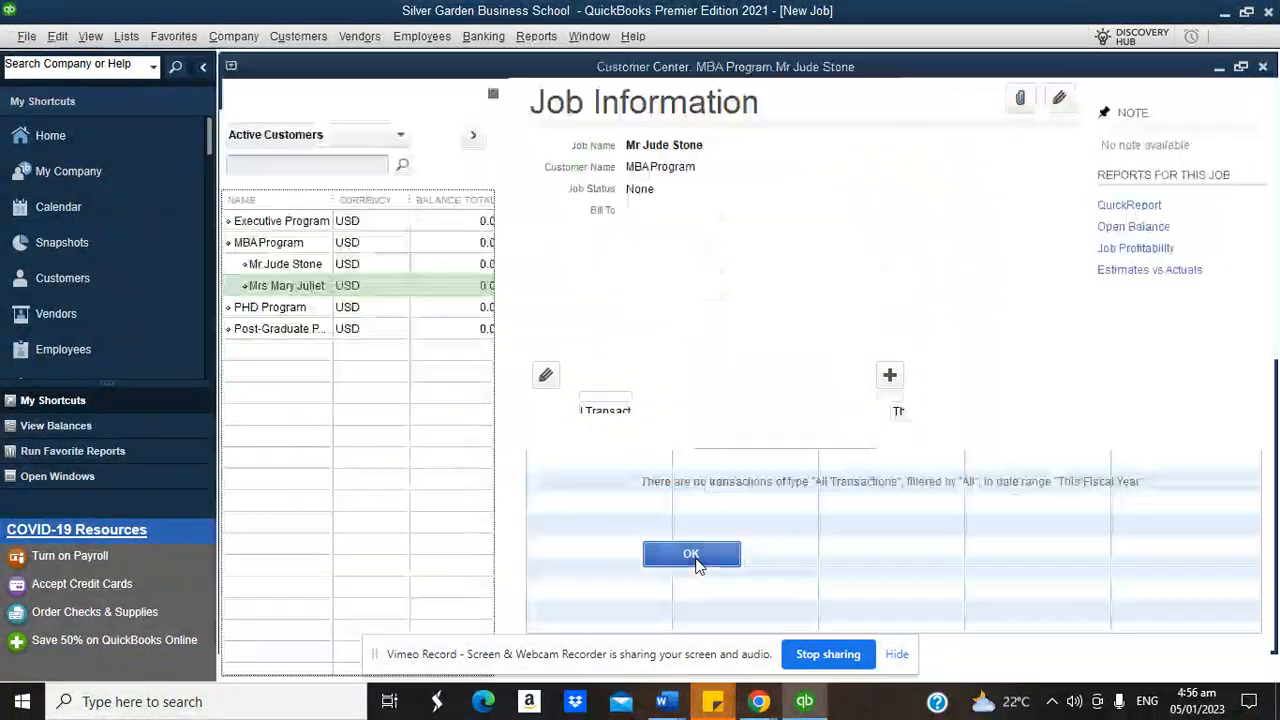
drag(259, 200, 345, 200)
click(477, 139)
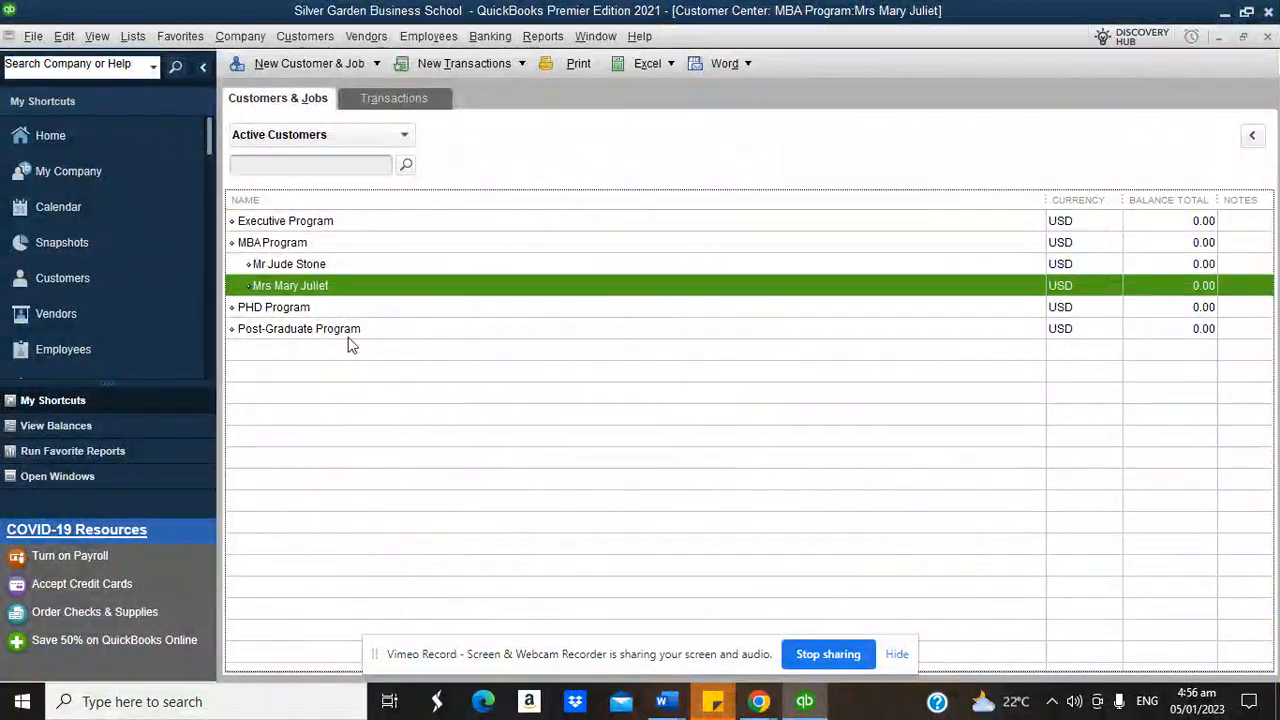
Step: Add a job with the student's full name, including the title Mr, under the Executive Program customer and save it
click(323, 65)
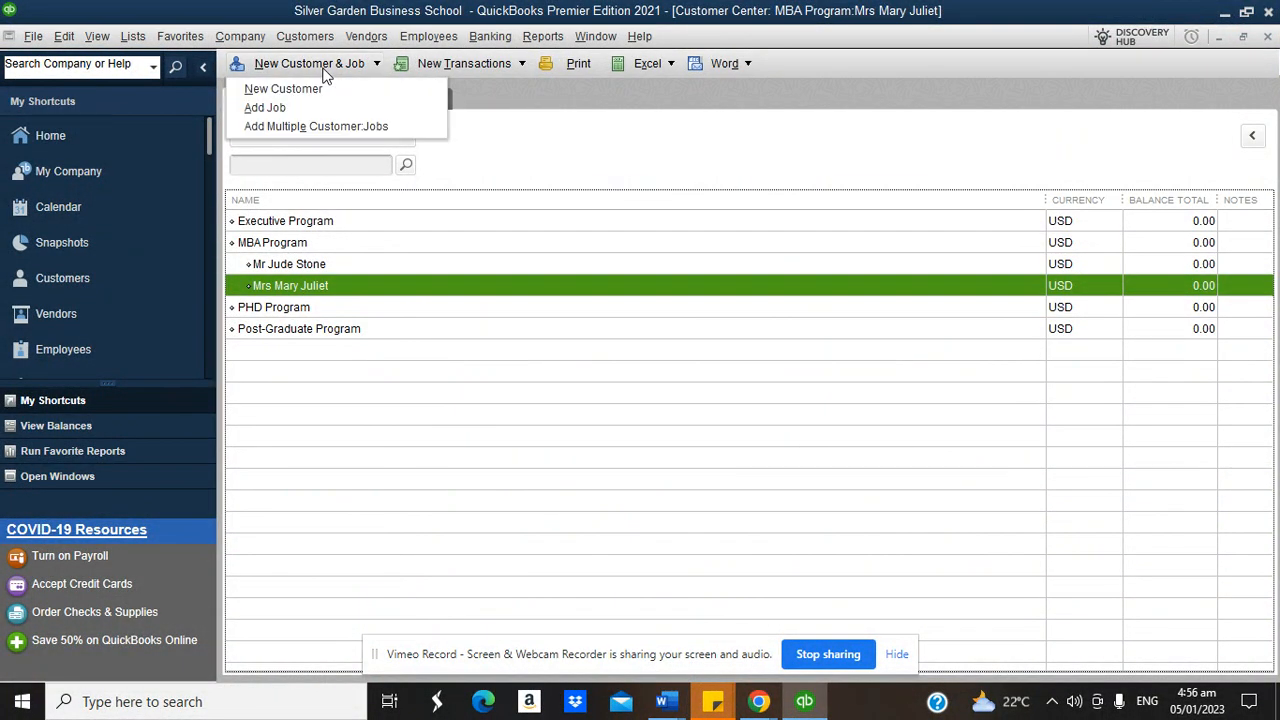
click(311, 107)
text(Mr Daniel Smith)
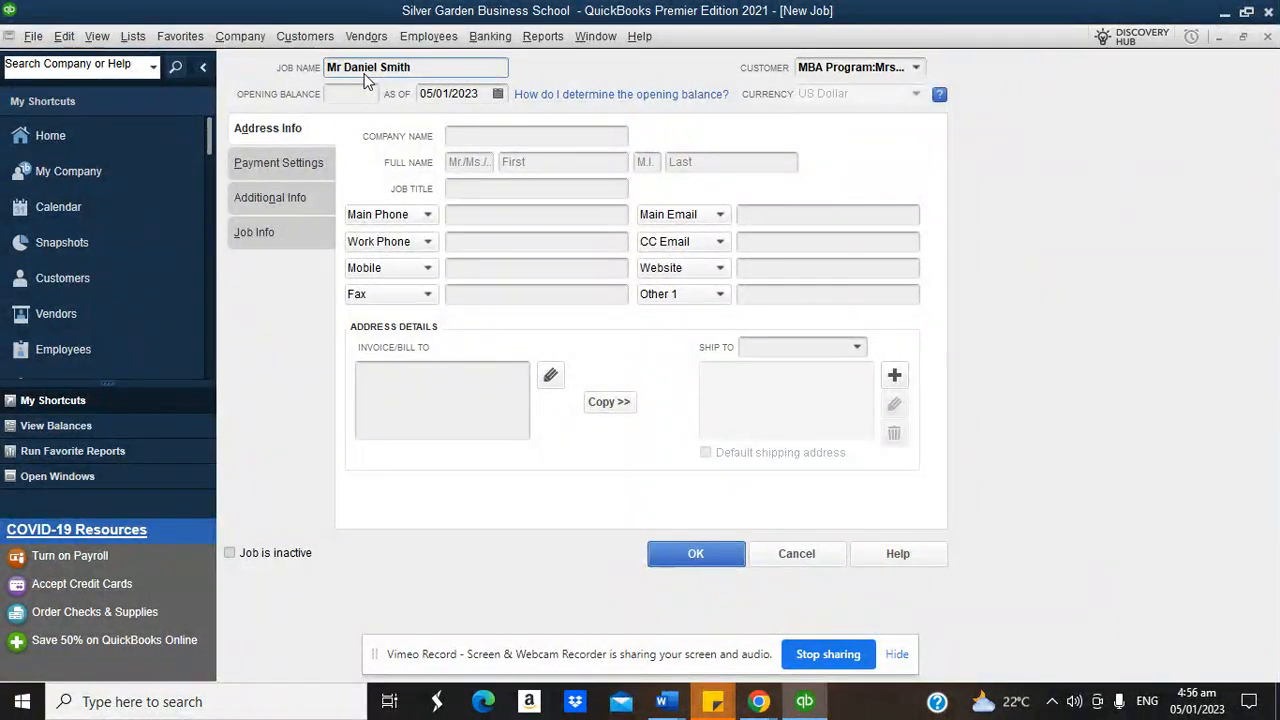
click(915, 67)
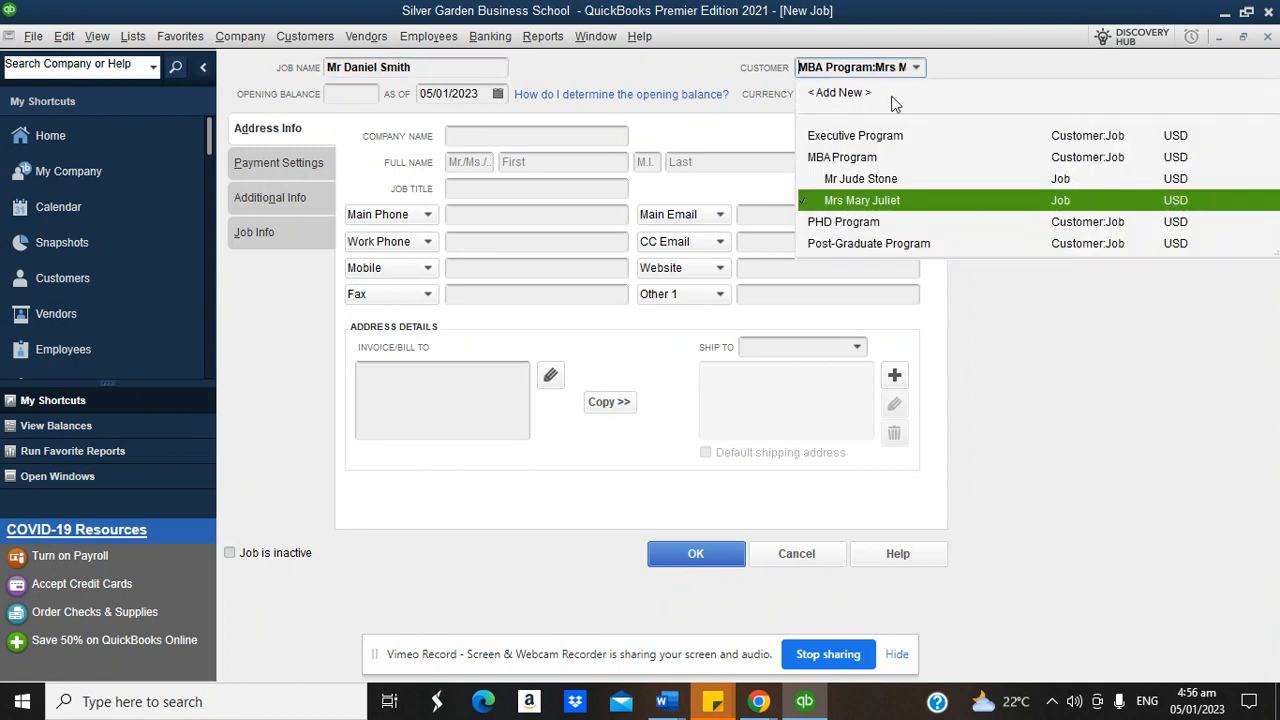
click(855, 137)
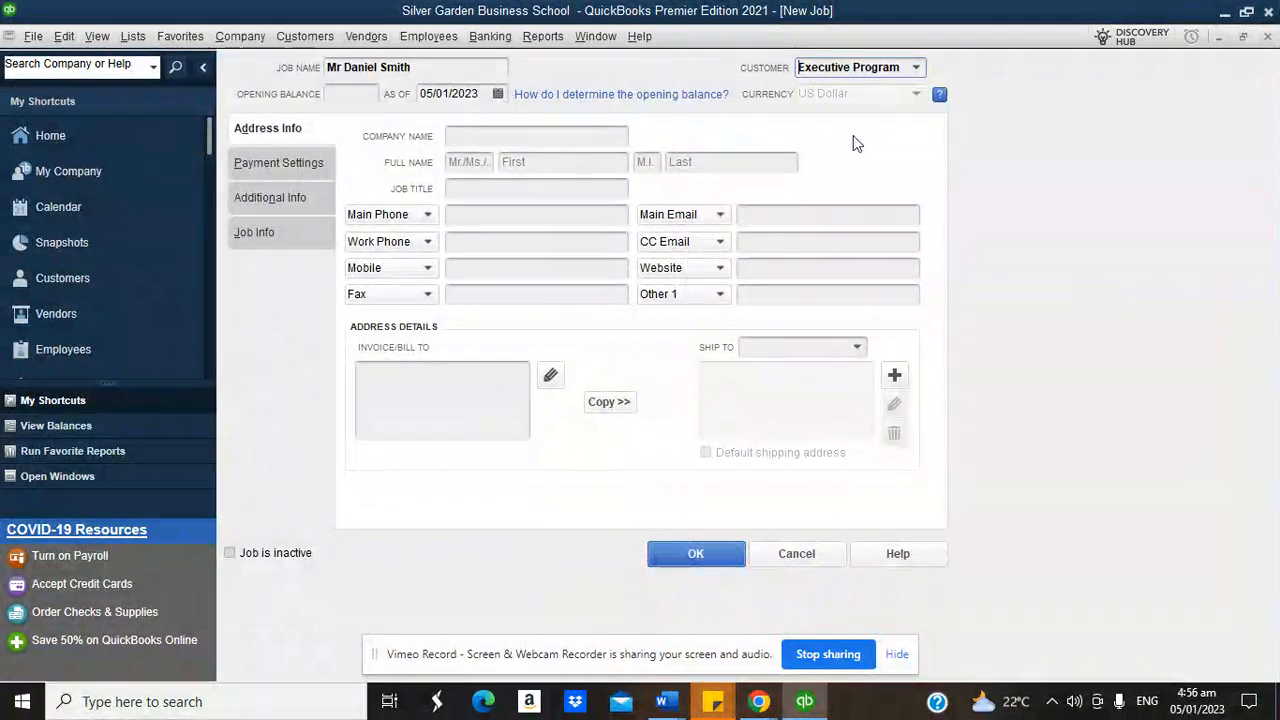
click(695, 554)
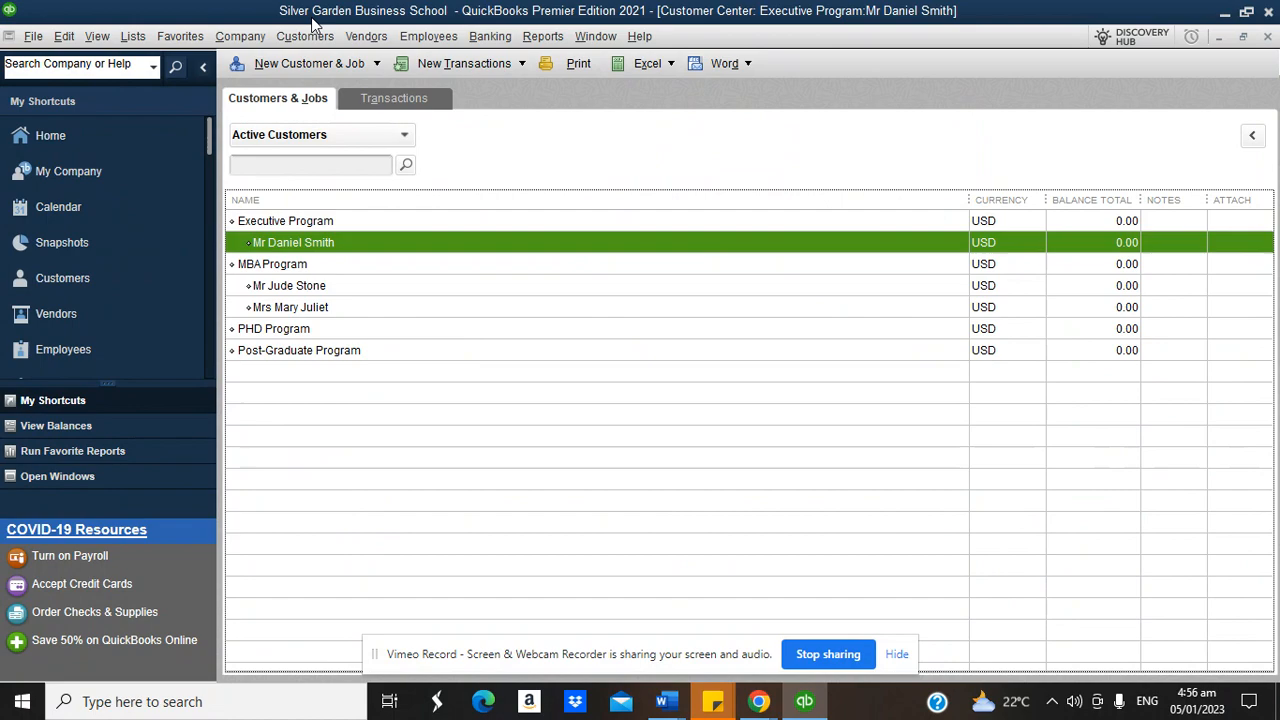
Step: Add a second student's full name as a job directly under Executive Program and save it
click(300, 64)
click(304, 107)
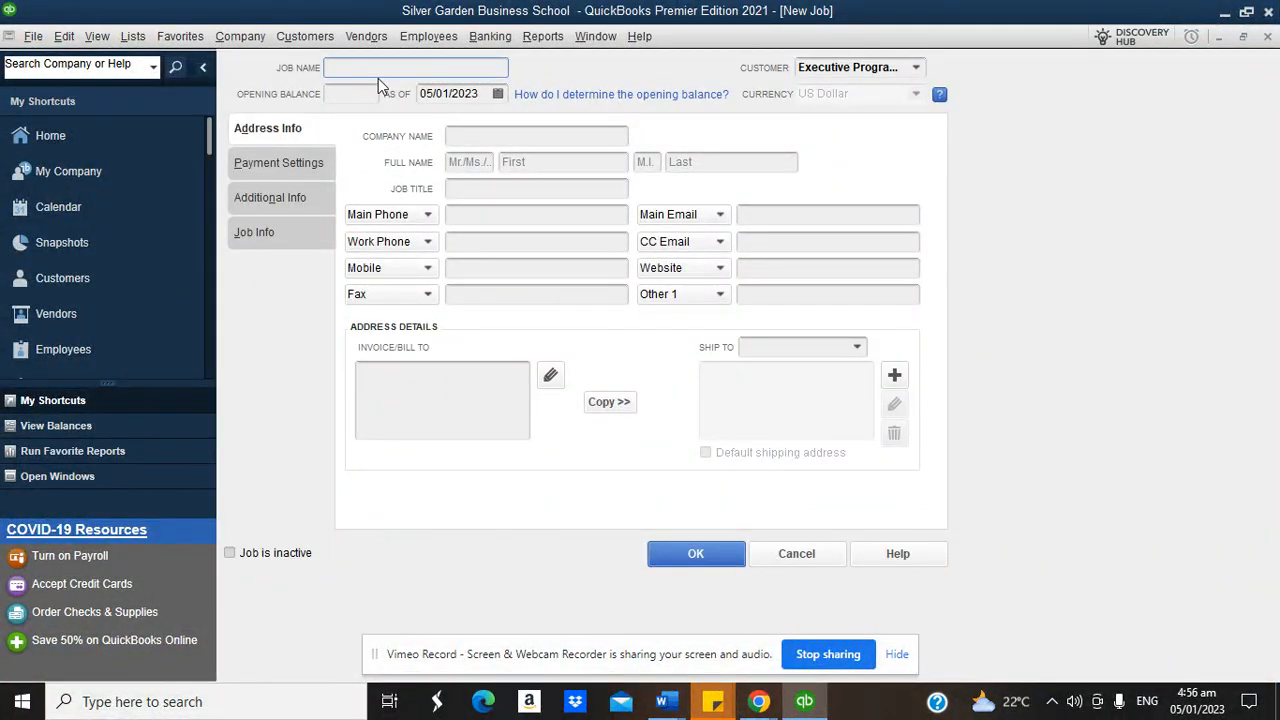
text(Victory Victoria)
click(916, 67)
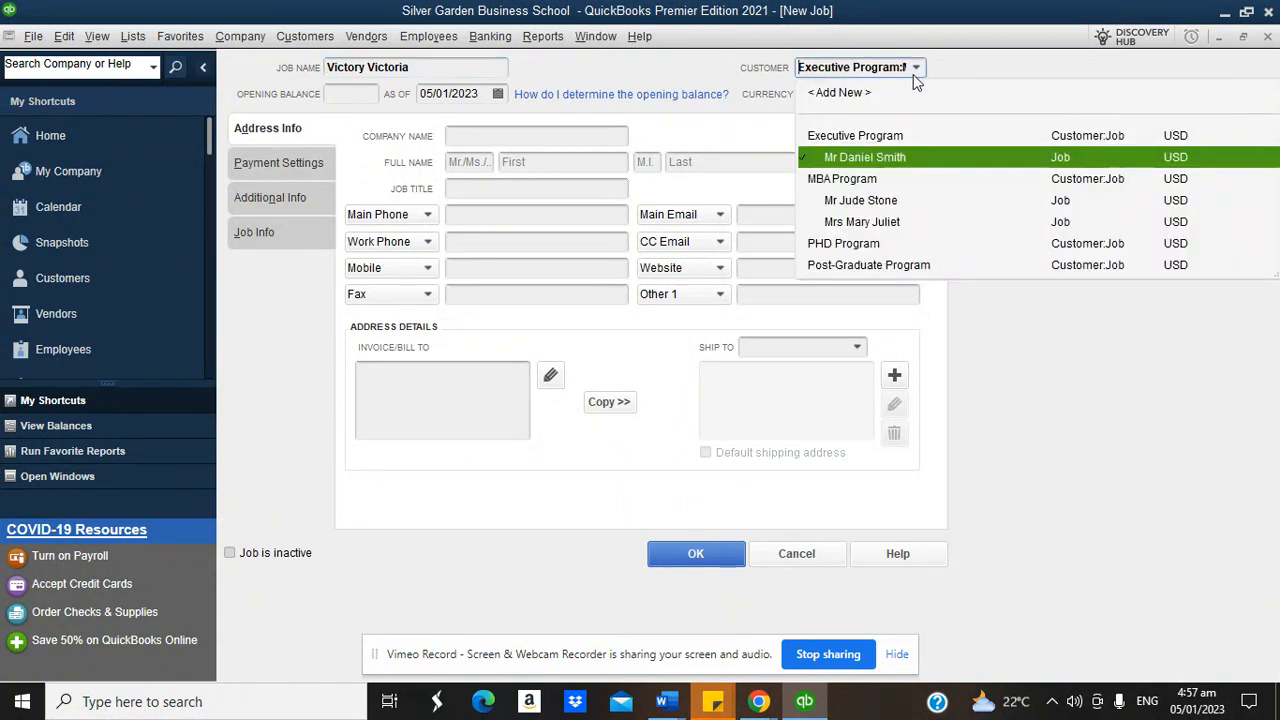
click(862, 131)
click(699, 549)
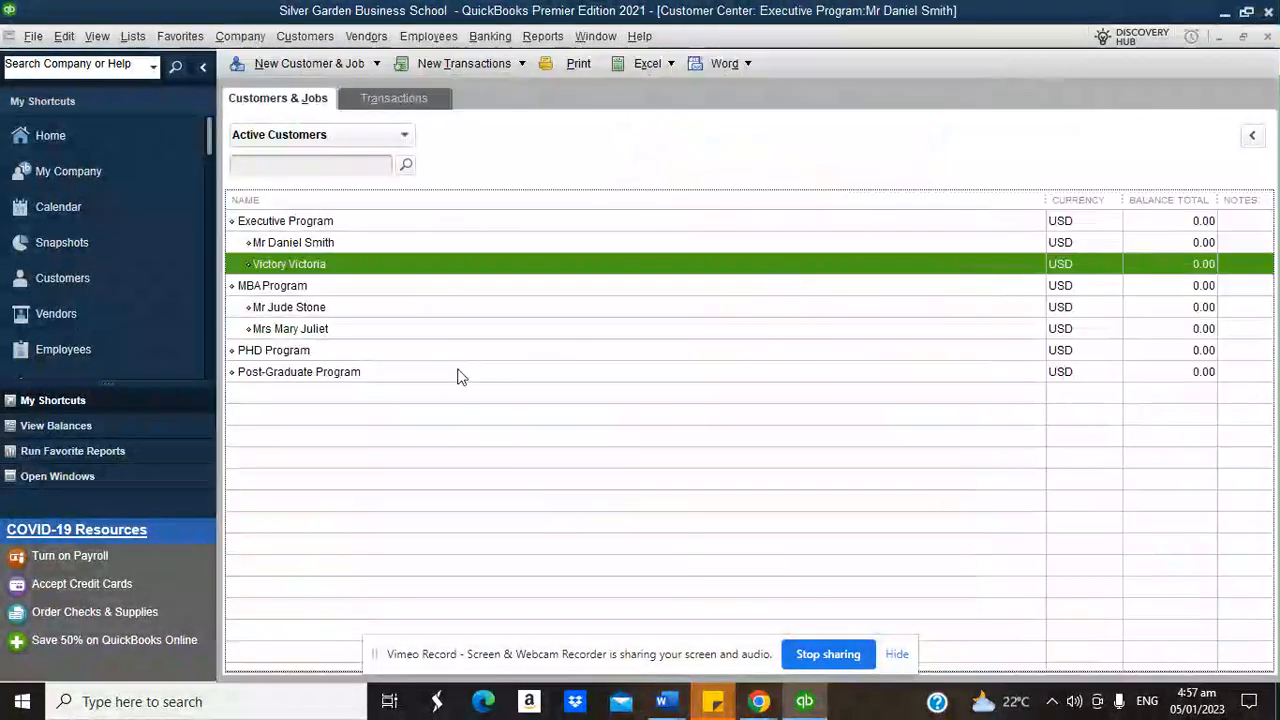
Step: Add a job with a student's full name under the Post-Graduate Program customer and save it
click(288, 62)
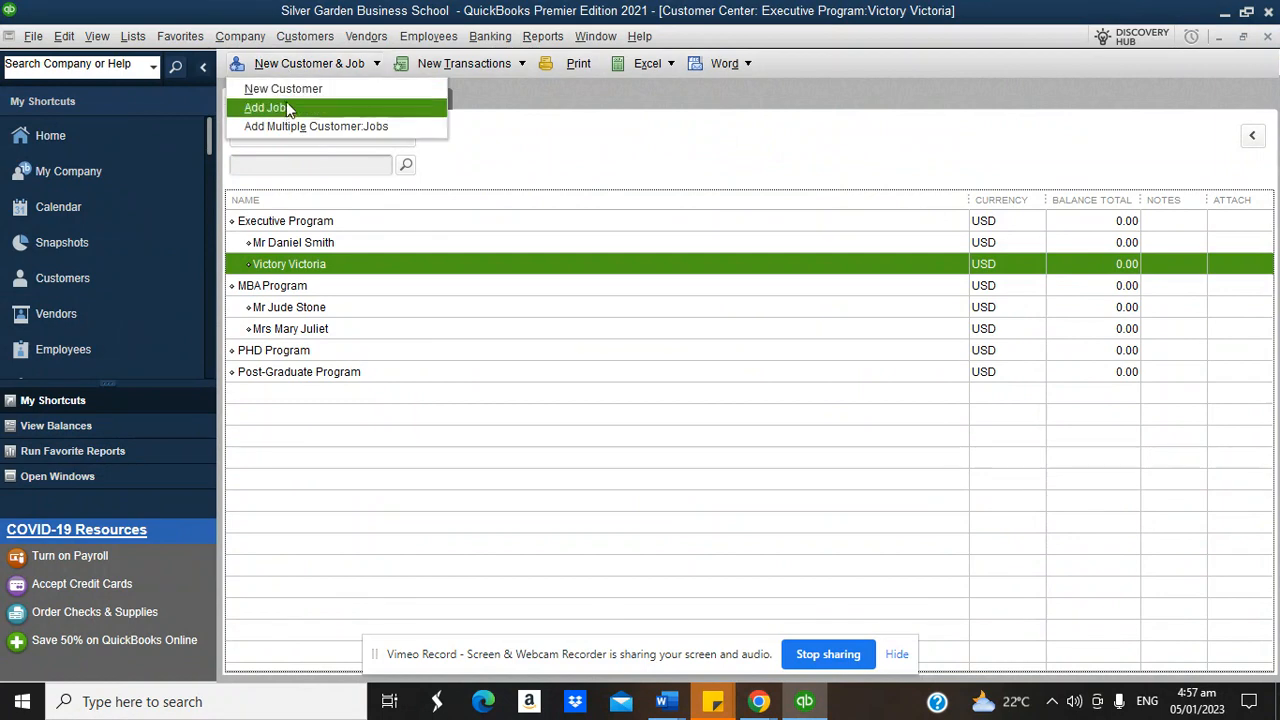
click(286, 102)
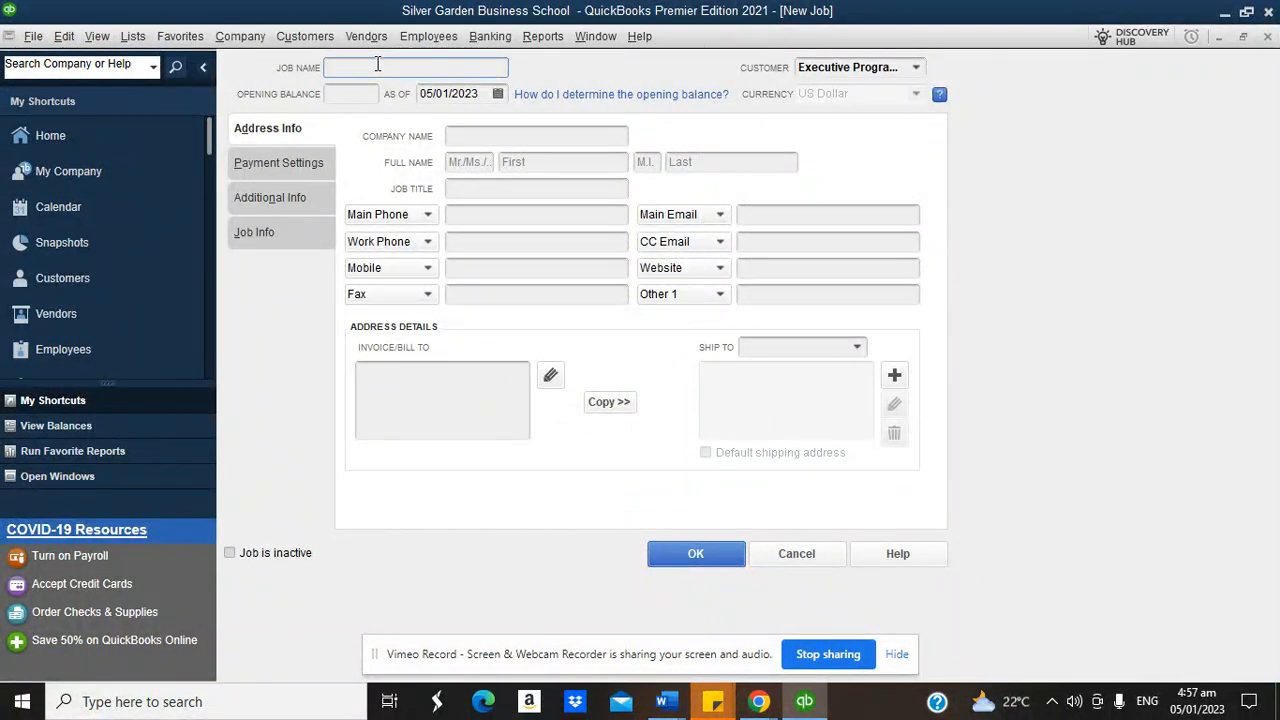
text(James Smart)
click(916, 72)
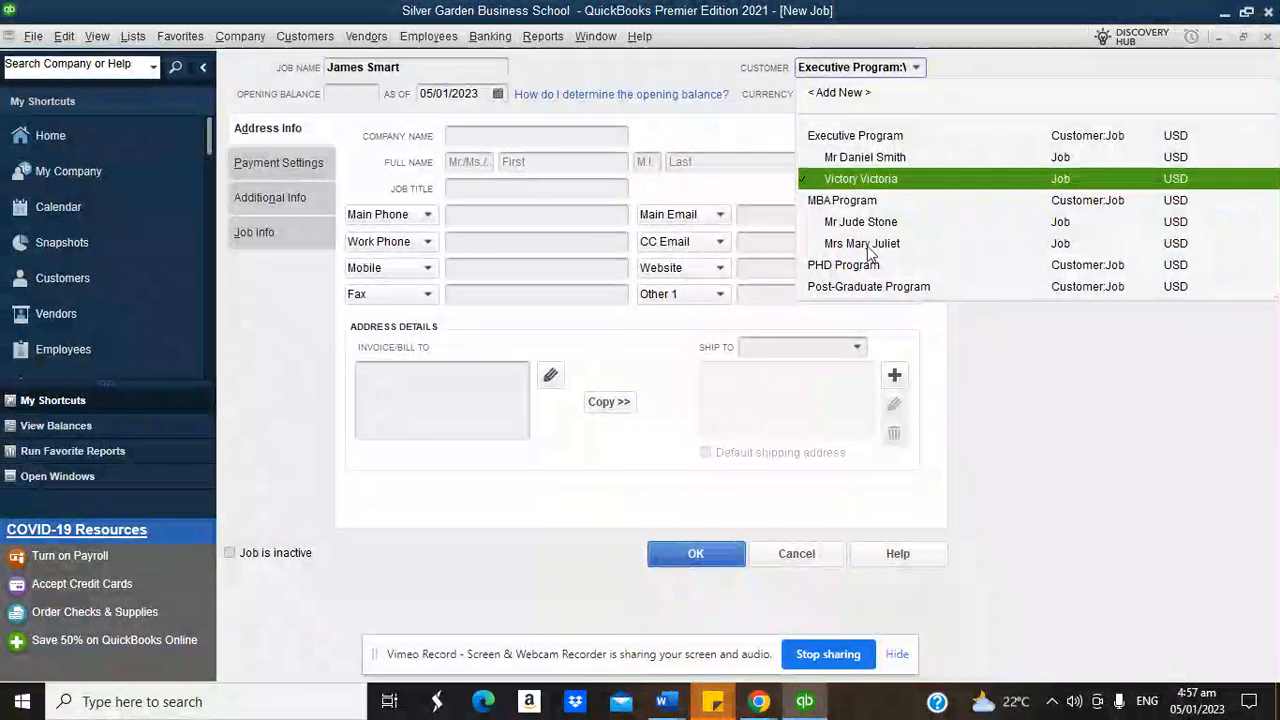
click(863, 292)
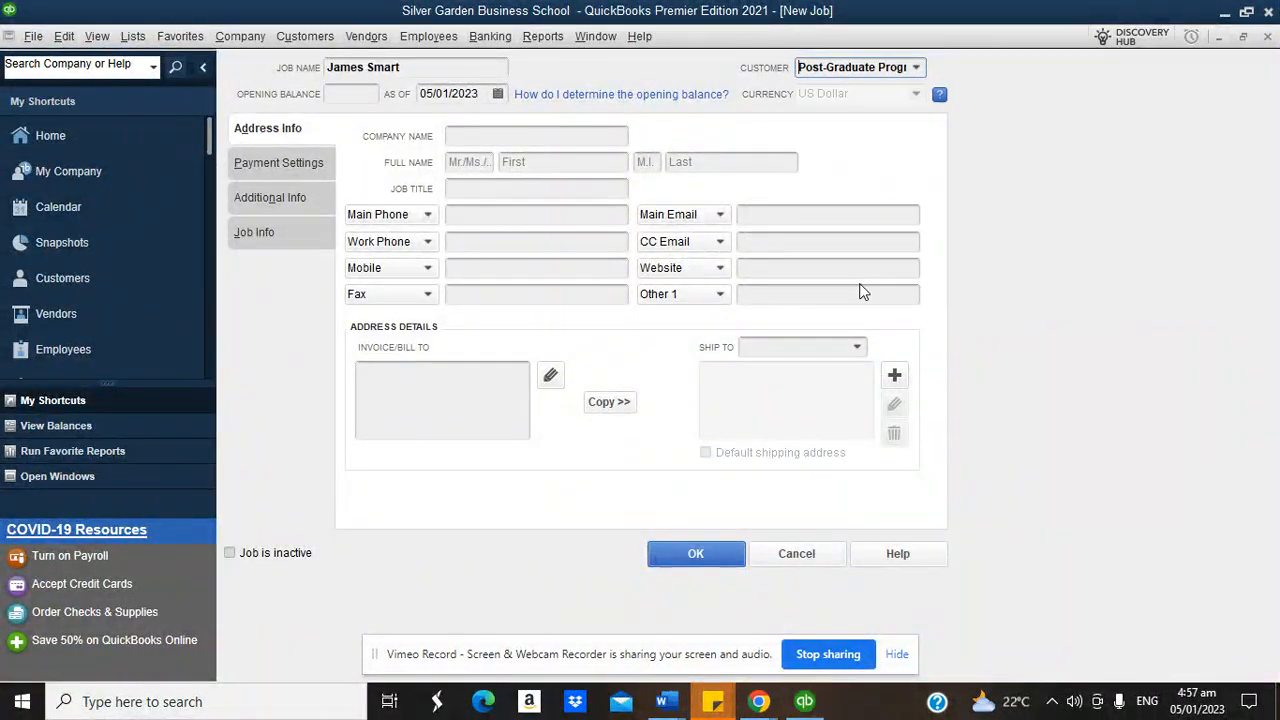
click(705, 548)
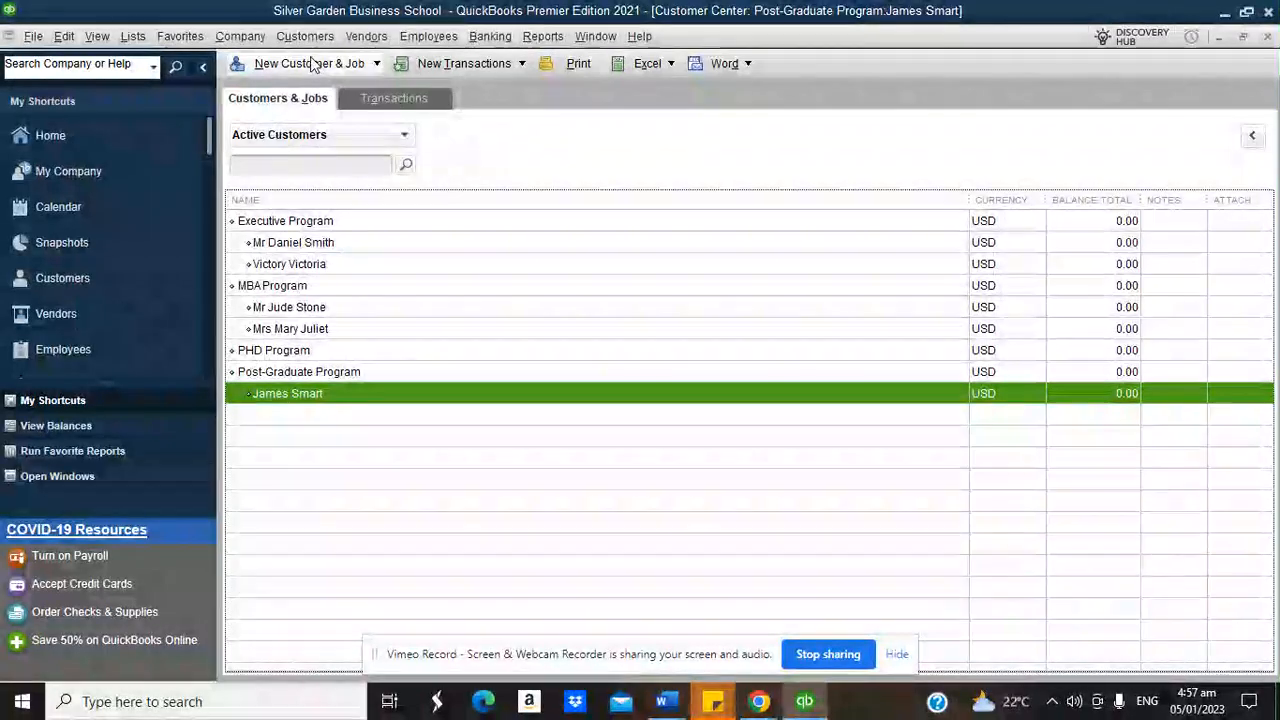
Step: Add a second student's full name, including the title Mr, as a job directly under Post-Graduate Program and save it
click(312, 63)
click(303, 108)
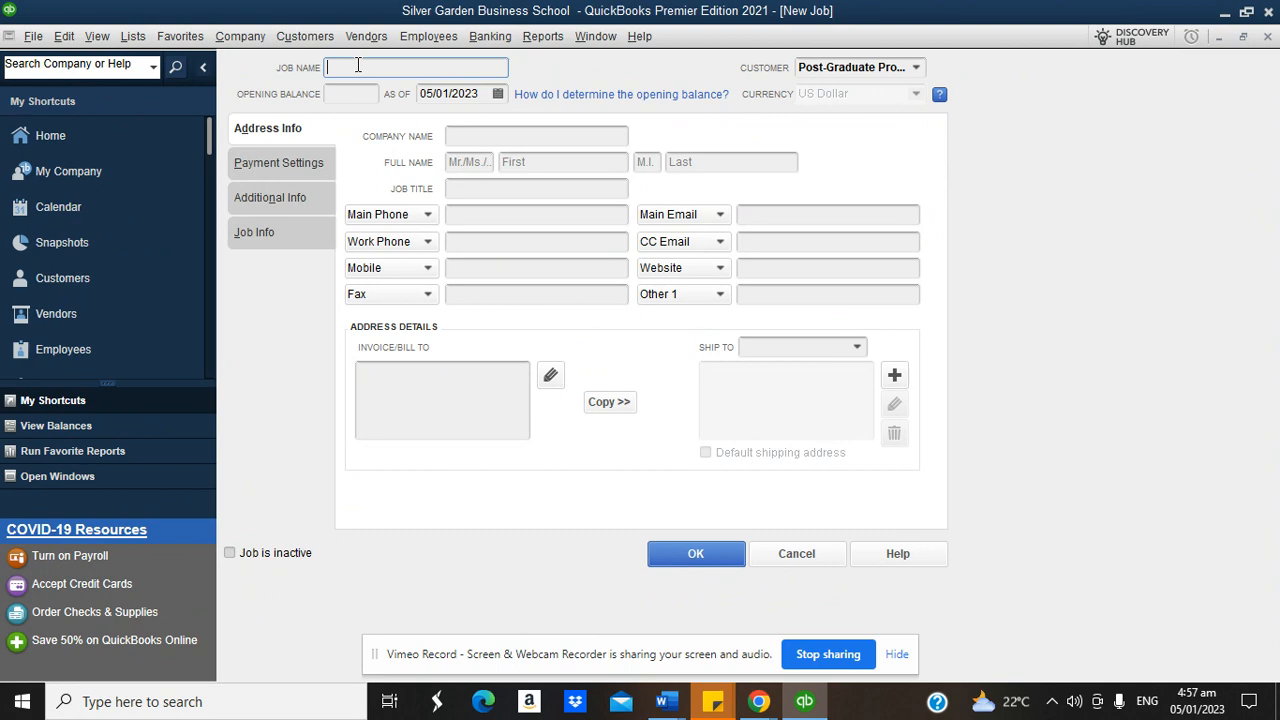
text(Mr)
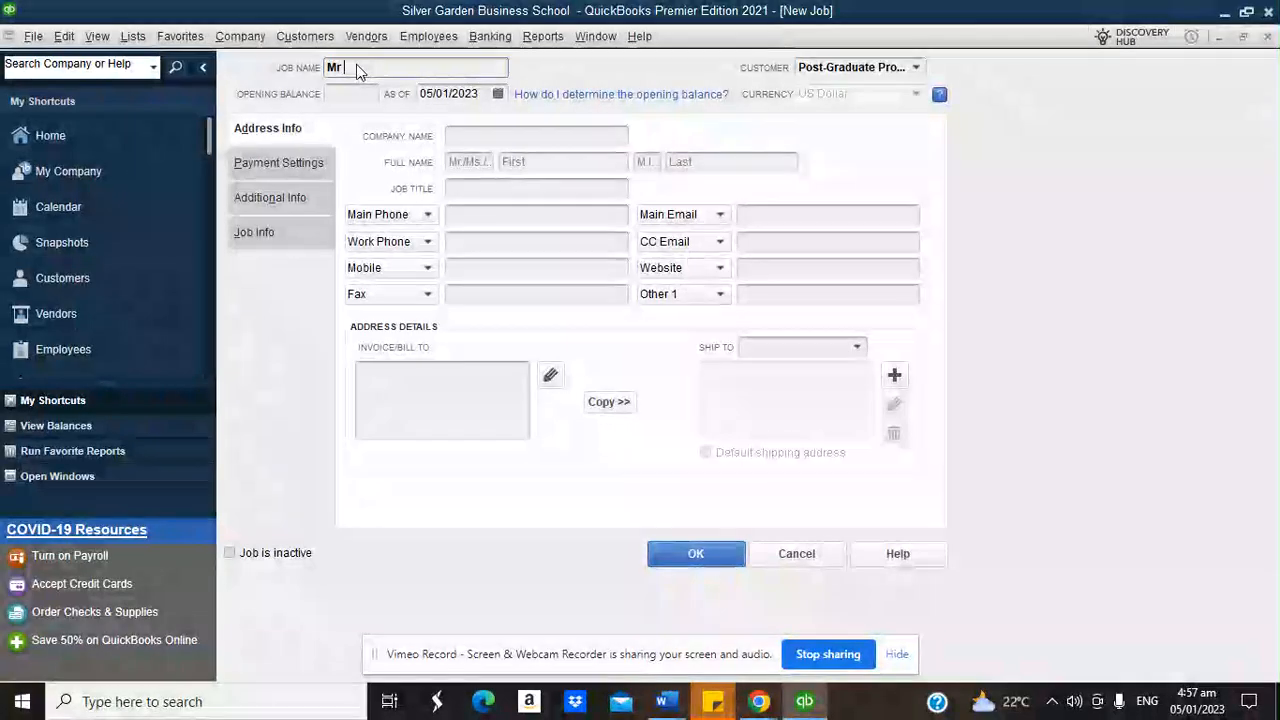
text( Fel)
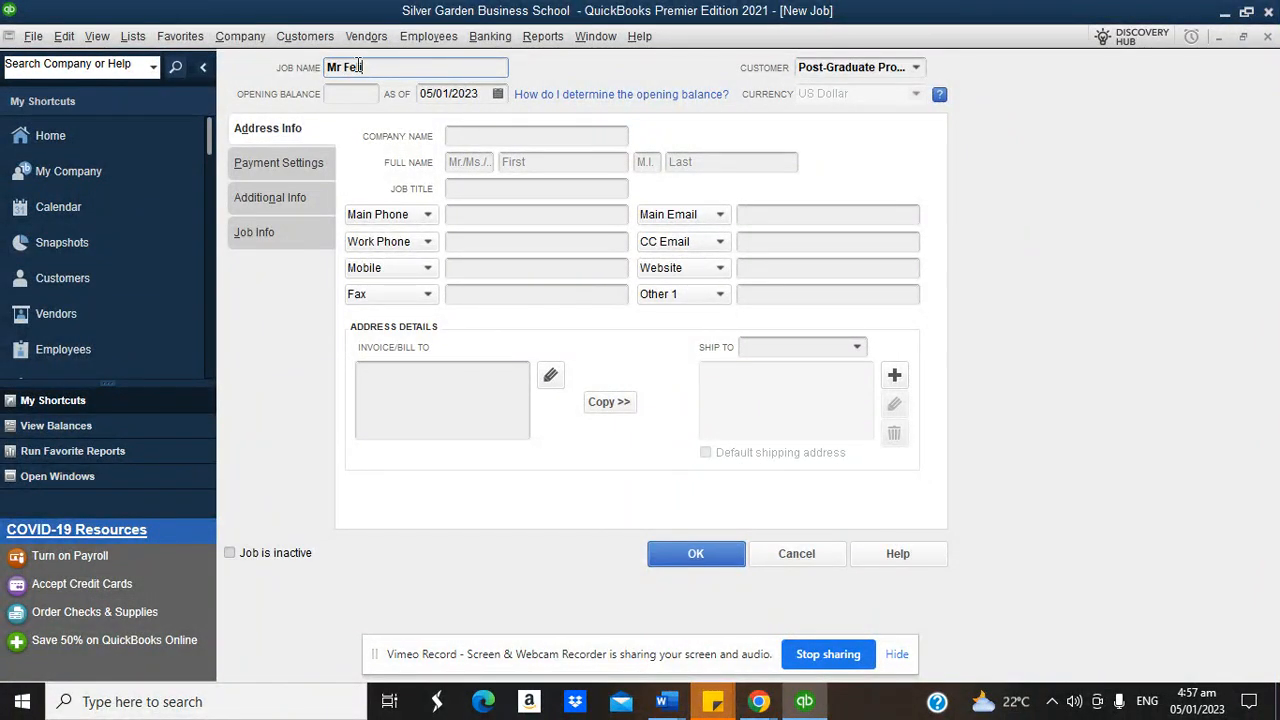
text(ix Don)
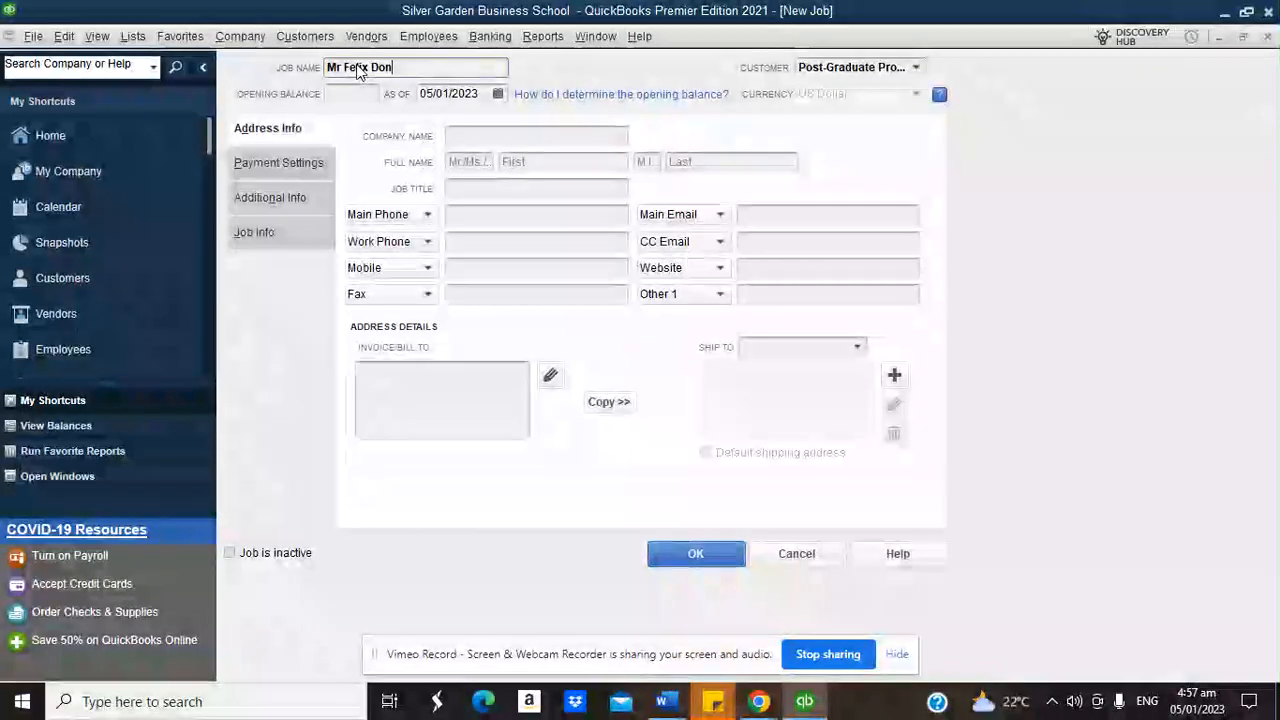
click(913, 67)
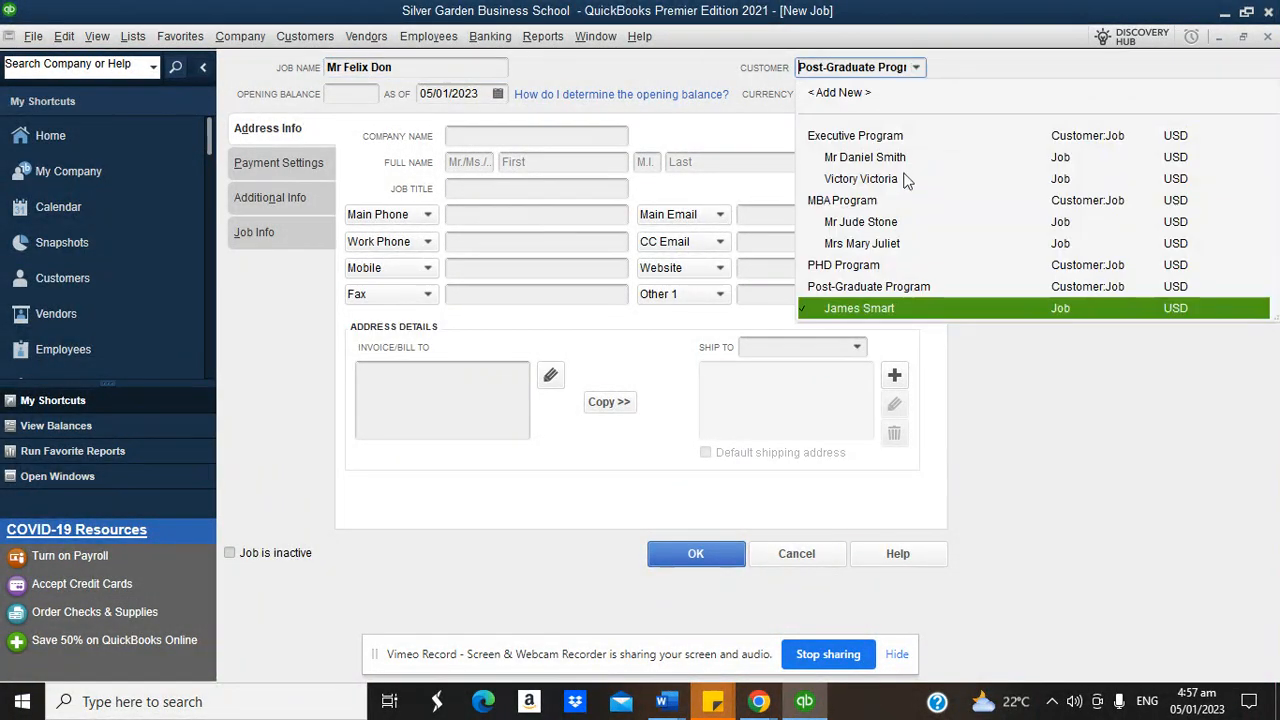
click(868, 283)
click(716, 555)
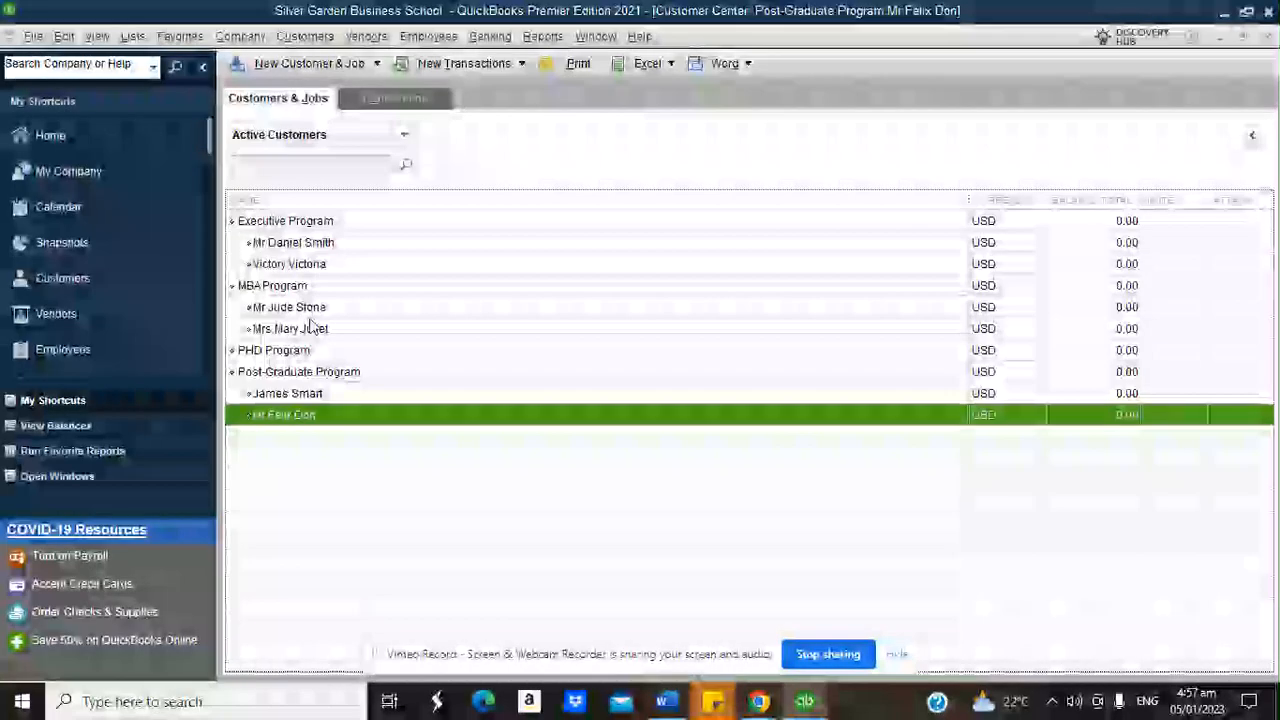
Step: Add a job with the student's full name, including the title Mrs, under the PHD Program customer and save it
click(325, 66)
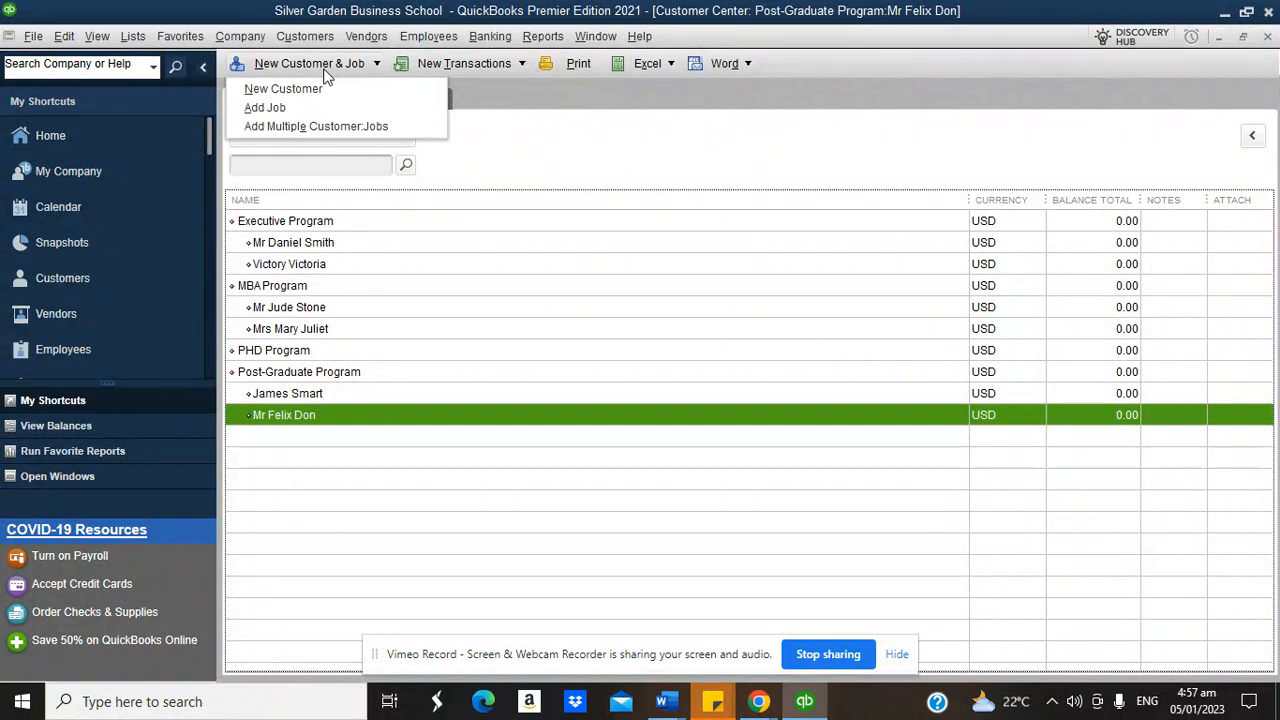
click(316, 108)
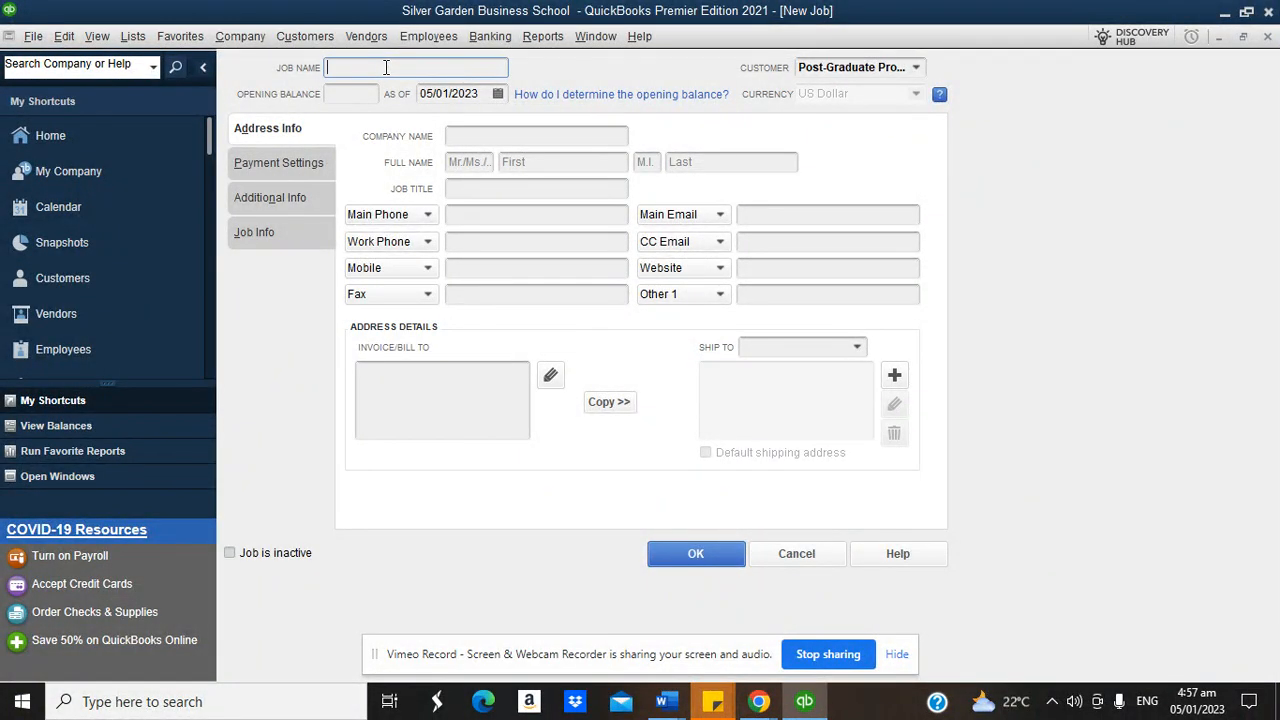
text(Mrs Mercy Kan)
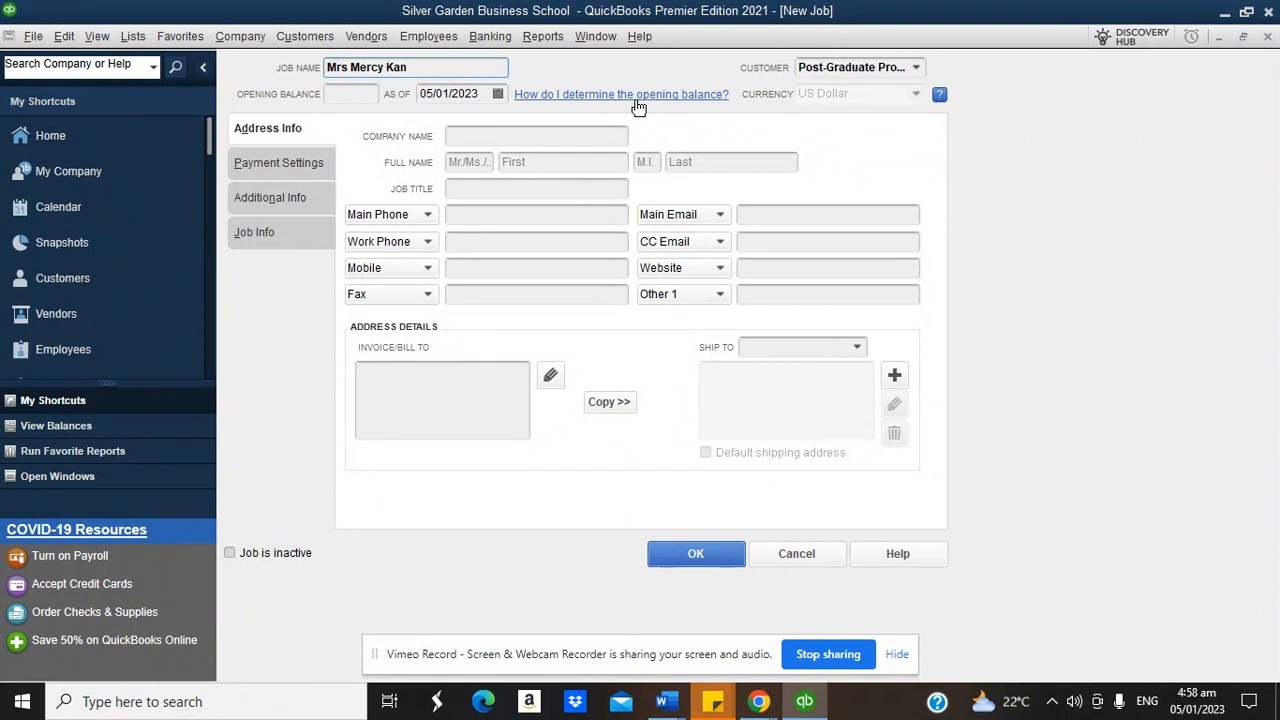
click(915, 67)
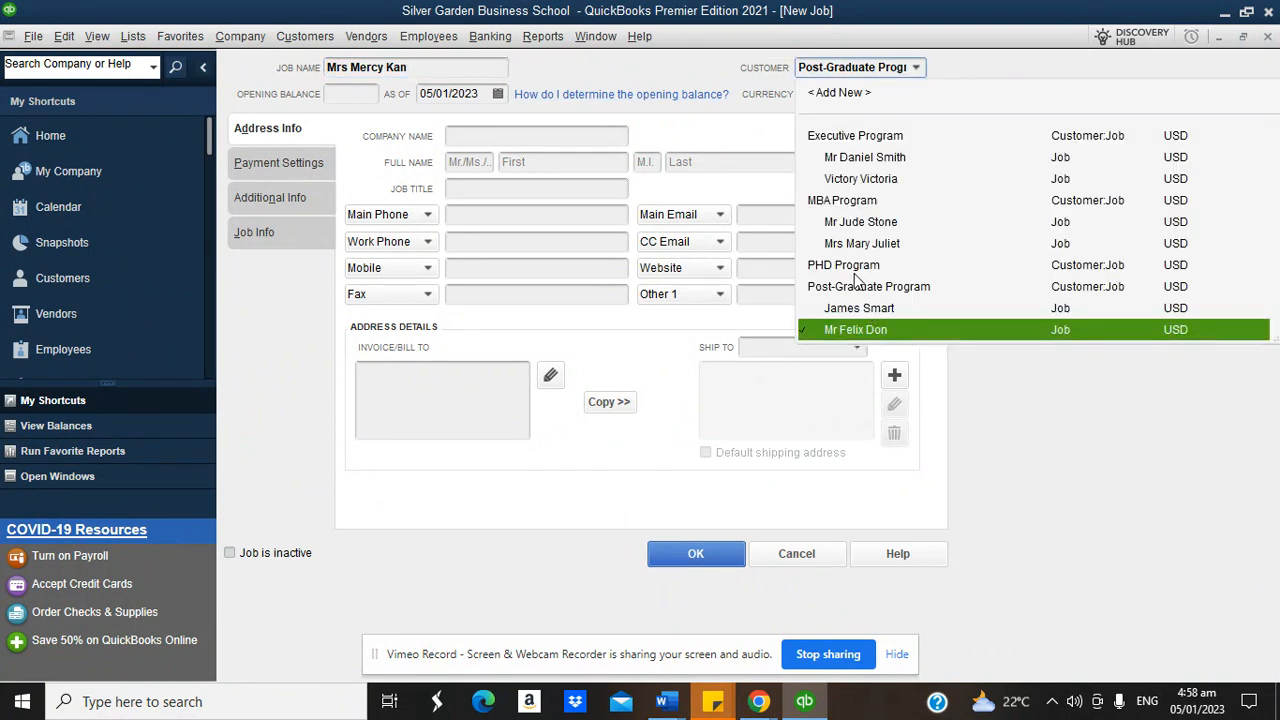
click(850, 265)
click(700, 555)
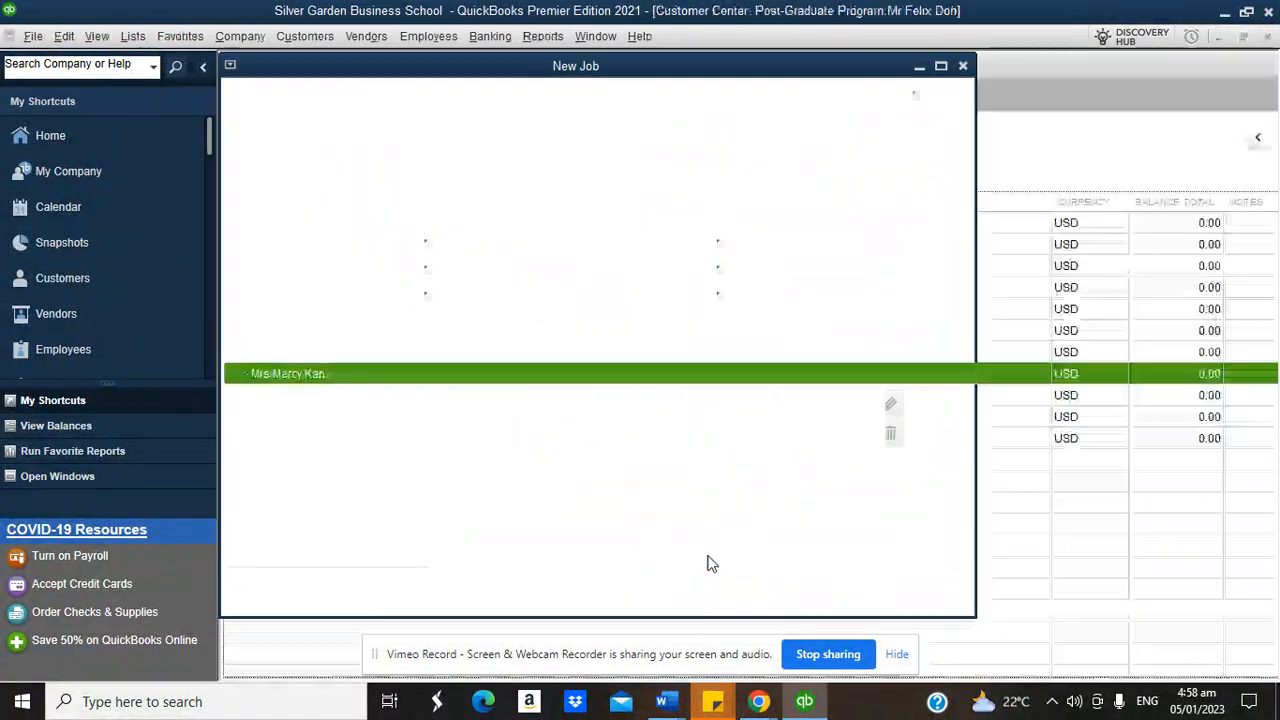
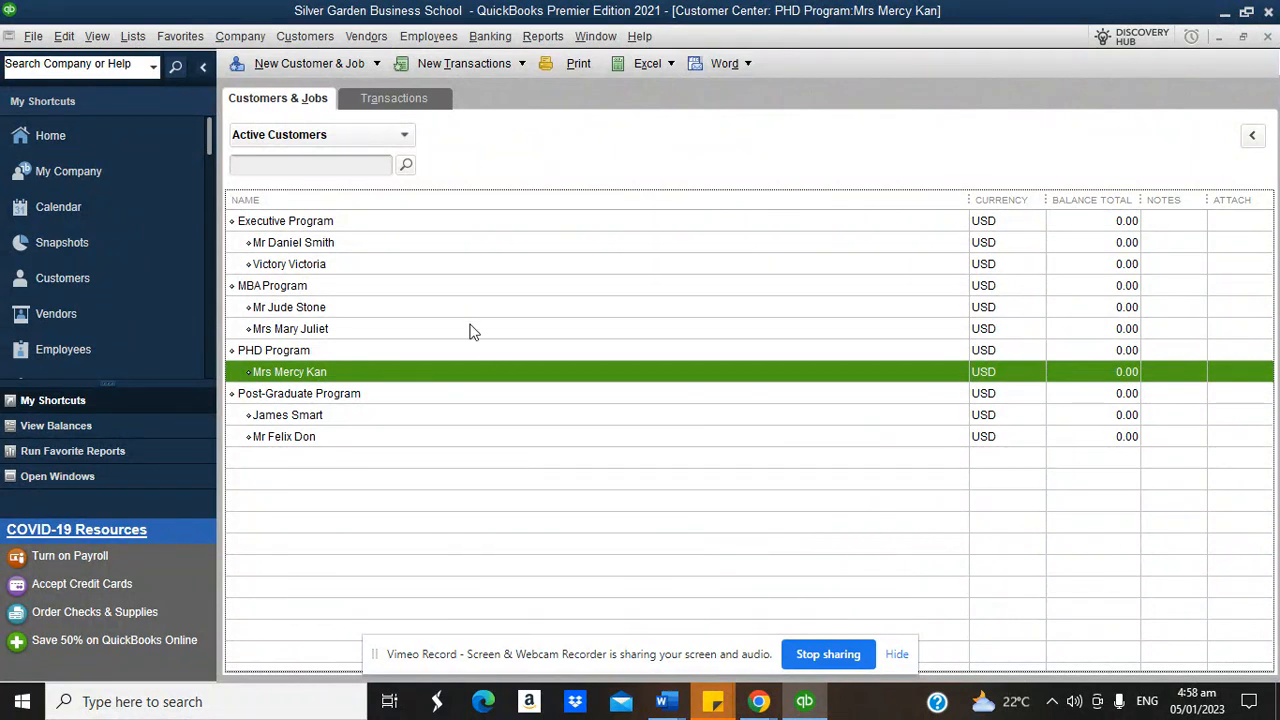
Step: Review the Executive, MBA, PHD and Post-Graduate Program customers and the student jobs grouped under each
click(380, 229)
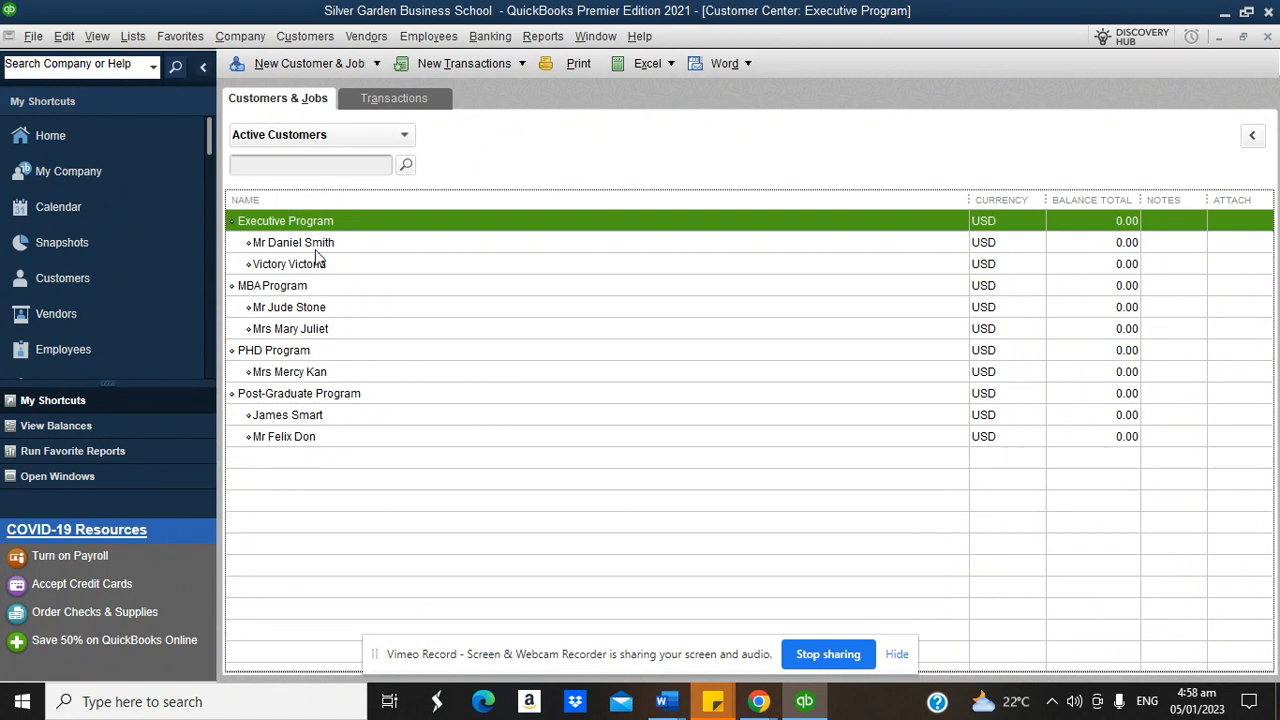
click(270, 290)
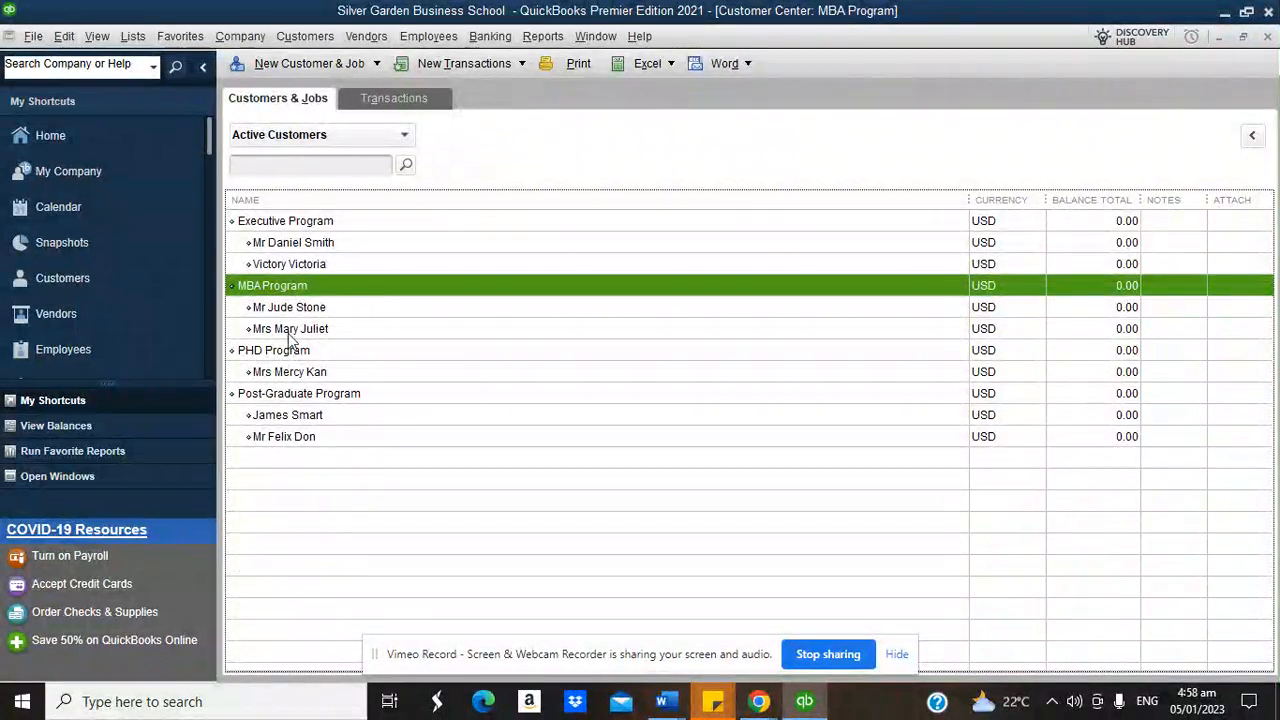
click(286, 352)
click(284, 398)
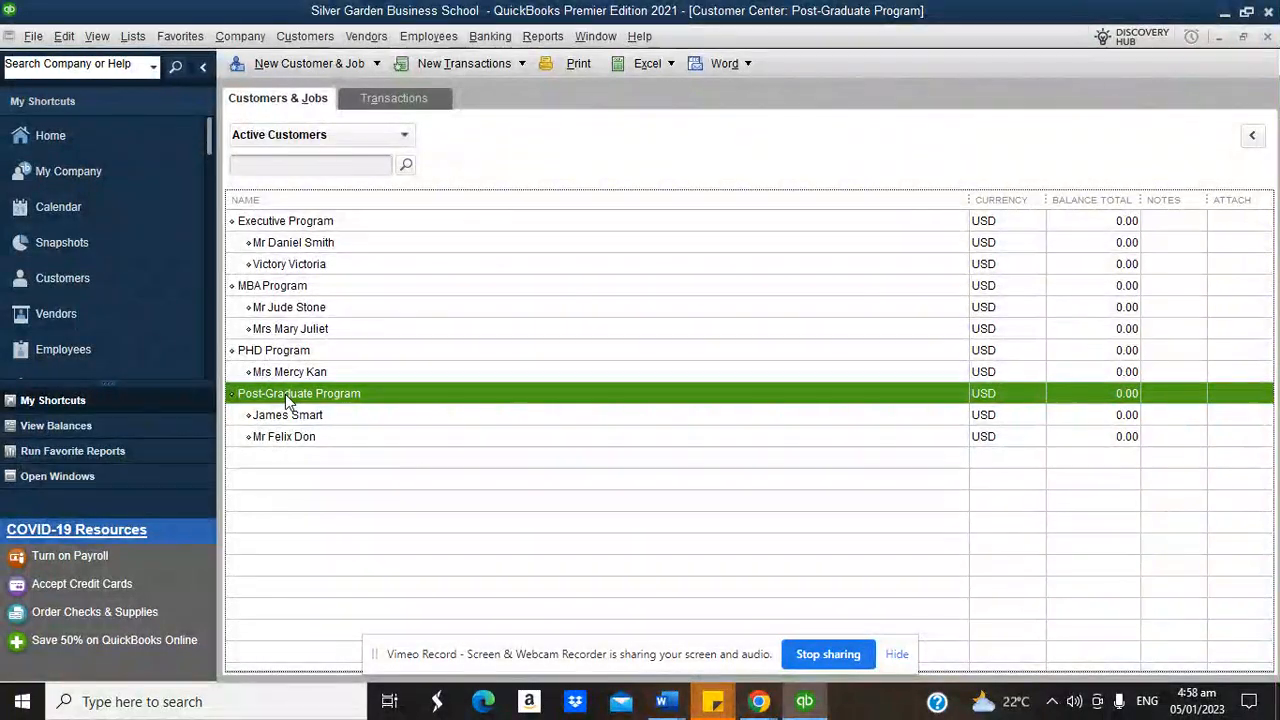
click(283, 219)
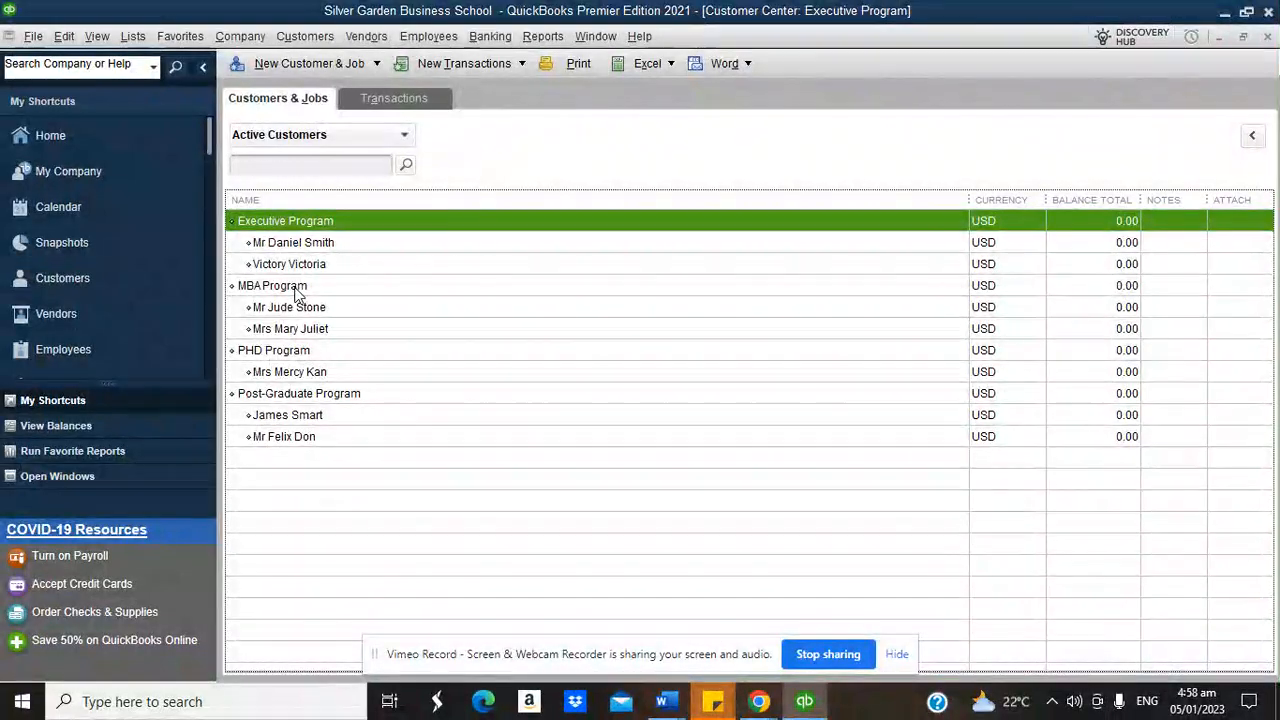
click(294, 289)
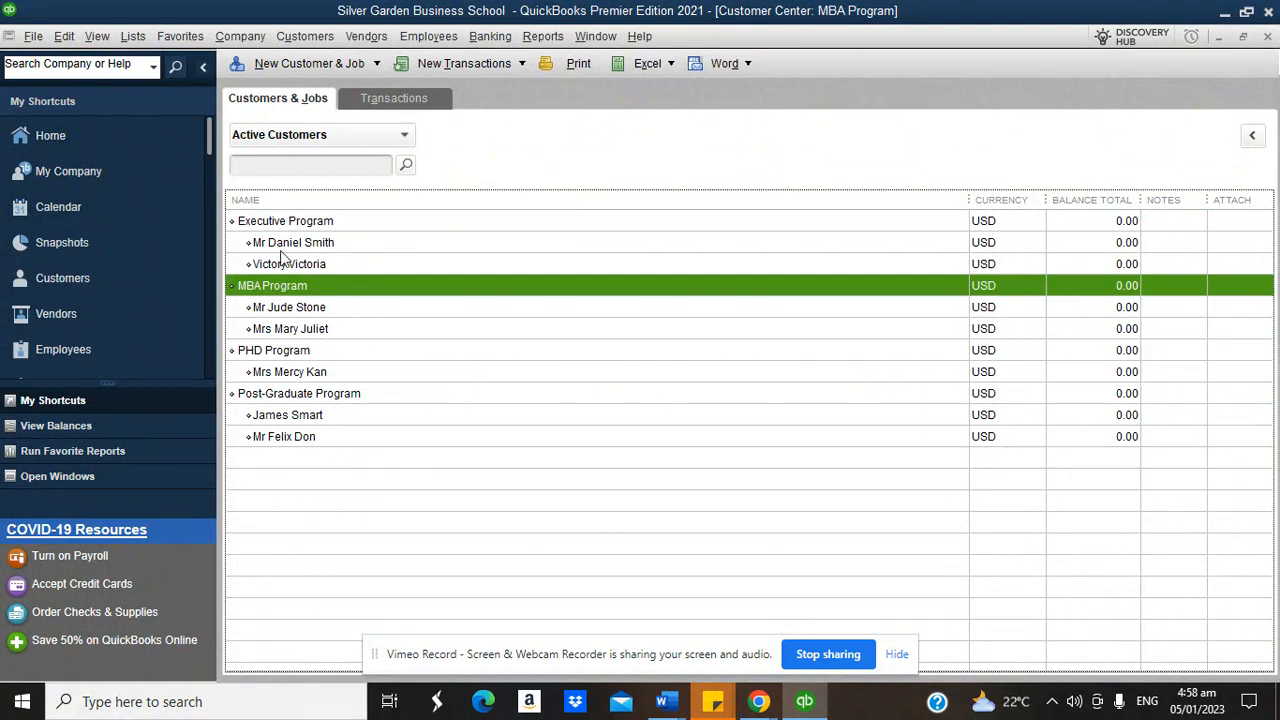
click(269, 223)
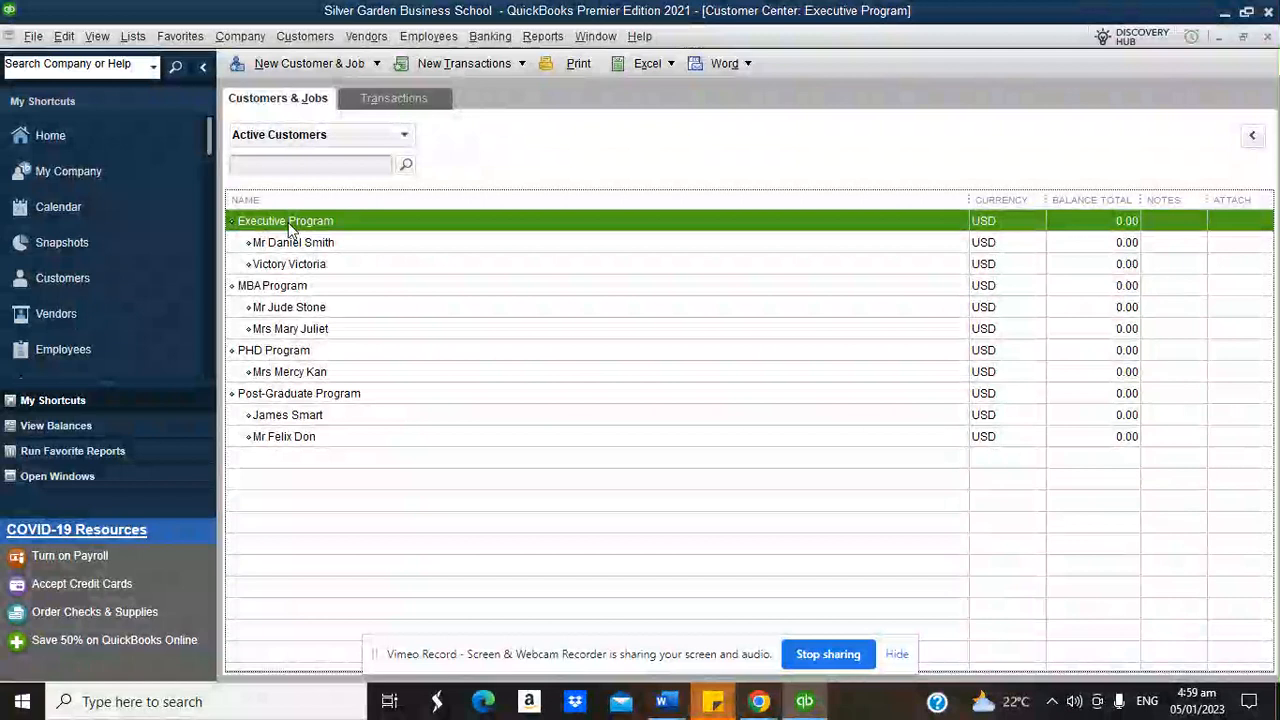
click(285, 287)
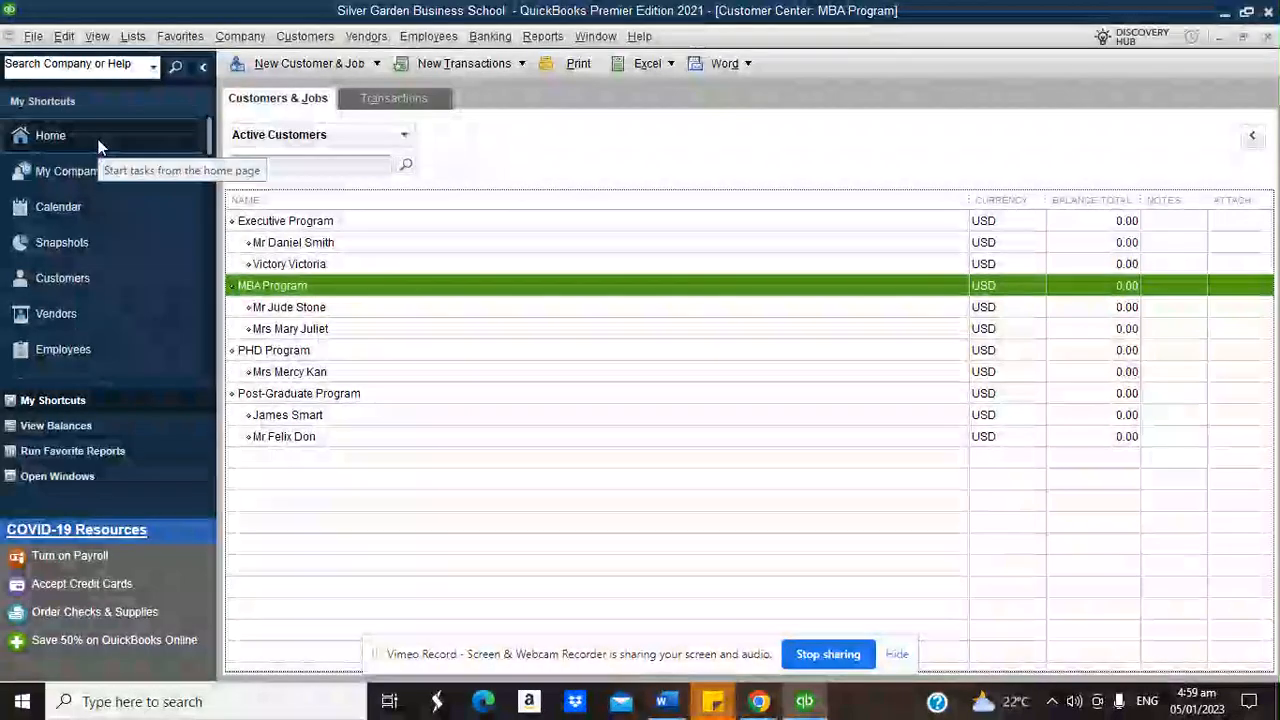
Step: Turn on class tracking for transactions in the company-wide Accounting preferences and save the change
click(138, 36)
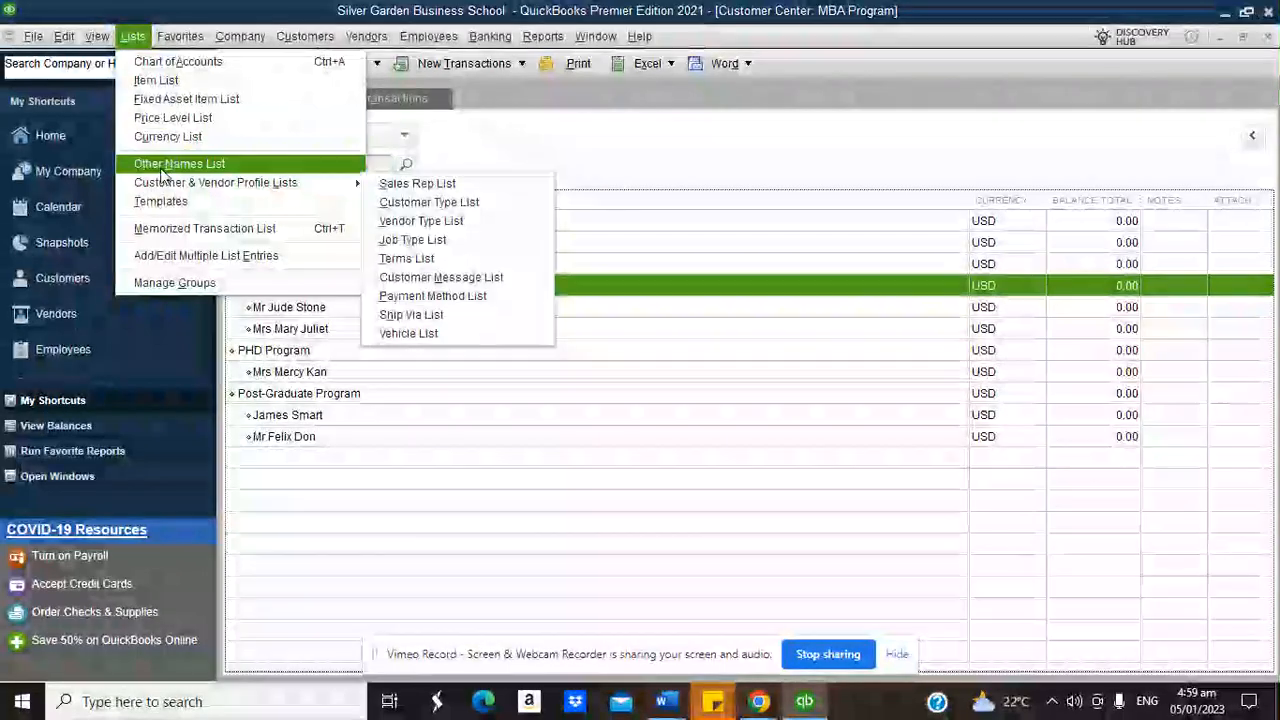
mouse_move(64, 36)
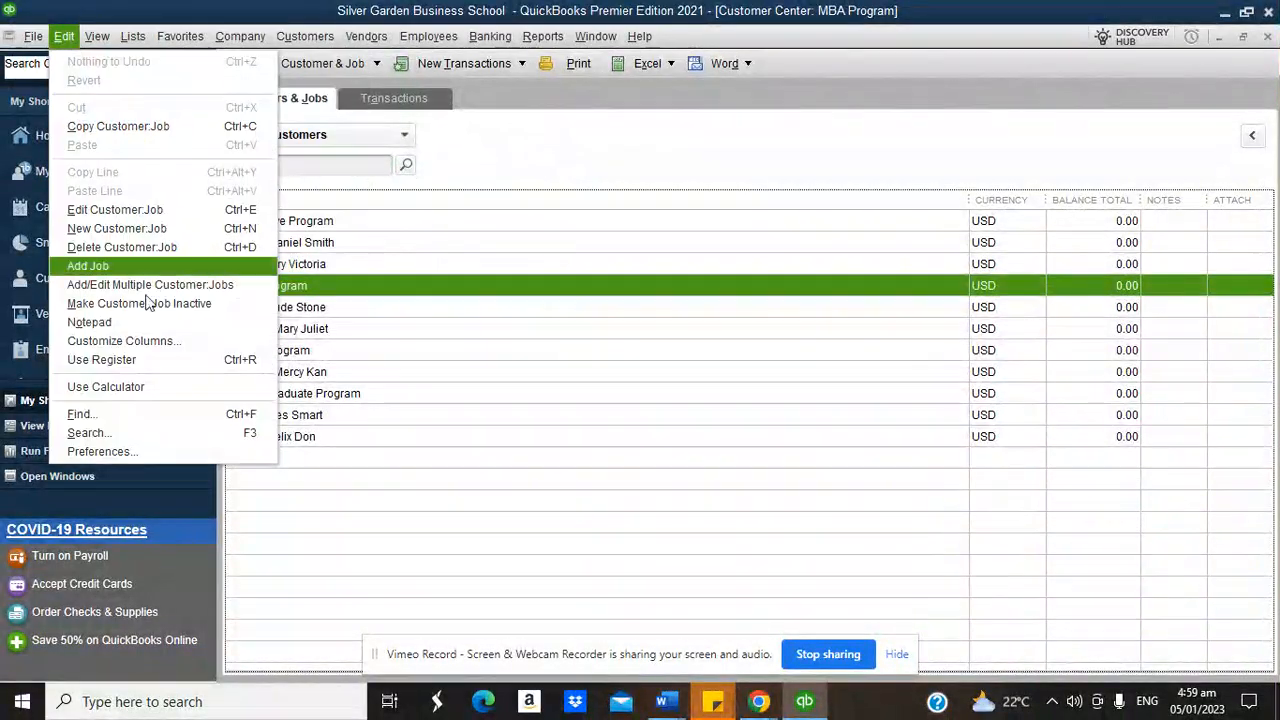
click(145, 451)
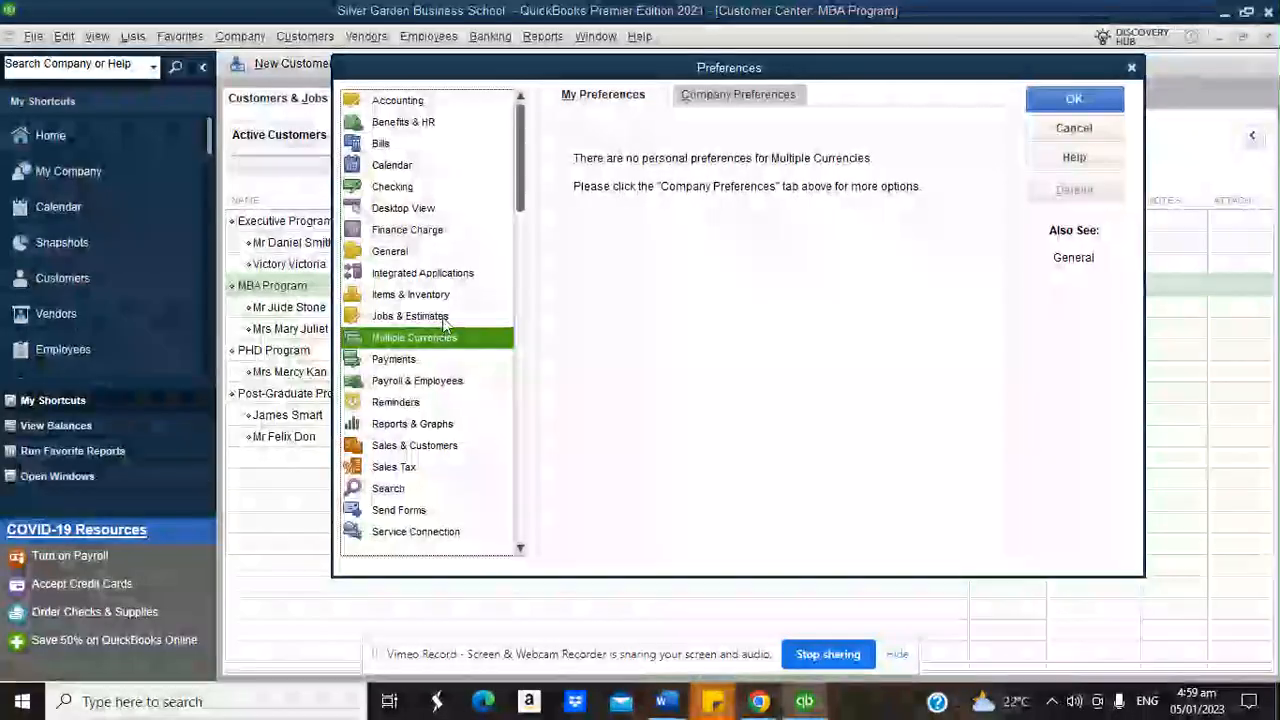
click(420, 104)
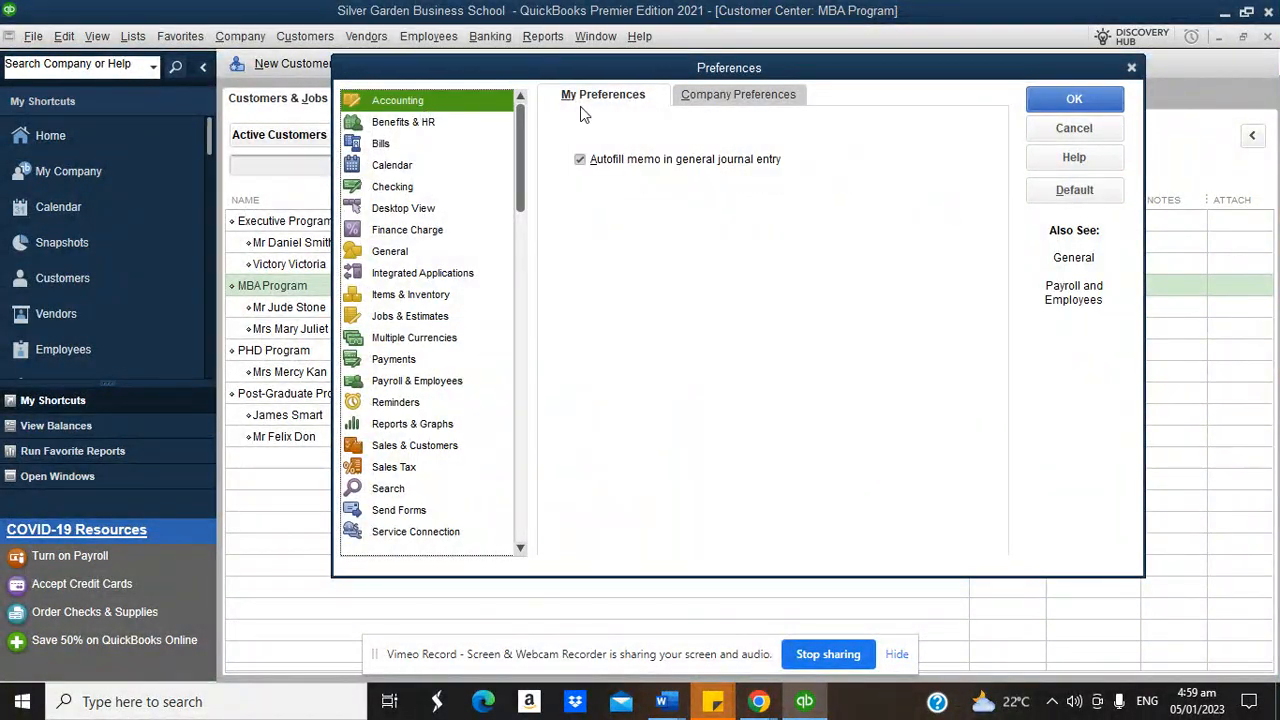
click(700, 96)
click(582, 221)
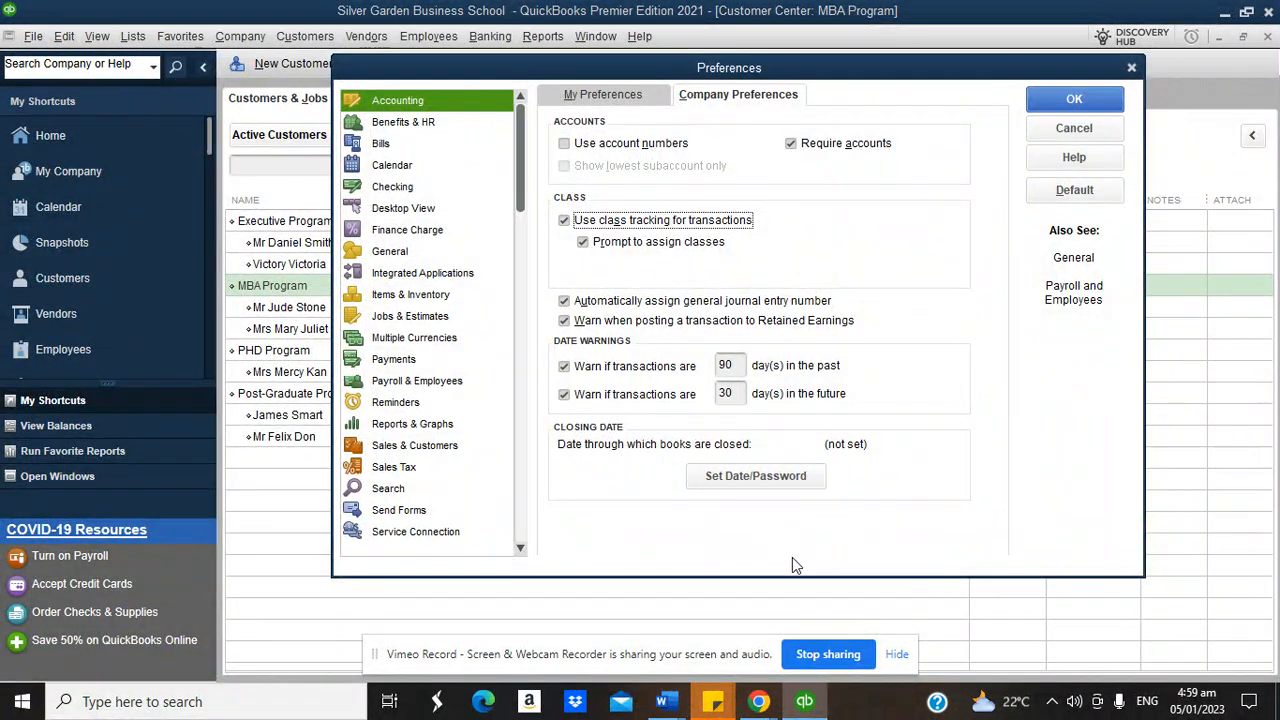
click(1058, 100)
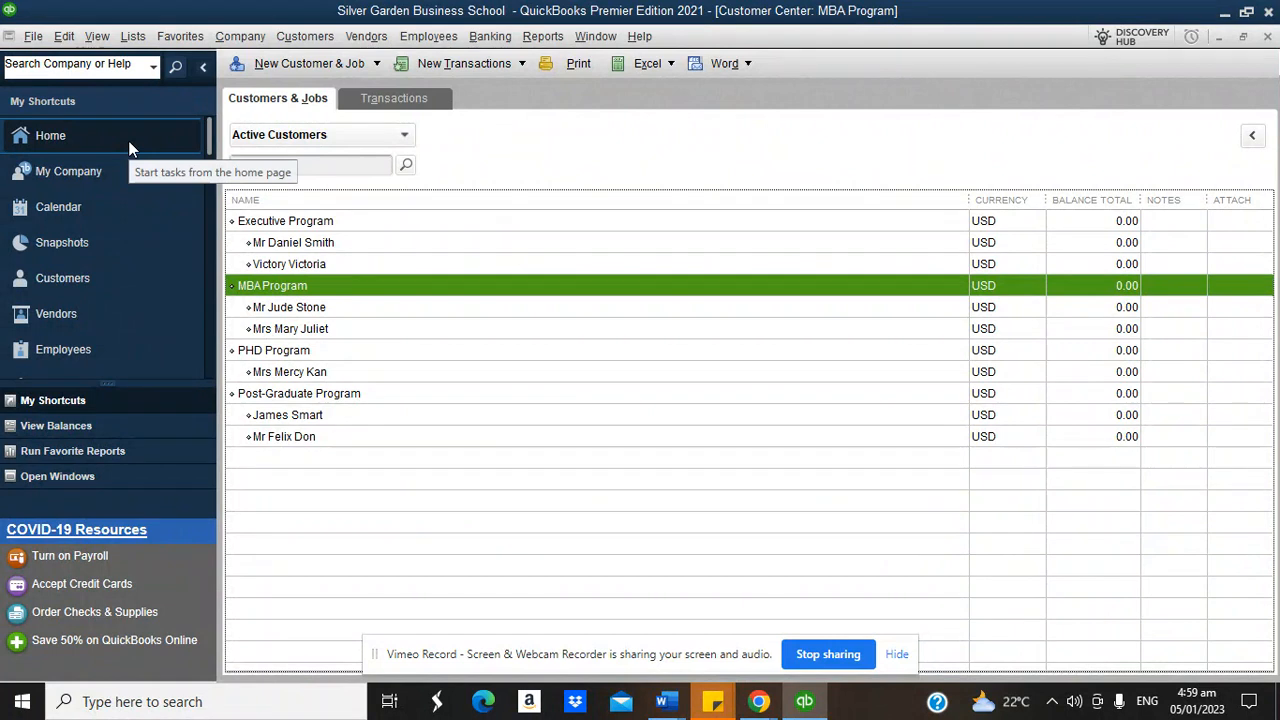
Step: Open the Class List and add a class named Department of Business Admin
click(133, 36)
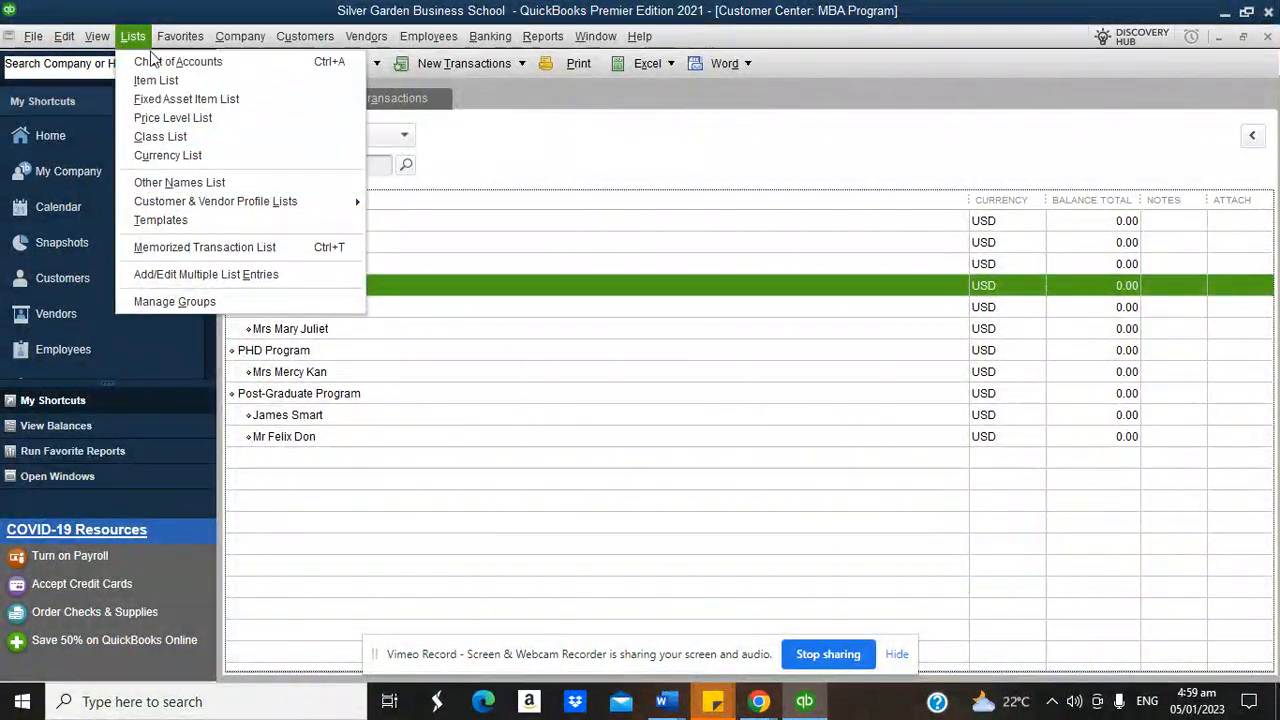
click(168, 138)
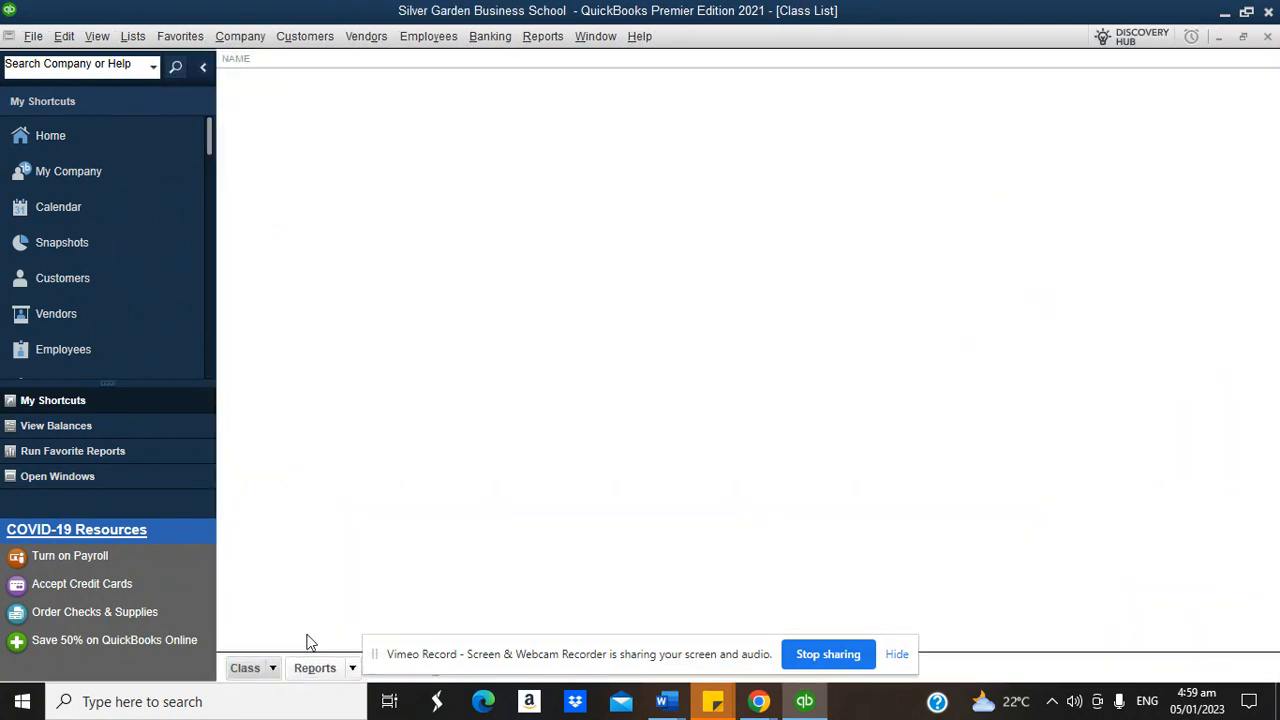
click(252, 668)
click(272, 412)
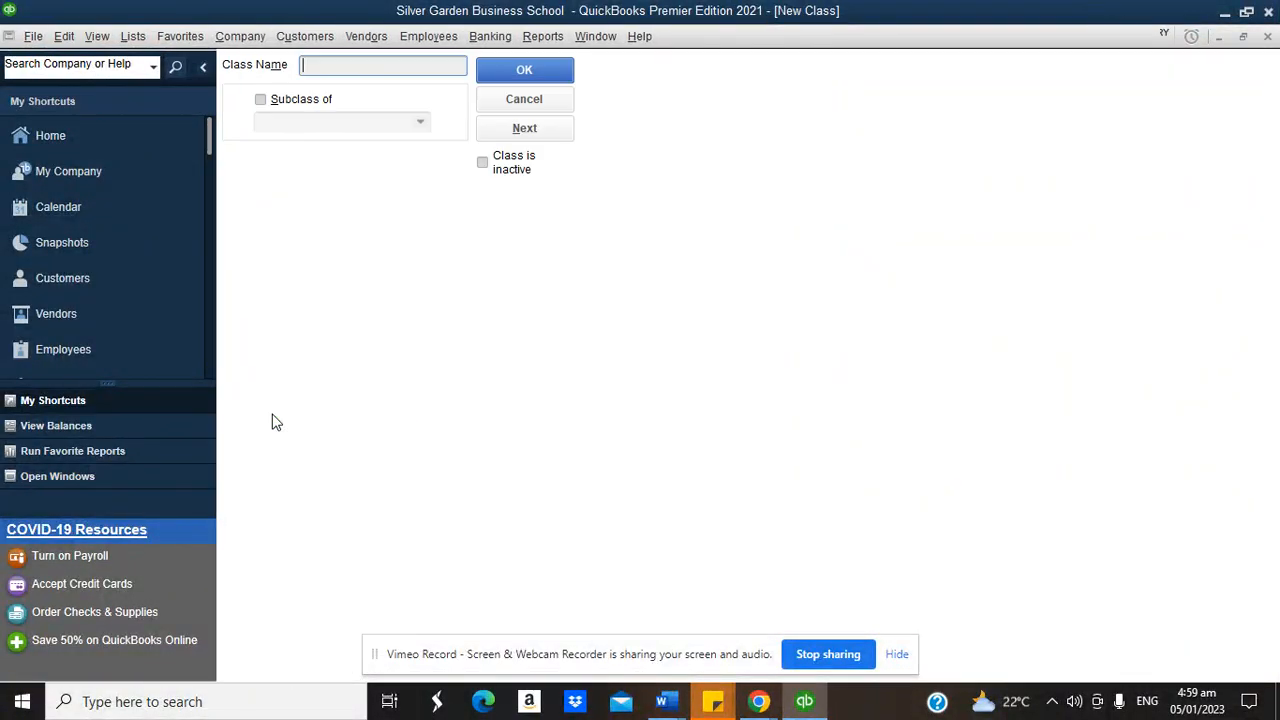
text(Departm)
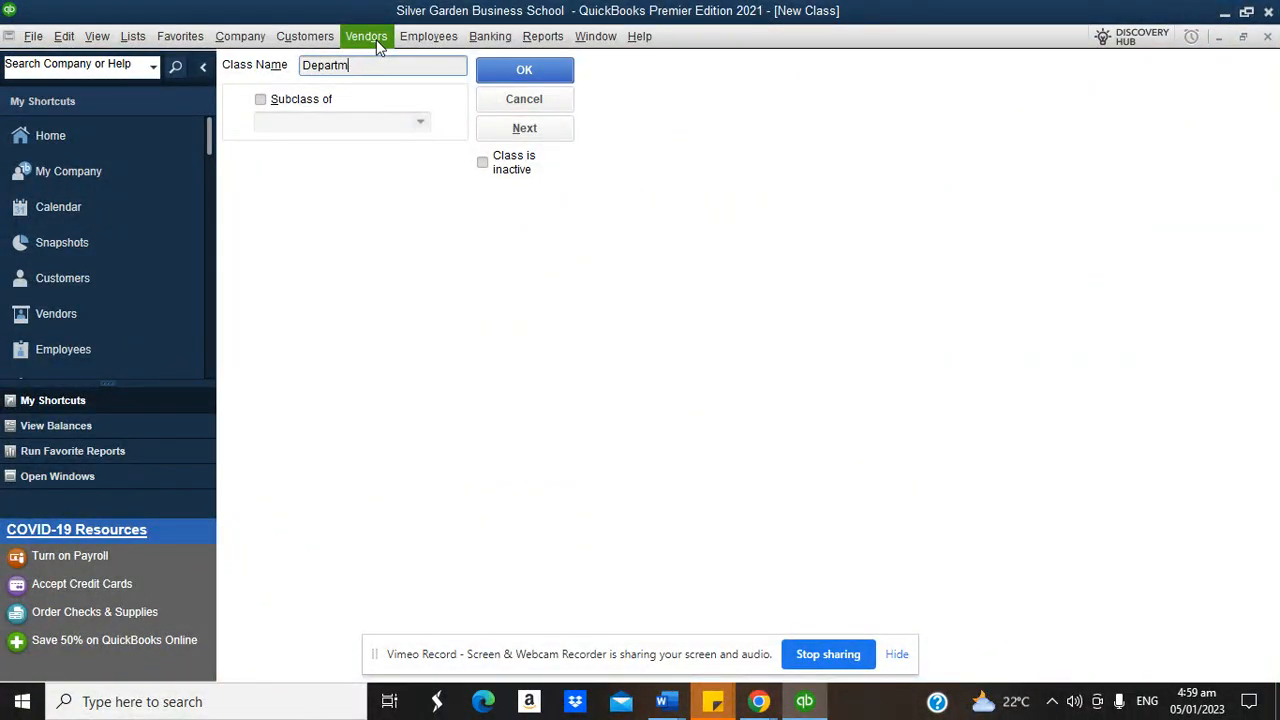
text(ent of Business Admin)
click(526, 72)
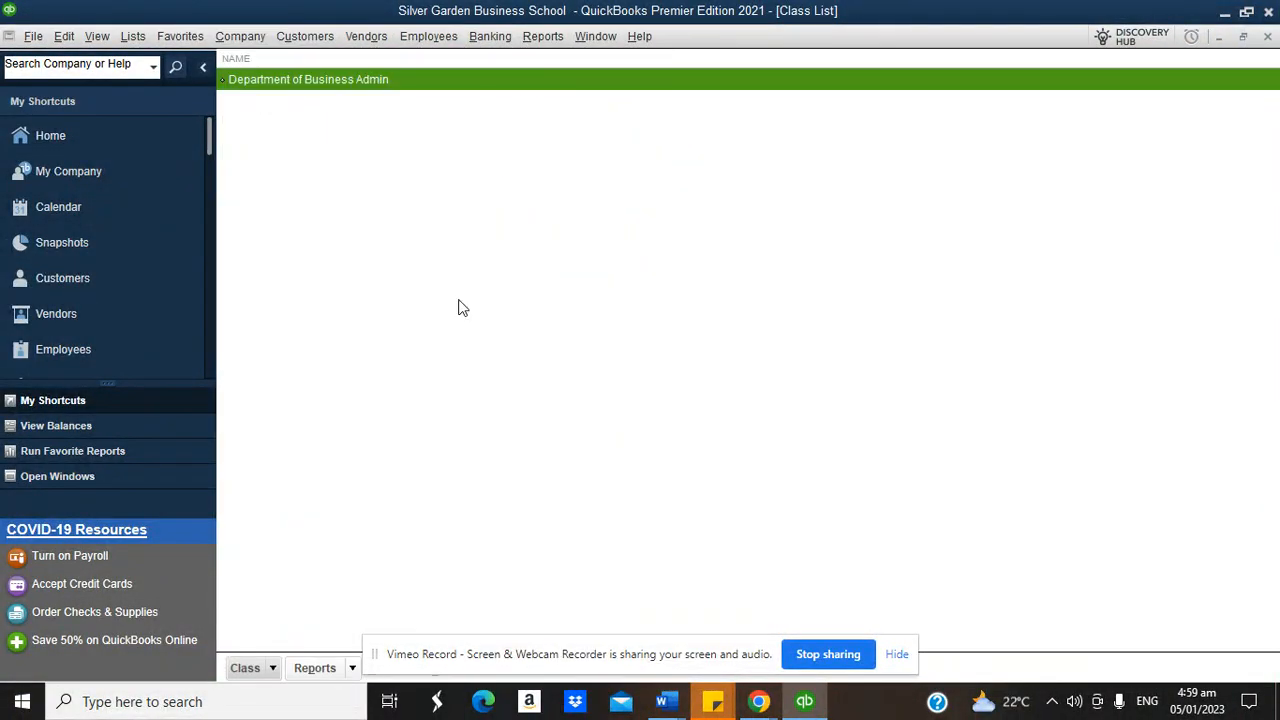
Step: Add a second class named Department of Social Science and save it
click(270, 664)
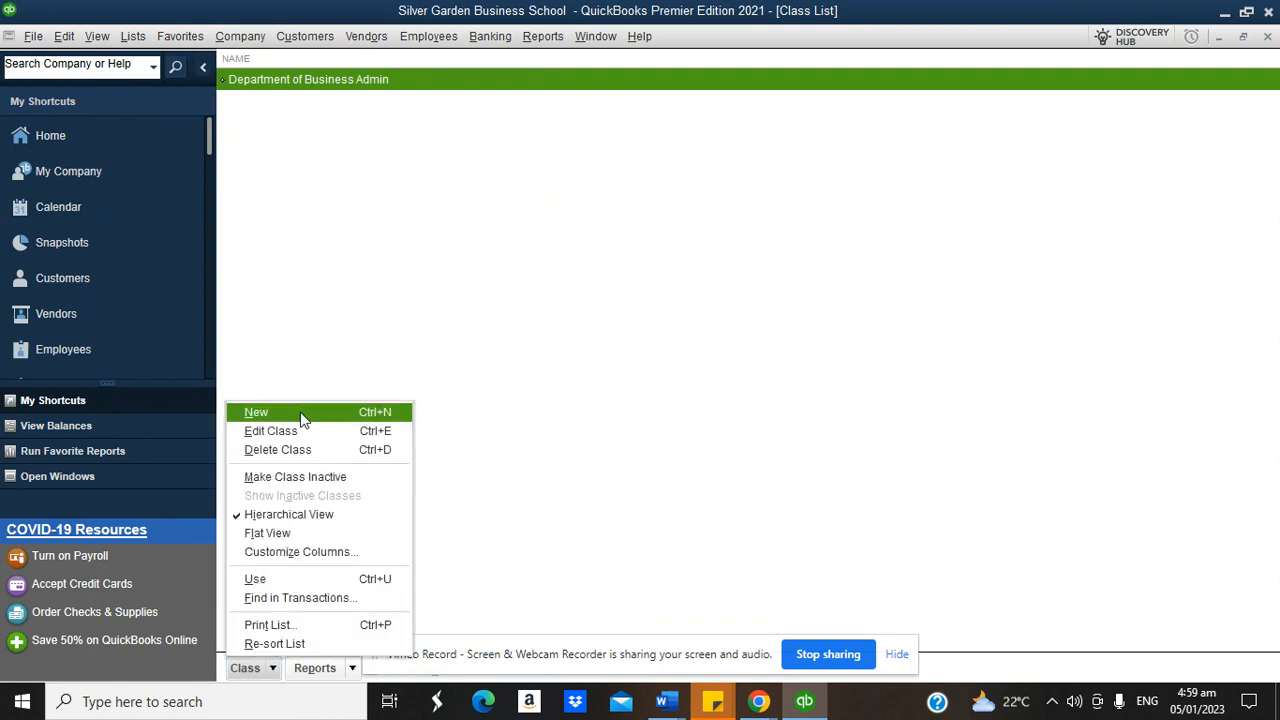
click(302, 414)
text(Depart)
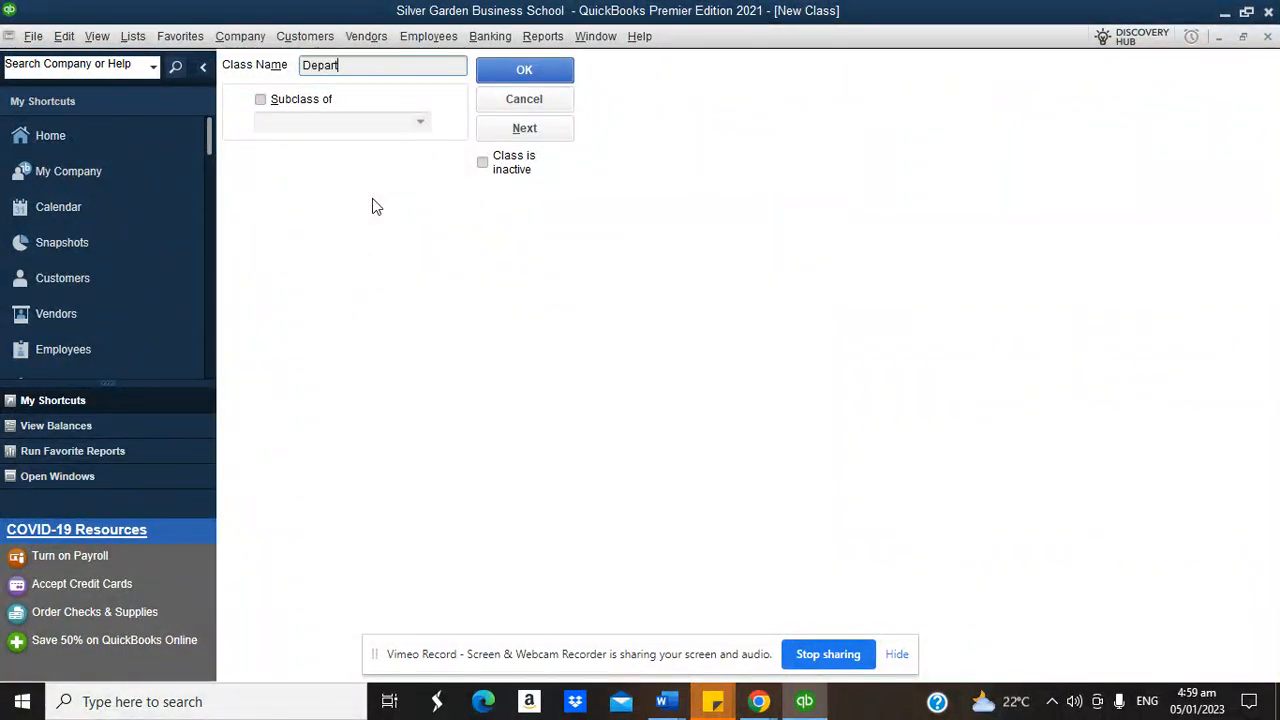
text(ment of Social Science)
click(524, 70)
Step: Add a third class named Department of Marketing, save it, and select the Department of Business Admin class
click(248, 667)
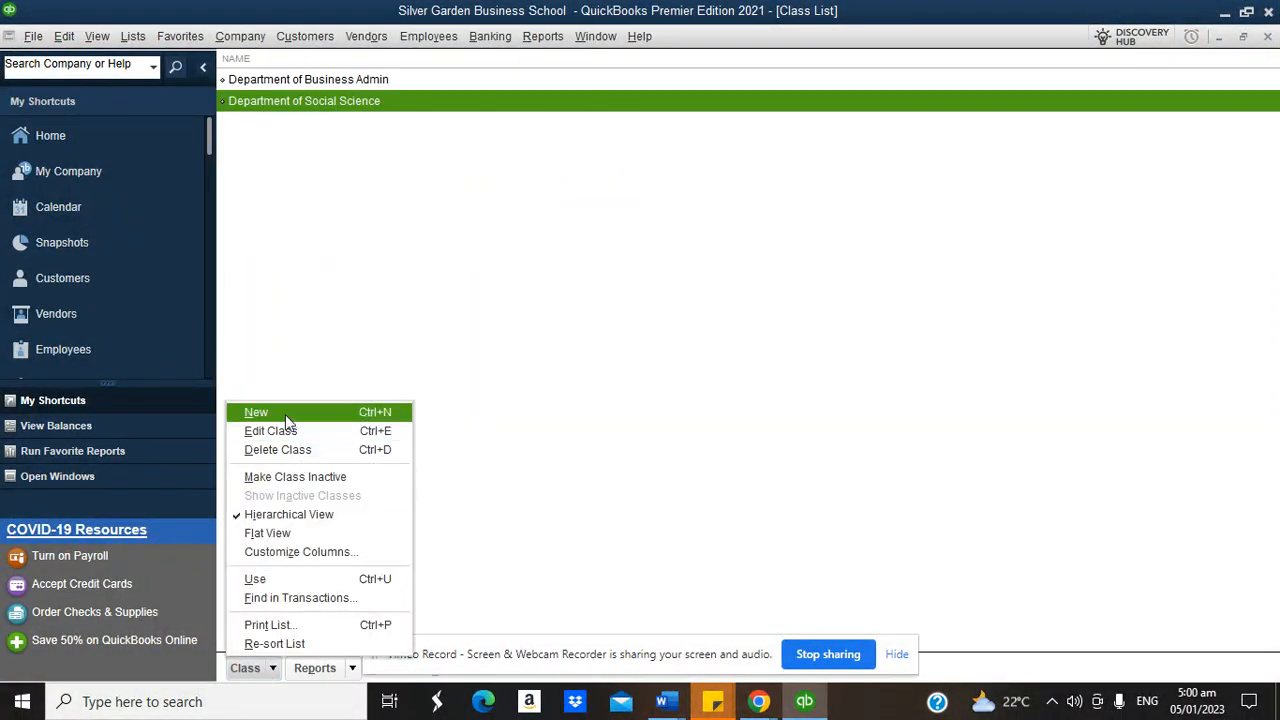
click(285, 414)
text(Depart)
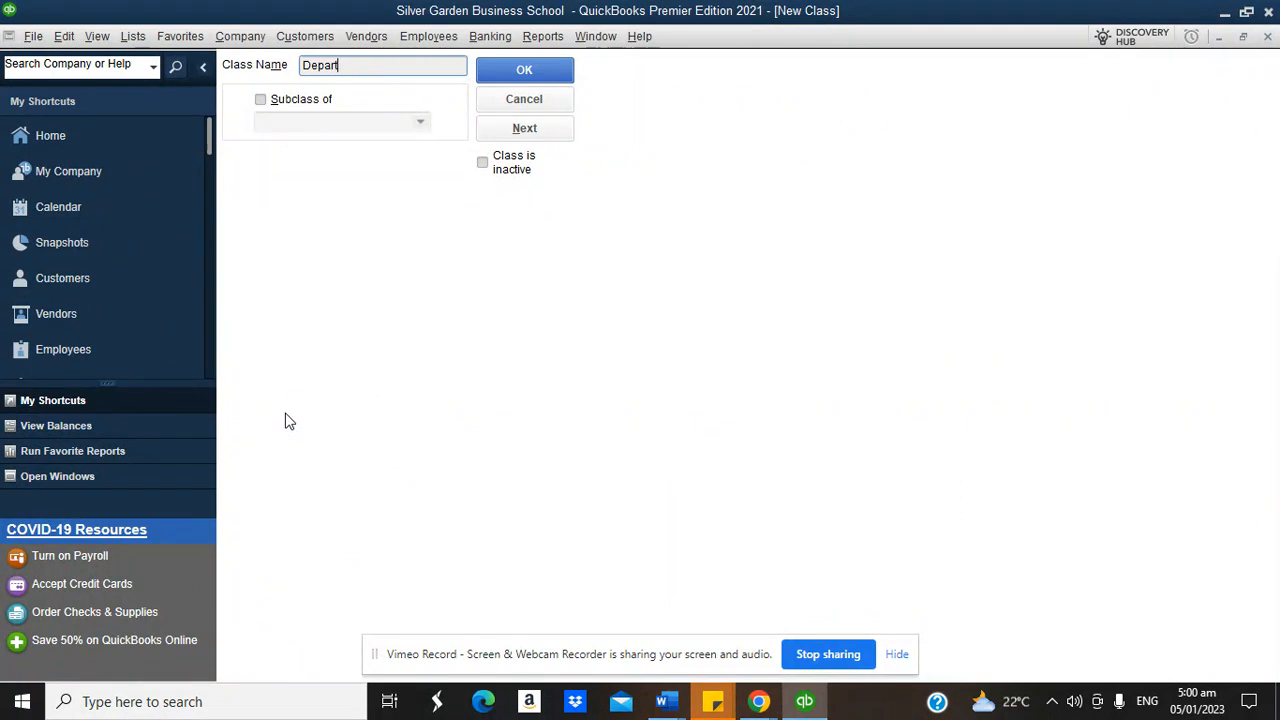
text(ment of Marketing)
click(525, 70)
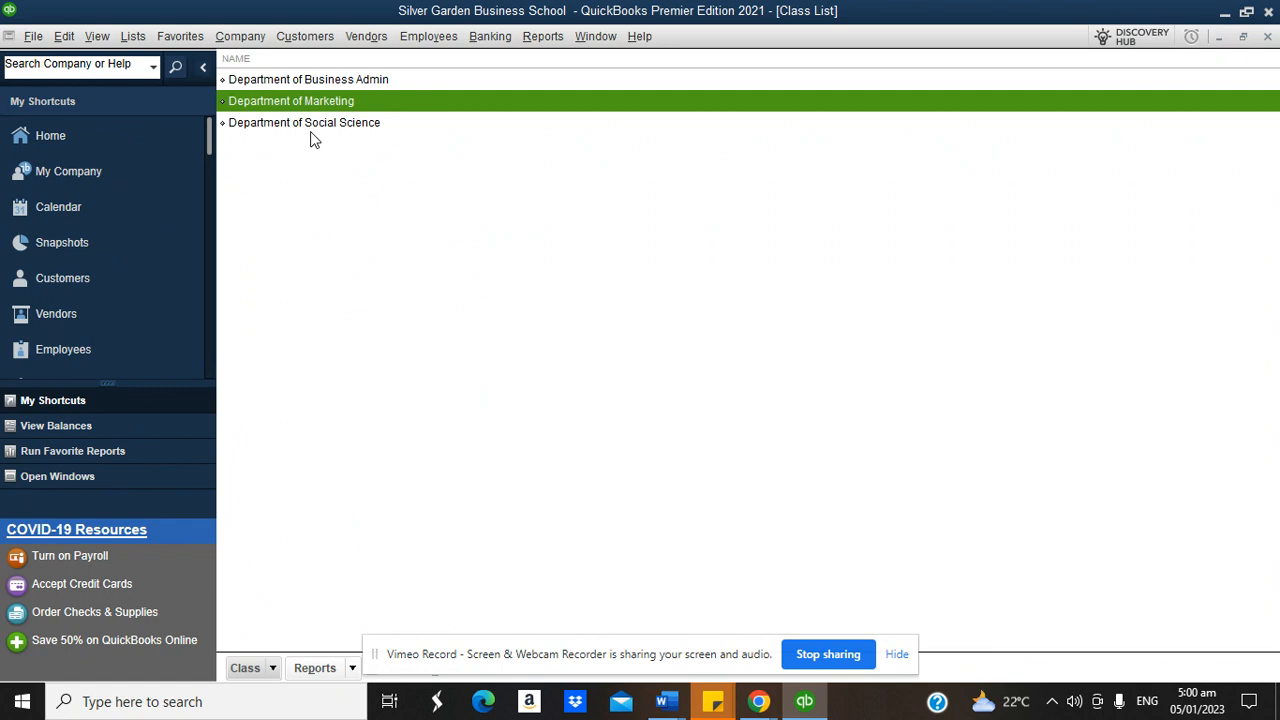
click(300, 79)
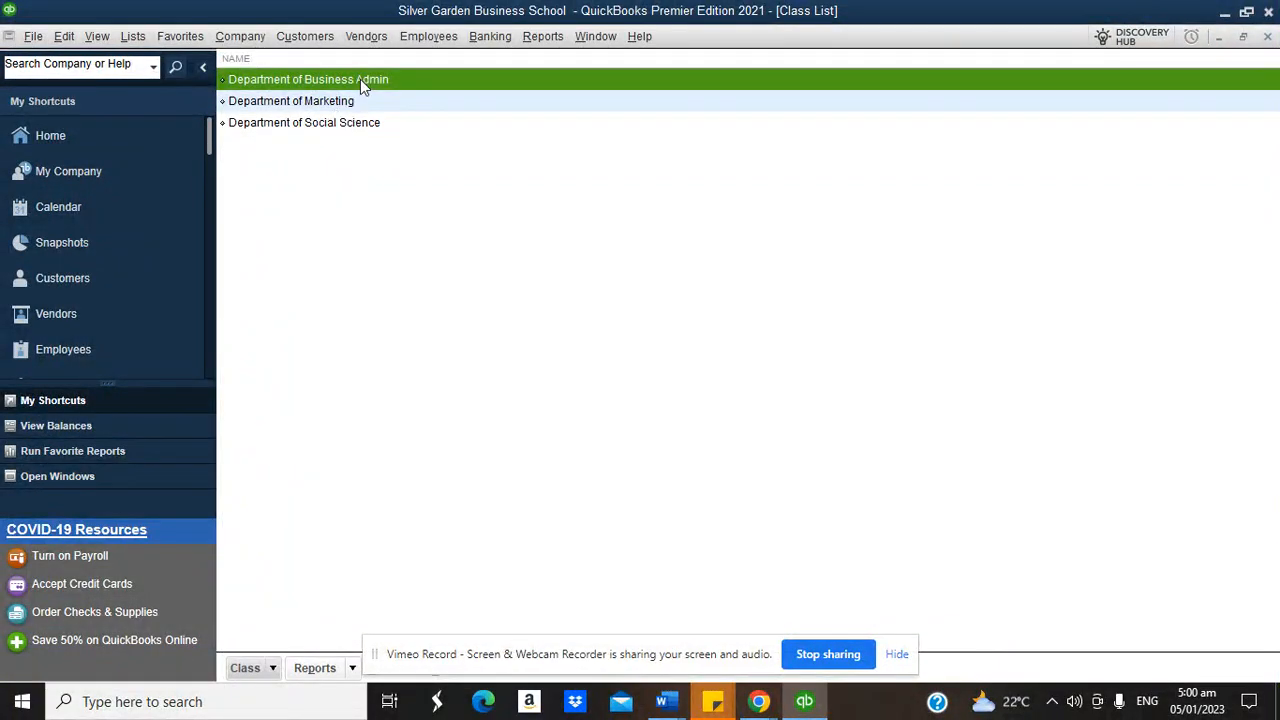
Step: Go to the home page, switch to Chrome to read the school setup outline in the online notepad, and return to QuickBooks
click(100, 146)
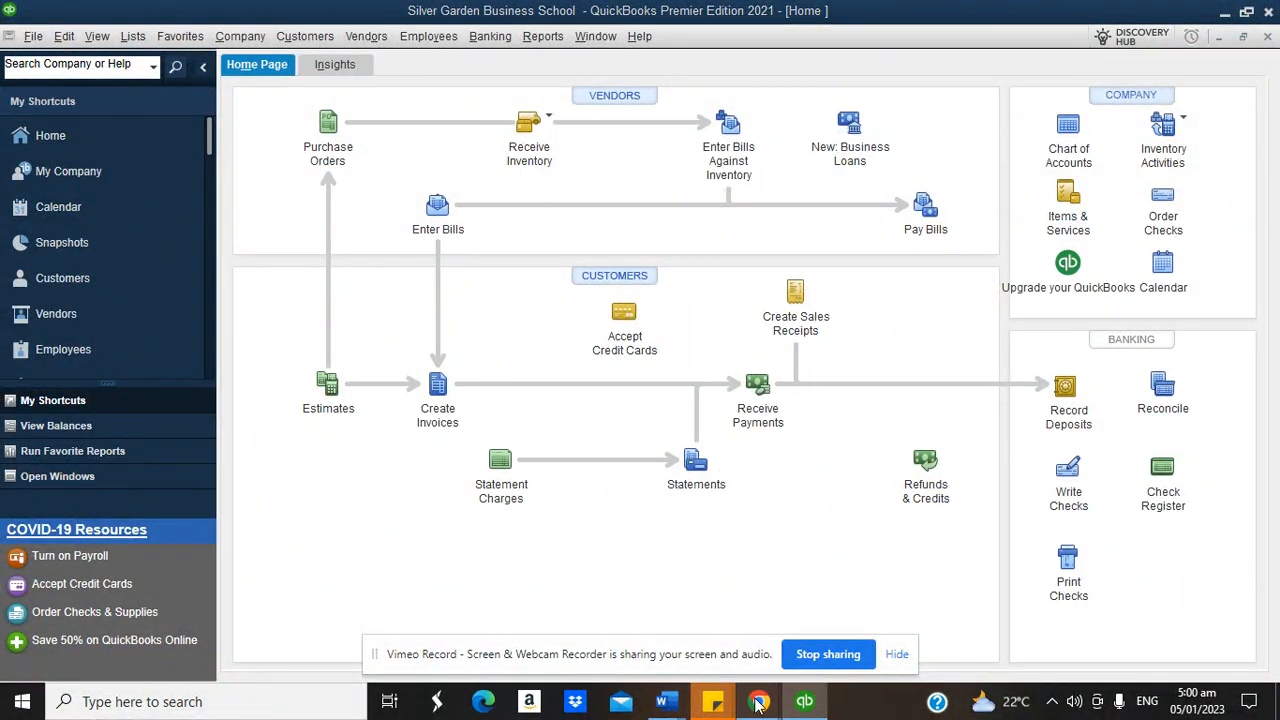
mouse_move(757, 697)
click(742, 634)
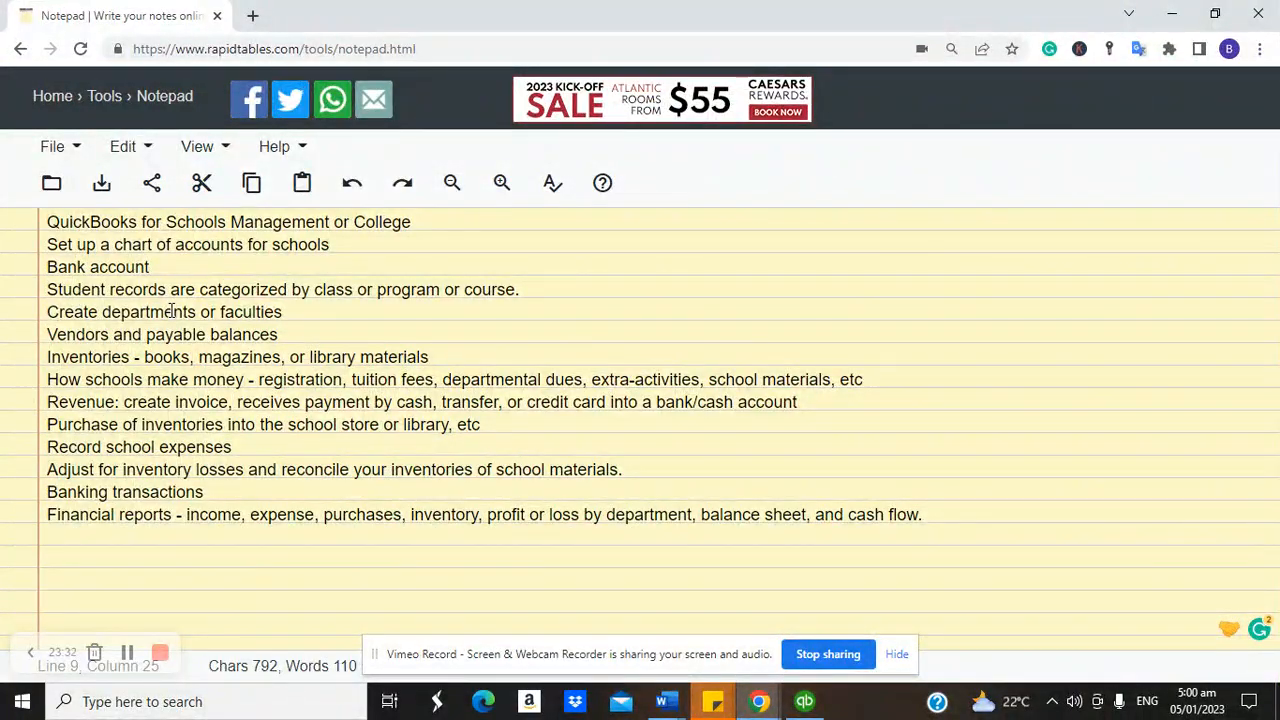
click(805, 702)
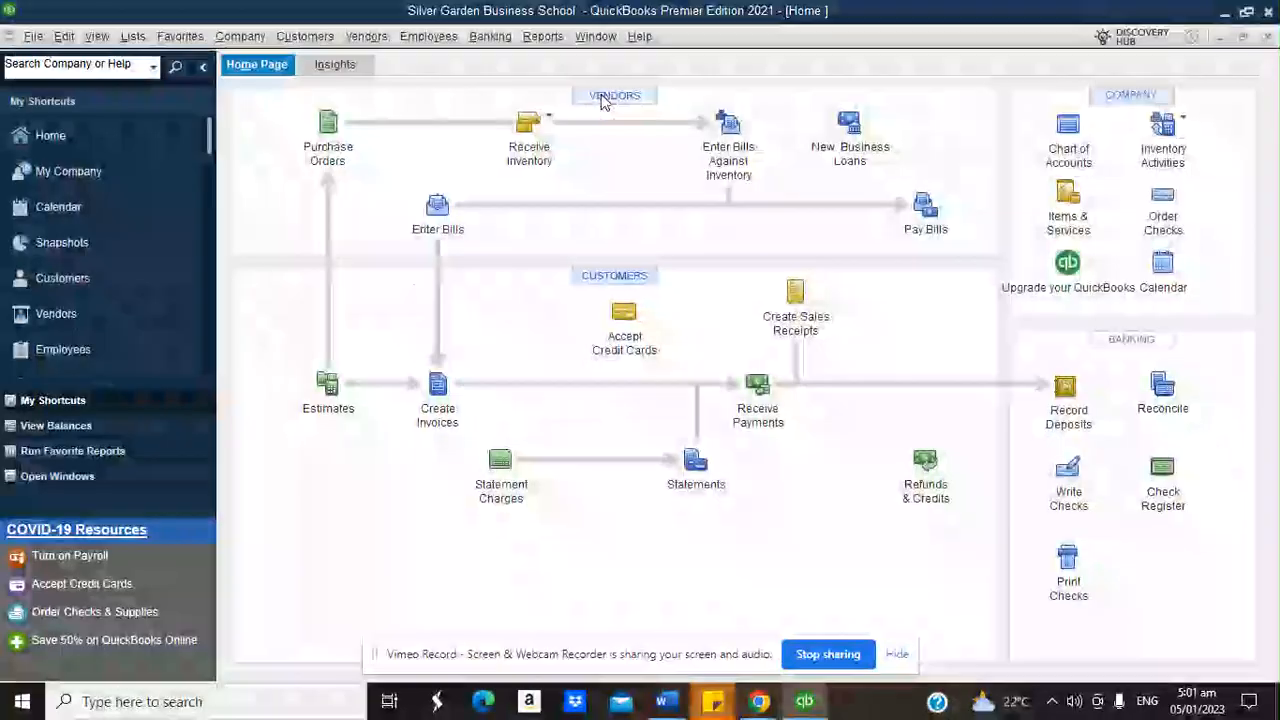
Step: Open the Vendor Center and start a new vendor record named School Supplies Limited
click(600, 95)
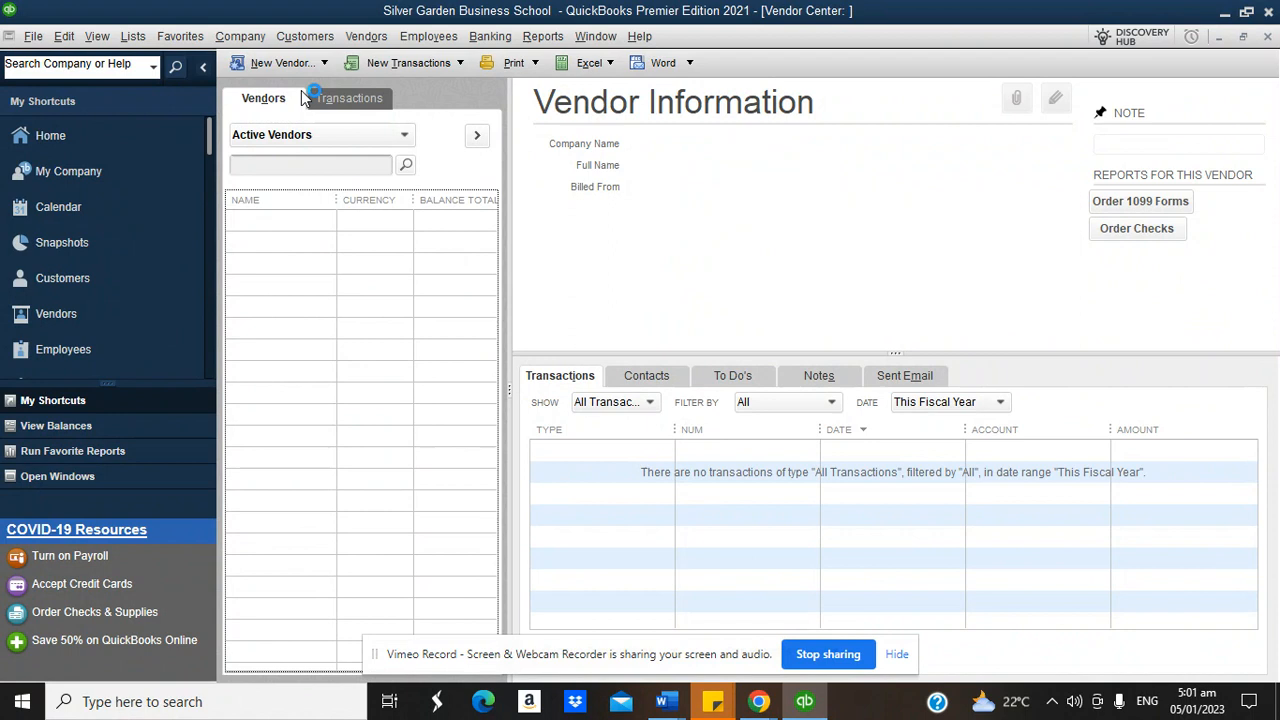
click(295, 63)
click(281, 90)
text(Sd)
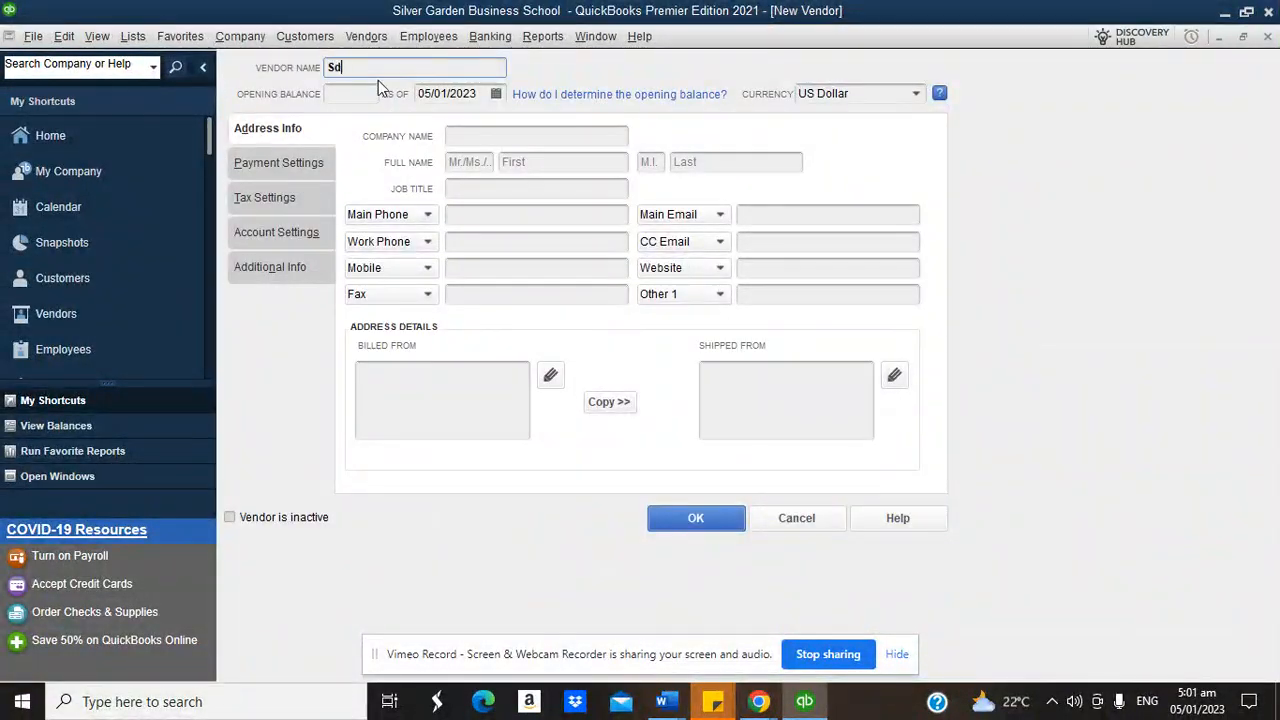
text(hool)
key(BackSpace)
key(BackSpace)
key(BackSpace)
key(BackSpace)
key(BackSpace)
text(chool Supplies Limited)
Step: Give School Supplies Limited an opening balance of 24,000,000 as of 31/12/2022, save the vendor, and widen the vendor list's name column
click(354, 93)
text(24000)
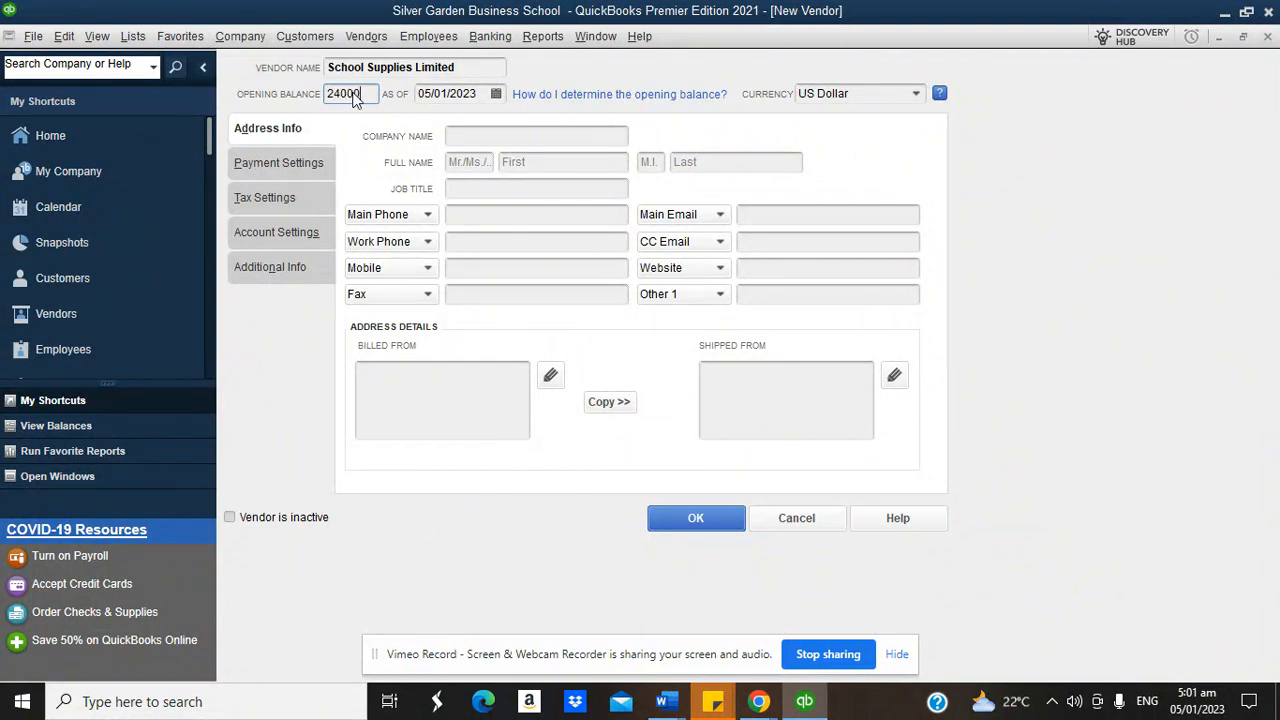
text(00)
click(497, 95)
click(436, 125)
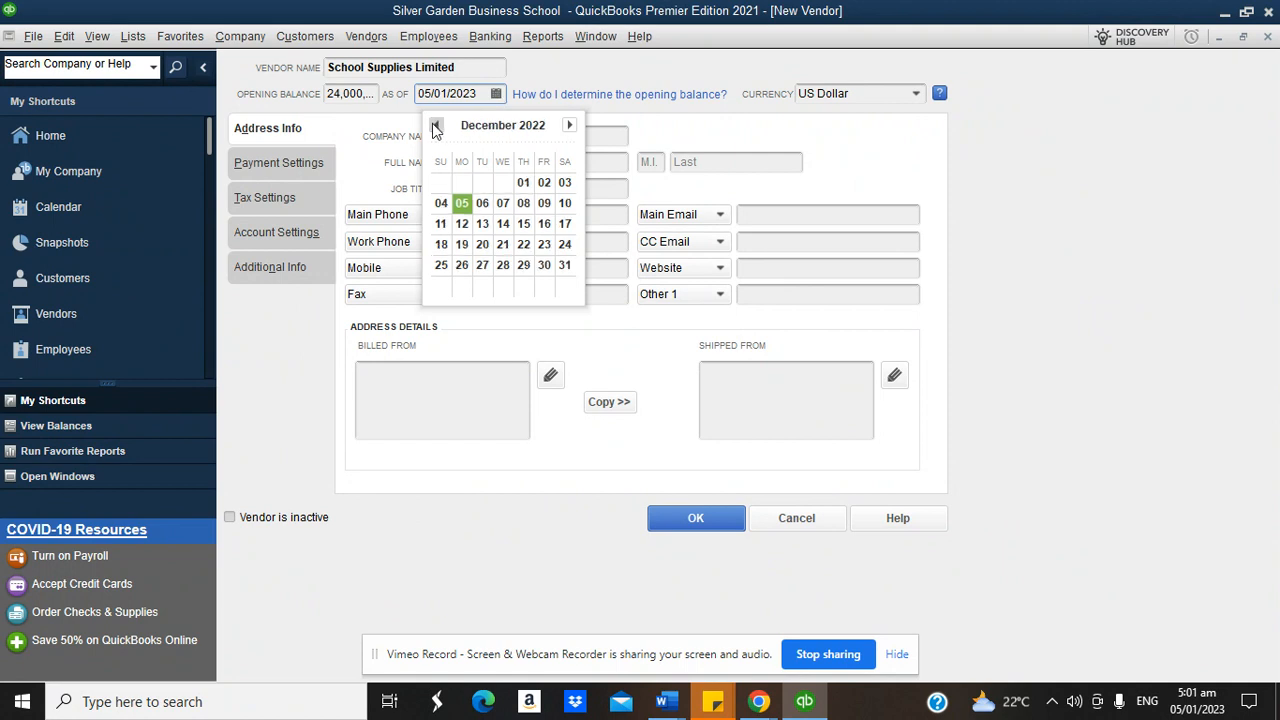
click(564, 265)
click(696, 518)
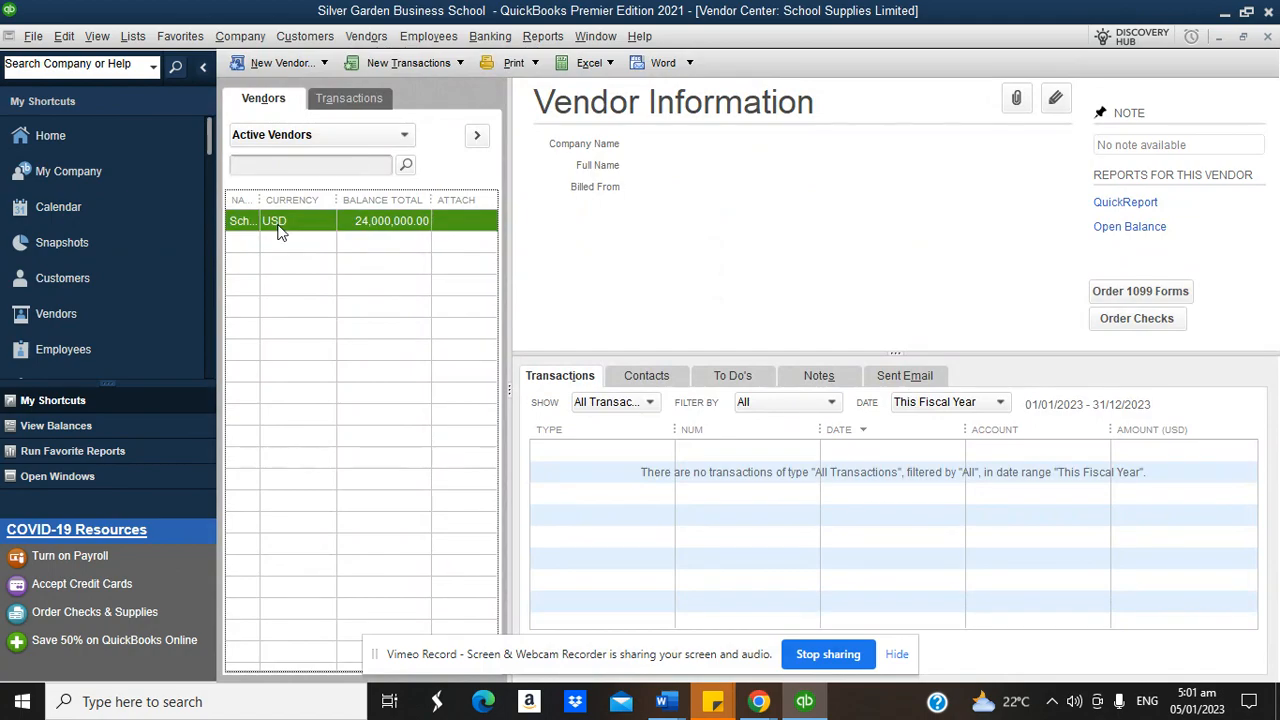
drag(260, 200, 370, 198)
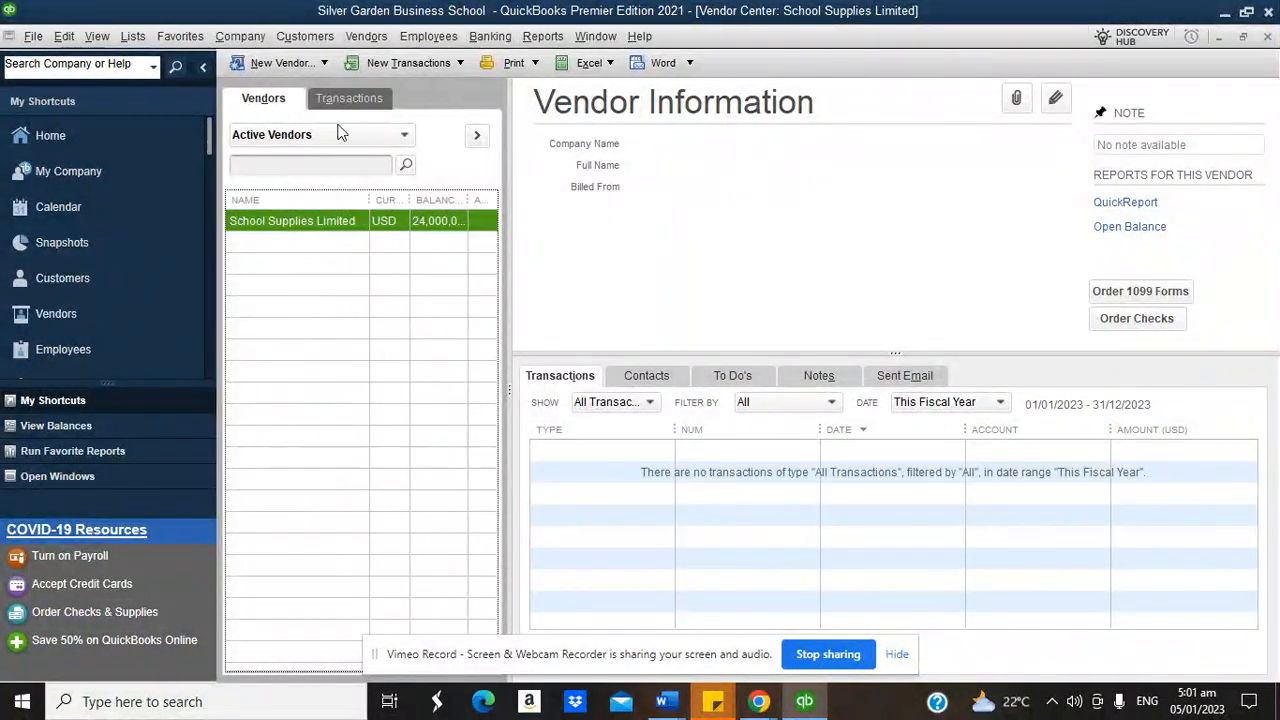
Step: Add a vendor named London Business School with British Pound Sterling as currency, and widen the name column to show full vendor names
click(305, 63)
click(297, 79)
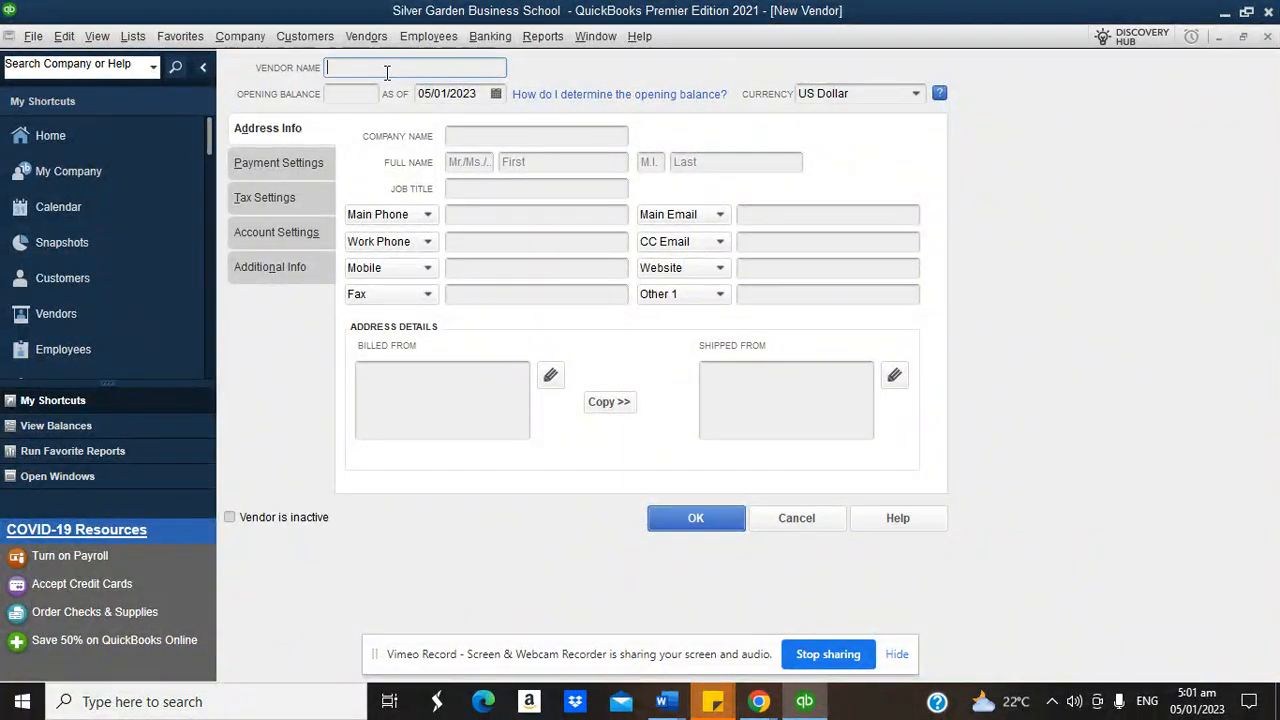
text(London Business School)
click(914, 95)
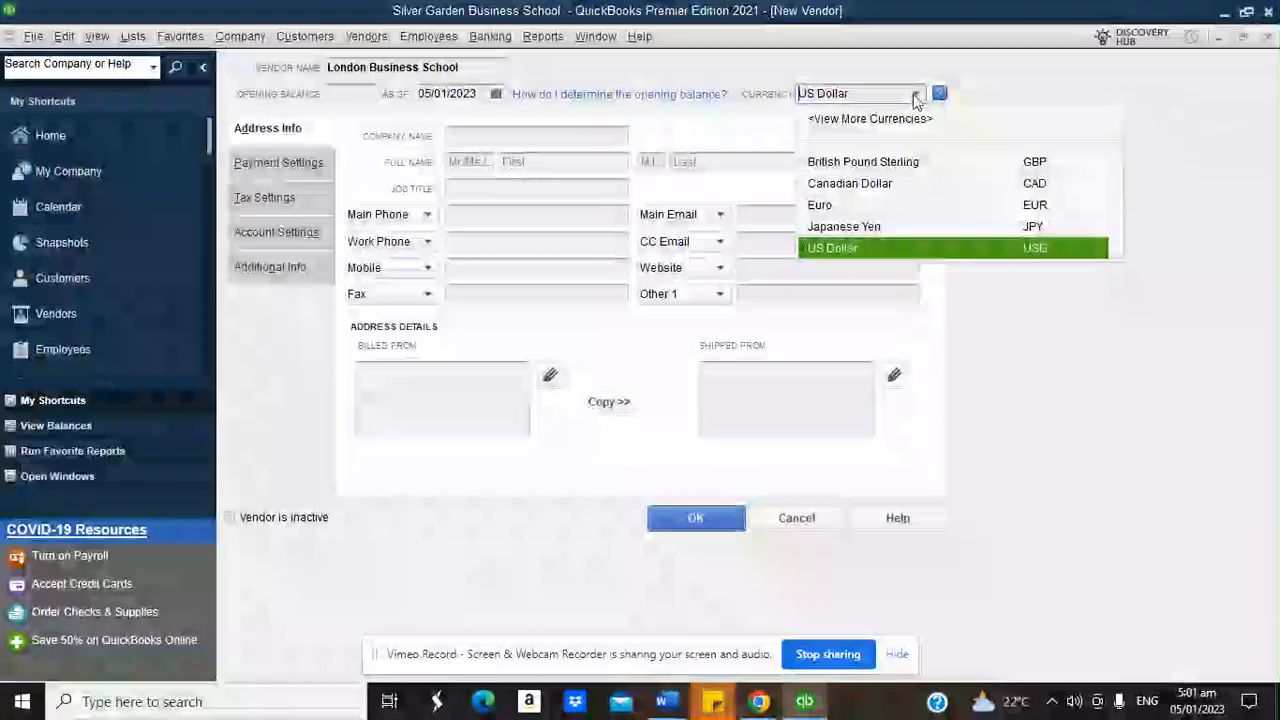
click(859, 167)
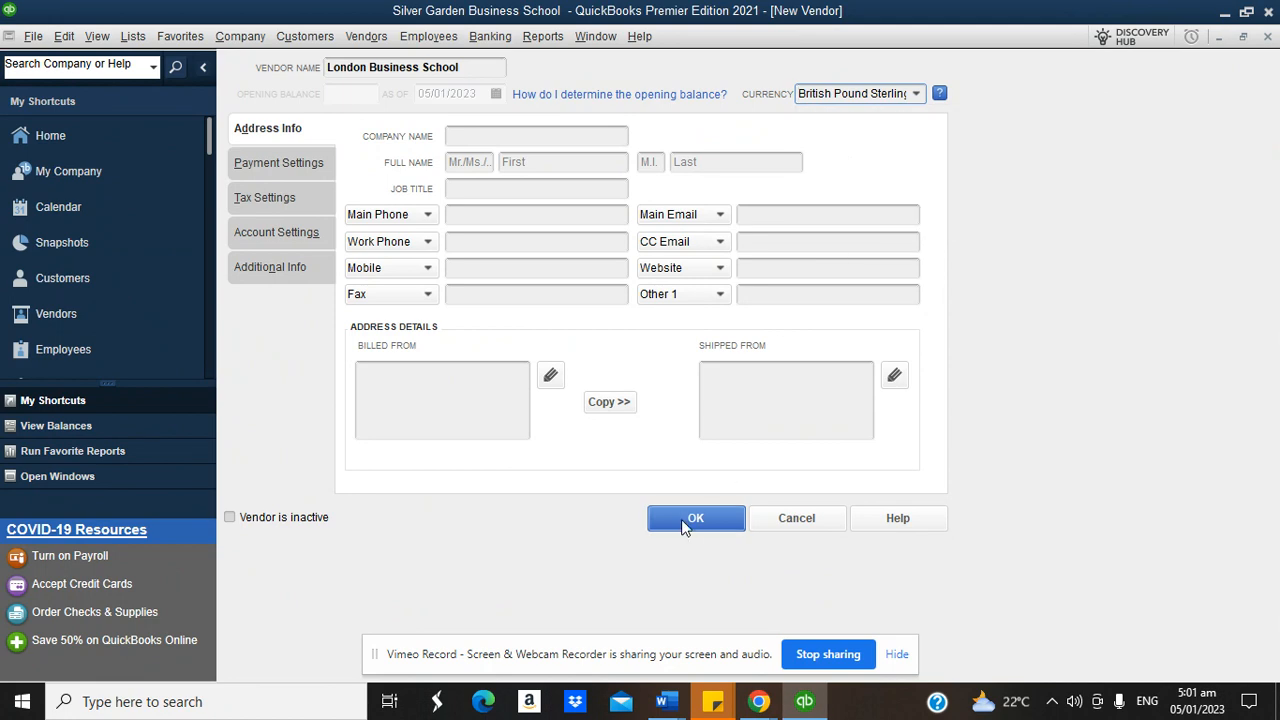
click(686, 520)
drag(260, 191, 379, 191)
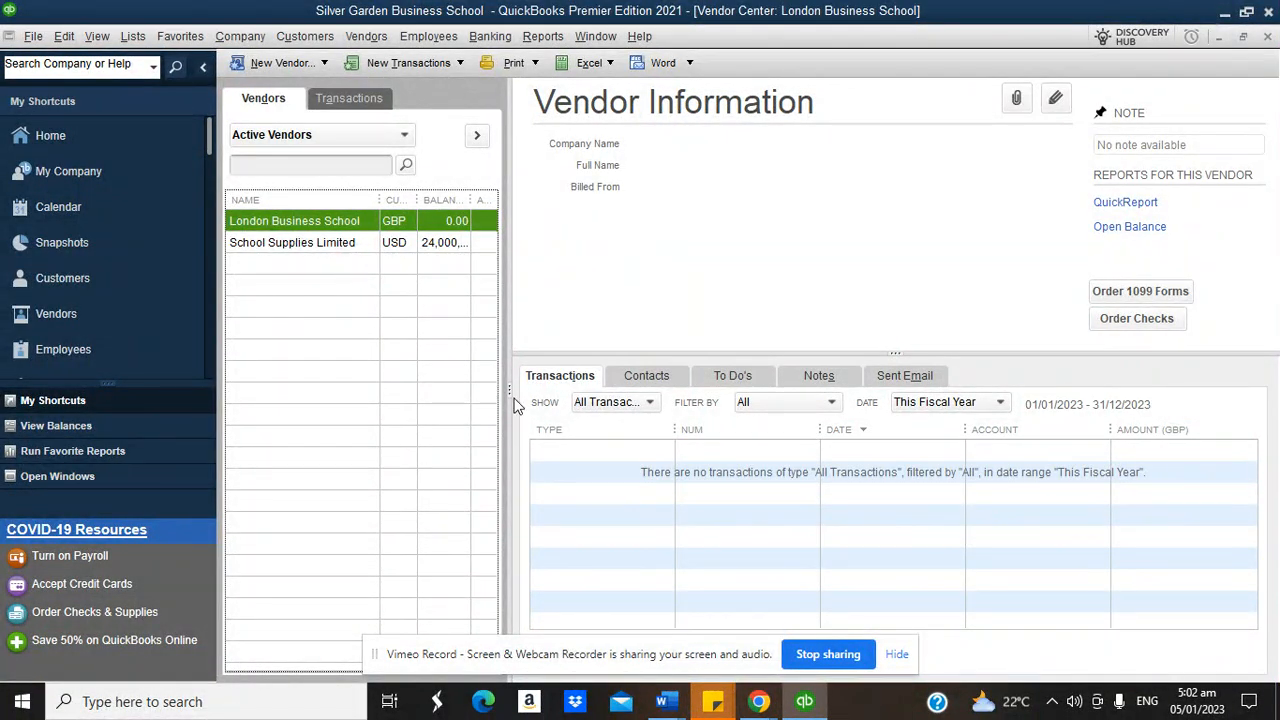
Step: Switch to Chrome to check the inventory and revenue points in the notepad outline, and return to QuickBooks
mouse_move(758, 705)
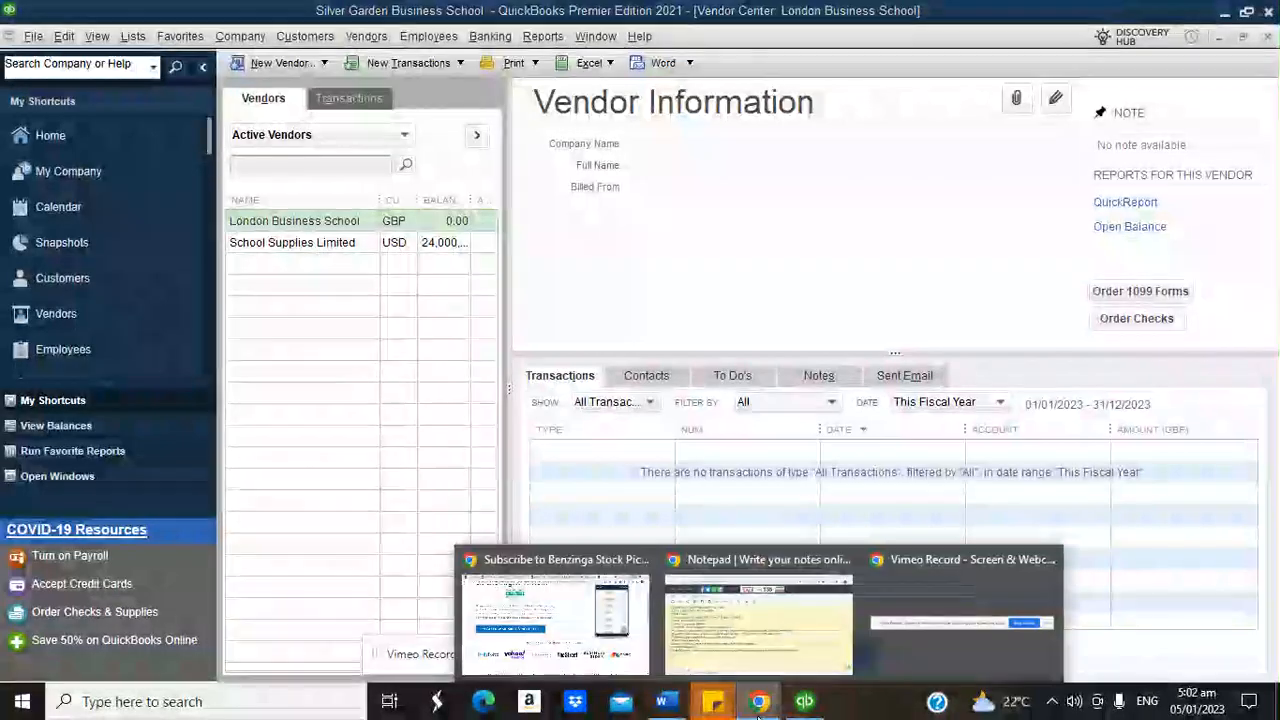
click(726, 631)
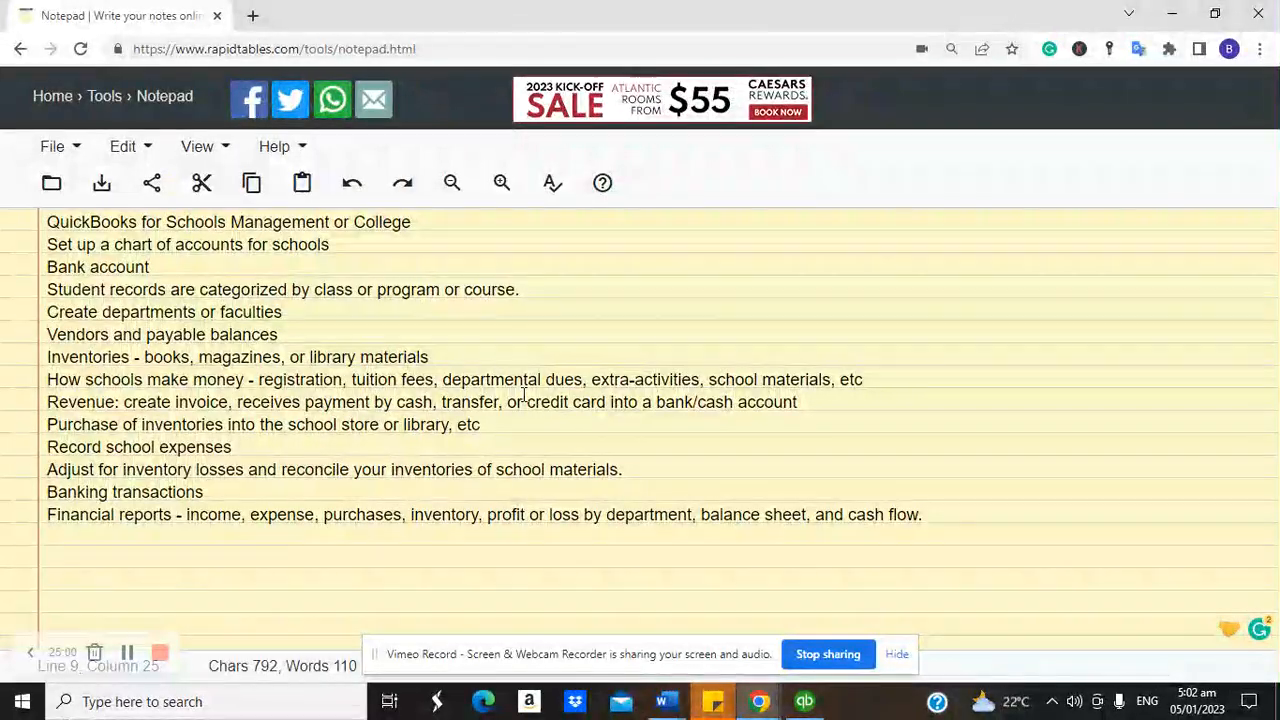
click(806, 703)
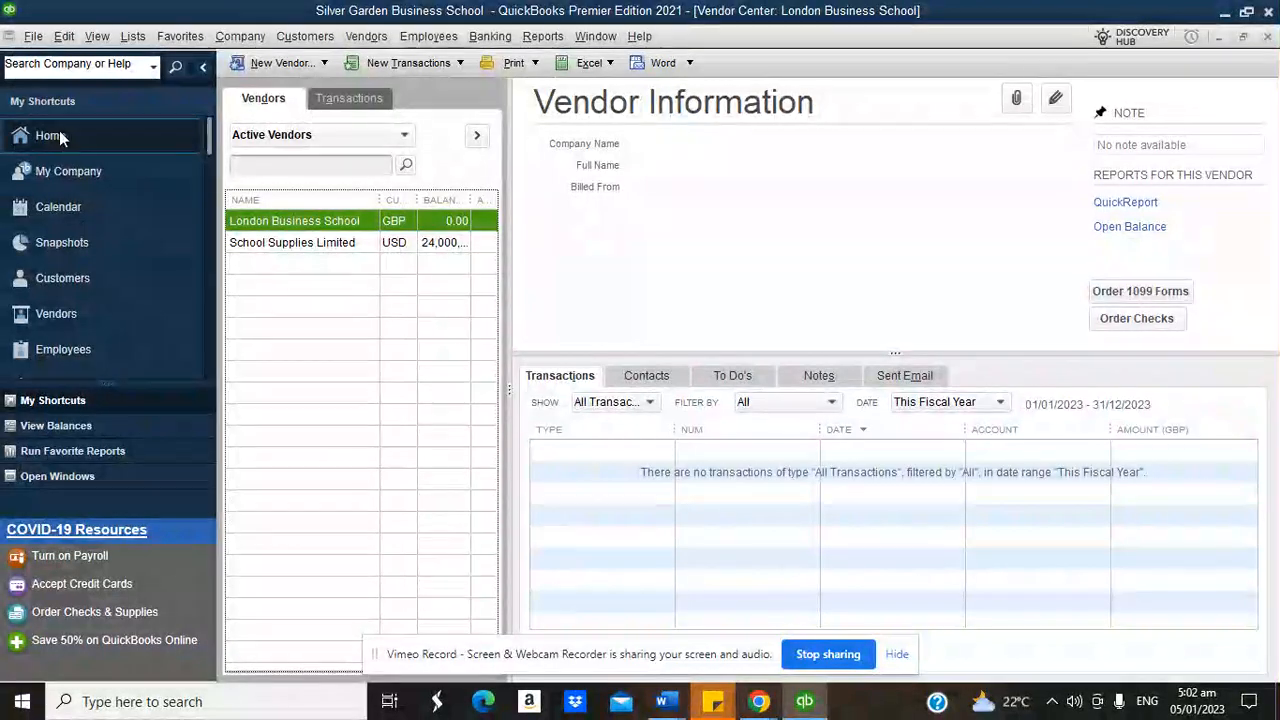
Step: Open the Item List and start a new Inventory Part item named Investment 101 Business Book
click(62, 137)
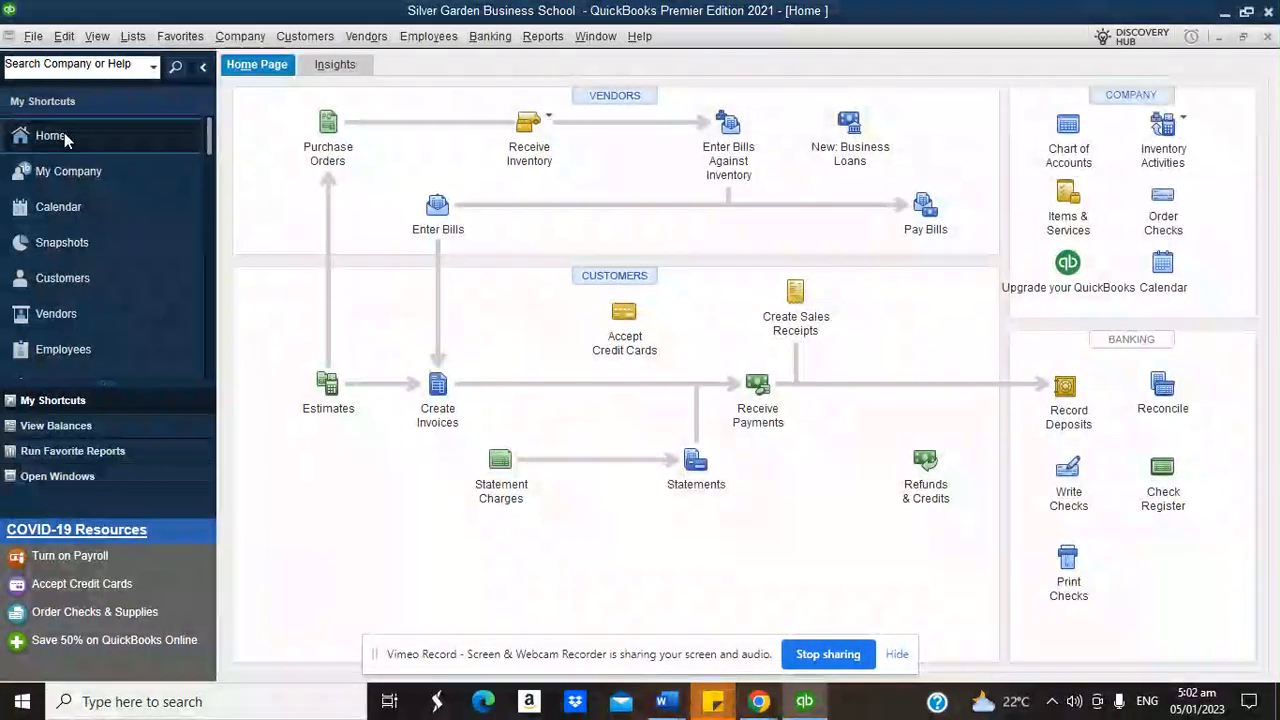
click(134, 38)
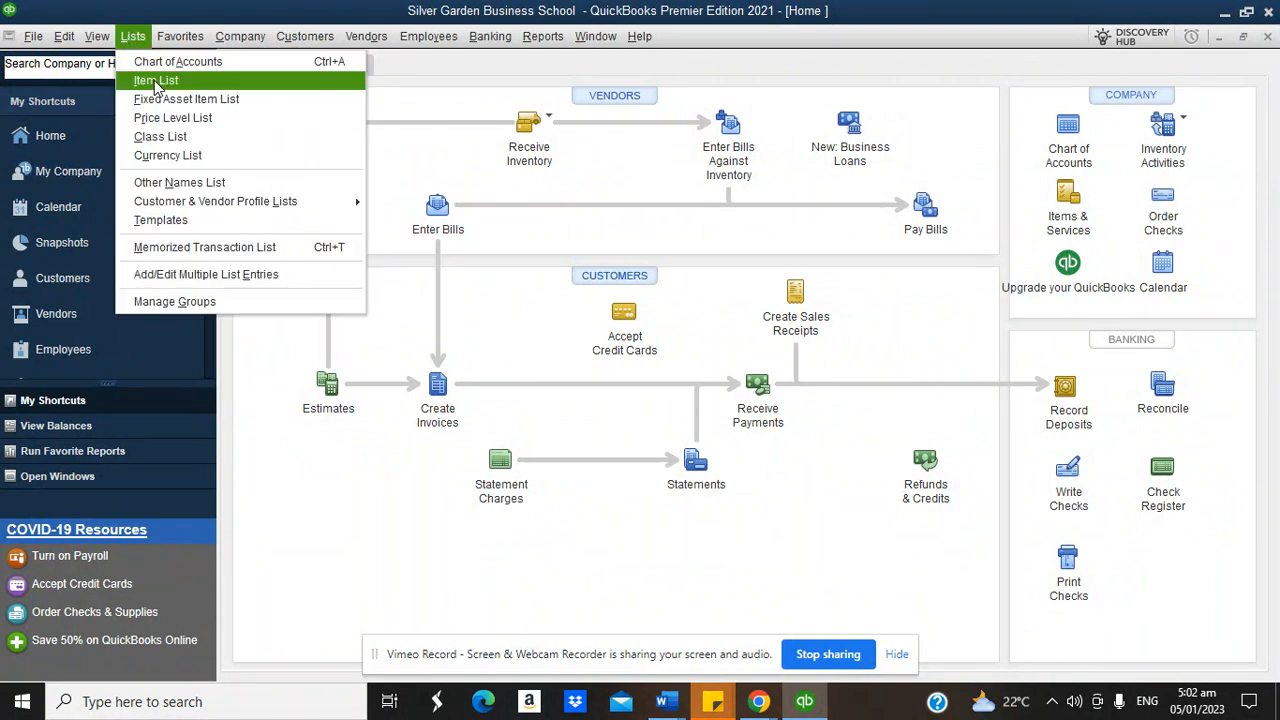
click(156, 83)
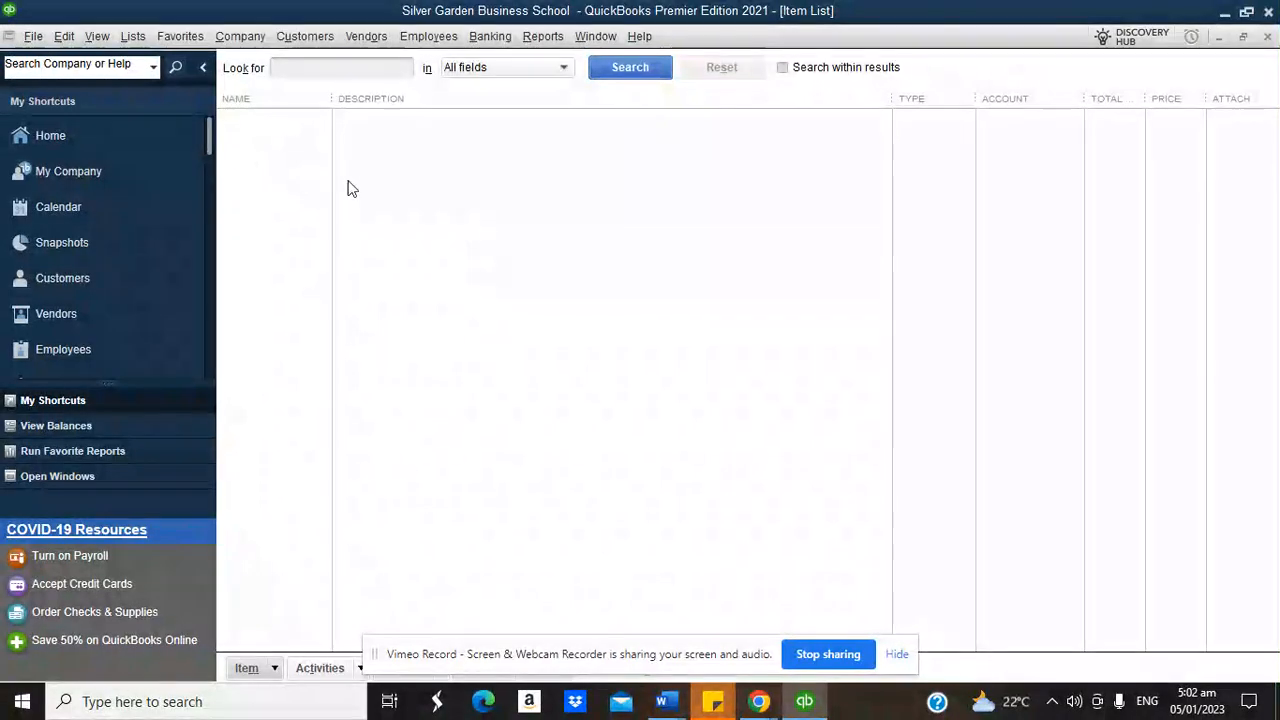
click(250, 667)
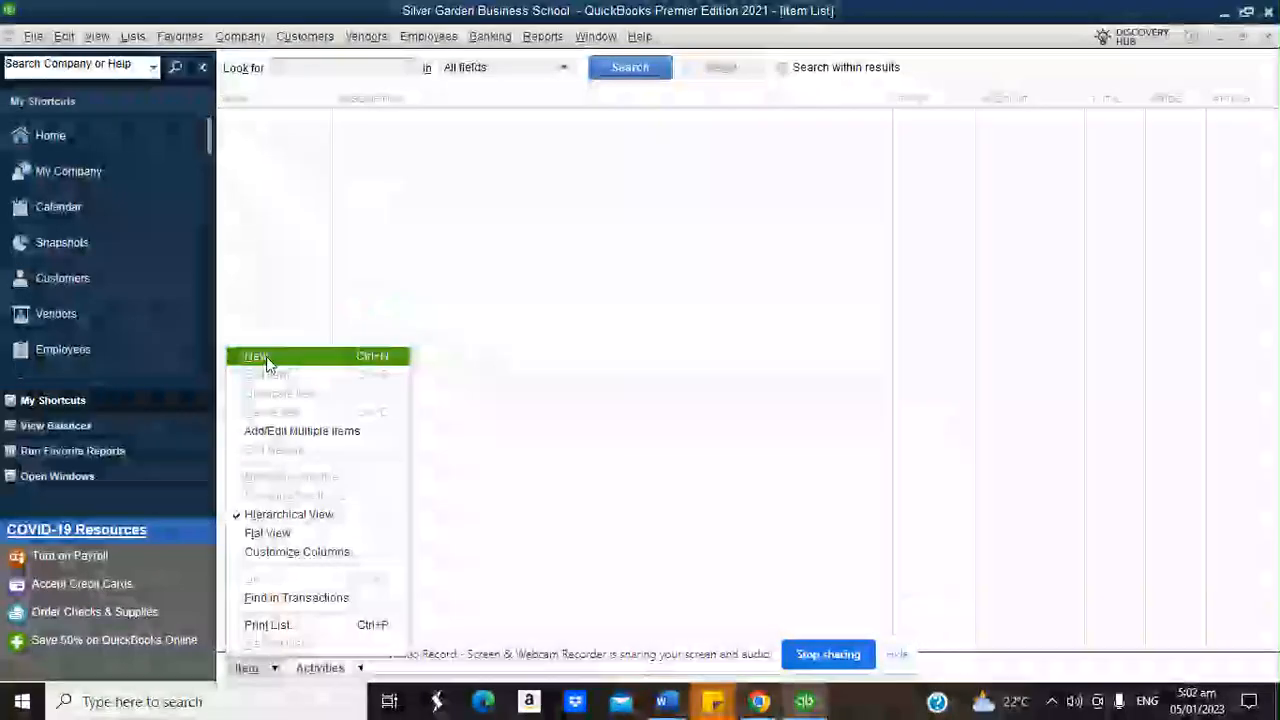
click(266, 356)
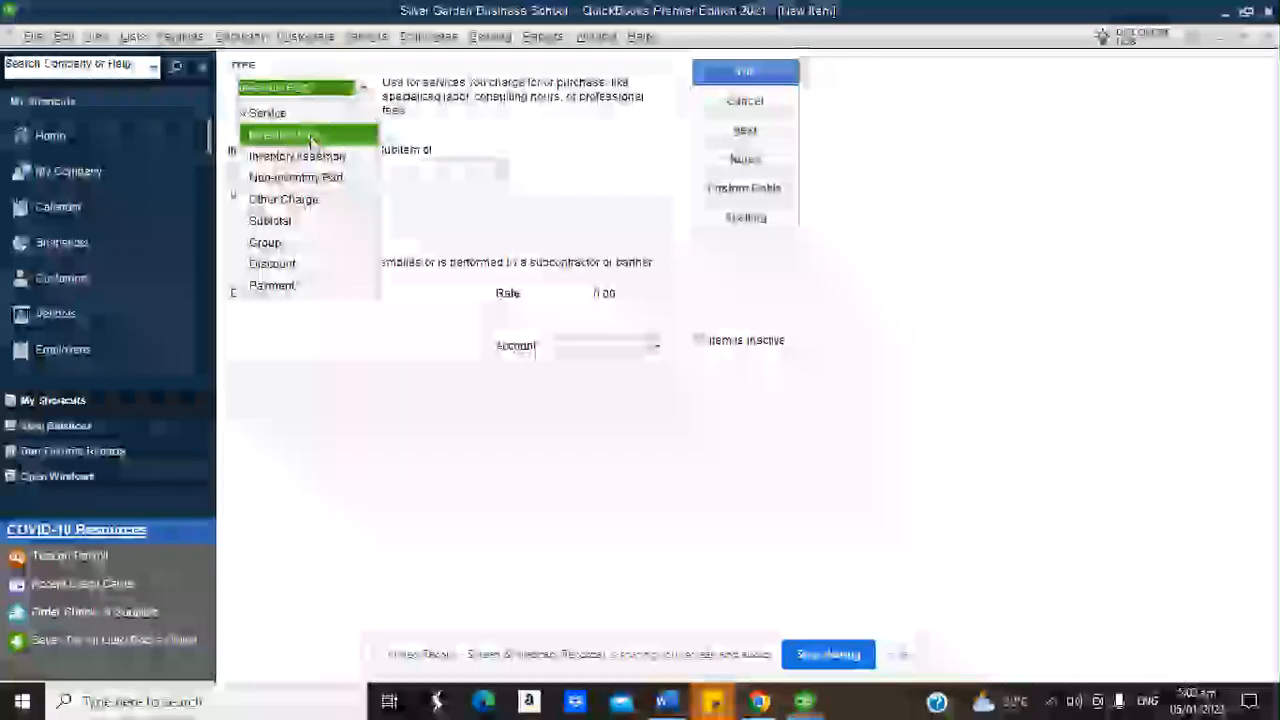
click(313, 140)
click(297, 165)
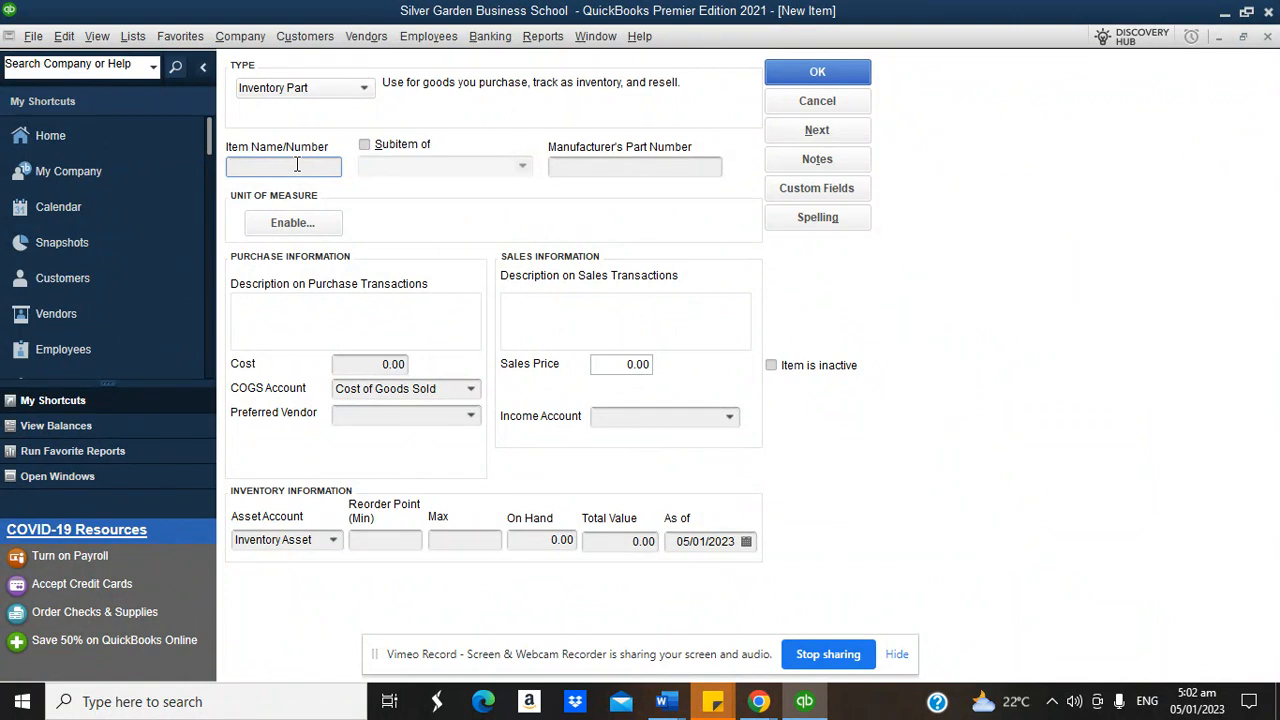
text(Investment 101 Business)
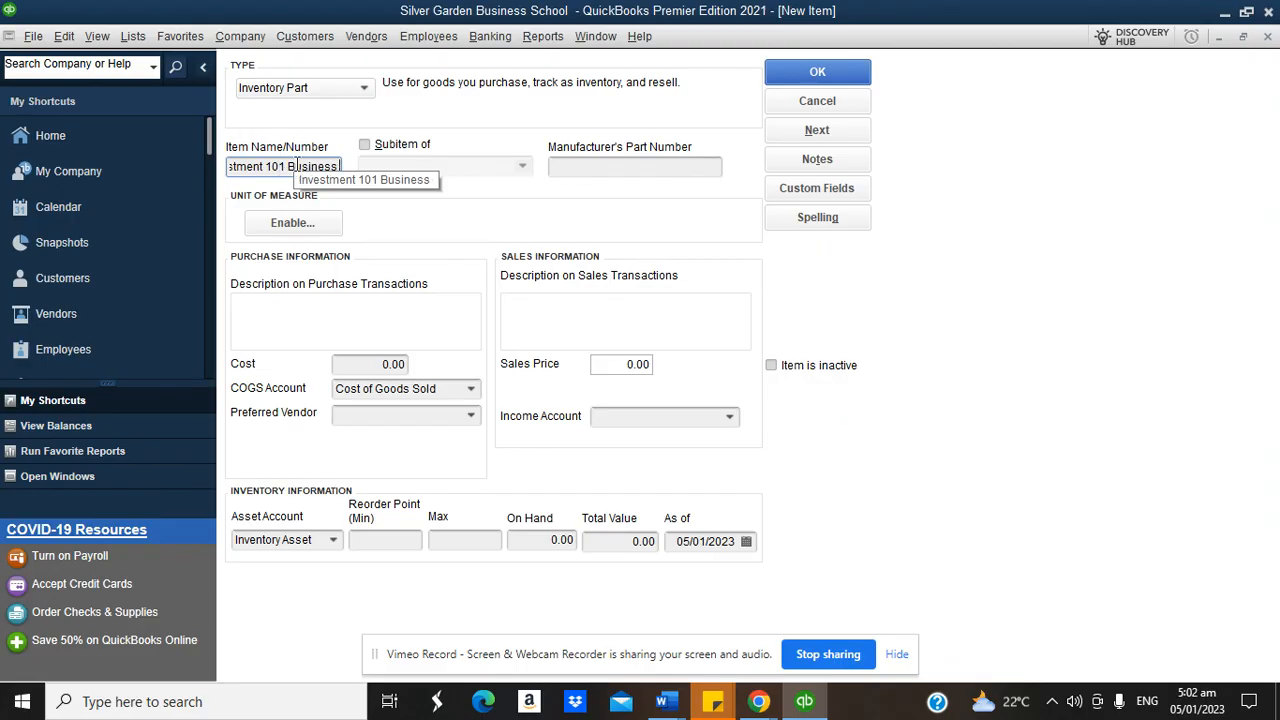
text( Book)
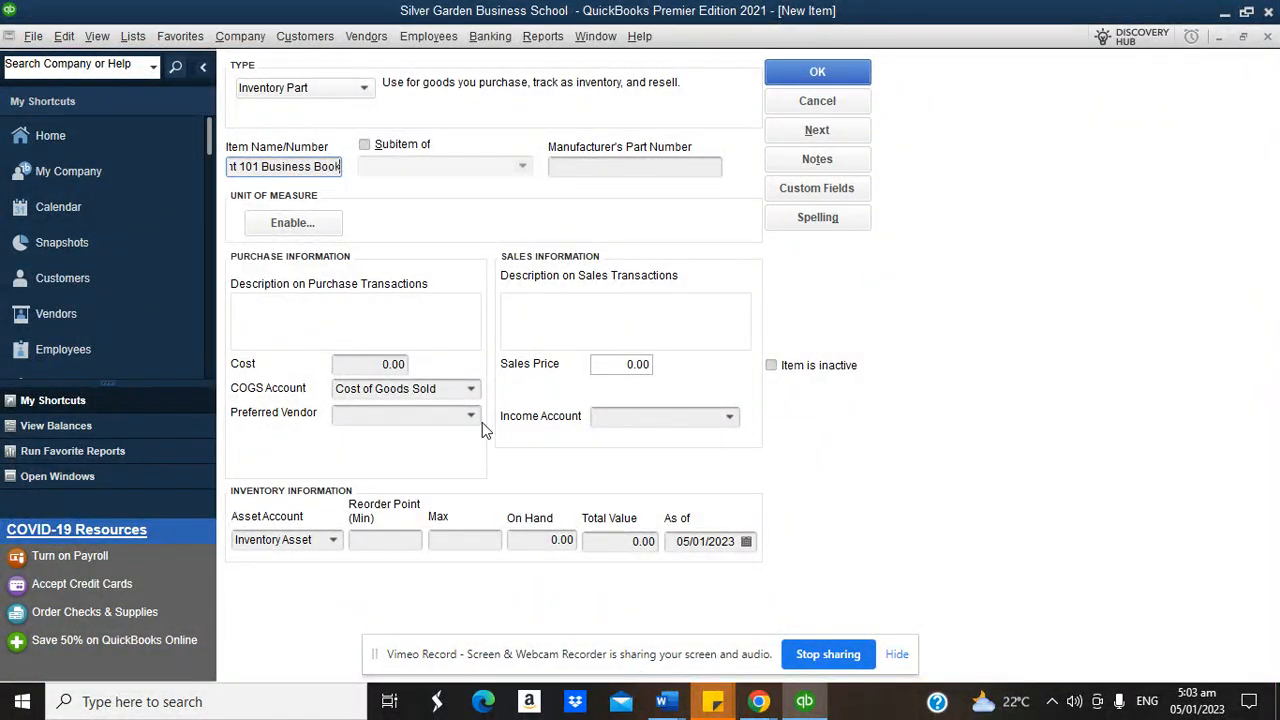
Step: Give the Investment 101 Business Book an opening stock of 500 on hand as of 31/12/2022, at a cost of 150
click(745, 541)
click(687, 531)
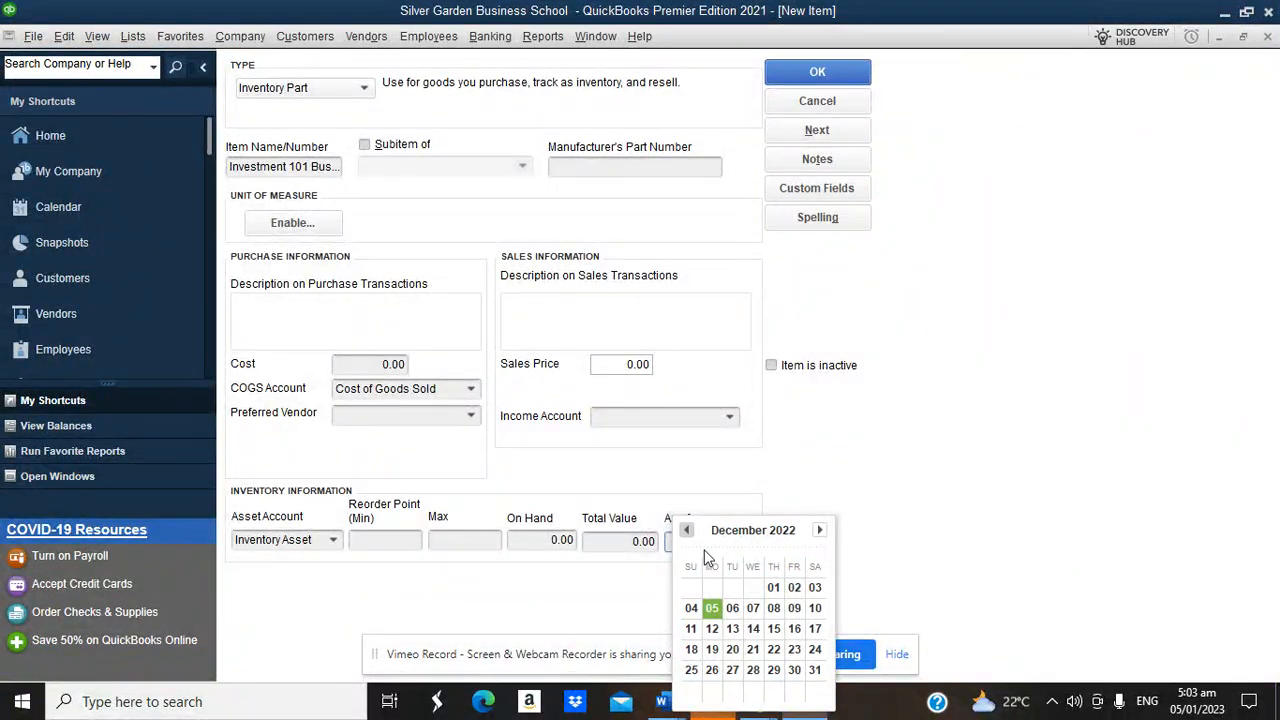
click(814, 670)
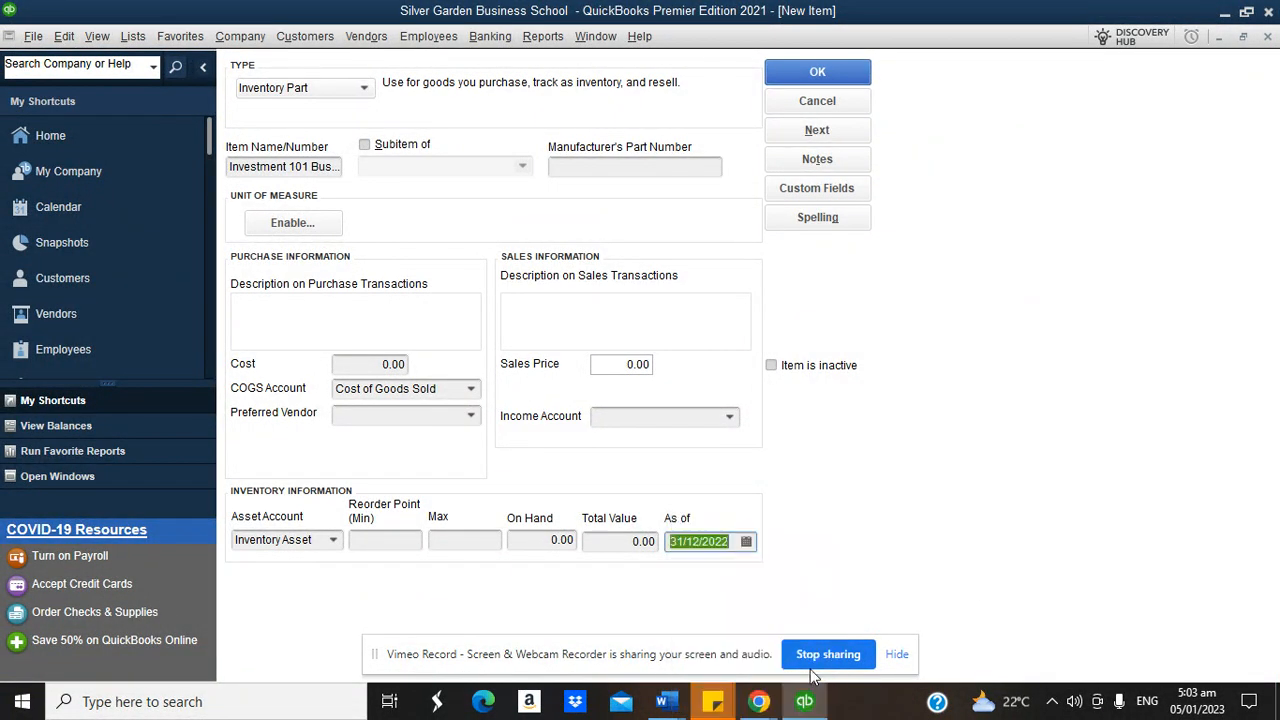
click(535, 540)
text(5)
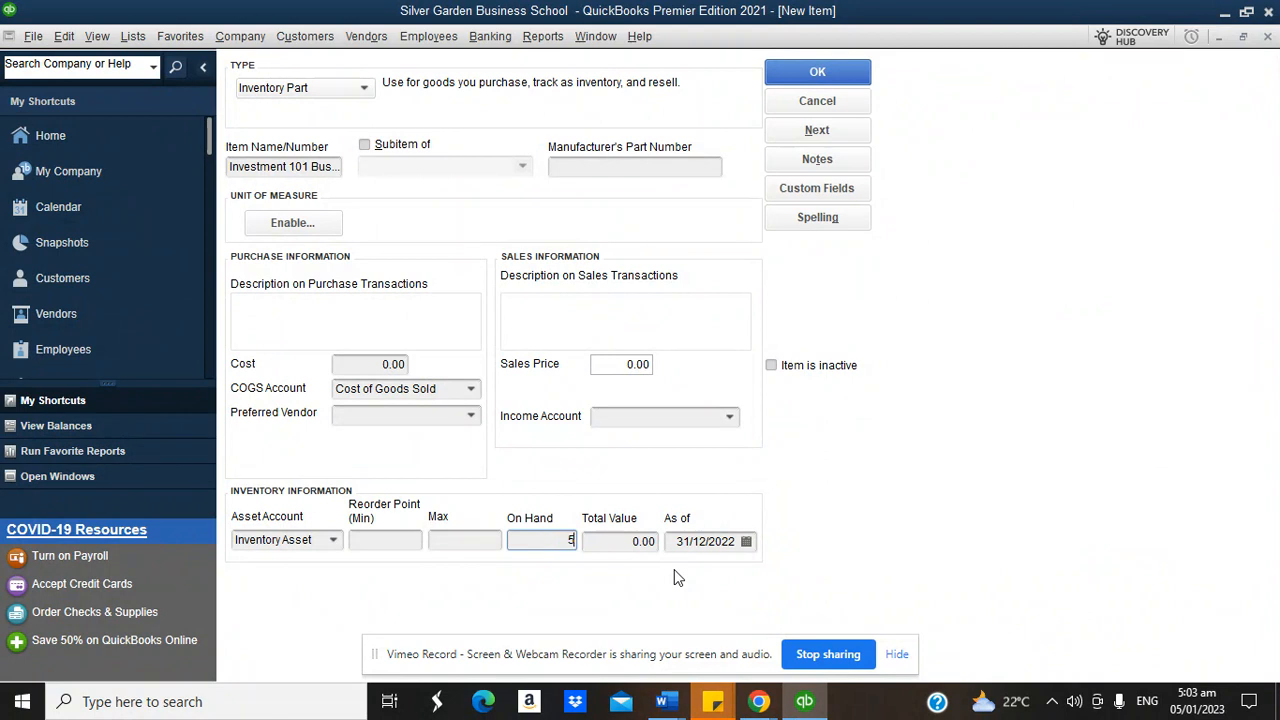
text(00)
click(370, 365)
text(150)
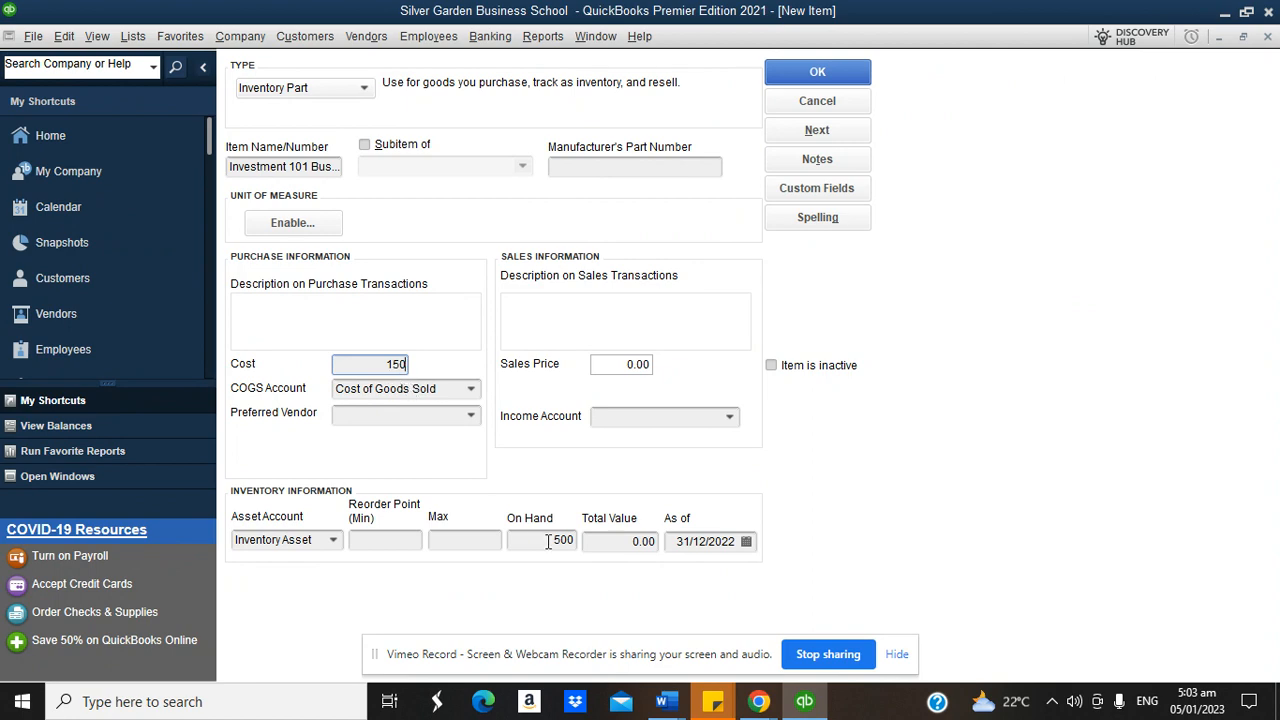
click(641, 545)
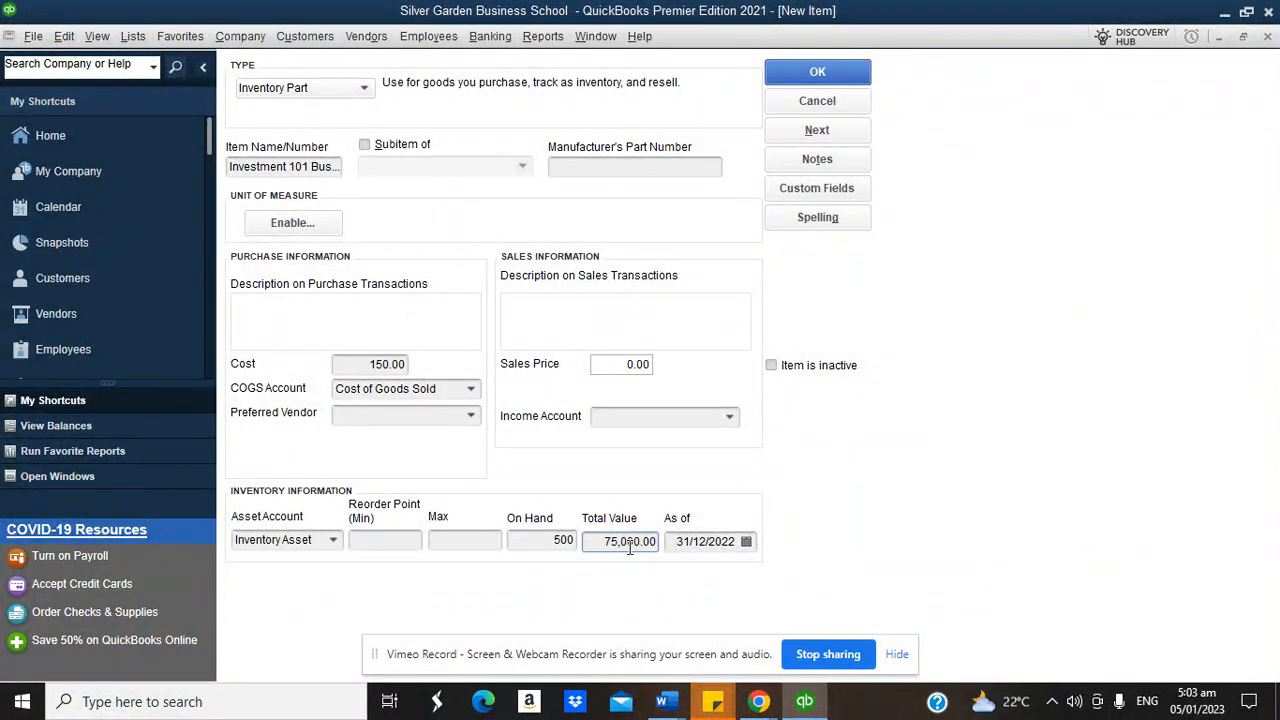
Step: Assign the Sales of Books income account and a sales price of 350 to the Investment 101 book item, and save it
click(731, 416)
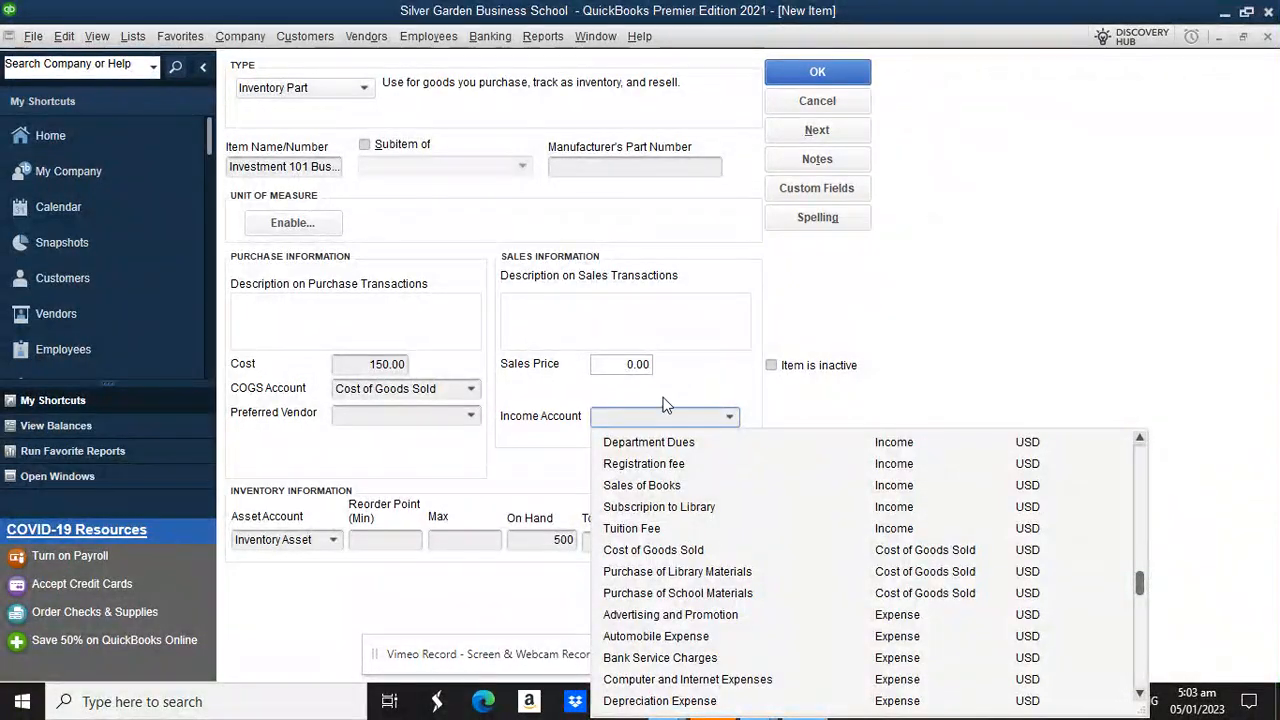
click(669, 487)
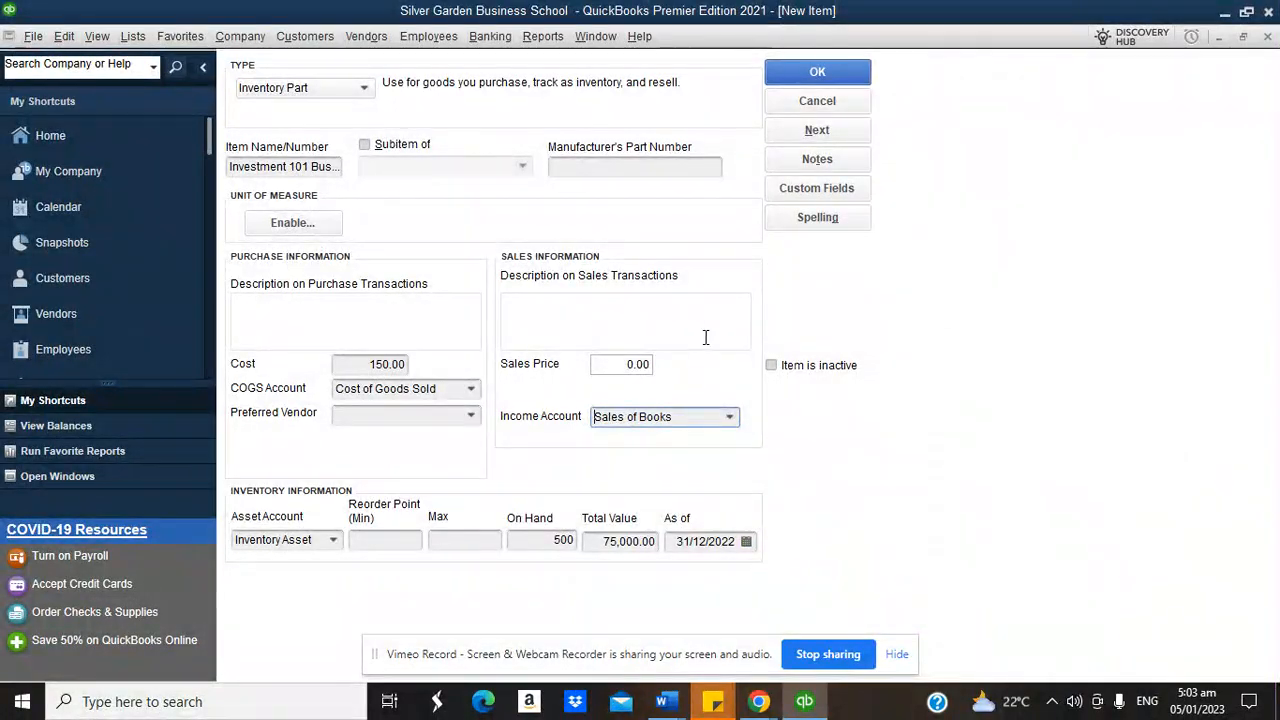
drag(624, 366, 688, 368)
text(350)
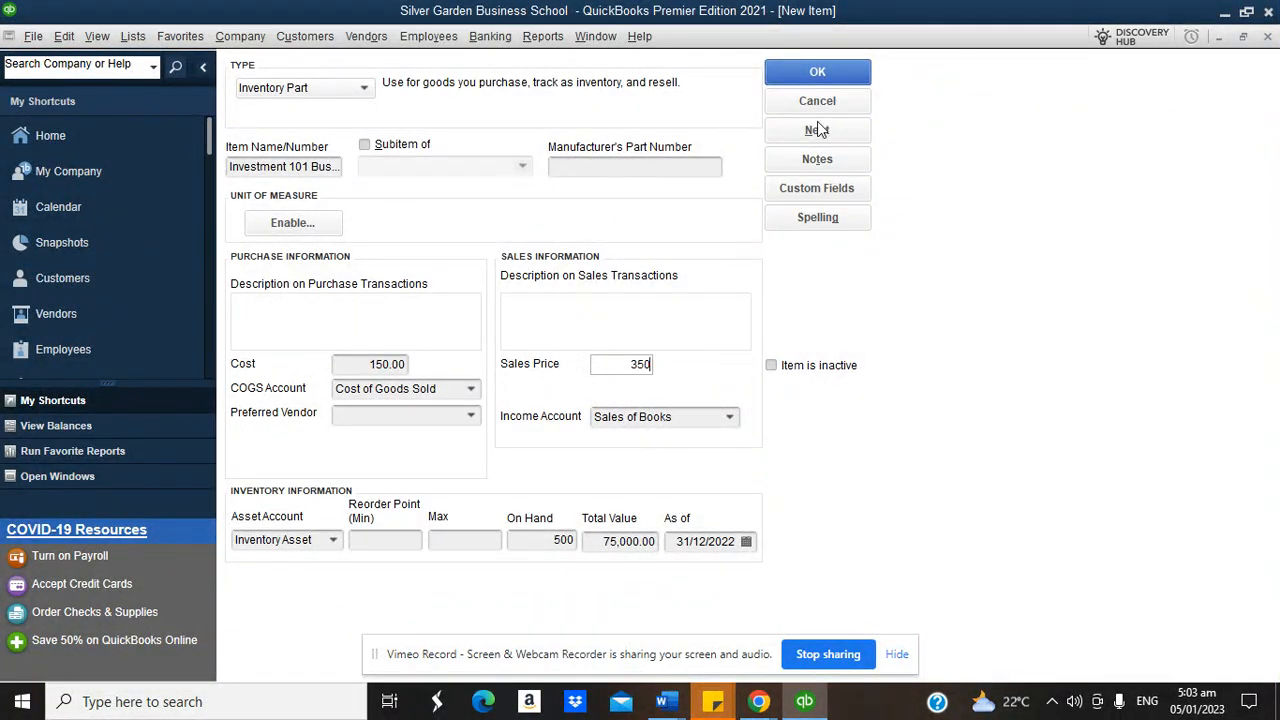
click(843, 72)
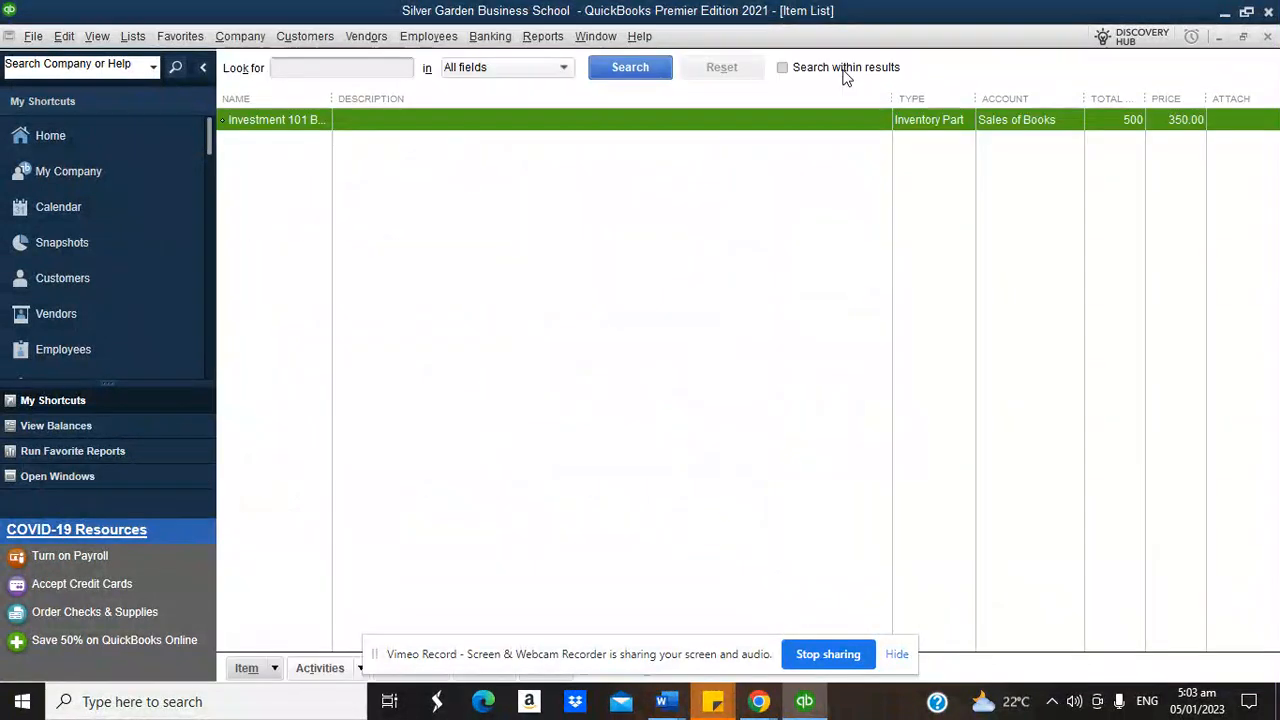
Step: Start another new Inventory Part item named Business Managment Books
click(280, 667)
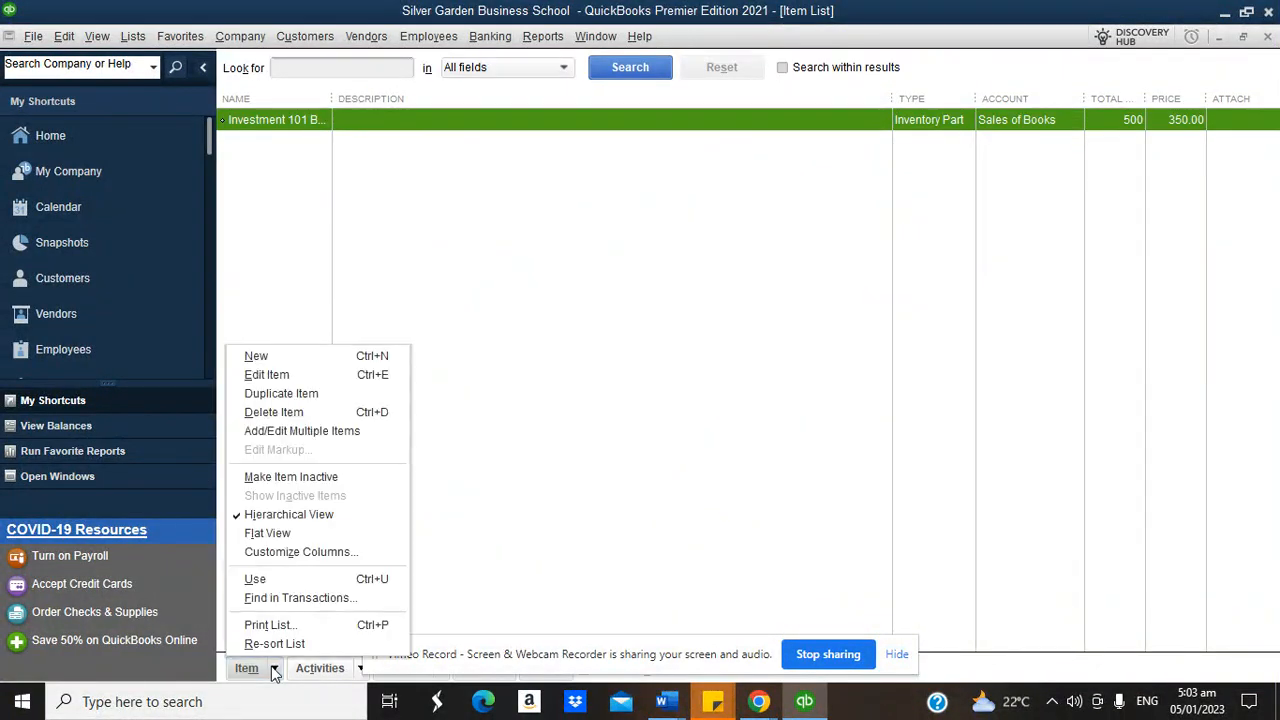
click(252, 354)
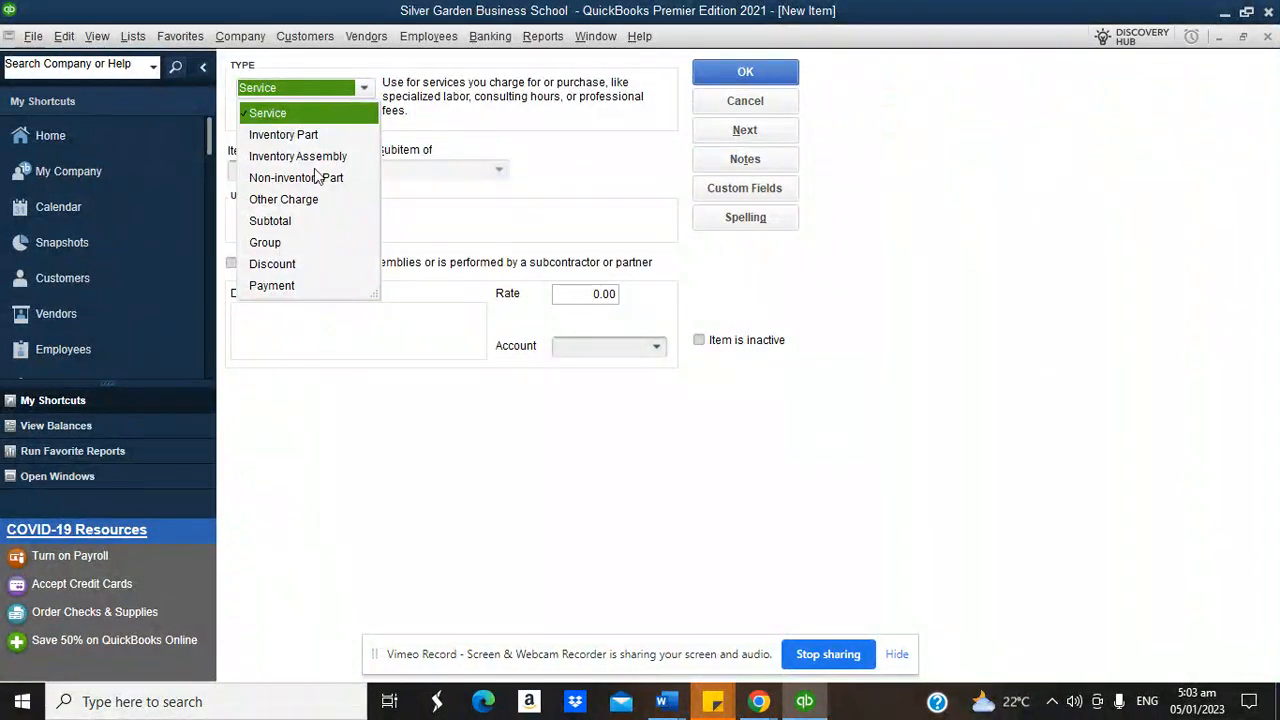
click(296, 137)
click(292, 177)
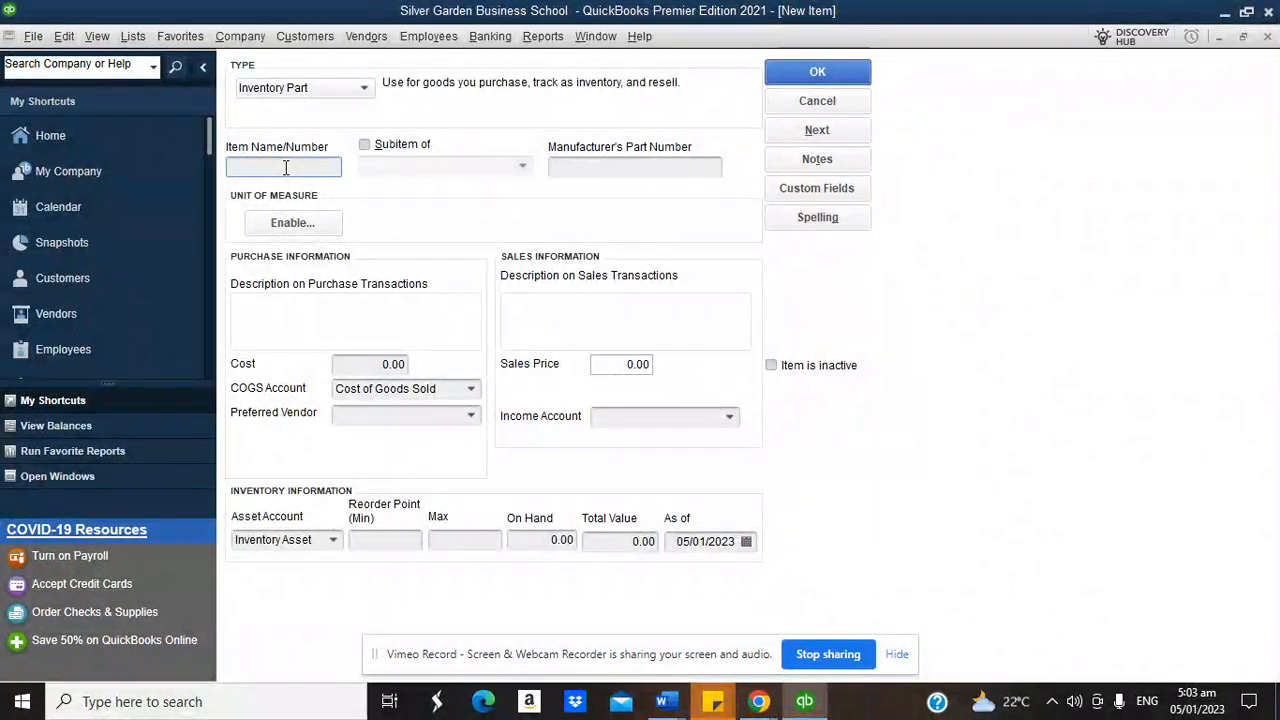
text(Business M)
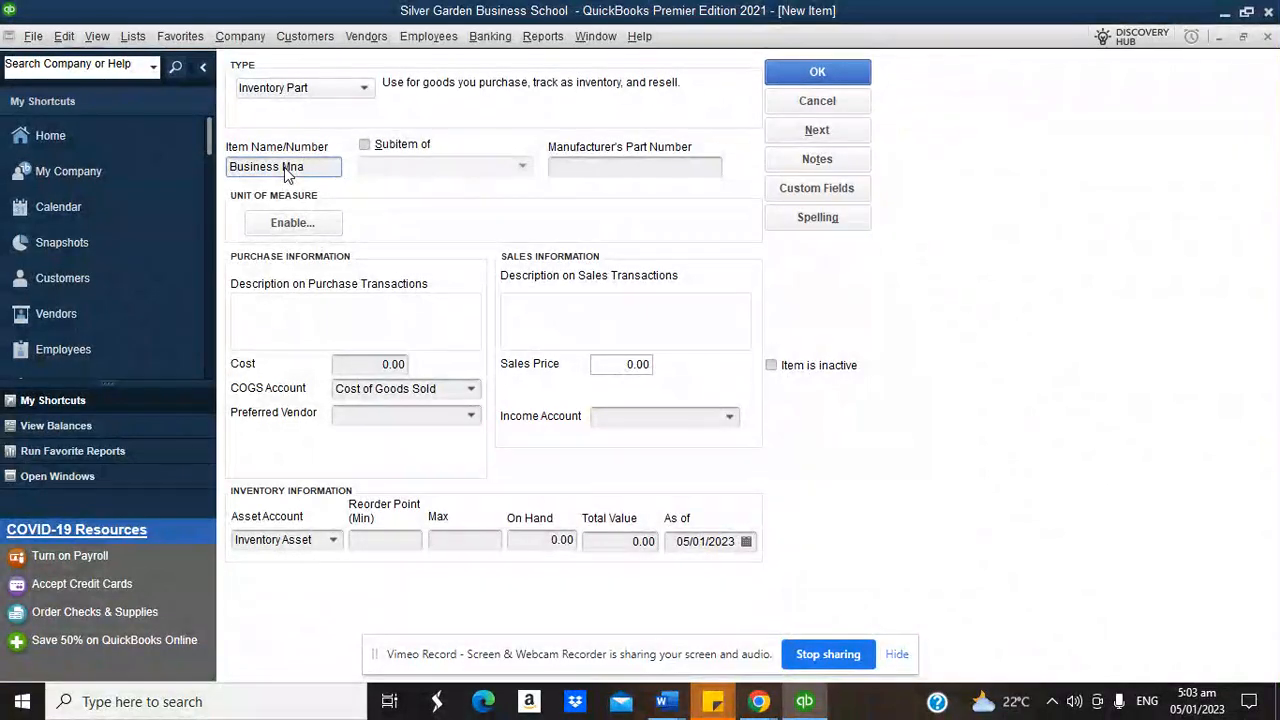
text(anagment Books)
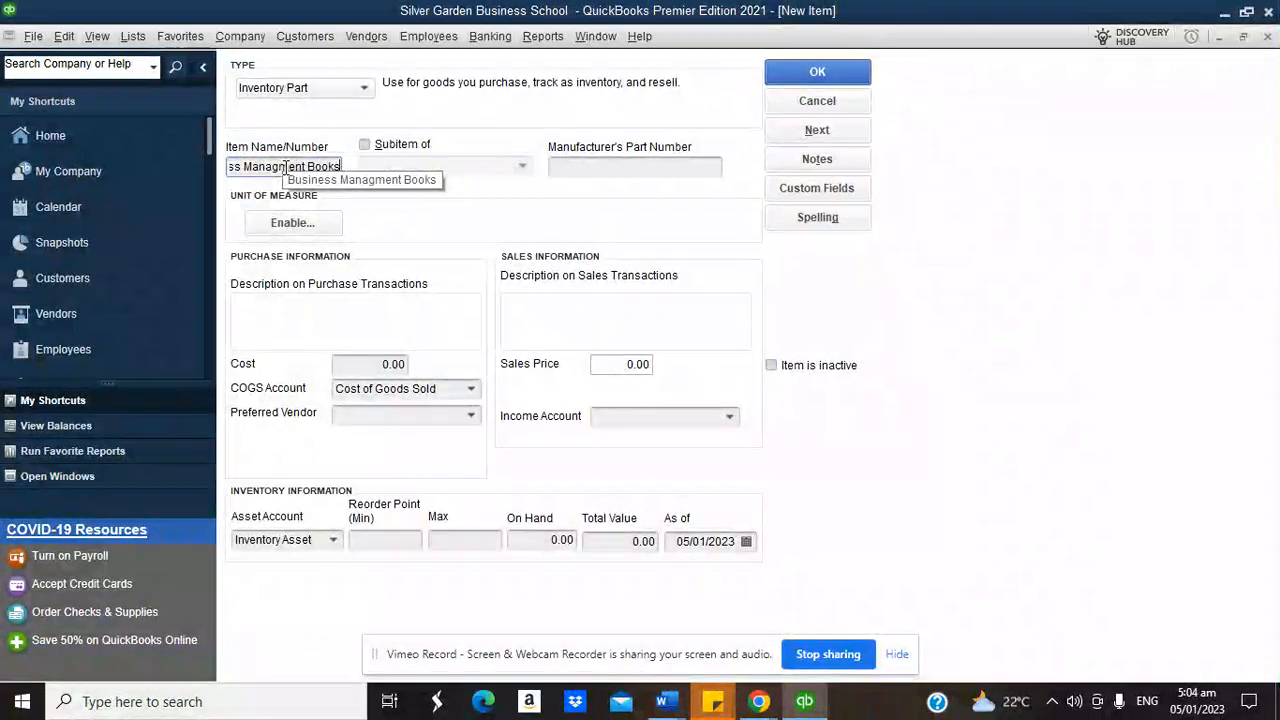
Step: Give Business Managment Books an opening stock of 600 on hand as of 31/12/2022, at a cost of 250
click(547, 543)
text(600)
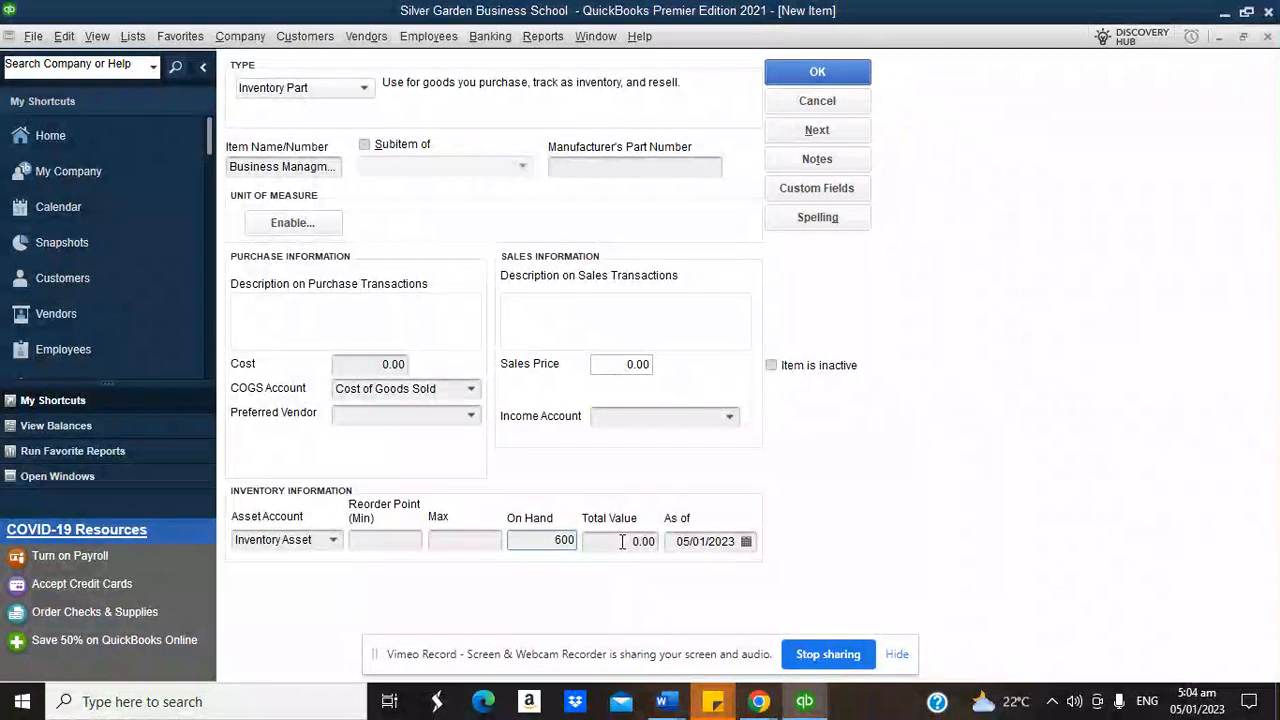
click(379, 364)
text(250)
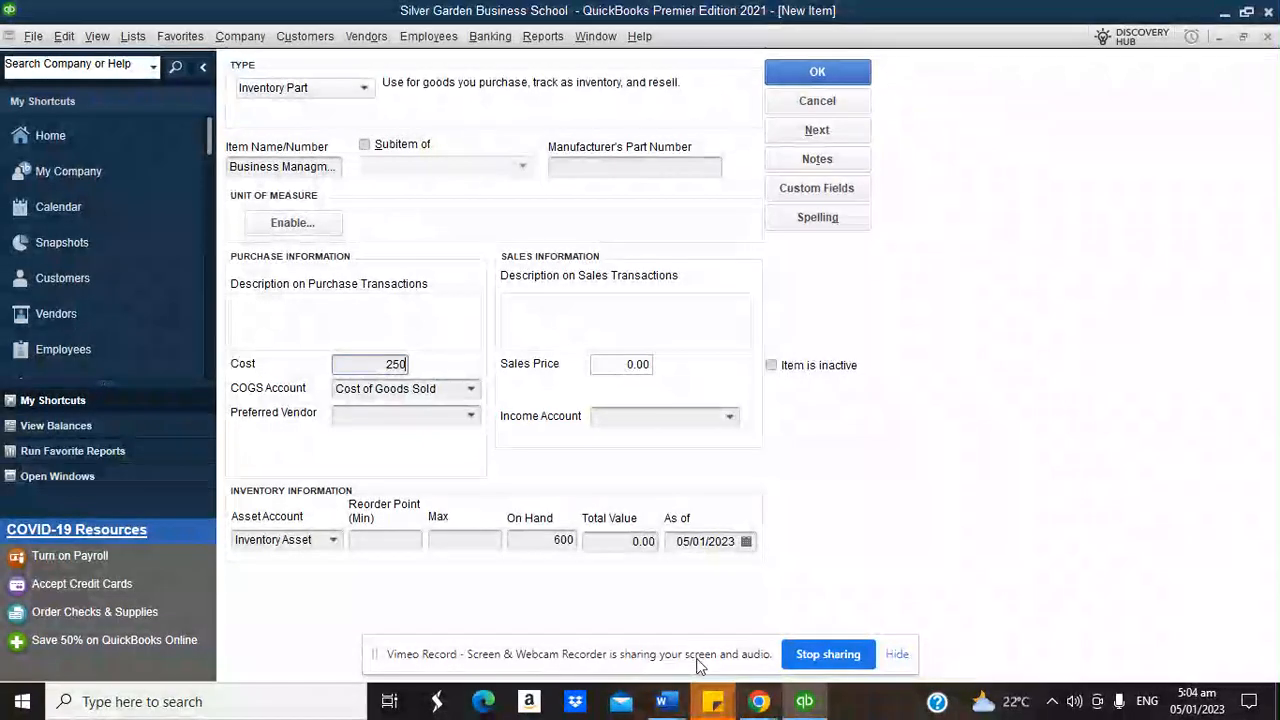
click(746, 541)
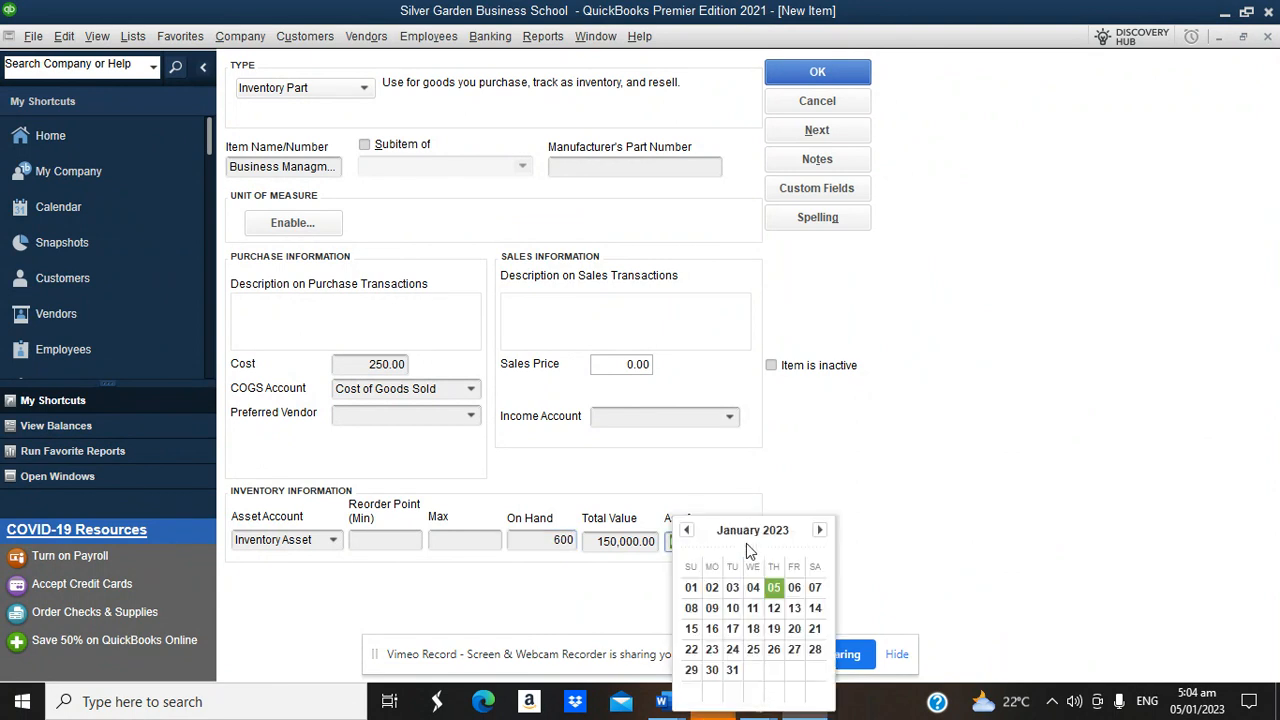
click(686, 530)
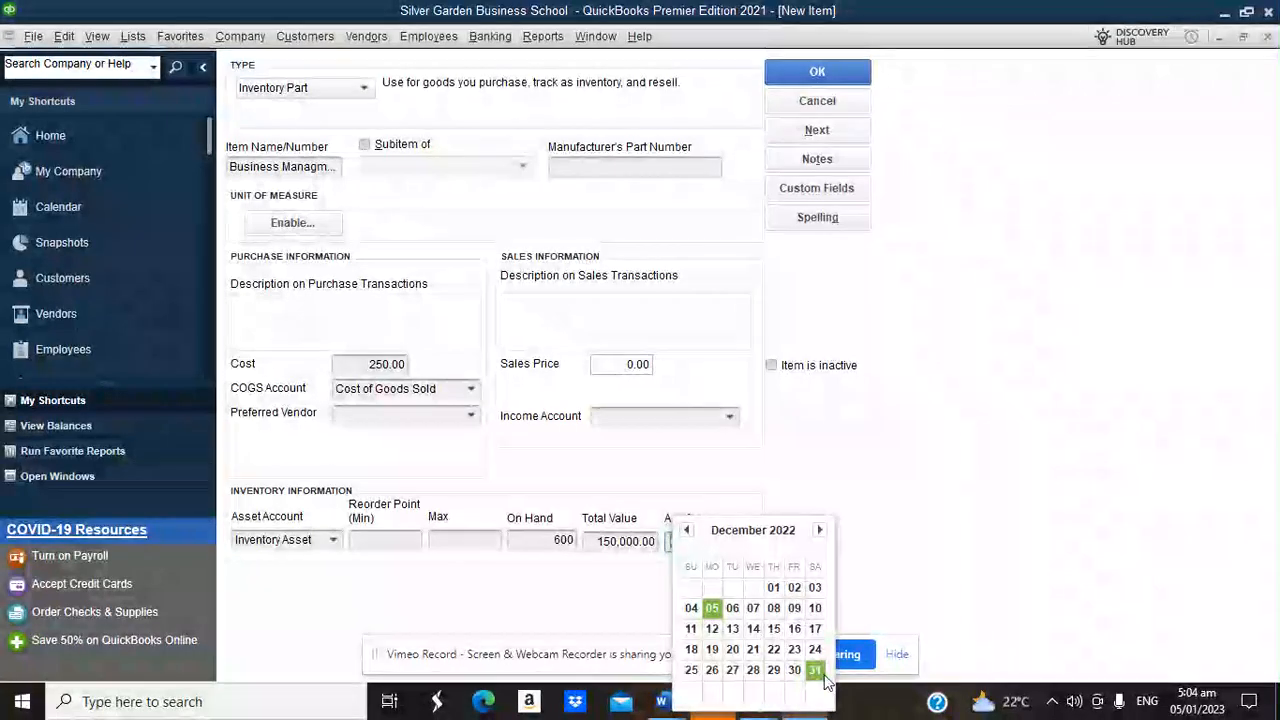
click(815, 670)
Step: Assign the Sales of Books income account to the Business Managment Books item and save it
click(729, 417)
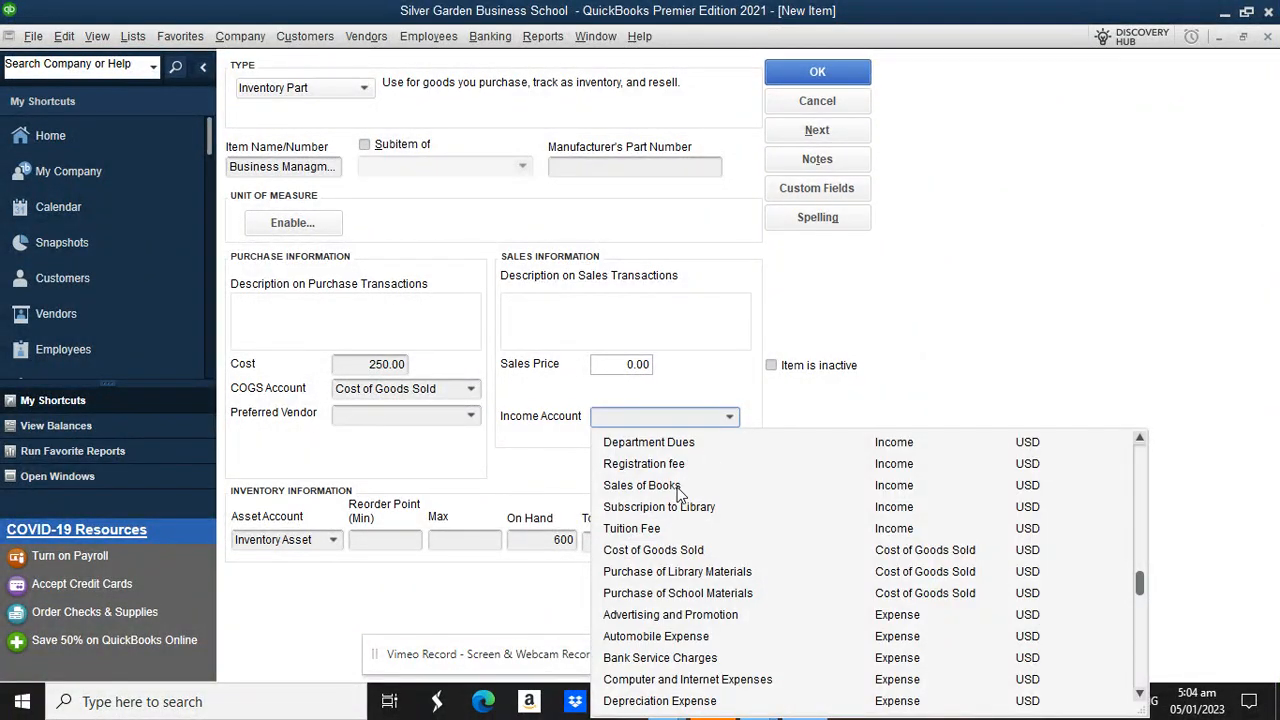
click(678, 487)
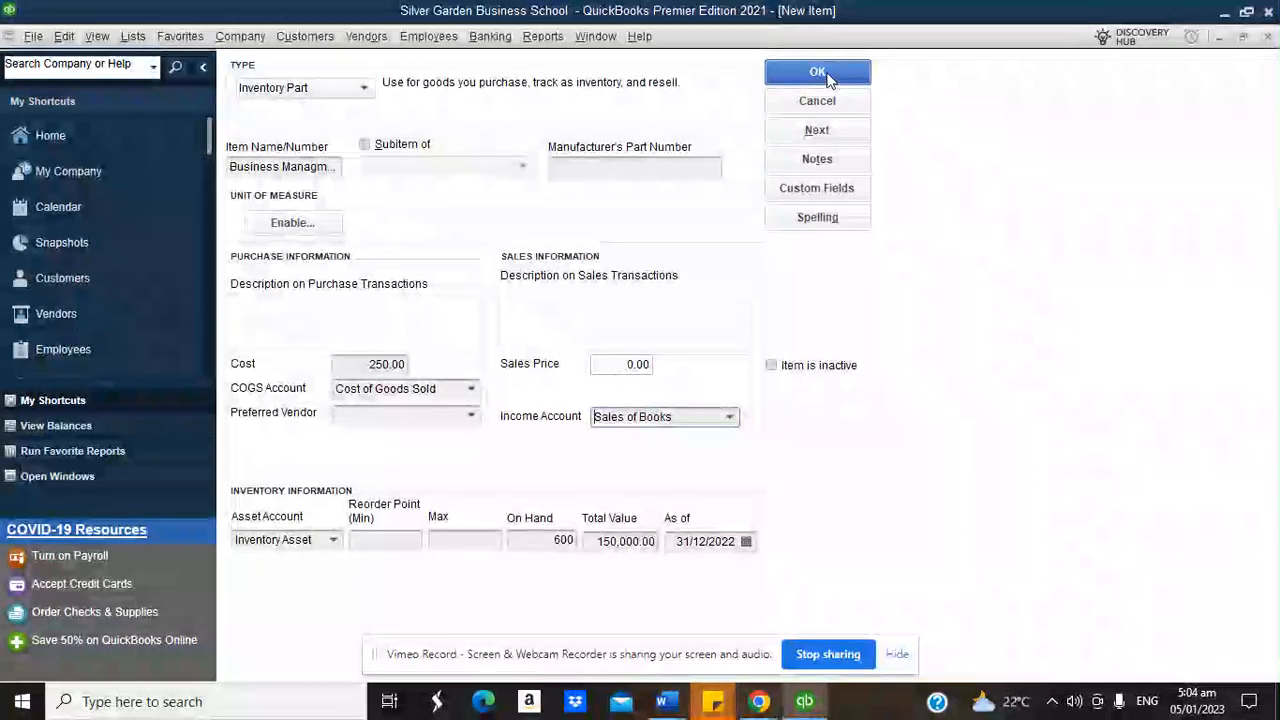
click(817, 71)
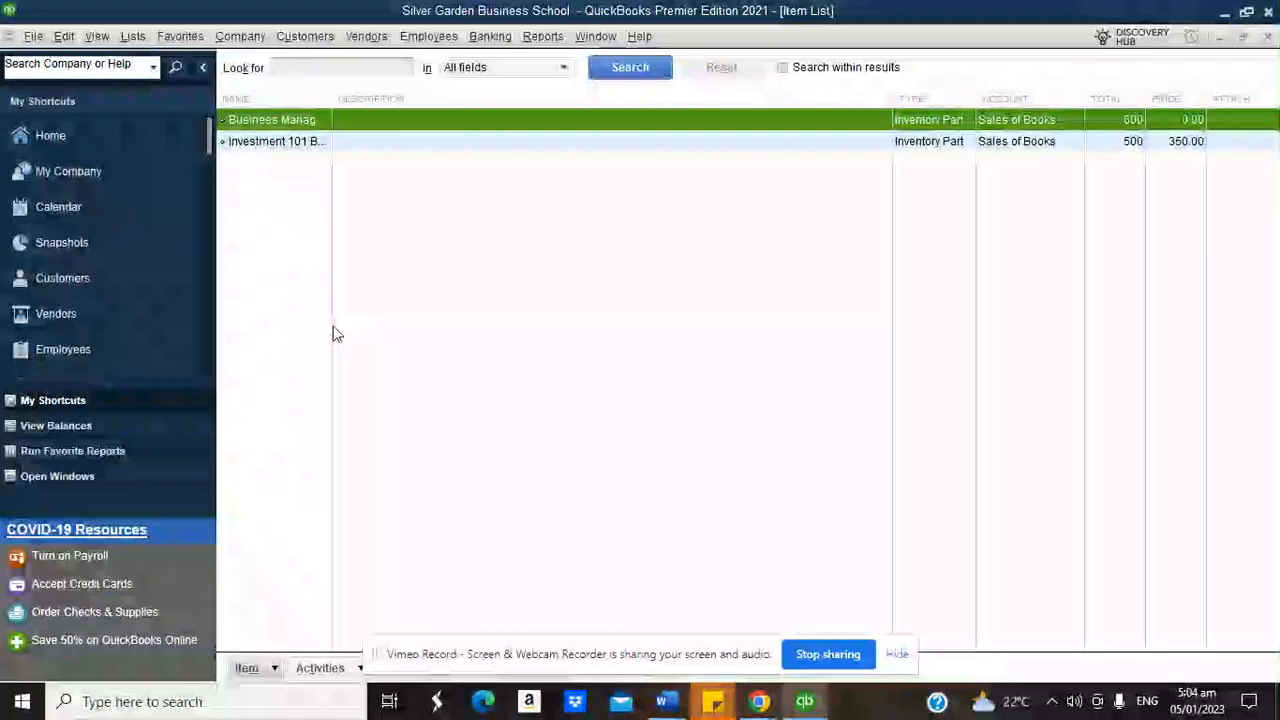
Step: Add a Service item named School Tuition Fee linked to the Tuition Fee account, and save it
click(270, 667)
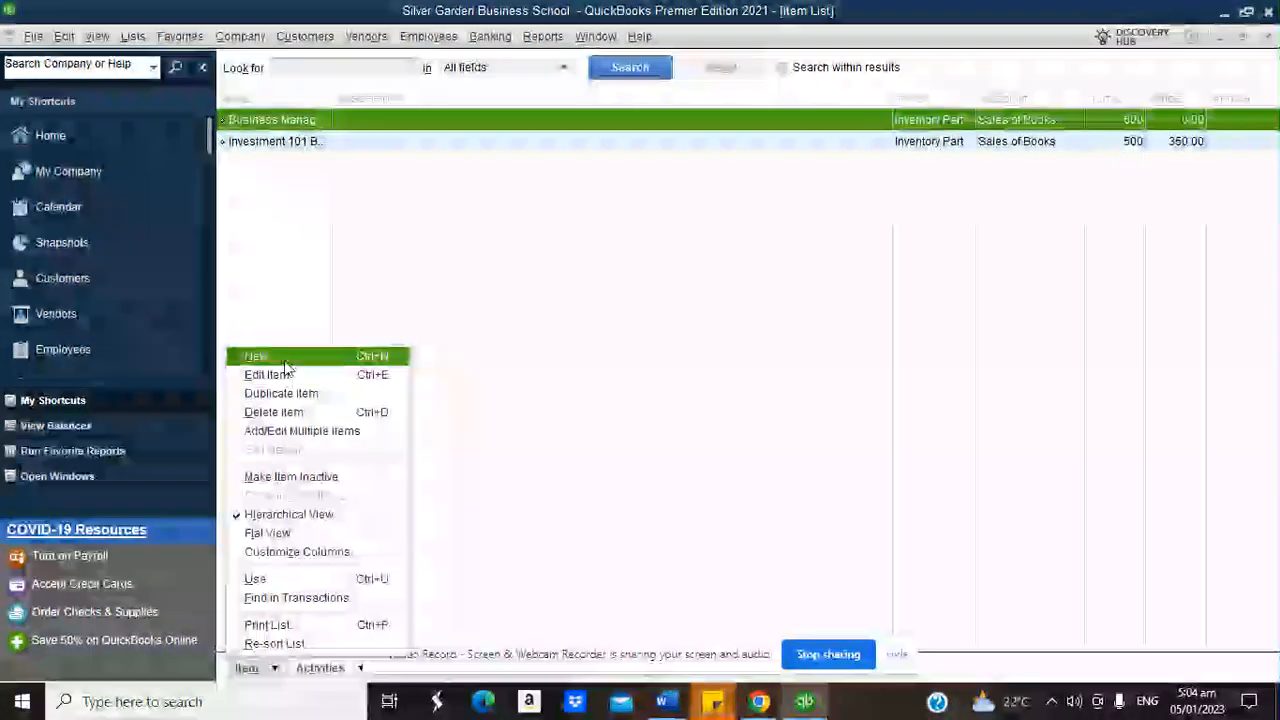
click(284, 360)
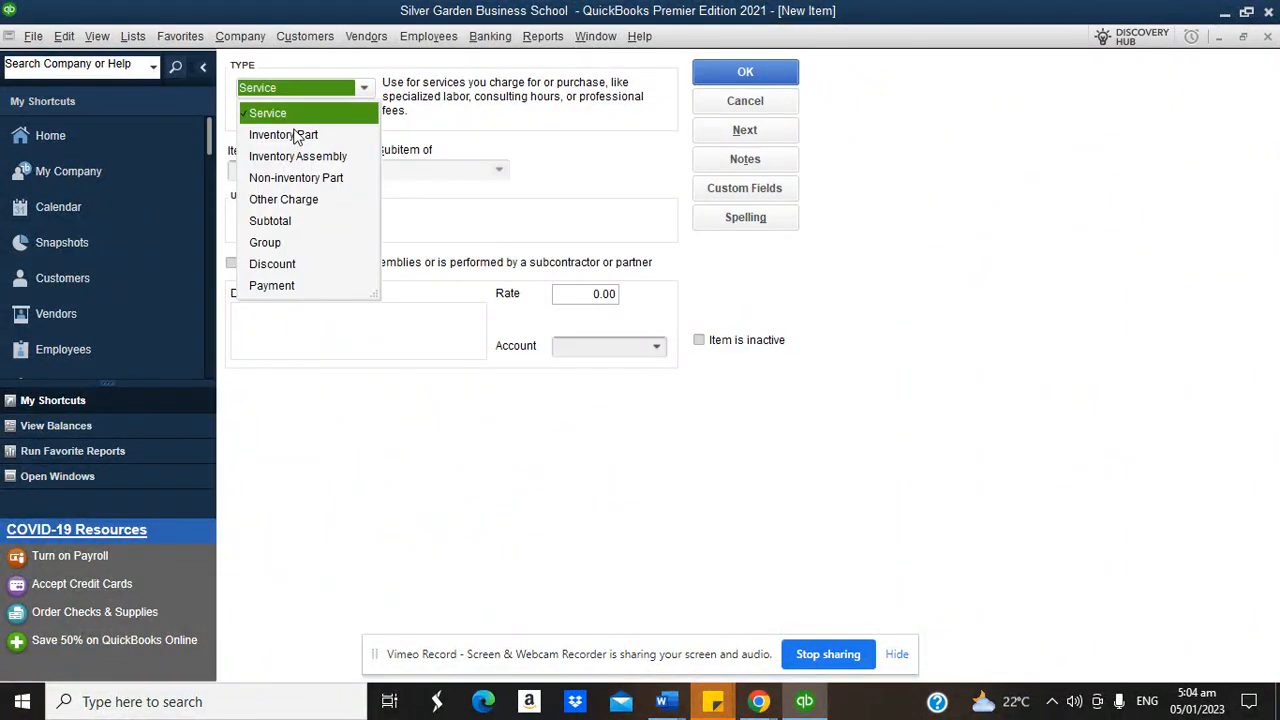
click(285, 112)
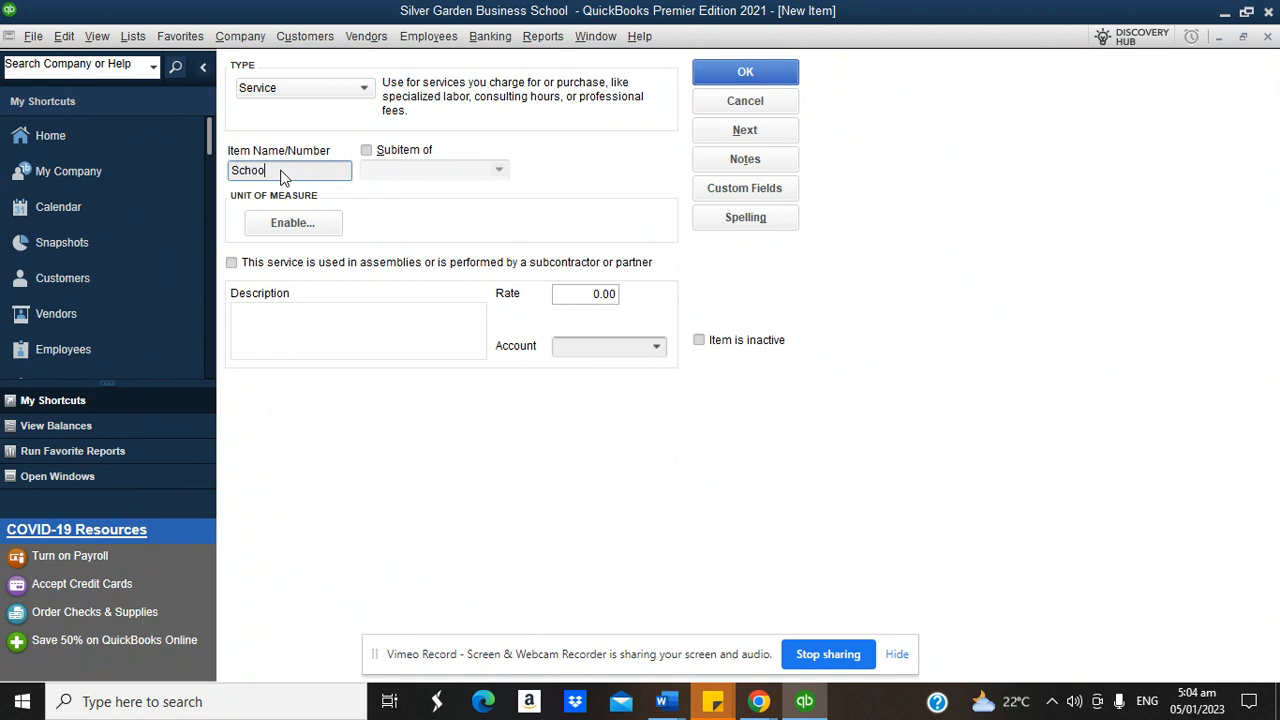
text(School Tuition Fee)
click(657, 347)
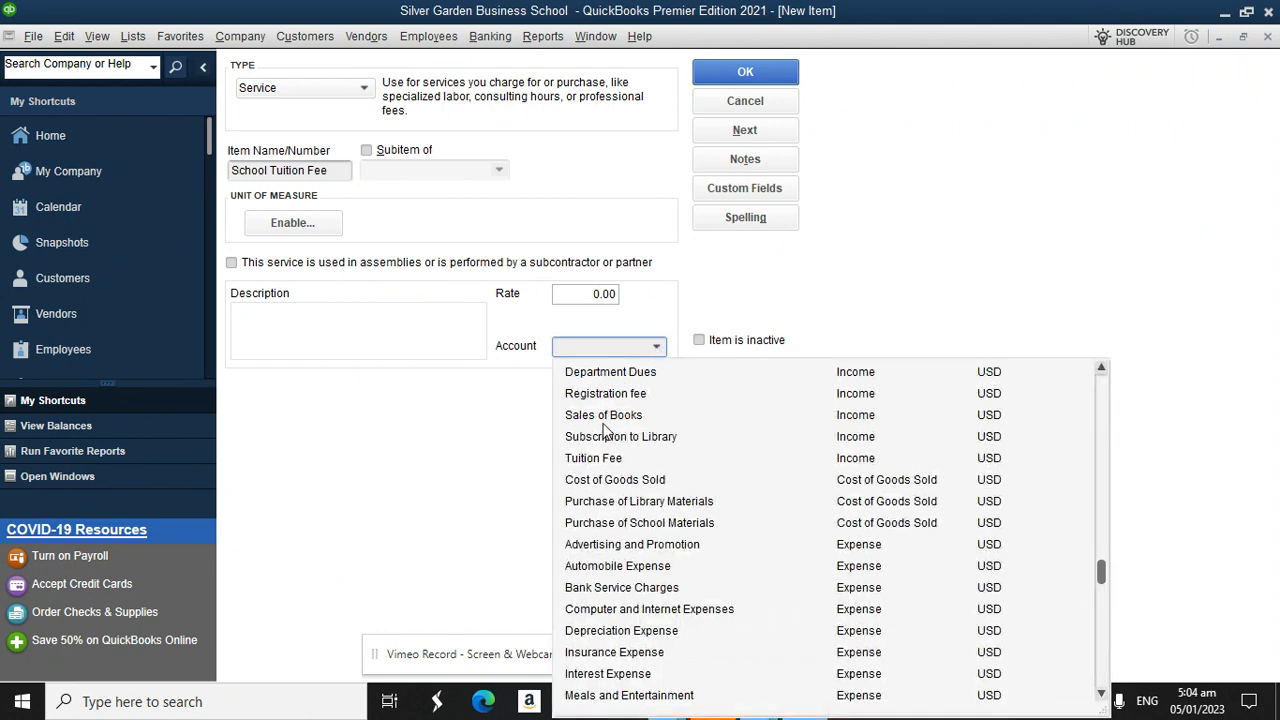
click(605, 458)
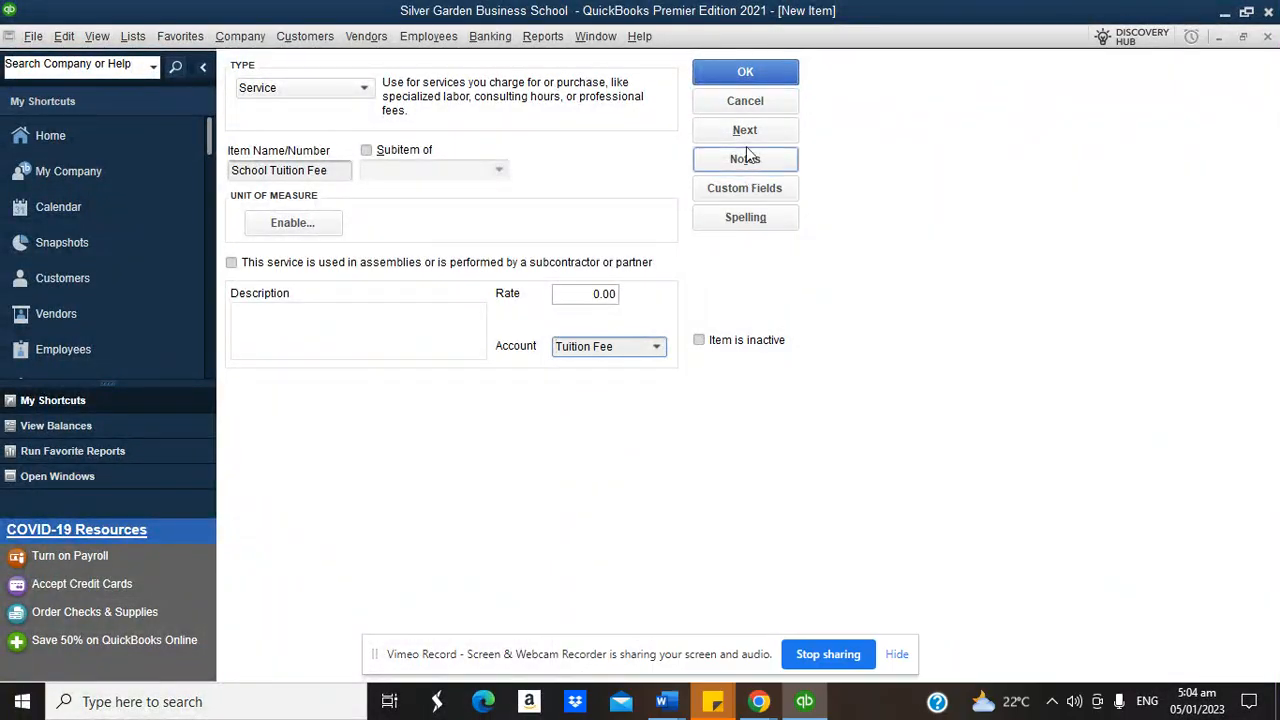
click(736, 85)
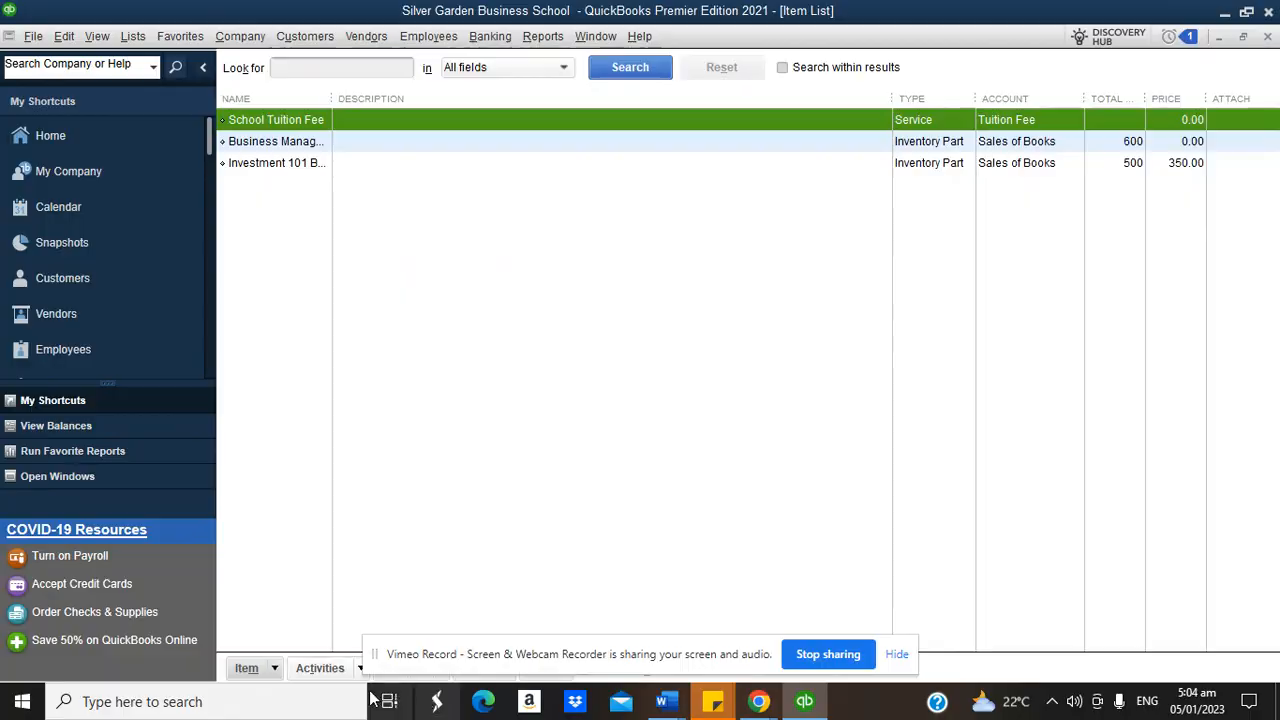
Step: Create a service item named Registration Fees linked to the Registration fee income account
click(278, 676)
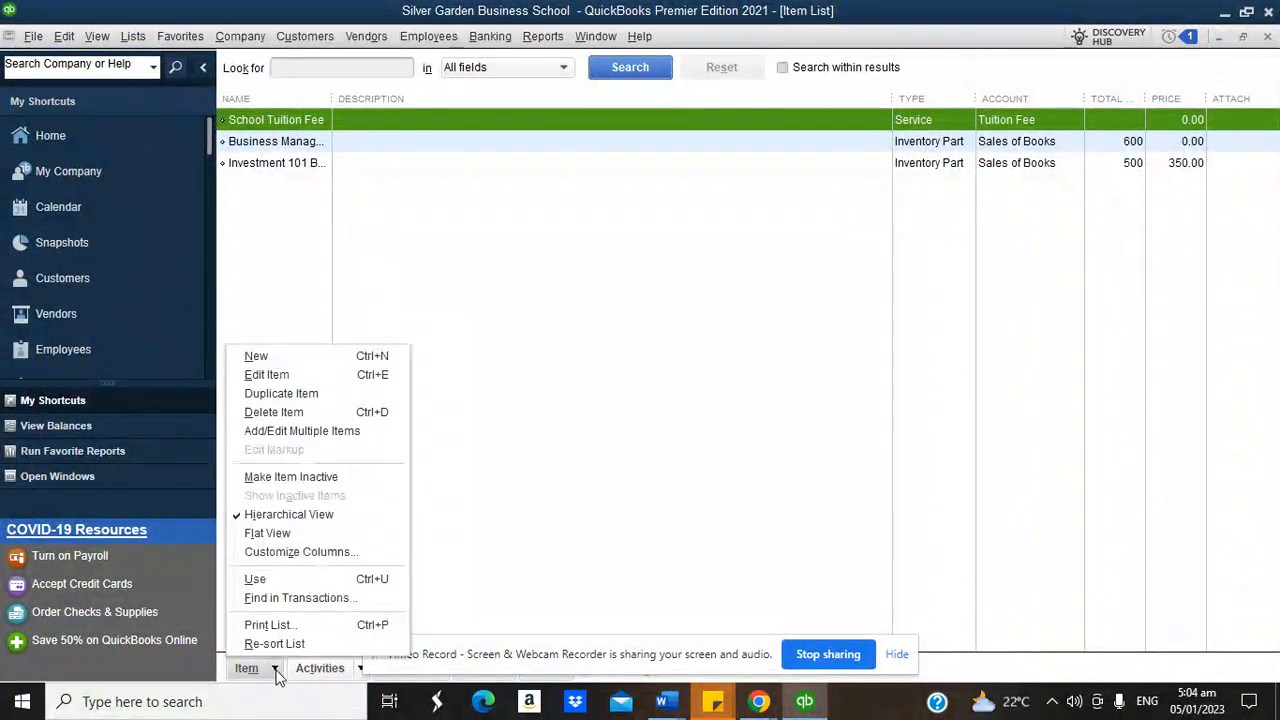
click(258, 356)
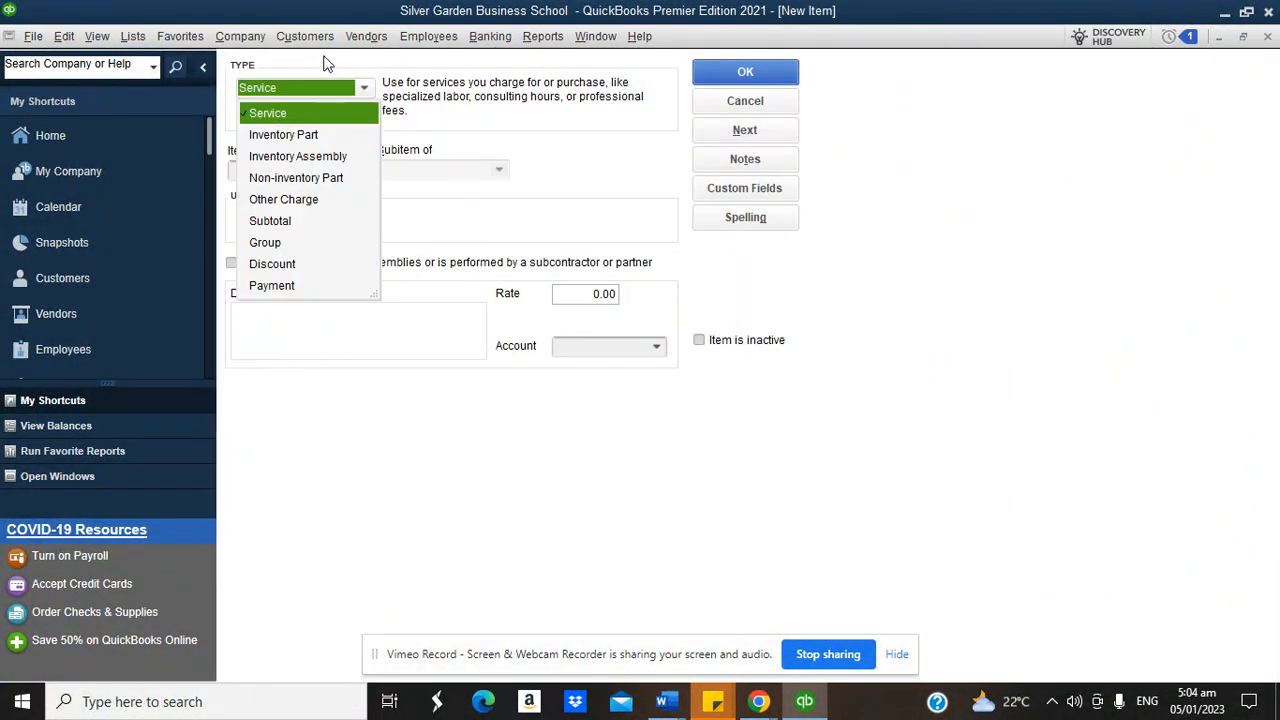
click(290, 113)
click(292, 170)
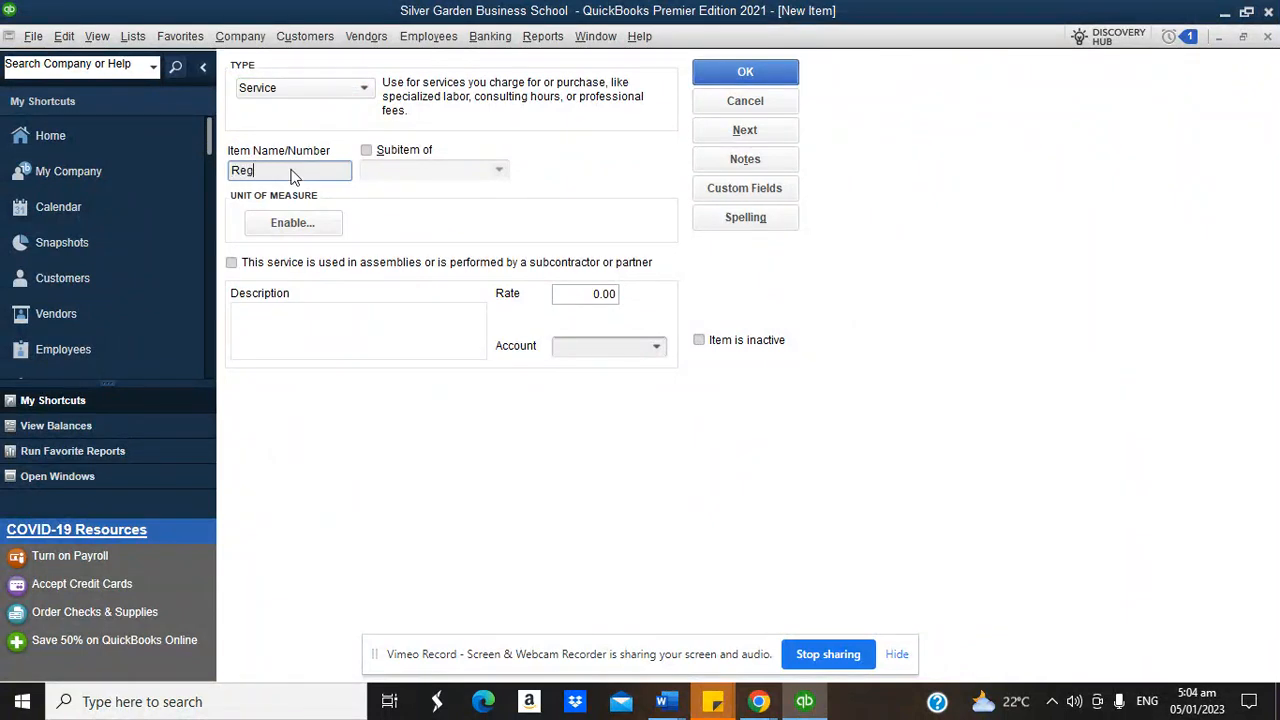
text(Registration Fees)
click(658, 347)
click(605, 395)
click(740, 72)
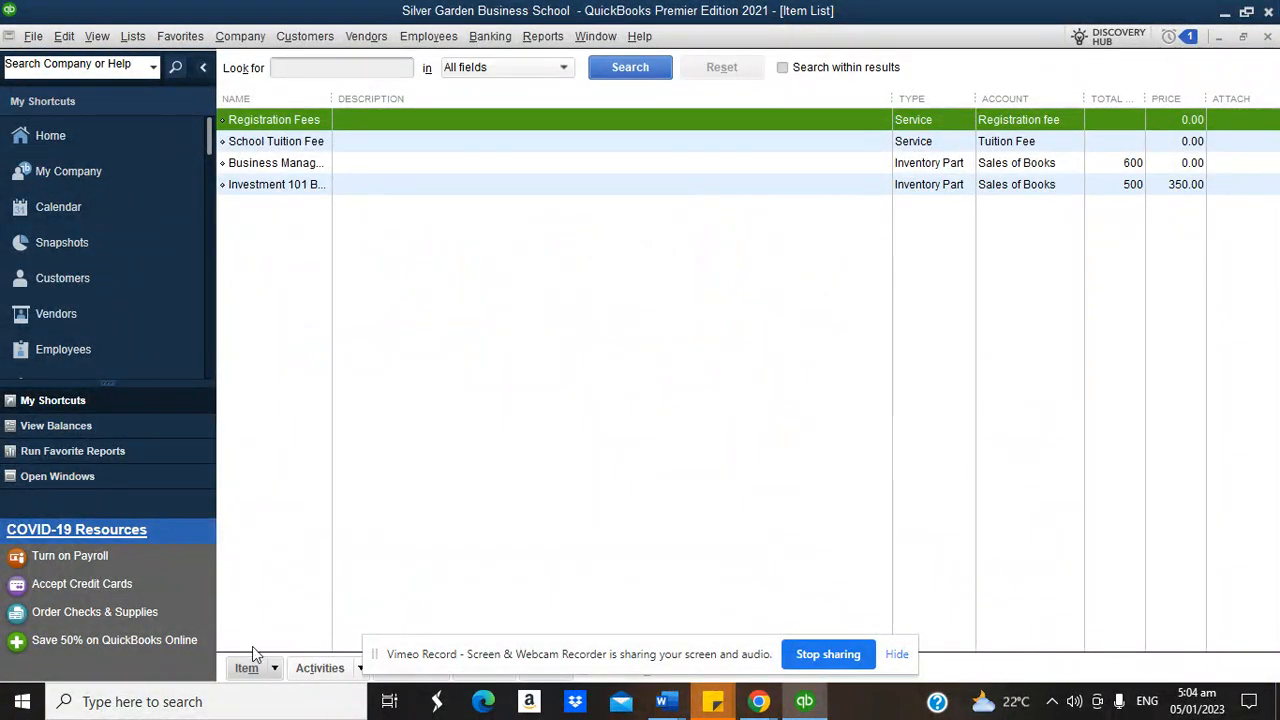
Step: Create a service item named Subscription to Library linked to the Subscripion to Library income account
click(249, 667)
click(293, 357)
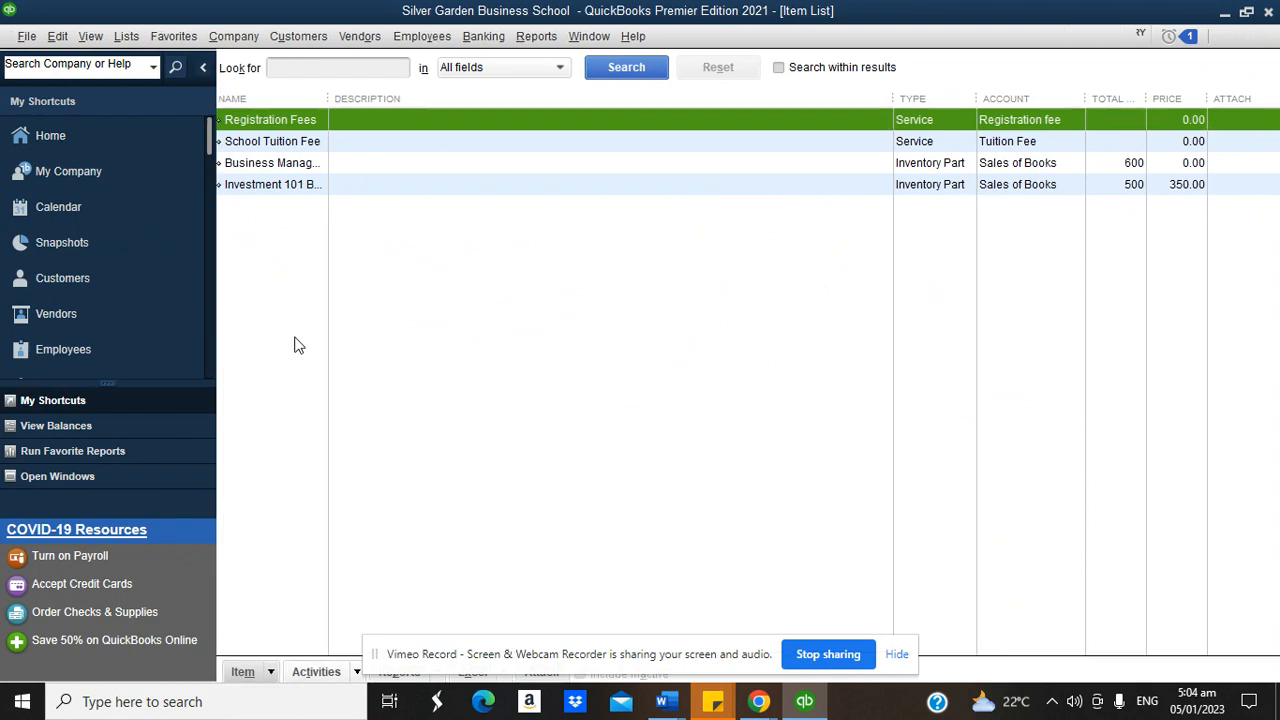
click(311, 120)
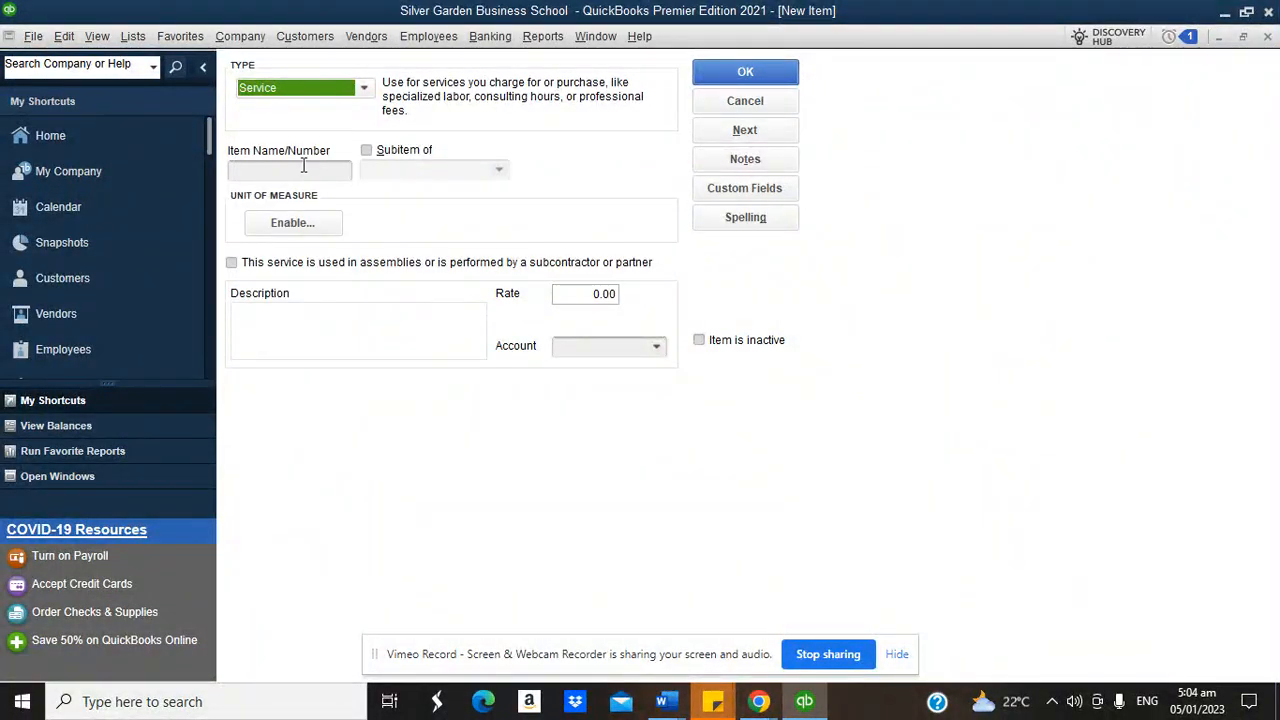
click(303, 165)
text(Subscriptio)
text(n fee)
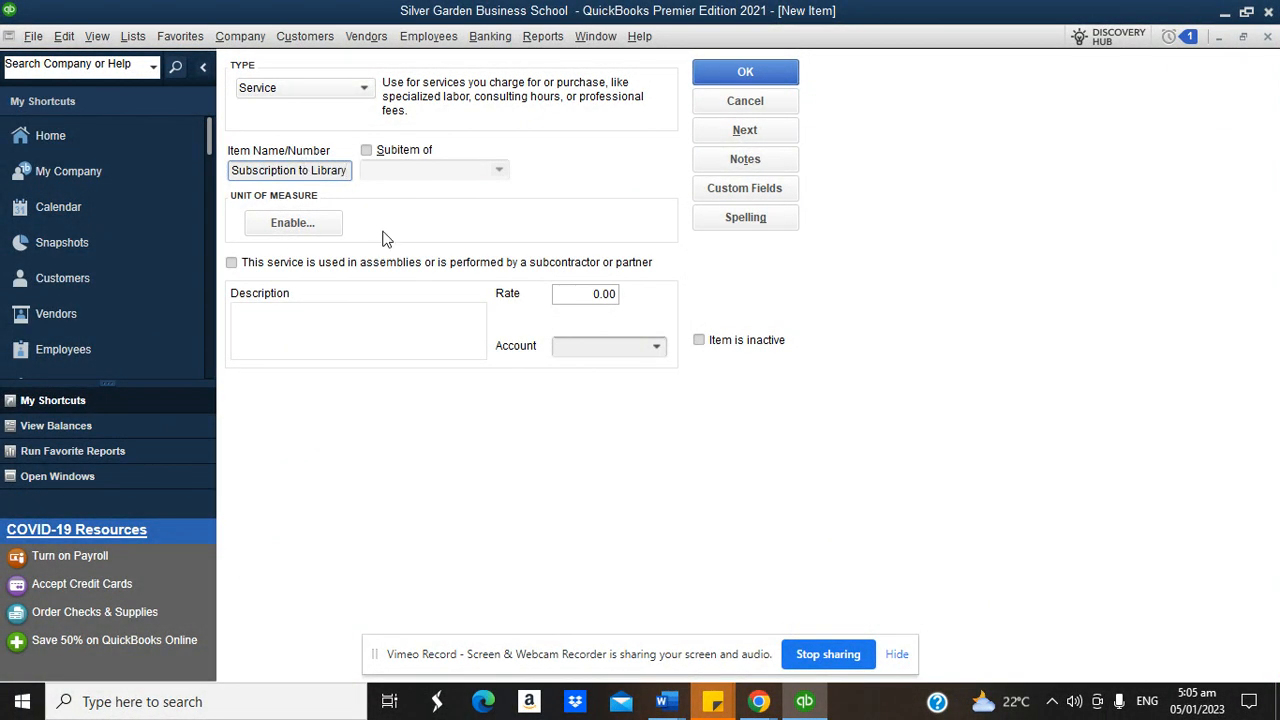
click(656, 346)
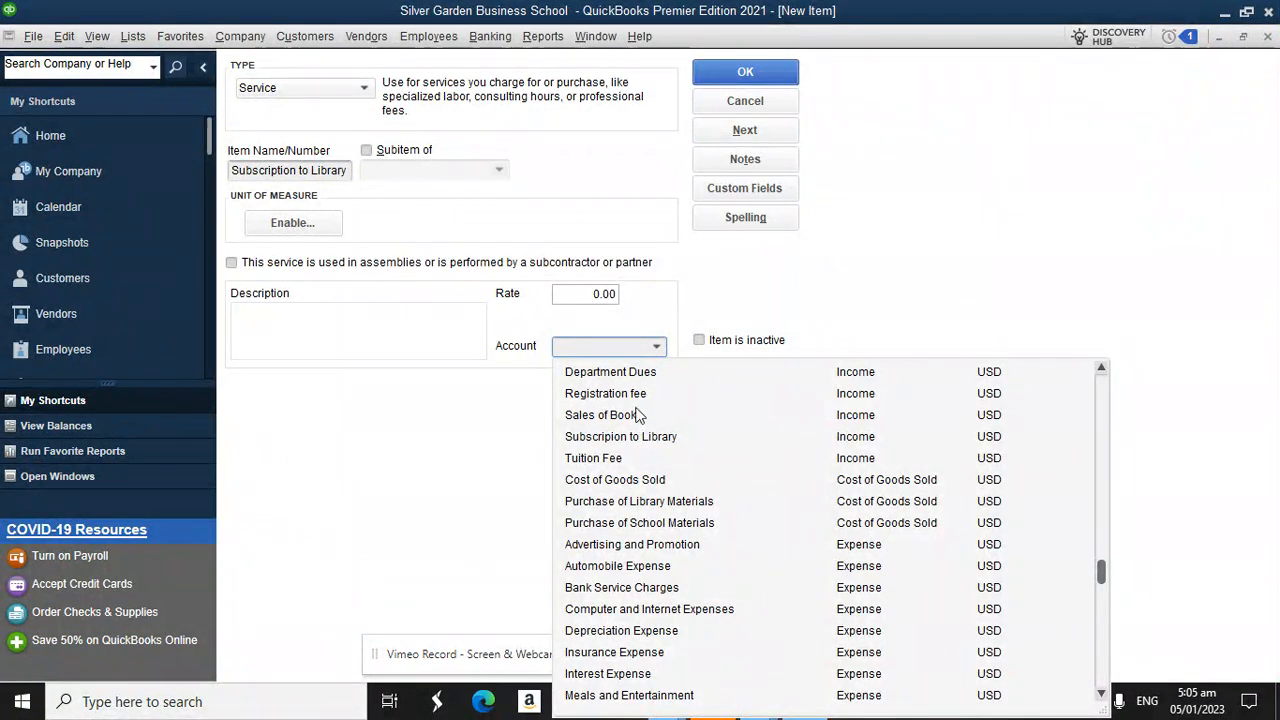
click(630, 437)
click(746, 74)
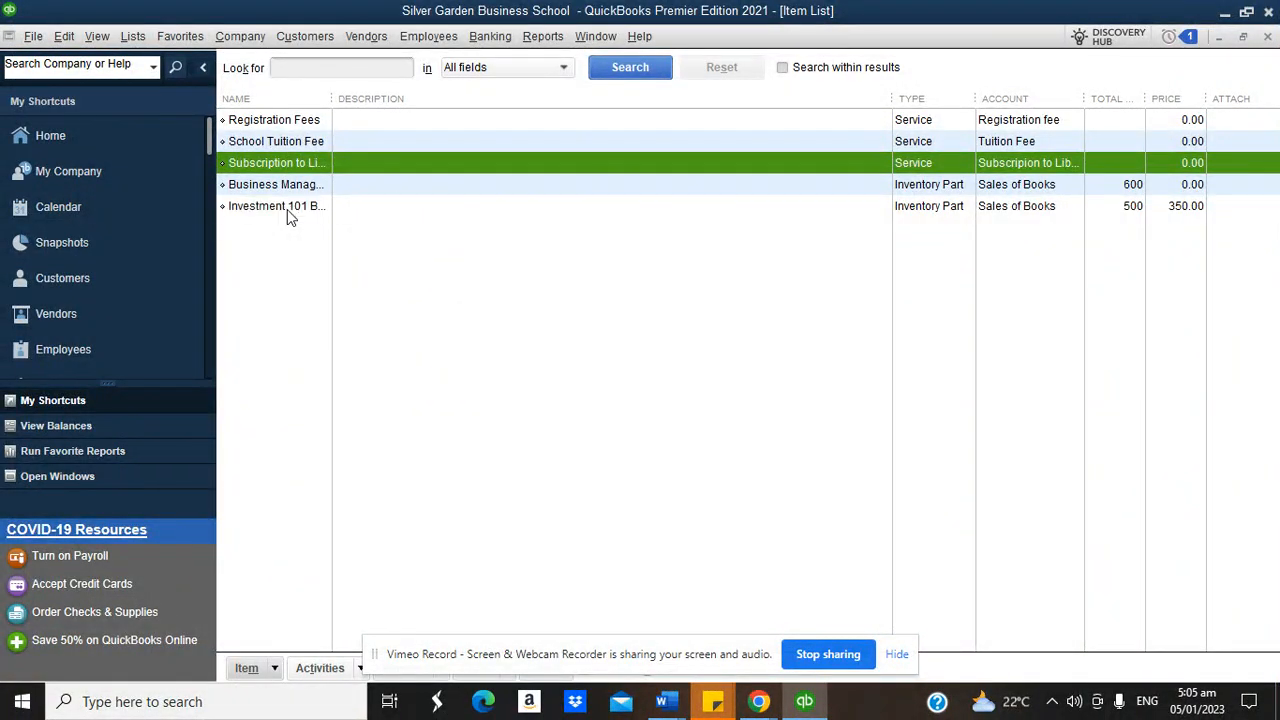
Step: Review the two inventory part items and the revenue line of the browser notes, and return to QuickBooks
click(933, 188)
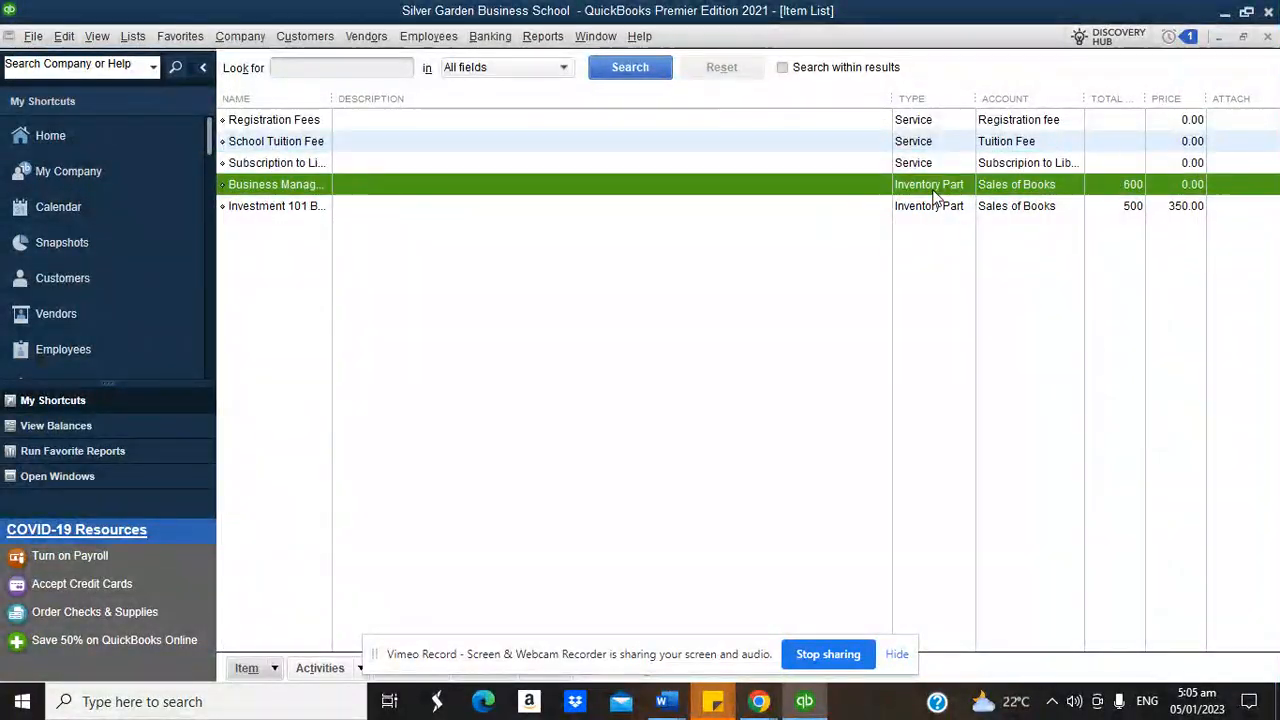
click(930, 206)
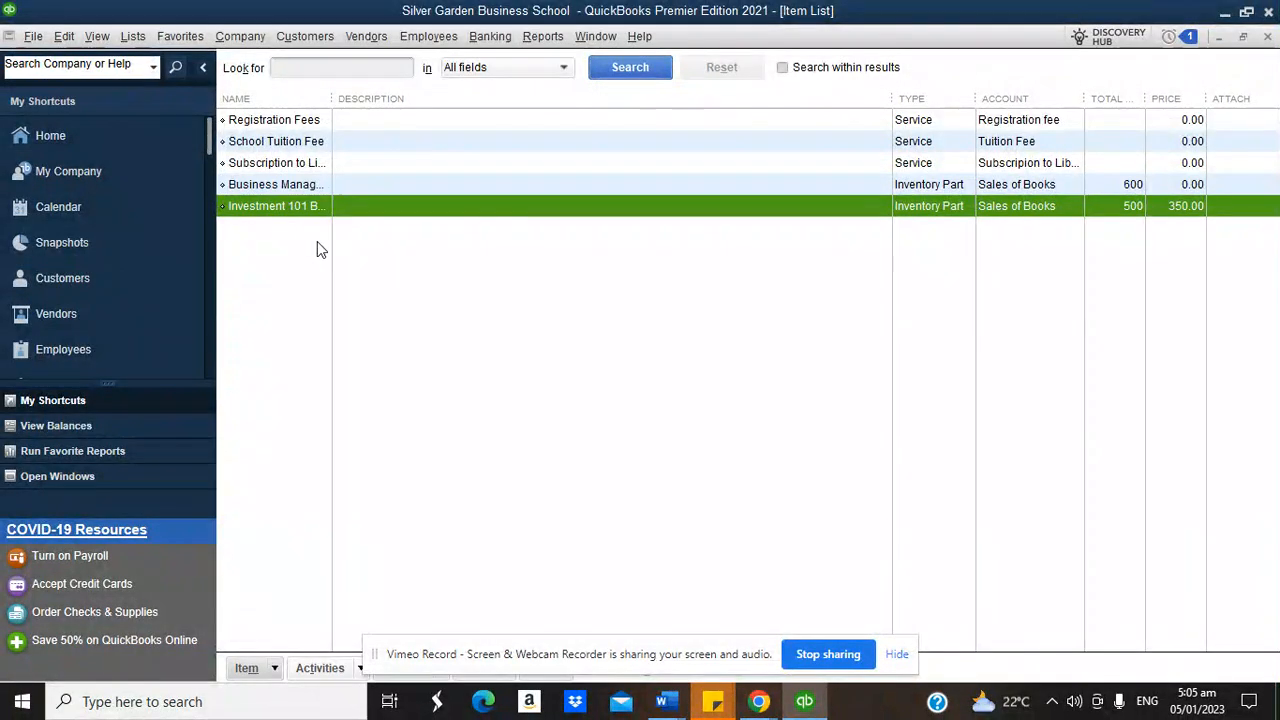
mouse_move(759, 701)
click(737, 622)
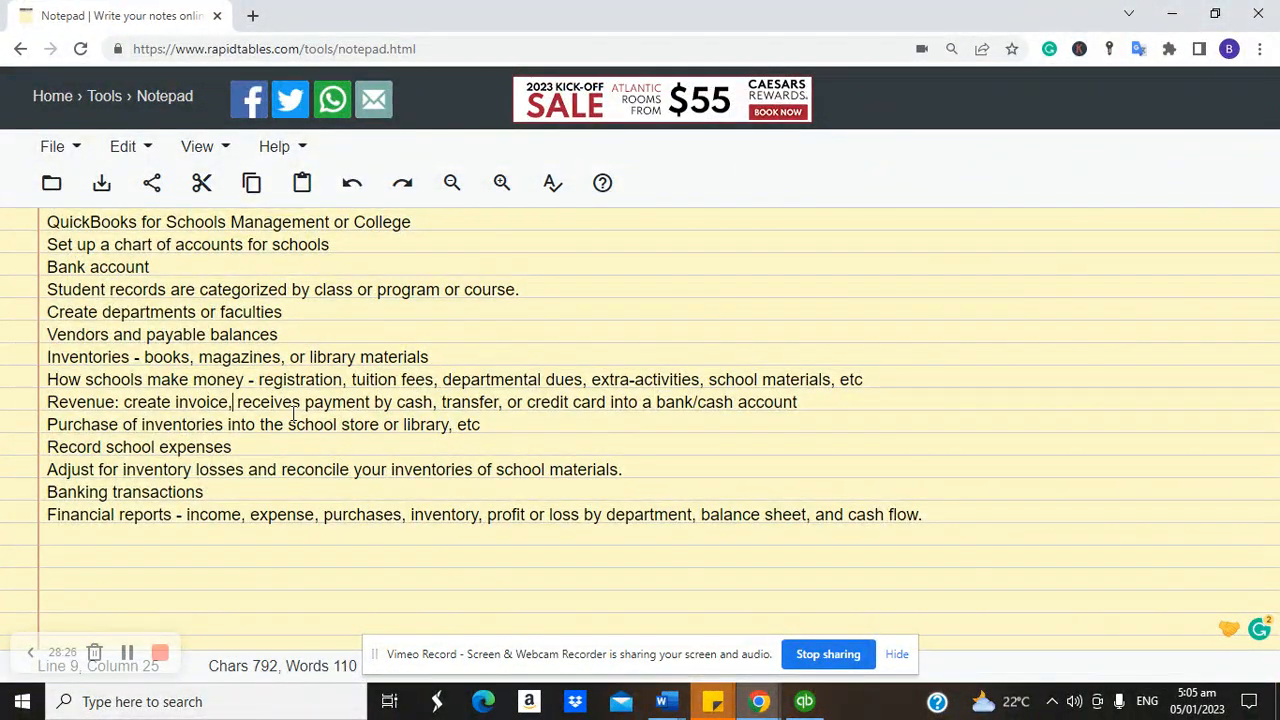
click(804, 701)
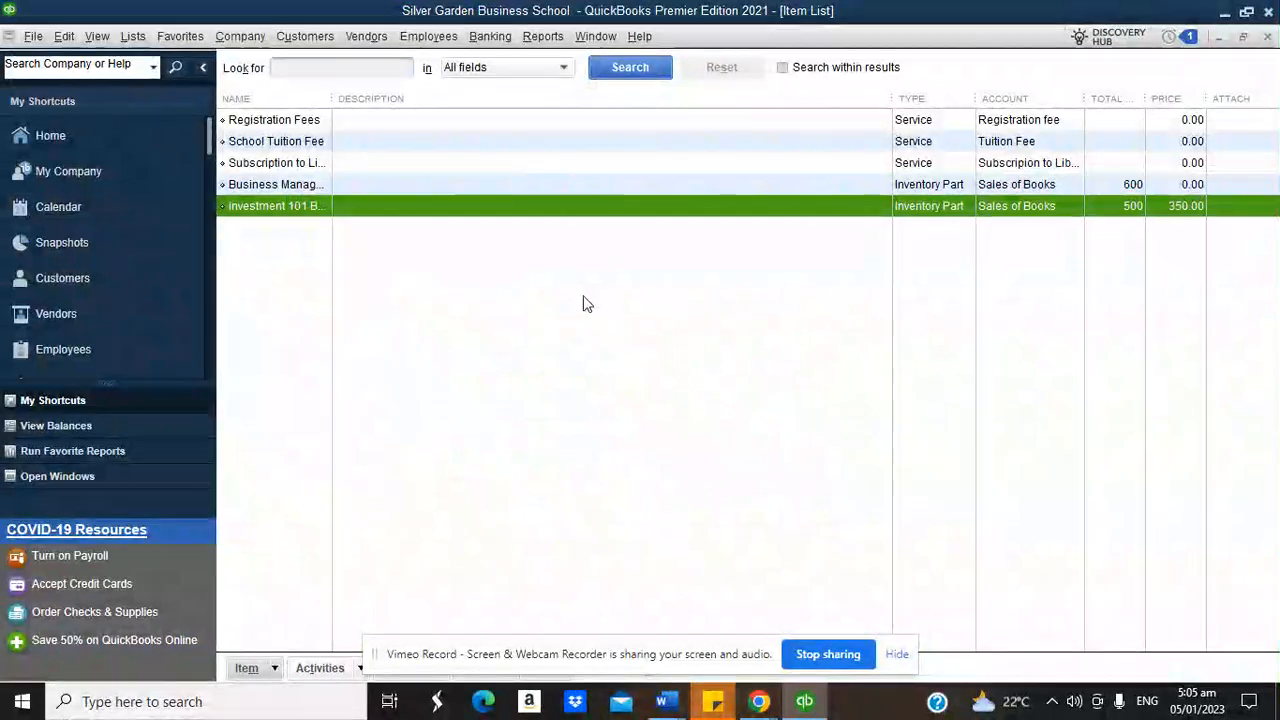
Step: Start a new customer invoice for the first student listed under Executive Program
click(129, 138)
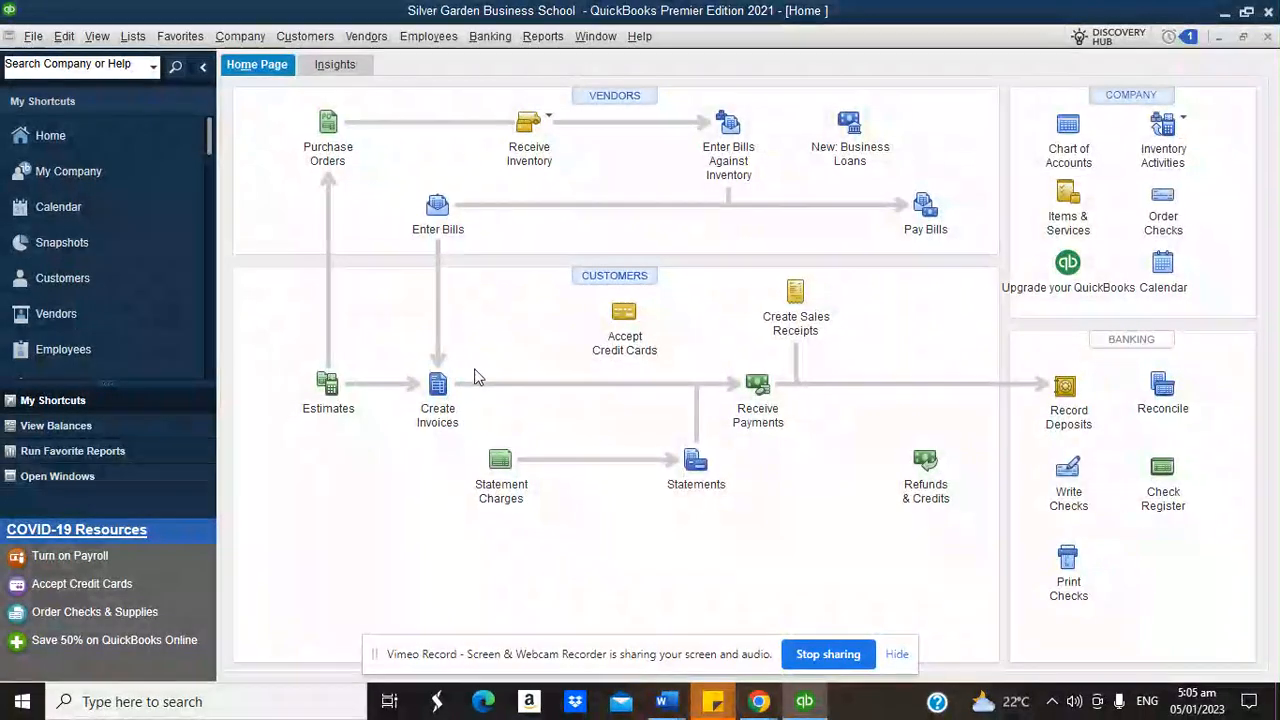
click(444, 390)
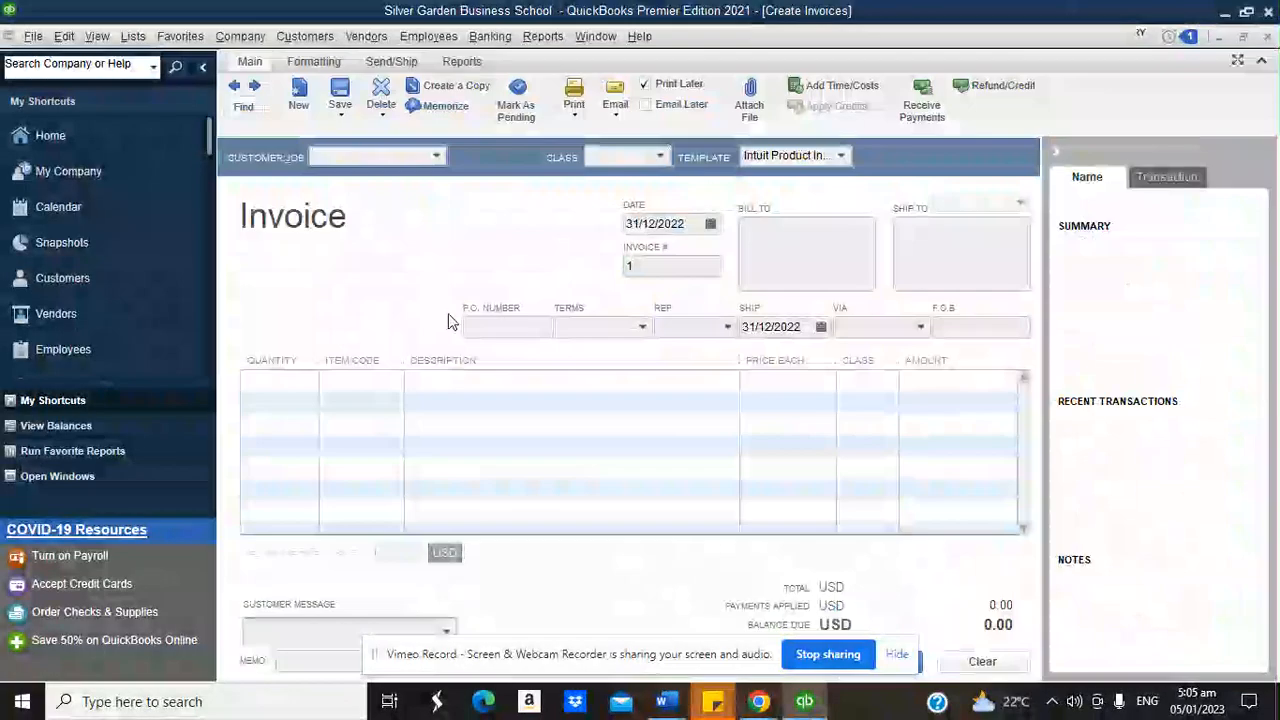
click(436, 158)
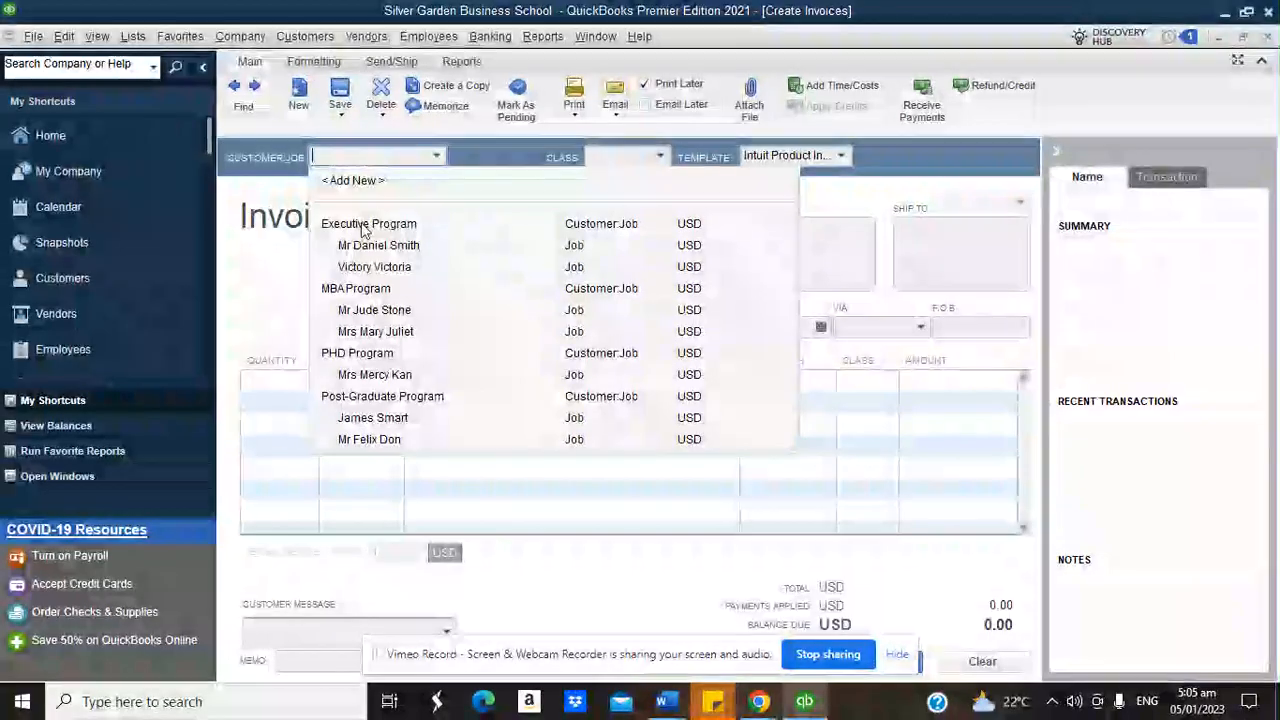
click(377, 249)
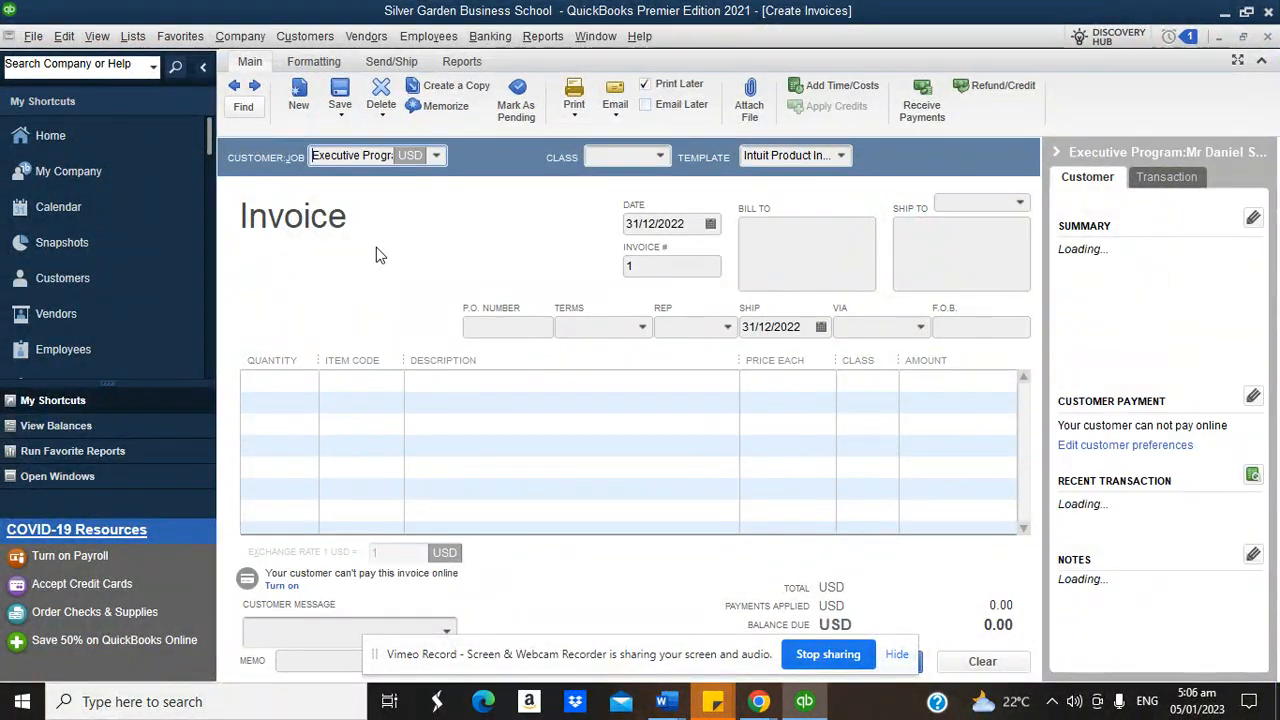
Step: Add a new class named Executuve Programme and assign it to the invoice
click(655, 158)
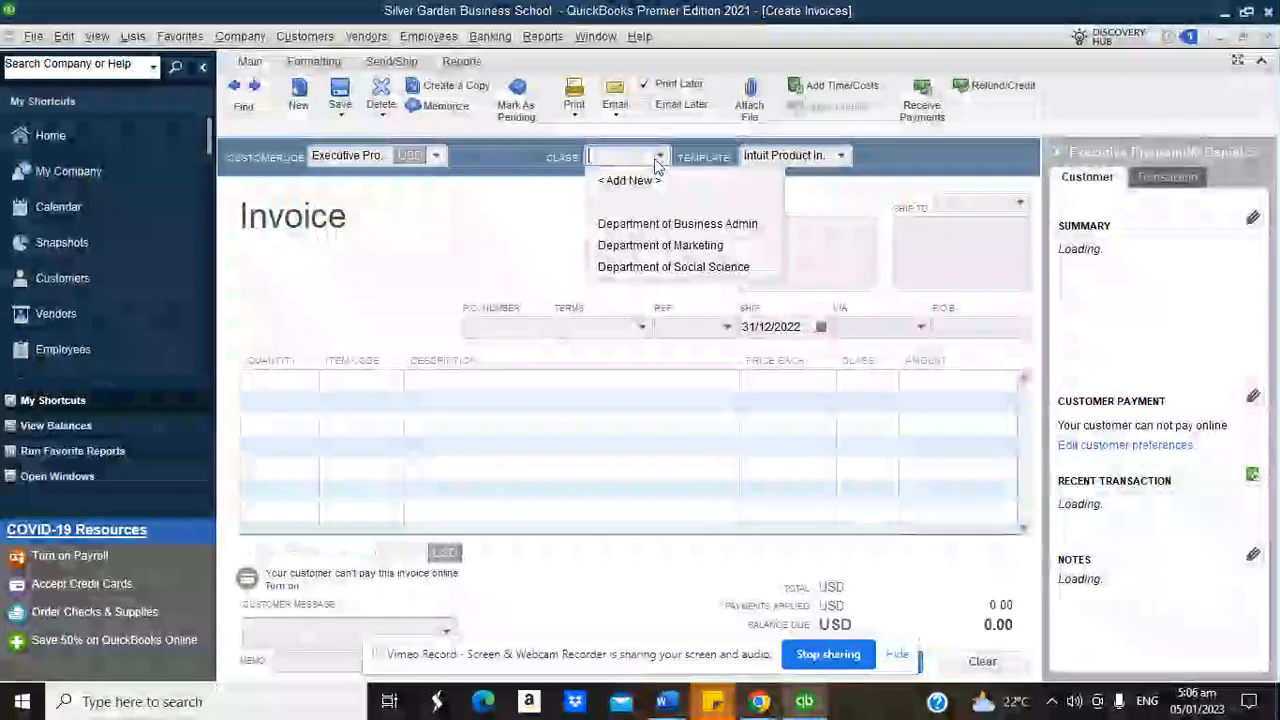
click(636, 184)
text(Executuve )
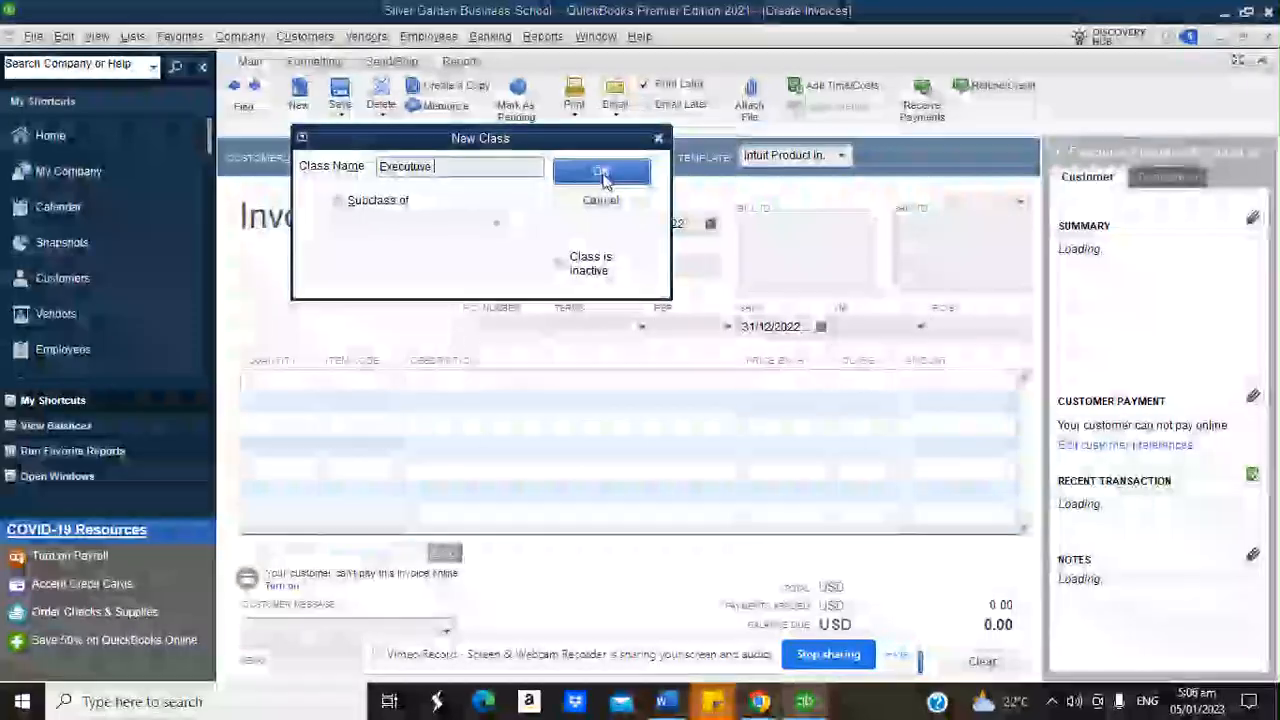
text(Programme)
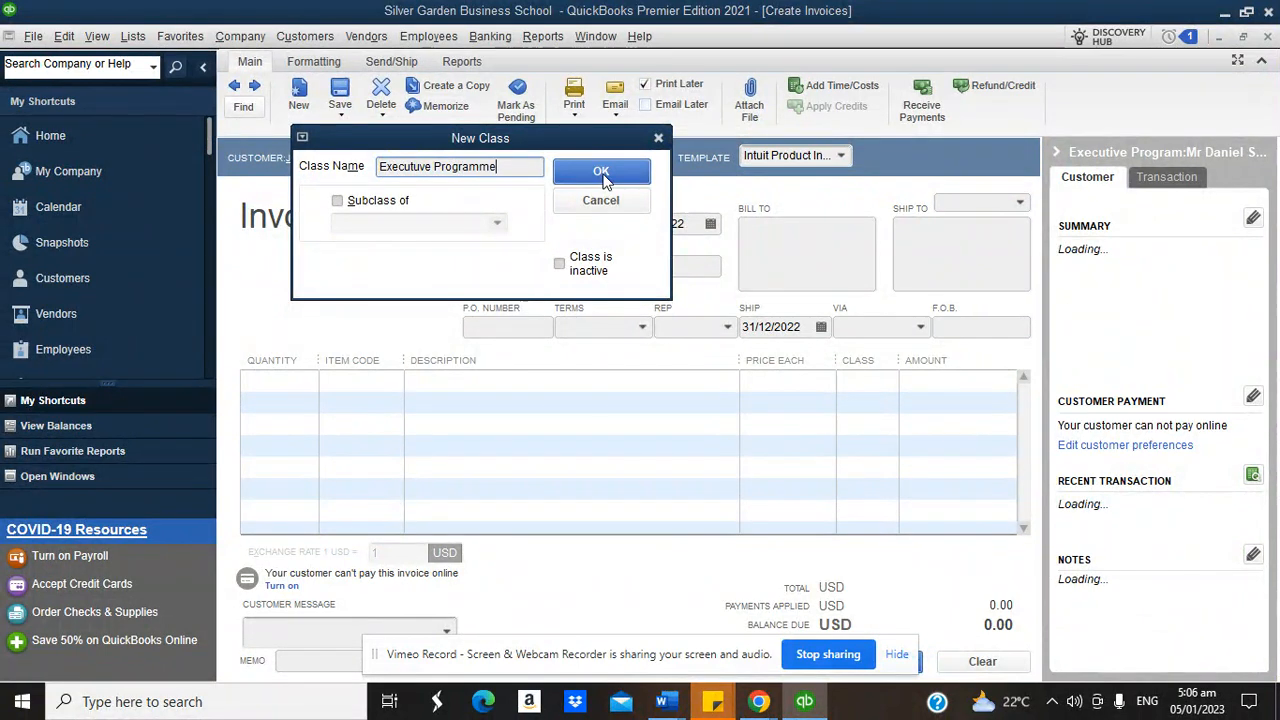
click(600, 178)
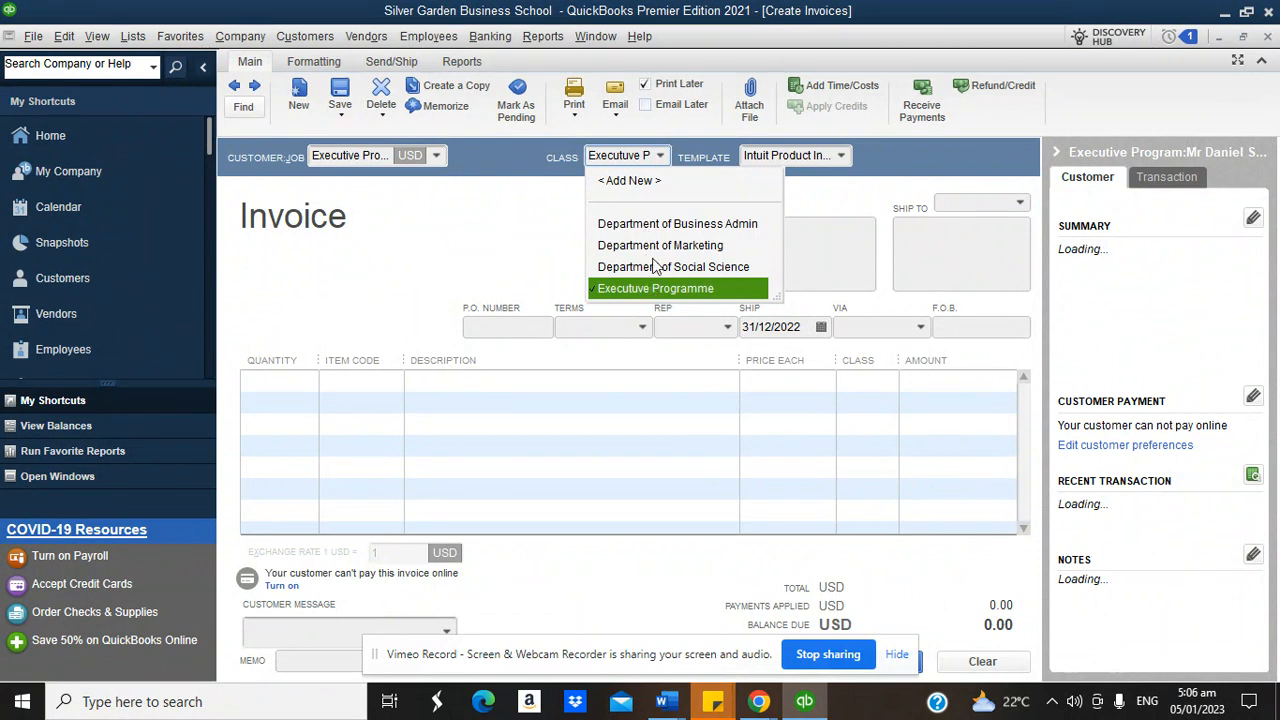
click(642, 284)
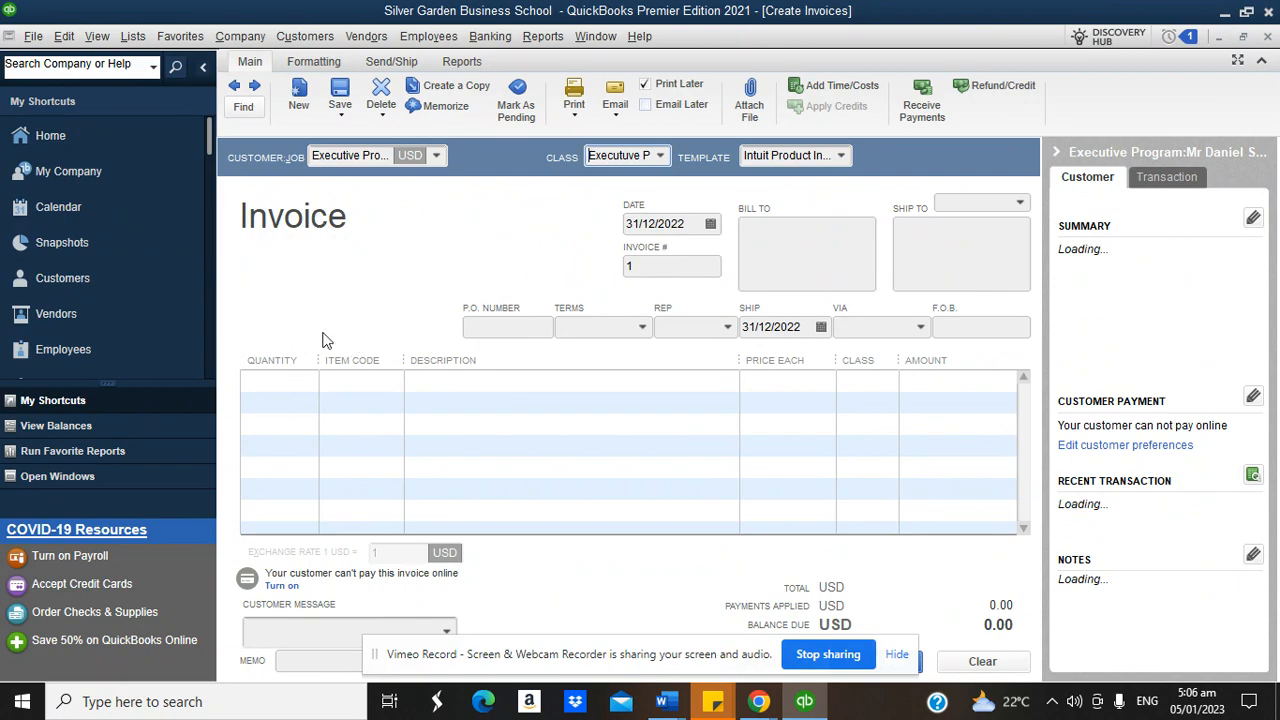
Step: Switch the invoice template to Intuit Service Invoice
click(297, 381)
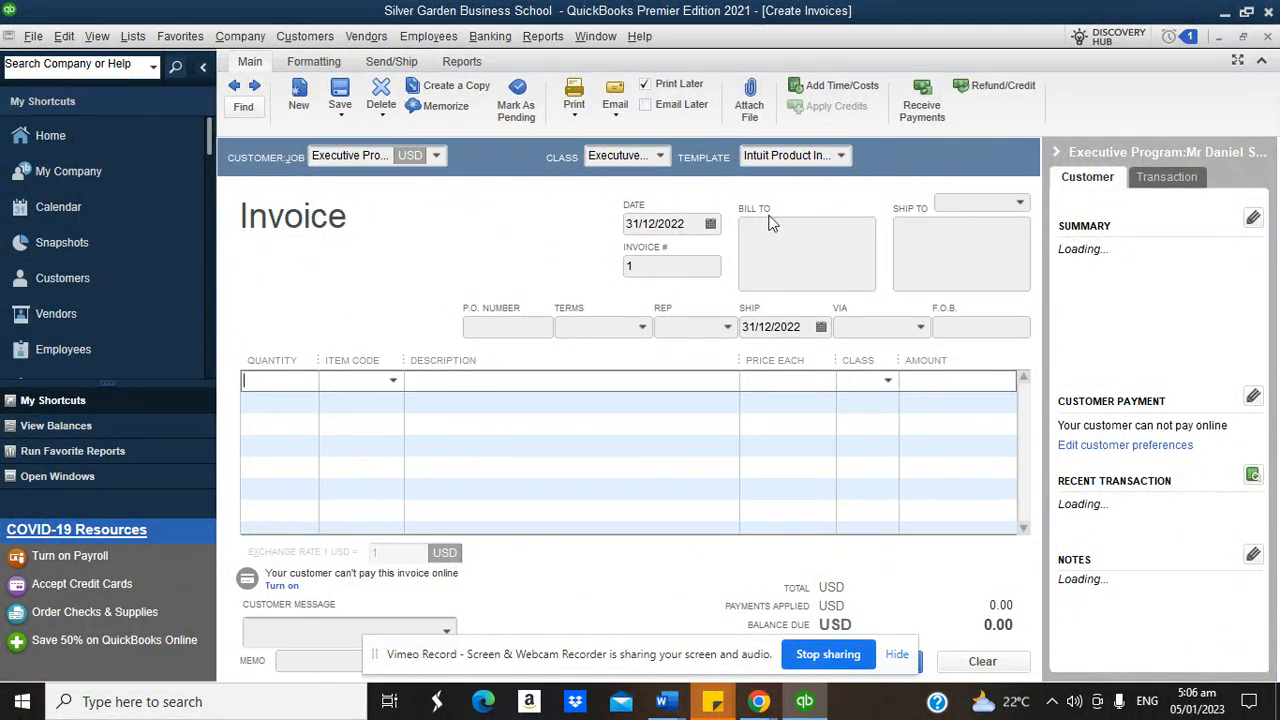
click(840, 156)
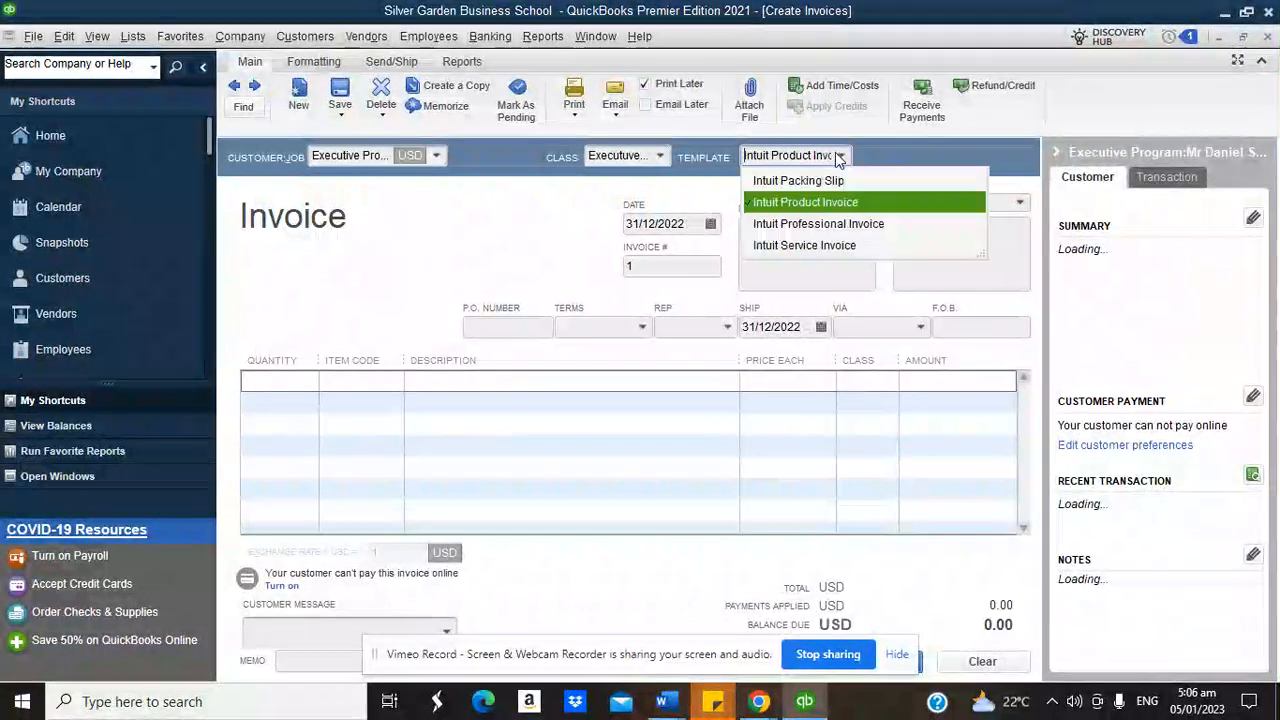
click(818, 245)
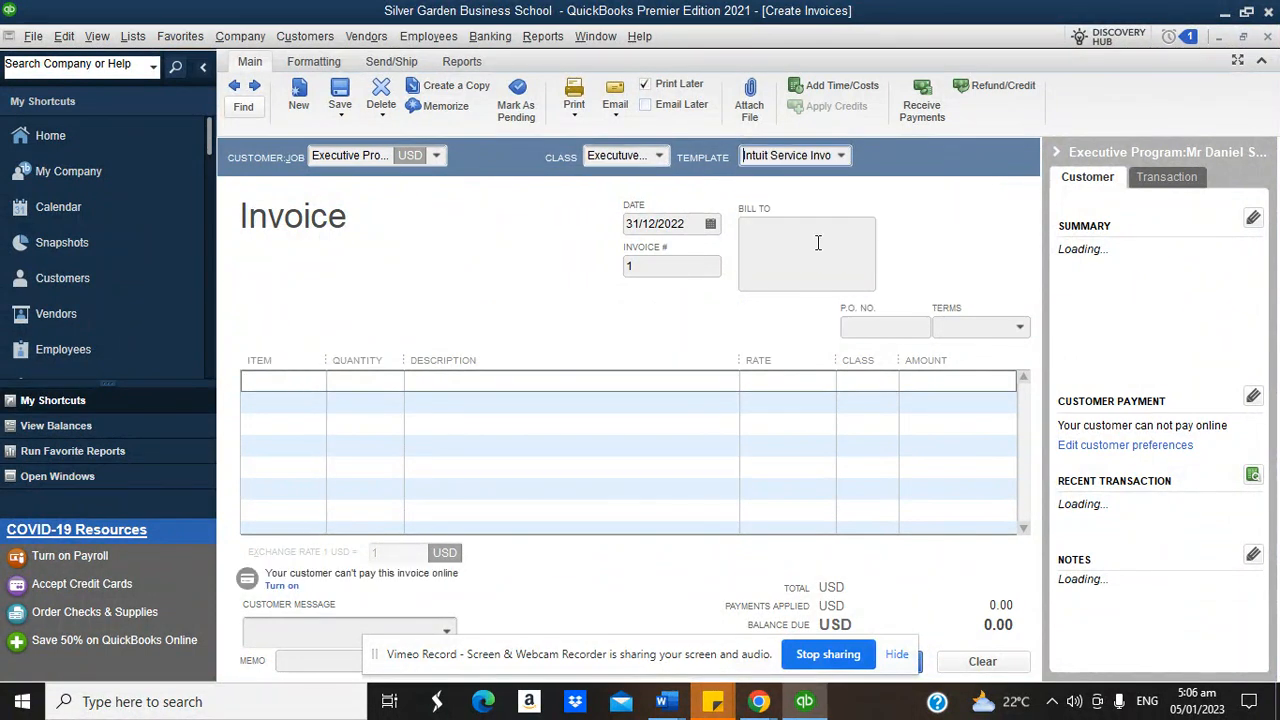
Step: Add Registration Fees, School Tuition Fee and Subscription to Library as the first three invoice lines
click(316, 386)
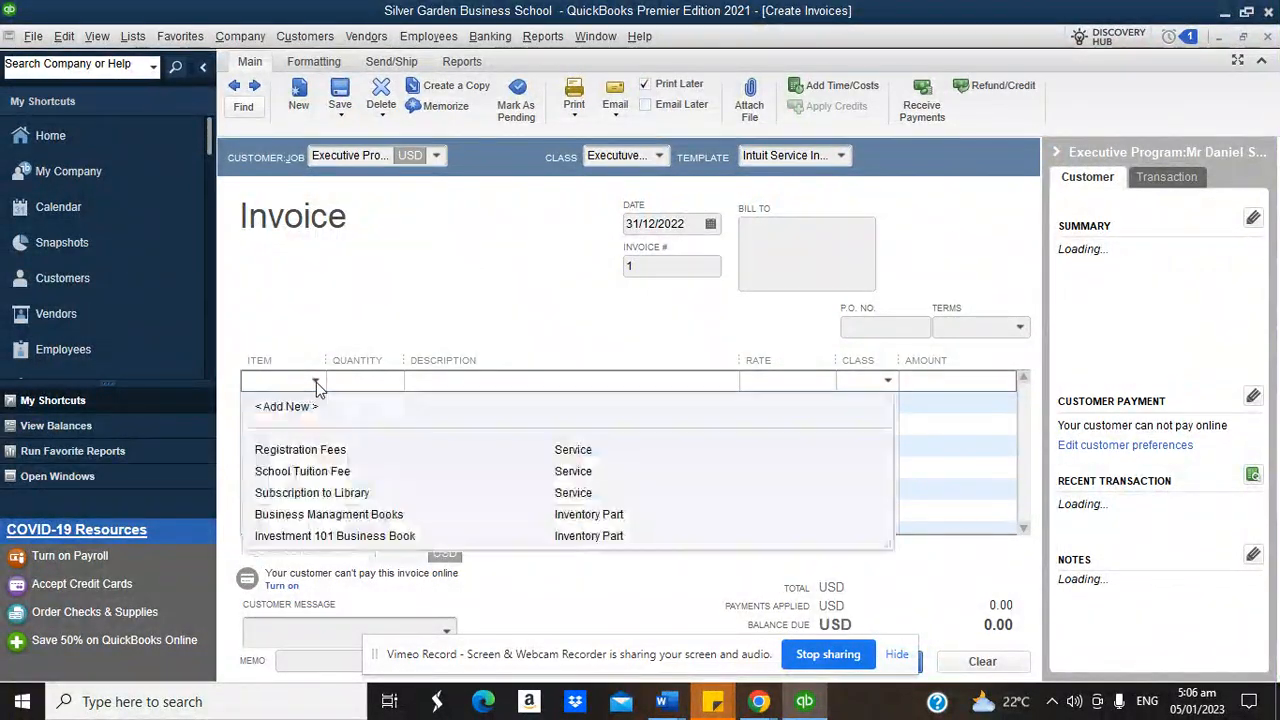
click(300, 450)
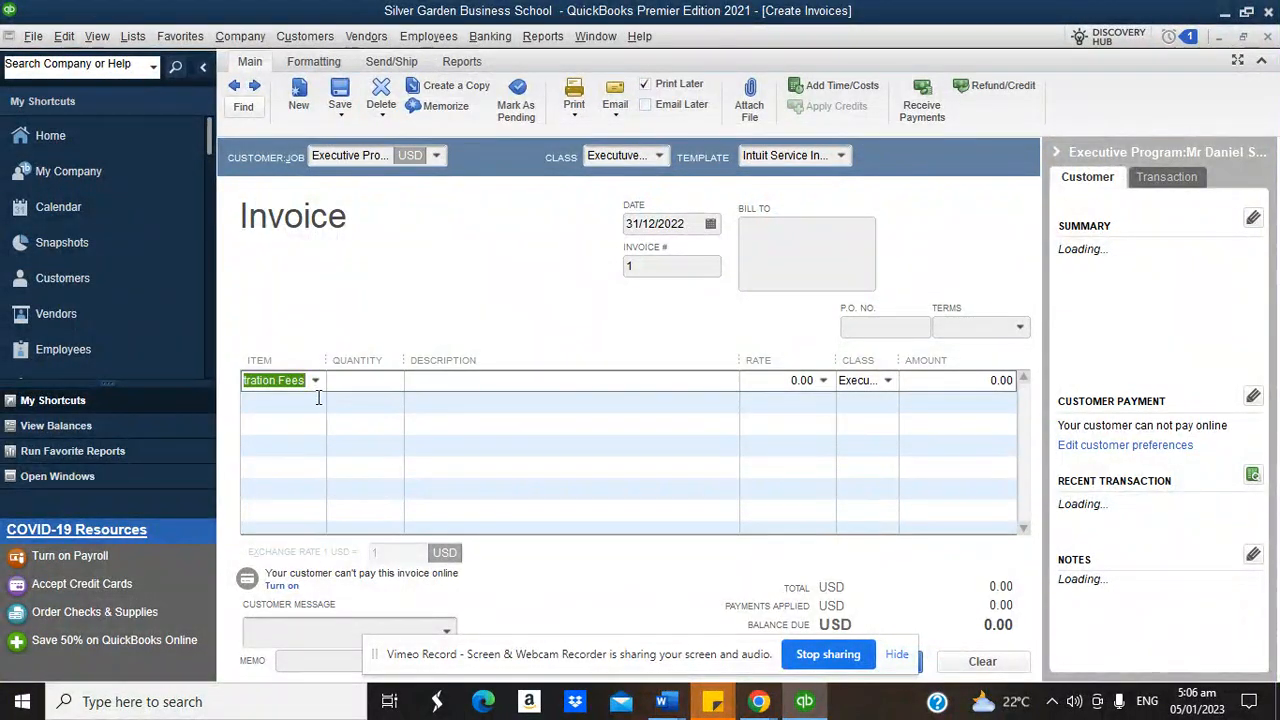
click(318, 400)
click(316, 402)
click(302, 492)
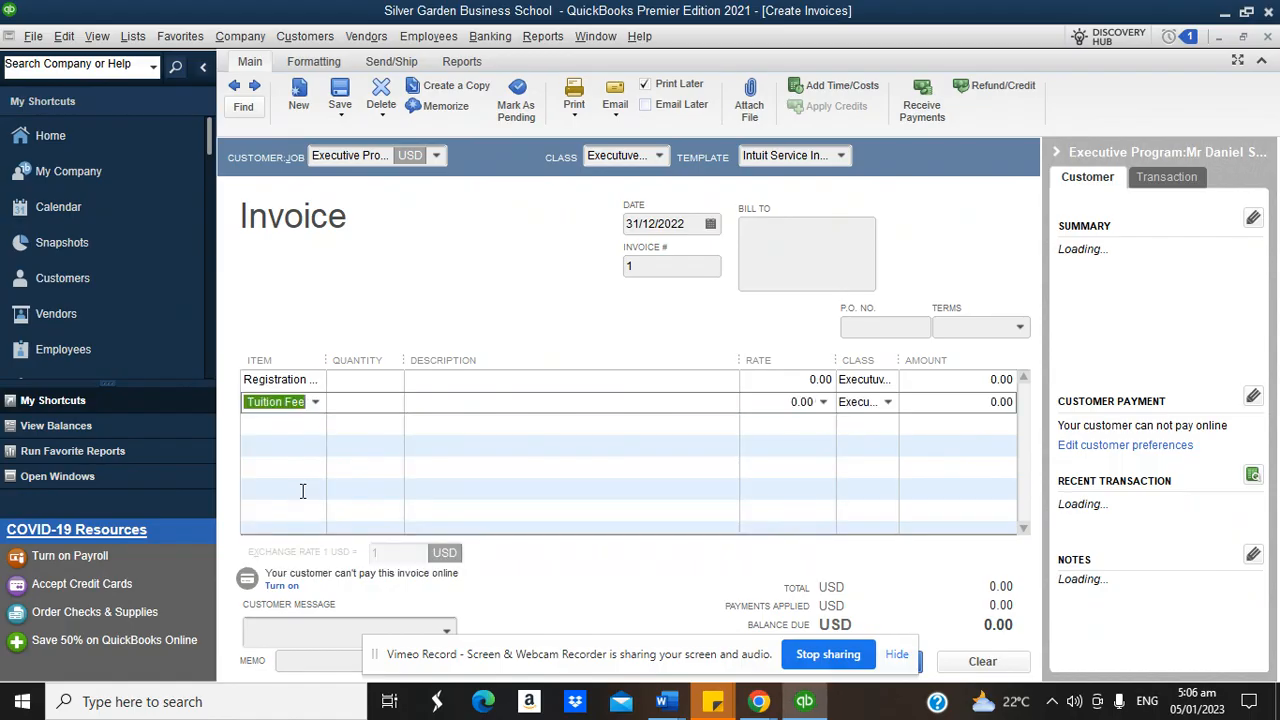
click(316, 423)
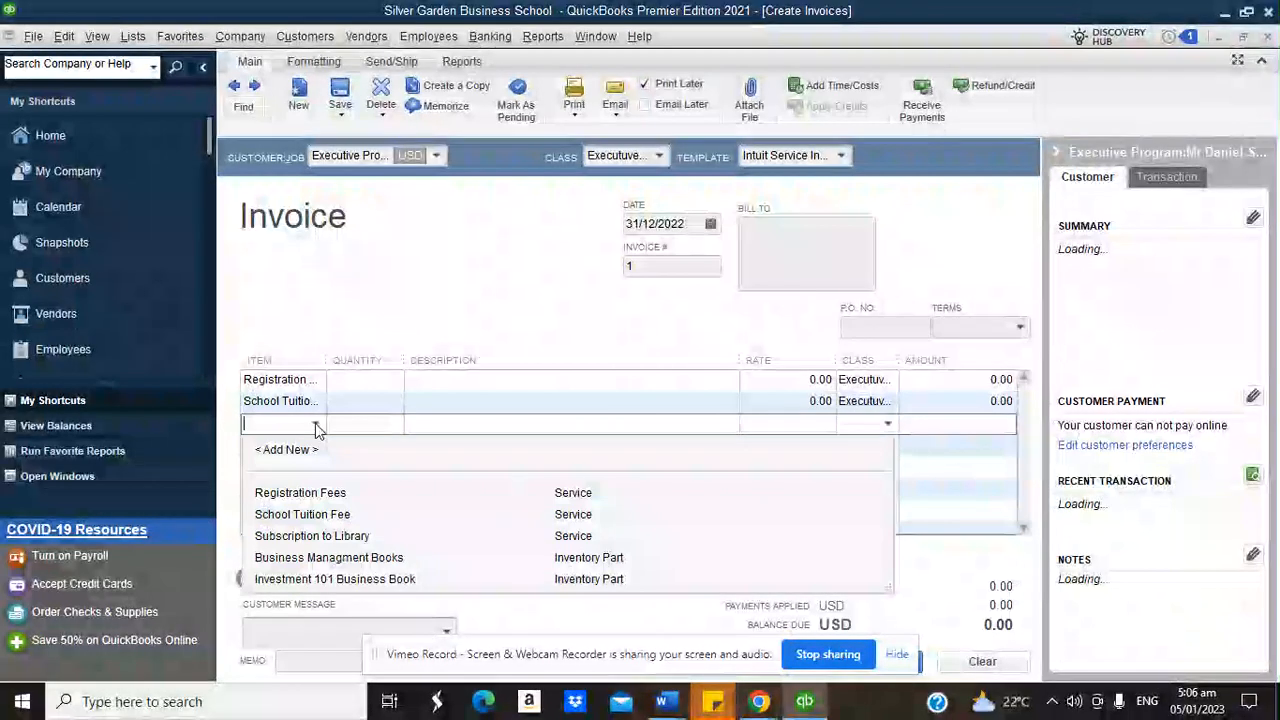
click(313, 536)
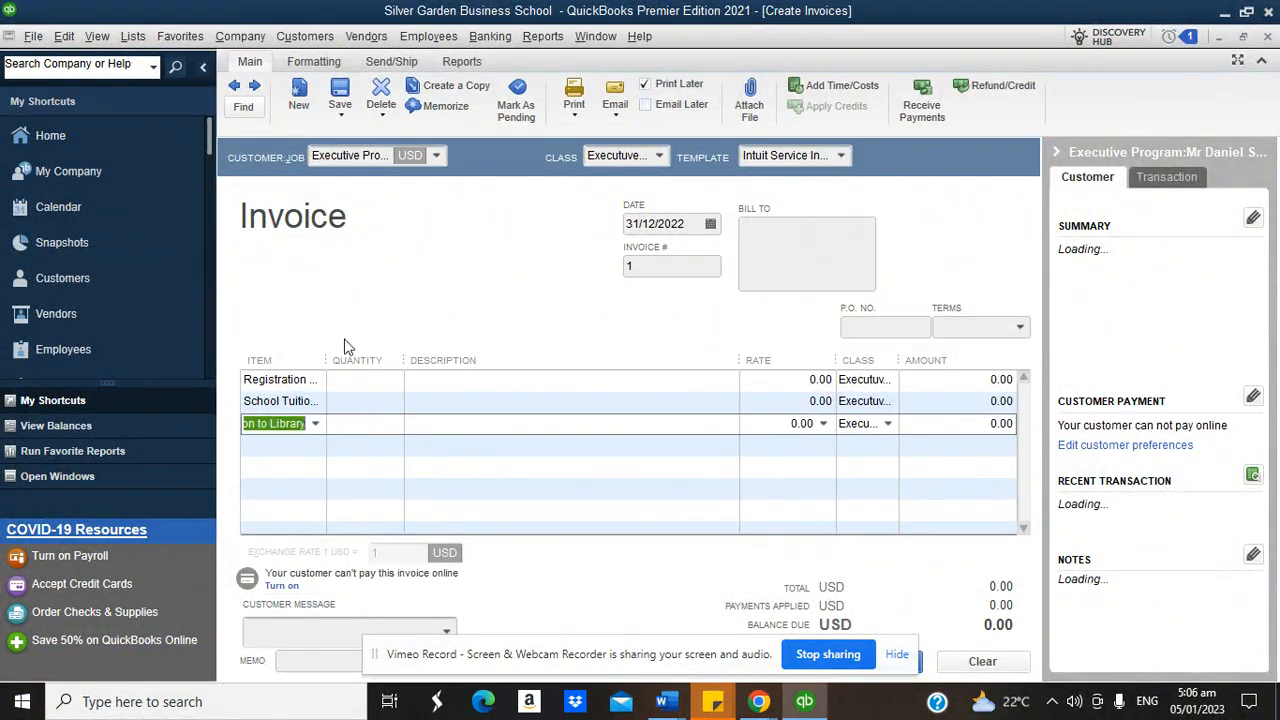
Step: Add Business Managment Books as the fourth invoice line with a quantity of 10, dismissing the cash basis notice
click(316, 446)
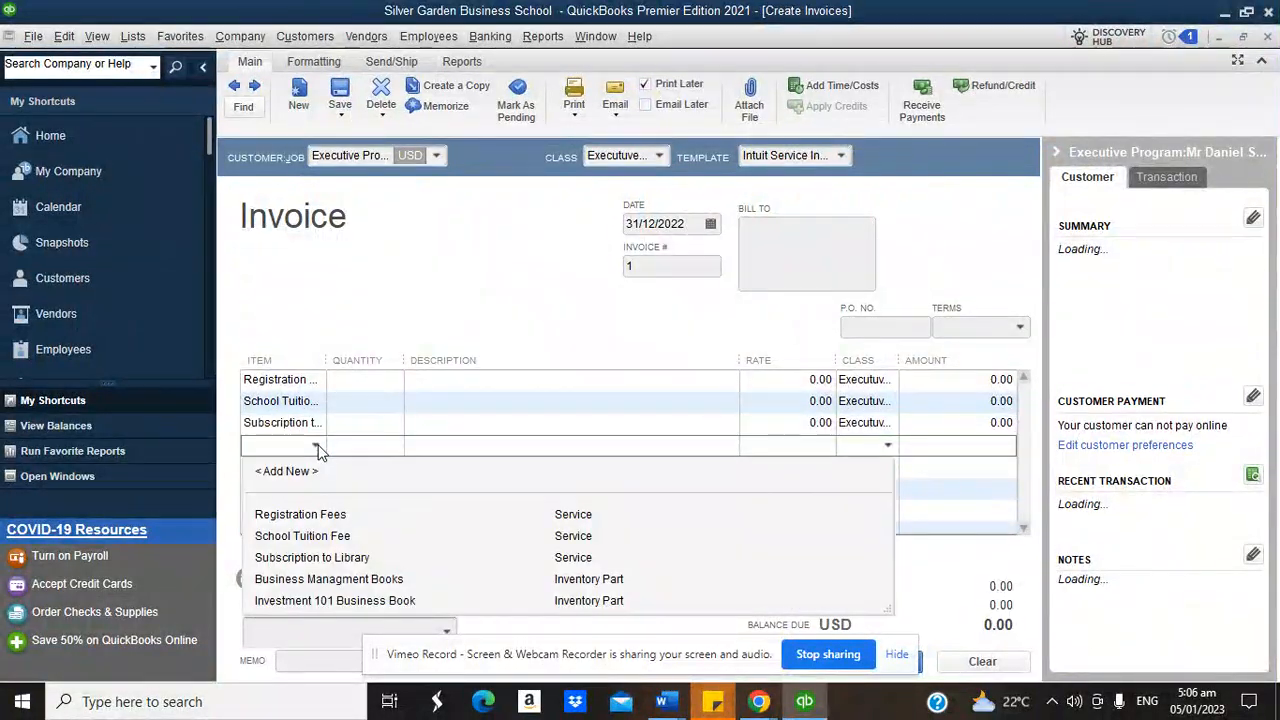
click(323, 580)
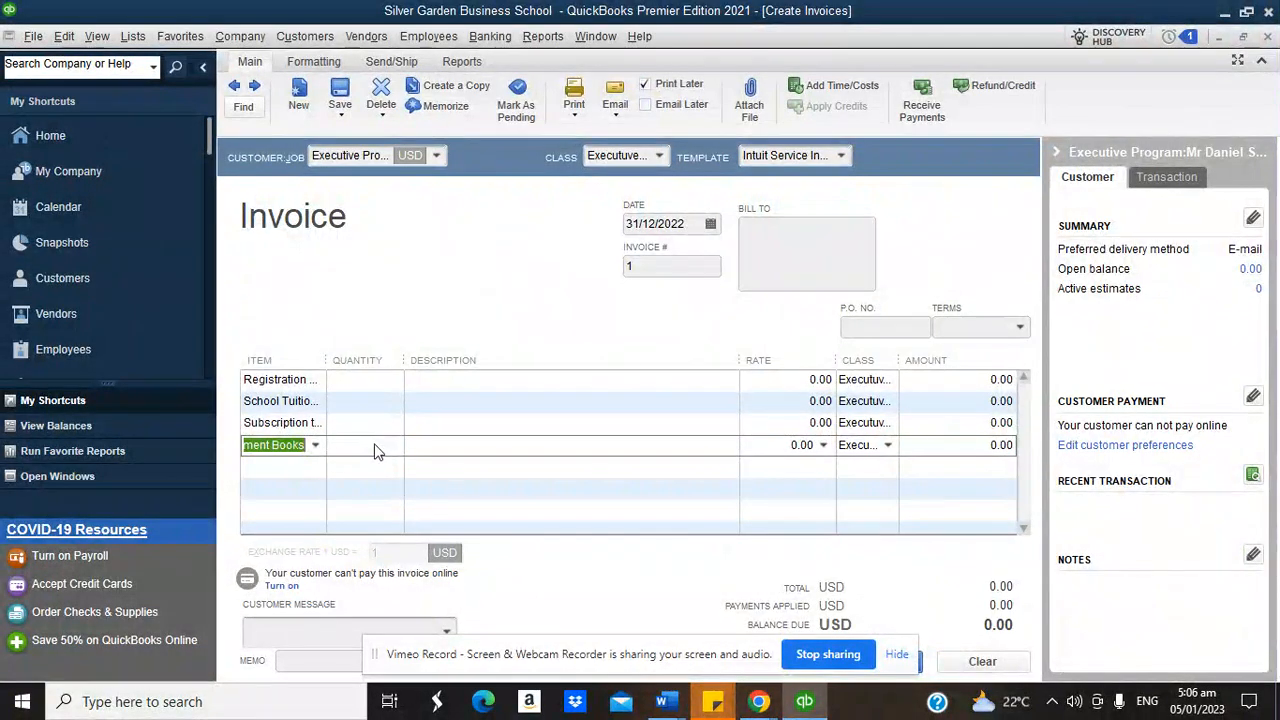
click(375, 444)
text(10)
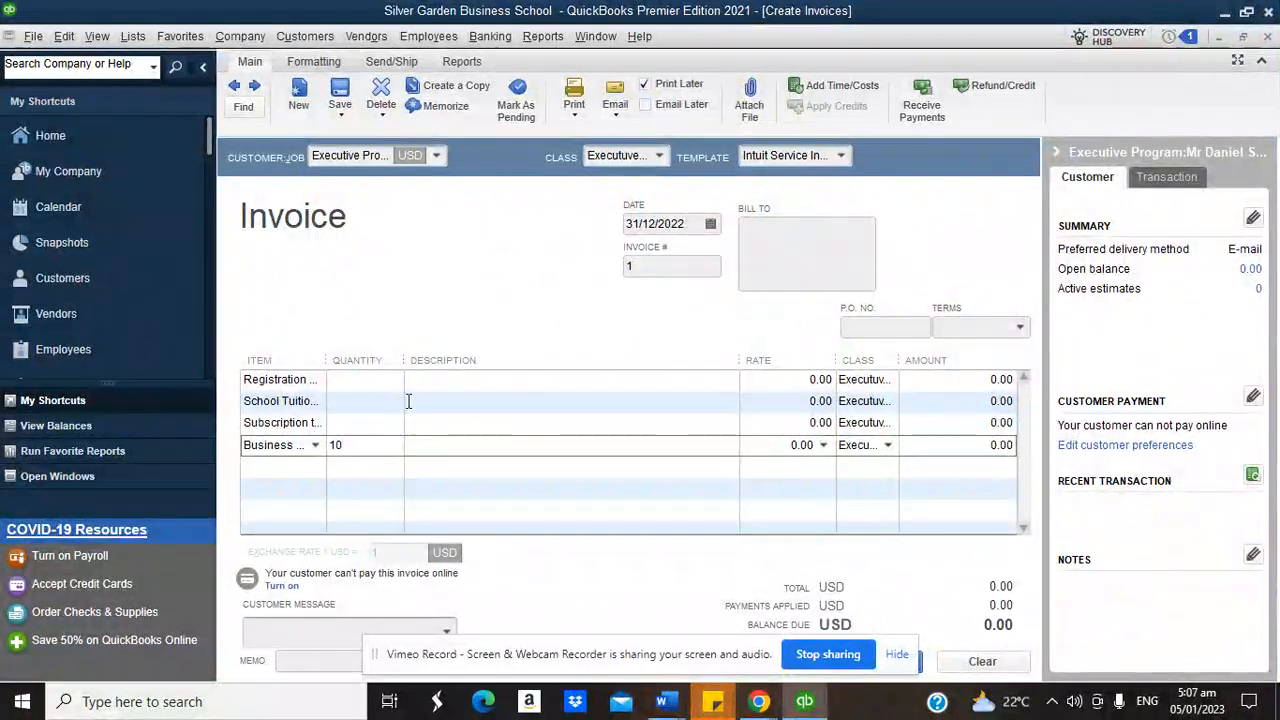
click(387, 380)
click(742, 361)
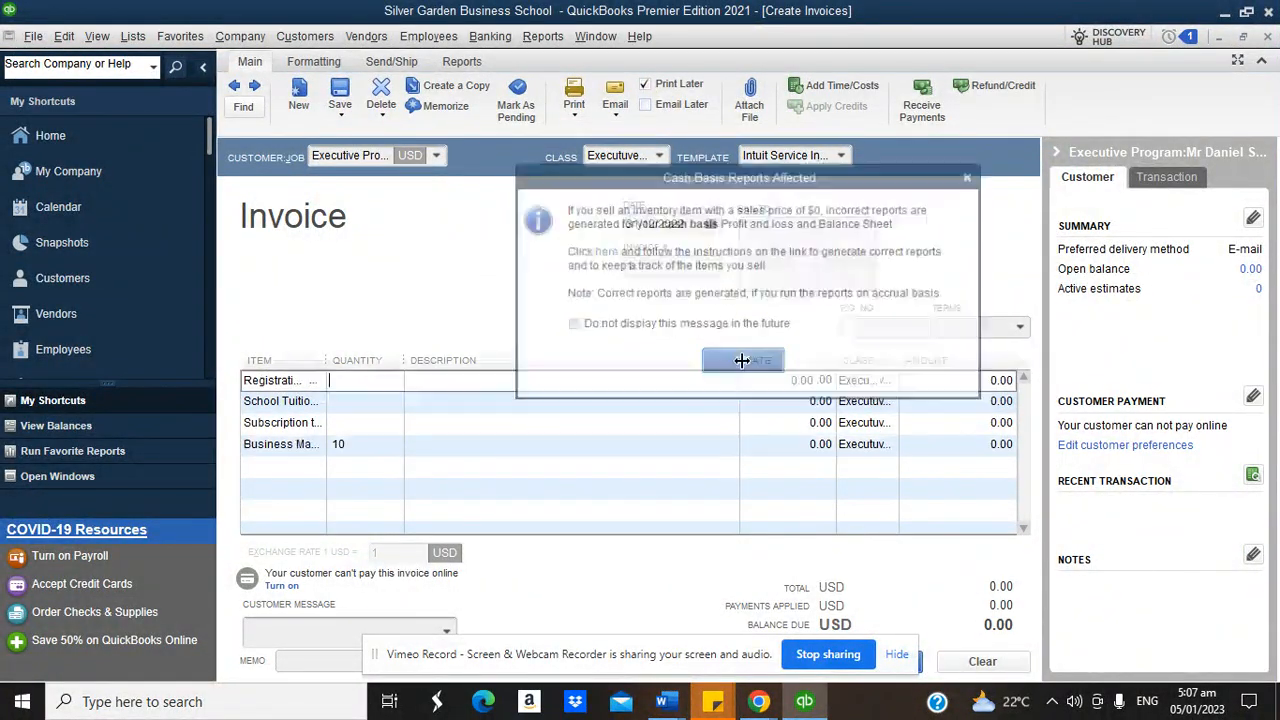
Step: Set the rate of the Registration Fees invoice line to 3500 and dismiss the Price Levels notice
click(784, 381)
text(35)
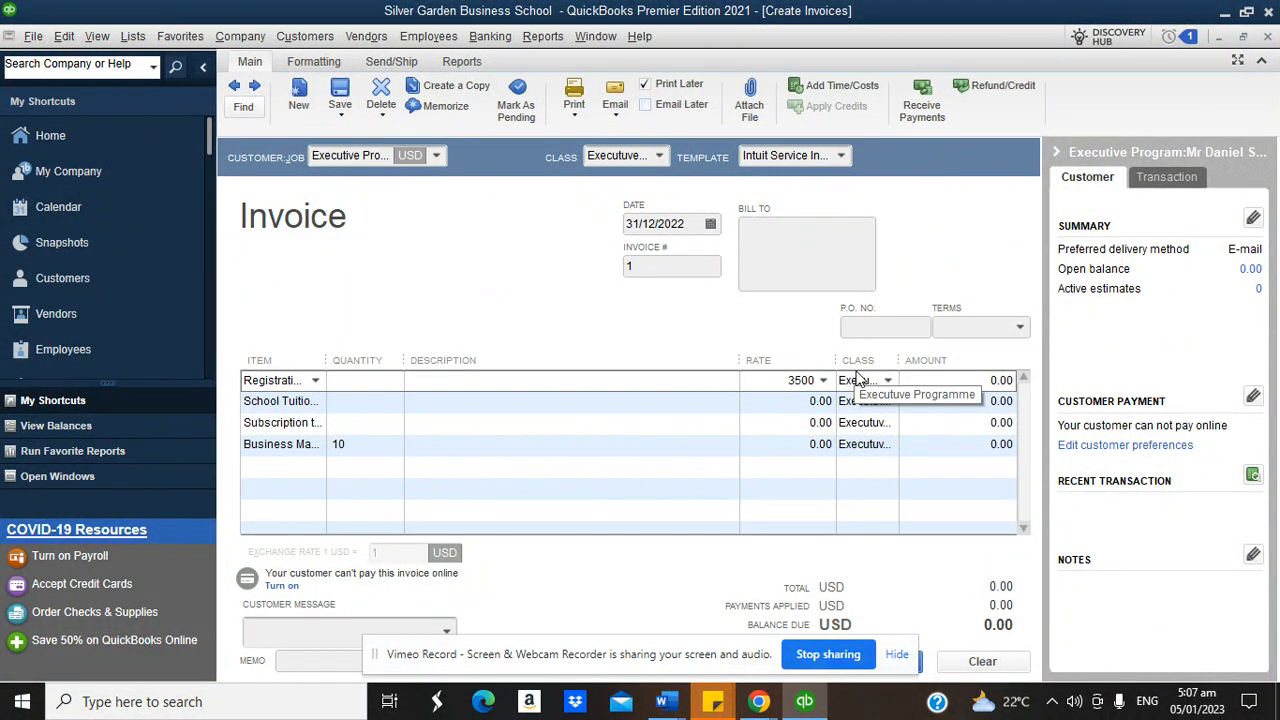
click(780, 400)
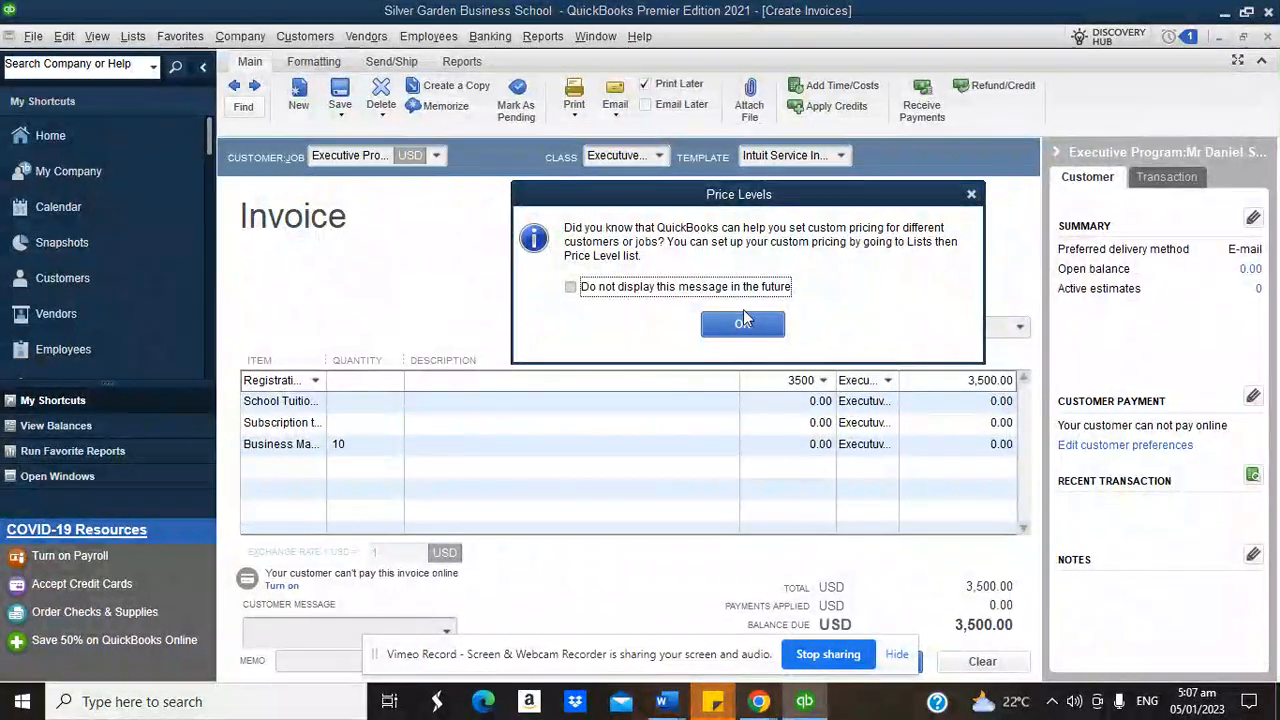
click(743, 322)
Step: Set the invoice rates to 45000 for School Tuition Fee and 12000 for Subscription to Library
text(4)
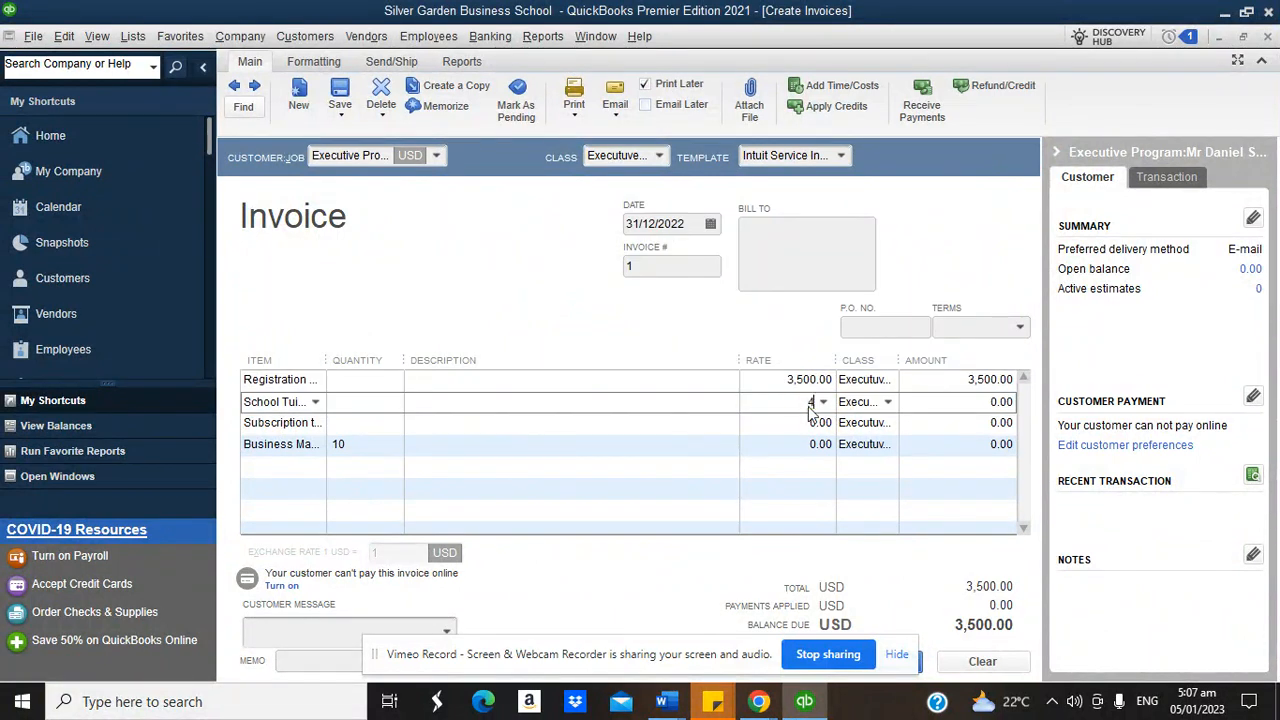
text(5,000)
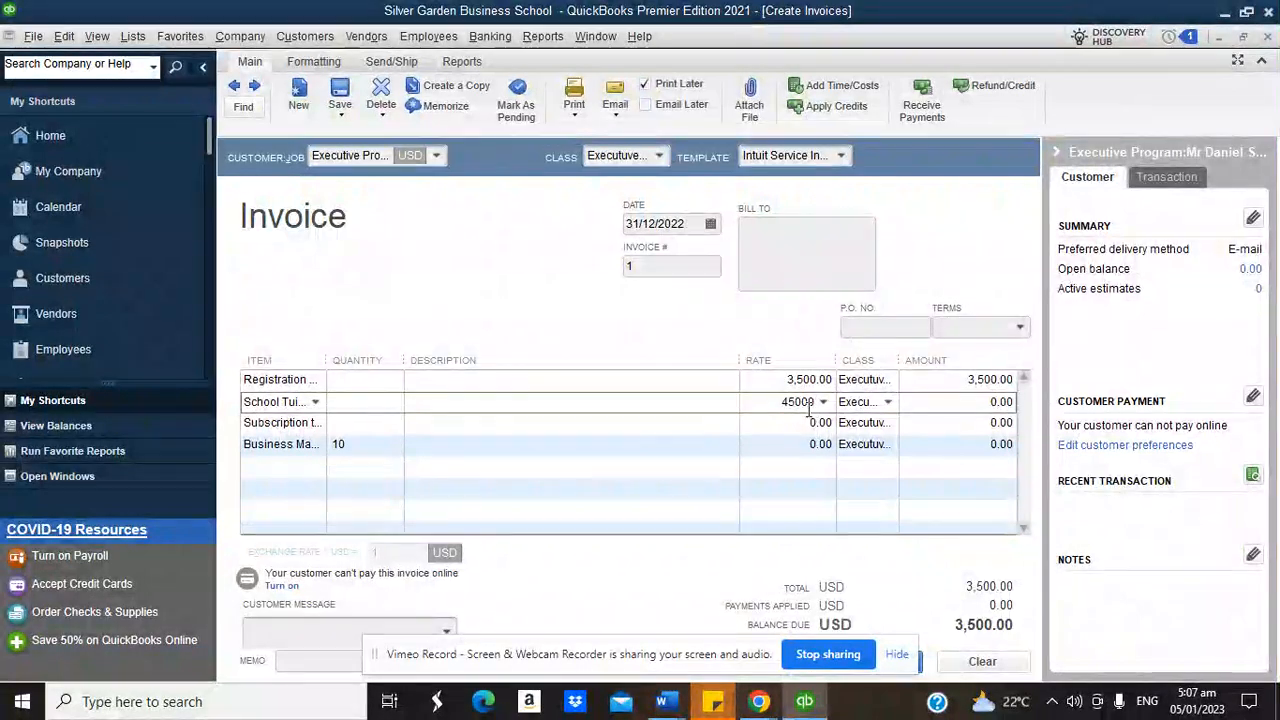
click(787, 423)
double_click(795, 423)
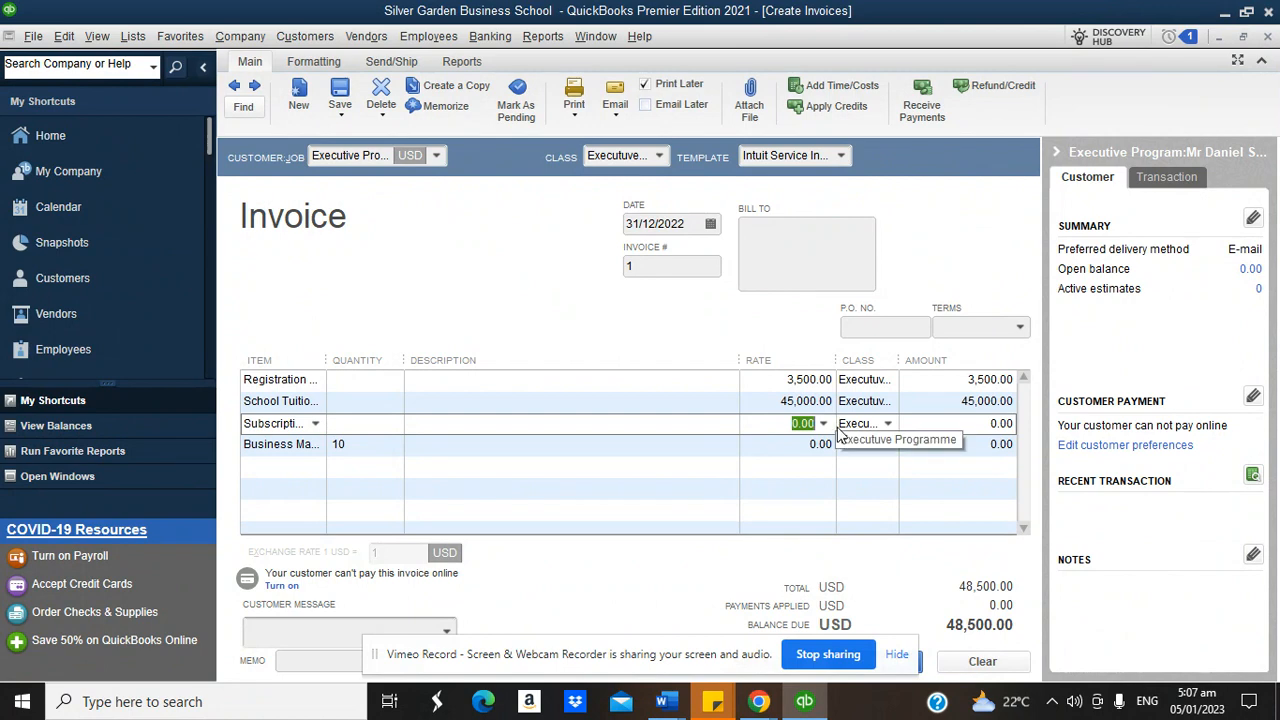
text(12,000)
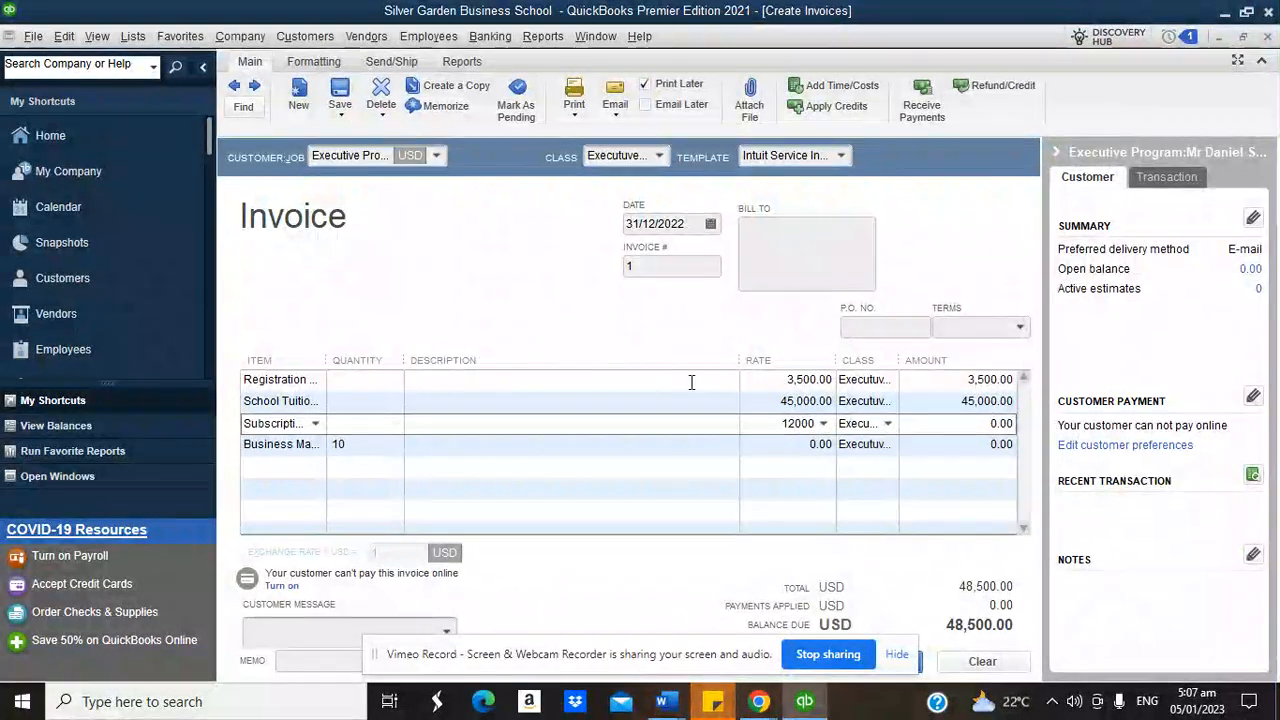
click(637, 380)
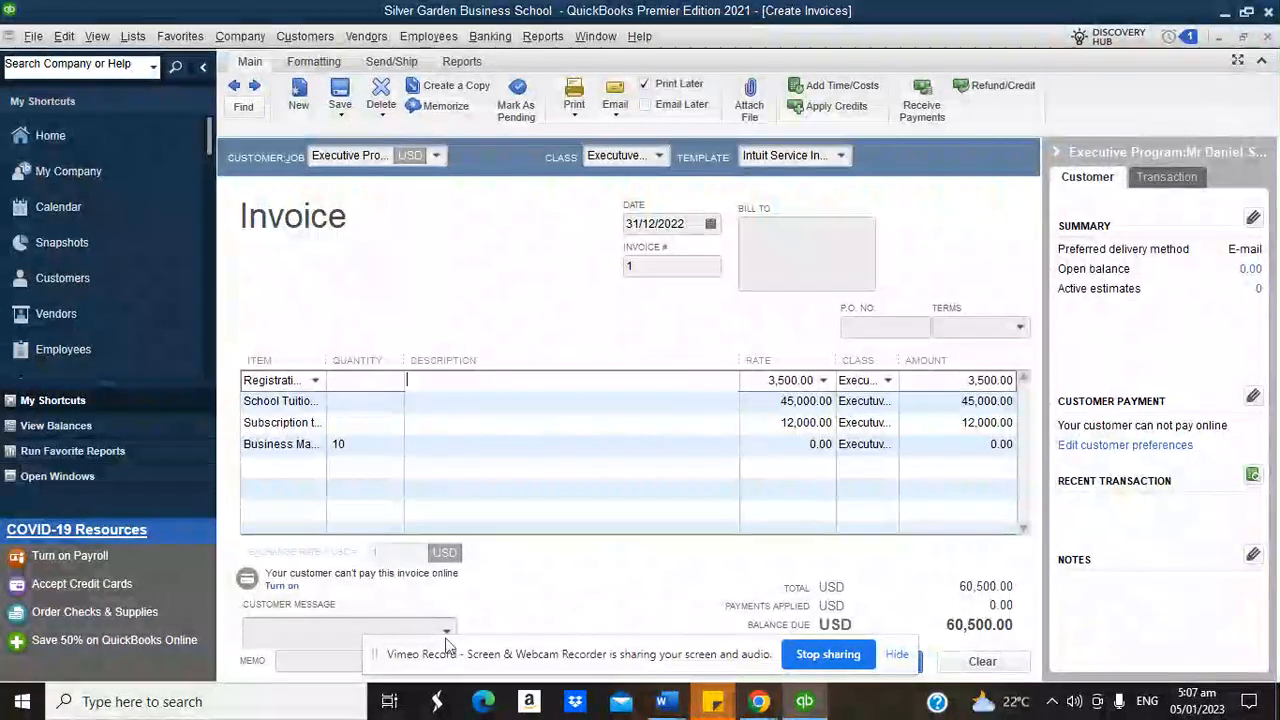
Step: Set the invoice payment terms to Net 30
drag(380, 672, 52, 676)
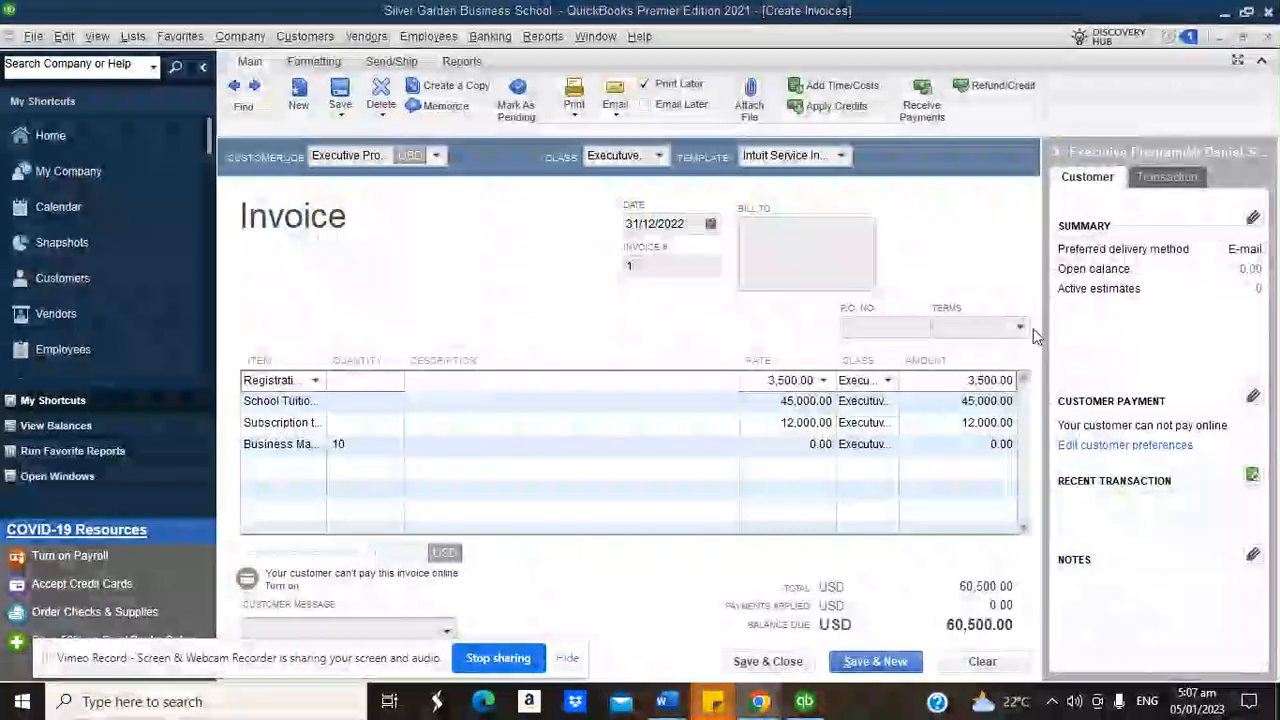
click(1020, 327)
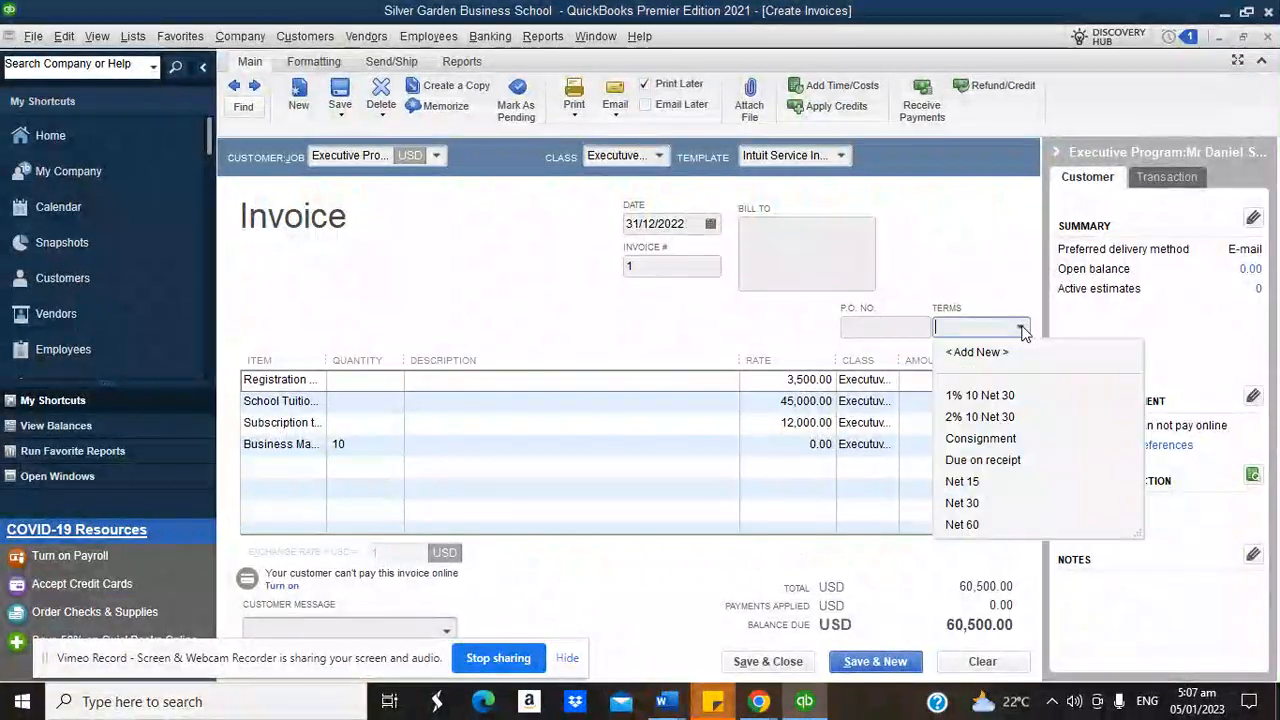
click(962, 503)
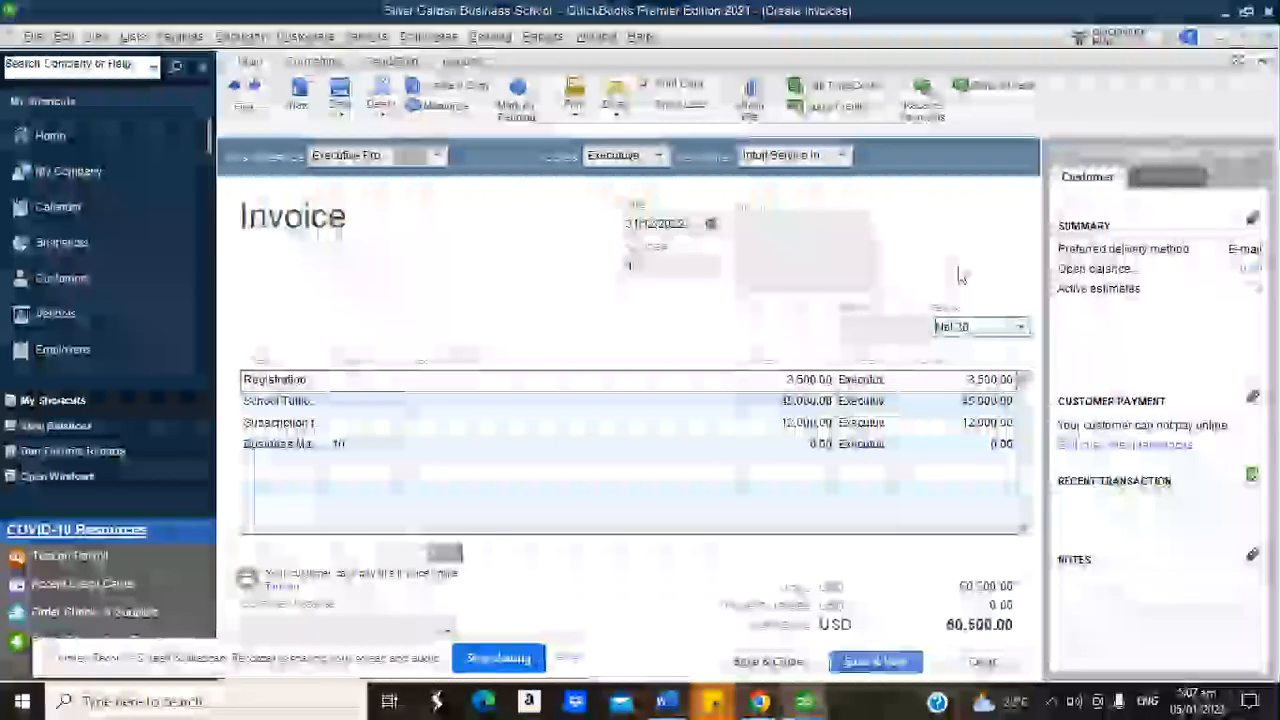
click(545, 44)
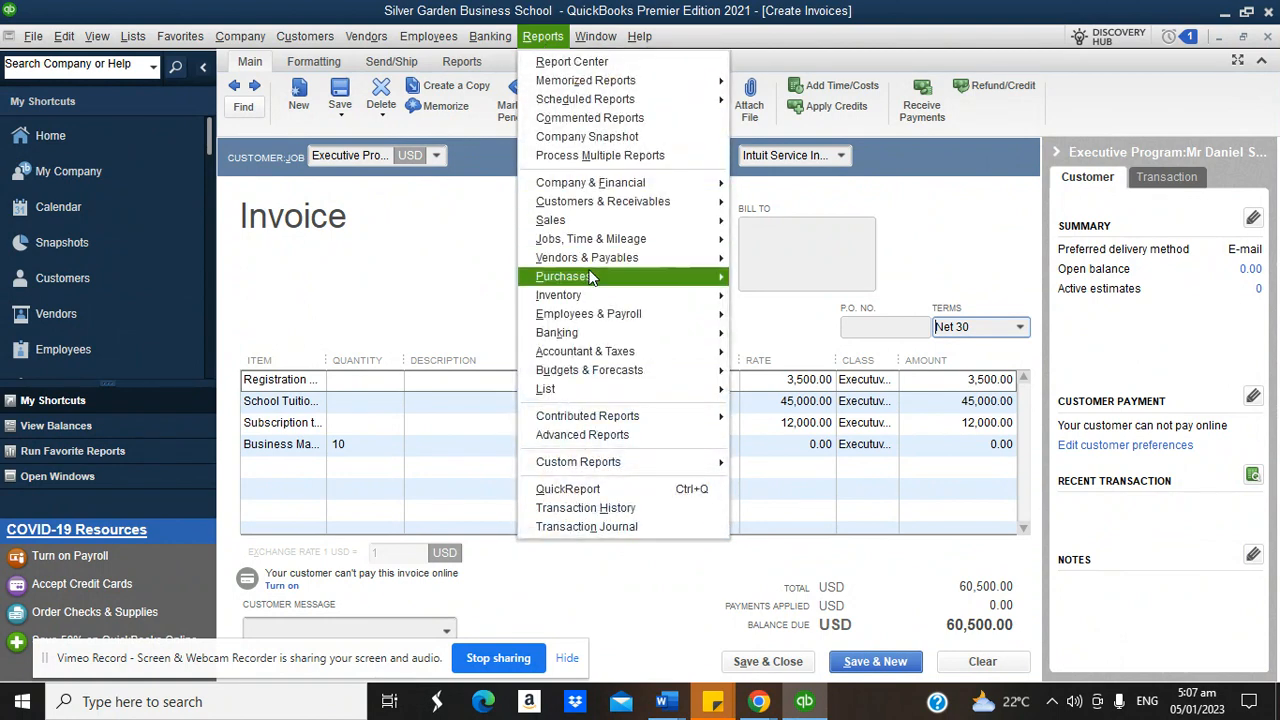
mouse_move(612, 218)
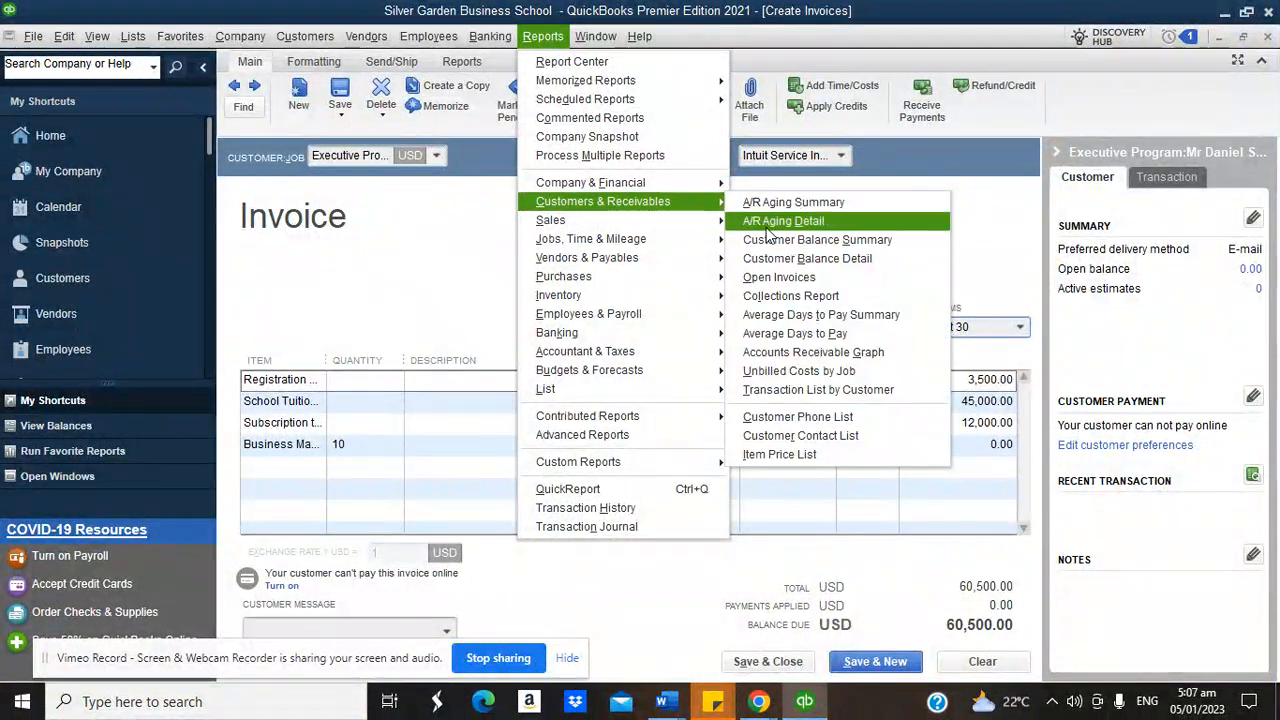
click(437, 240)
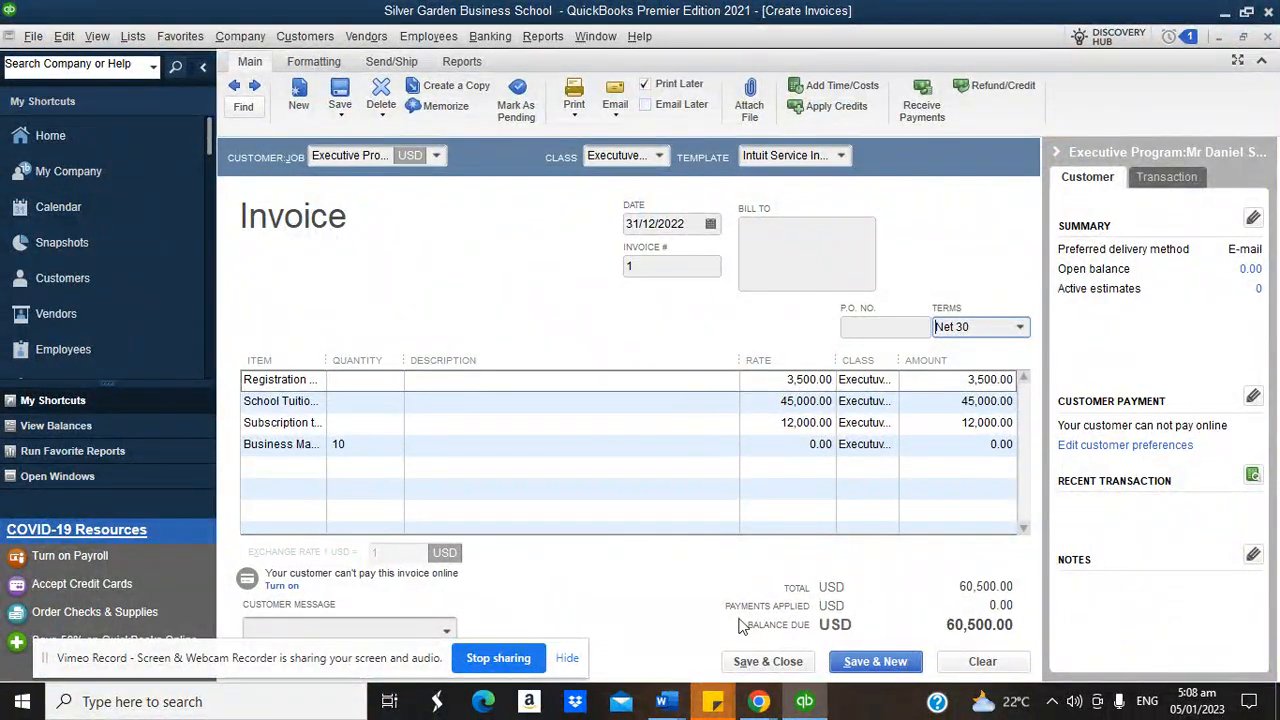
Step: Save and close the invoice, making the changed terms and class permanent for the customer
click(768, 661)
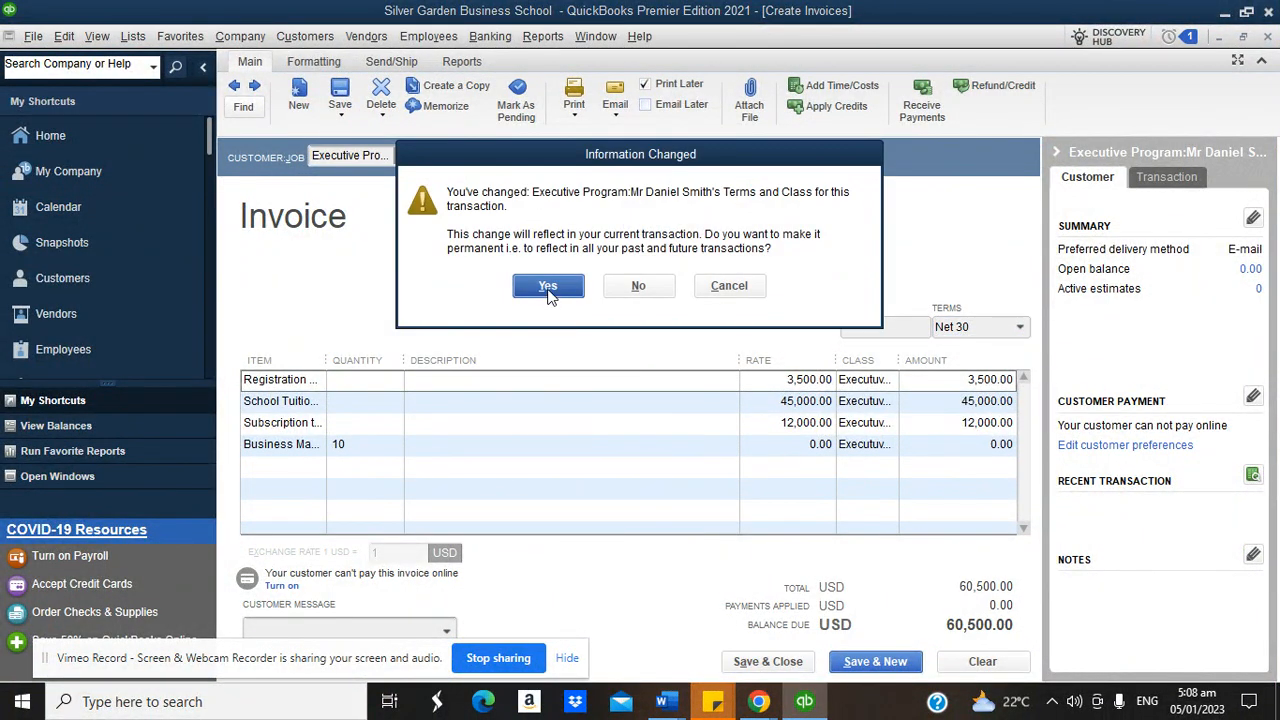
click(548, 287)
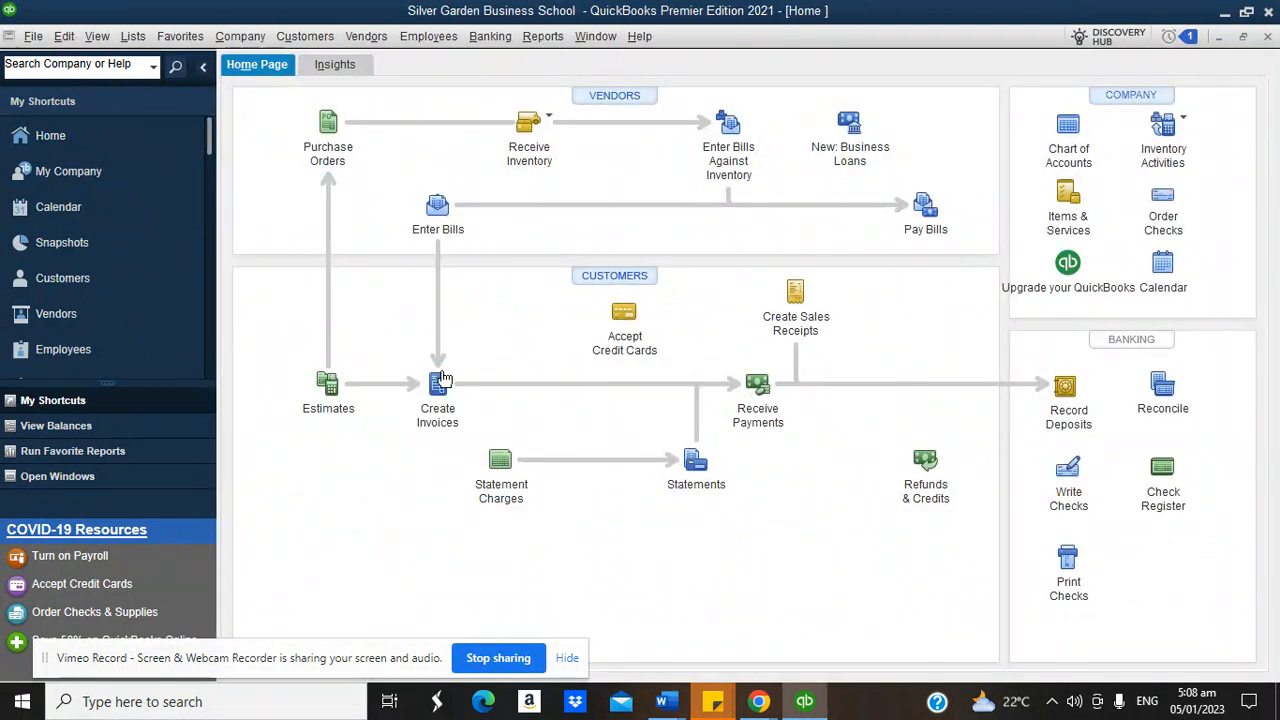
Step: Reopen invoice 1, change its date to 03/01/2023, and save and close it with the changes recorded
click(437, 386)
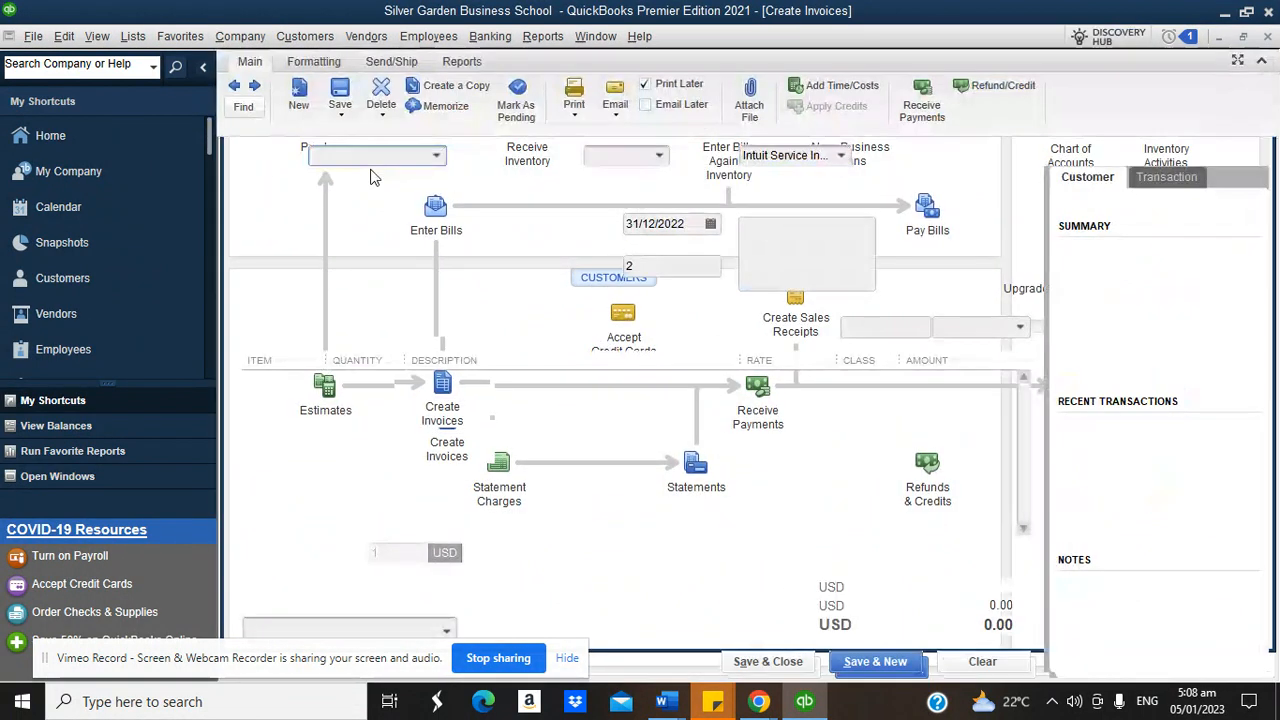
click(235, 86)
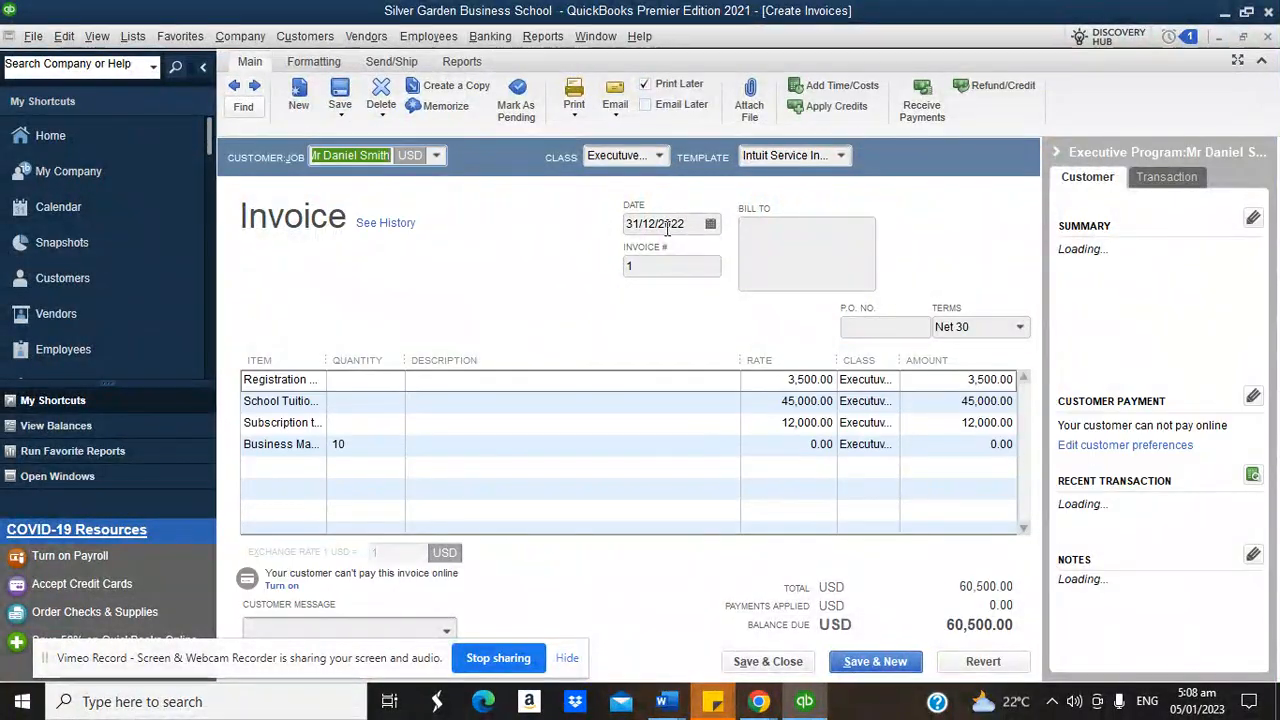
click(711, 225)
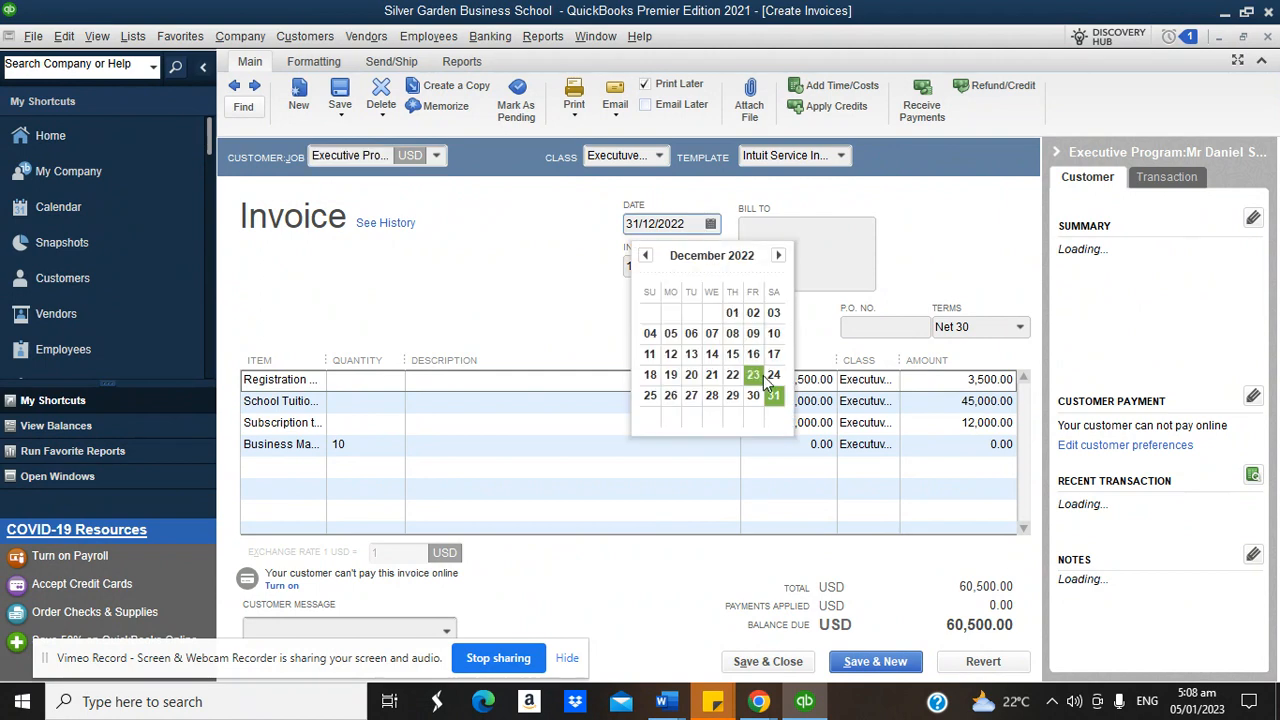
click(778, 256)
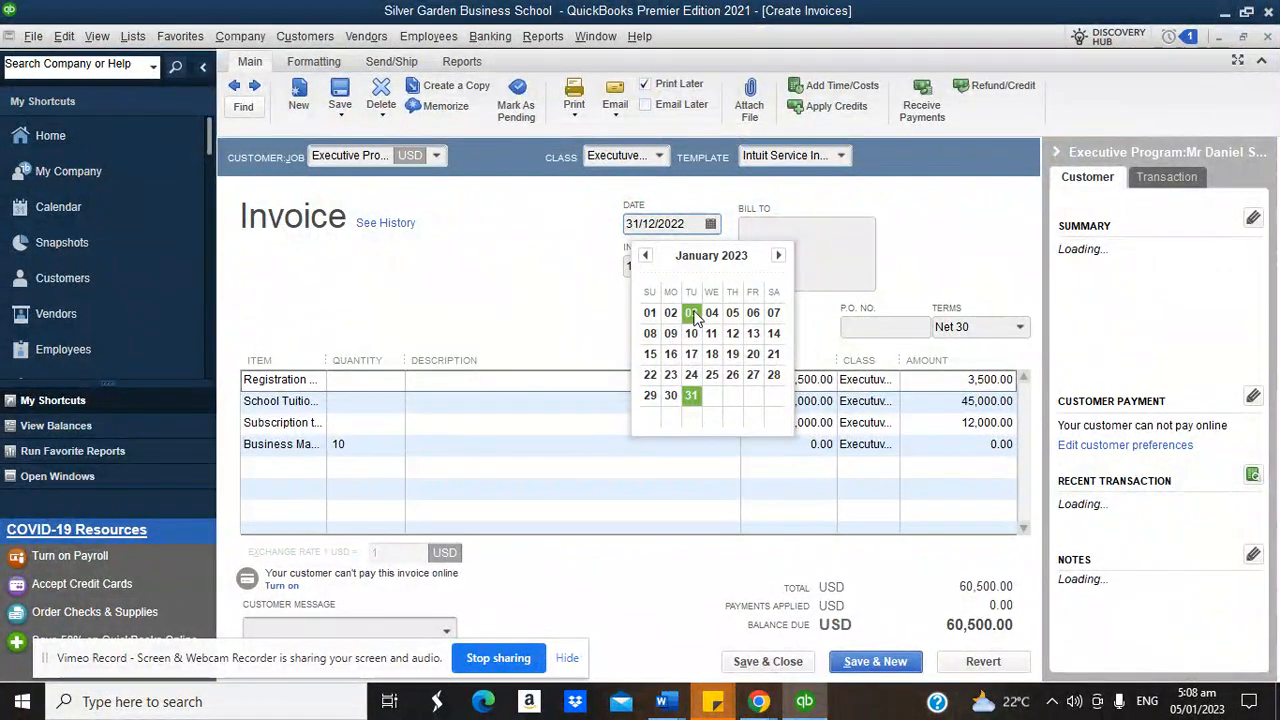
click(691, 312)
click(767, 661)
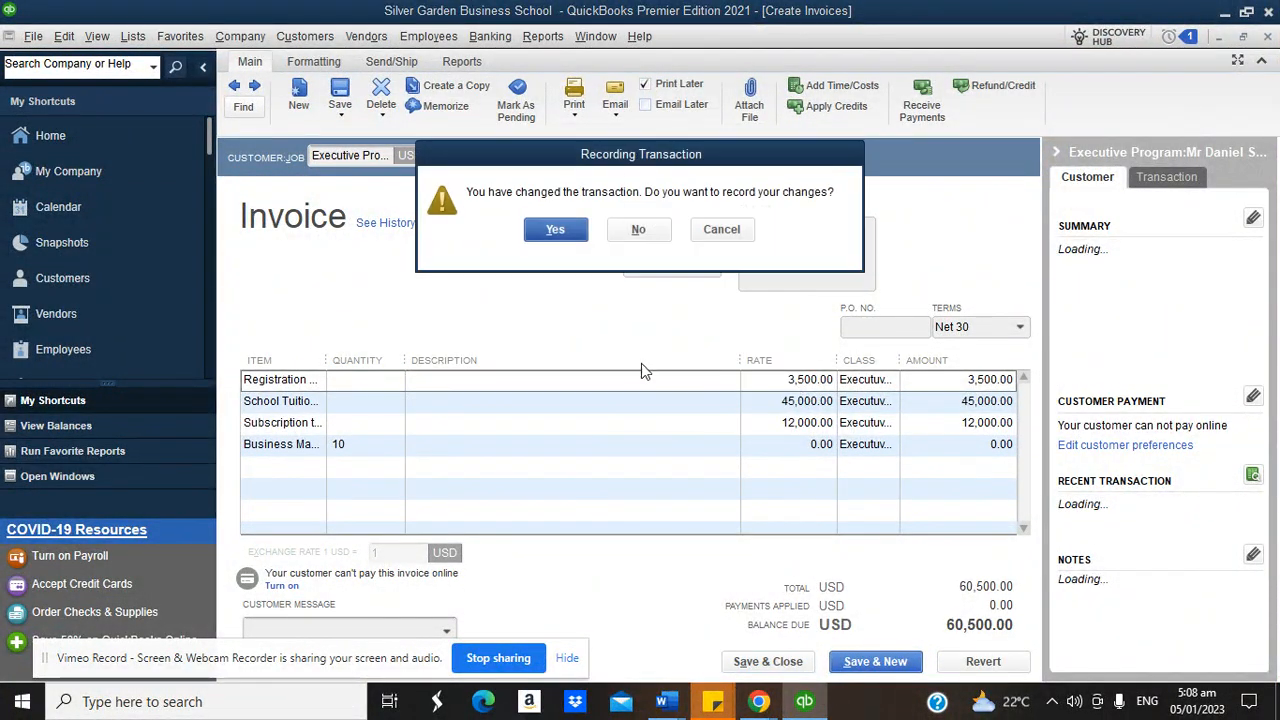
click(557, 230)
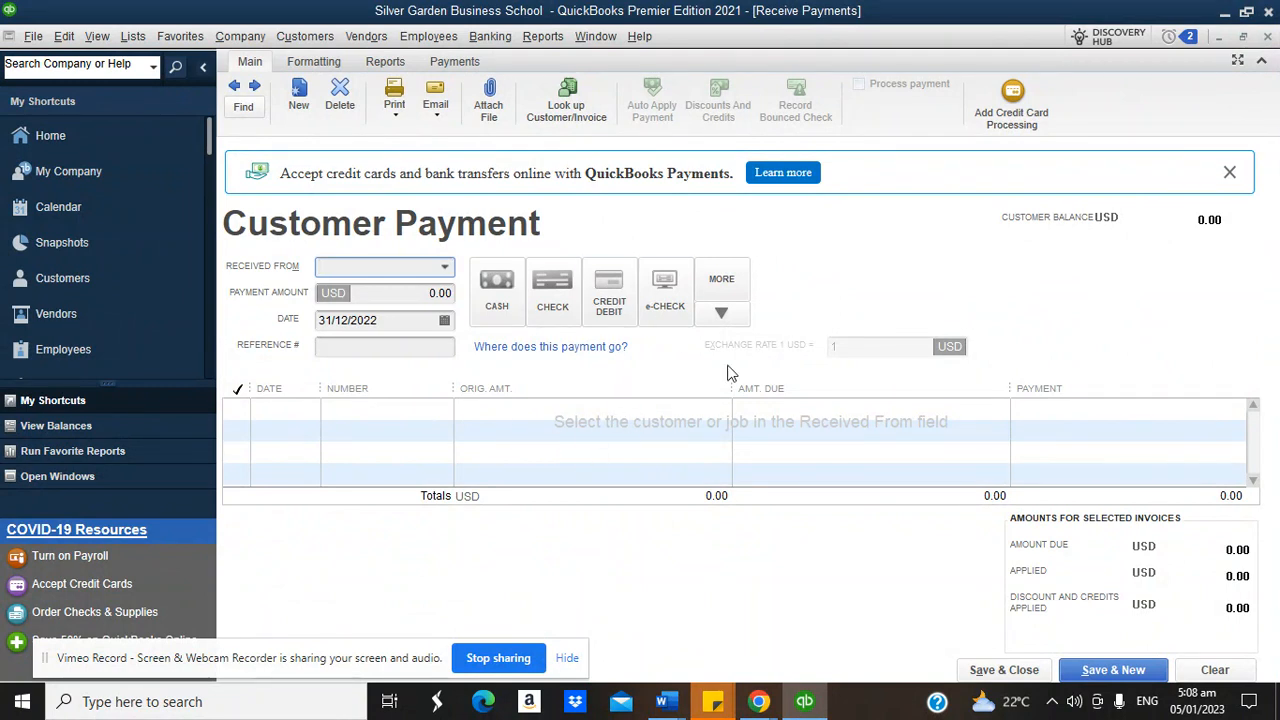
click(1267, 37)
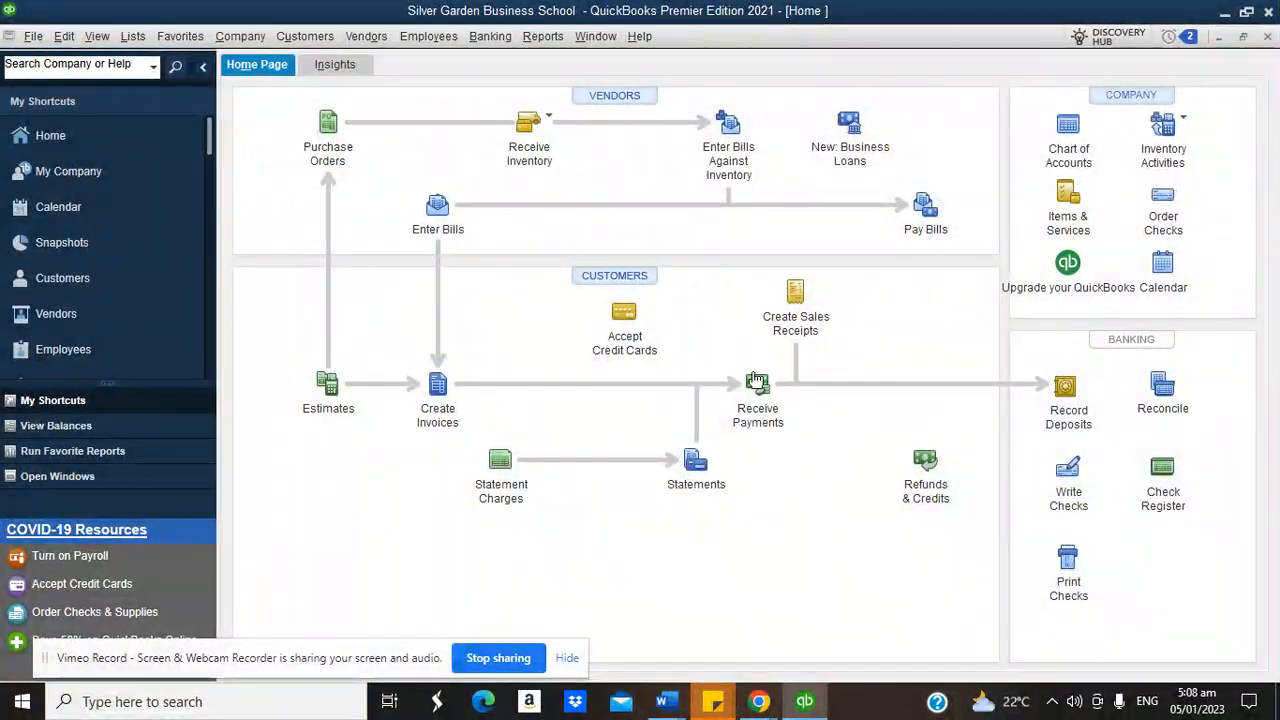
click(757, 385)
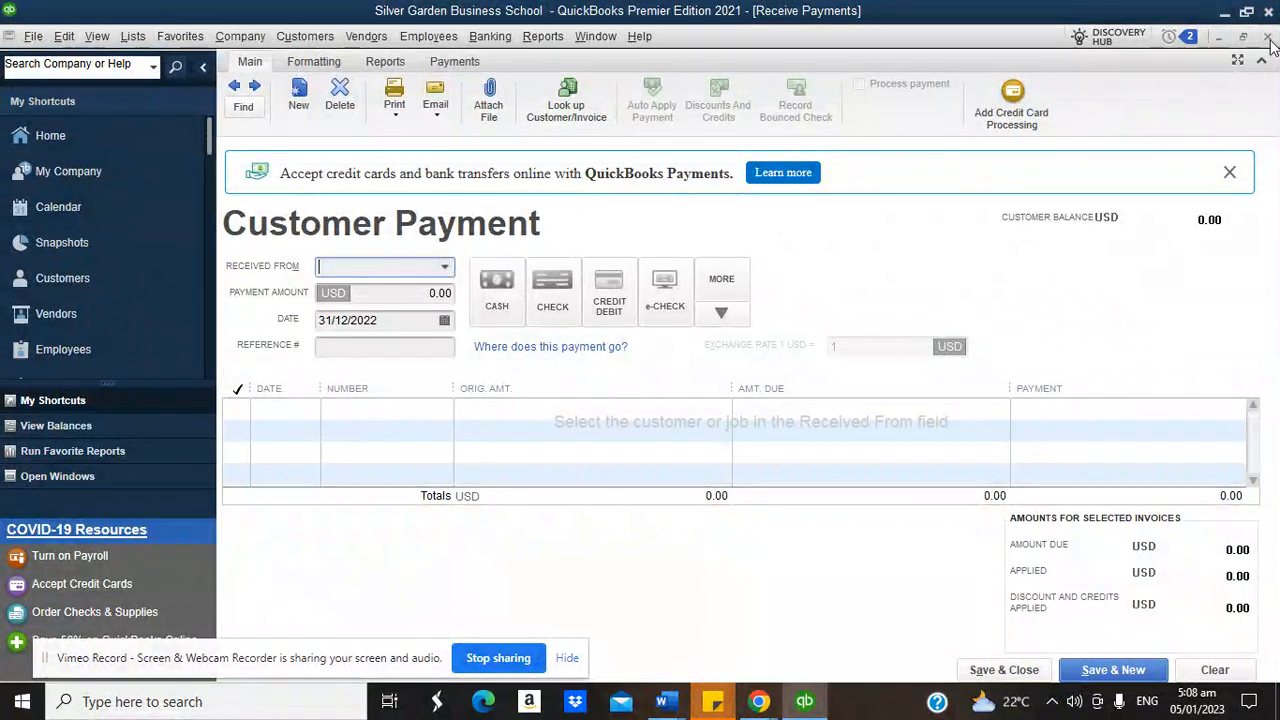
key(Escape)
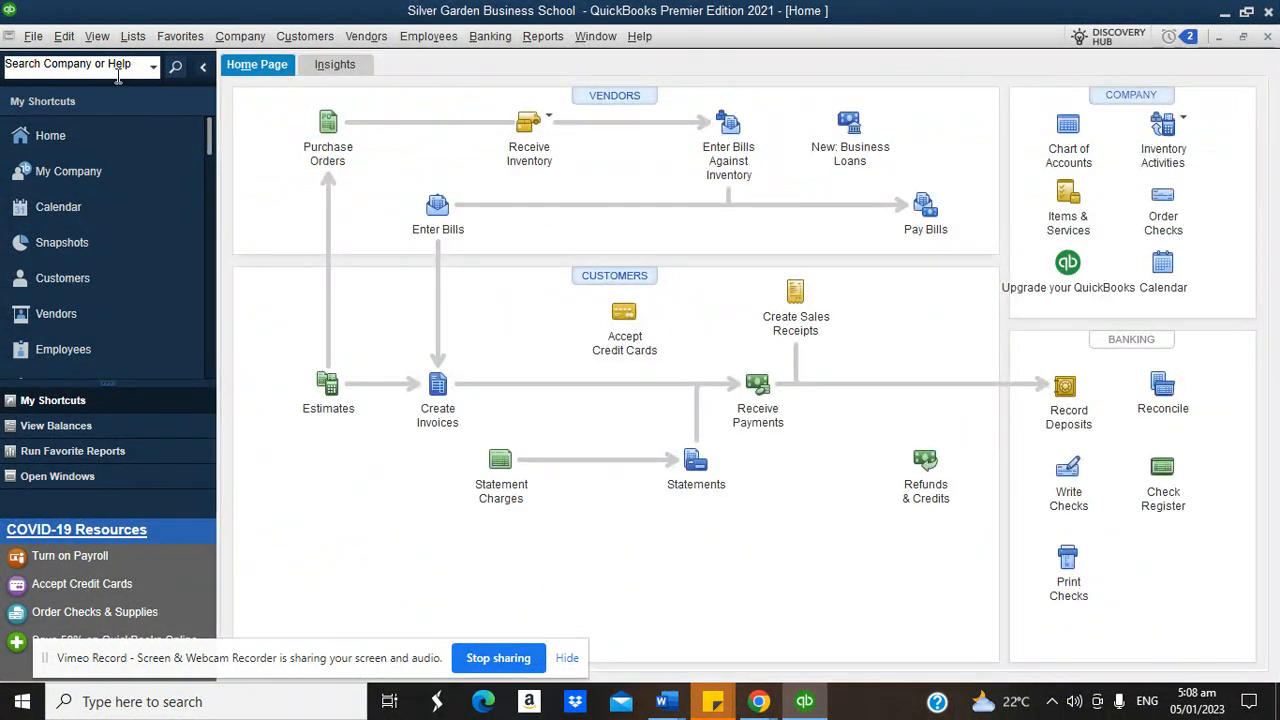
Step: In the company payment preferences, turn off using Undeposited Funds as the default deposit-to account and apply the change
click(64, 40)
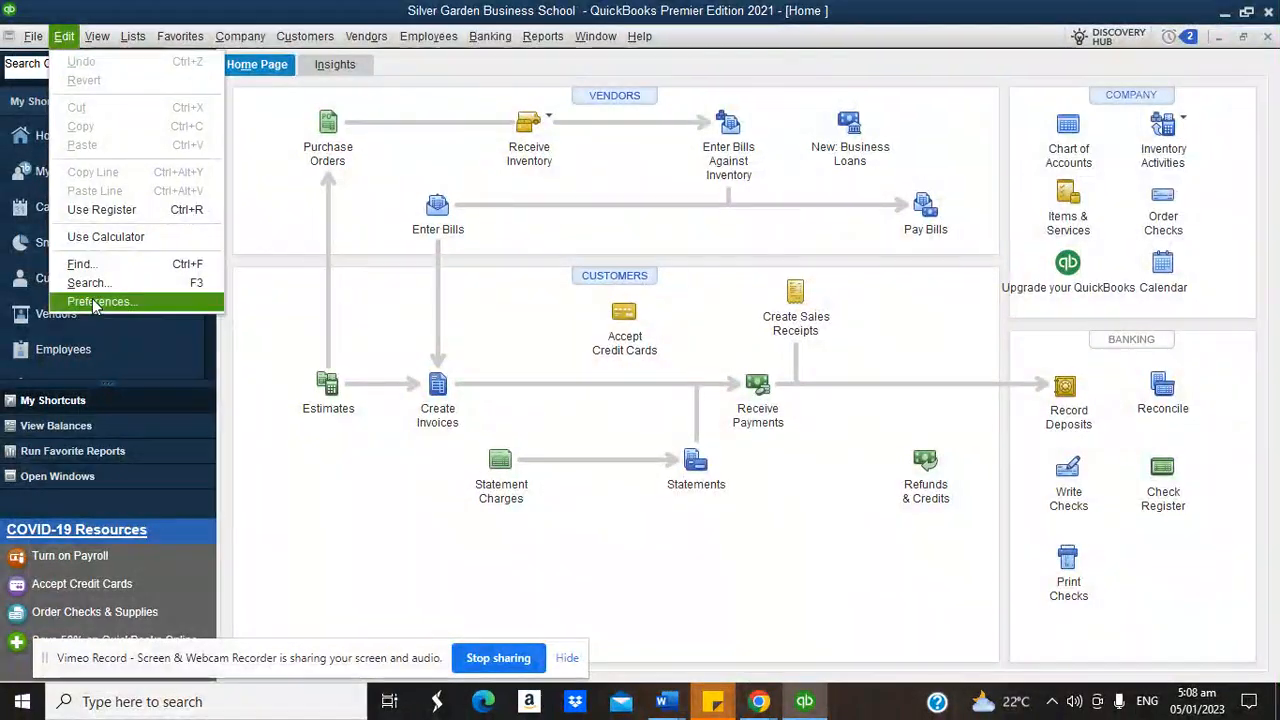
click(94, 300)
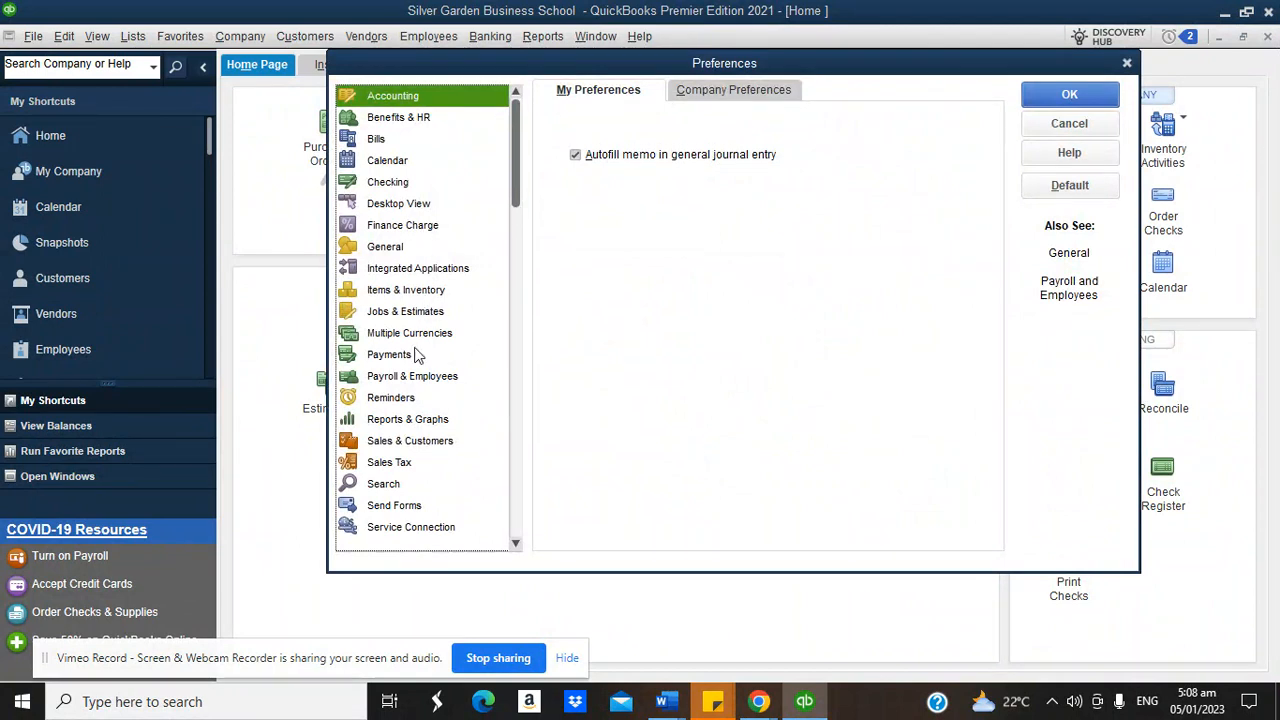
click(389, 354)
click(735, 95)
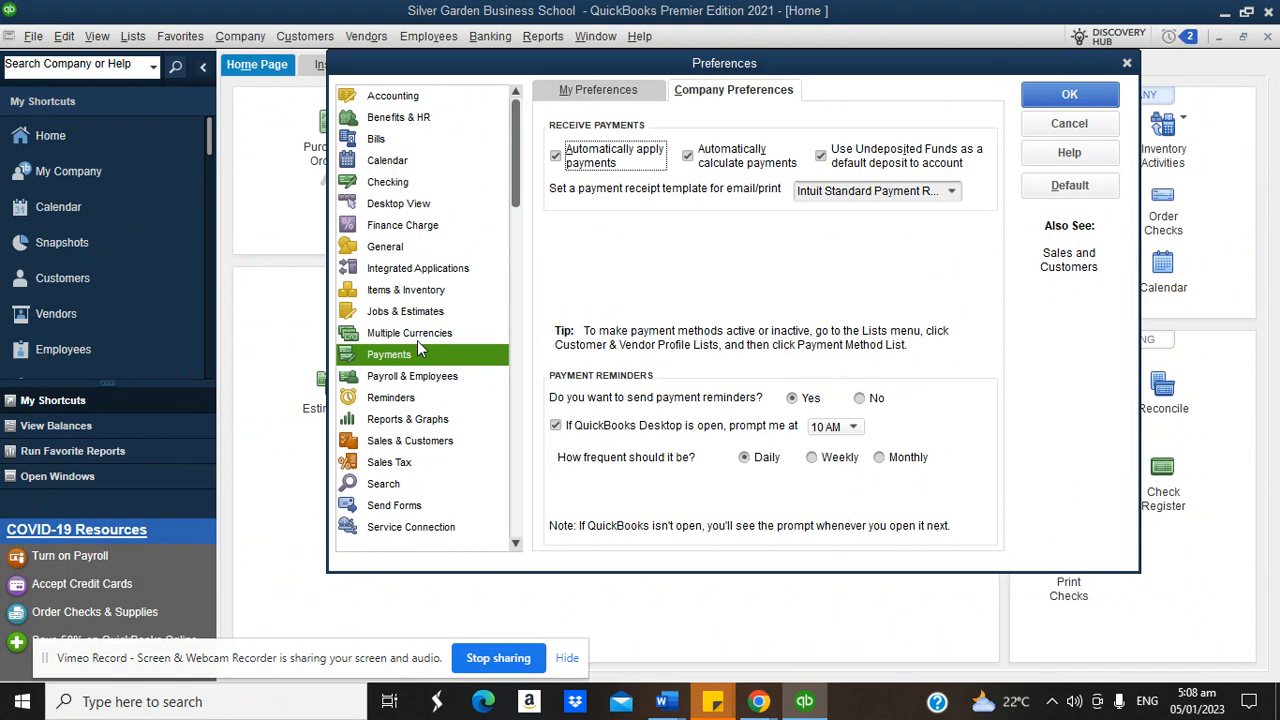
click(820, 158)
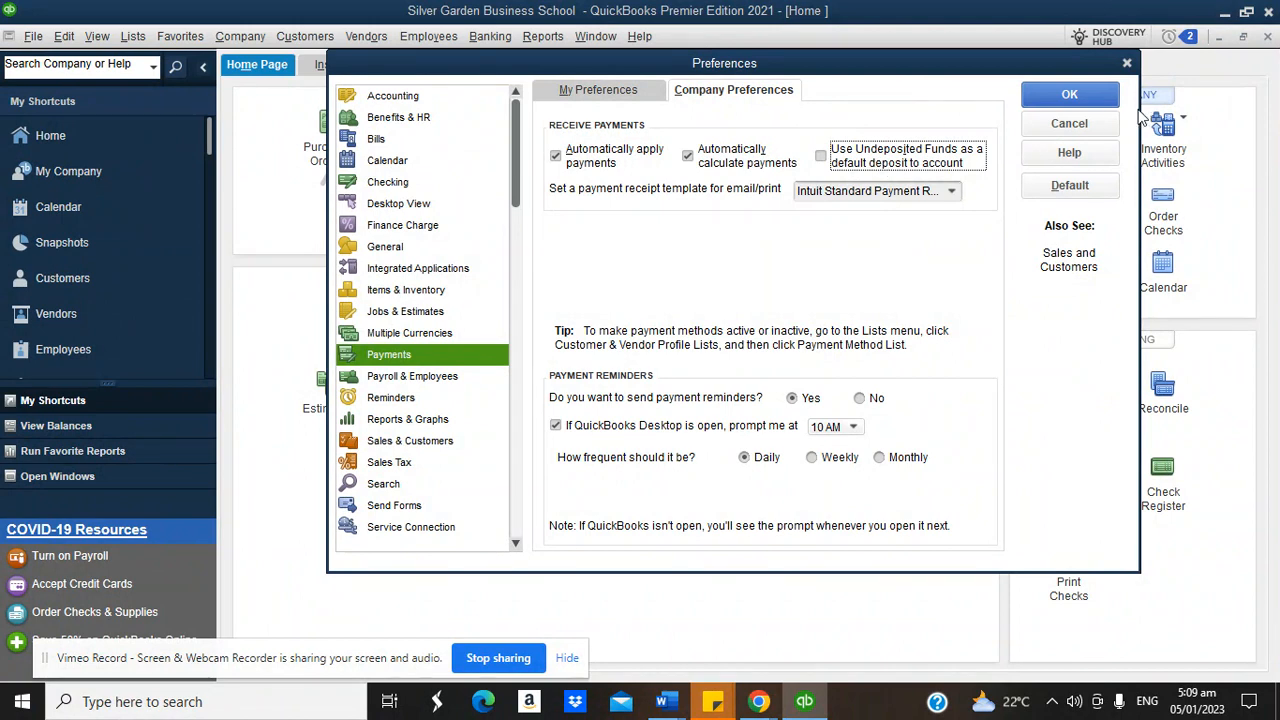
click(1069, 95)
click(638, 230)
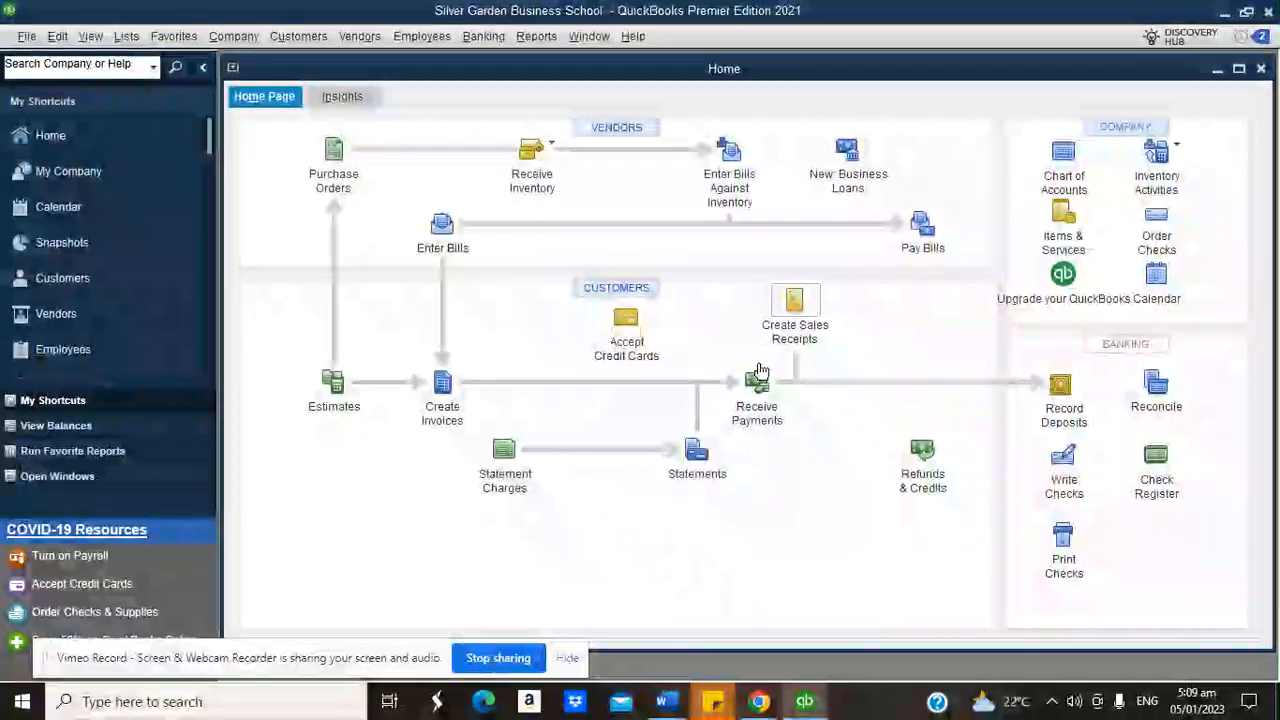
Step: Open a new customer payment form, maximize it and display the accounts available for the deposit
click(758, 388)
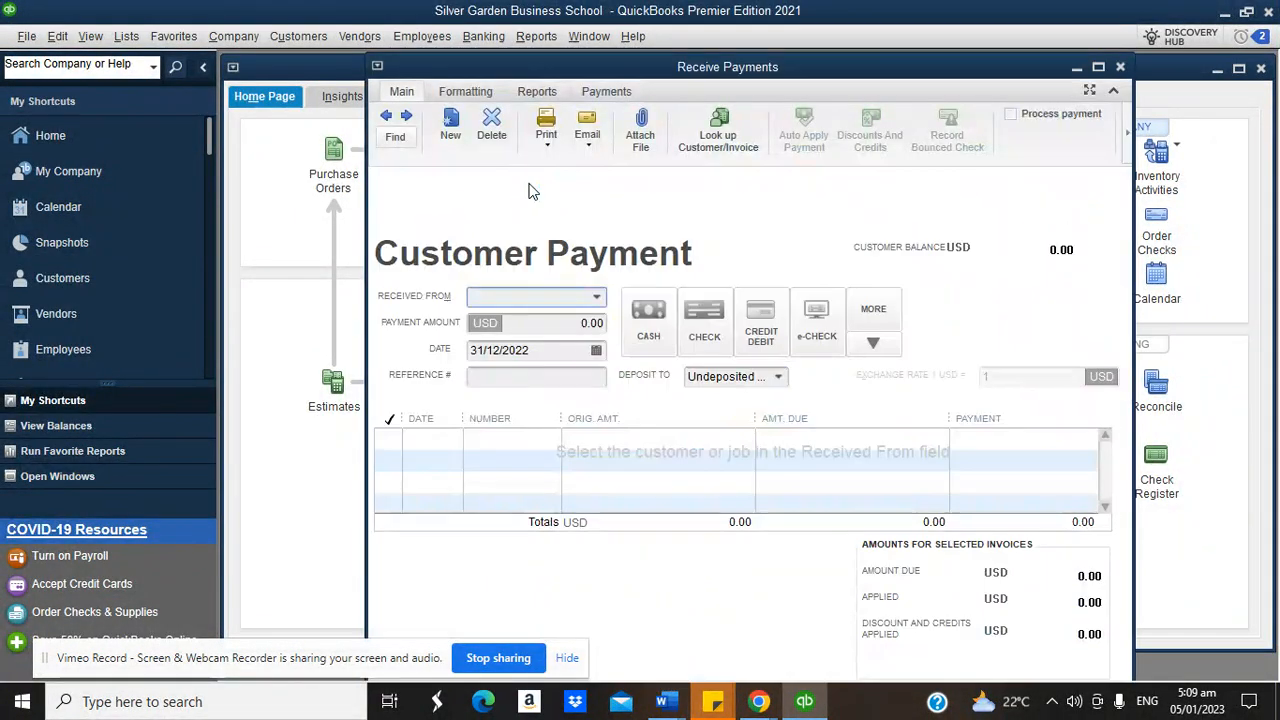
click(1098, 68)
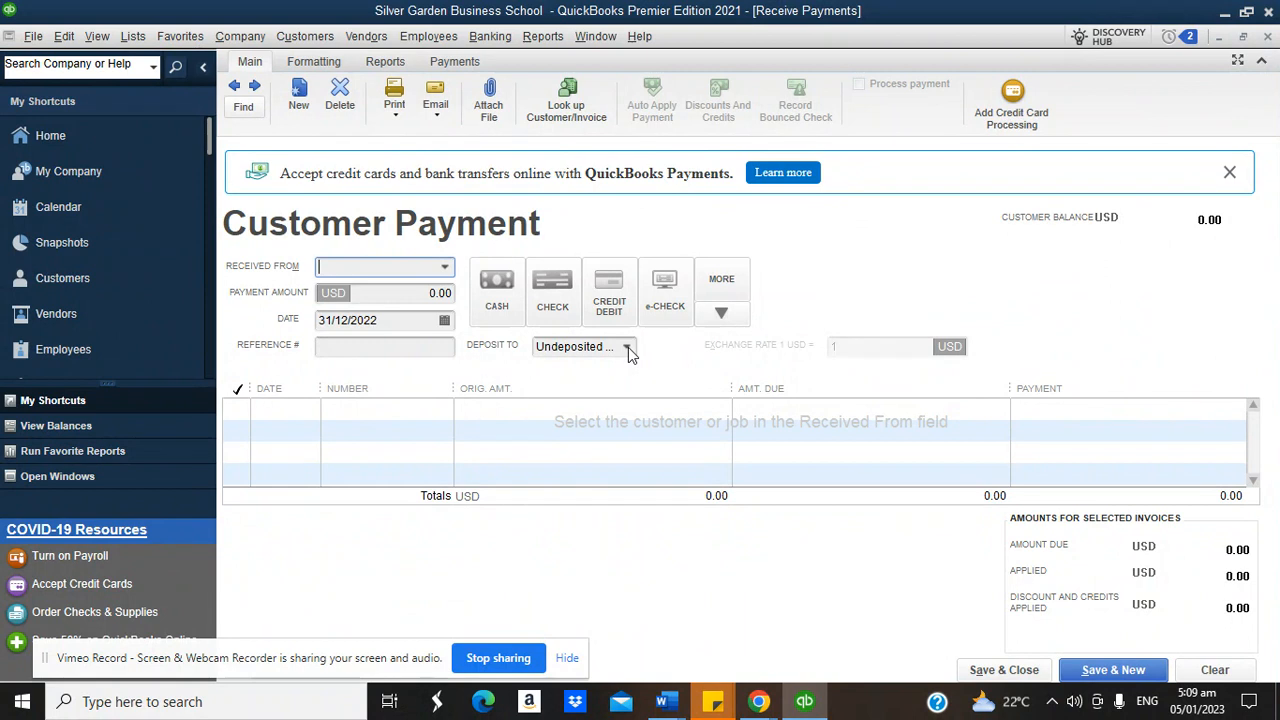
click(627, 348)
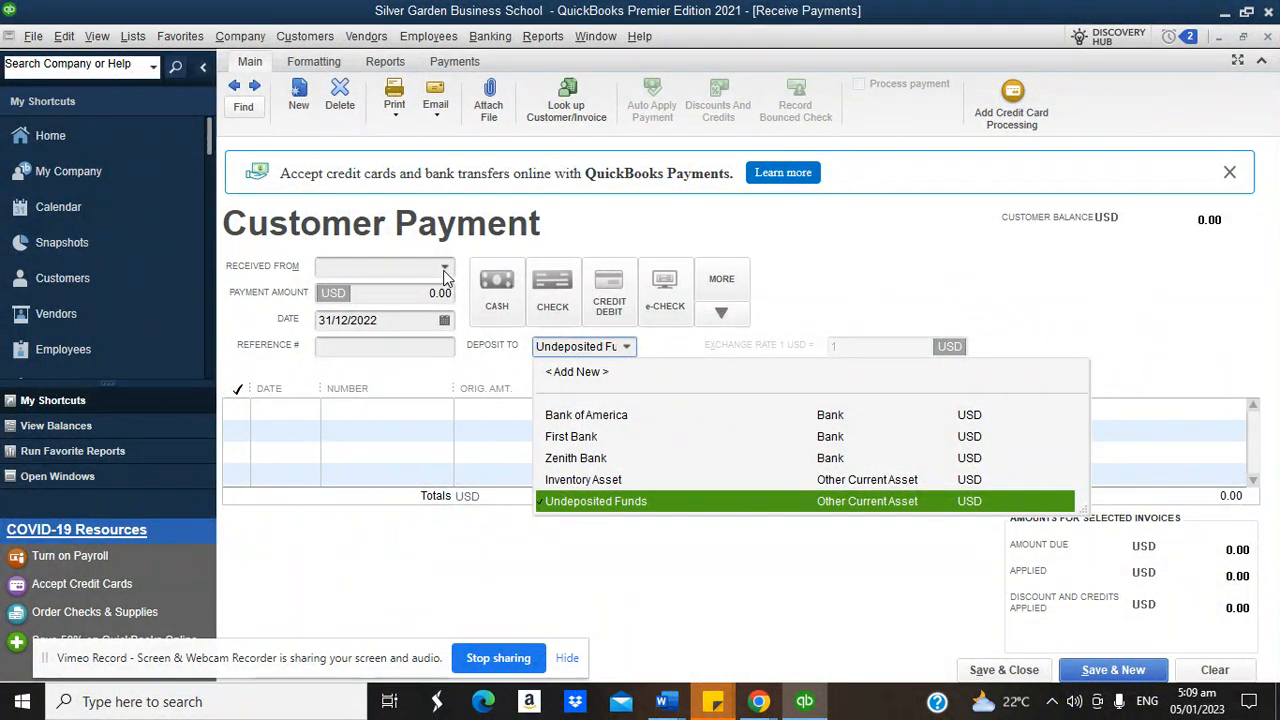
Step: Choose the Executive Program student as the payer and enter a payment amount of 35,500
click(445, 272)
click(386, 360)
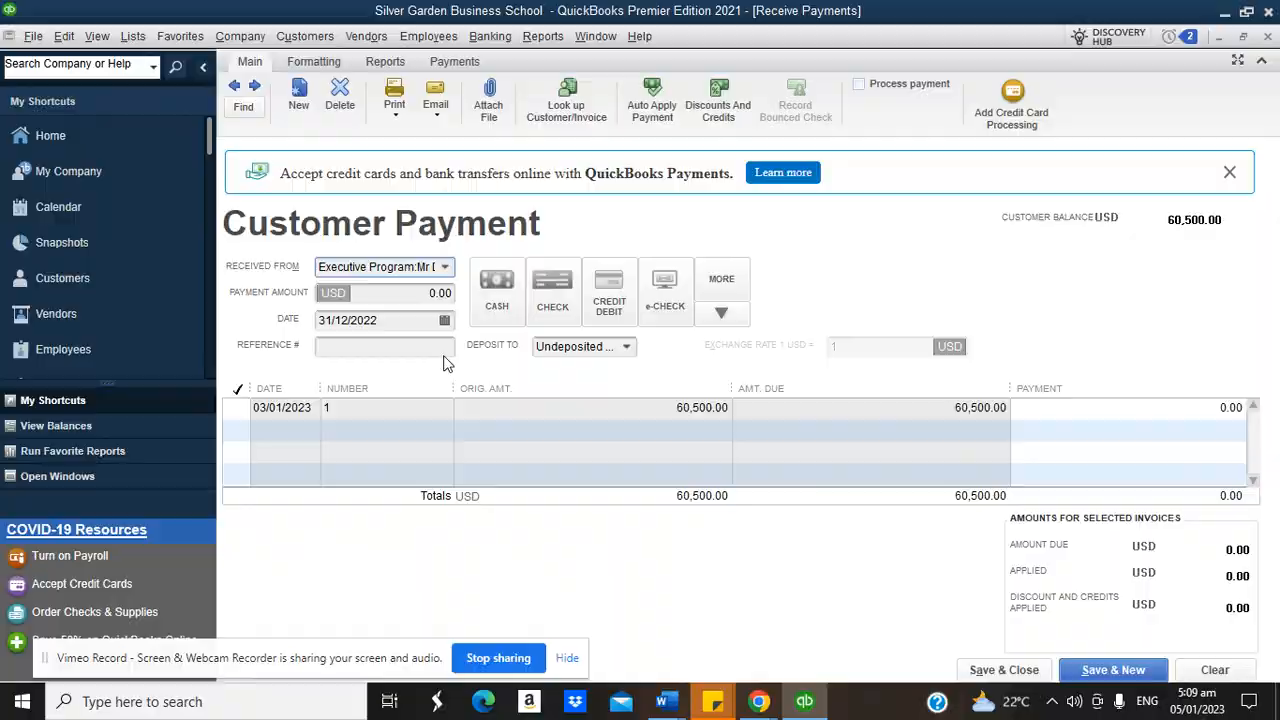
click(419, 295)
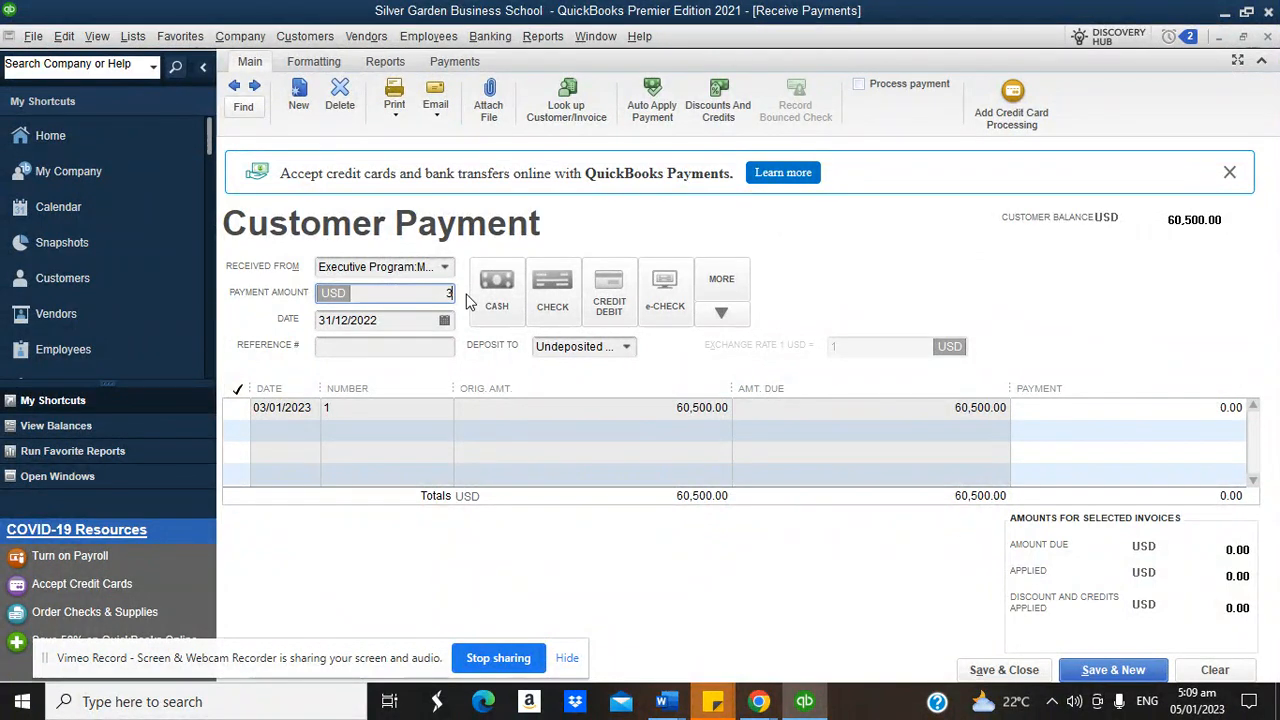
key(Tab)
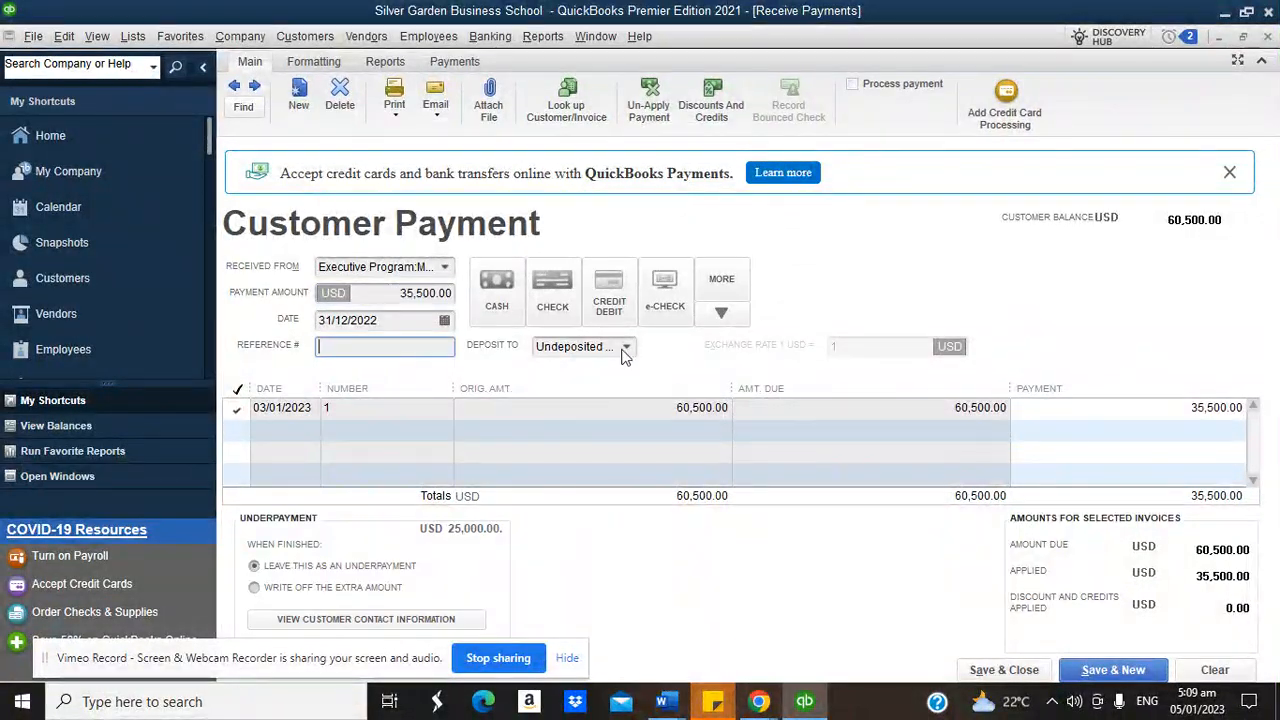
Step: Set Bank of America as the deposit account for the customer payment, then save and close the payment
click(625, 347)
click(598, 420)
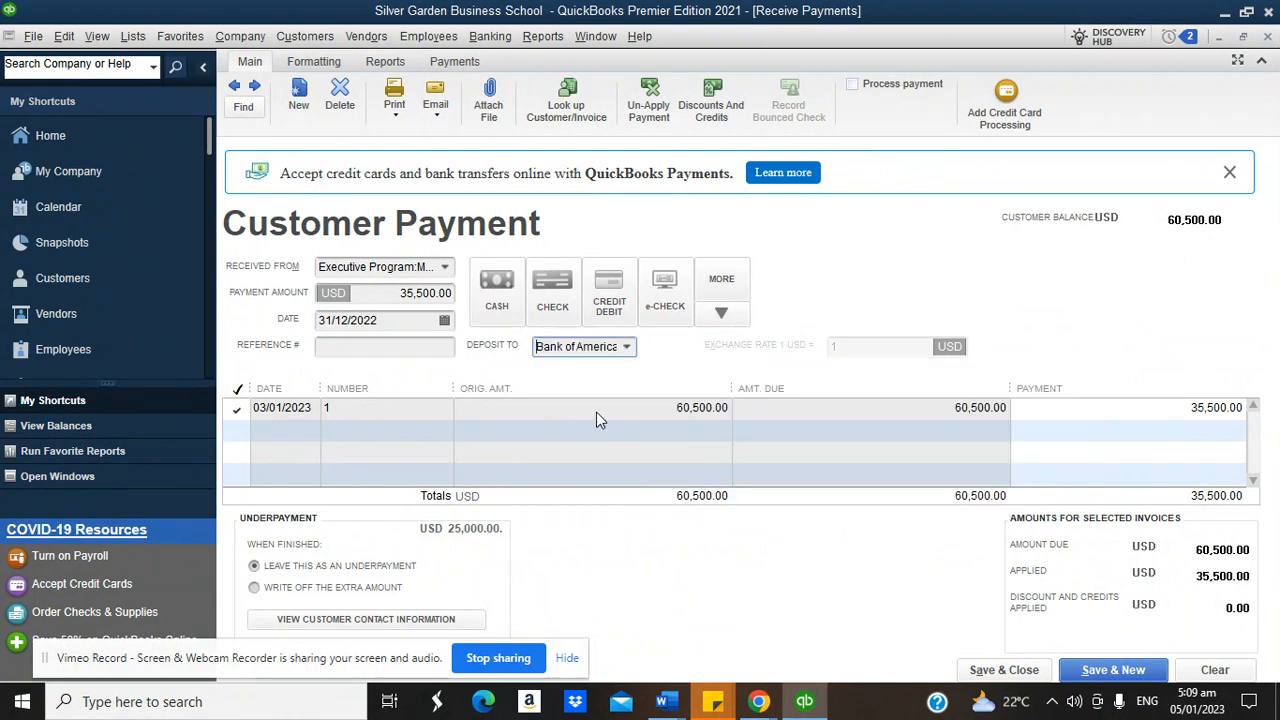
click(625, 347)
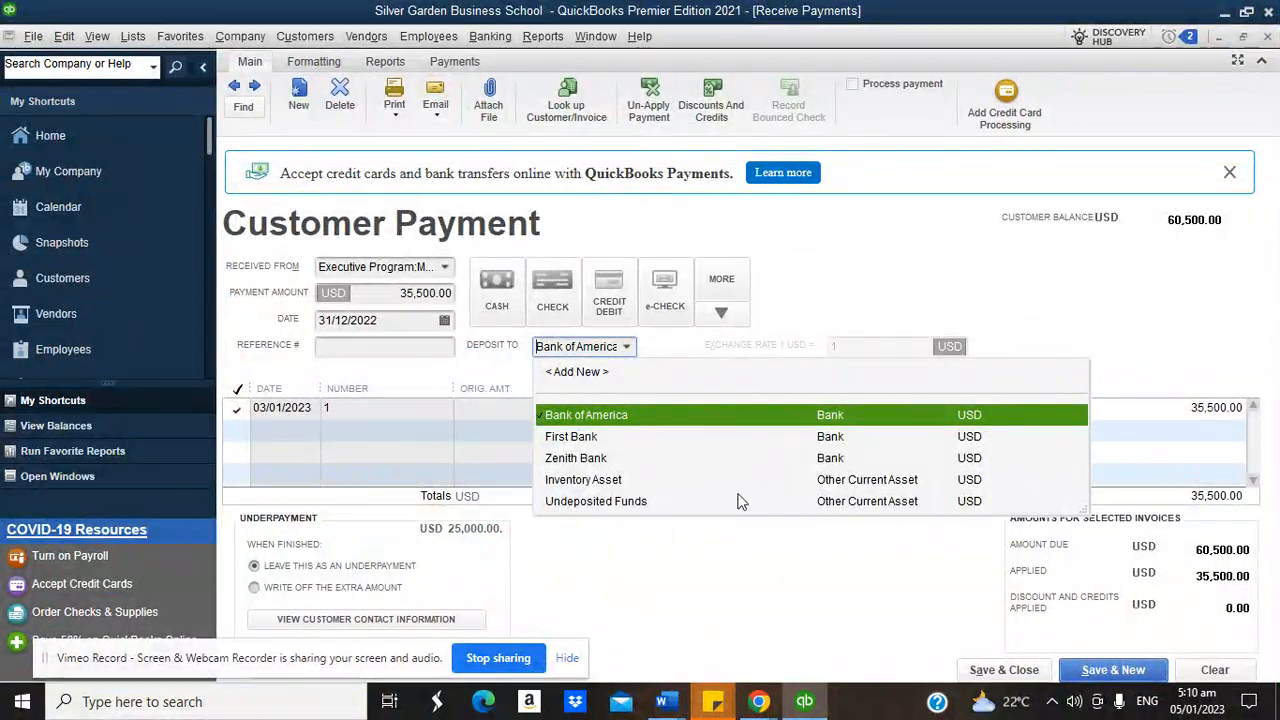
click(785, 320)
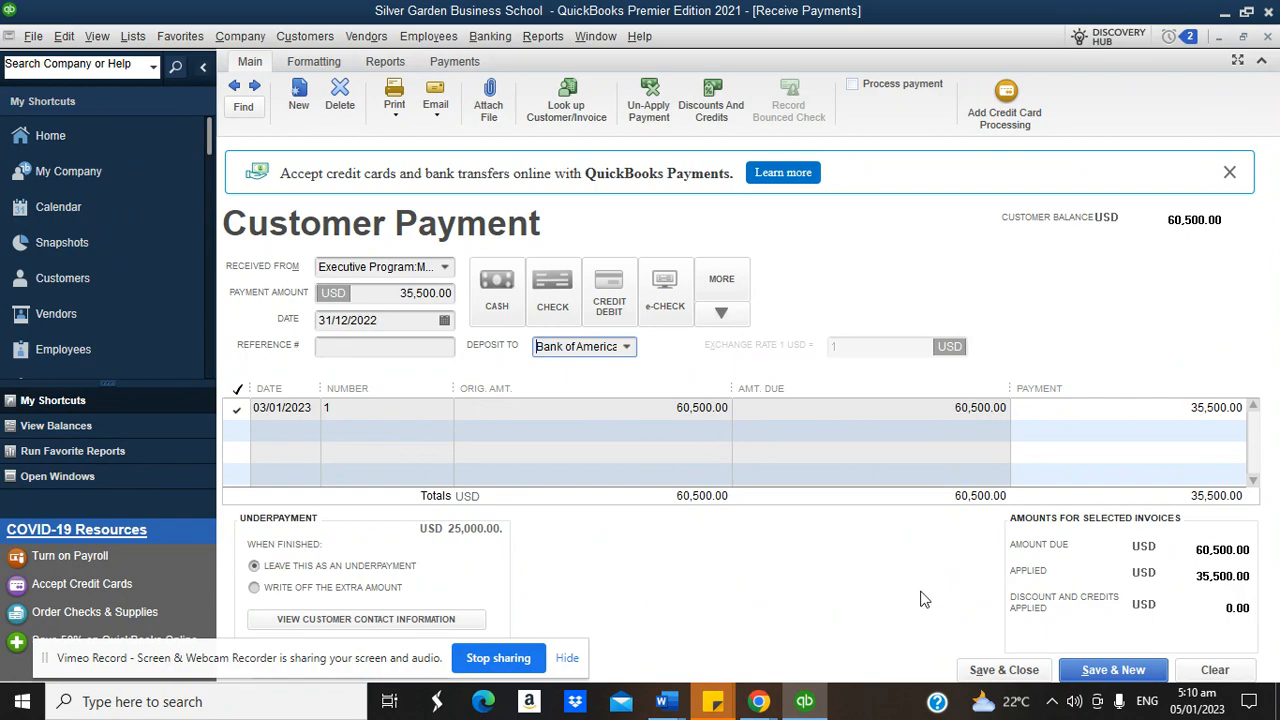
click(990, 668)
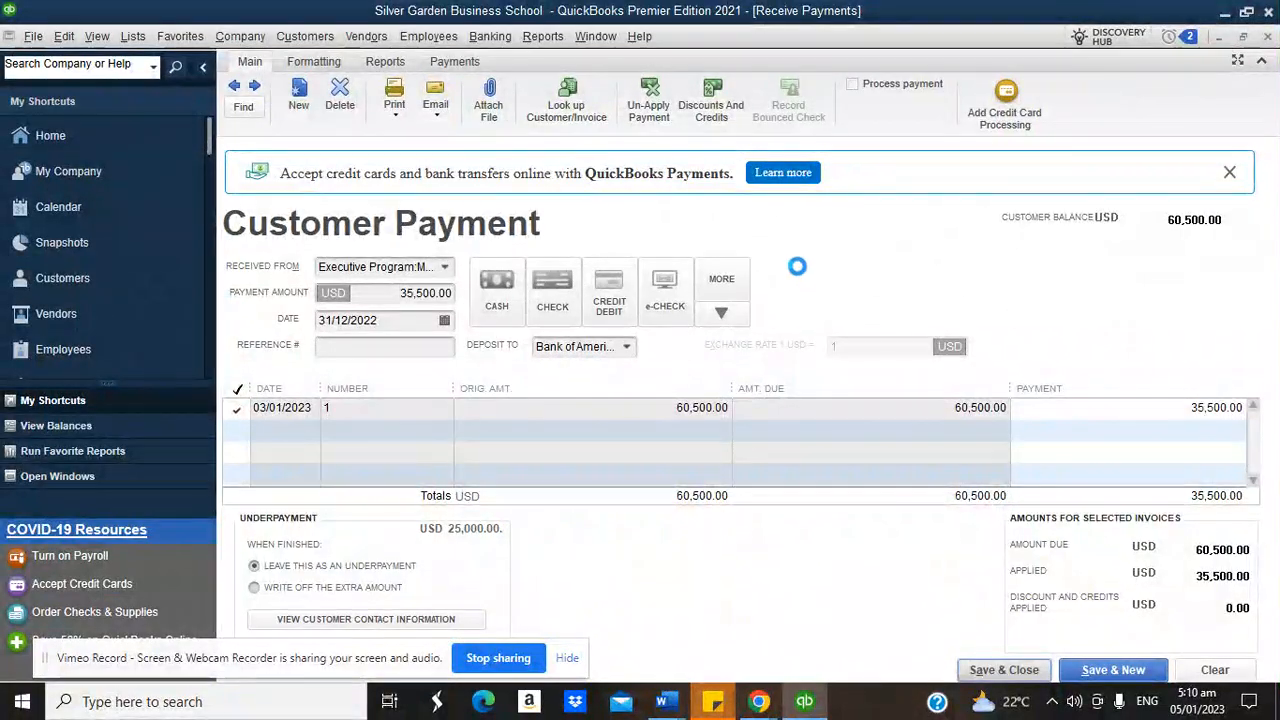
Step: Run the Customer Balance Summary report, examine the Executive Program student's balance detail, and close the detail report
click(543, 36)
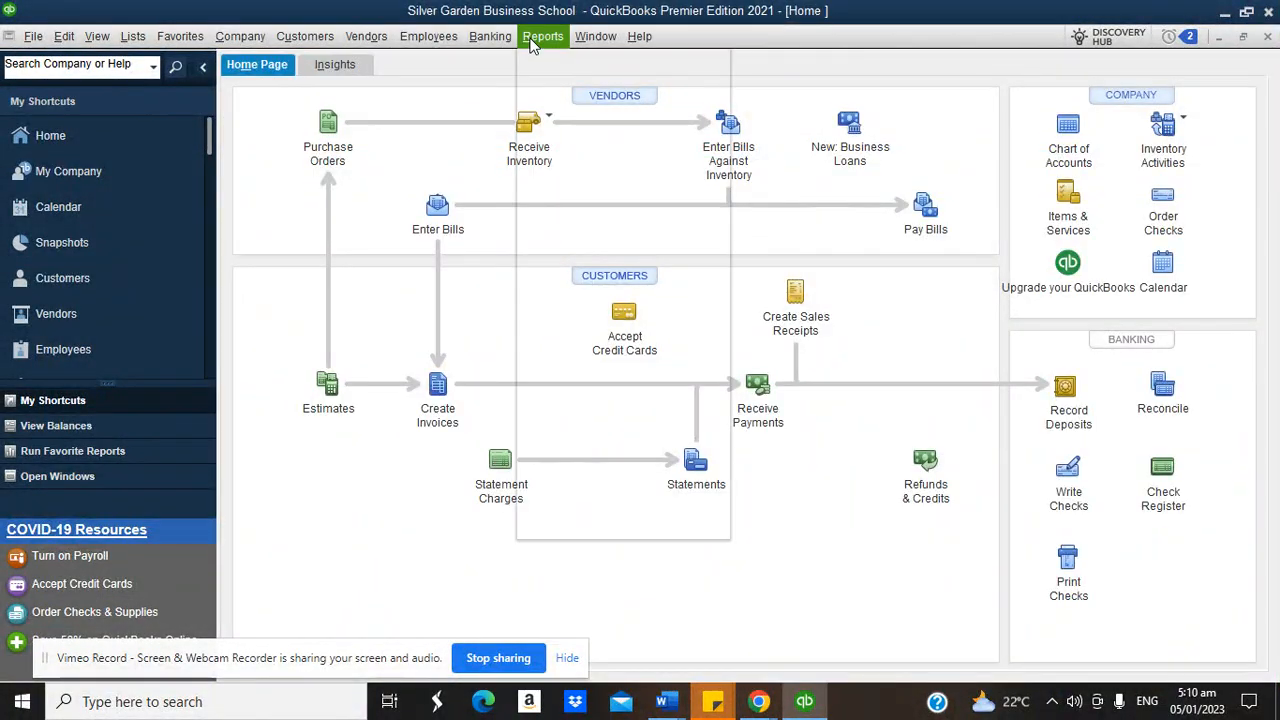
mouse_move(612, 203)
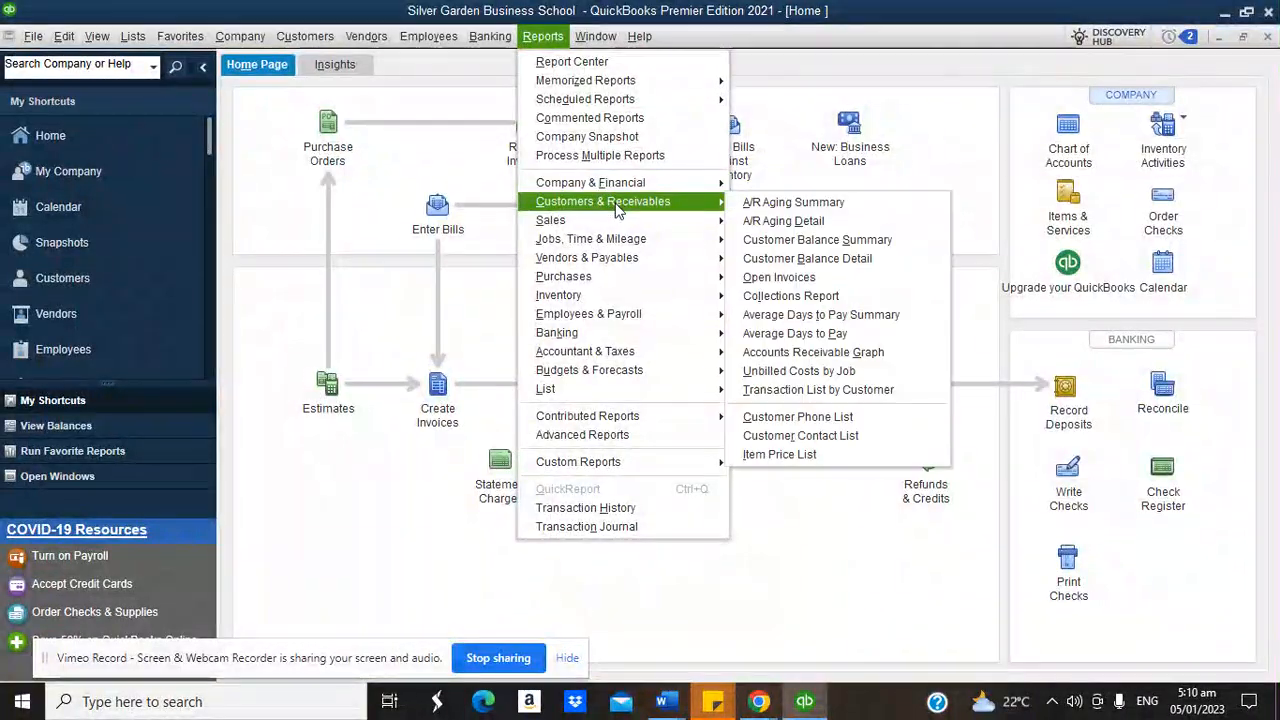
click(845, 239)
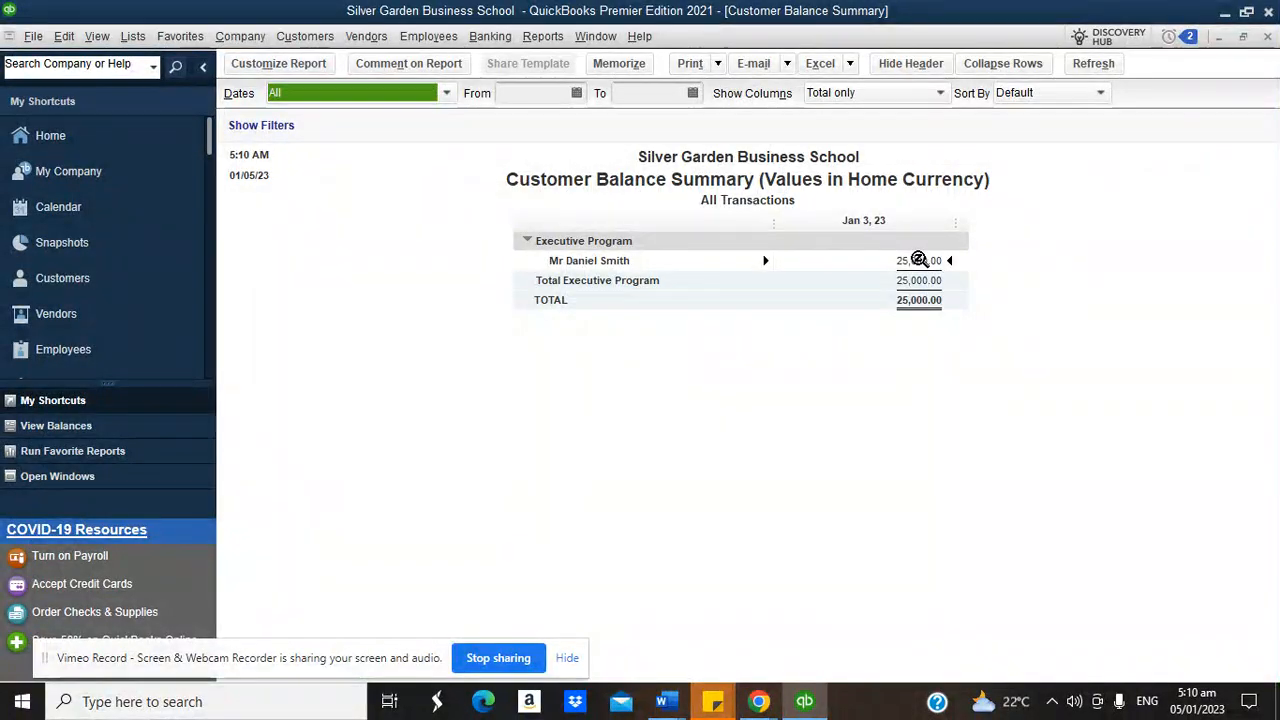
double_click(916, 261)
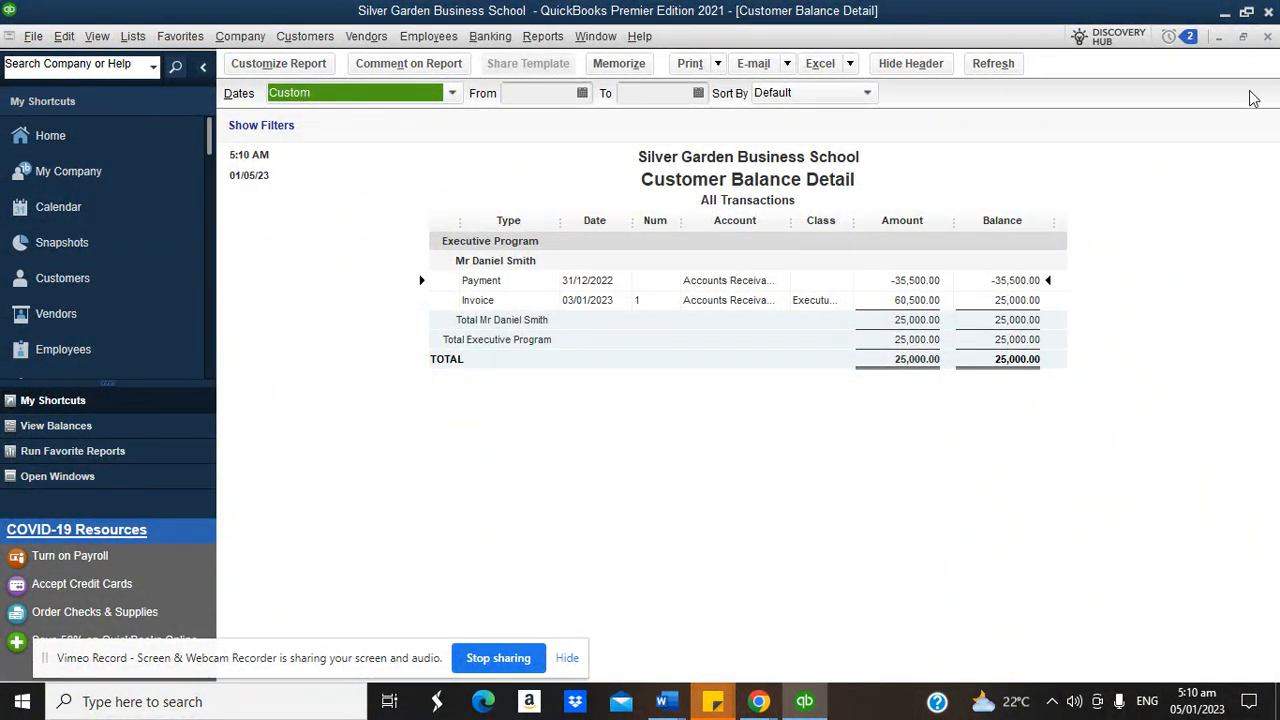
click(1268, 37)
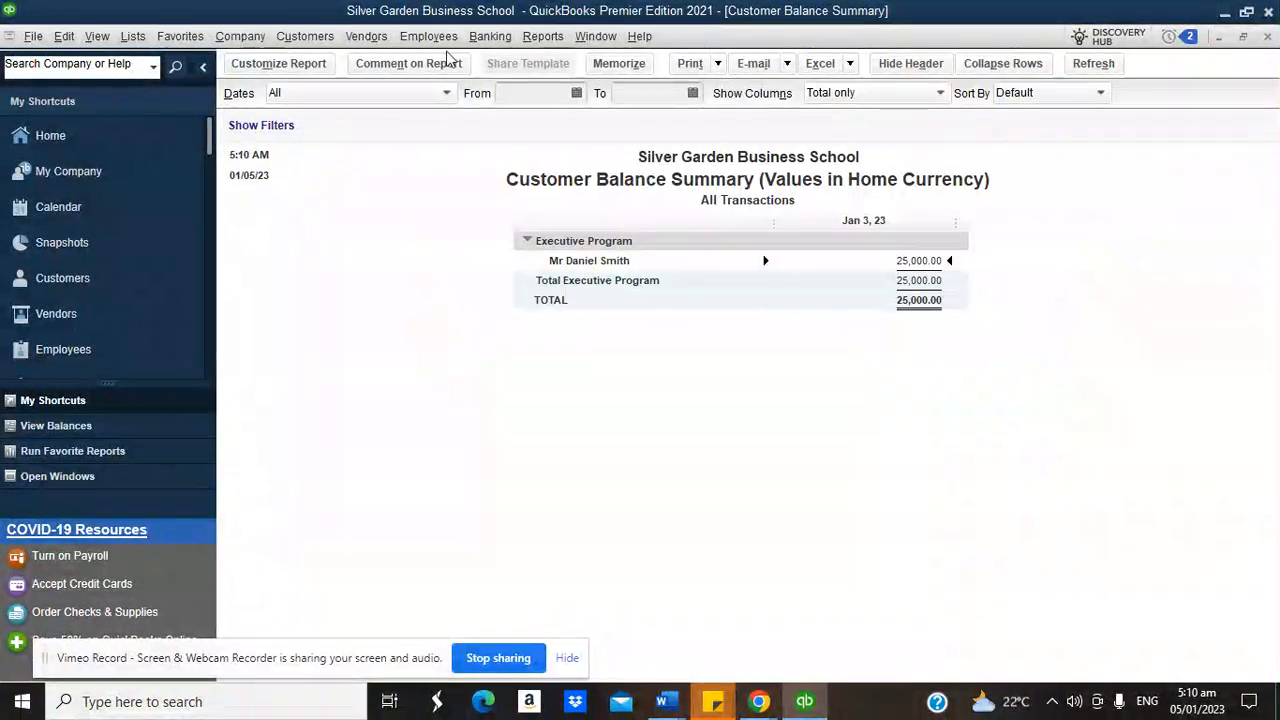
Step: Open the Bank of America register, examine the student's payment entry, and close the register
click(490, 36)
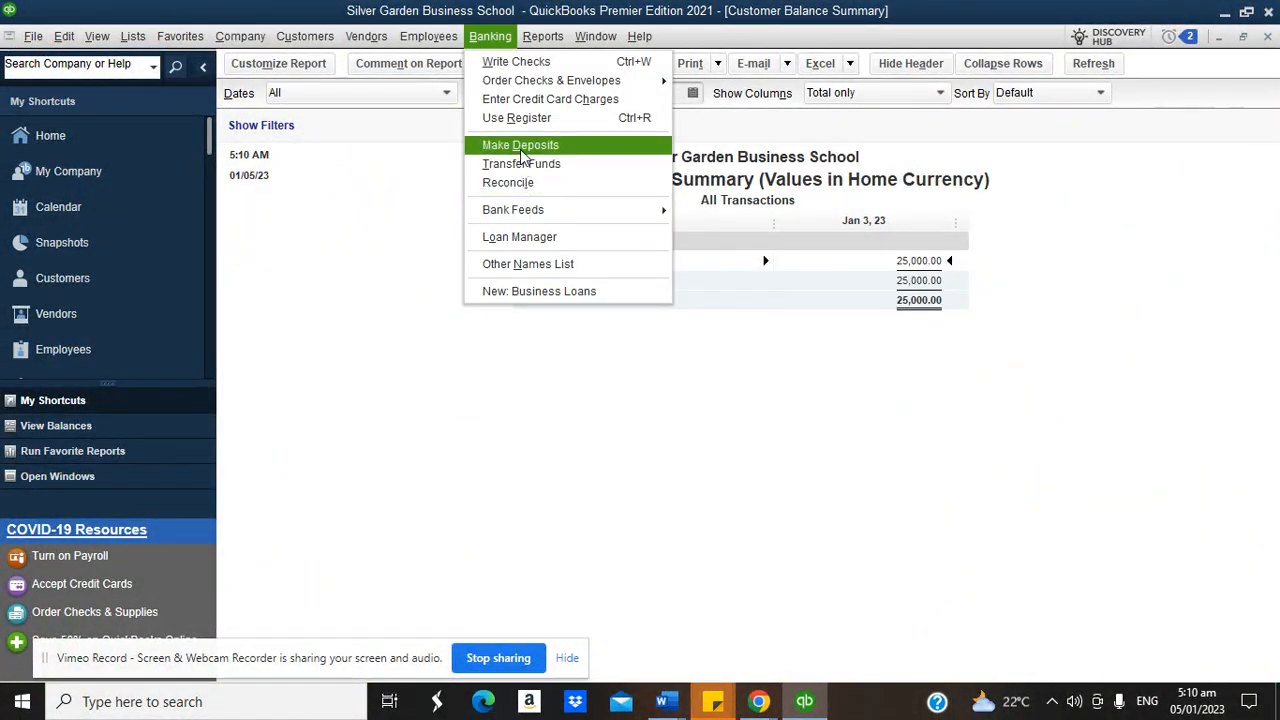
click(510, 119)
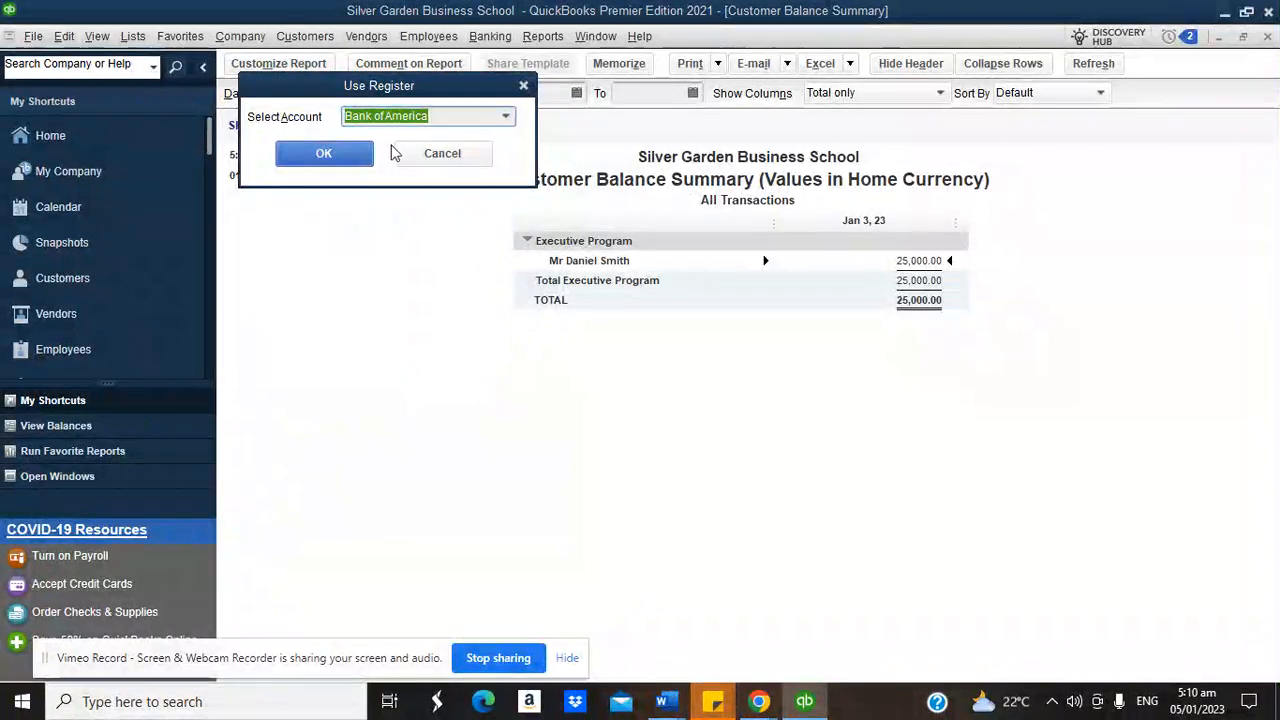
click(361, 160)
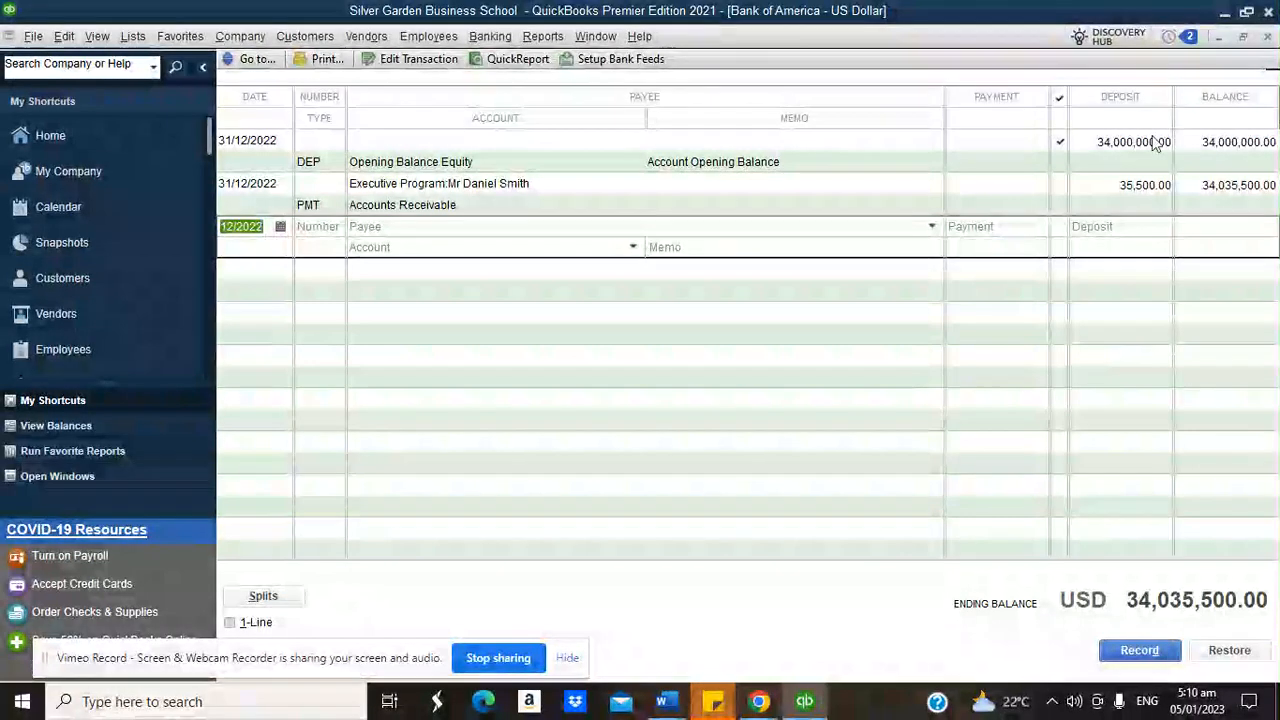
click(1268, 38)
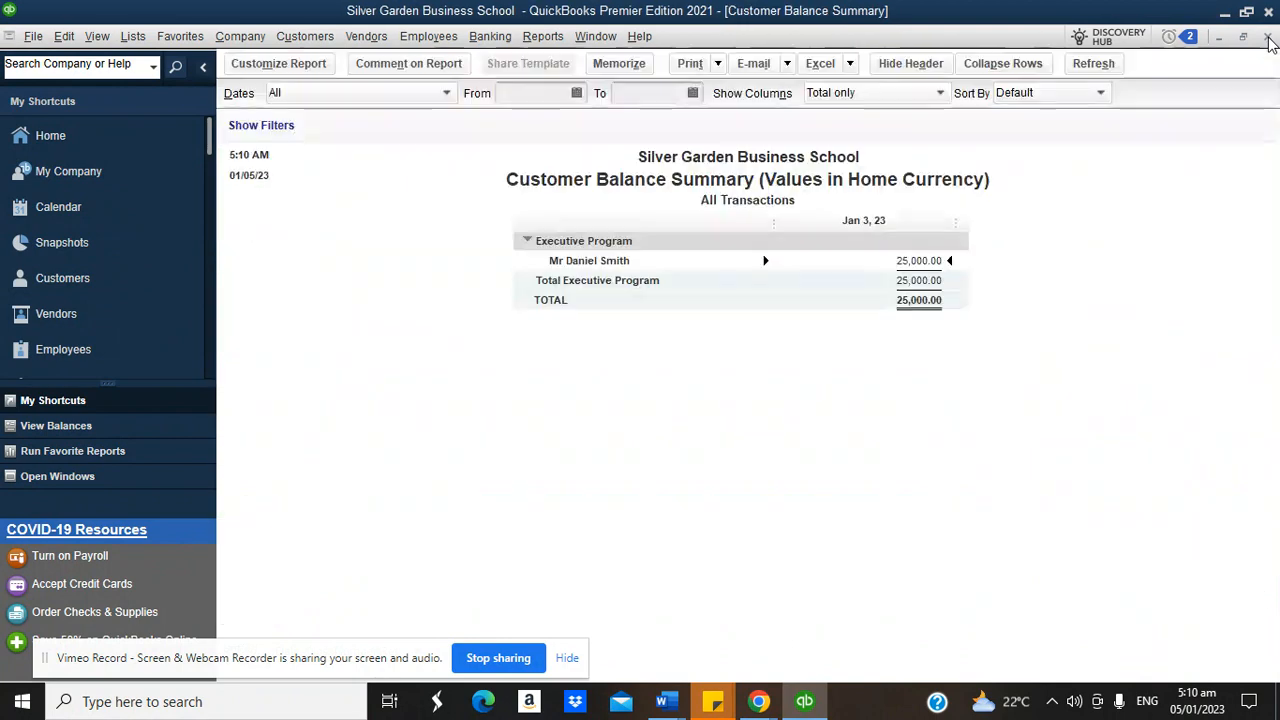
Step: Start a new invoice from the home page and choose the first listed MBA Program student as the customer
click(89, 148)
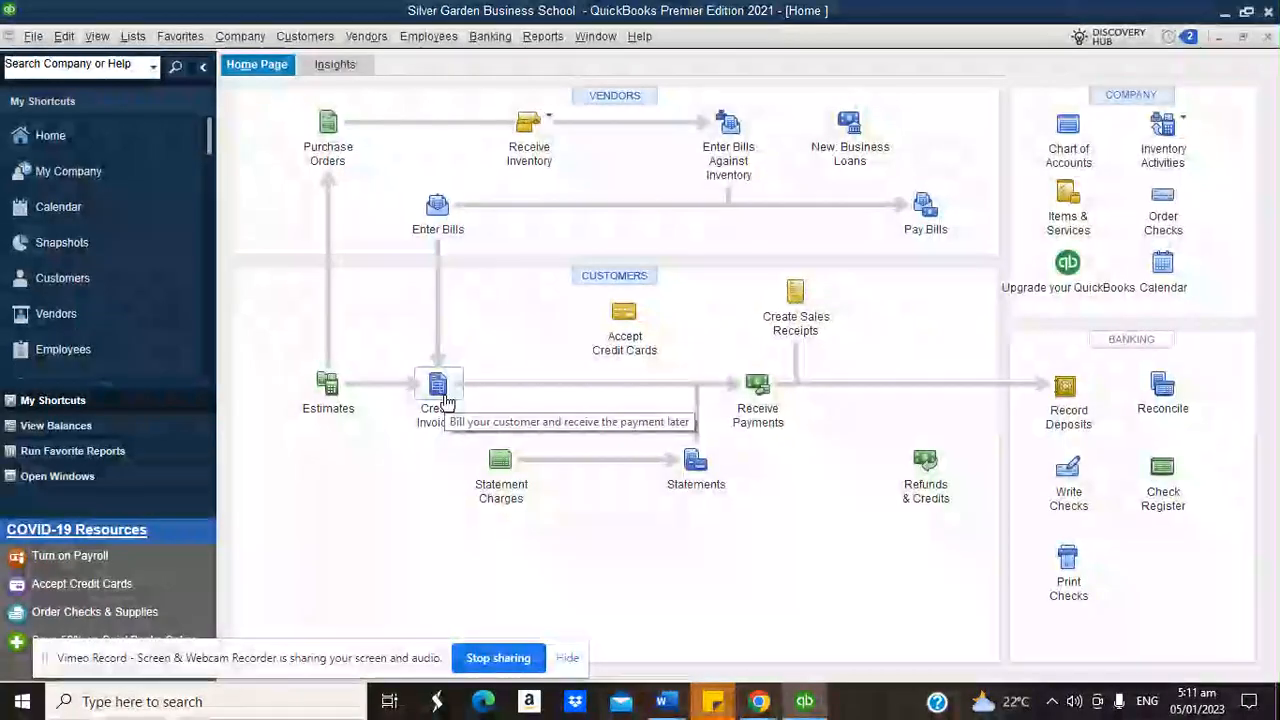
click(447, 400)
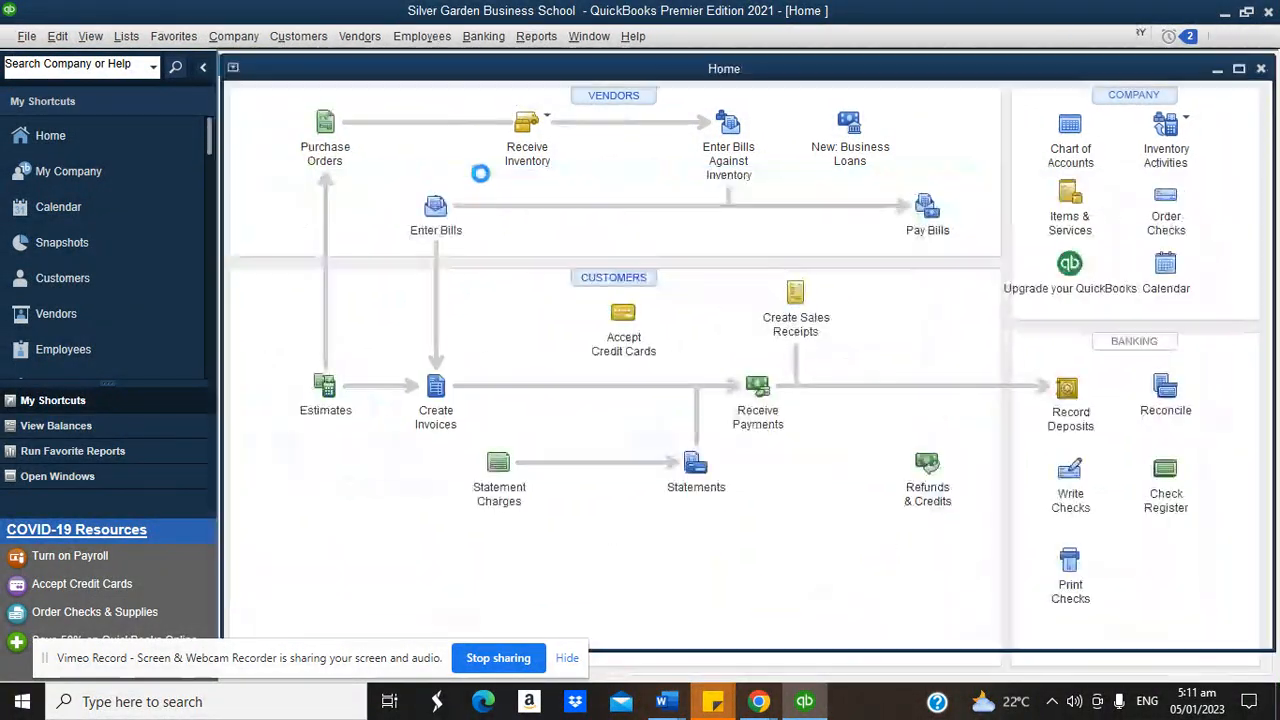
click(438, 157)
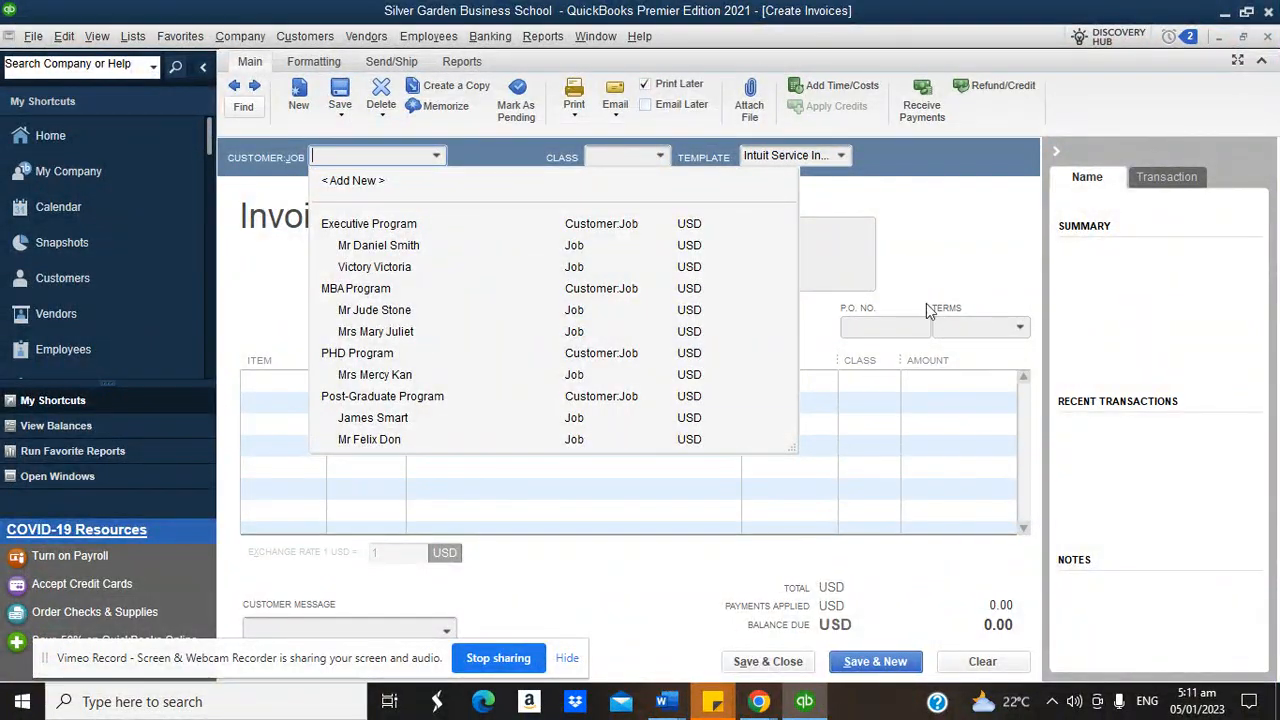
click(912, 218)
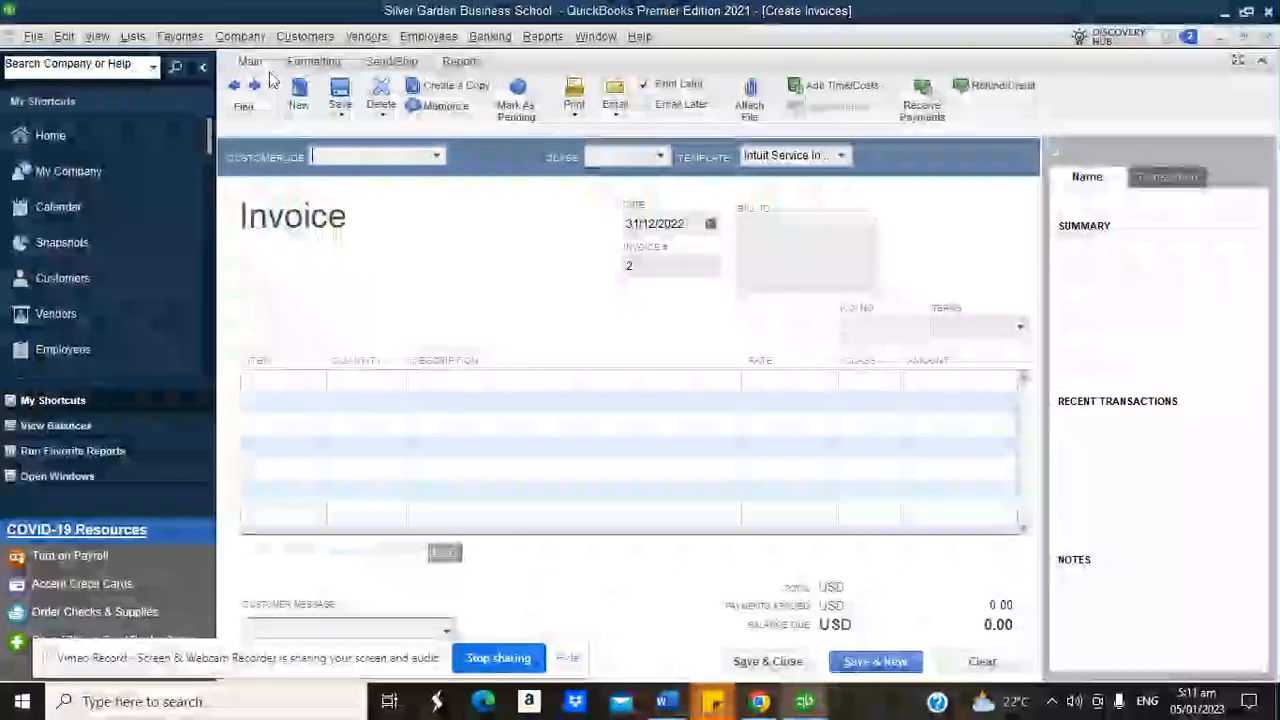
click(305, 37)
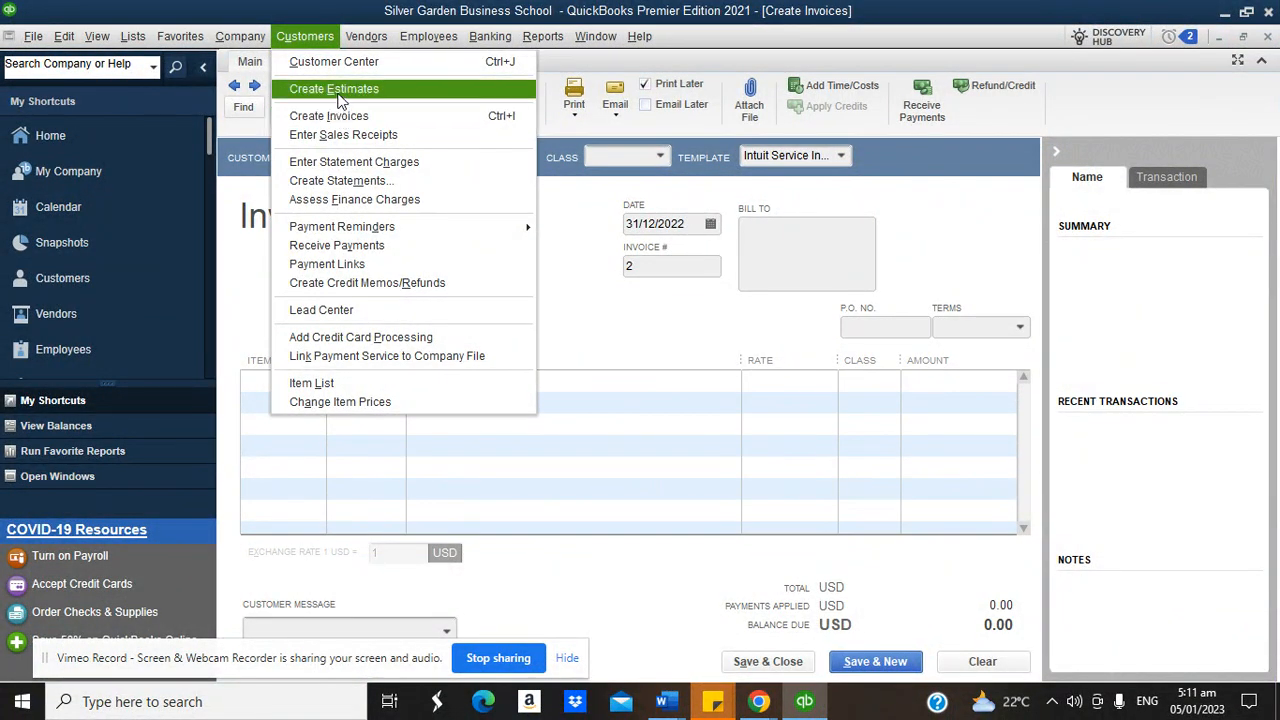
mouse_move(338, 234)
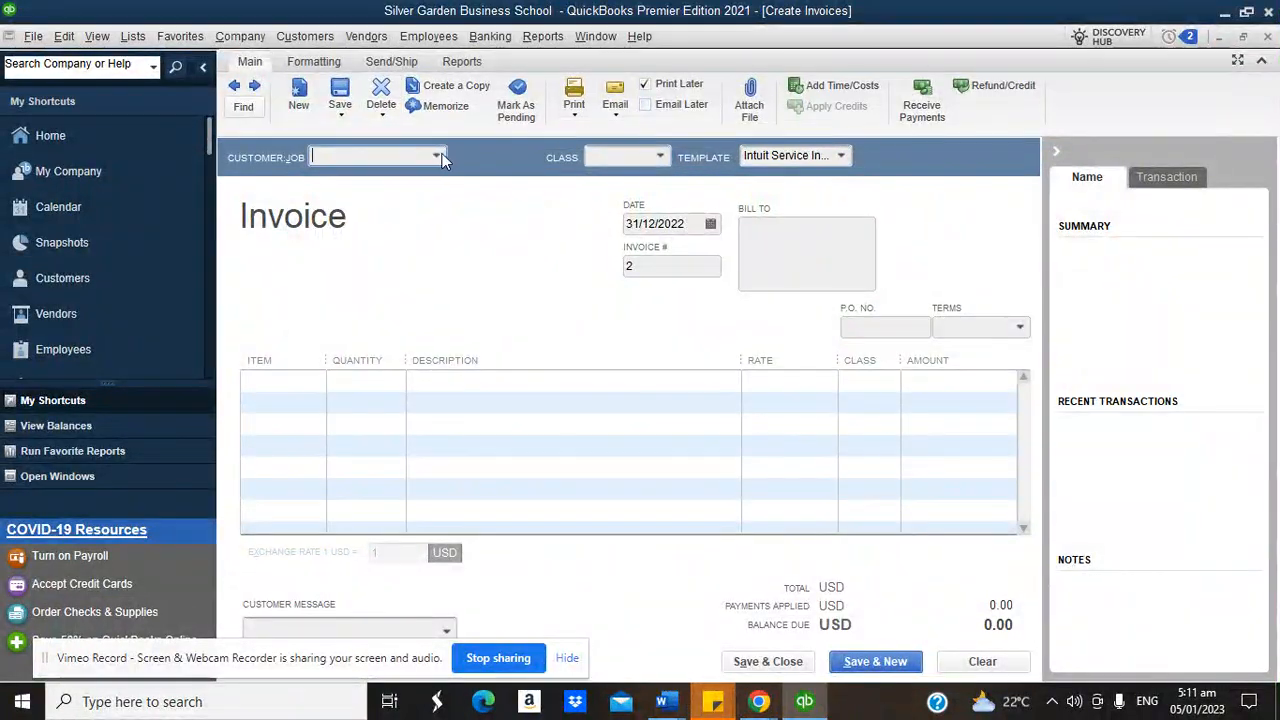
click(437, 157)
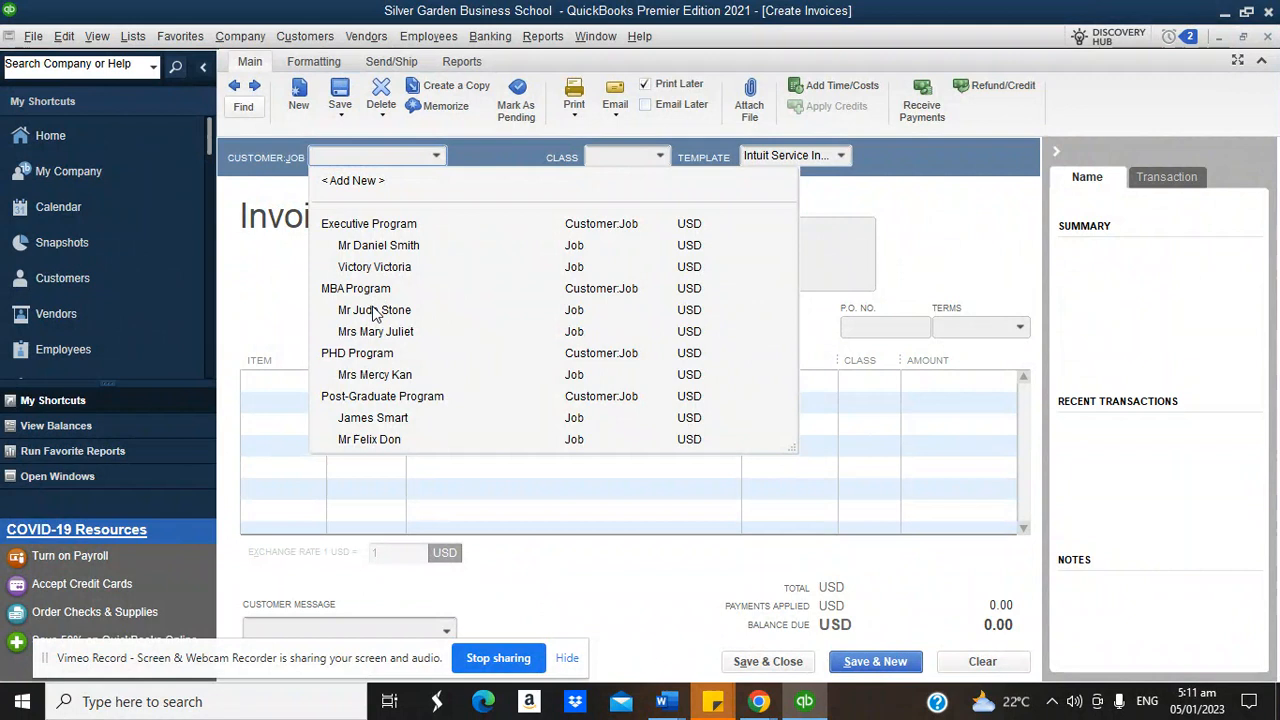
click(372, 312)
Step: Add the Investment 101 Business Book item with a quantity of 100 to the invoice, then save and close it
click(301, 385)
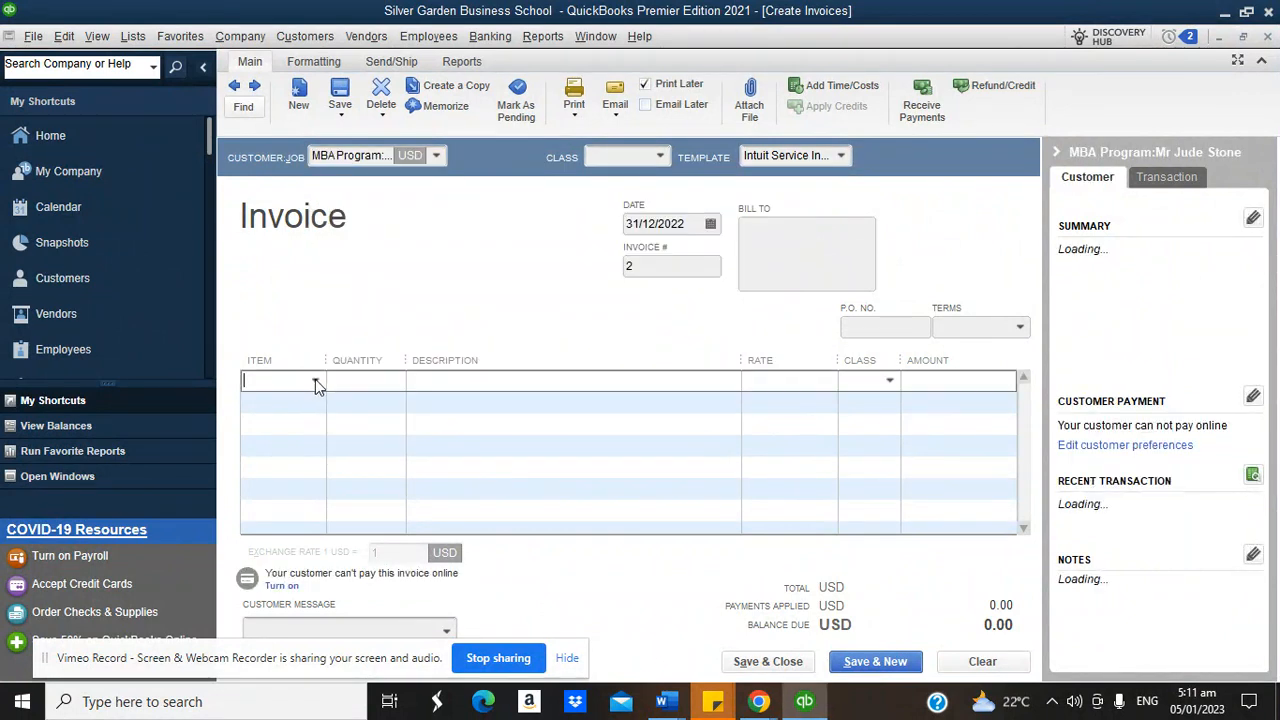
click(316, 383)
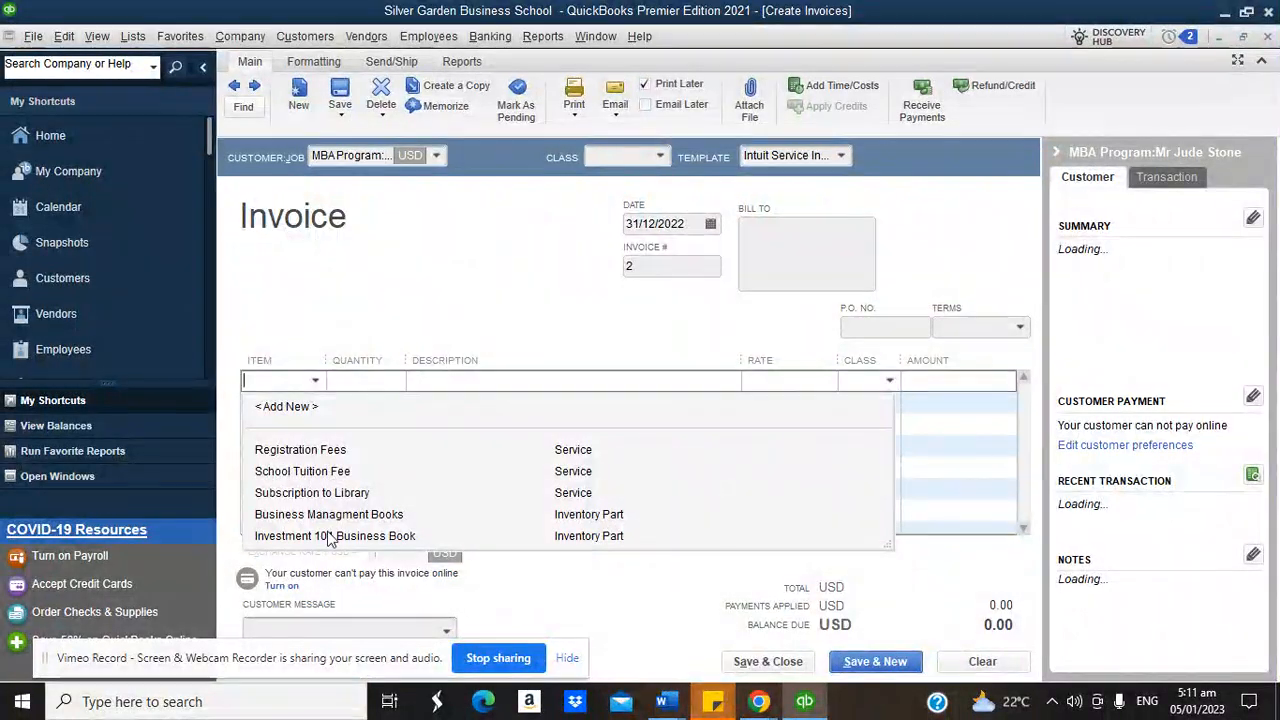
click(330, 536)
click(392, 384)
text(1)
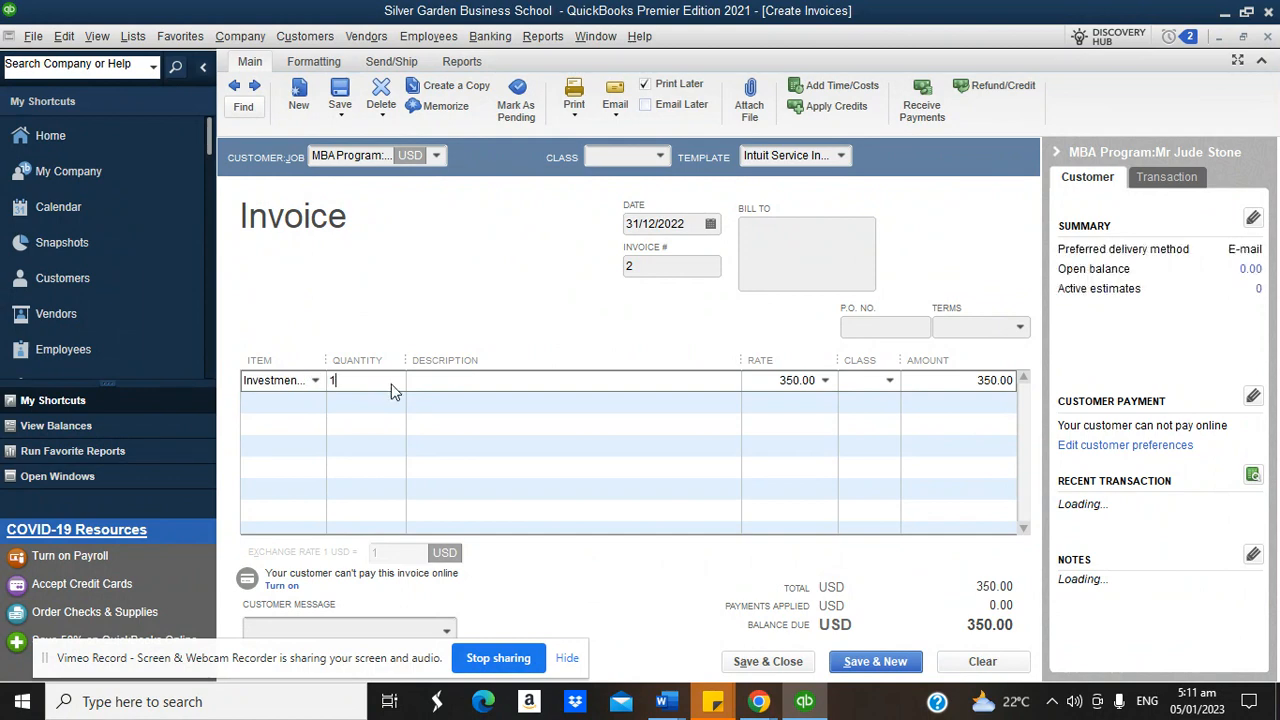
text(00)
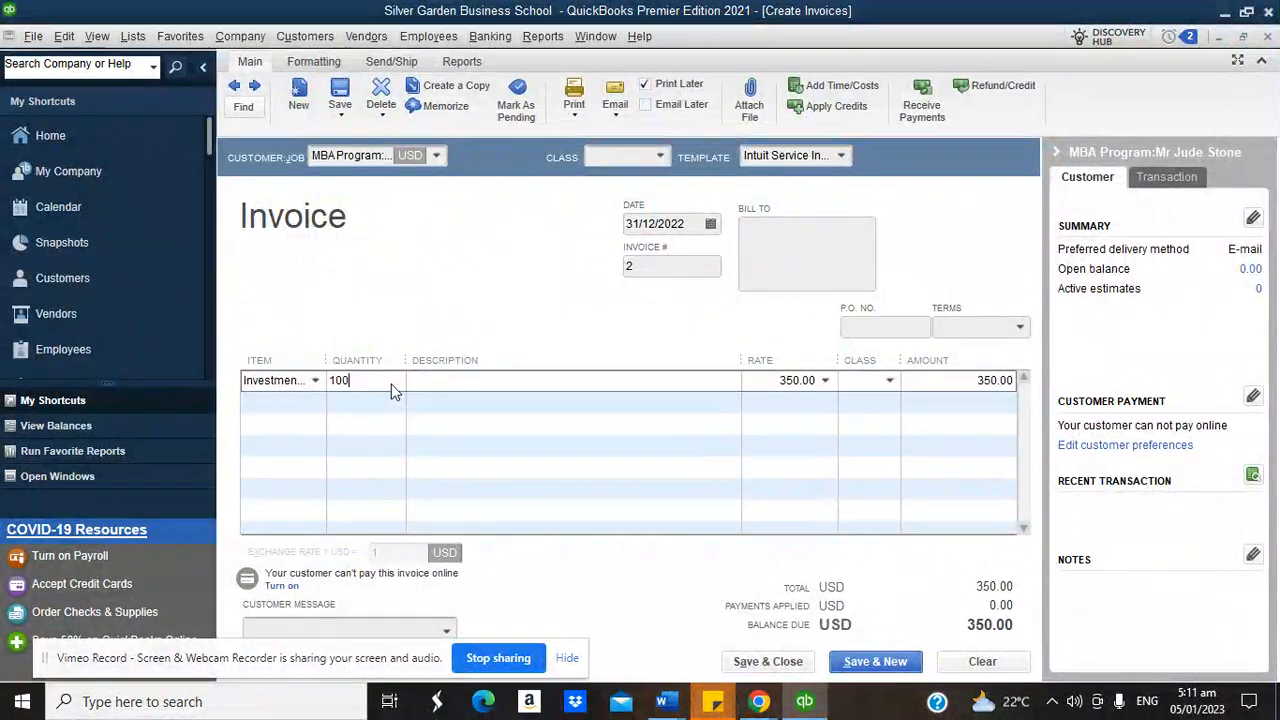
click(446, 385)
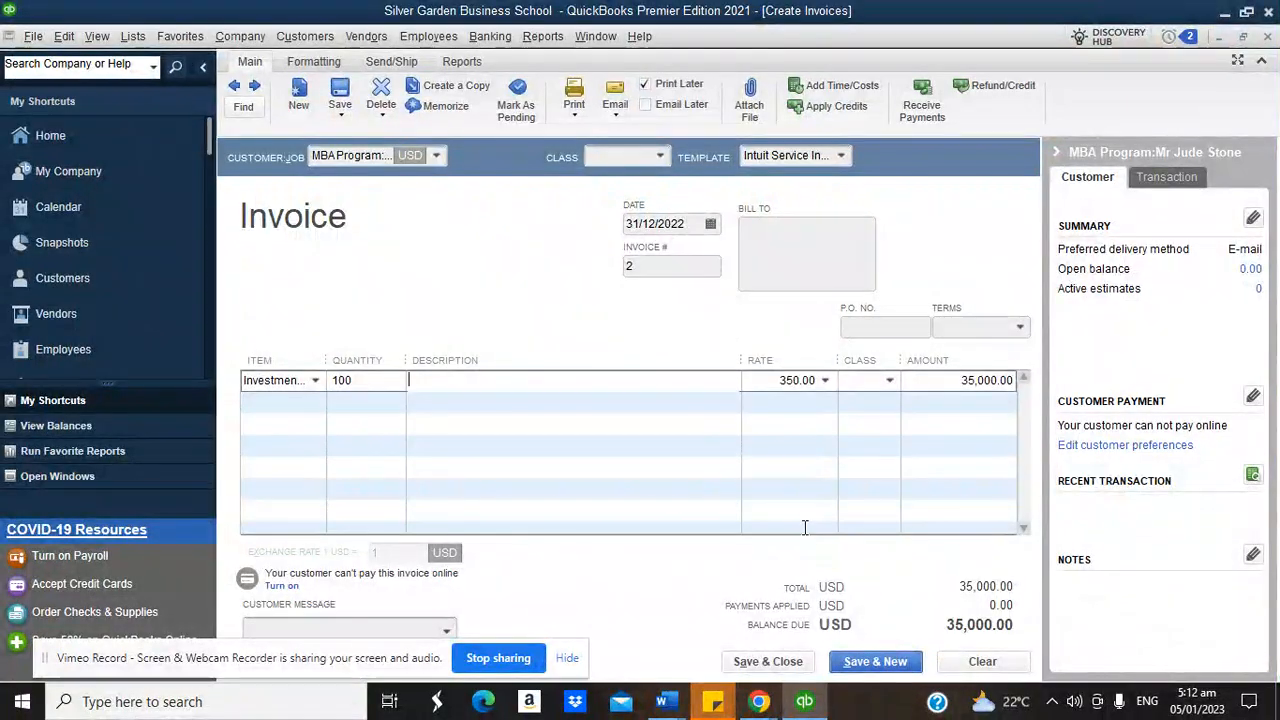
click(750, 662)
click(581, 256)
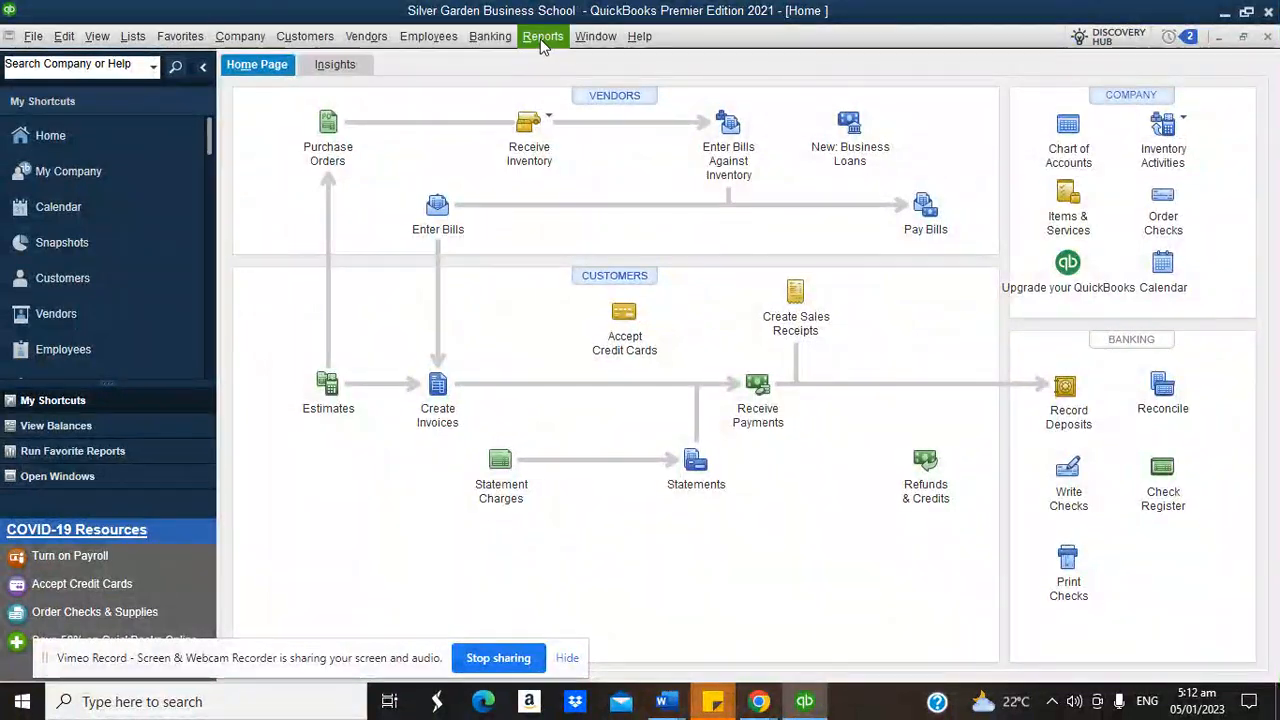
Step: Run the Customer Balance Summary report again to review the balances of the Executive and MBA Program students
click(543, 36)
mouse_move(592, 201)
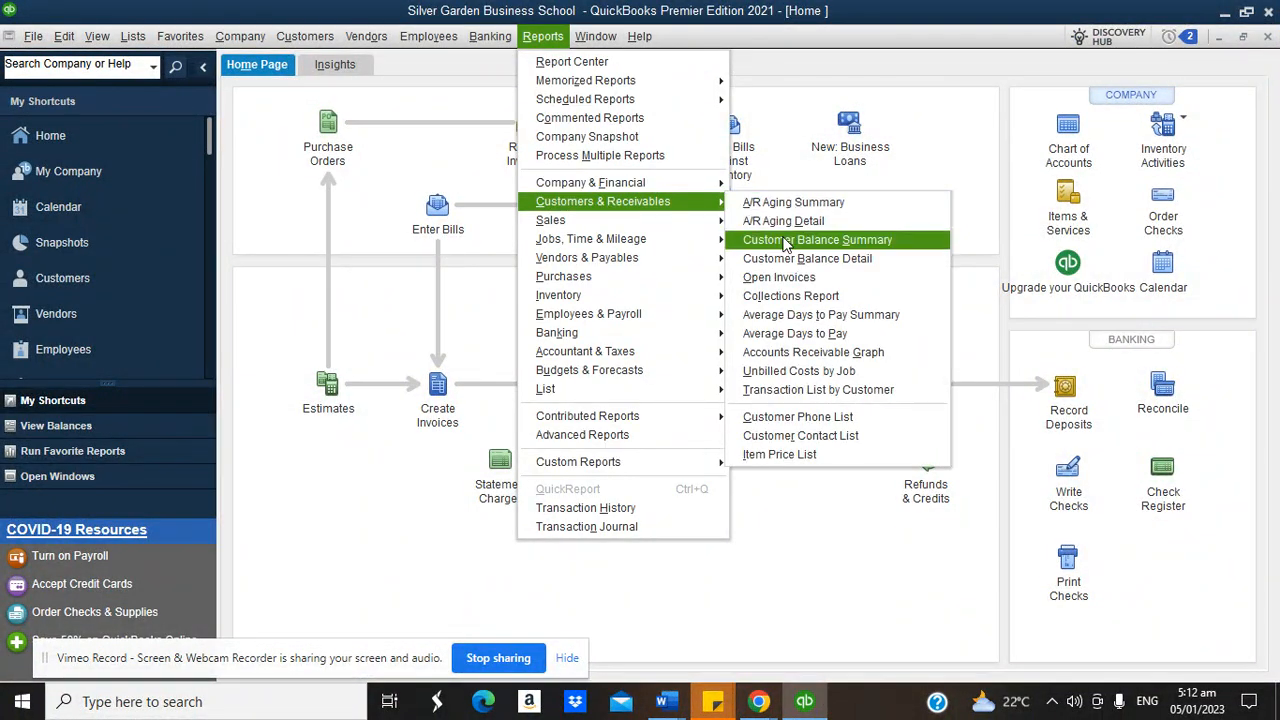
click(783, 240)
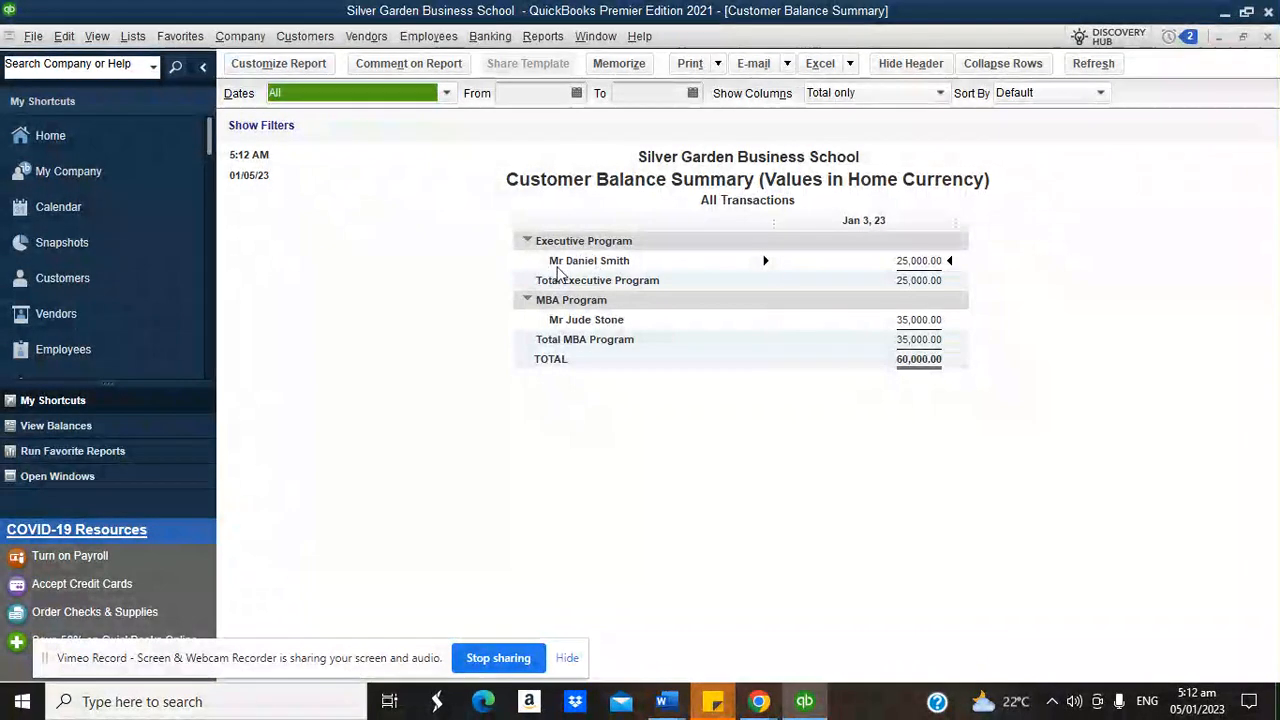
Step: Start another invoice from the home page for the last student listed under Post-Graduate Program
click(123, 140)
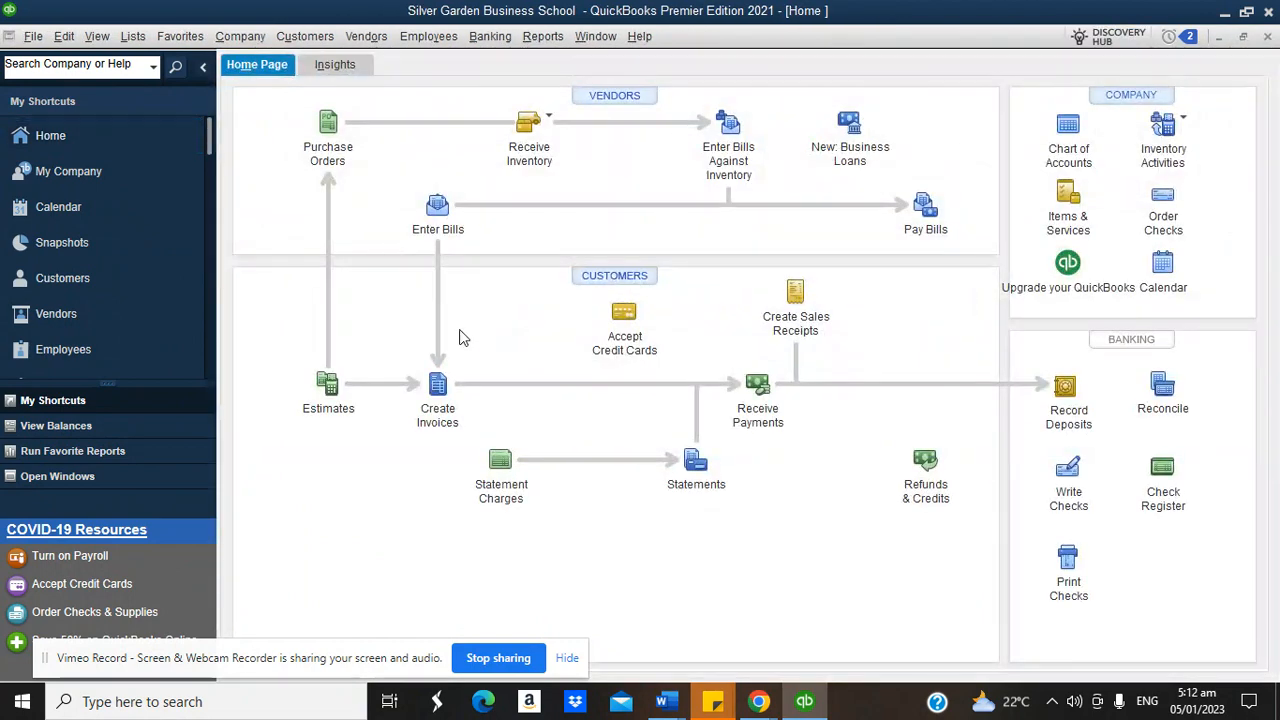
click(437, 386)
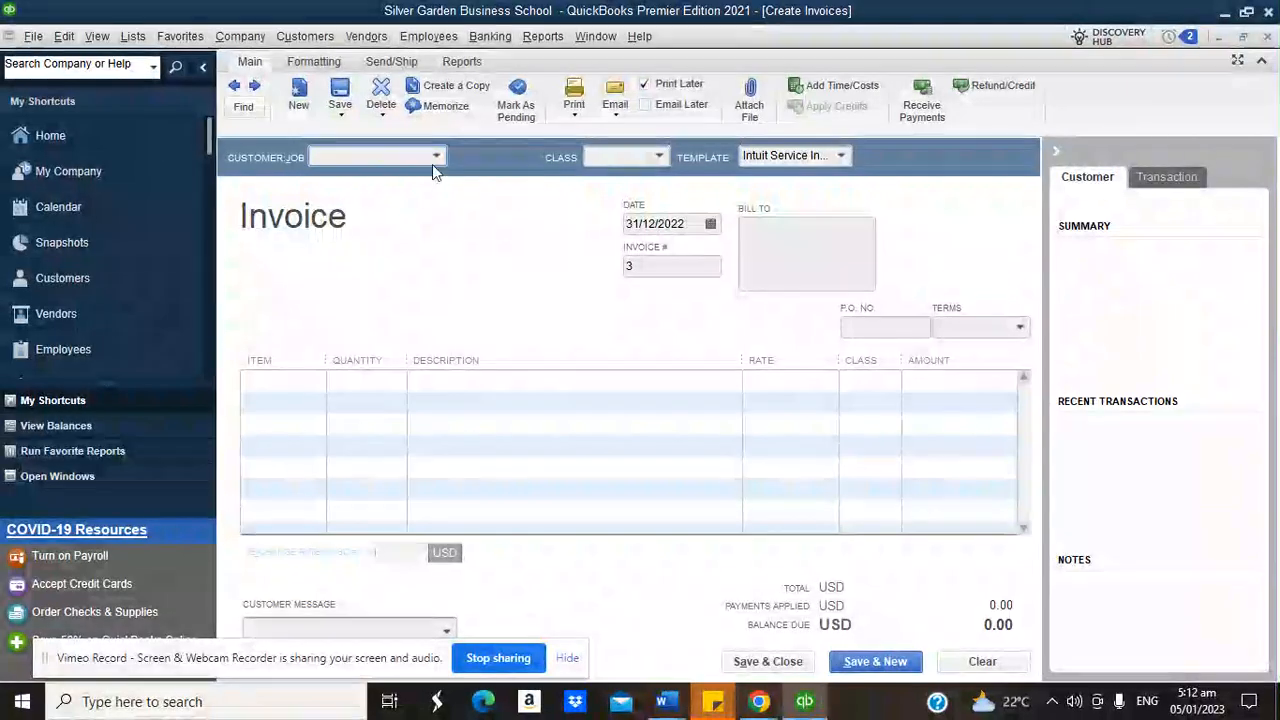
click(436, 155)
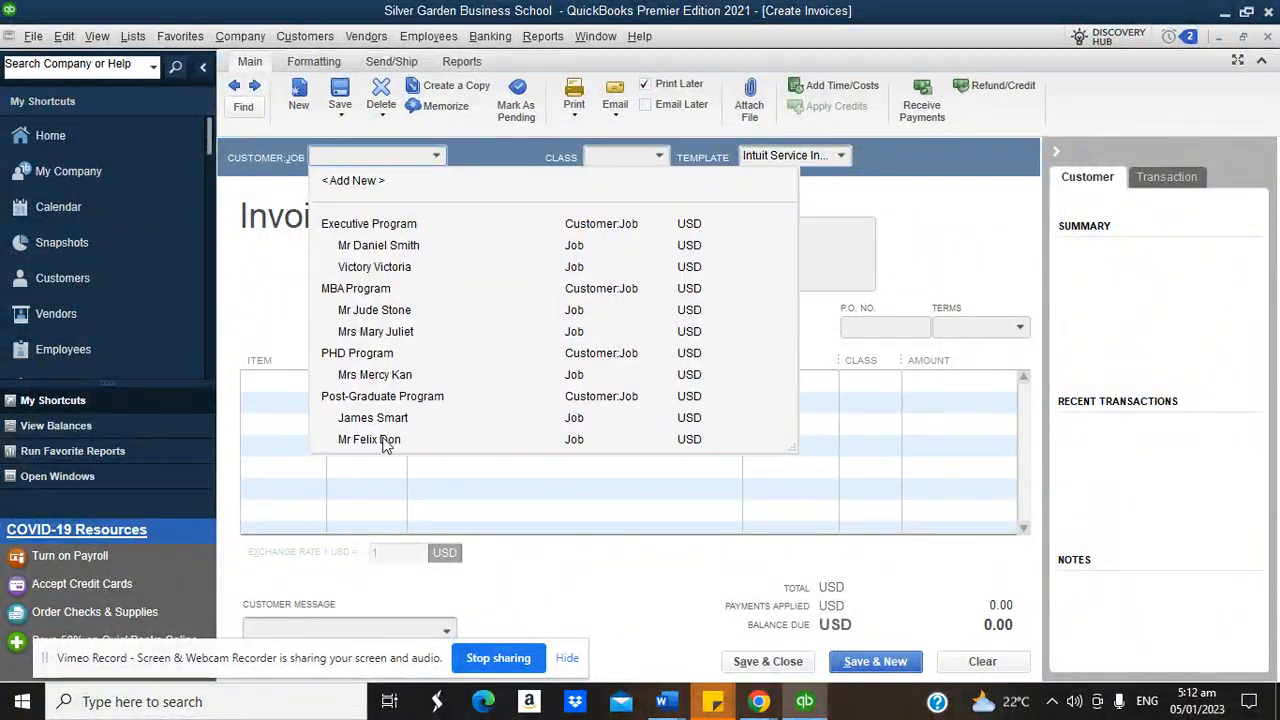
click(384, 440)
Step: Add the Subscription to Library item to the Post-Graduate Program student's invoice at a rate of 12,500
click(302, 383)
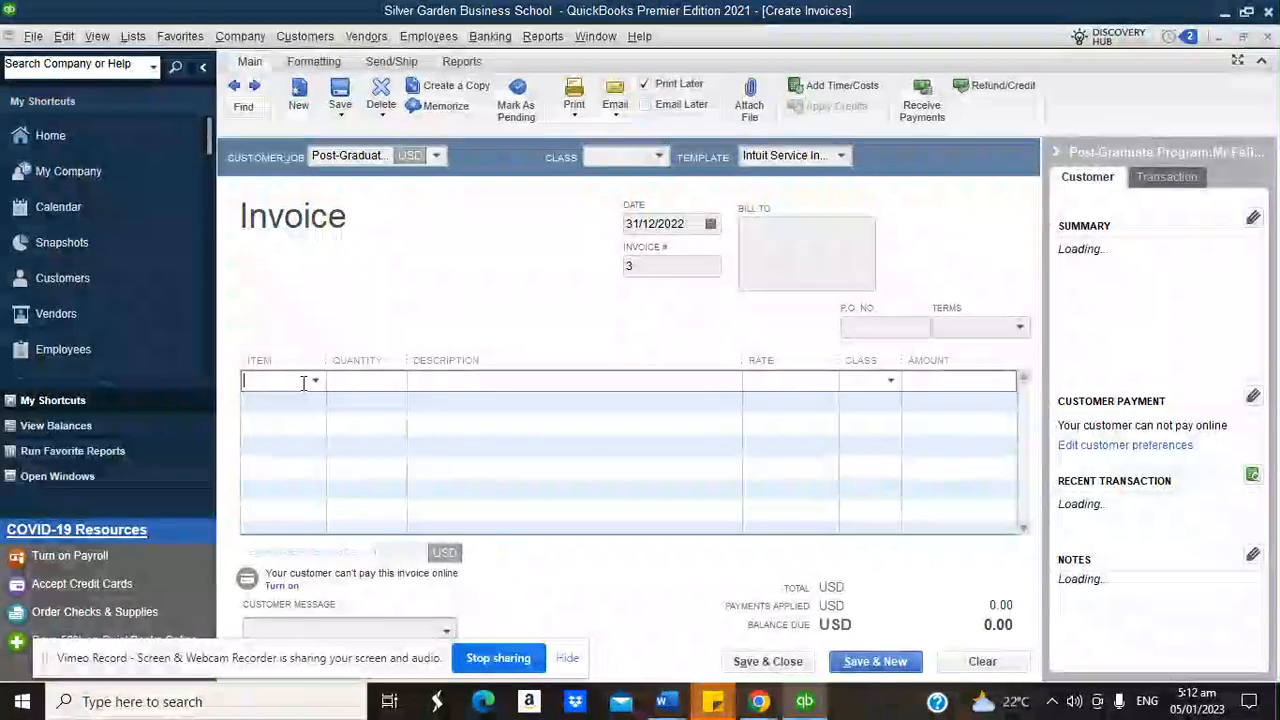
click(315, 381)
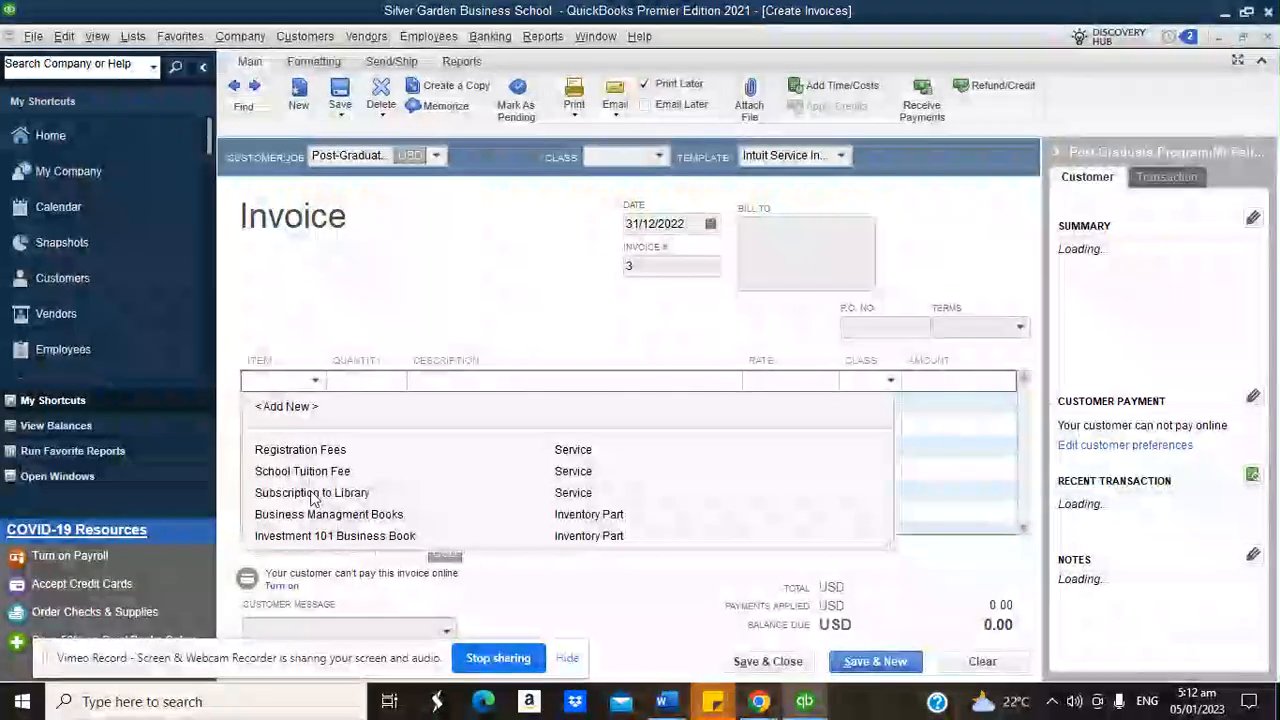
click(312, 491)
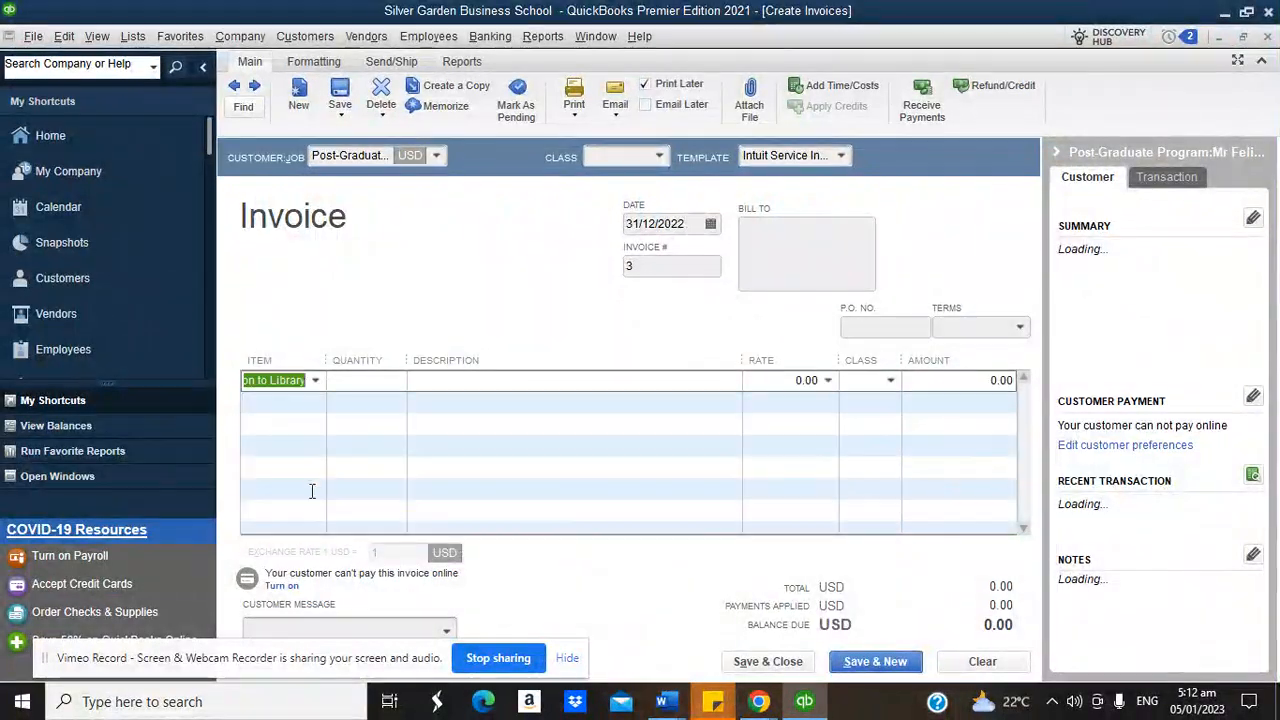
click(785, 386)
text(12500)
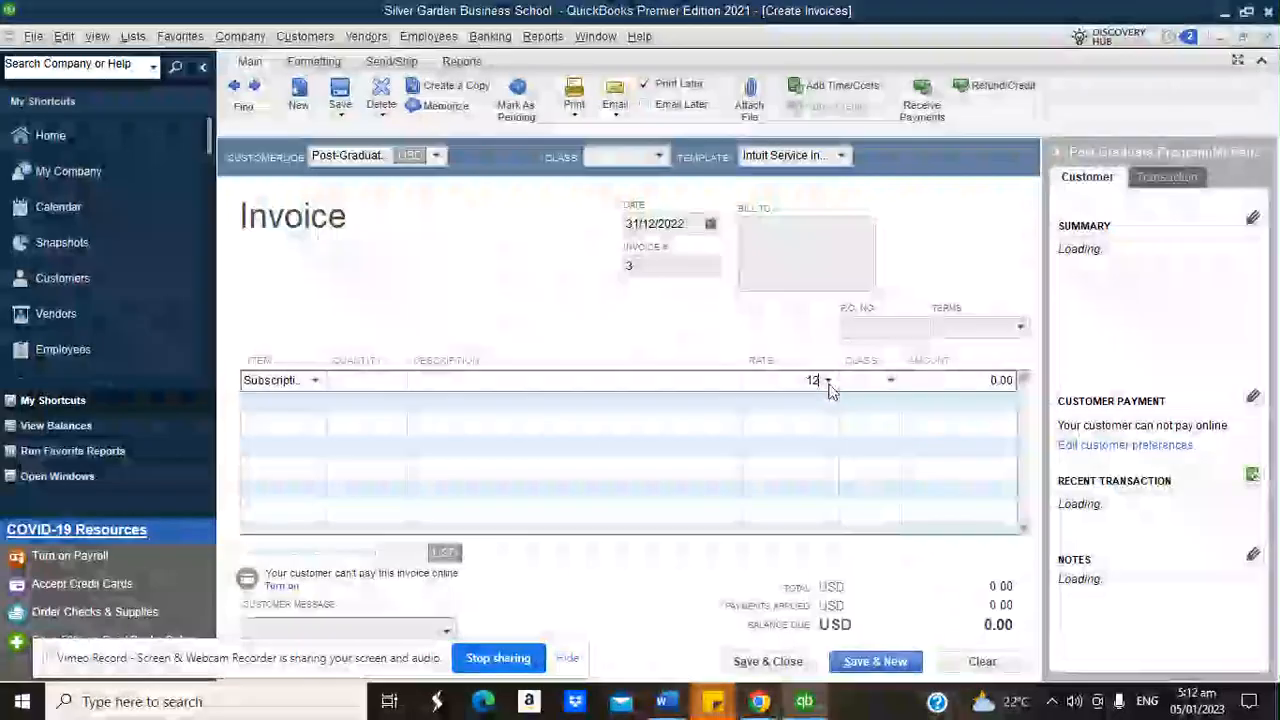
click(920, 382)
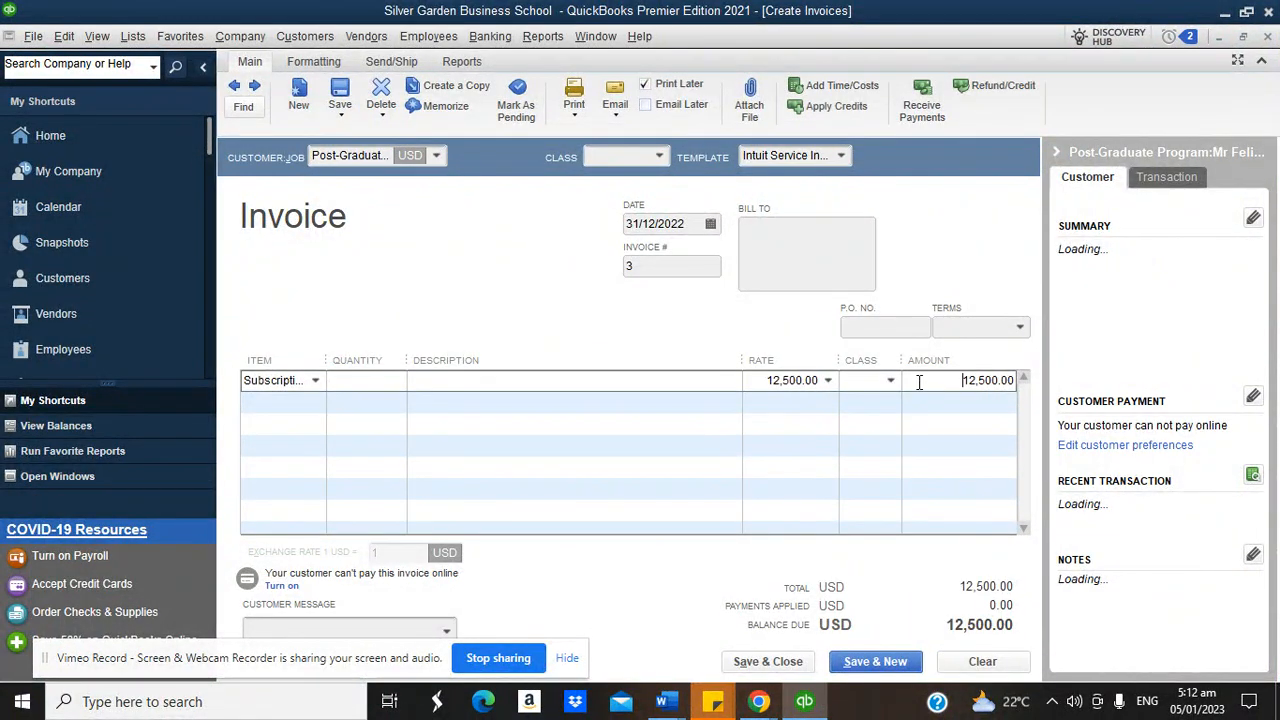
Step: Date the invoice 04/01/2023, then save and close it without assigning a class
click(710, 224)
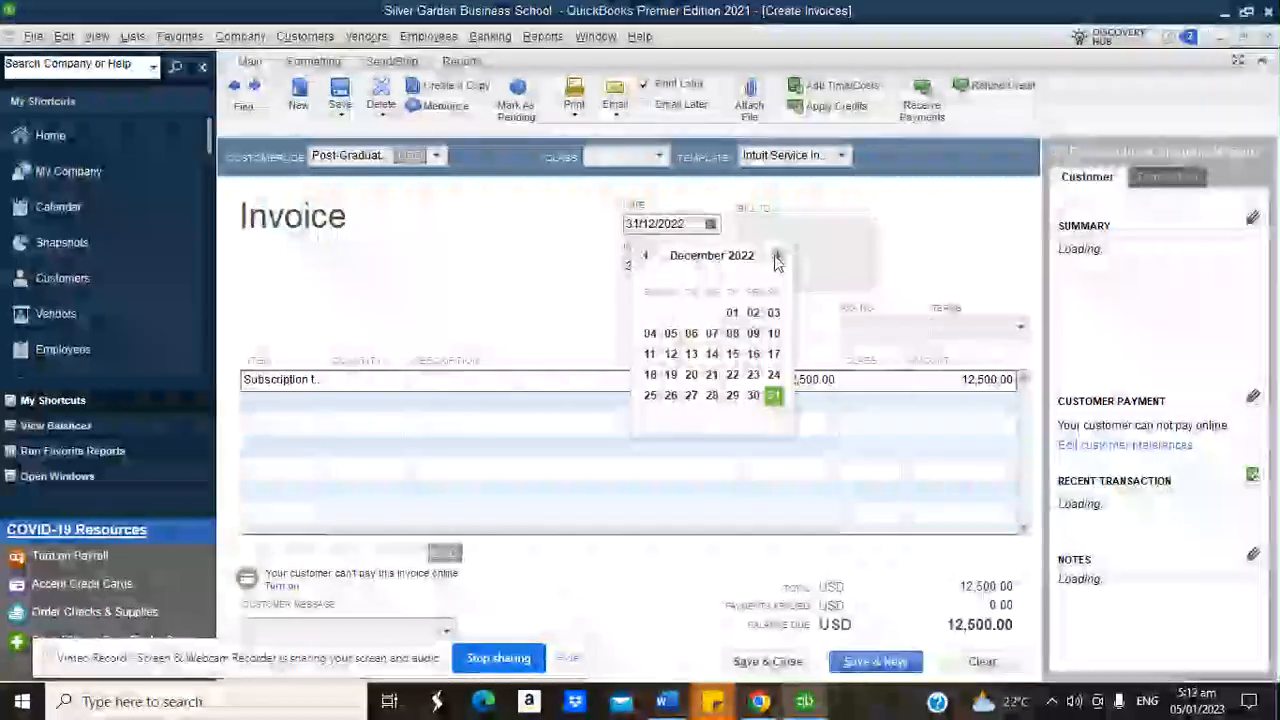
click(778, 255)
click(711, 312)
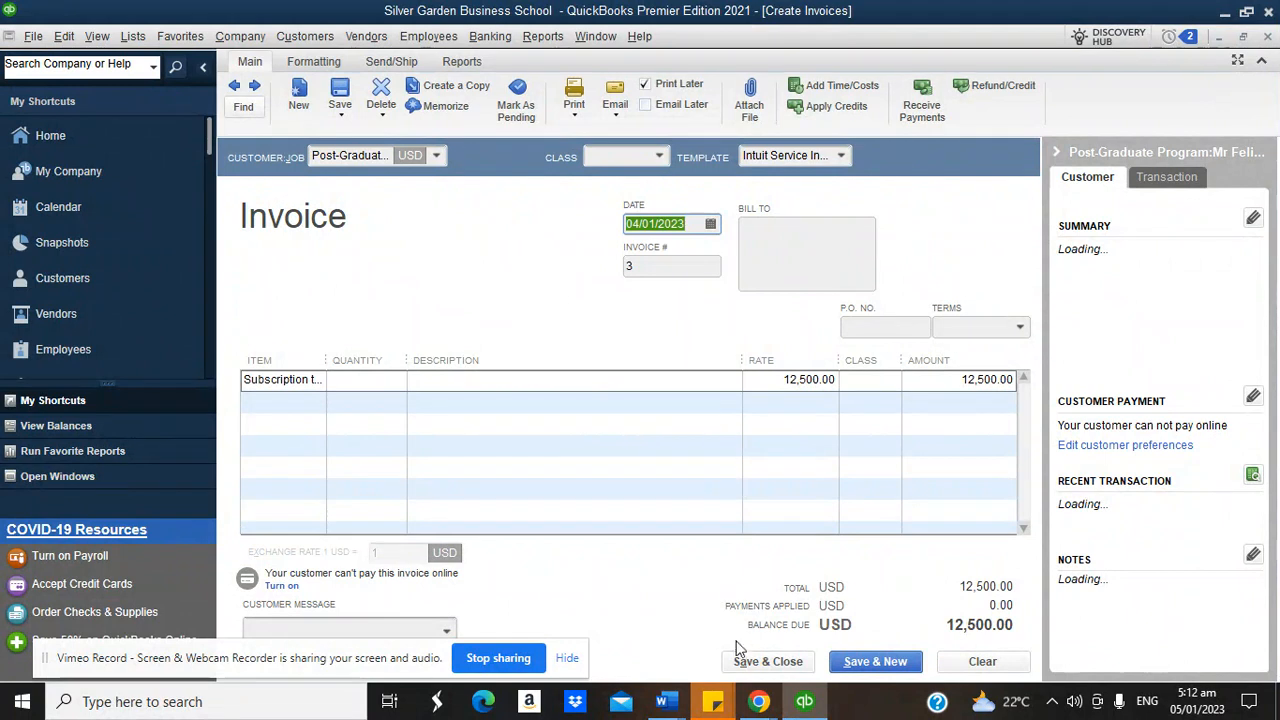
click(767, 662)
click(578, 258)
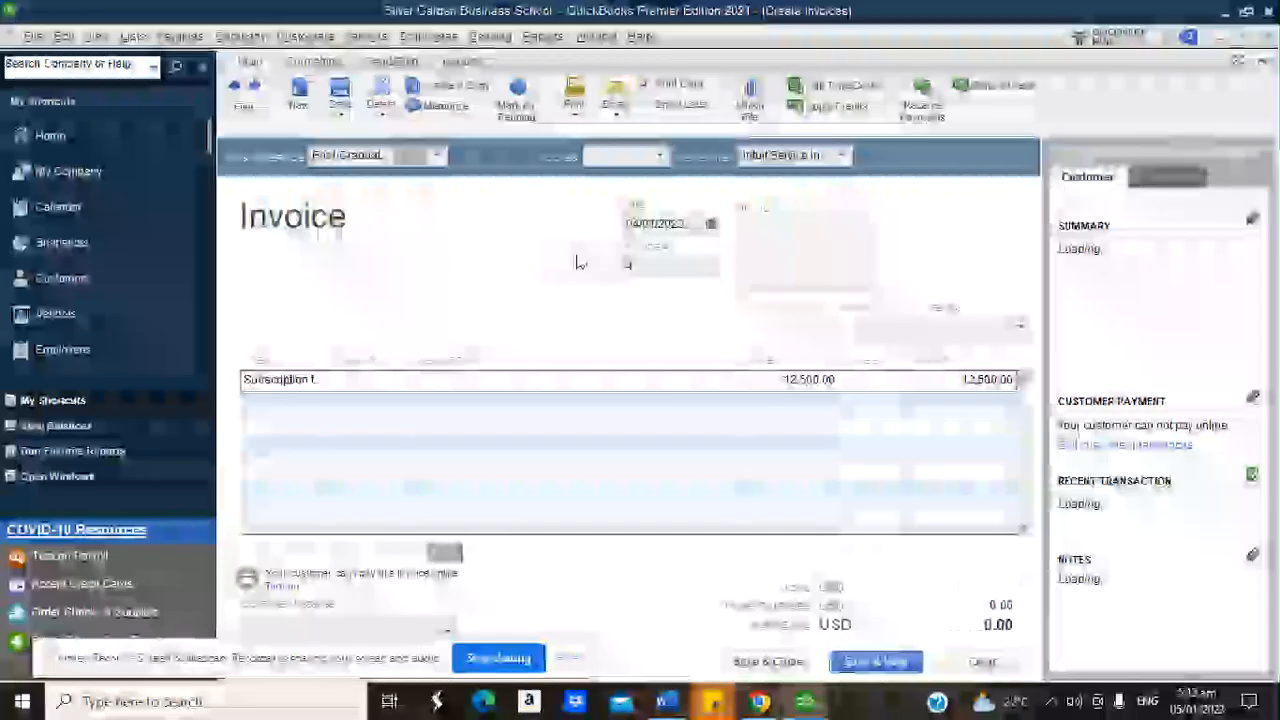
Step: Run the Customer Balance Summary report to review the students' balances by program, then return to the home page
click(543, 36)
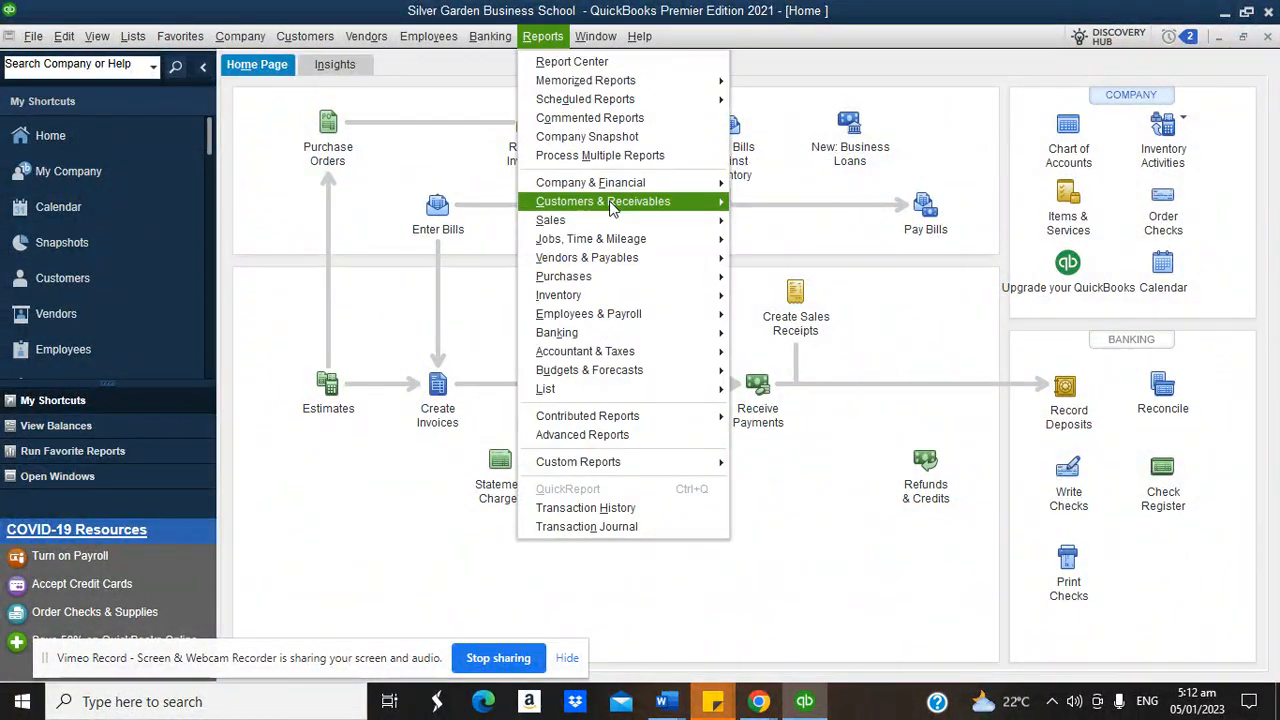
mouse_move(615, 201)
click(776, 240)
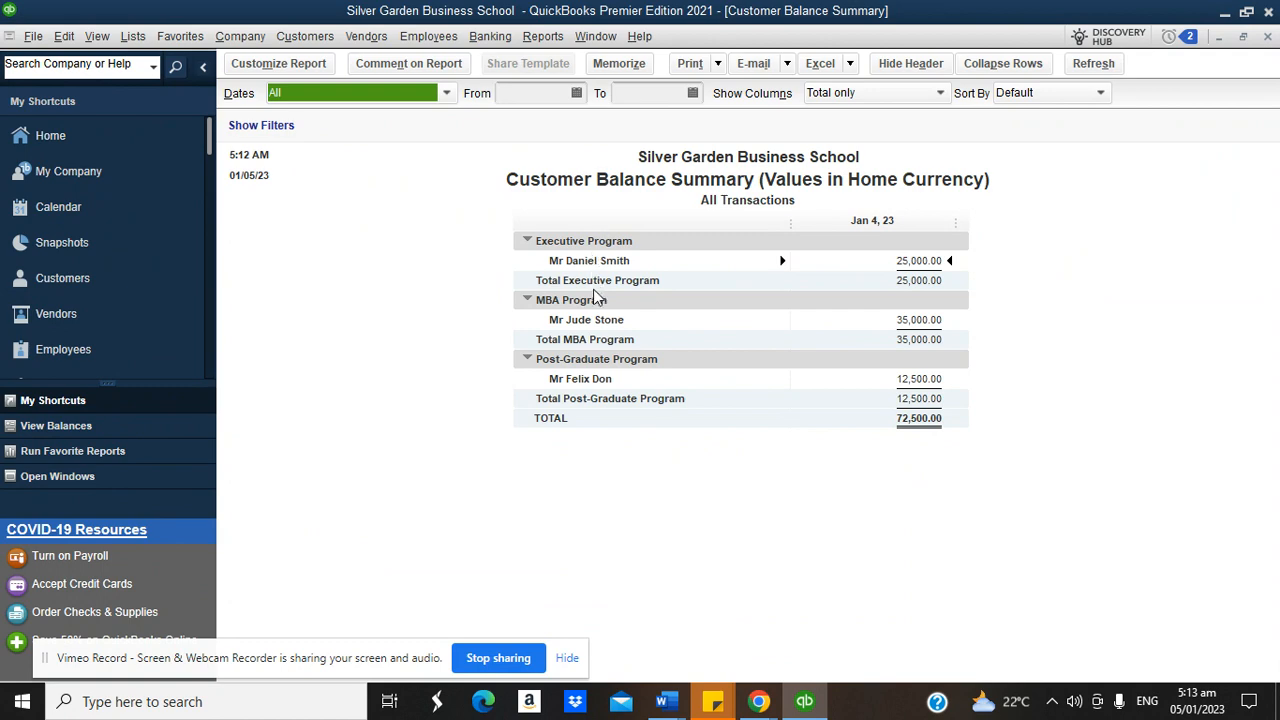
click(120, 150)
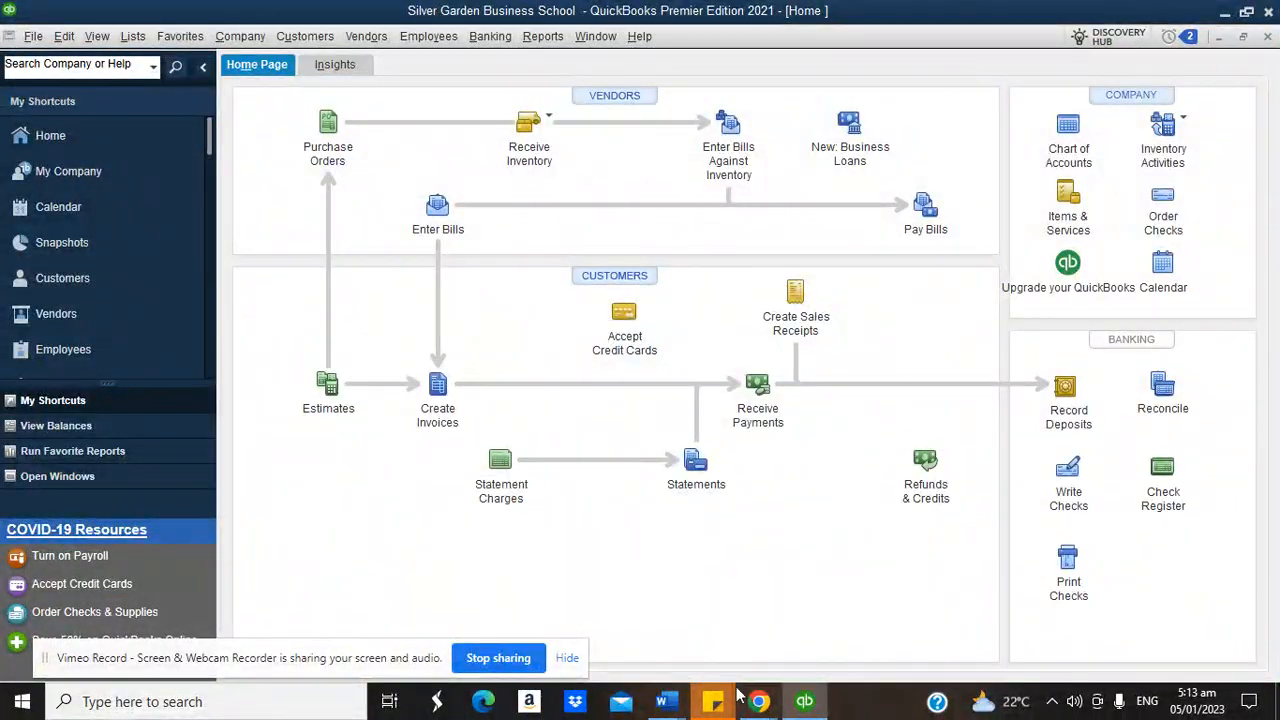
Step: Check the school bookkeeping outline in the Chrome online notepad, then switch back to QuickBooks
mouse_move(750, 700)
click(746, 619)
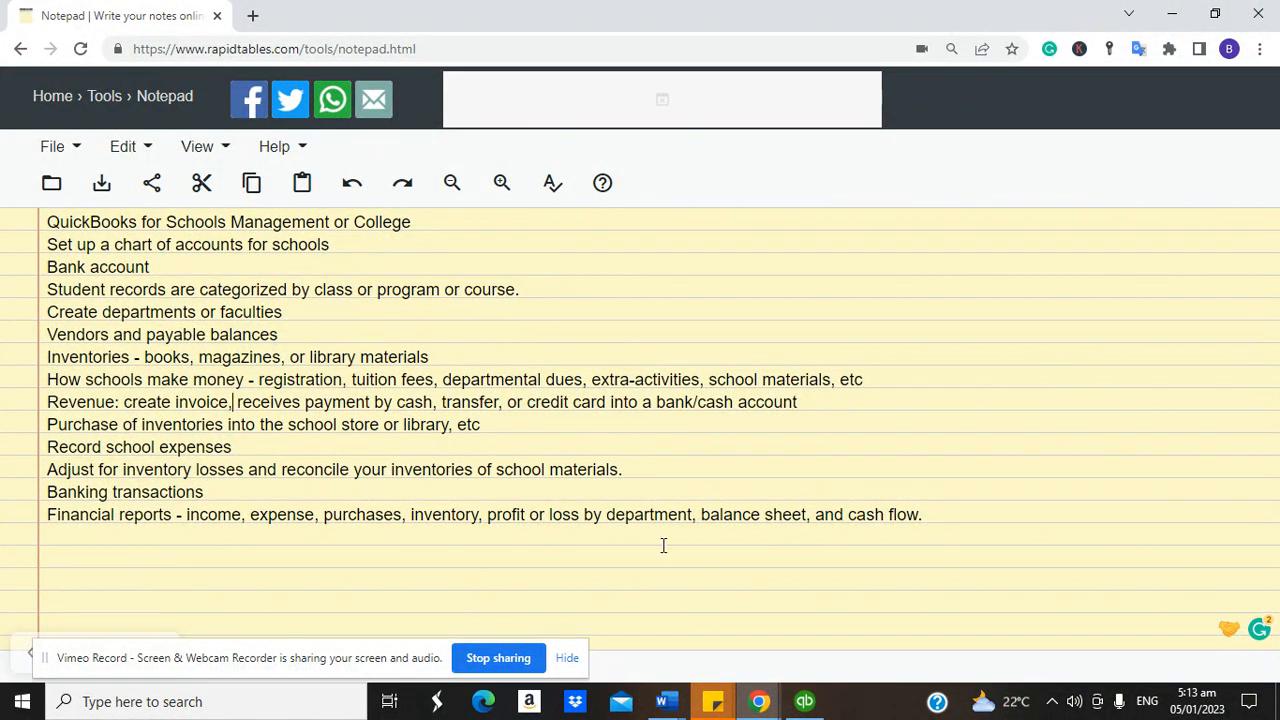
click(804, 701)
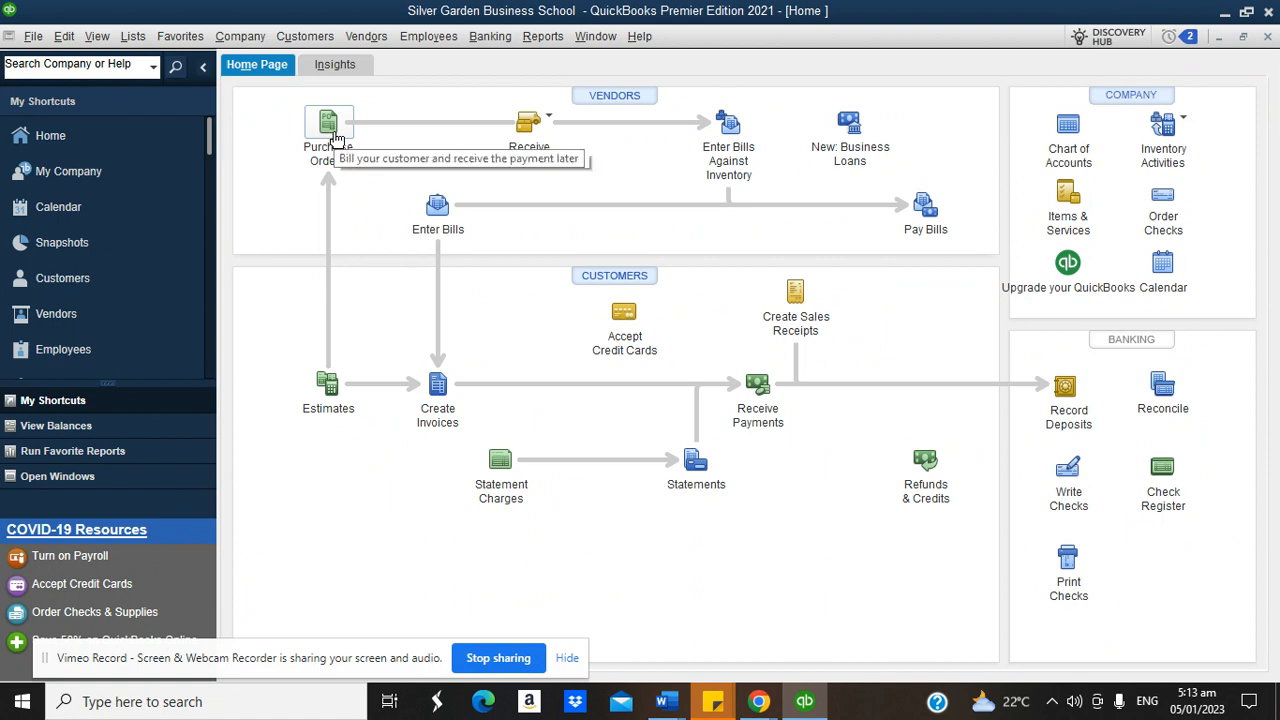
Step: Start a purchase order for the vendor London Business School and acknowledge the exchange rate notice
click(330, 125)
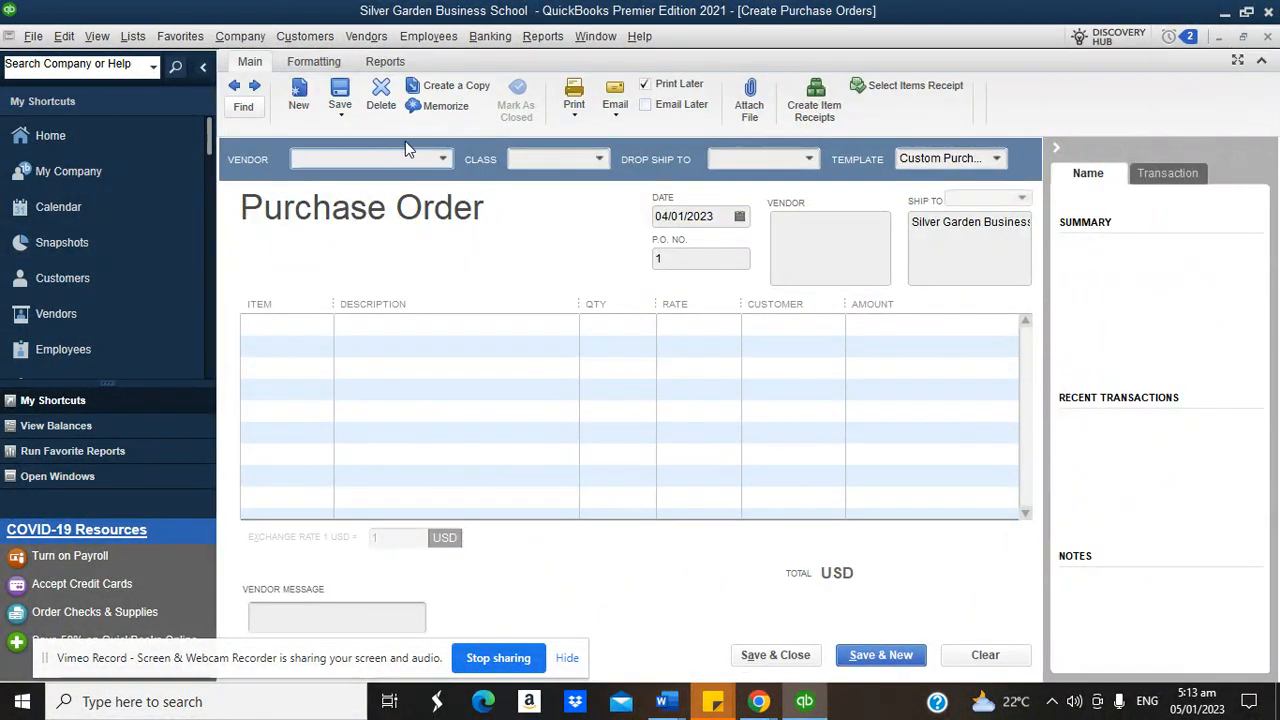
click(442, 160)
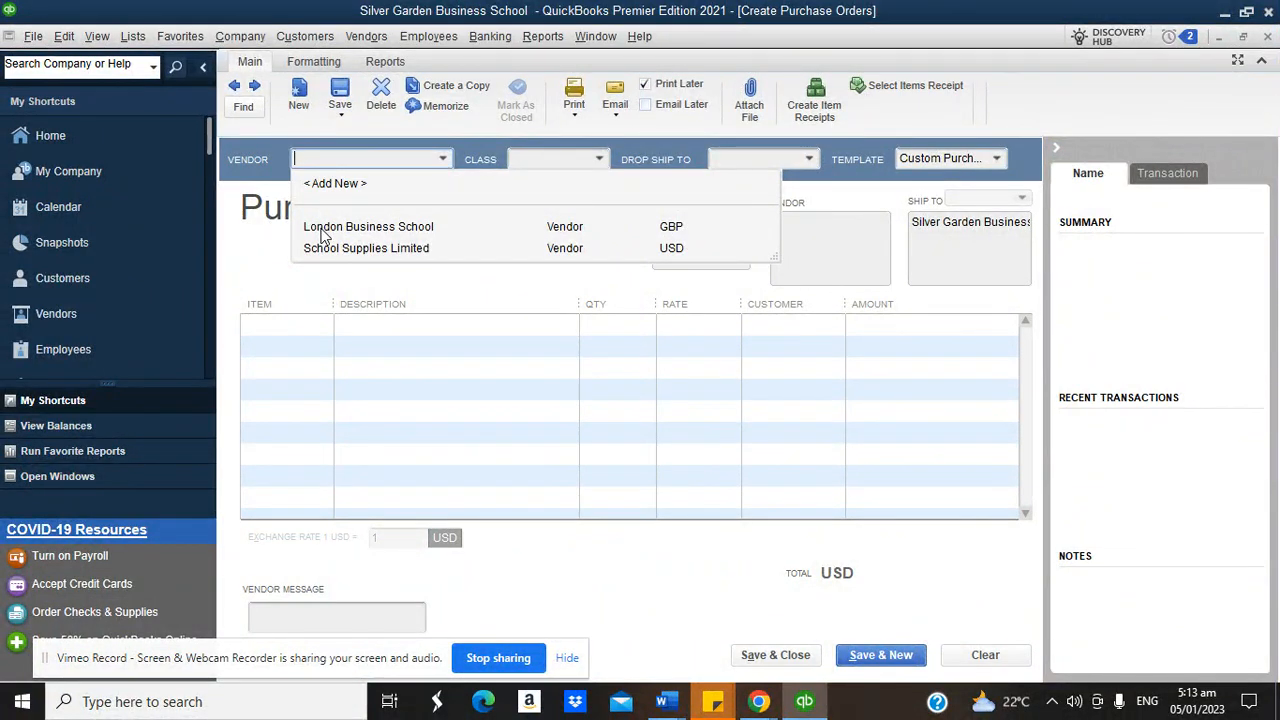
click(322, 235)
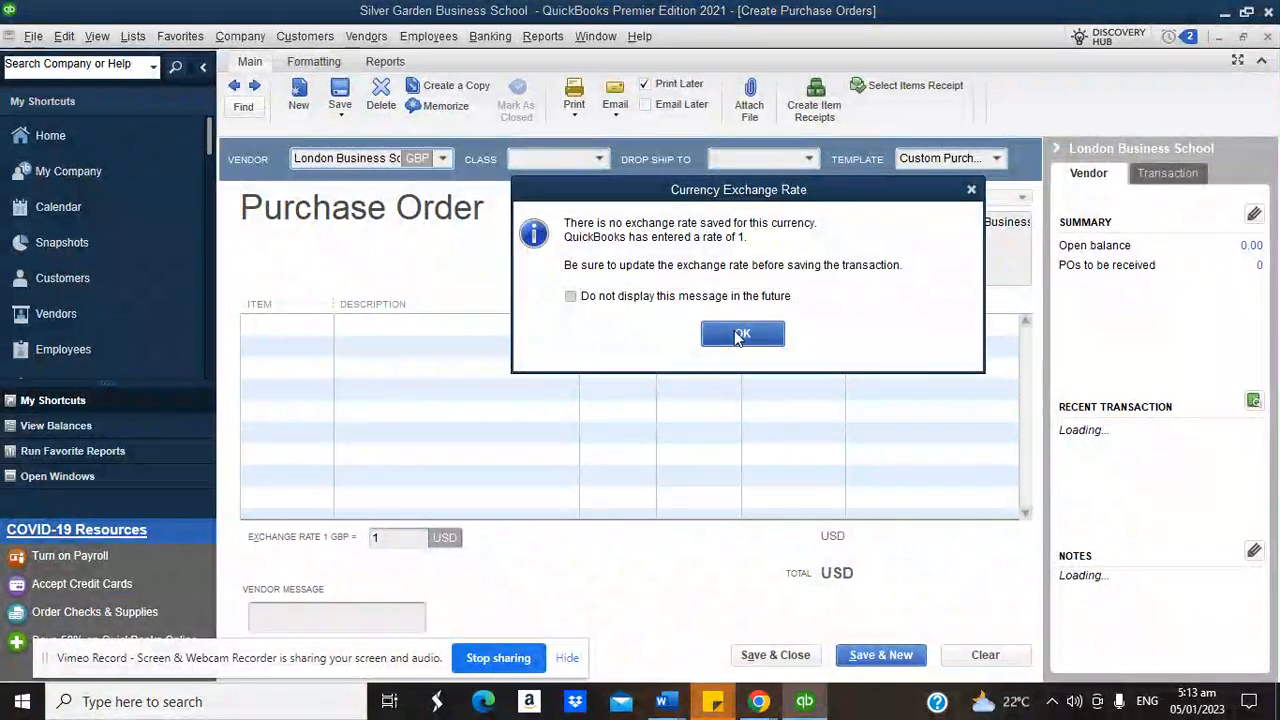
click(741, 335)
Step: Add the Investment 101 Business Book item to the purchase order with a quantity of 200
click(323, 326)
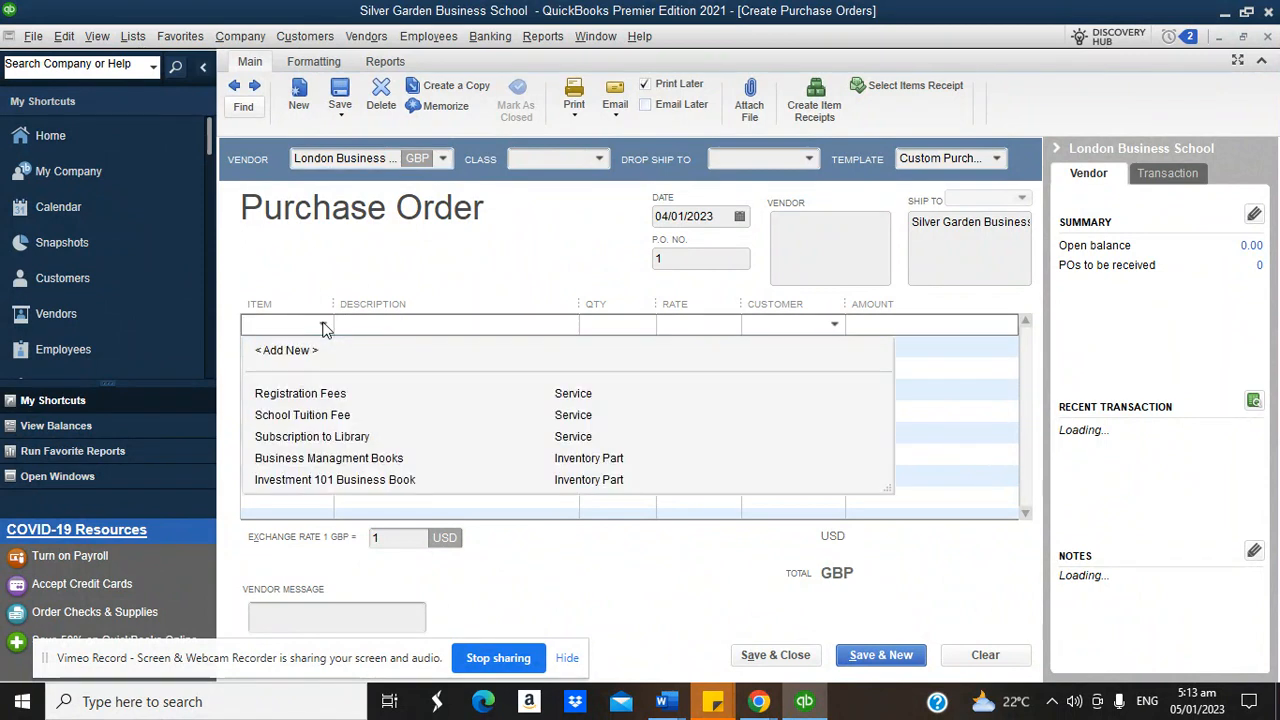
click(324, 480)
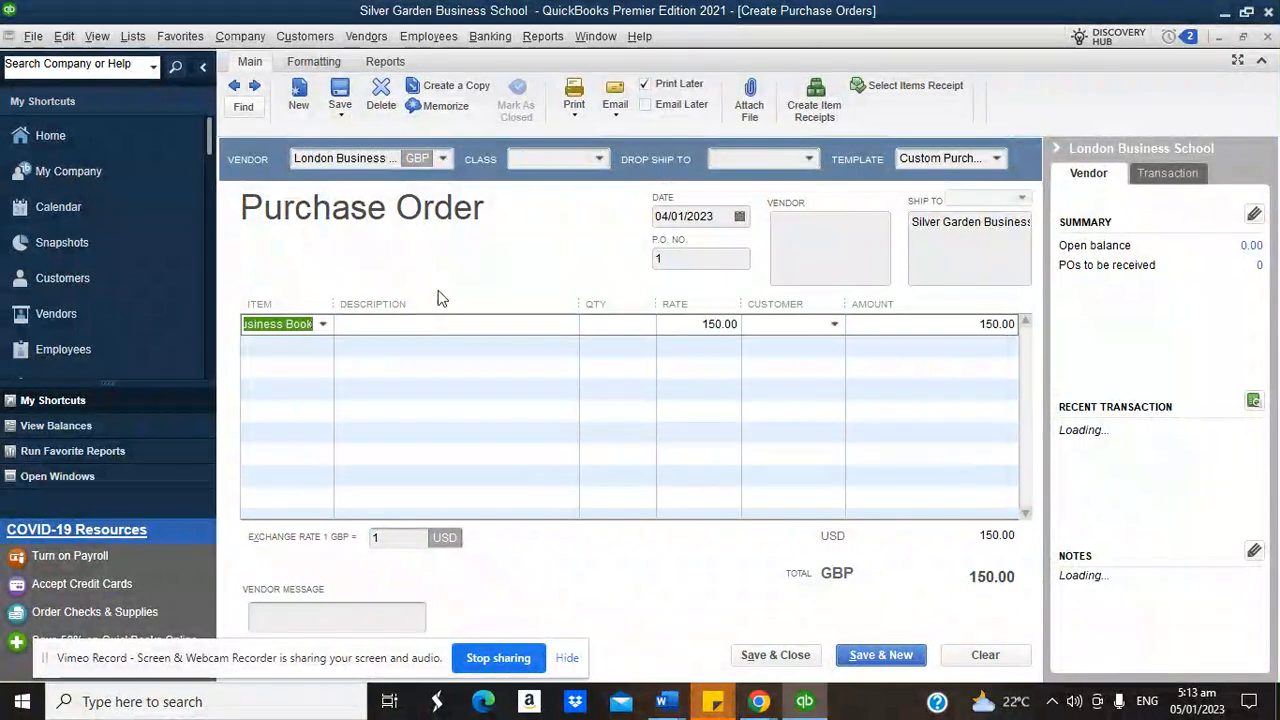
click(597, 326)
text(200)
click(684, 326)
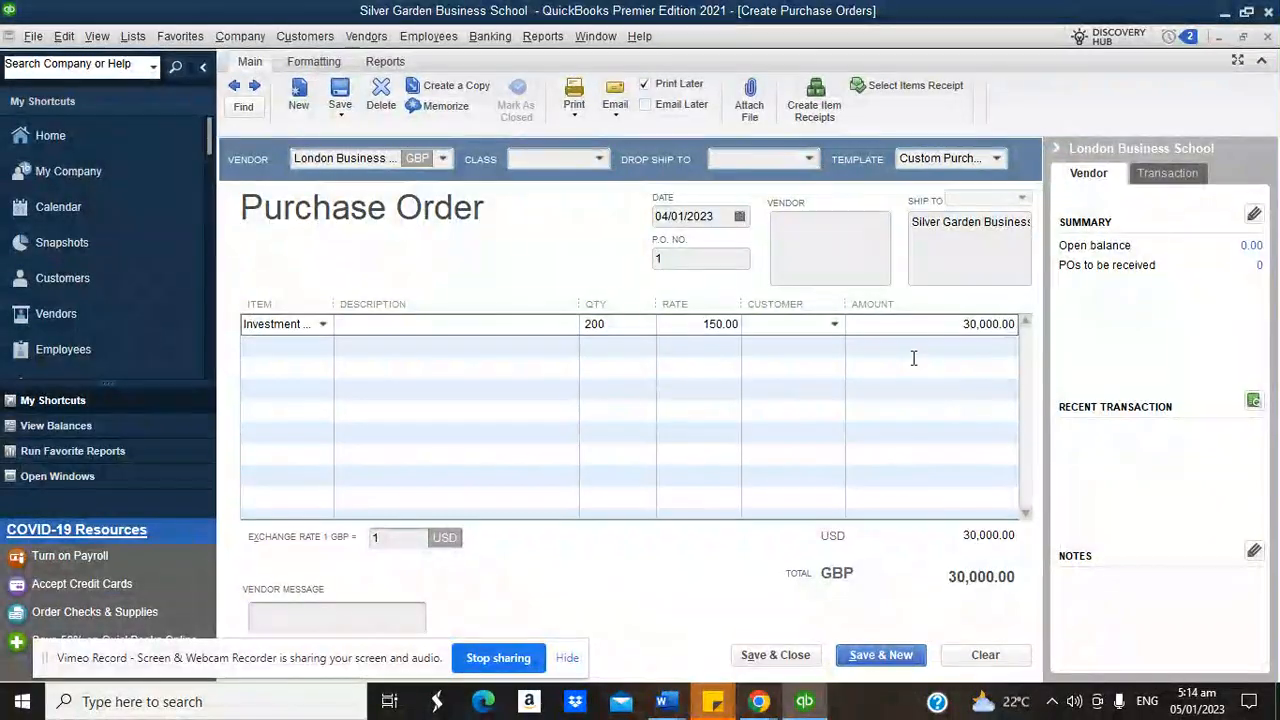
Step: Cancel saving the purchase order without a class and set its GBP exchange rate to 1.09 USD
click(765, 656)
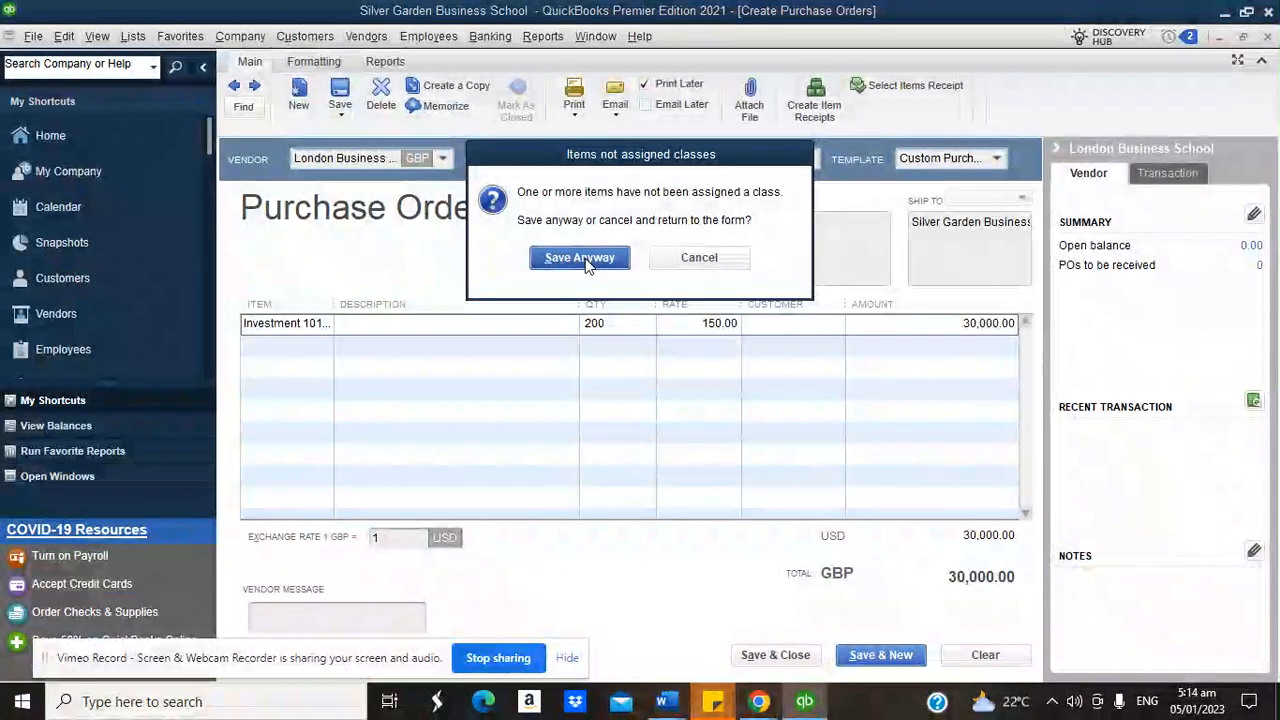
click(658, 257)
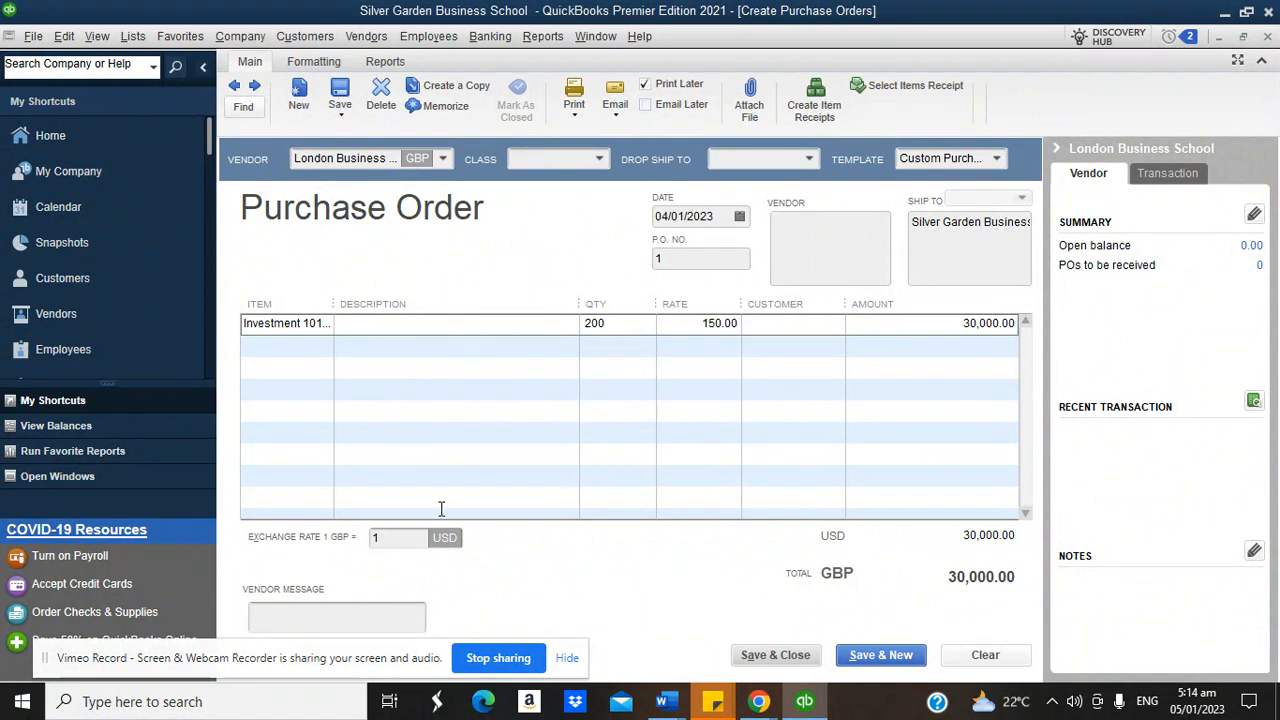
click(406, 538)
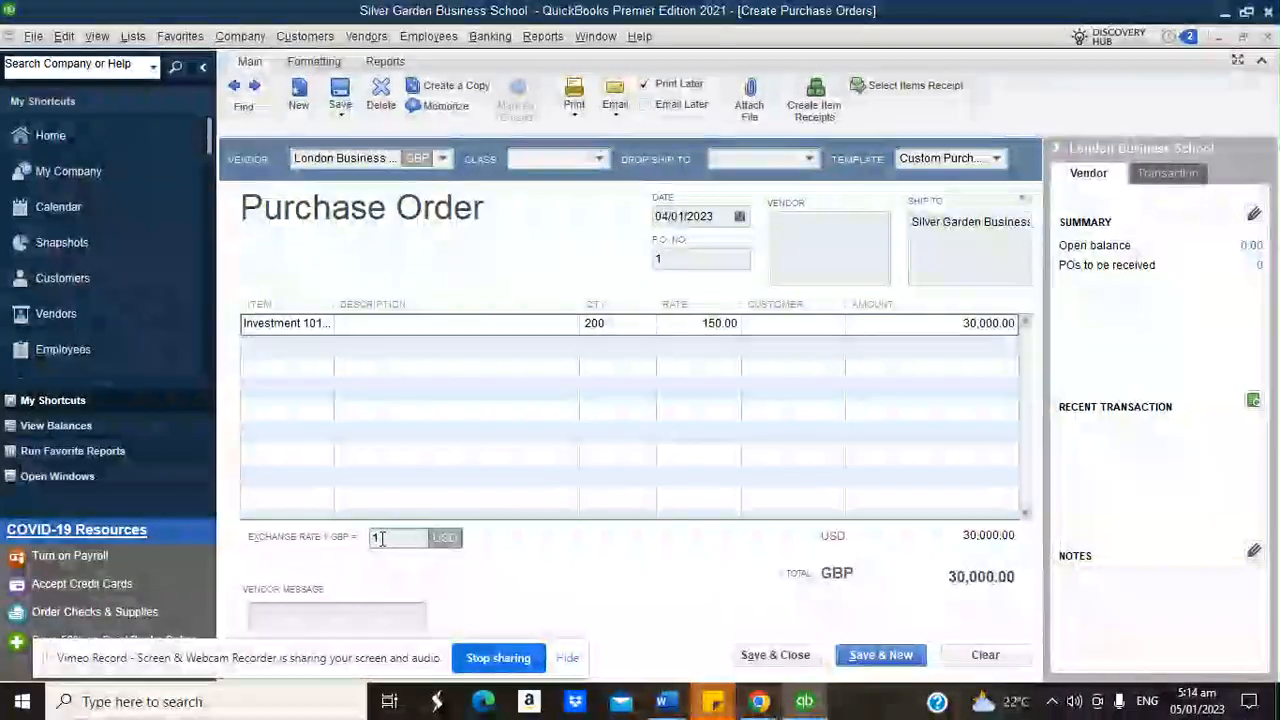
click(393, 538)
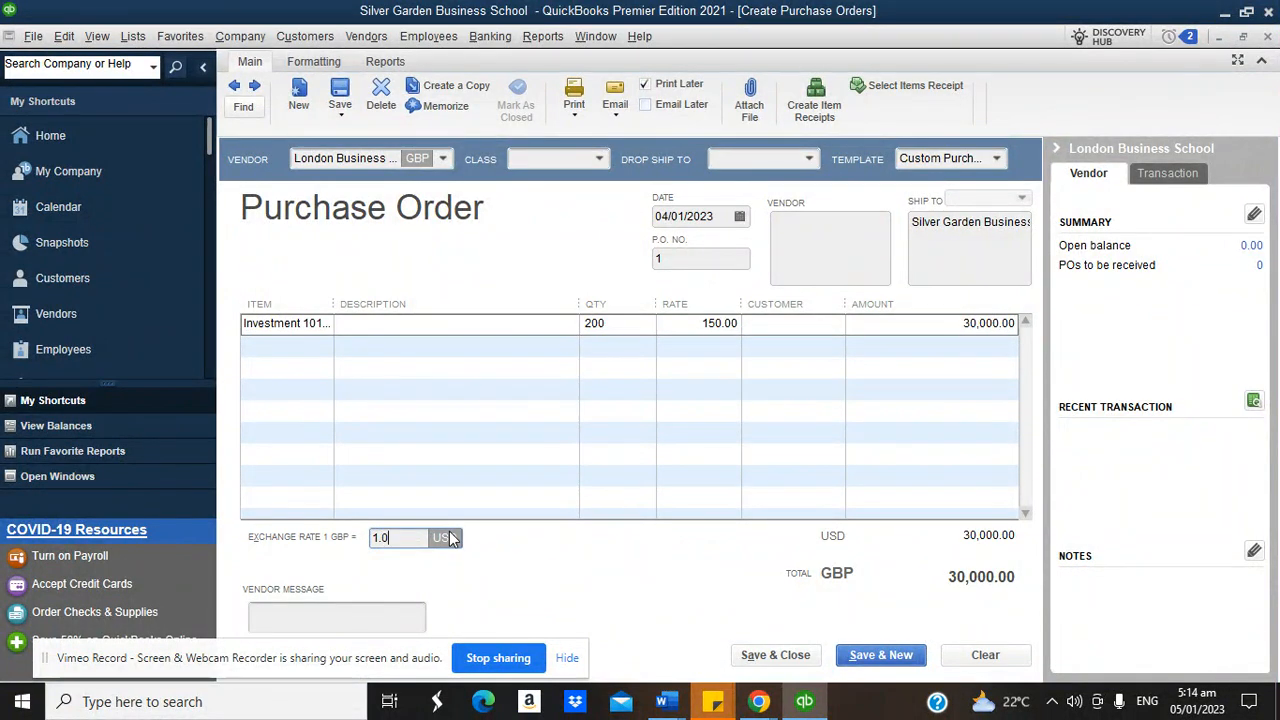
Step: Assign the purchase order to the Department of Business Admin class, then save and close it
click(757, 654)
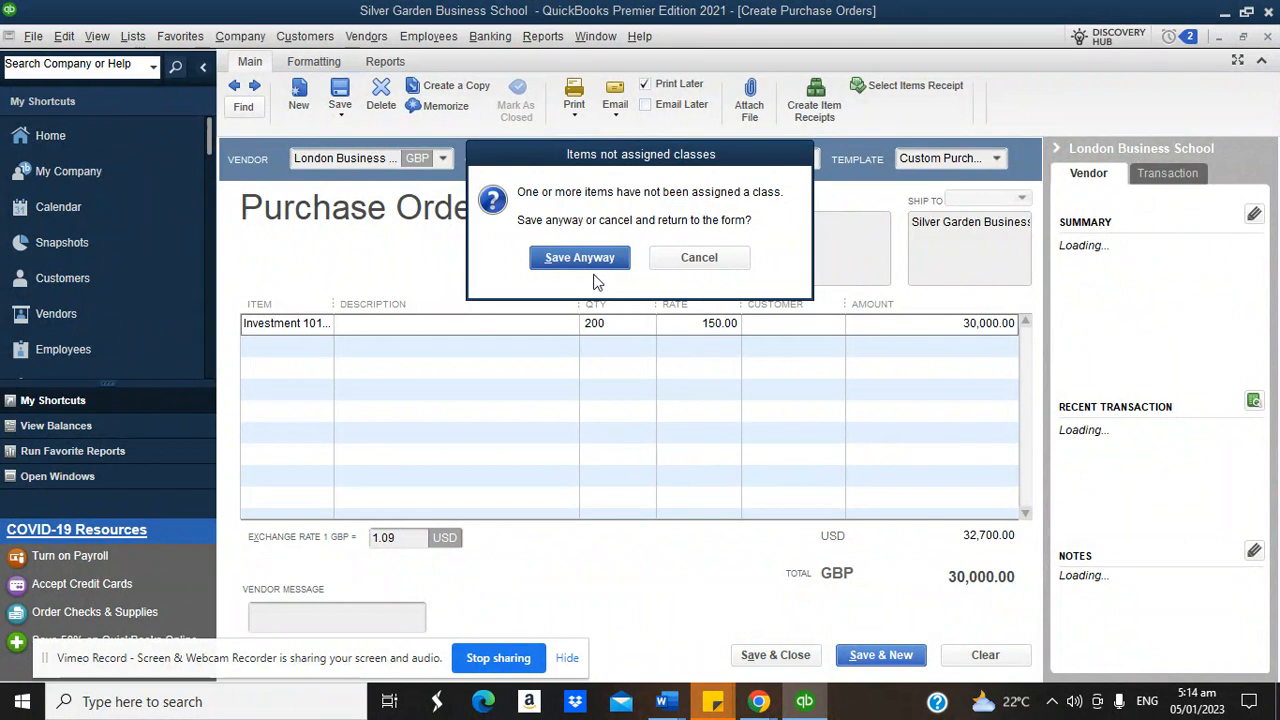
click(687, 257)
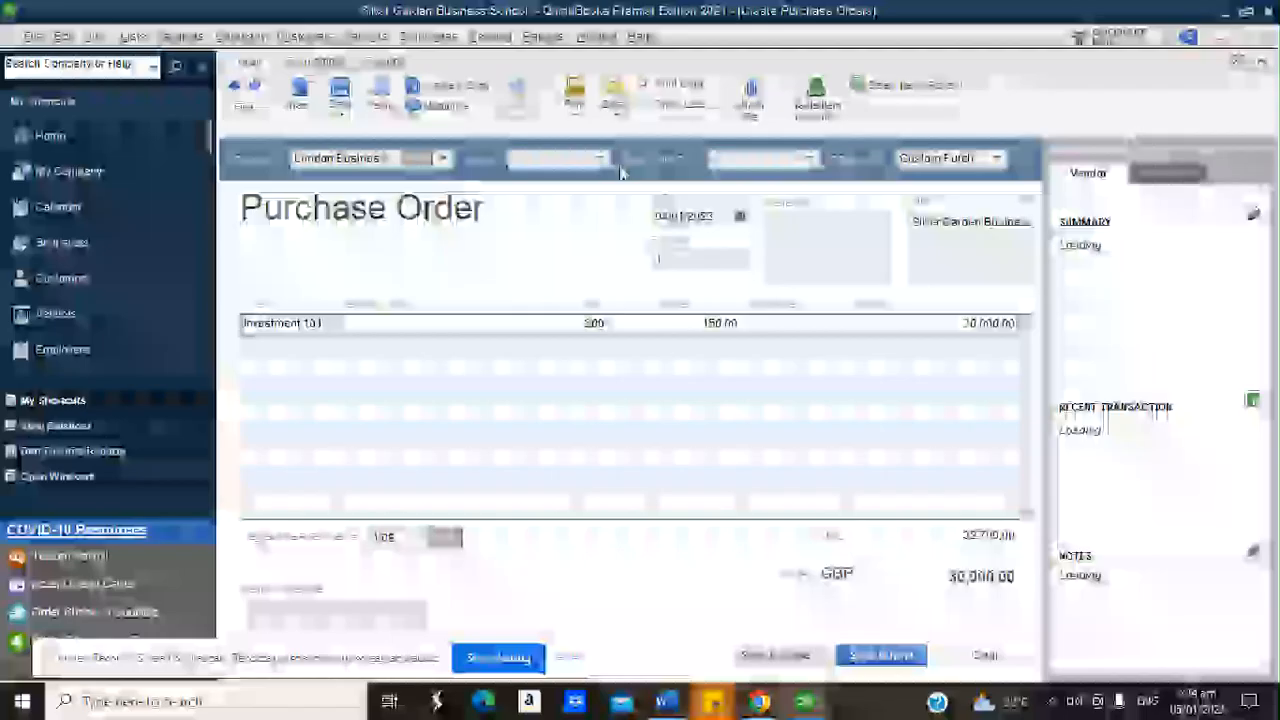
click(598, 158)
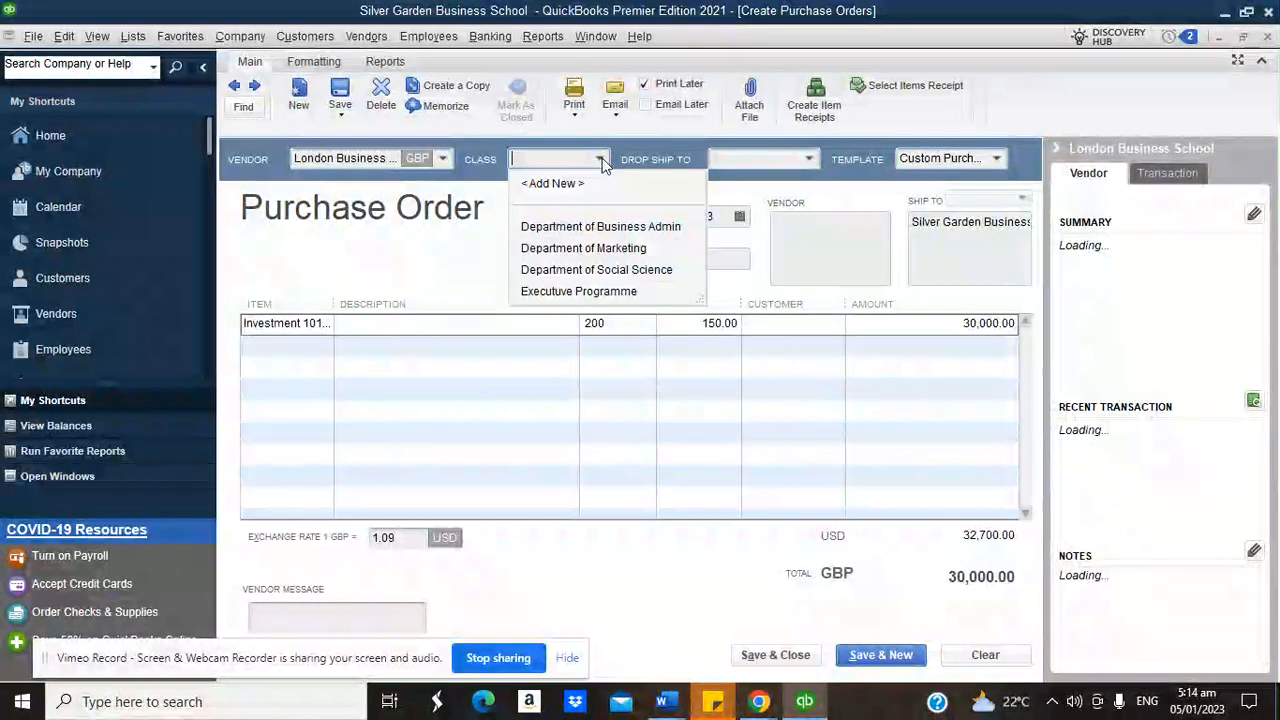
click(566, 228)
click(766, 655)
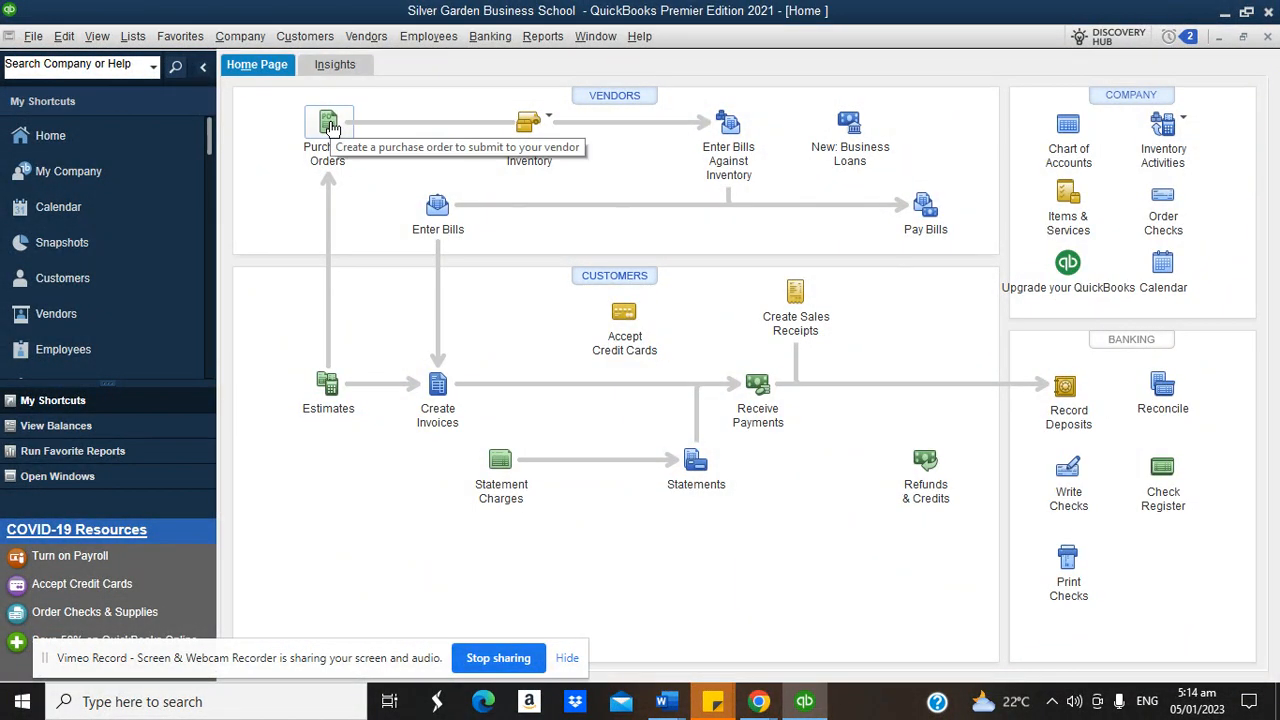
click(336, 66)
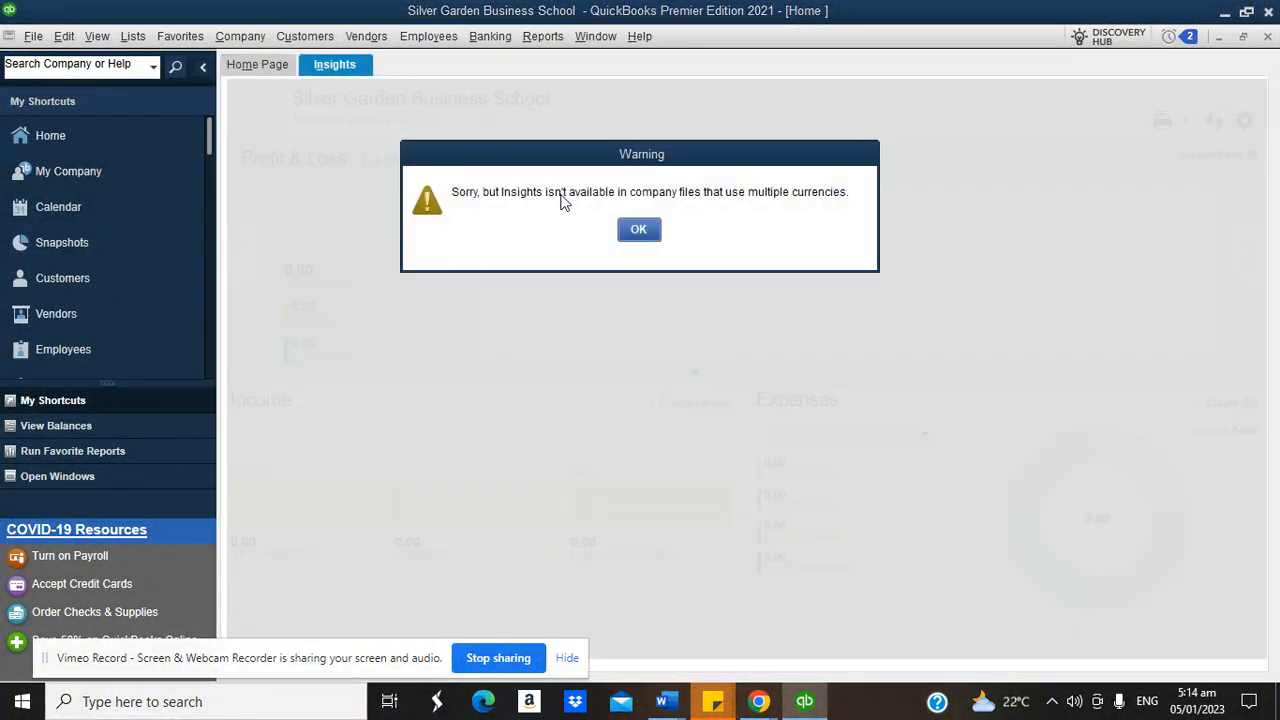
click(638, 230)
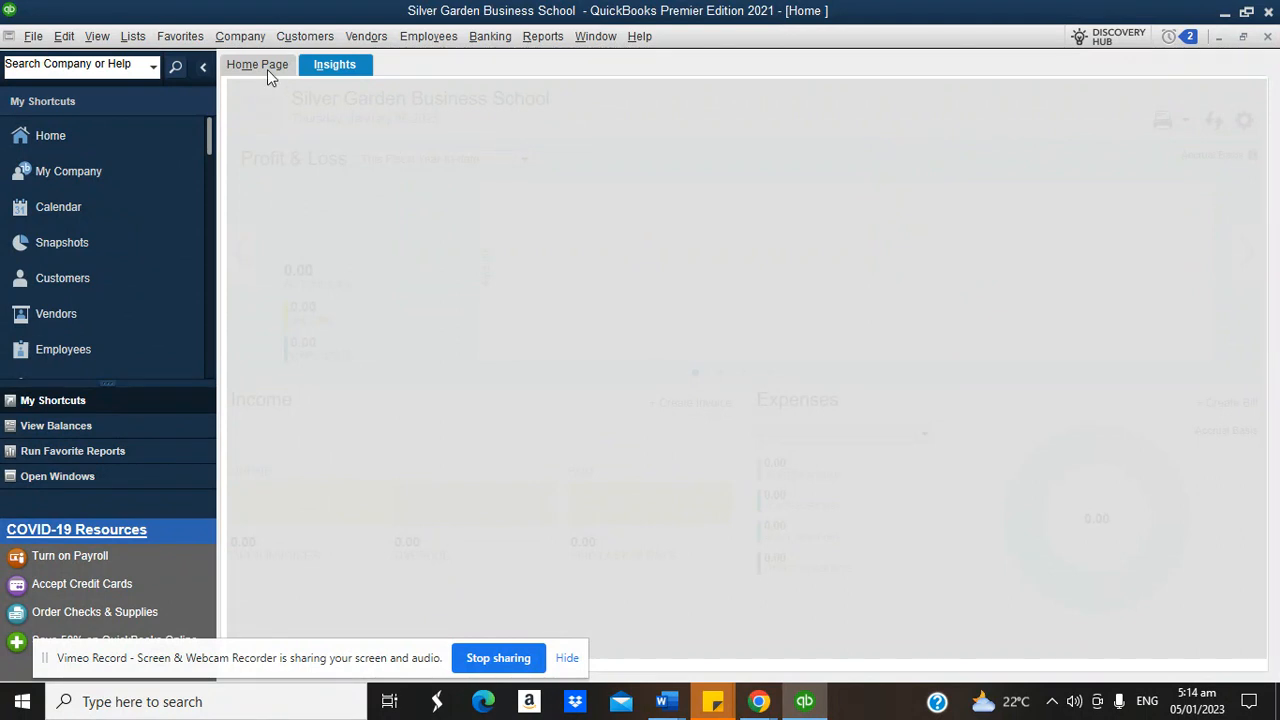
click(267, 69)
Step: Start receiving inventory with a bill for the vendor London Business School
click(549, 122)
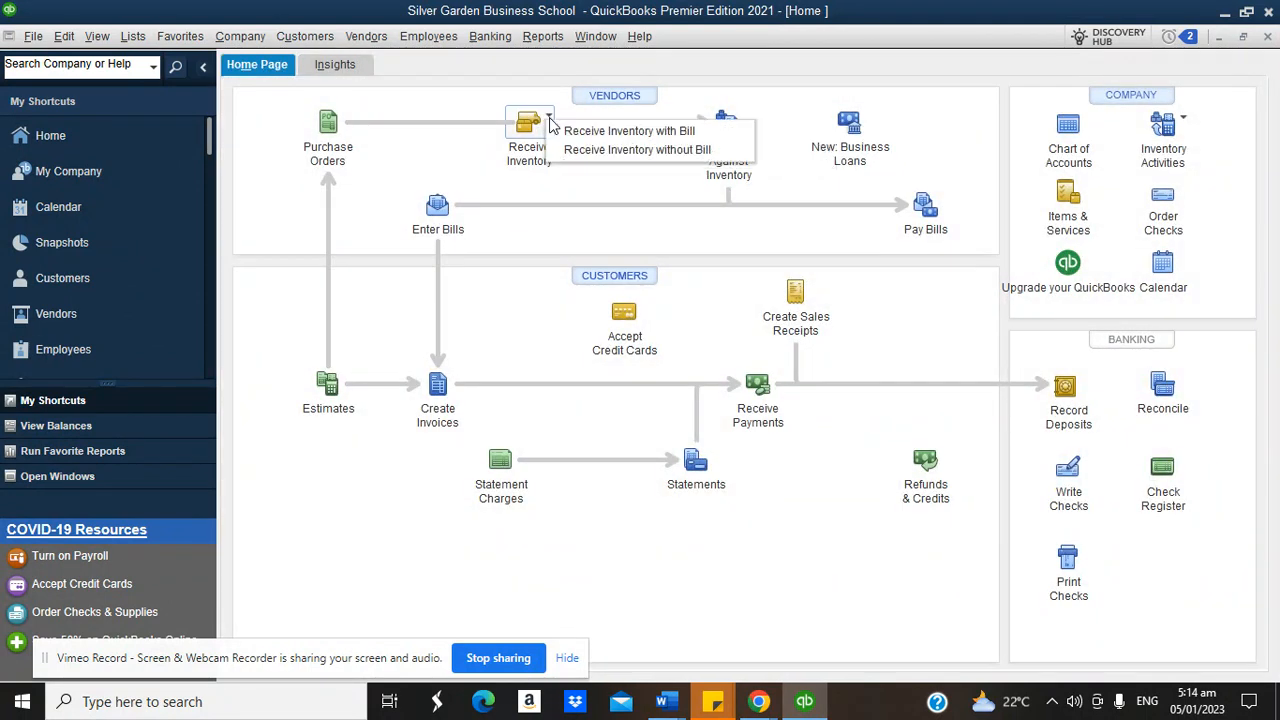
click(585, 131)
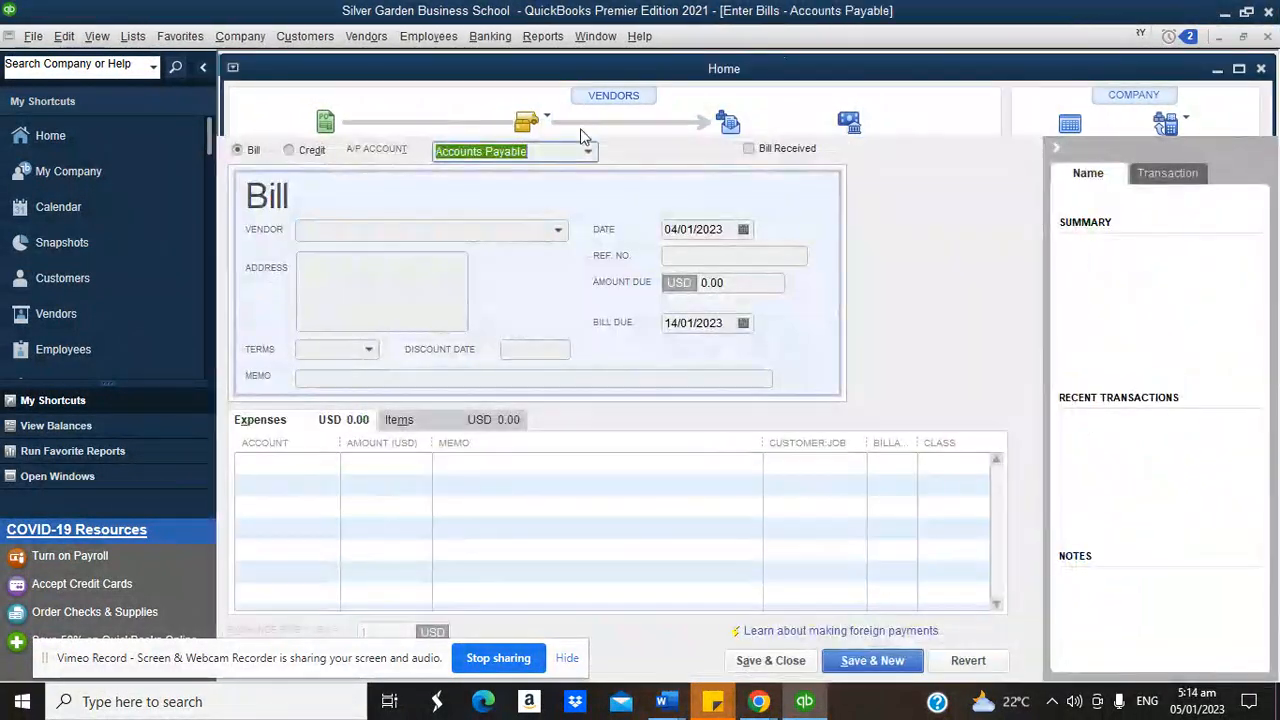
click(559, 231)
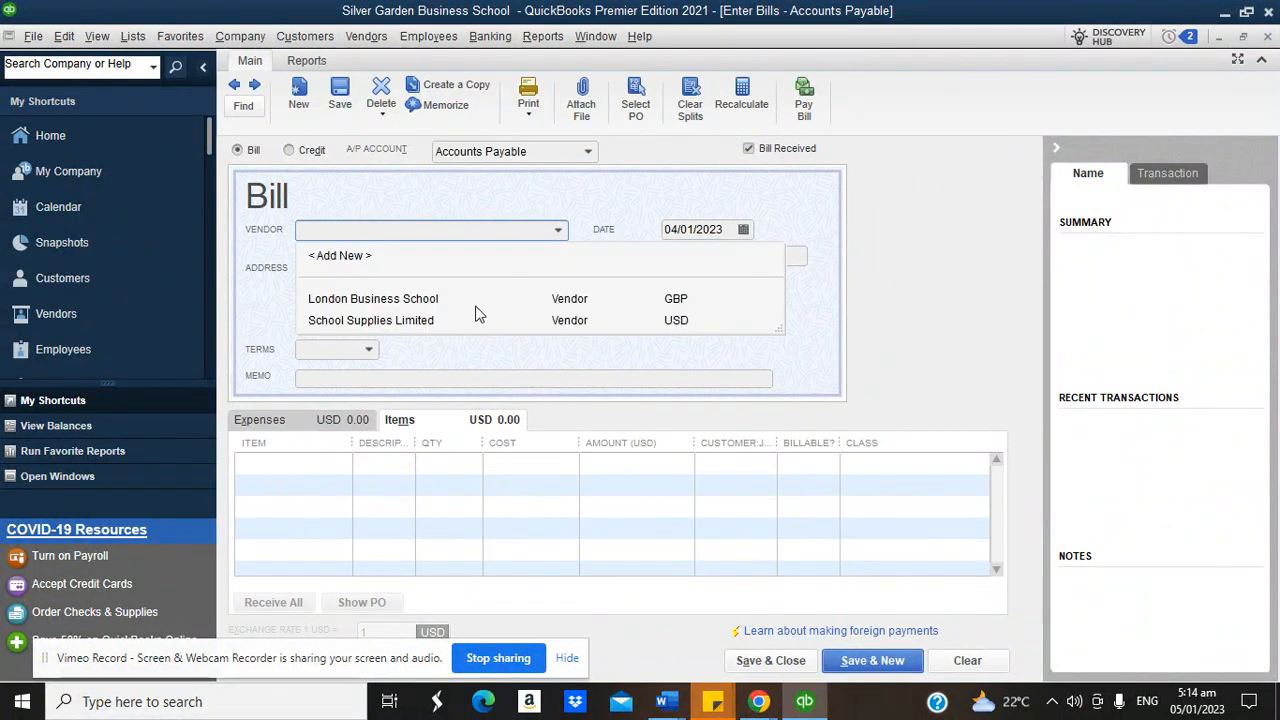
click(396, 304)
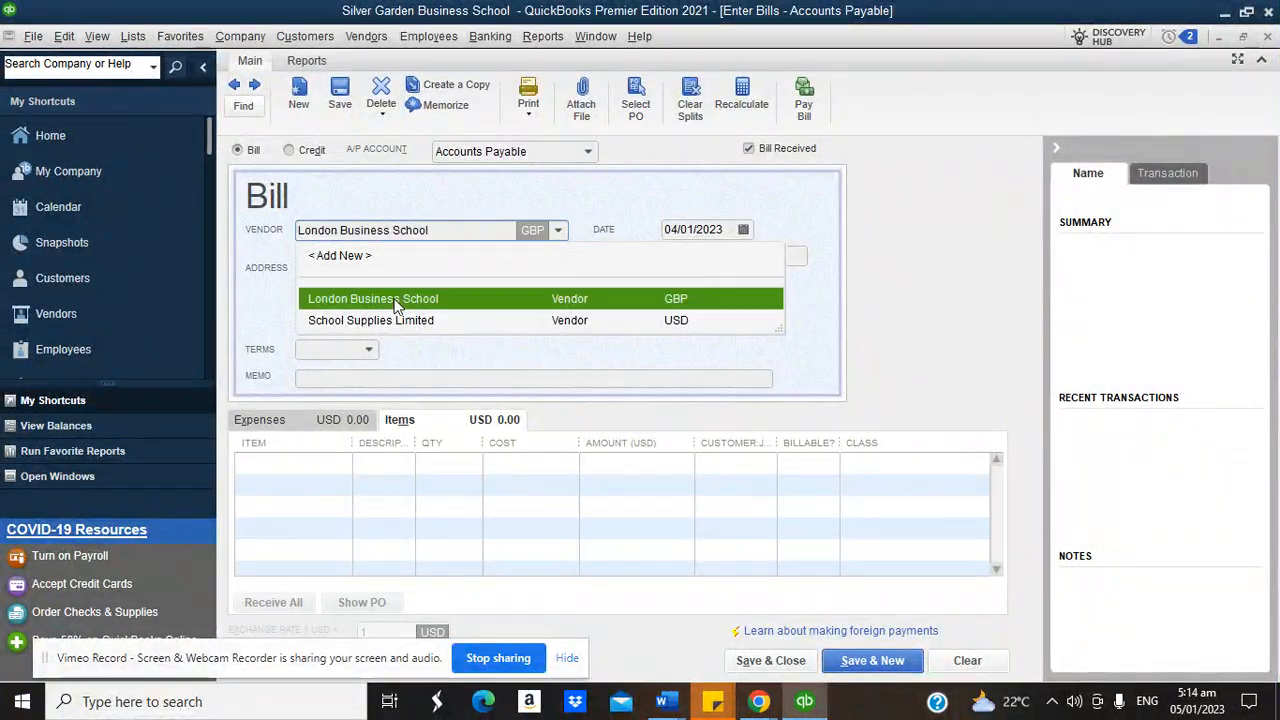
click(396, 302)
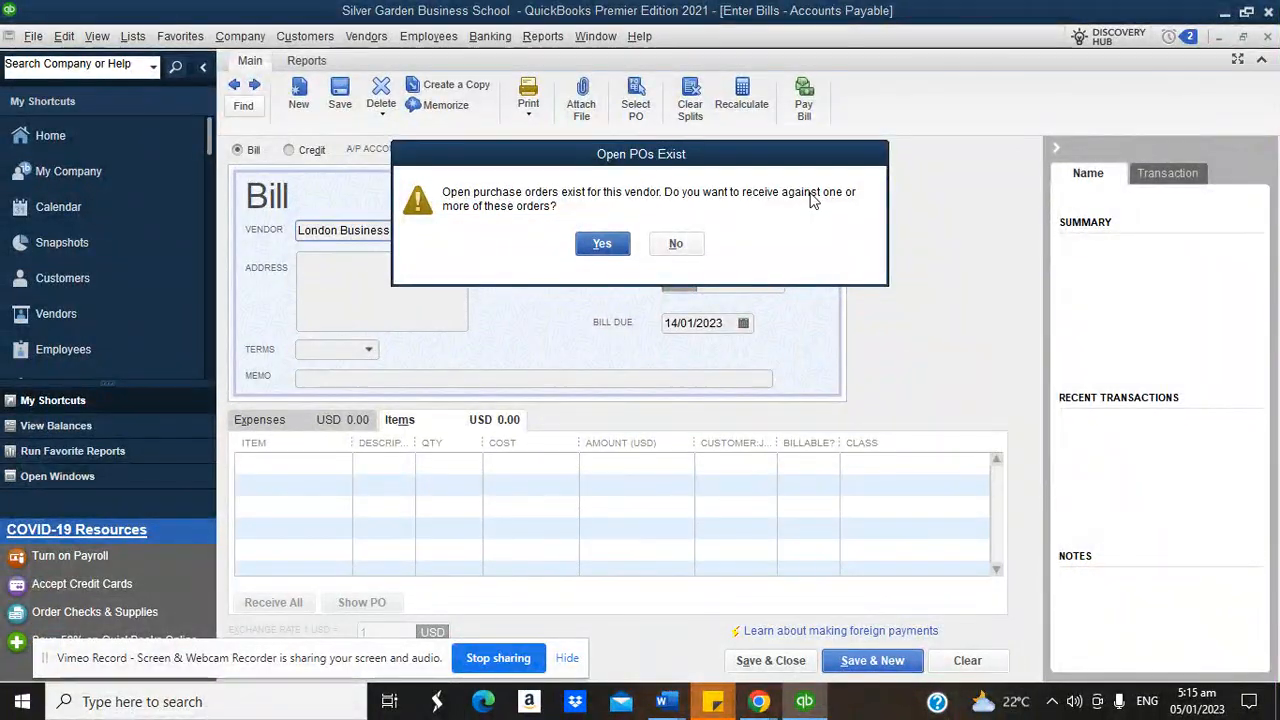
Step: Receive the bill's items against the vendor's open purchase order no. 1 dated 04/01/2023
click(604, 245)
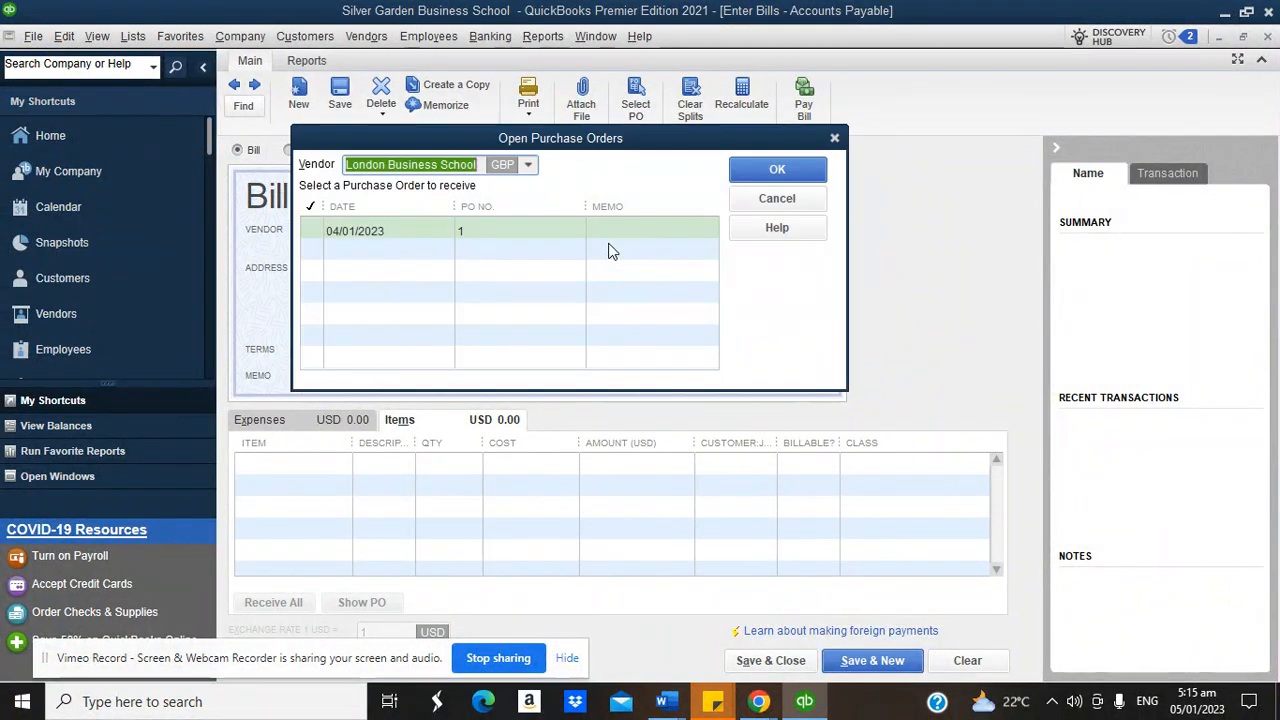
click(313, 226)
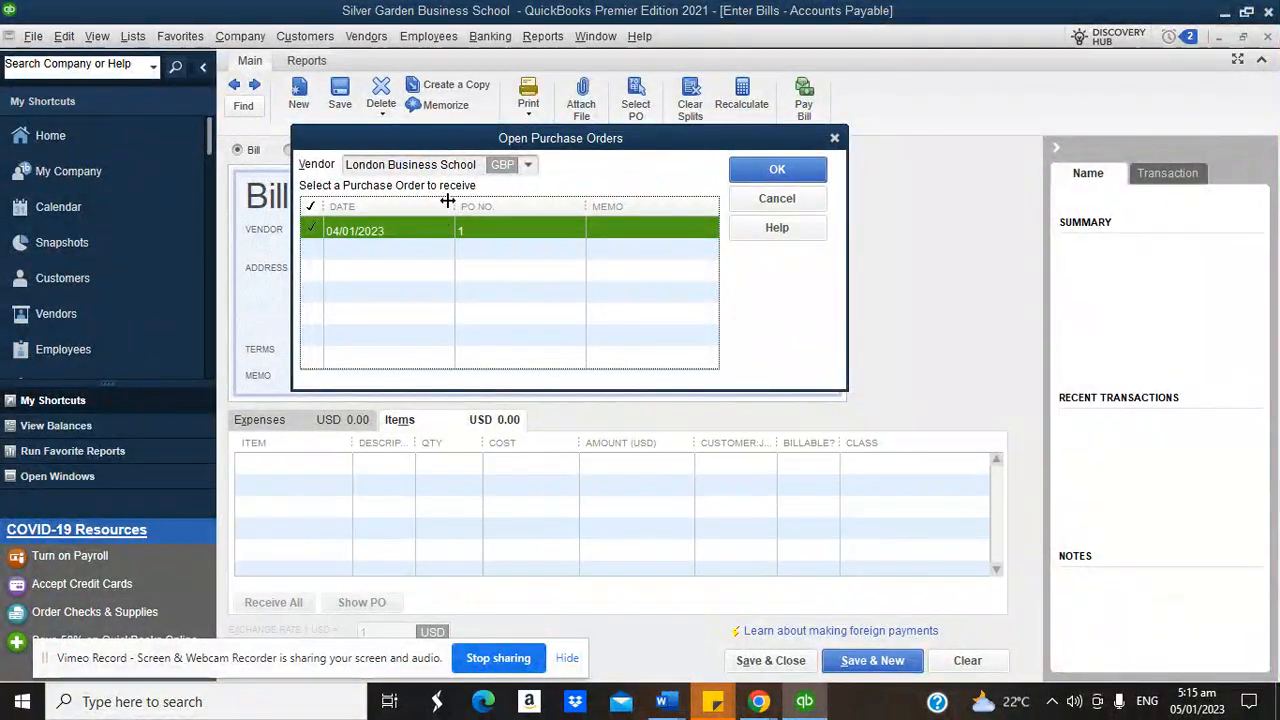
click(796, 168)
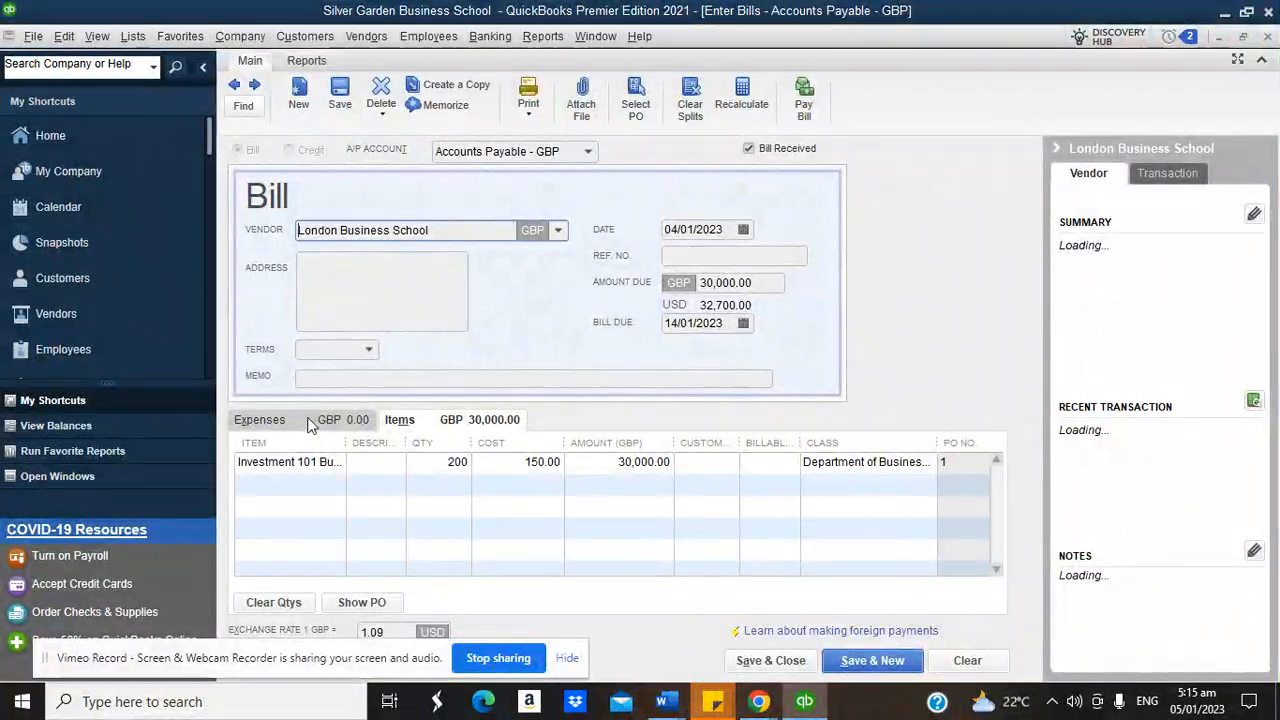
Step: Create a new Expense account named Delivery Charge for the first expense line of the bill
click(310, 420)
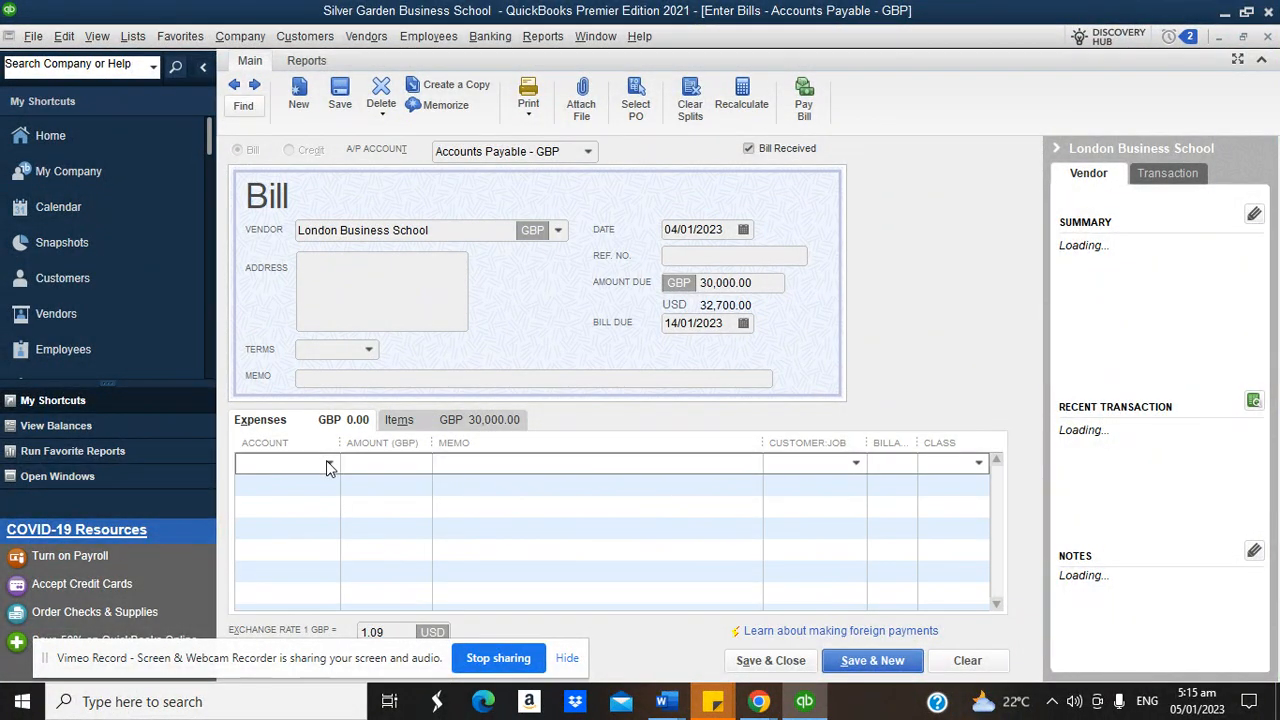
click(326, 461)
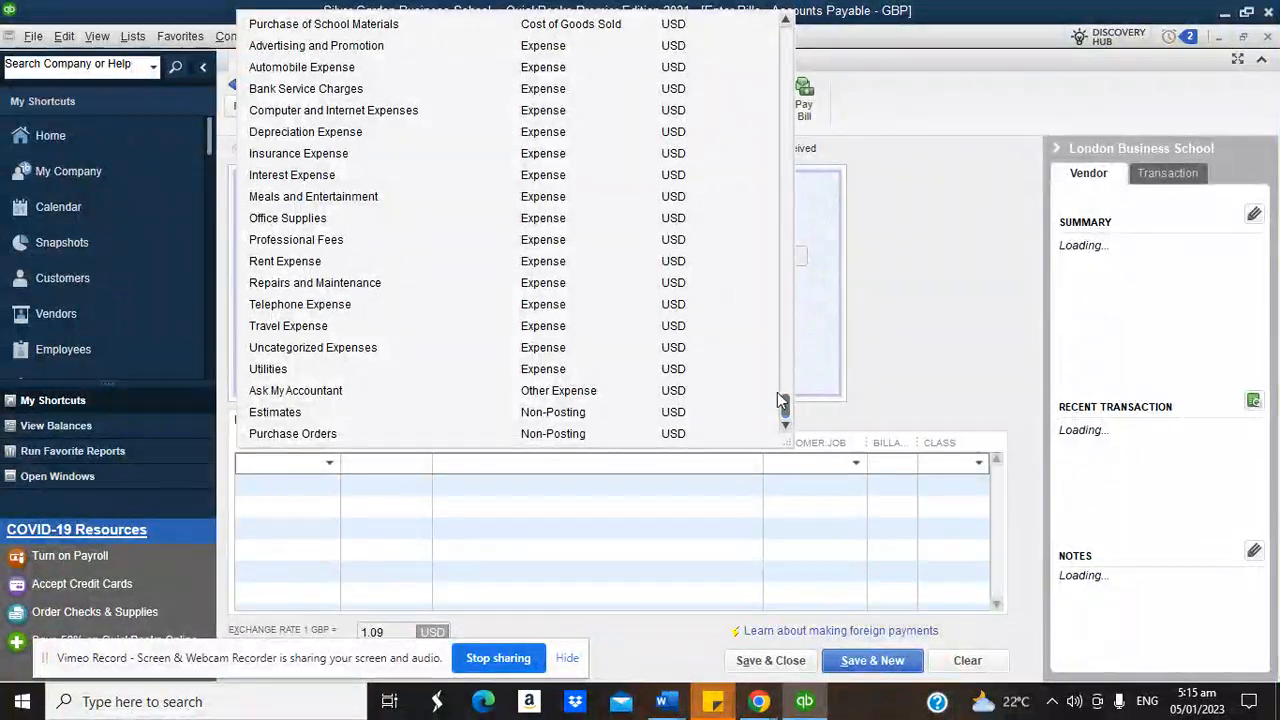
mouse_move(785, 404)
mouse_down()
mouse_move(785, 380)
mouse_move(778, 418)
mouse_up()
click(255, 470)
text(Deli)
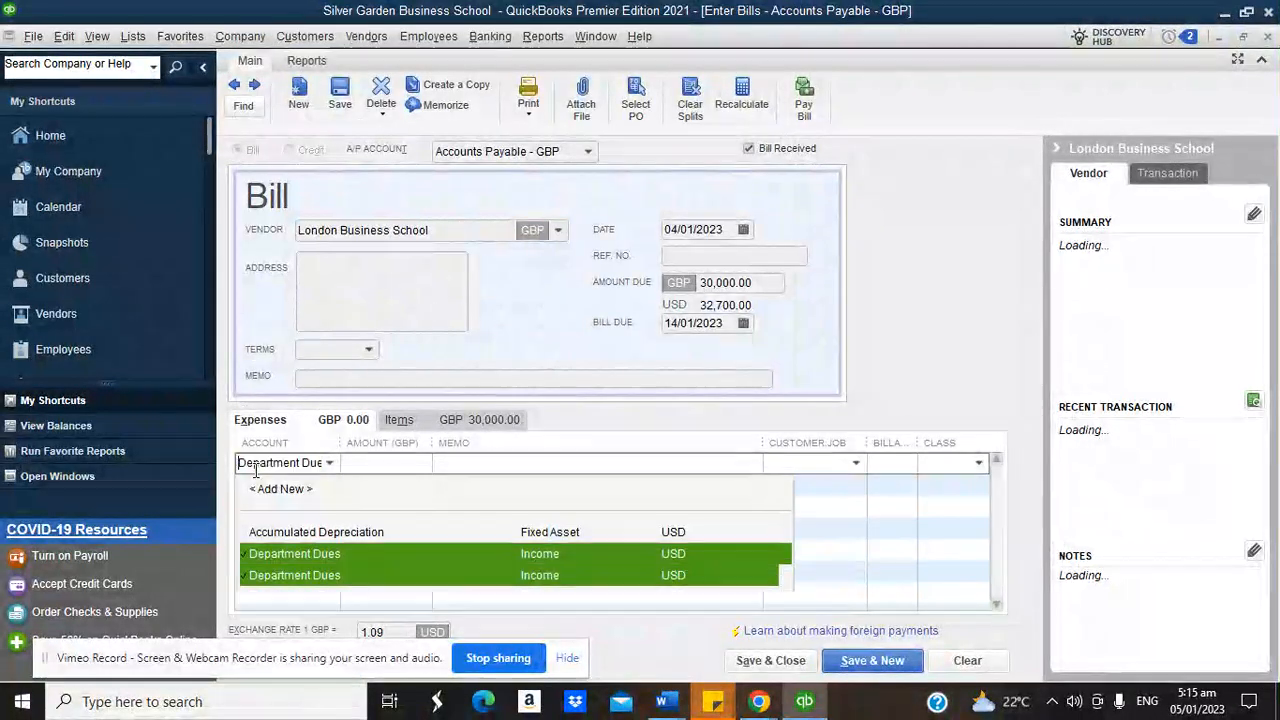
text(very Char)
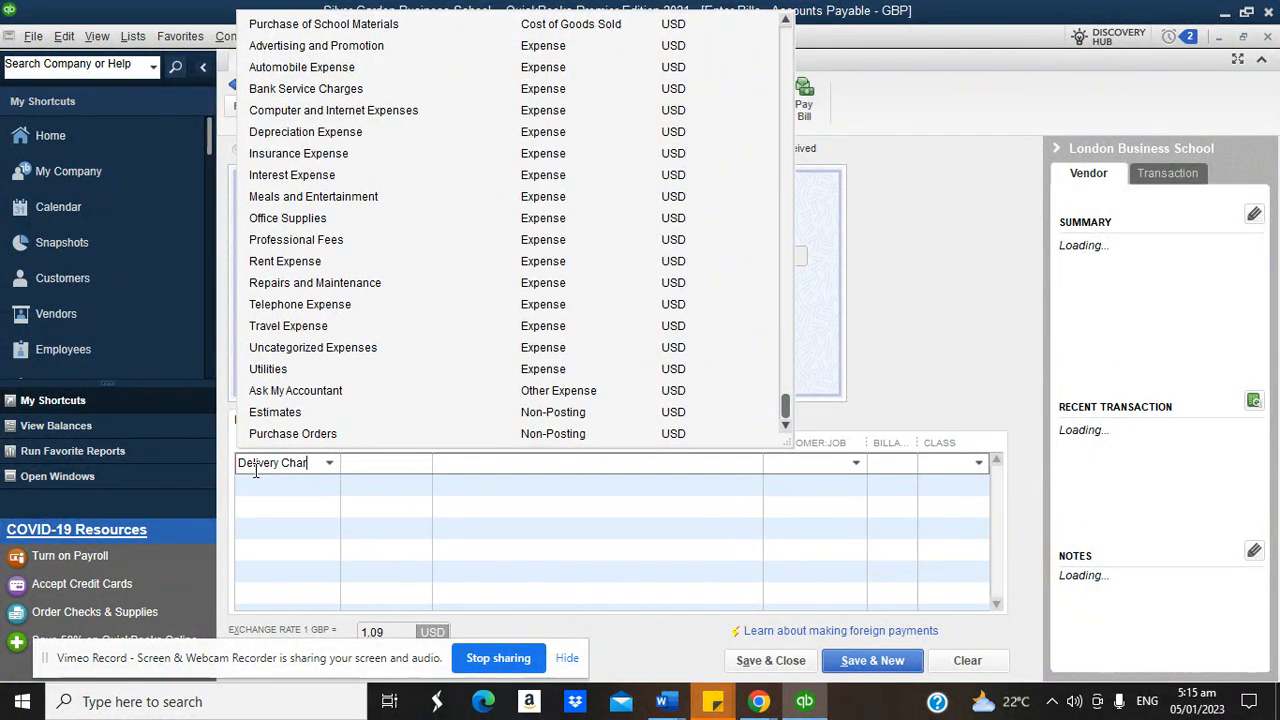
text(ge)
key(Tab)
click(578, 231)
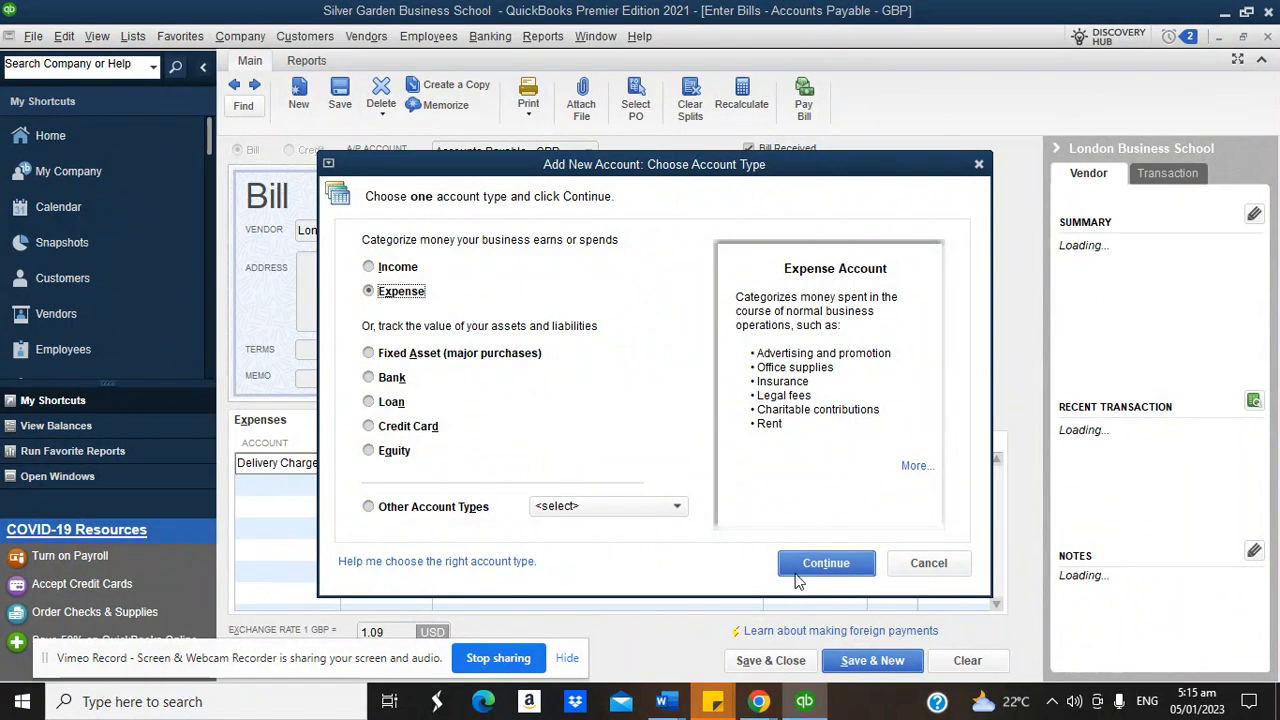
click(797, 573)
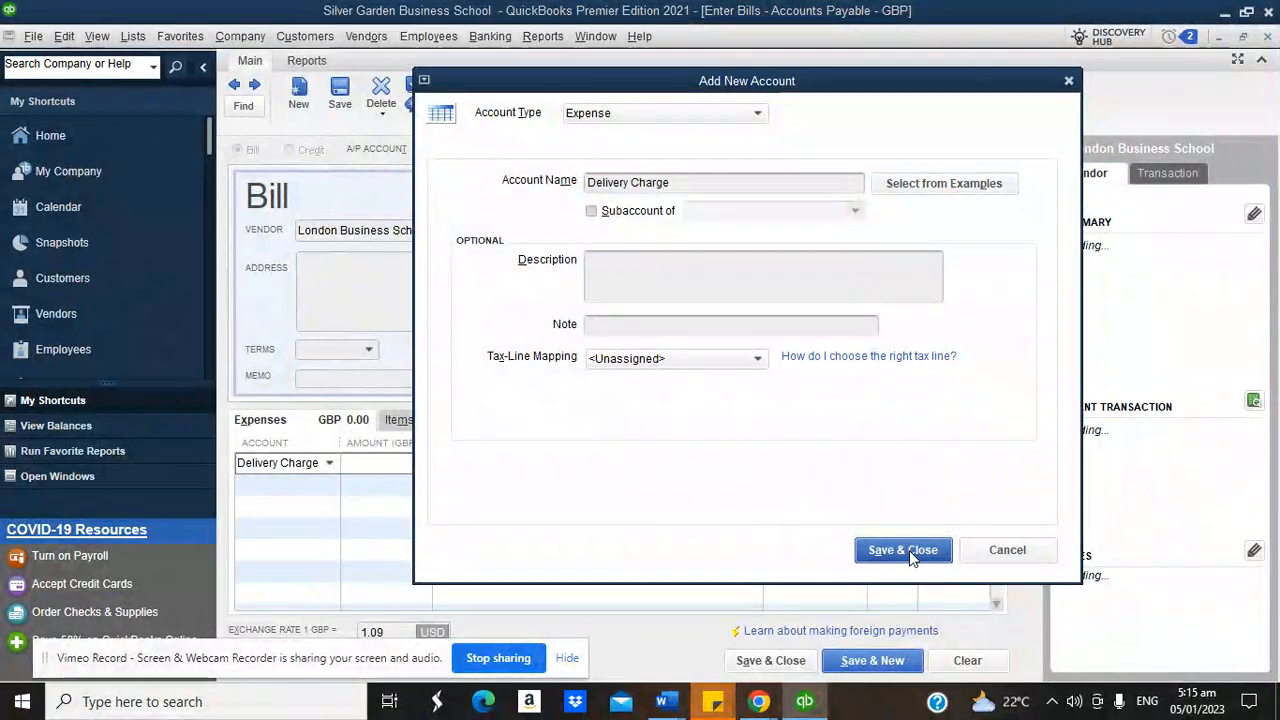
click(910, 557)
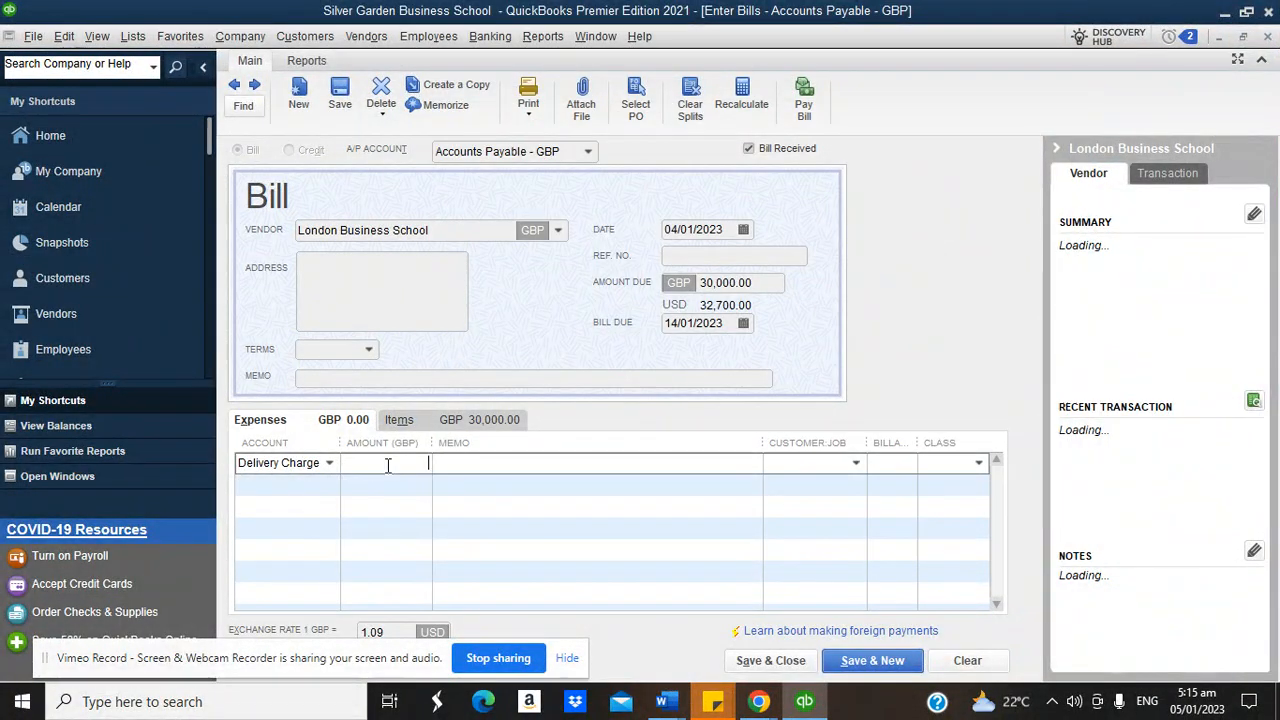
Step: Set the delivery charge to GBP 1,200.00, then save and close the bill without assigning a class to that line
text(120)
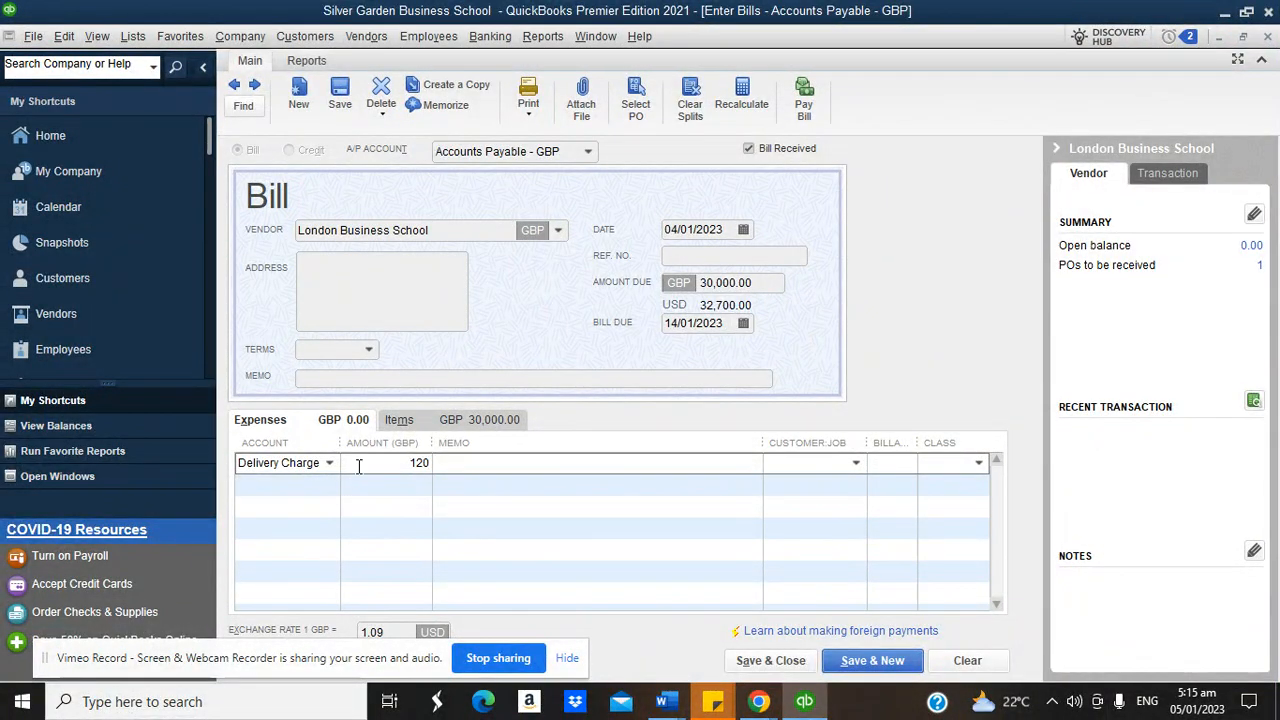
key(Tab)
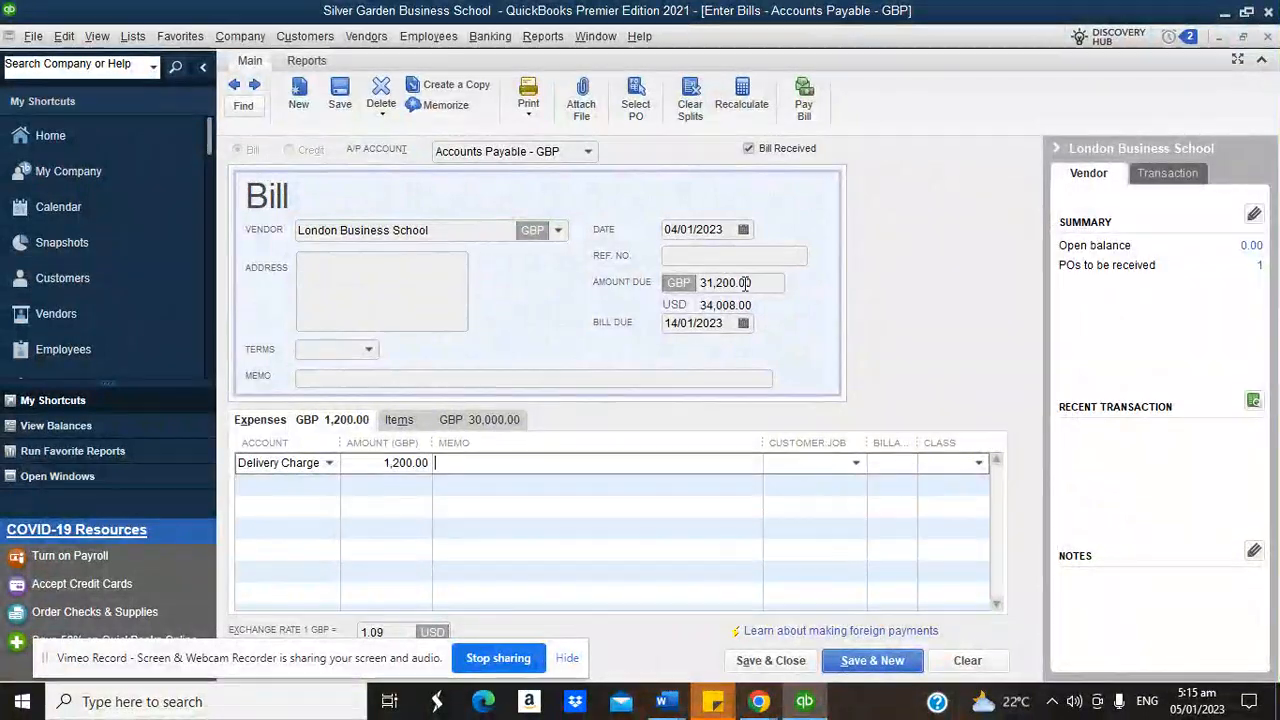
click(476, 425)
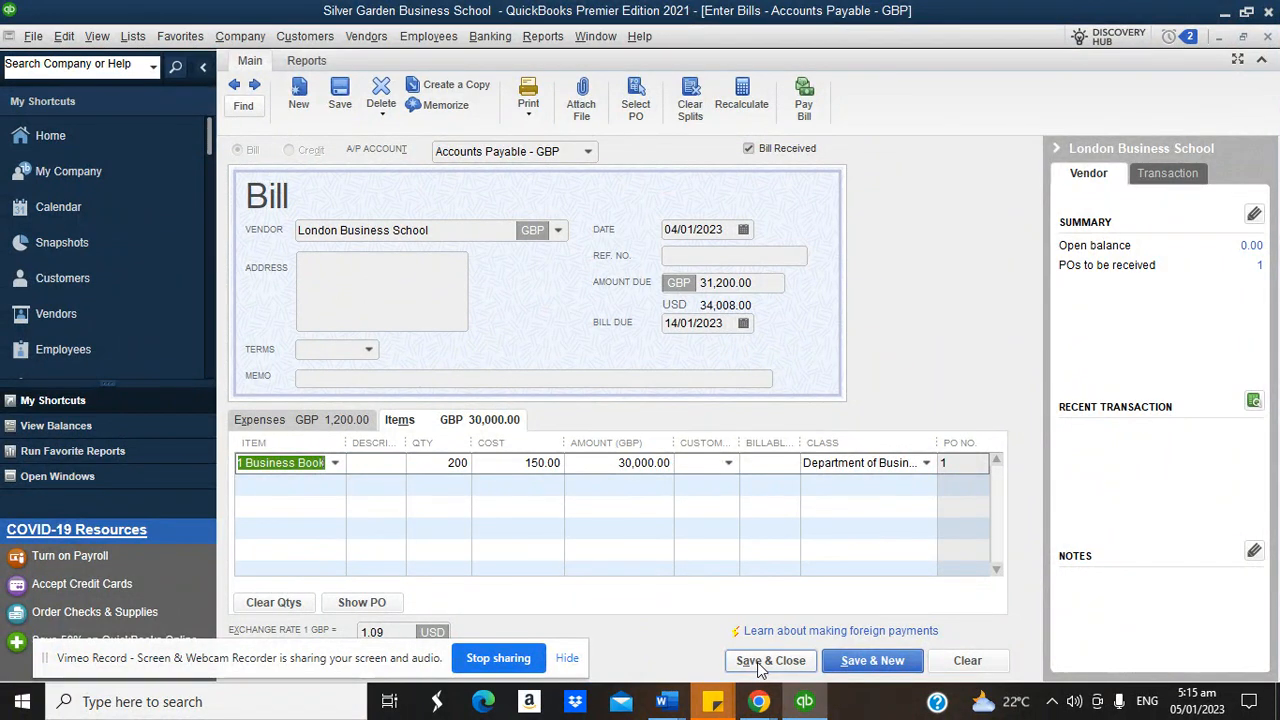
click(760, 662)
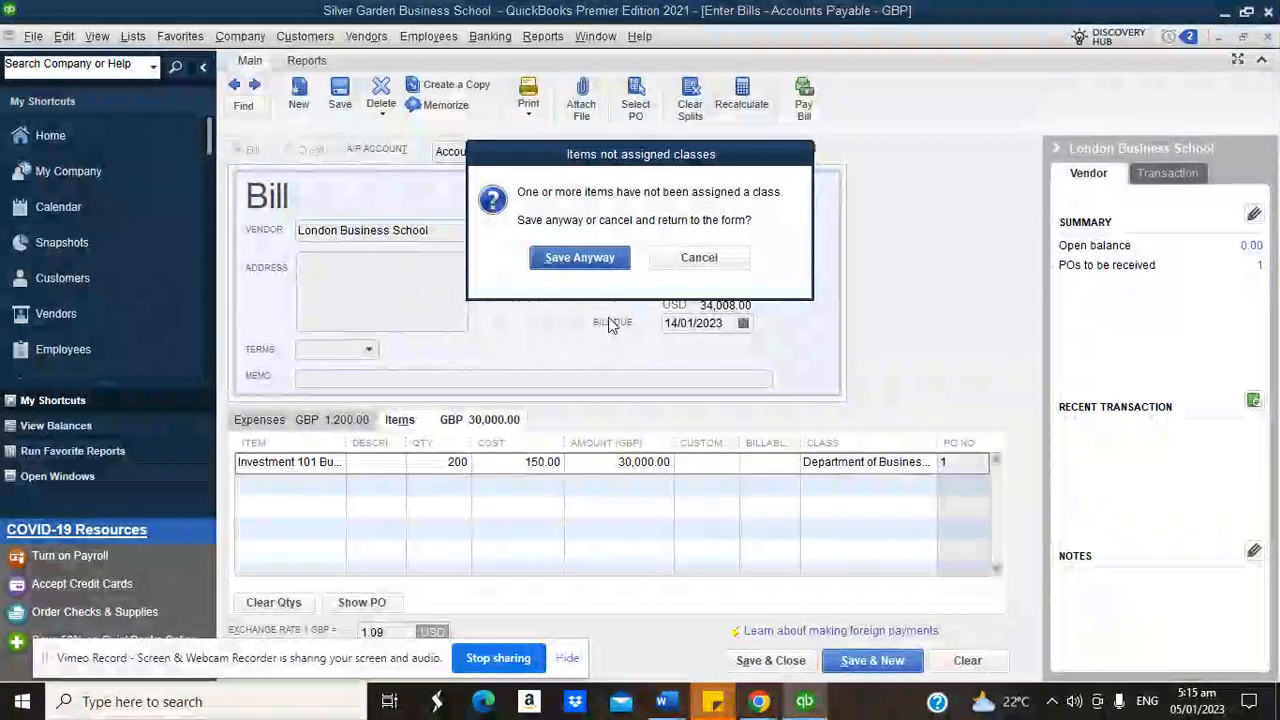
click(581, 257)
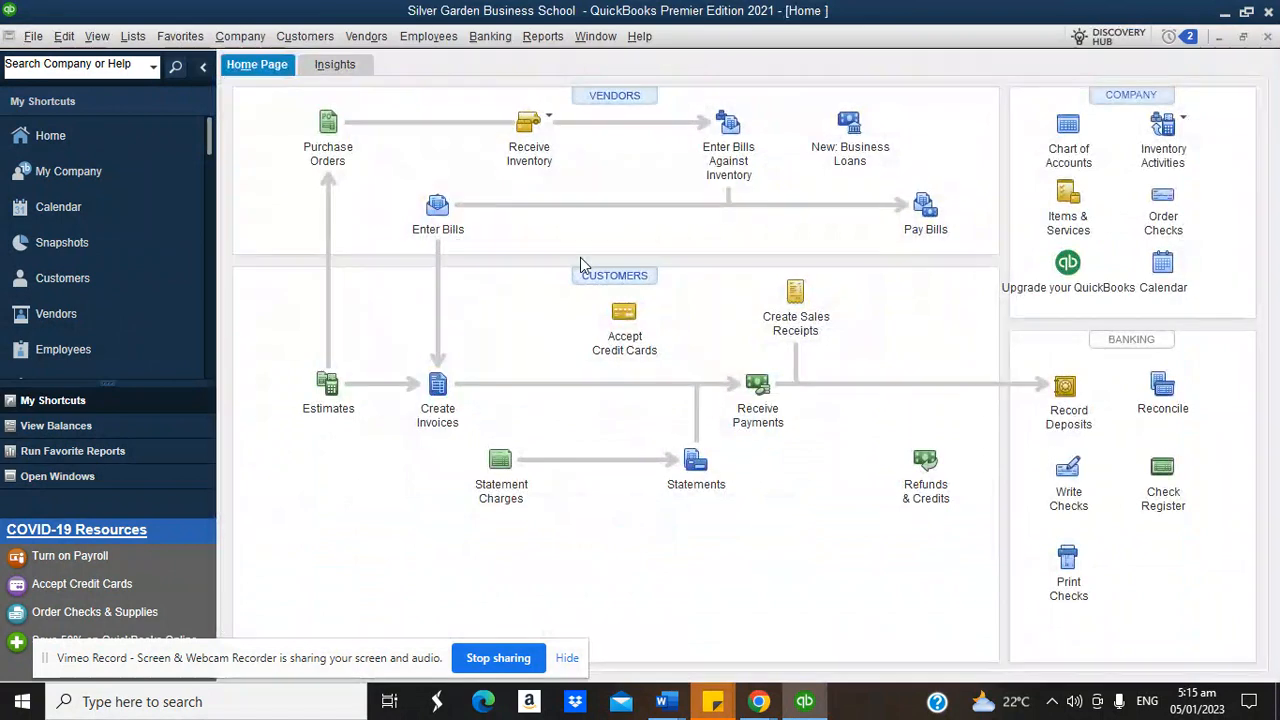
Step: Review the Vendor Balance Summary report for all vendors, then close it
click(551, 43)
mouse_move(620, 258)
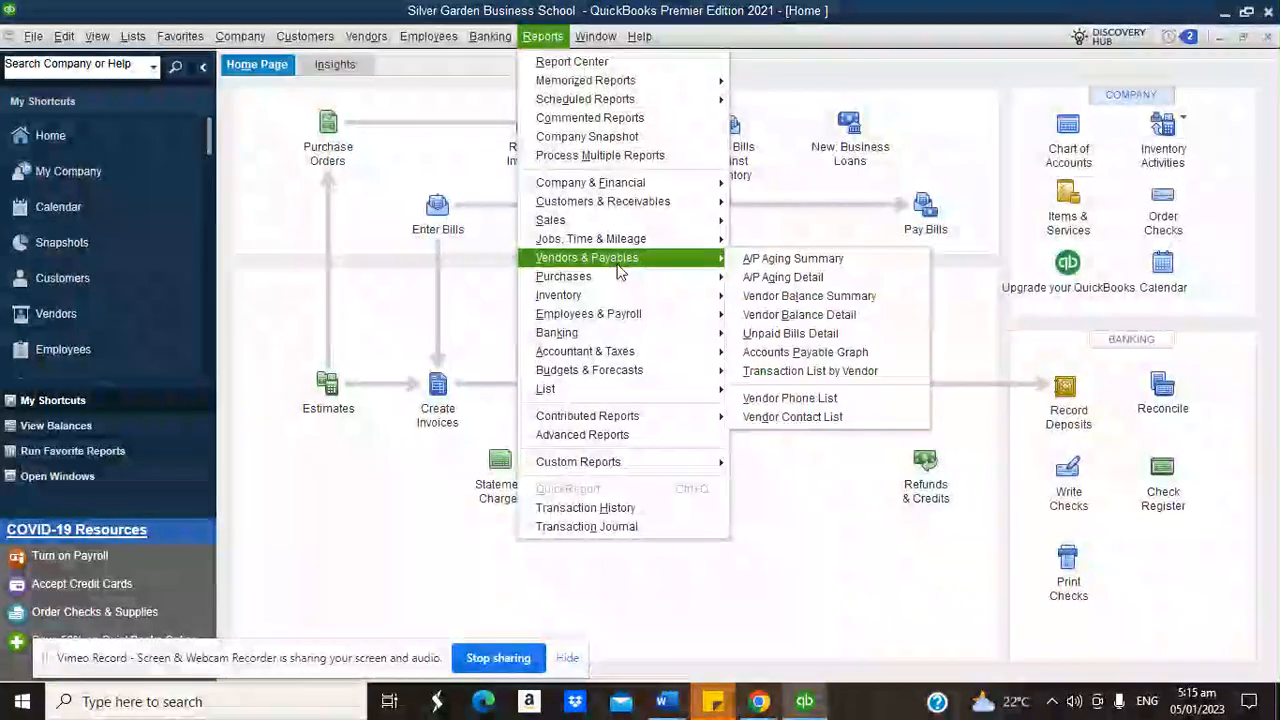
click(799, 296)
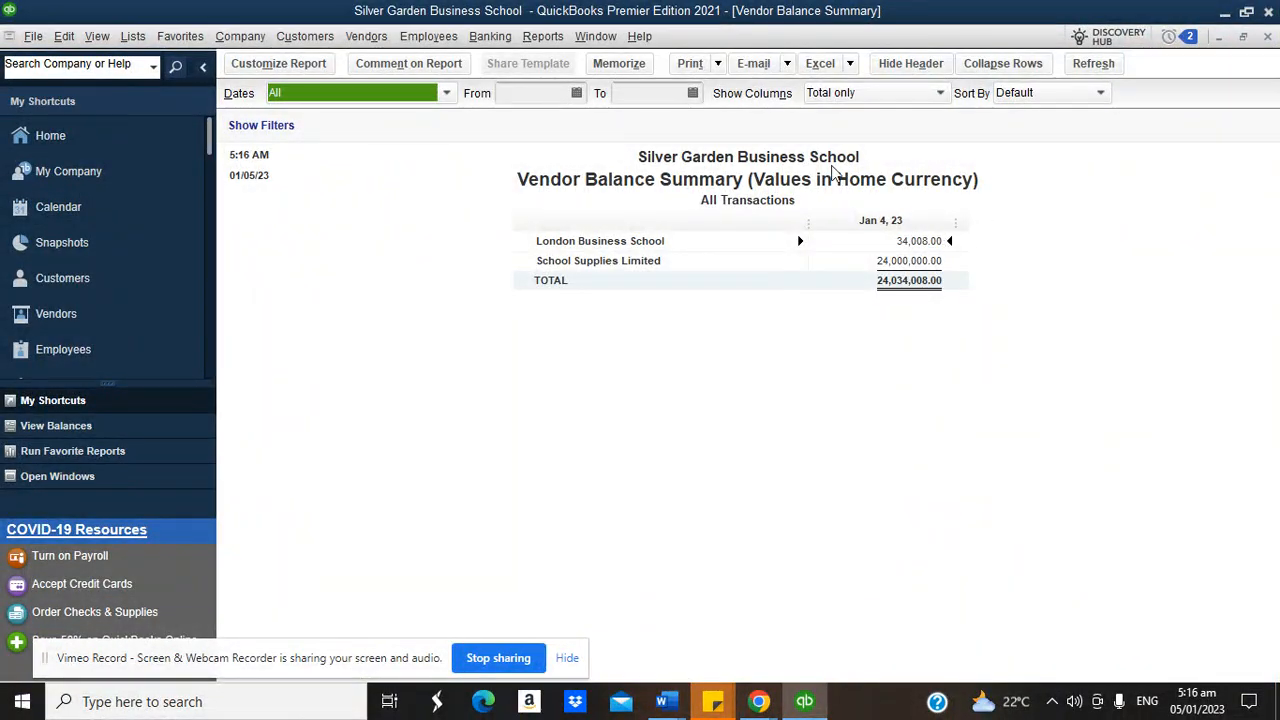
click(1267, 36)
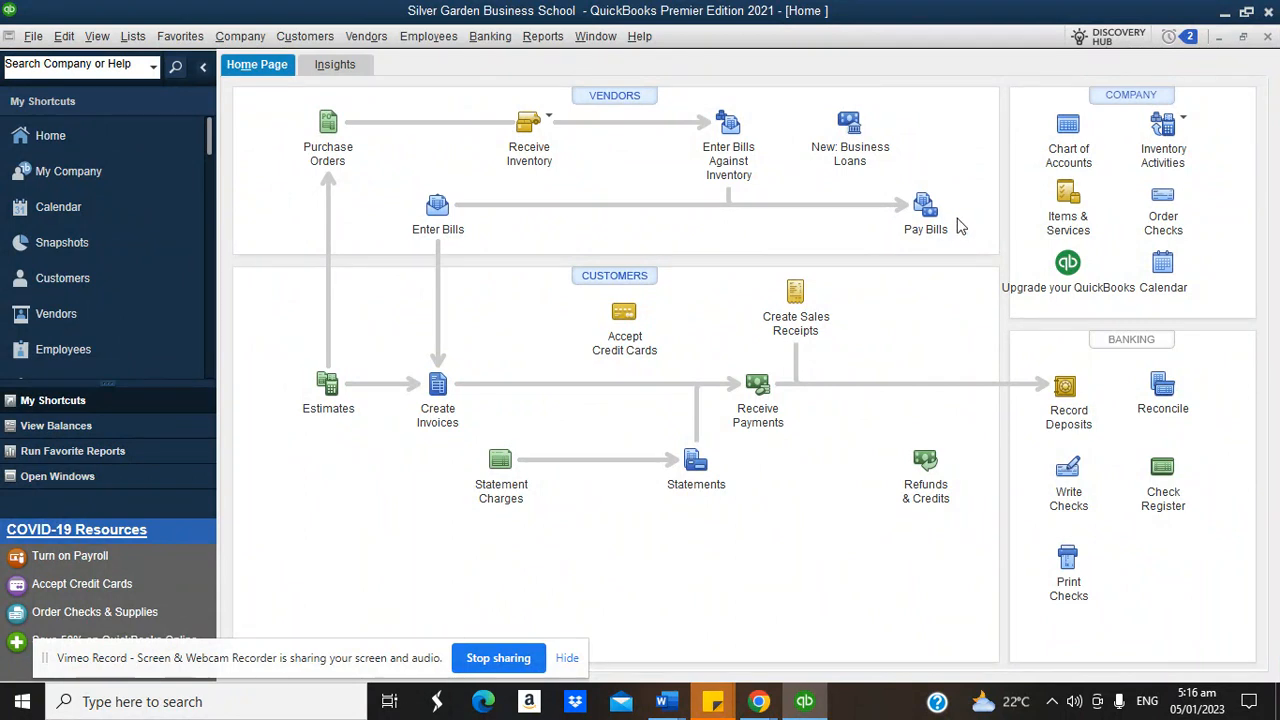
Step: Open bill payment and sort the listed bills by vendor
click(924, 210)
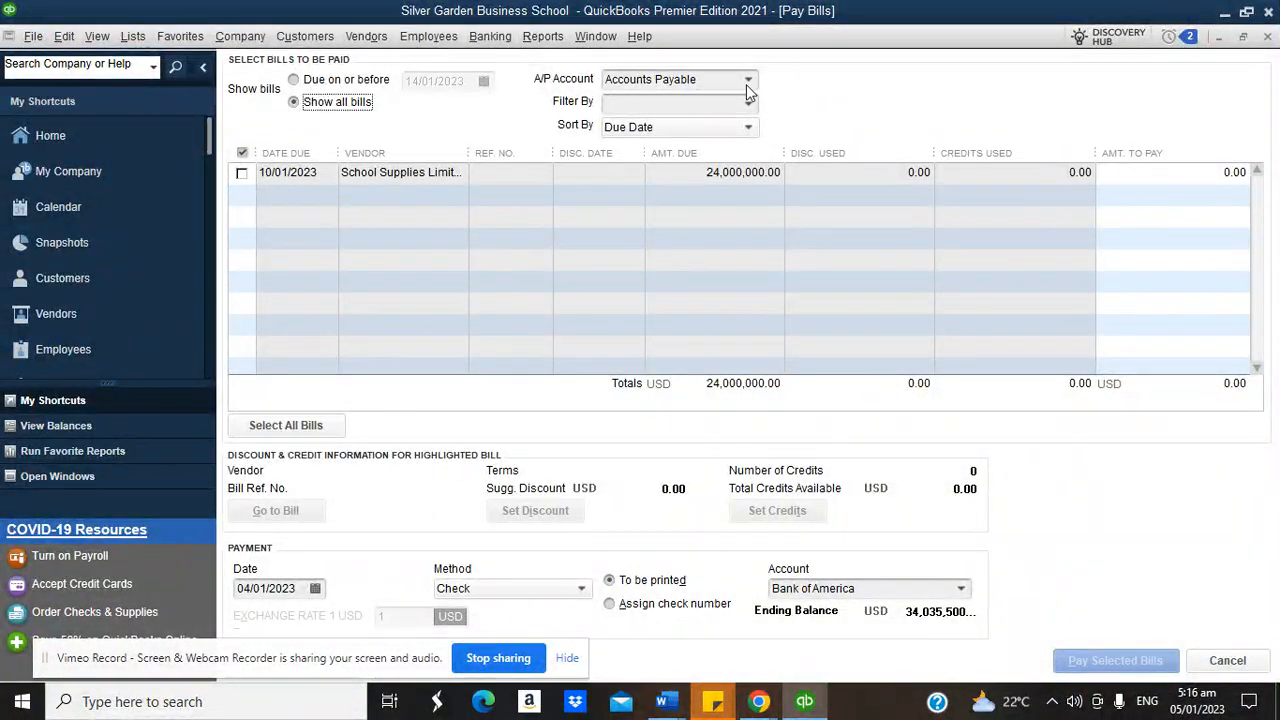
click(751, 127)
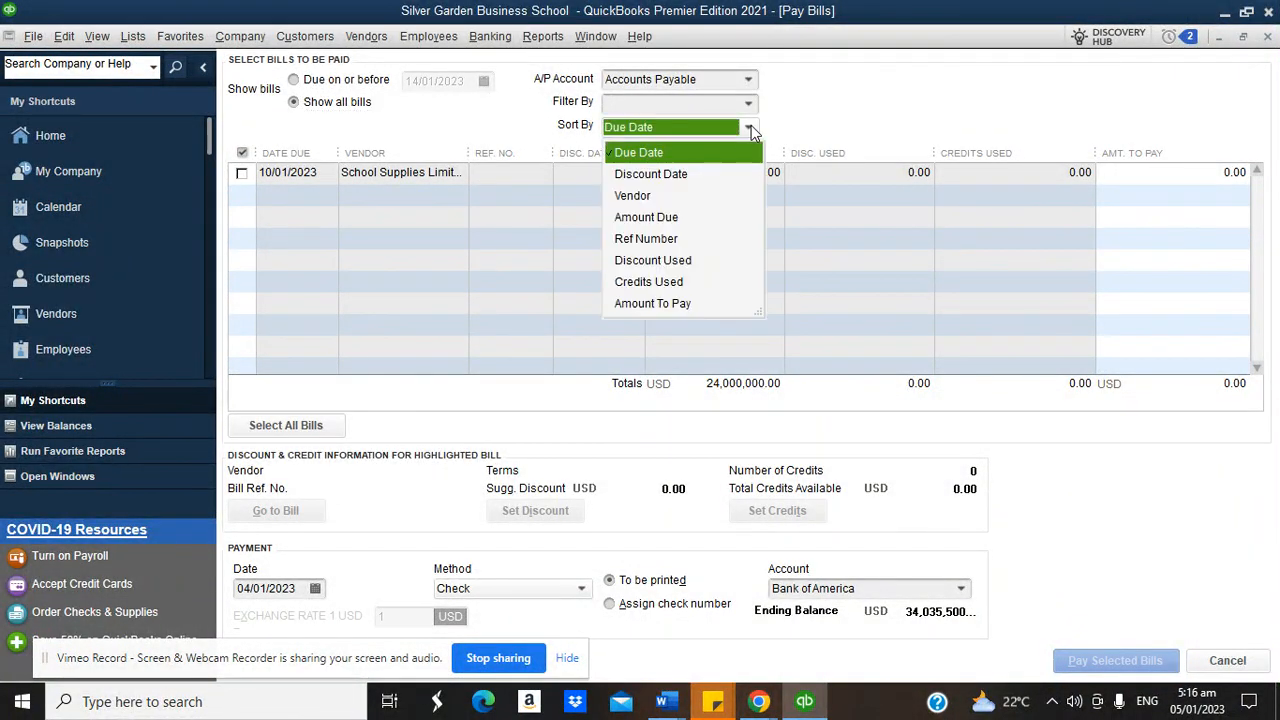
click(688, 192)
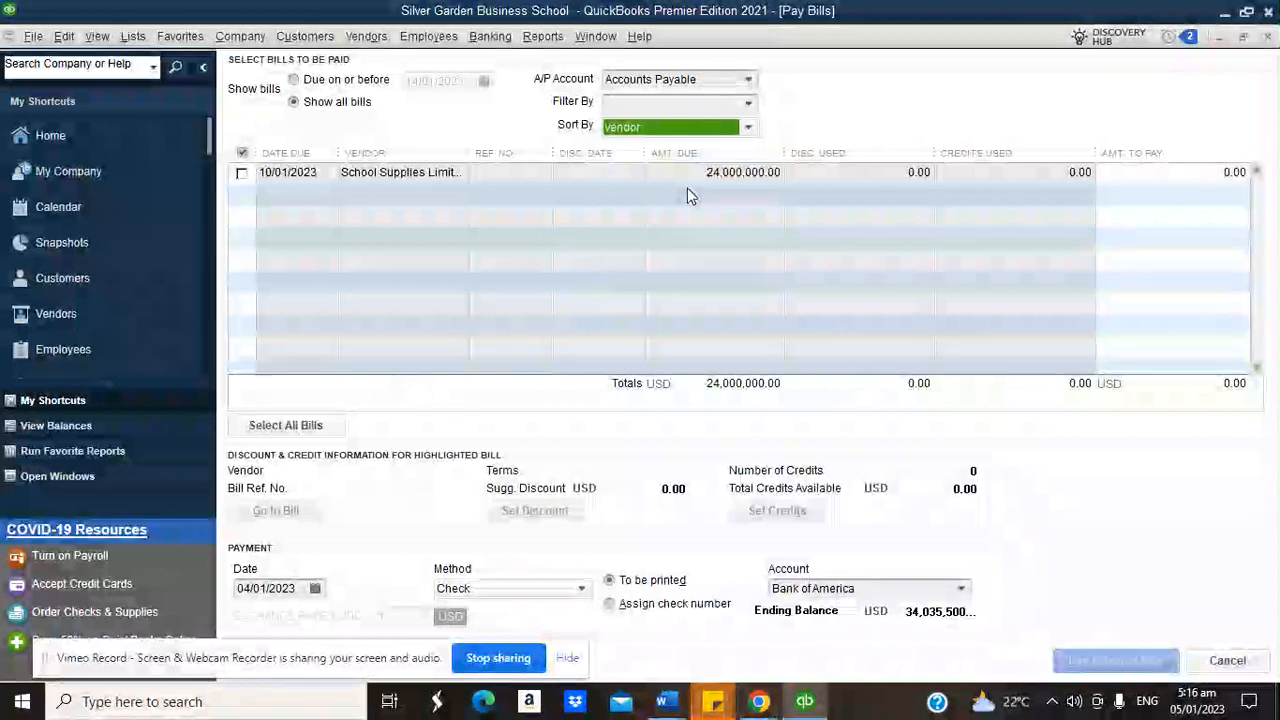
Step: Limit the bills to those due on or before 14/01/2023 and filter them by London Business School
click(293, 81)
click(484, 82)
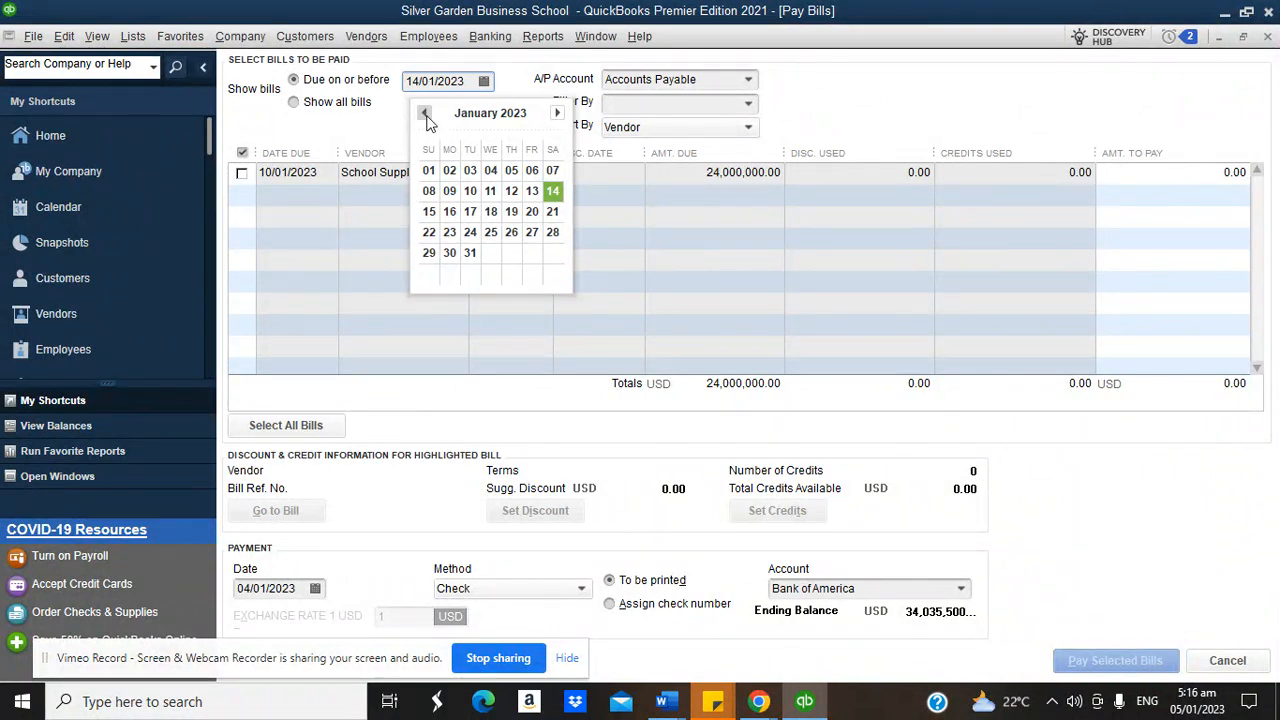
click(346, 134)
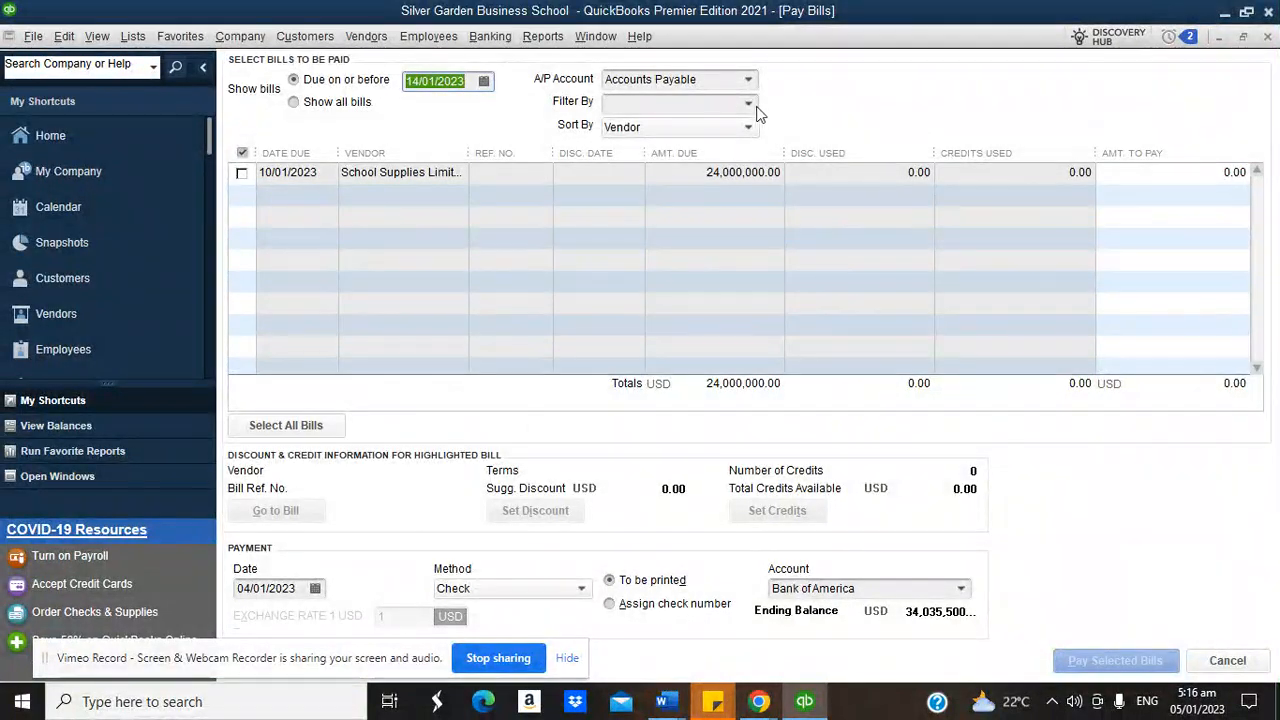
click(749, 104)
click(714, 171)
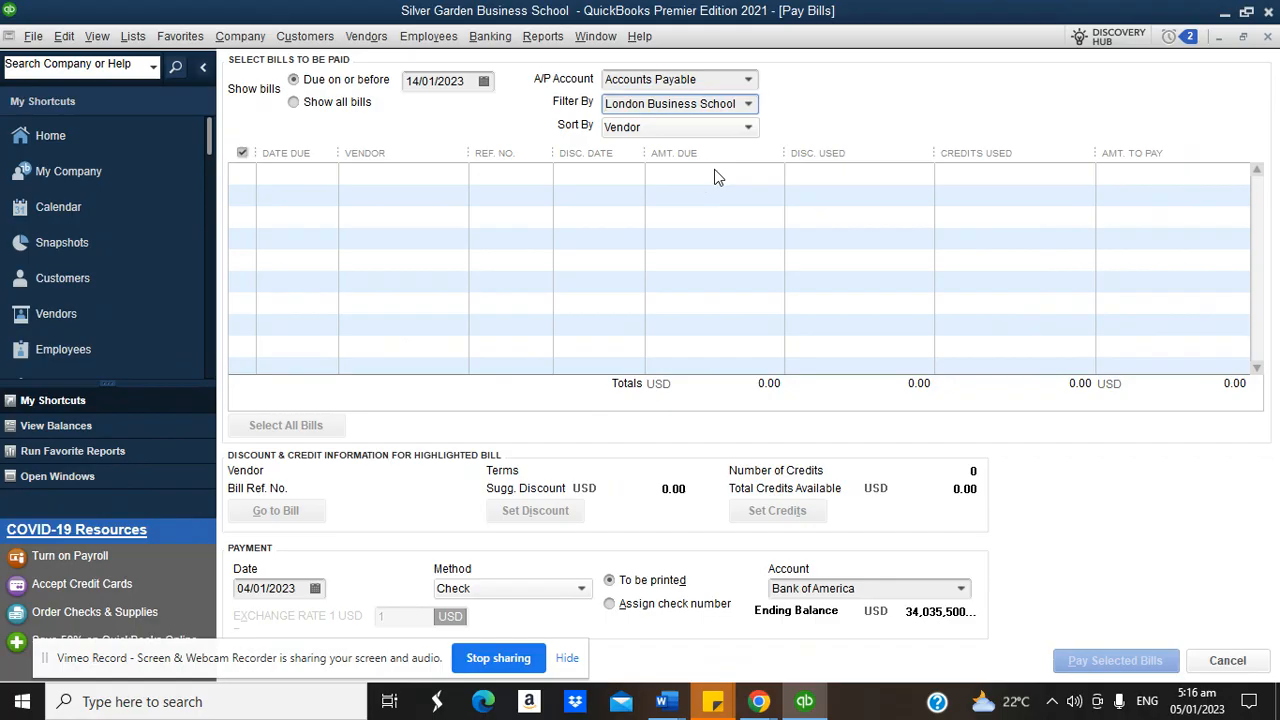
Step: Set the due-on-or-before date of the bills to 31/12/2022
click(484, 82)
click(426, 114)
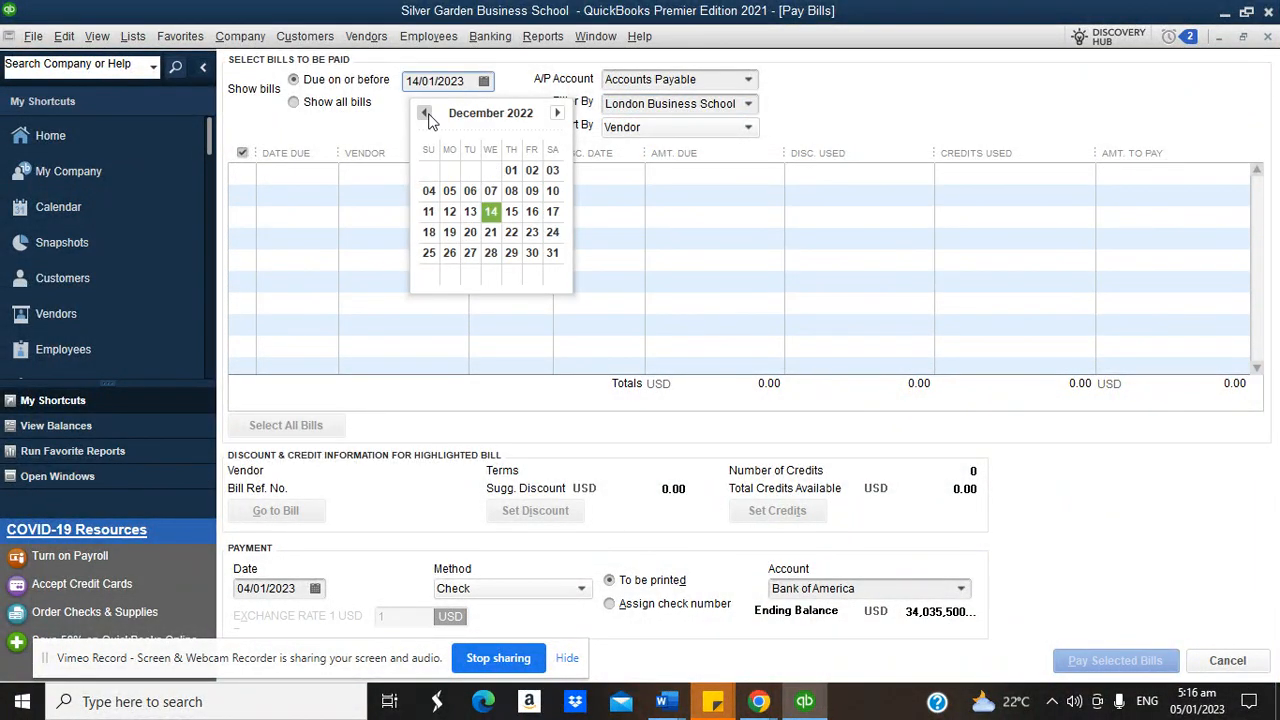
click(552, 252)
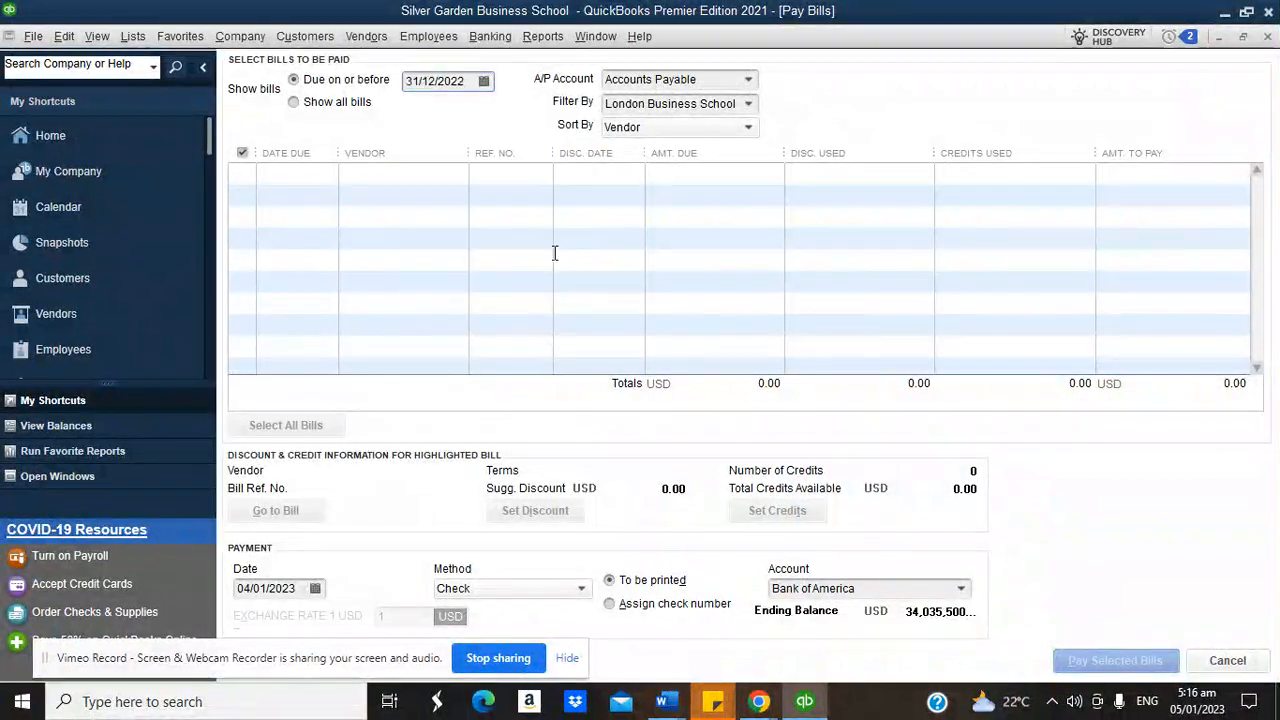
Step: Set the due-on-or-before date of the bills to 31/01/2023
click(484, 82)
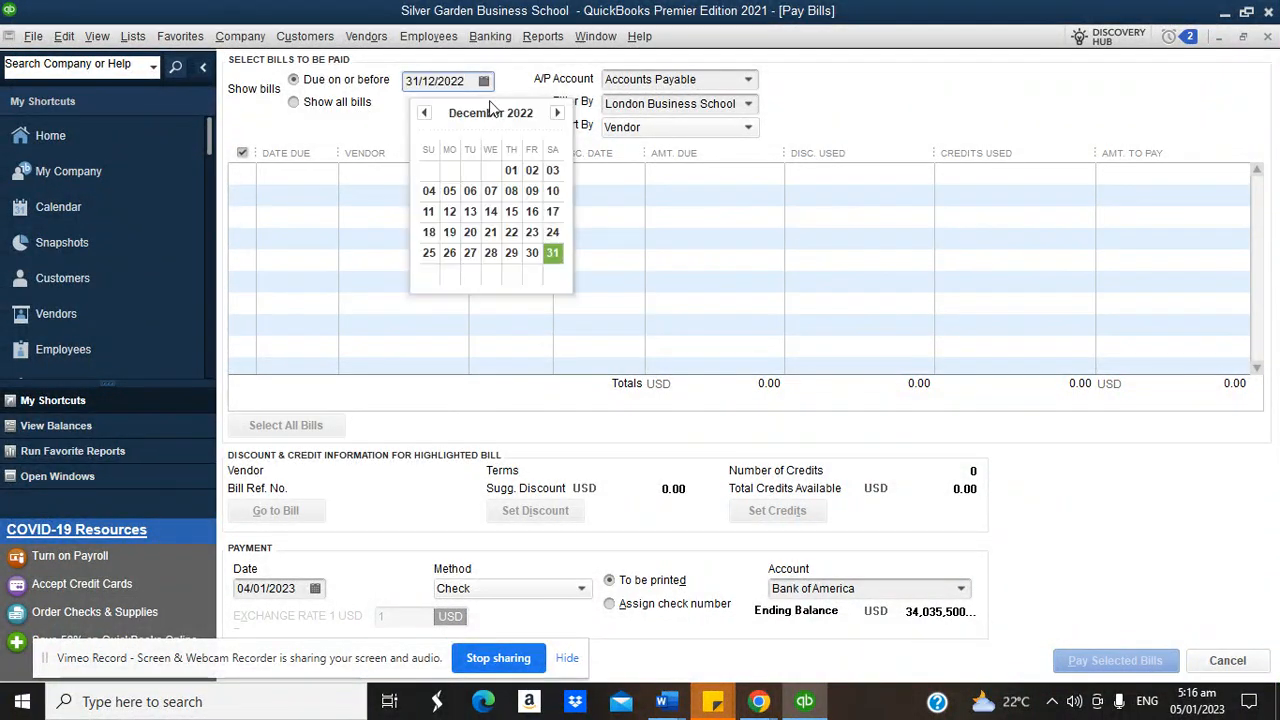
click(557, 114)
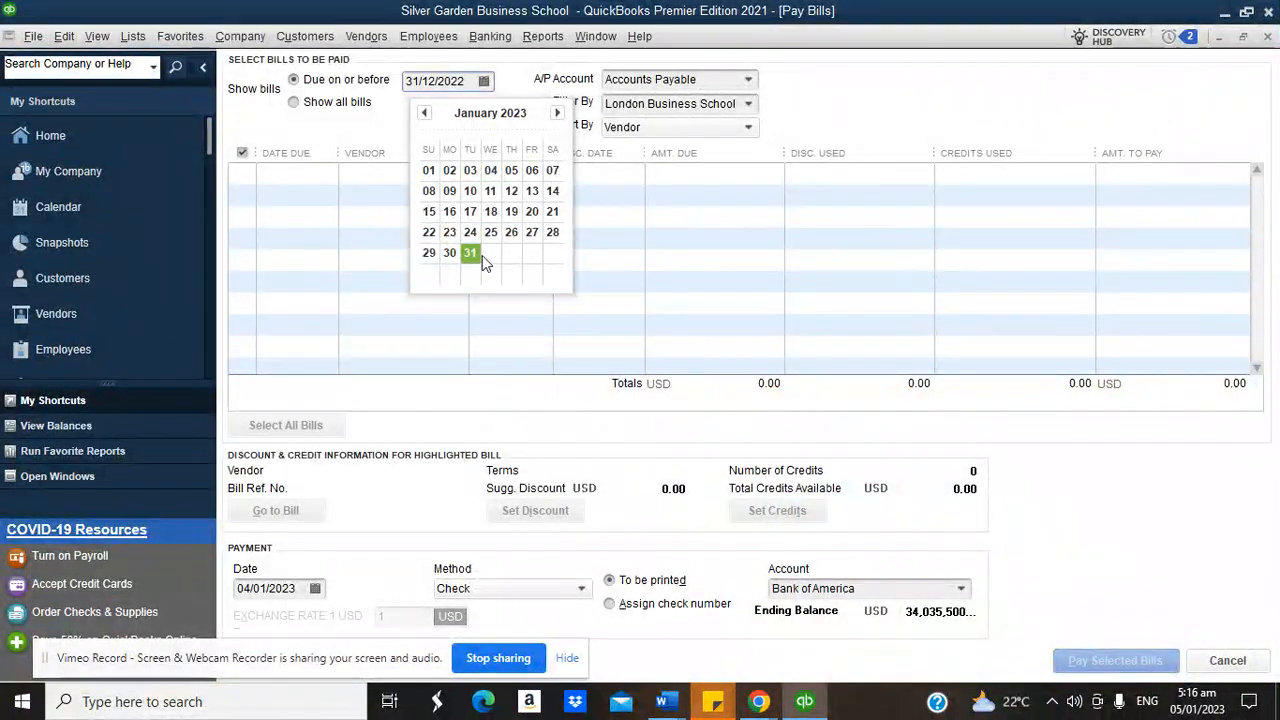
click(479, 258)
Step: Show the payable bills held in the Accounts Payable - GBP account
click(640, 130)
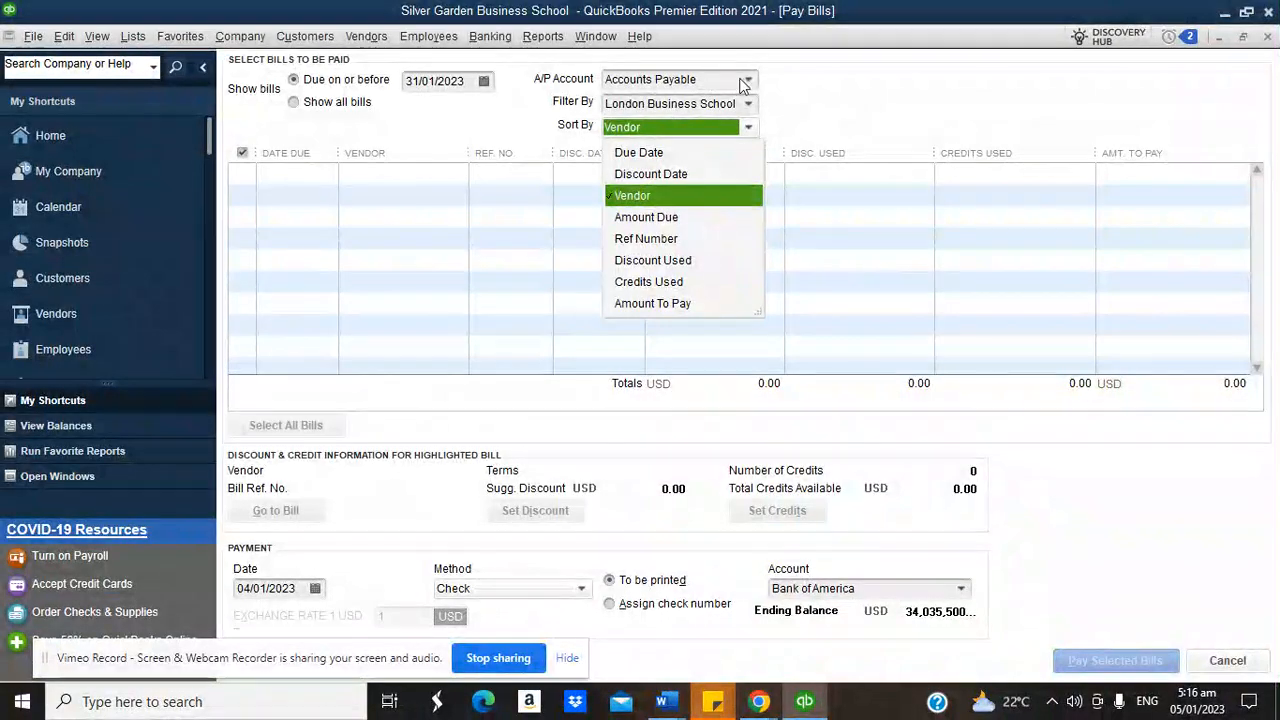
click(747, 79)
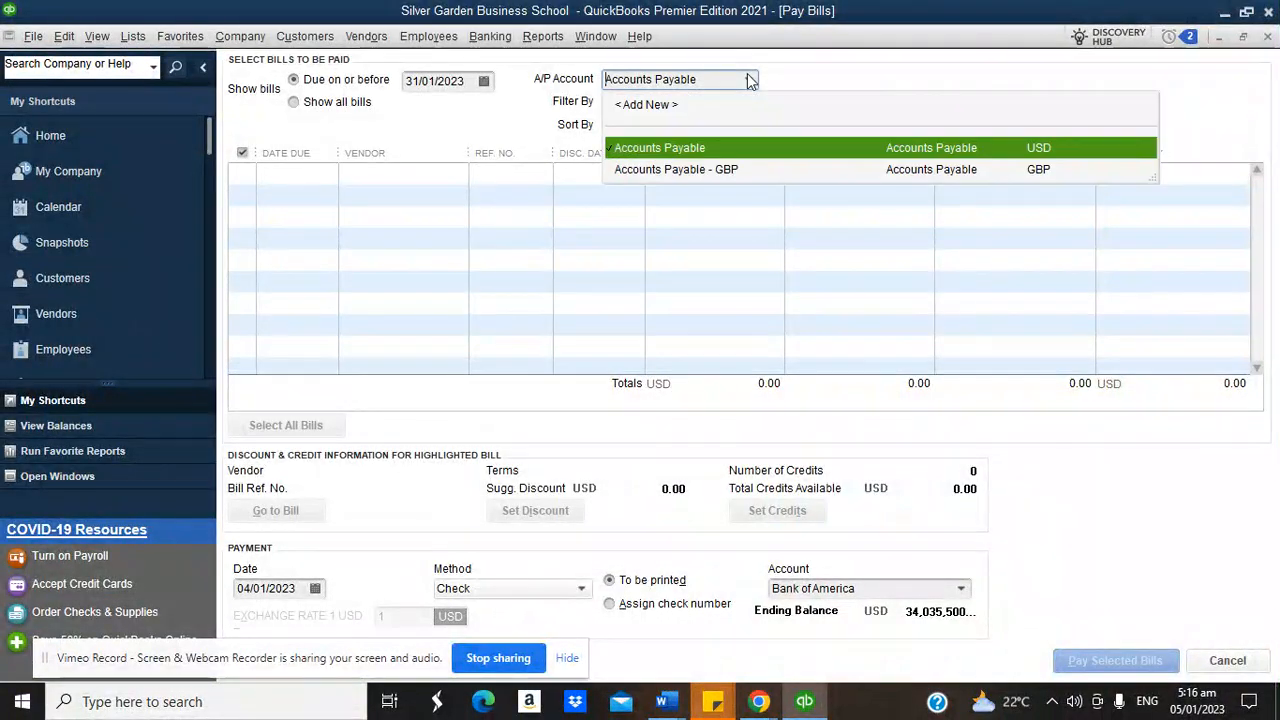
click(730, 170)
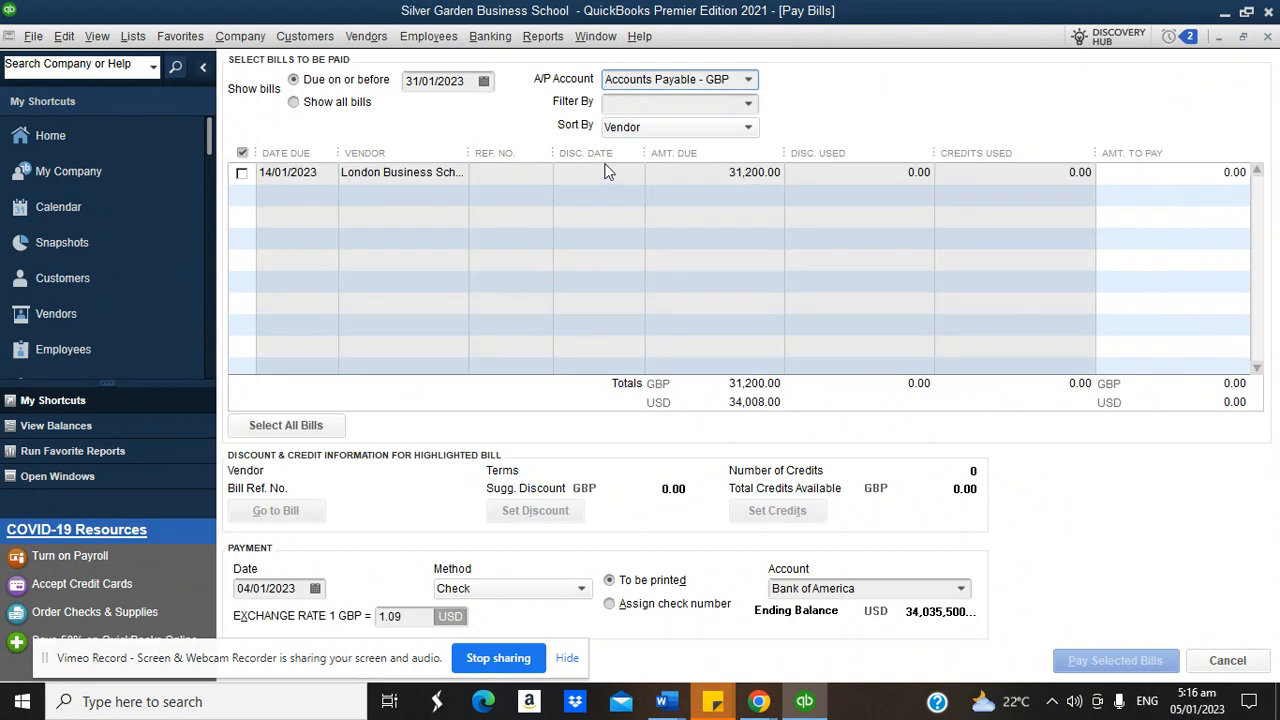
Step: View the bills in the USD Accounts Payable account for comparison and return to Accounts Payable - GBP
click(747, 80)
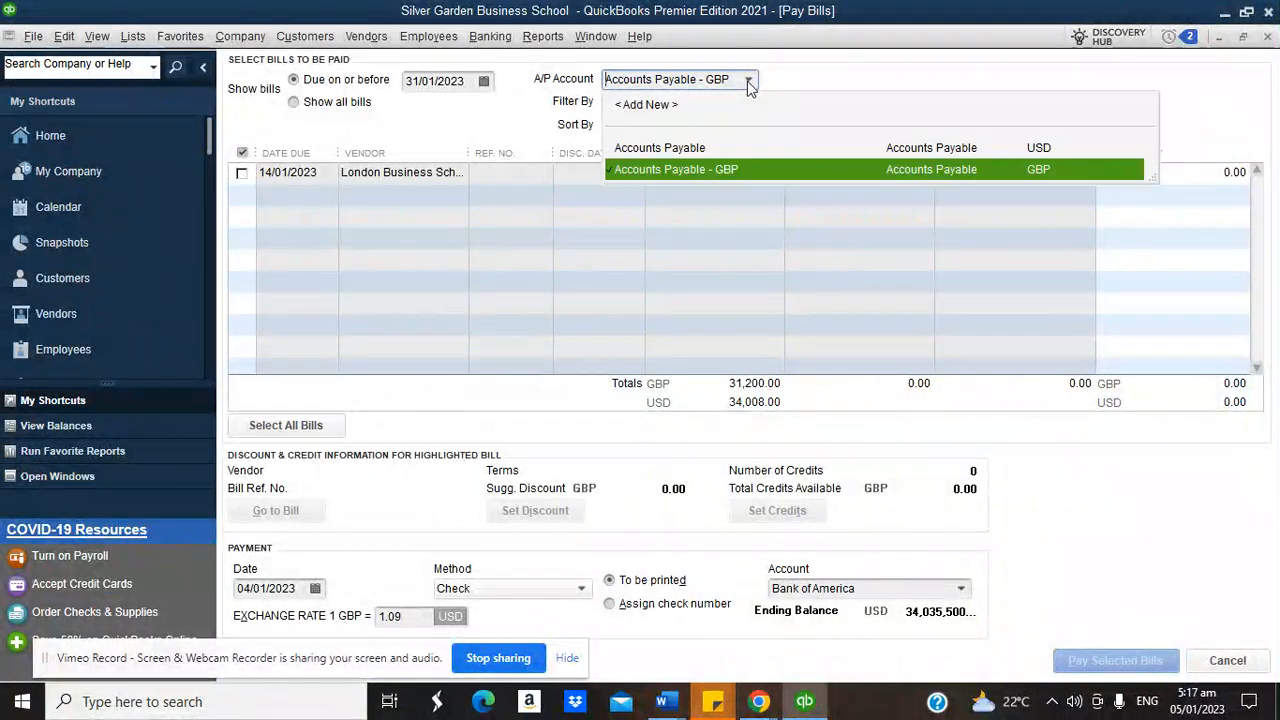
click(700, 147)
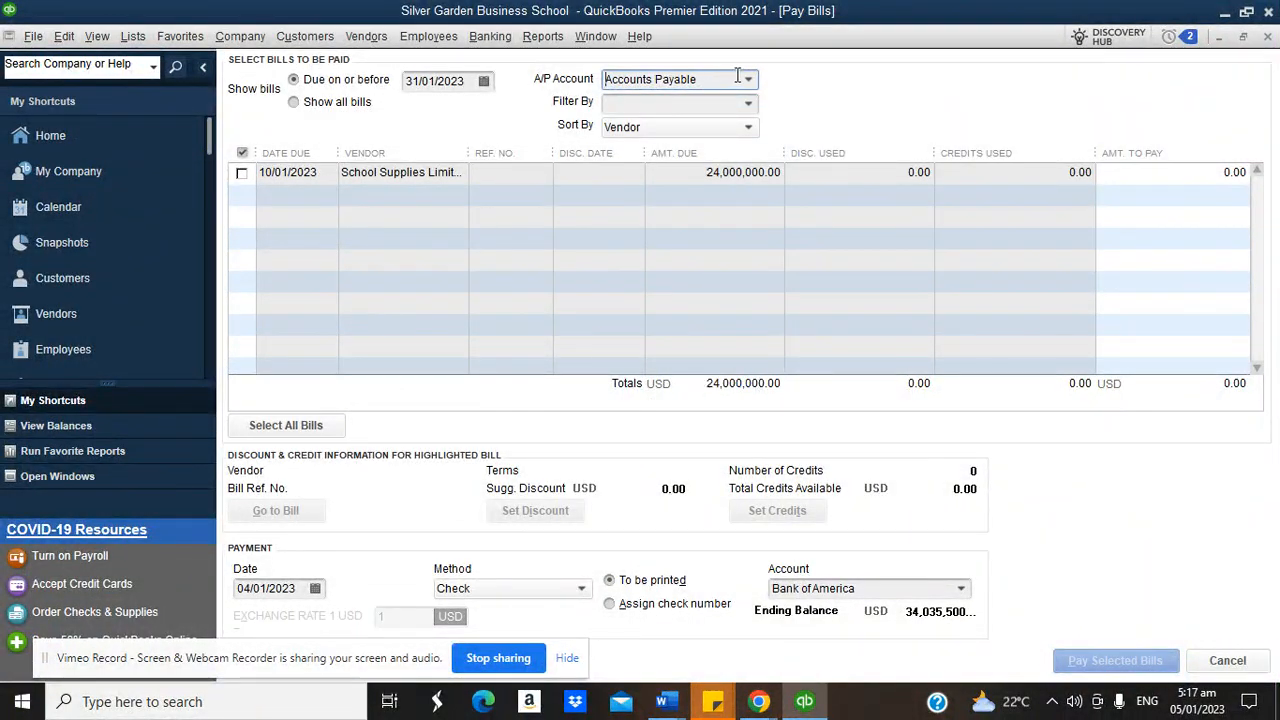
click(741, 79)
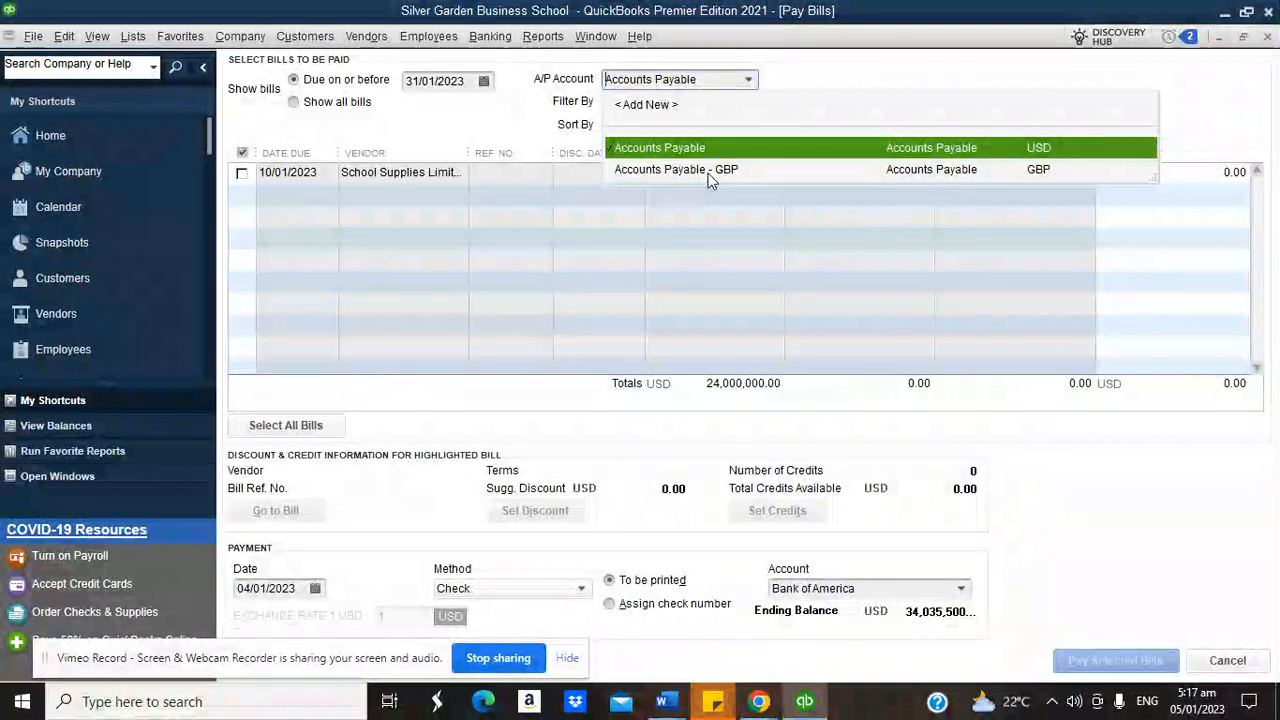
click(708, 170)
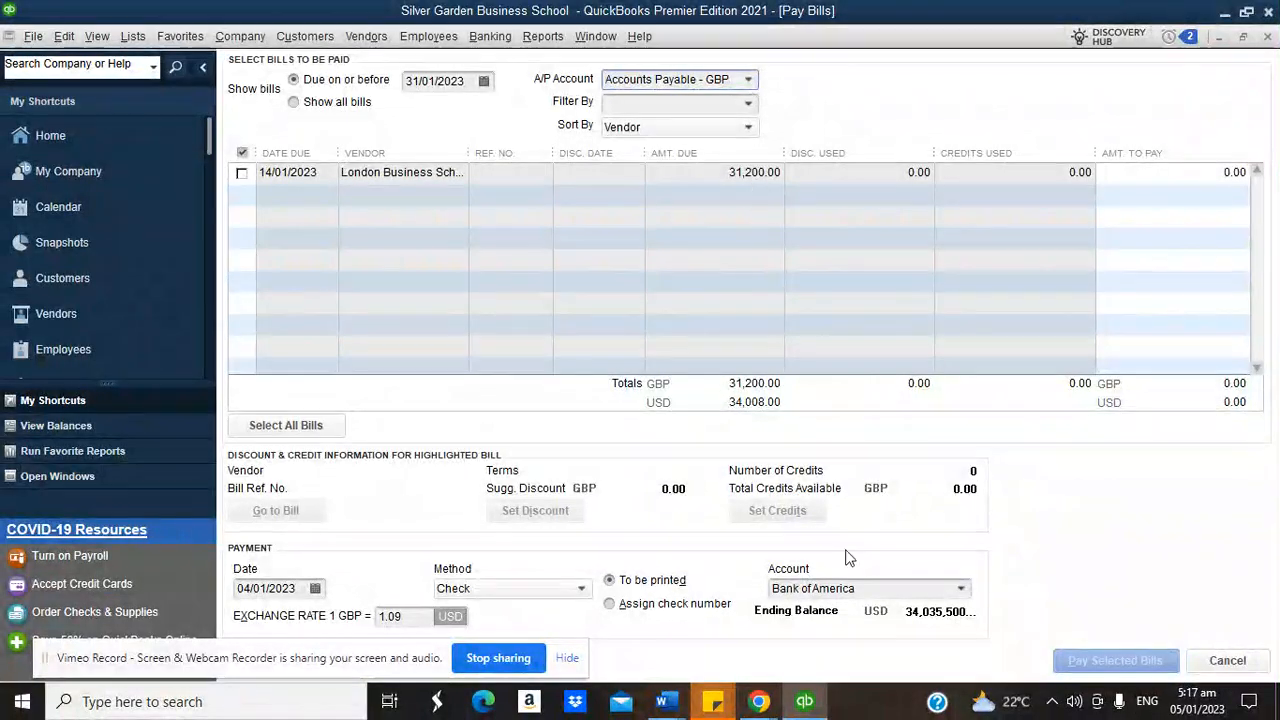
Step: Set Bank of England as the payment account and dismiss the default account notice
click(961, 592)
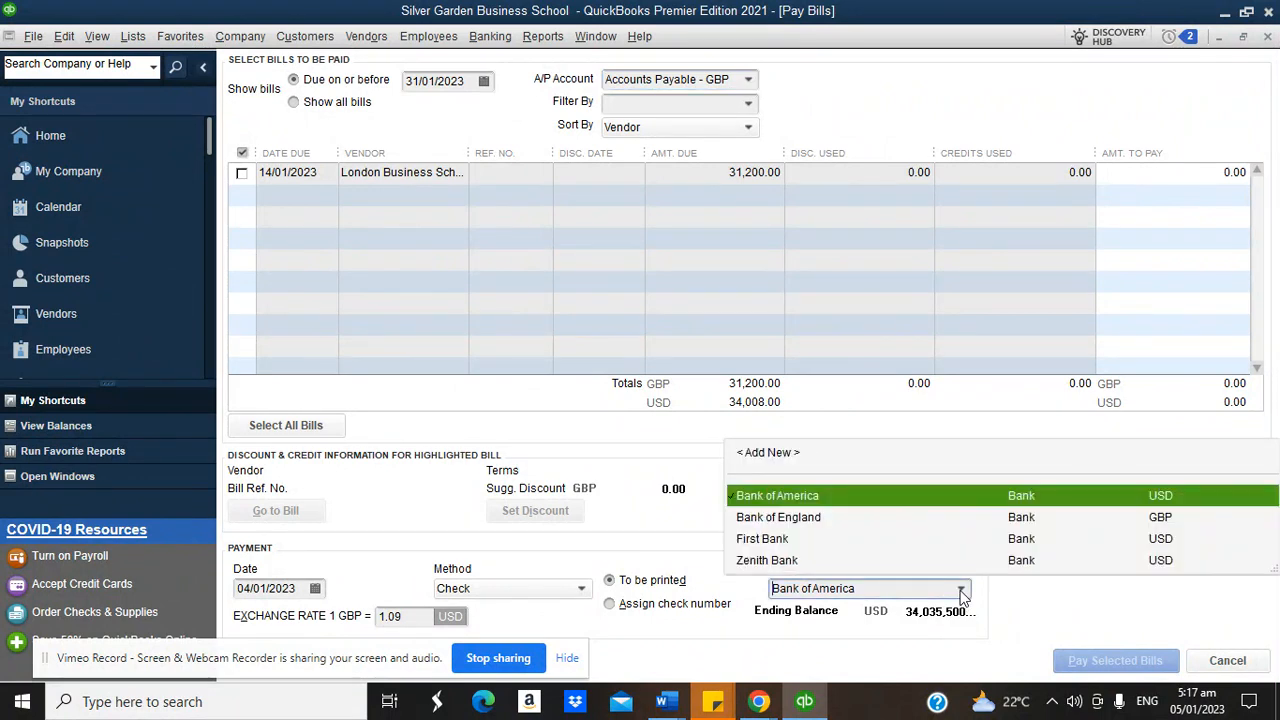
click(798, 518)
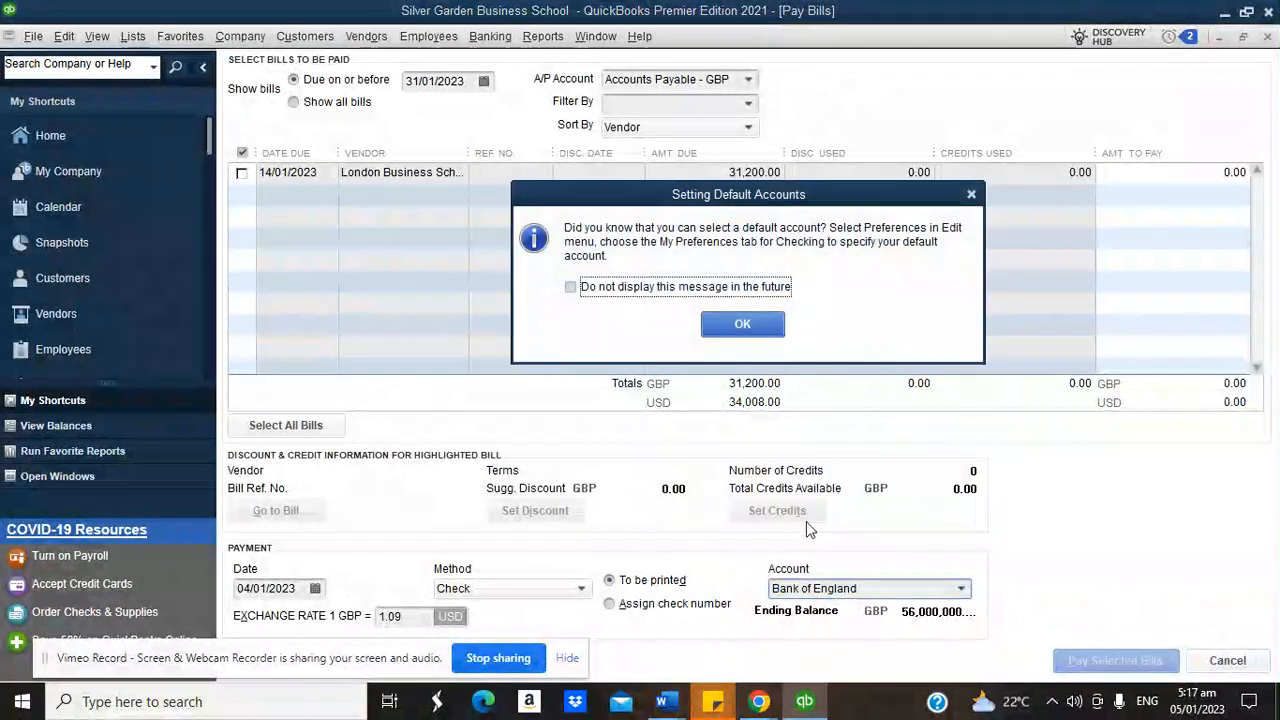
click(737, 324)
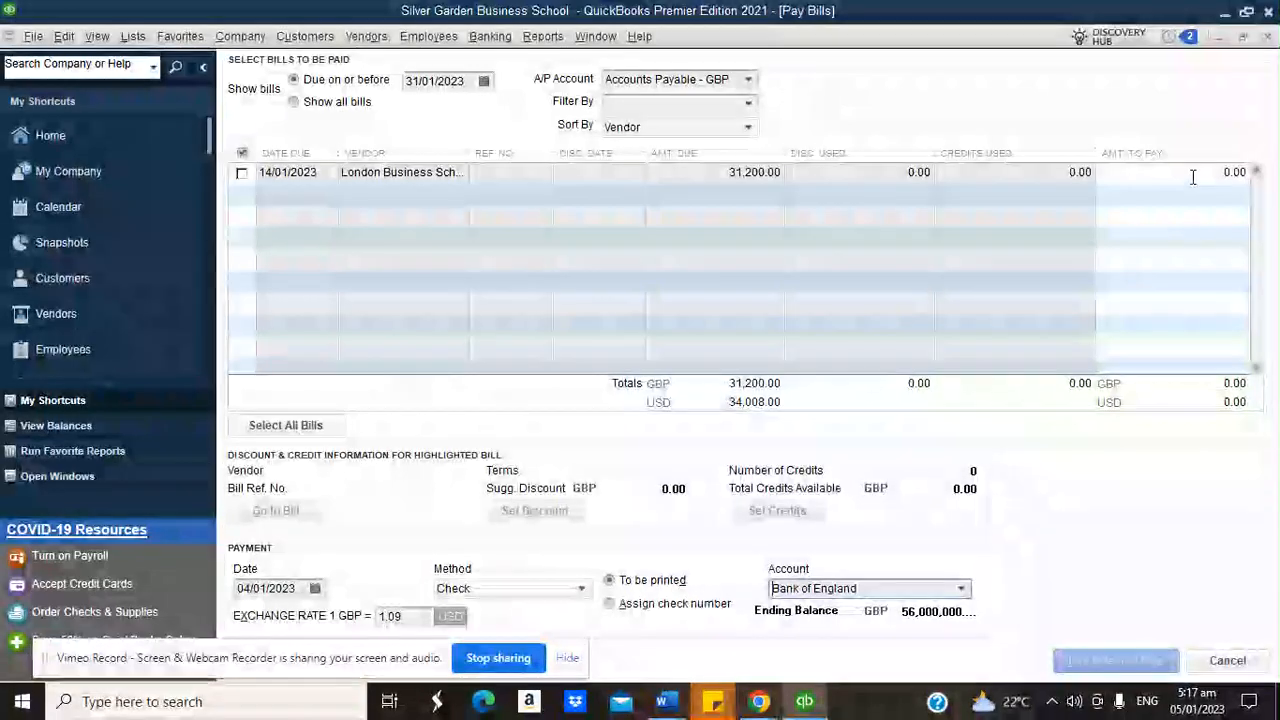
Step: Record a part payment of 15,000 GBP on the London Business School bill and close the payment summary
click(1237, 173)
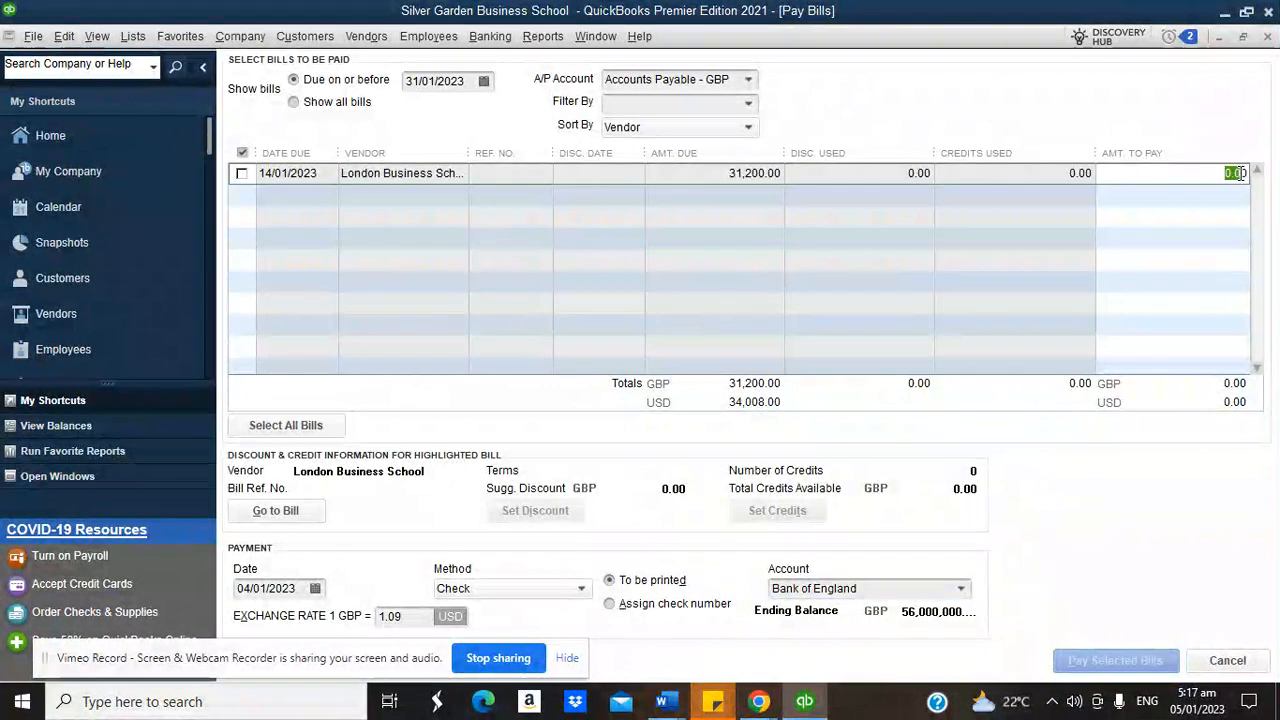
text(10)
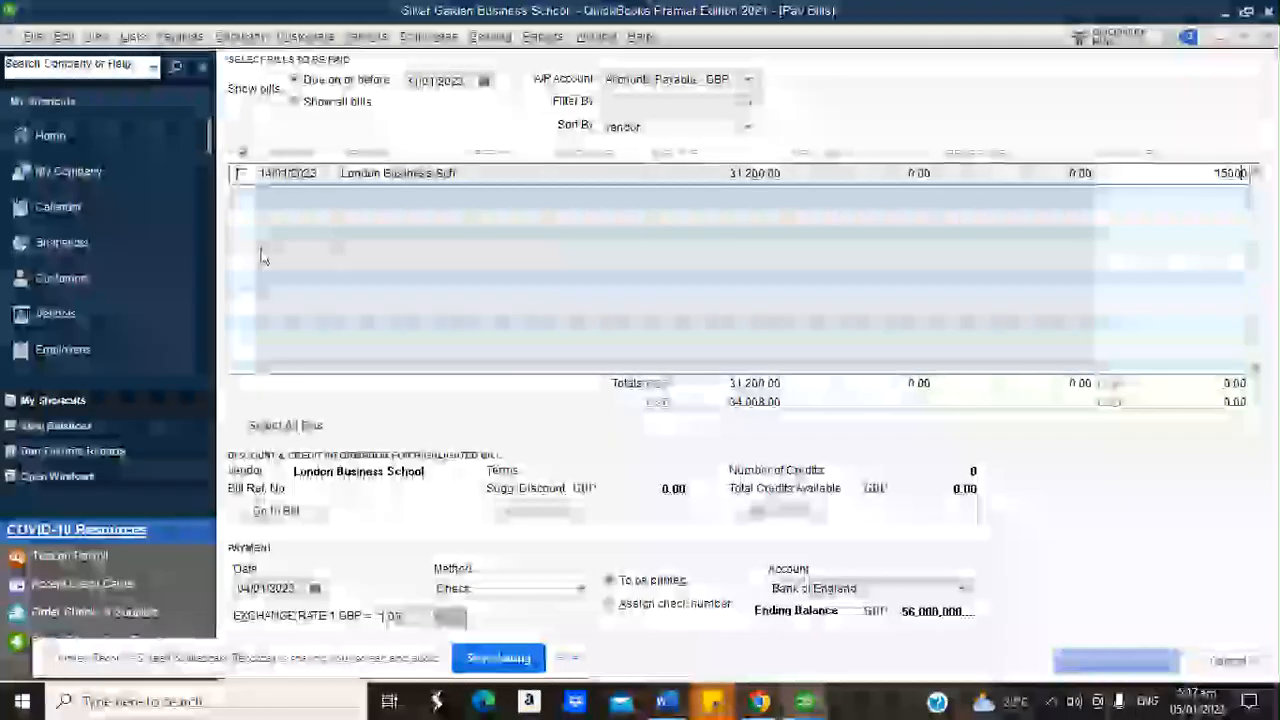
click(241, 173)
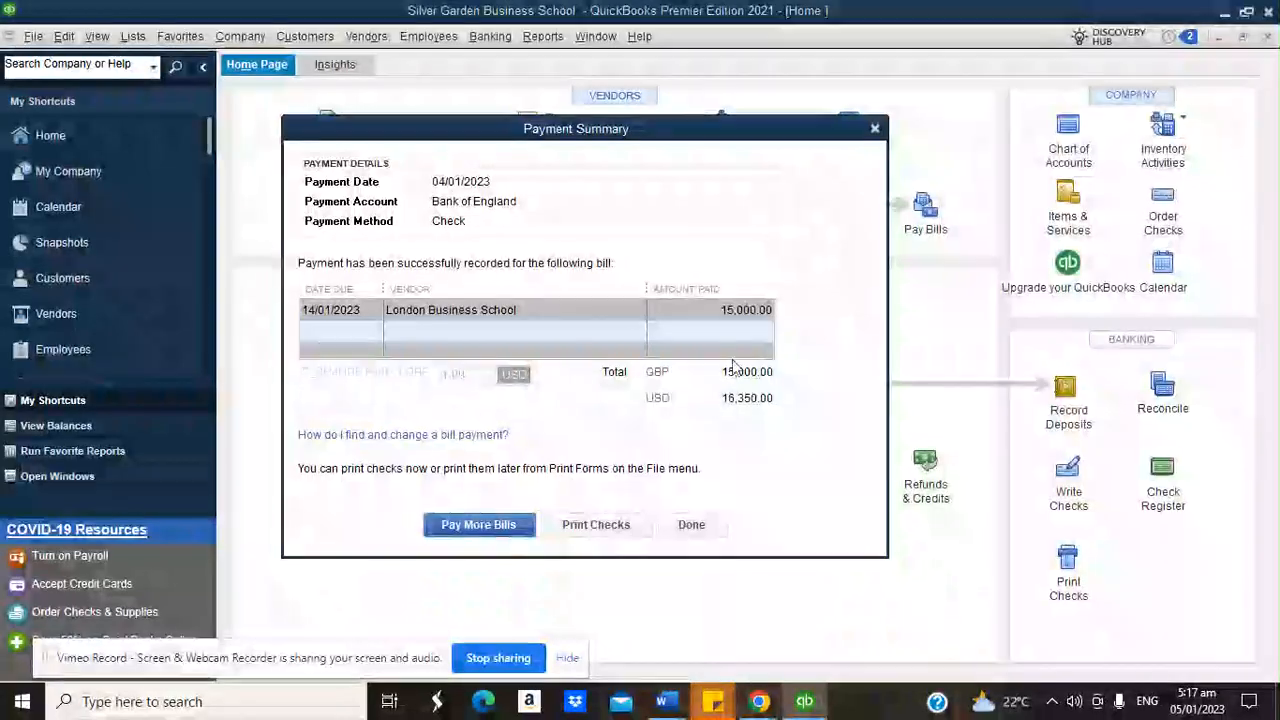
click(692, 525)
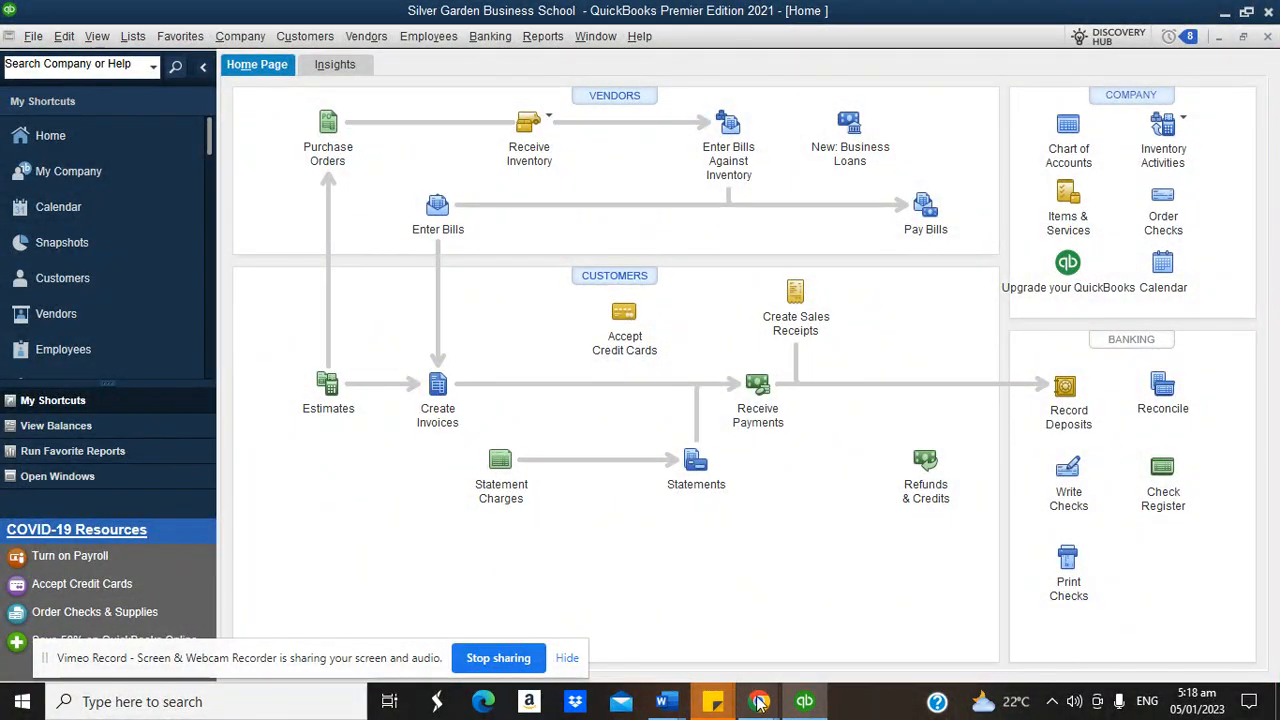
Step: Switch to the online notepad in Chrome to check the topic outline, and return to QuickBooks
mouse_move(759, 701)
click(746, 614)
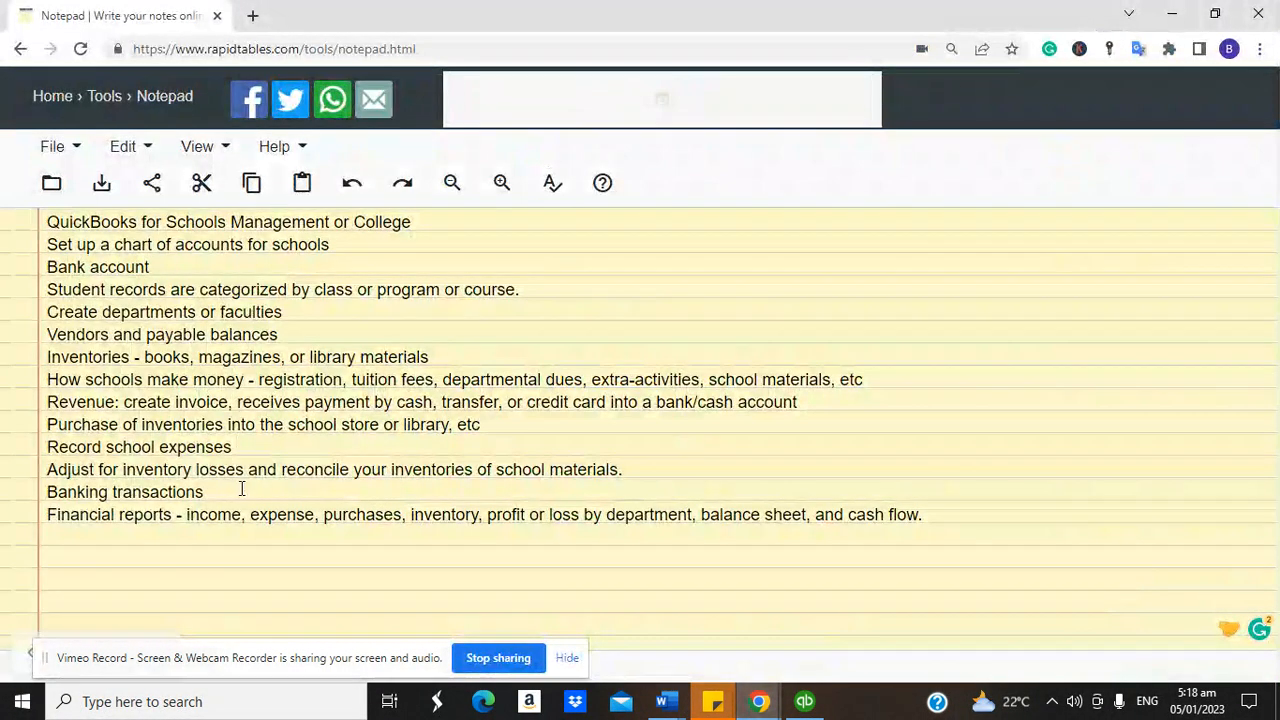
click(802, 700)
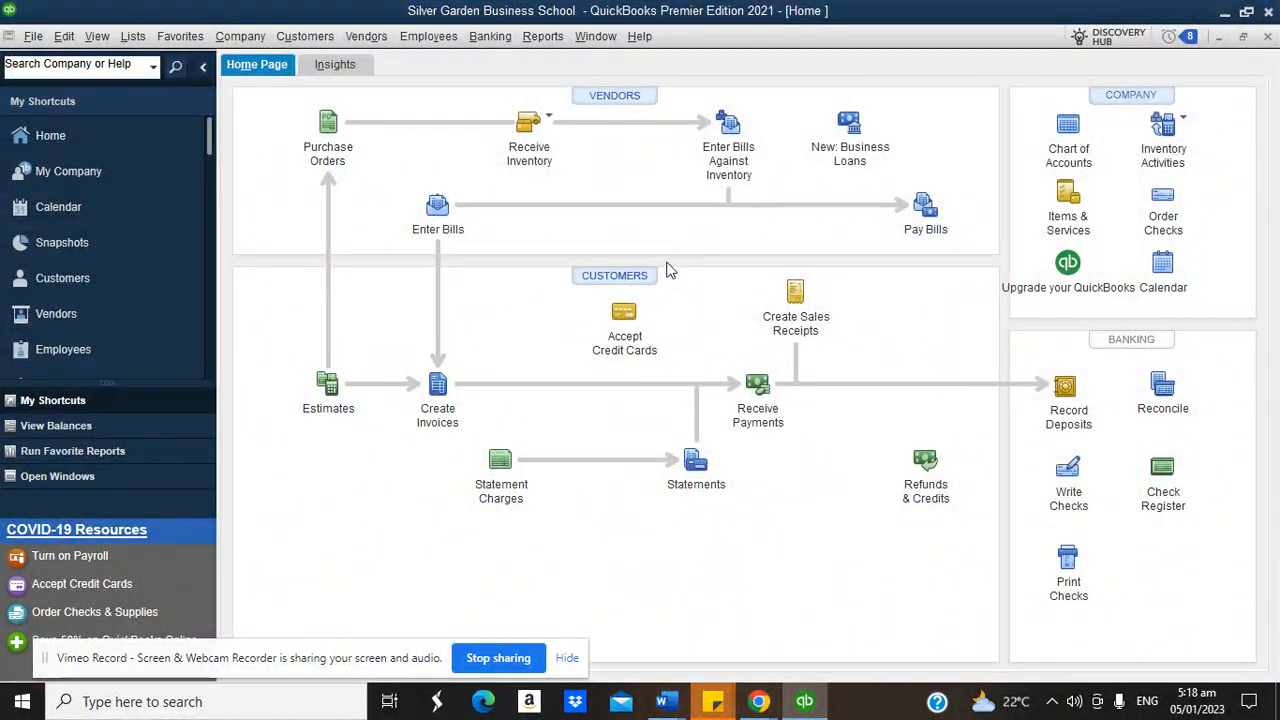
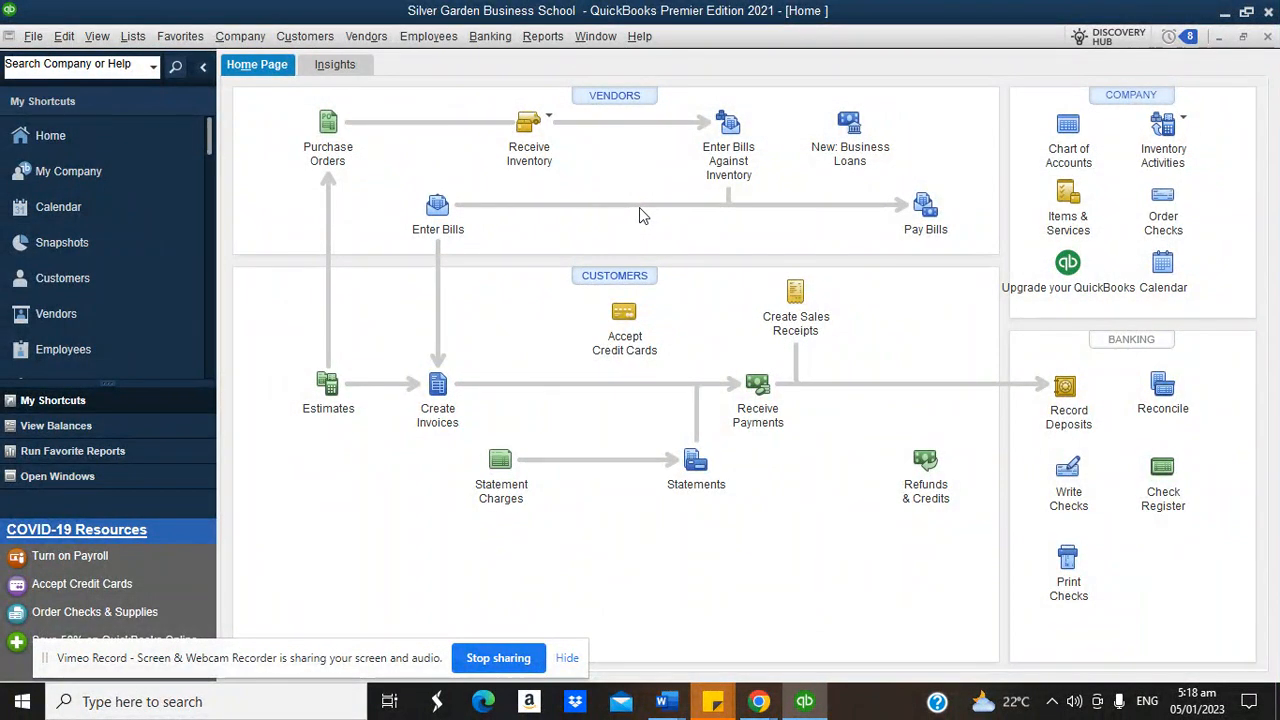
Step: Look at the blank bill entry and check-writing forms as ways to record expenses, closing each form
click(437, 210)
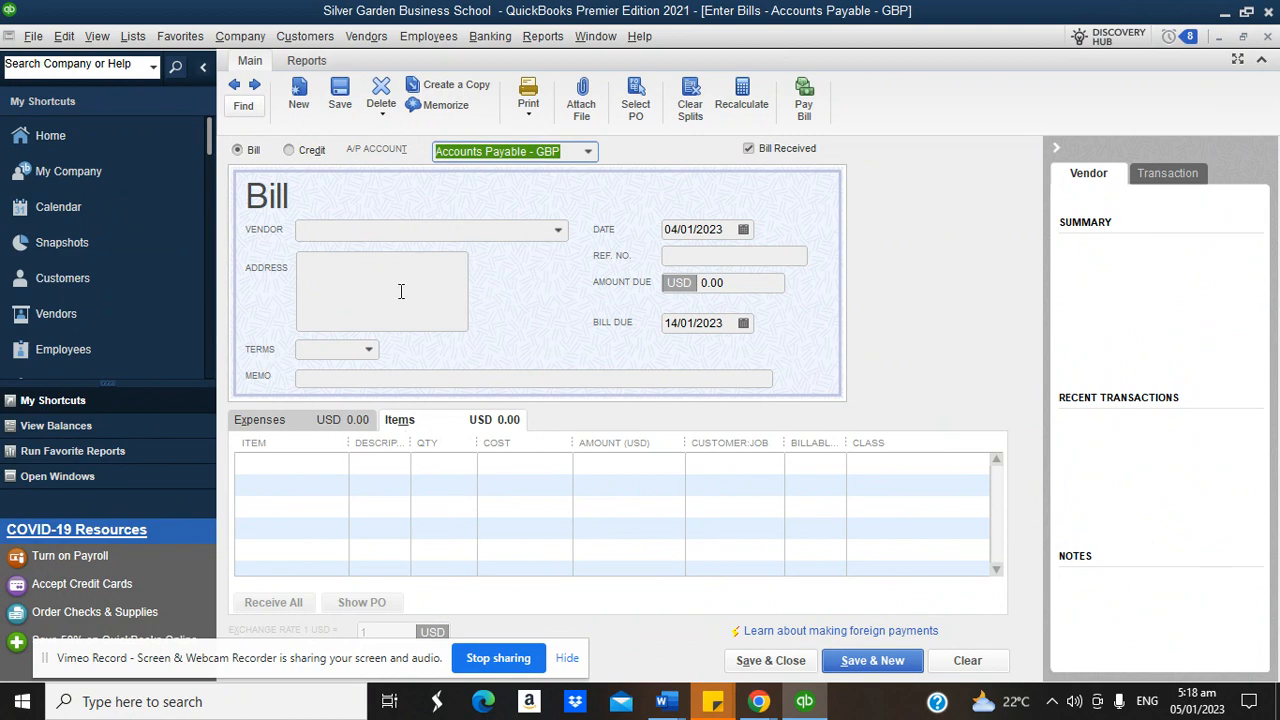
click(1267, 36)
click(1066, 468)
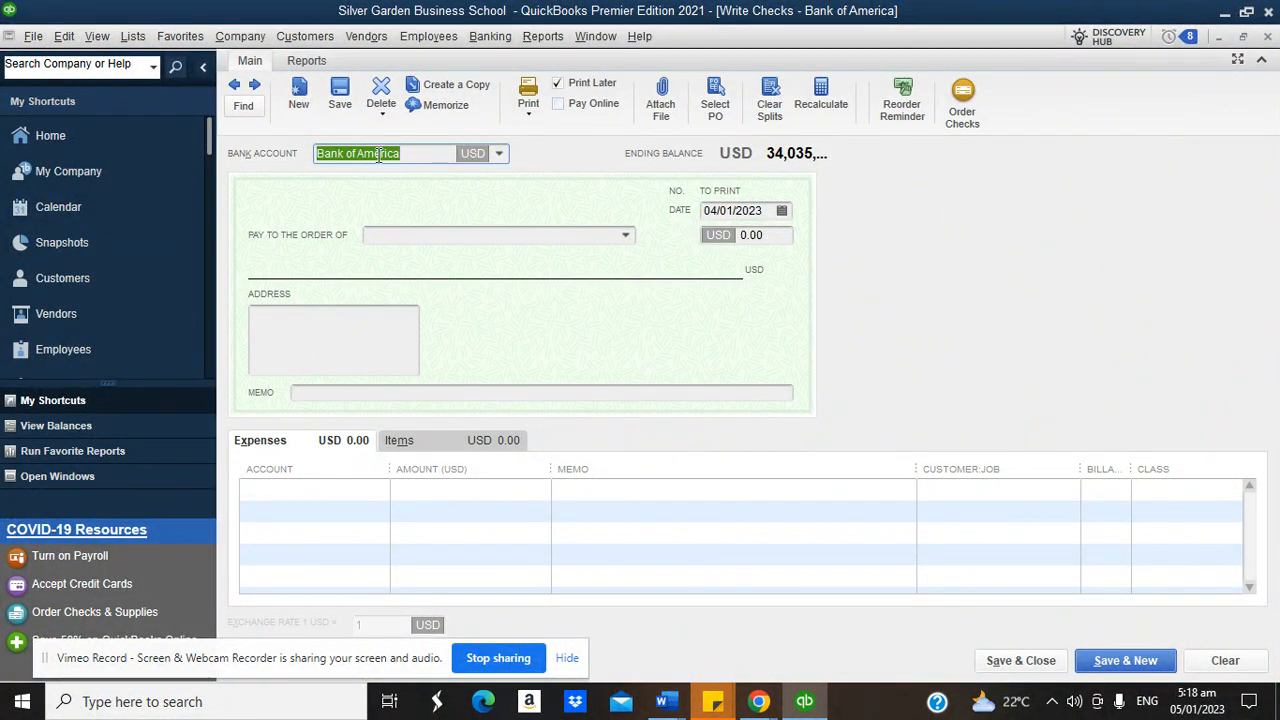
click(1267, 37)
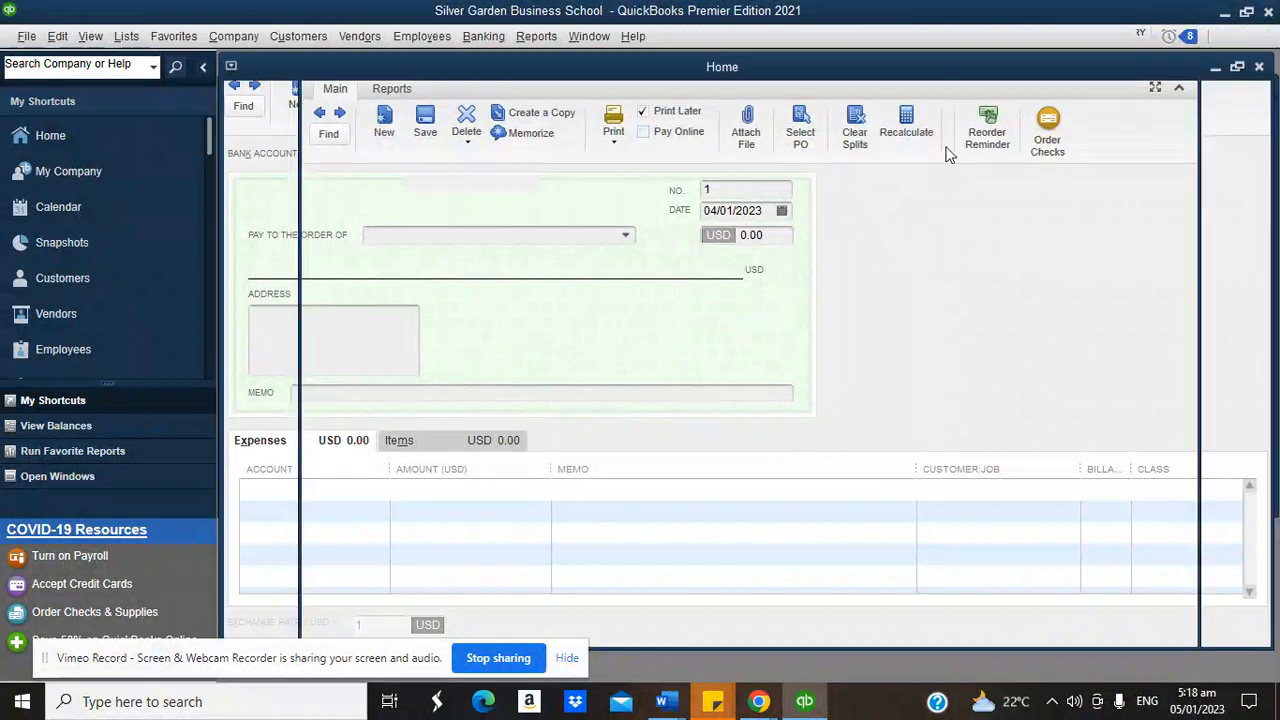
click(437, 210)
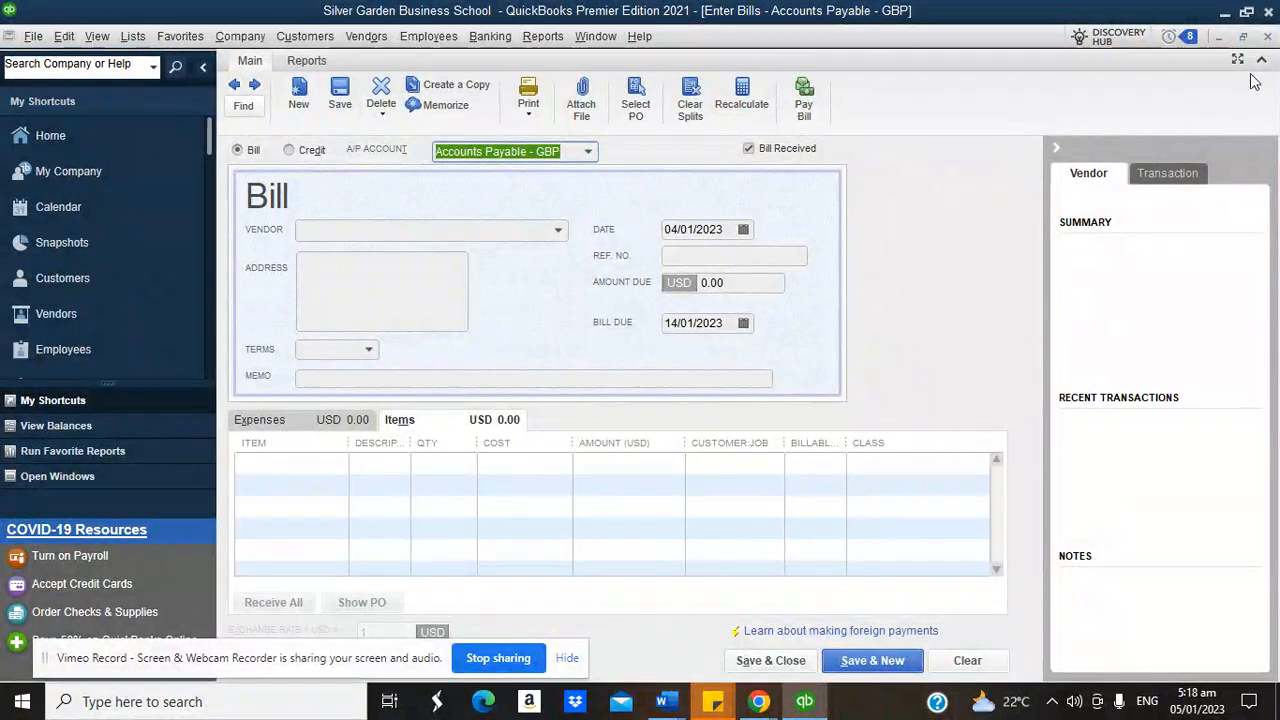
click(1267, 37)
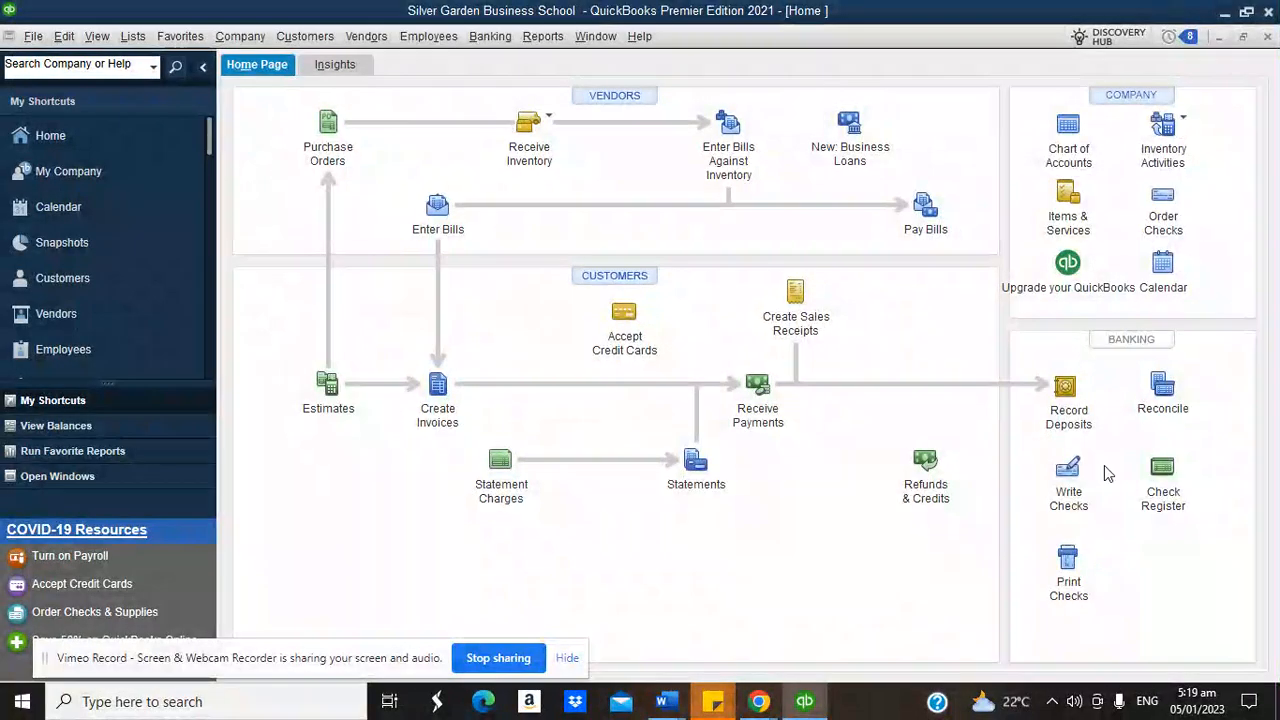
Step: Open a new check drawn on Bank of America and look through the available expense accounts
click(1068, 472)
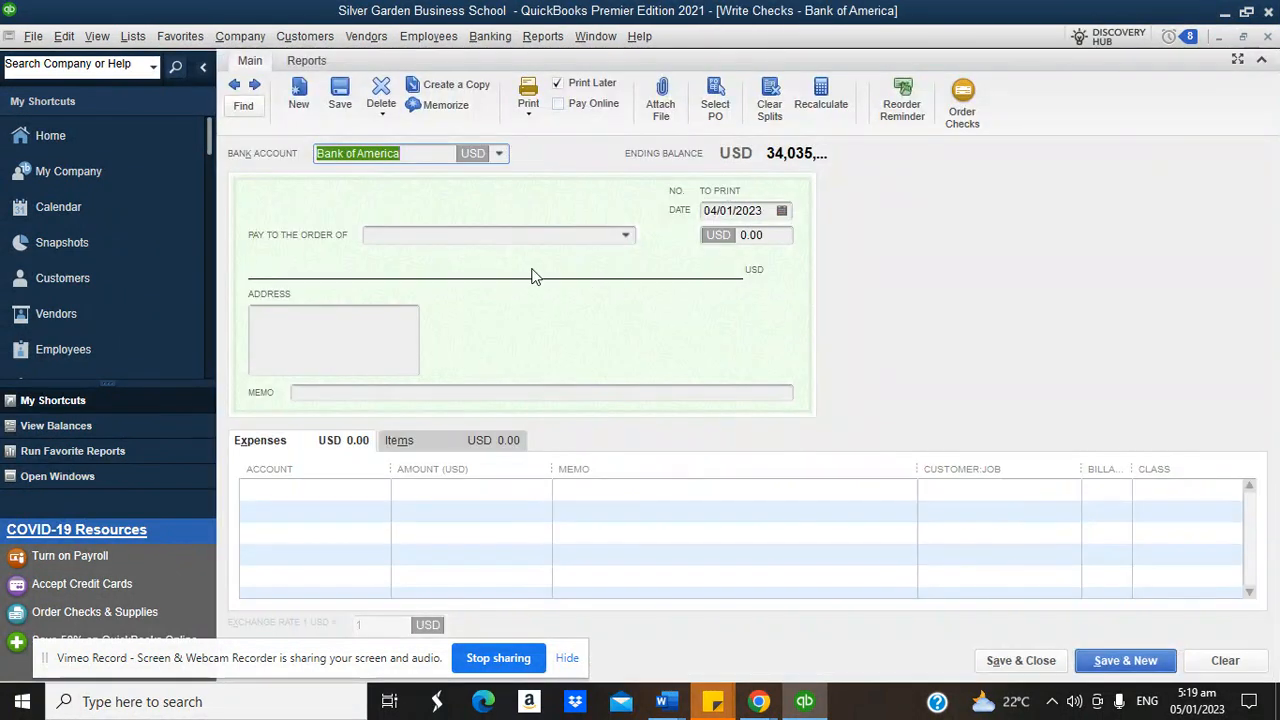
click(340, 491)
click(380, 491)
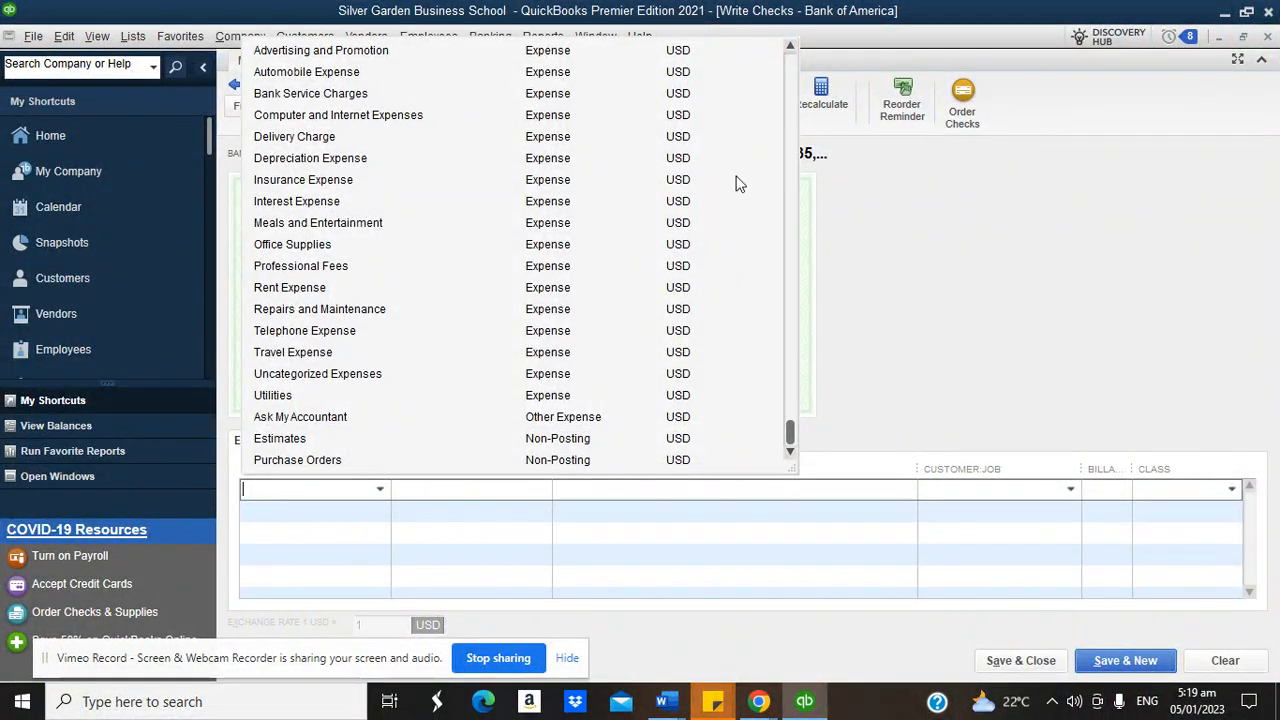
click(874, 223)
Step: Create the vendor Auto Repair Ltd and make it the payee of the check
click(627, 236)
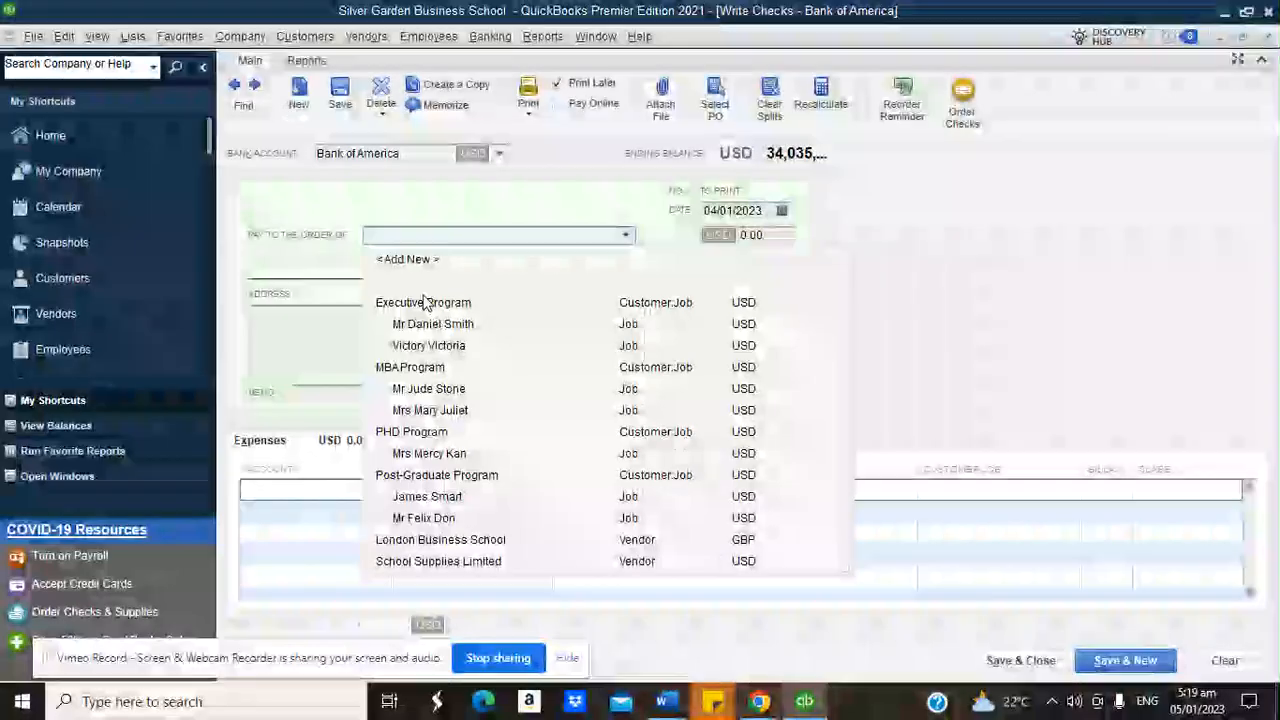
click(408, 261)
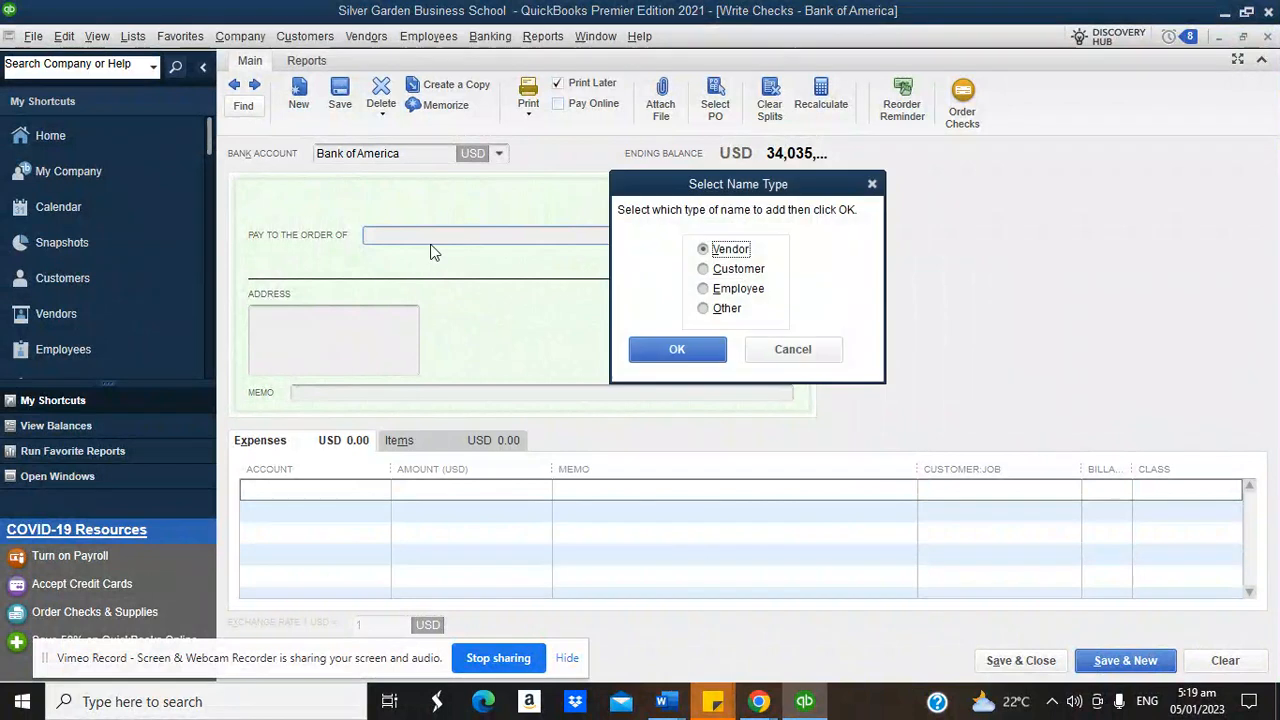
click(700, 349)
text(Auto Repair Ltd)
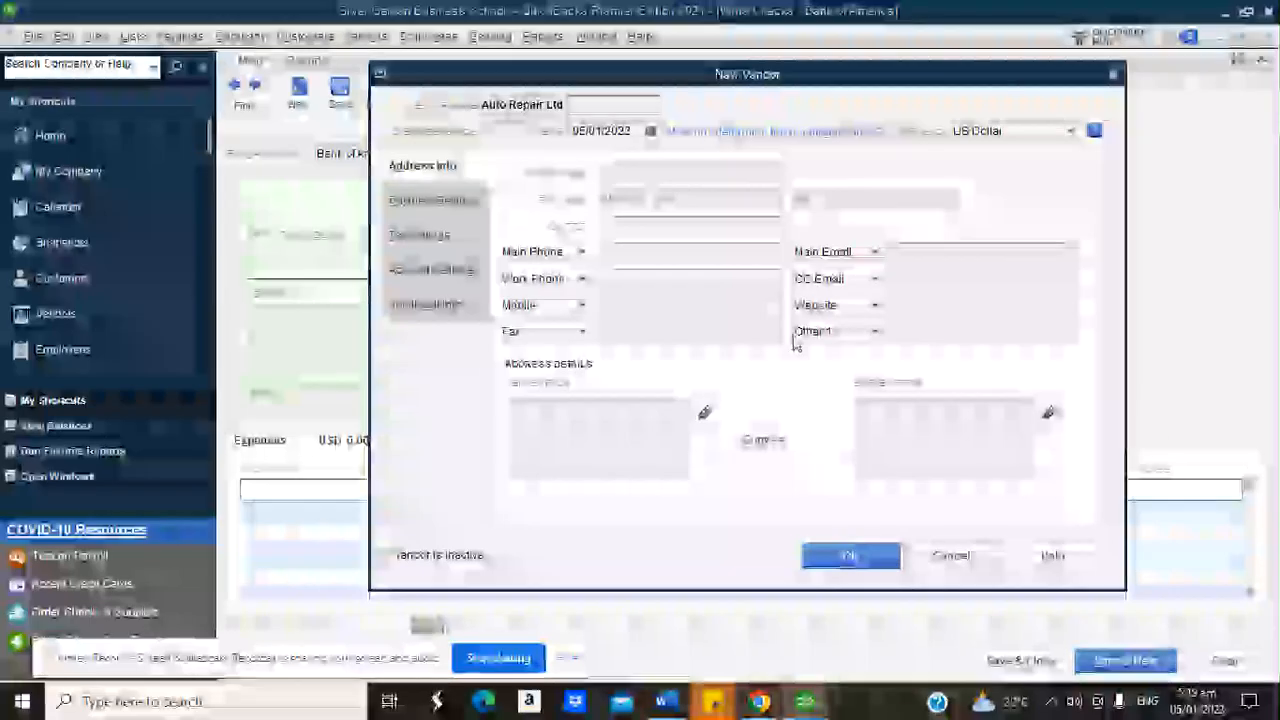
click(850, 555)
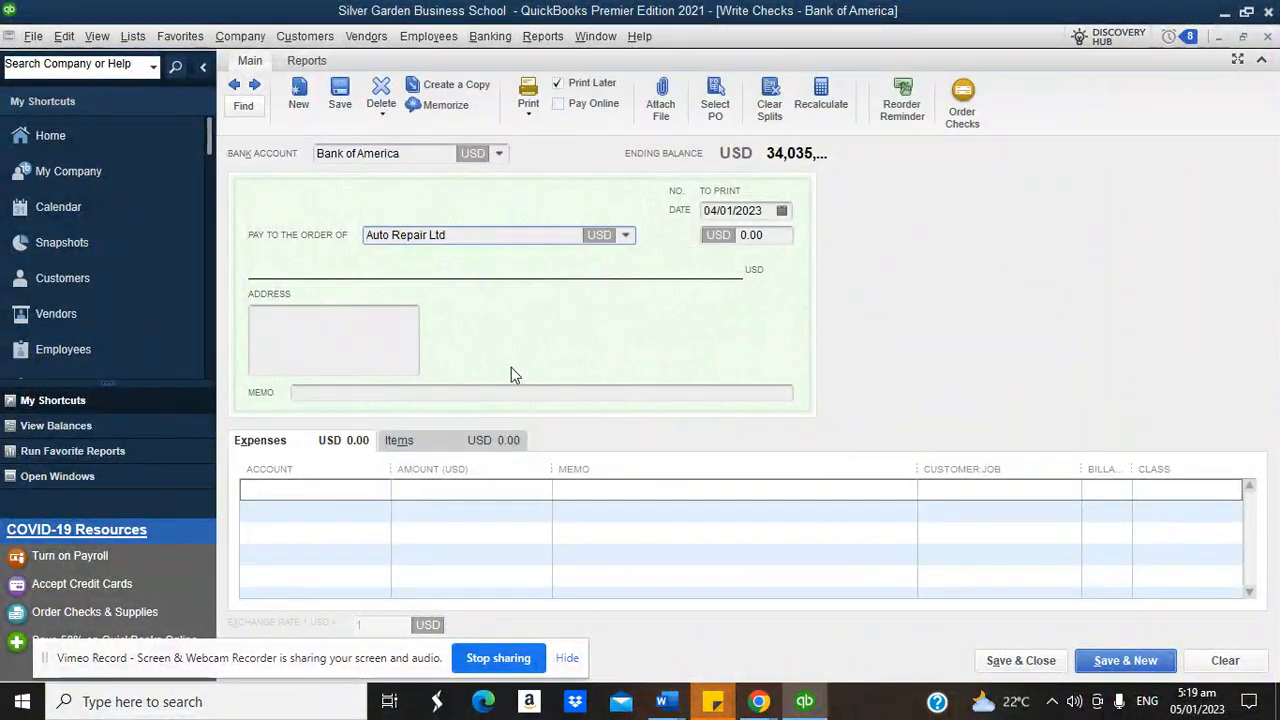
Step: Add a Repairs and Maintenance expense line of 12,000 USD with the memo "Being repair of school buses"
click(330, 494)
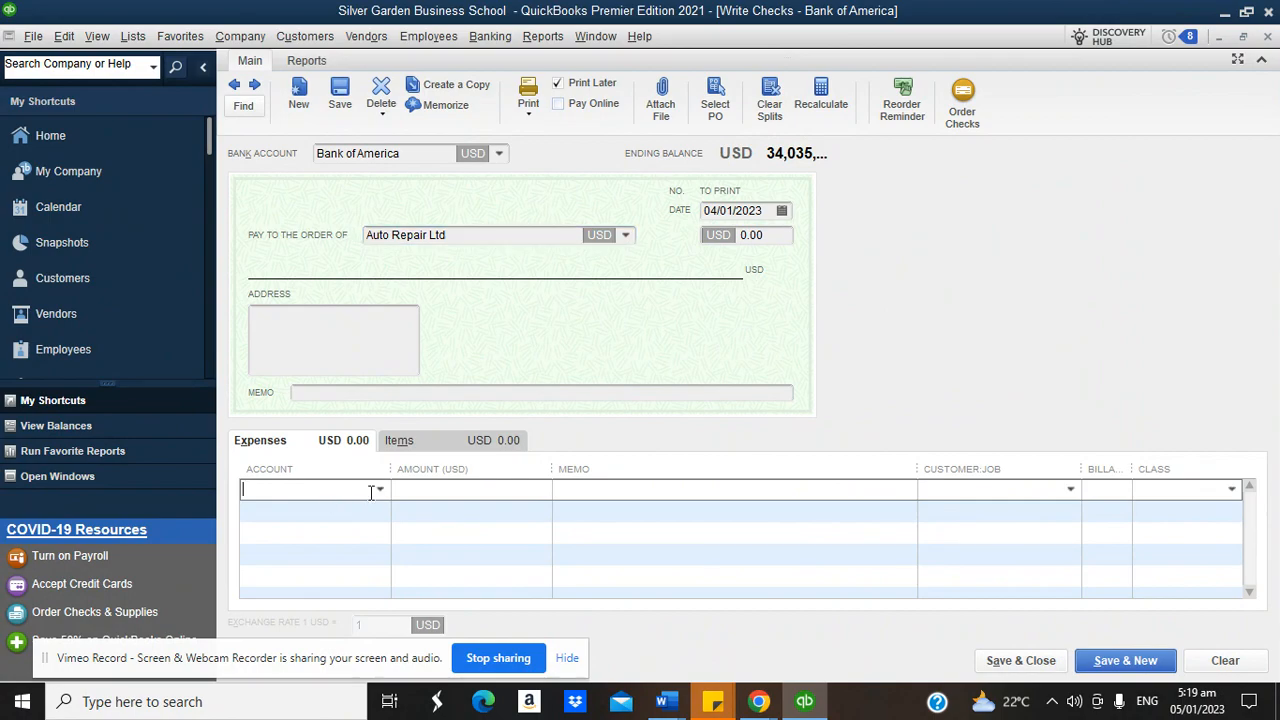
click(381, 491)
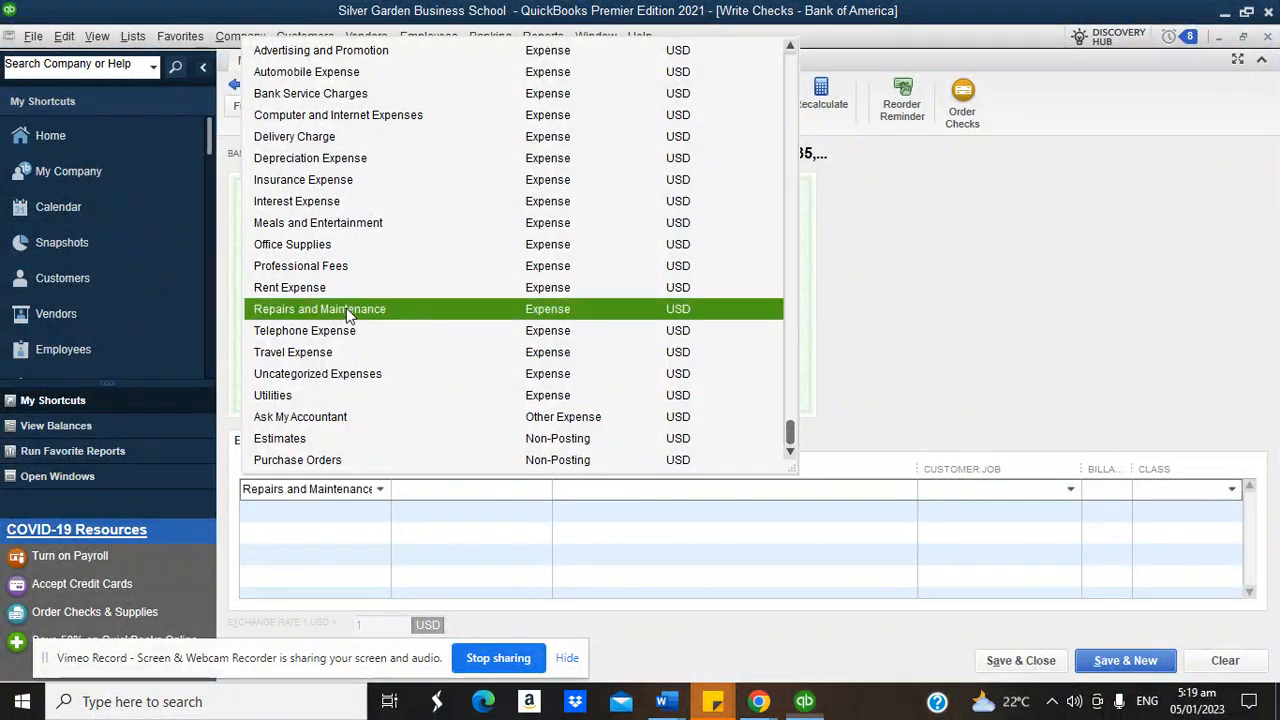
click(340, 309)
click(518, 495)
text(12000)
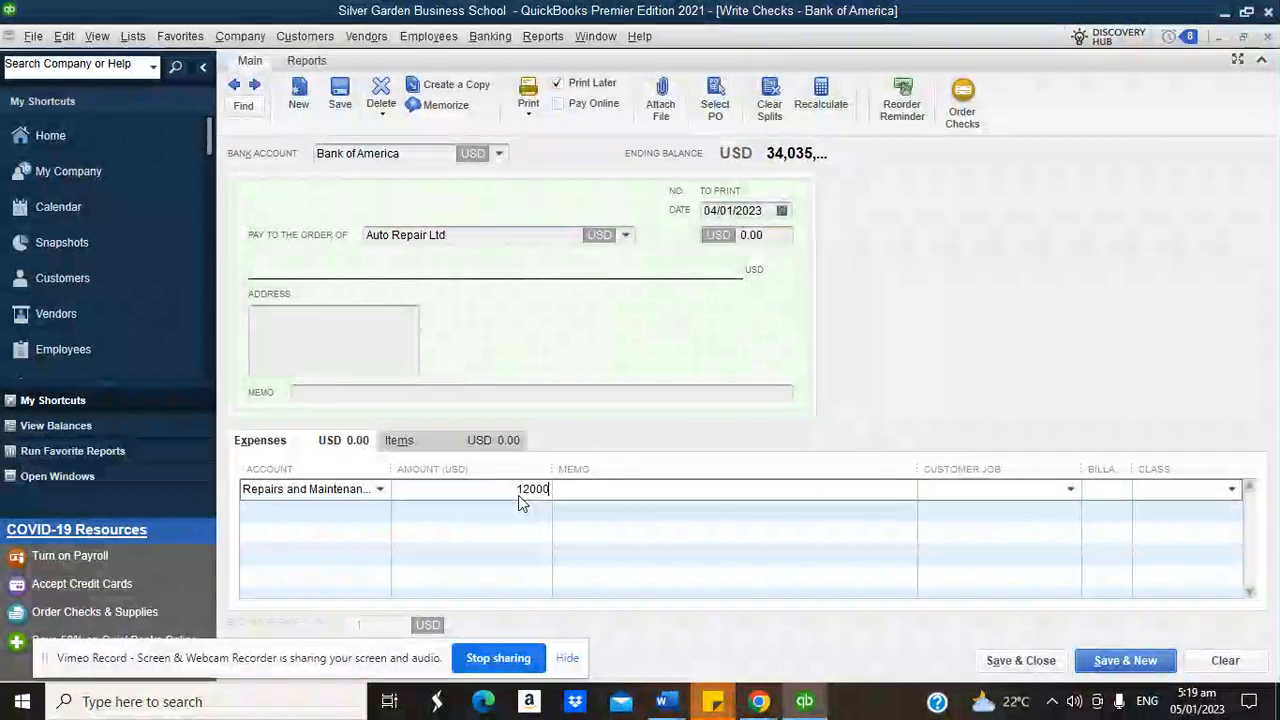
click(575, 497)
text(Being repa)
key(BackSpace)
text(pair of school buses)
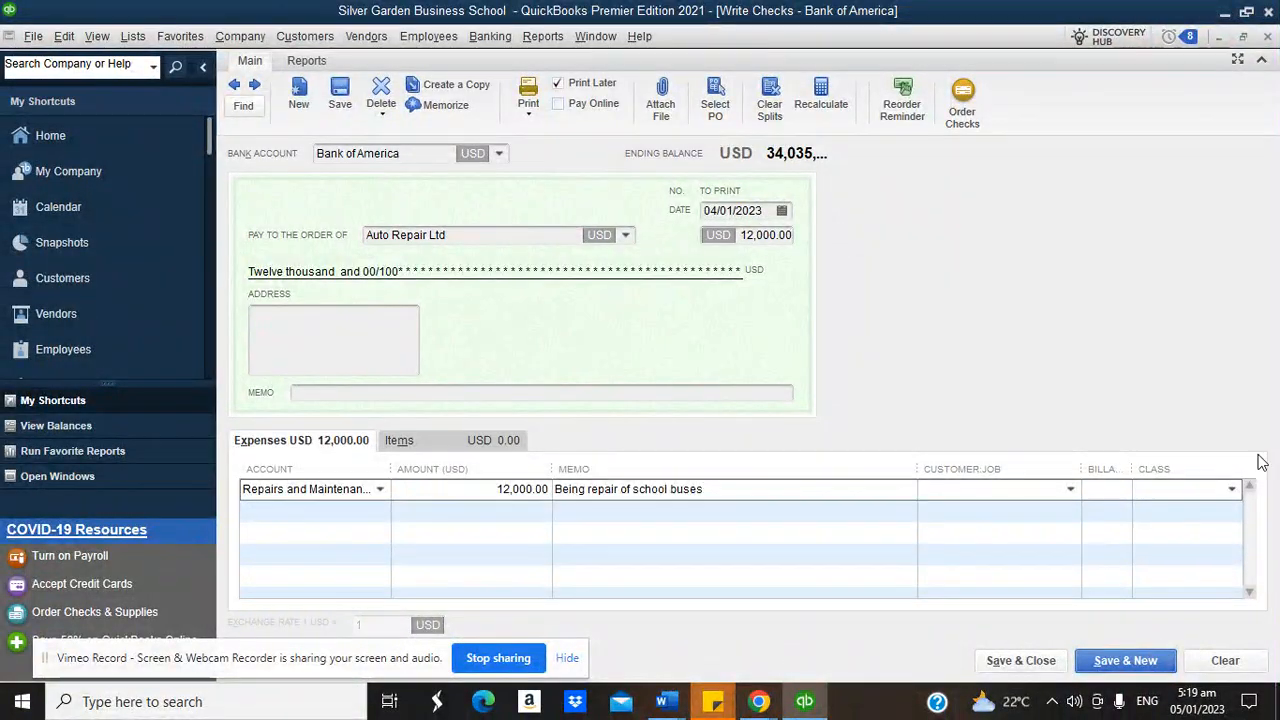
Step: Create the class Admin Depart, assign it to the school bus repair line, and save and close the check
click(1231, 491)
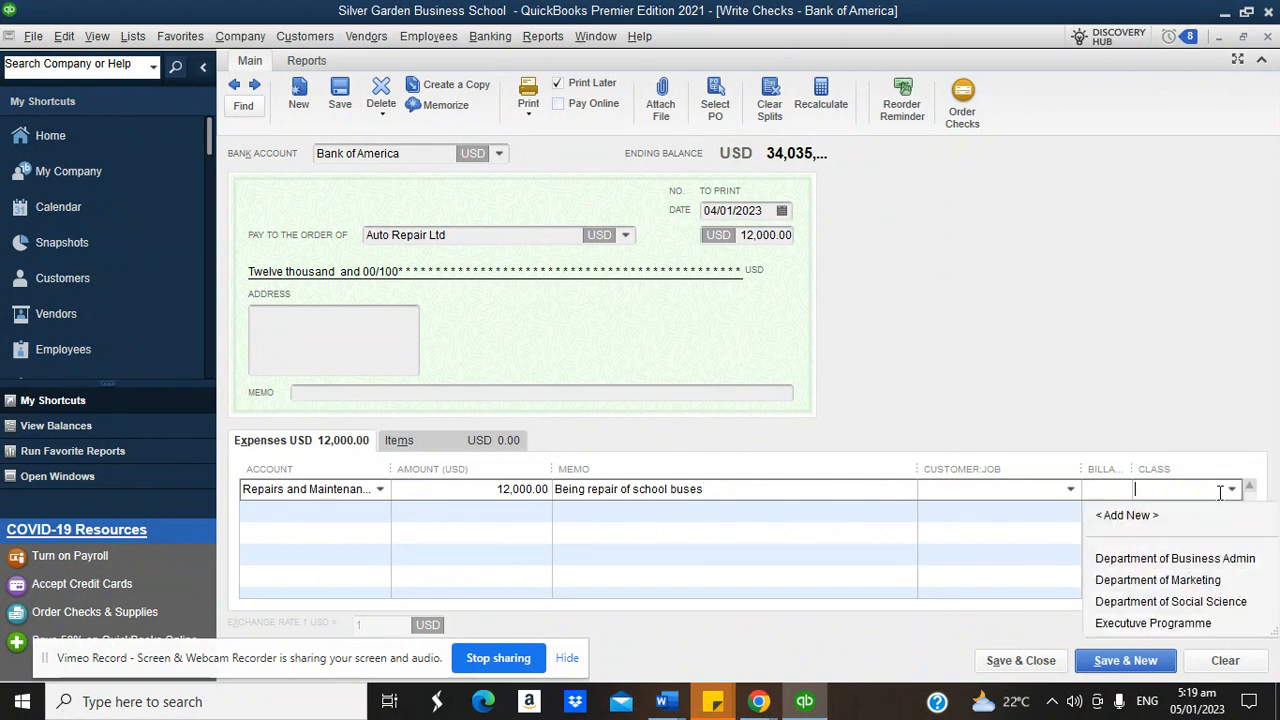
click(1155, 517)
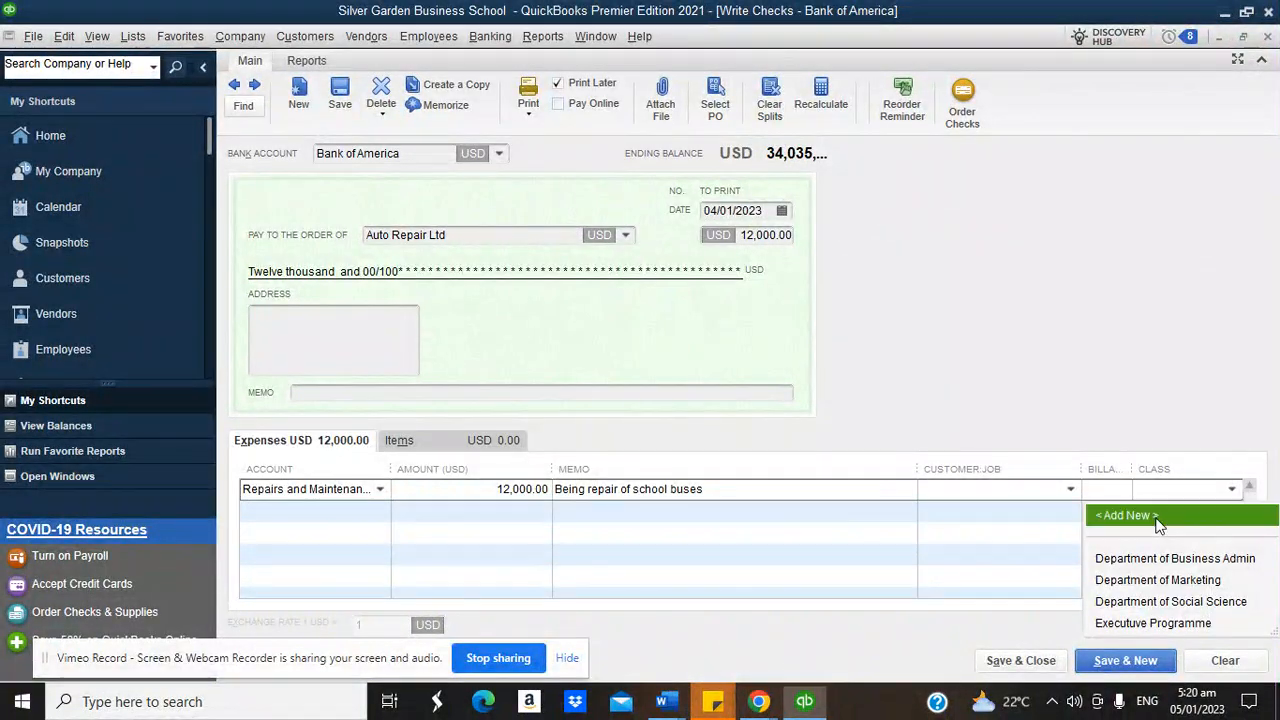
text(Admini)
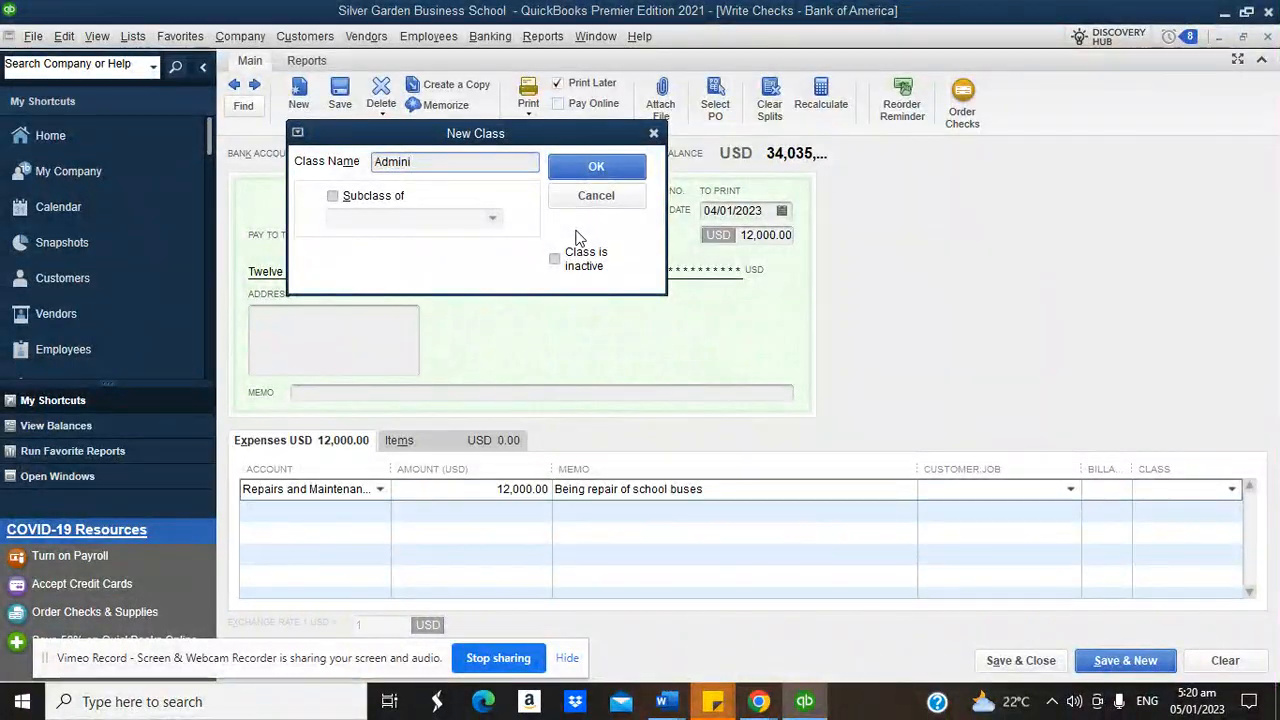
key(BackSpace)
key(BackSpace)
key(BackSpace)
key(BackSpace)
text(Ami)
key(BackSpace)
key(BackSpace)
key(BackSpace)
text(Admin Depart)
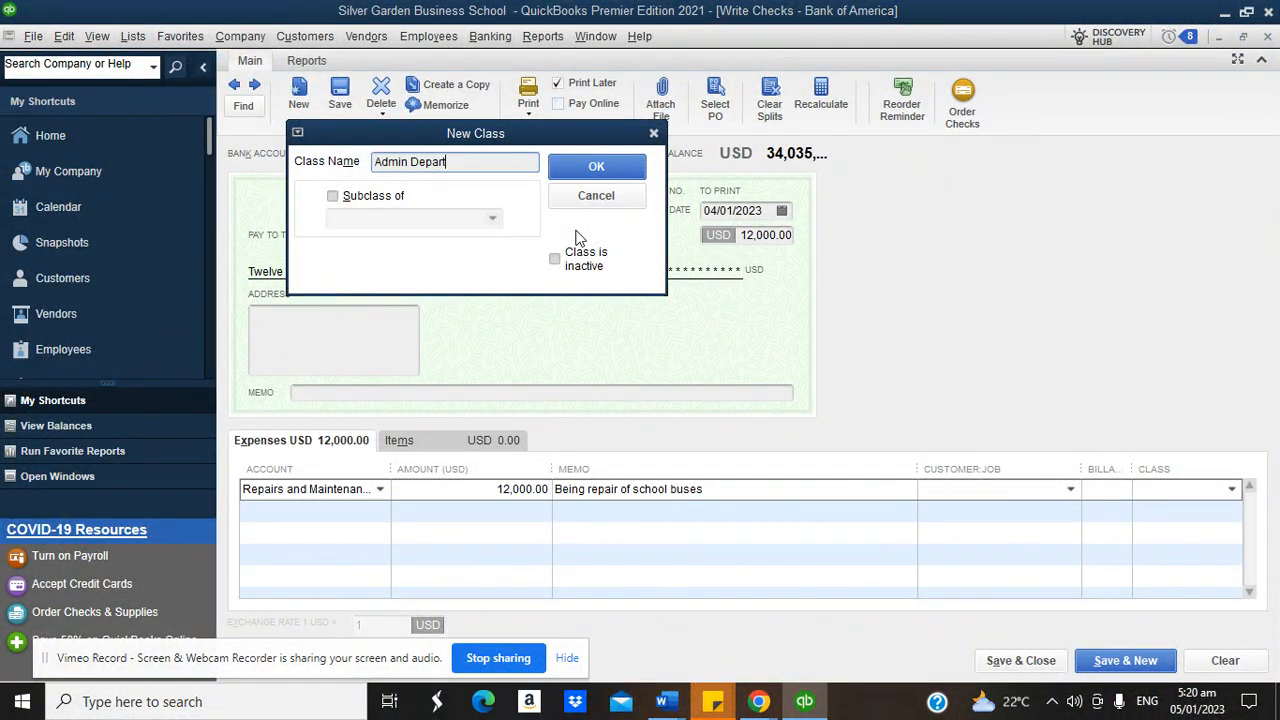
click(593, 166)
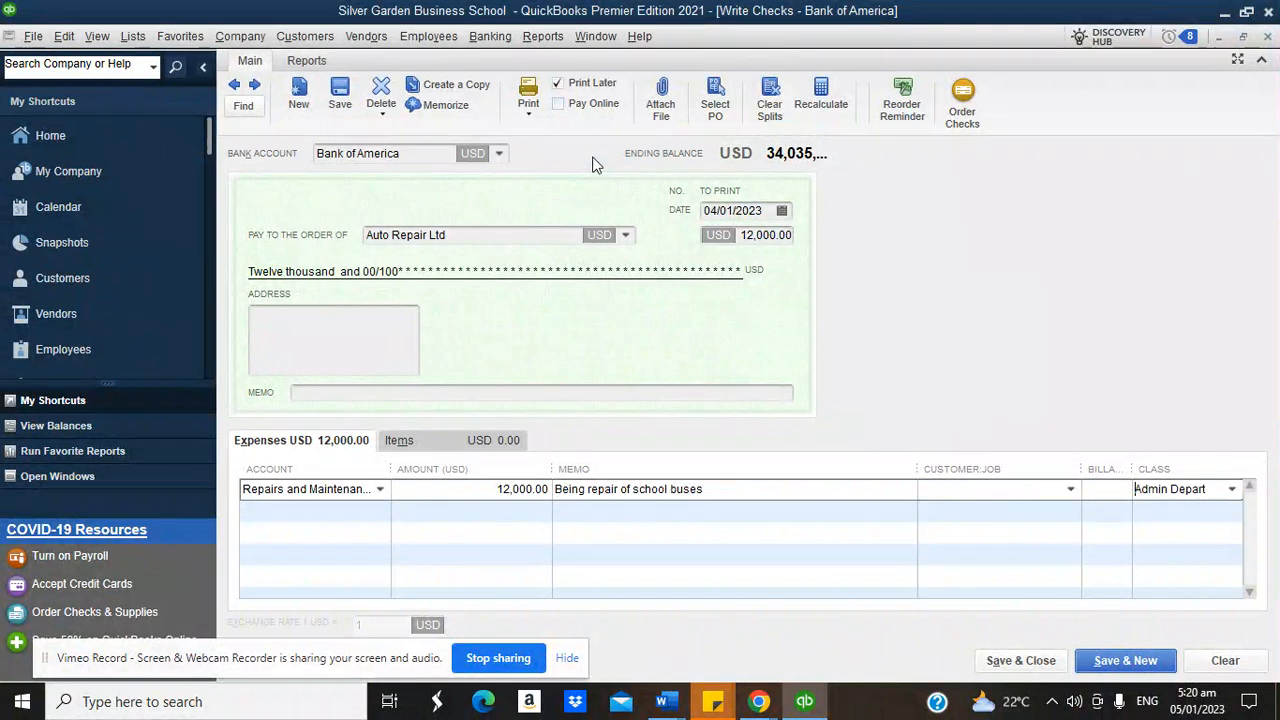
click(1016, 660)
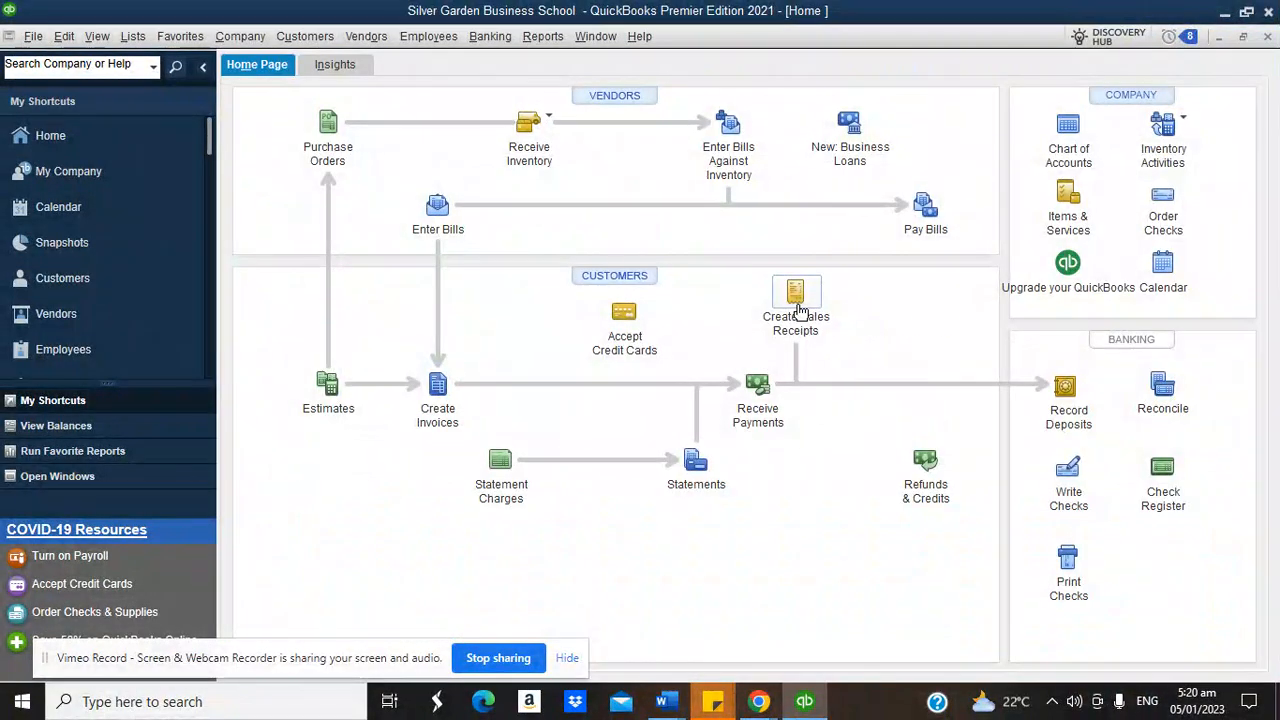
Step: Switch to the Chrome notepad to review the outline of school accounting topics, and return to QuickBooks
click(543, 36)
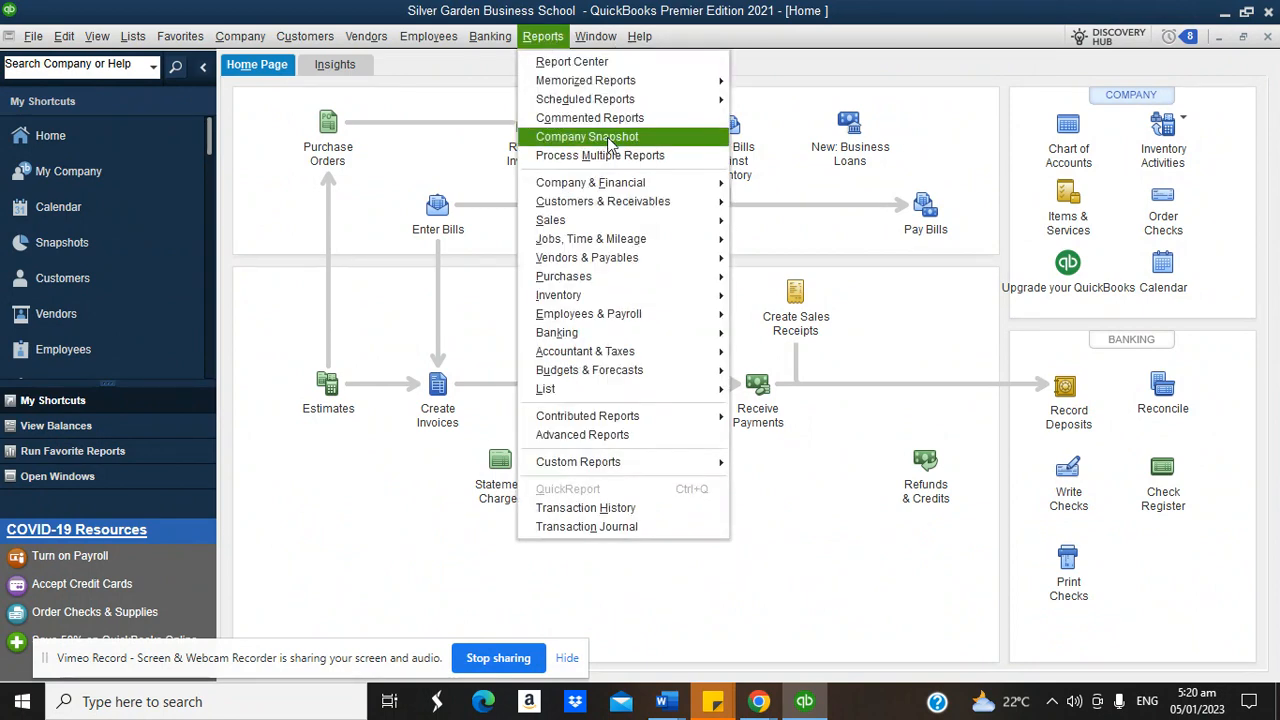
mouse_move(628, 183)
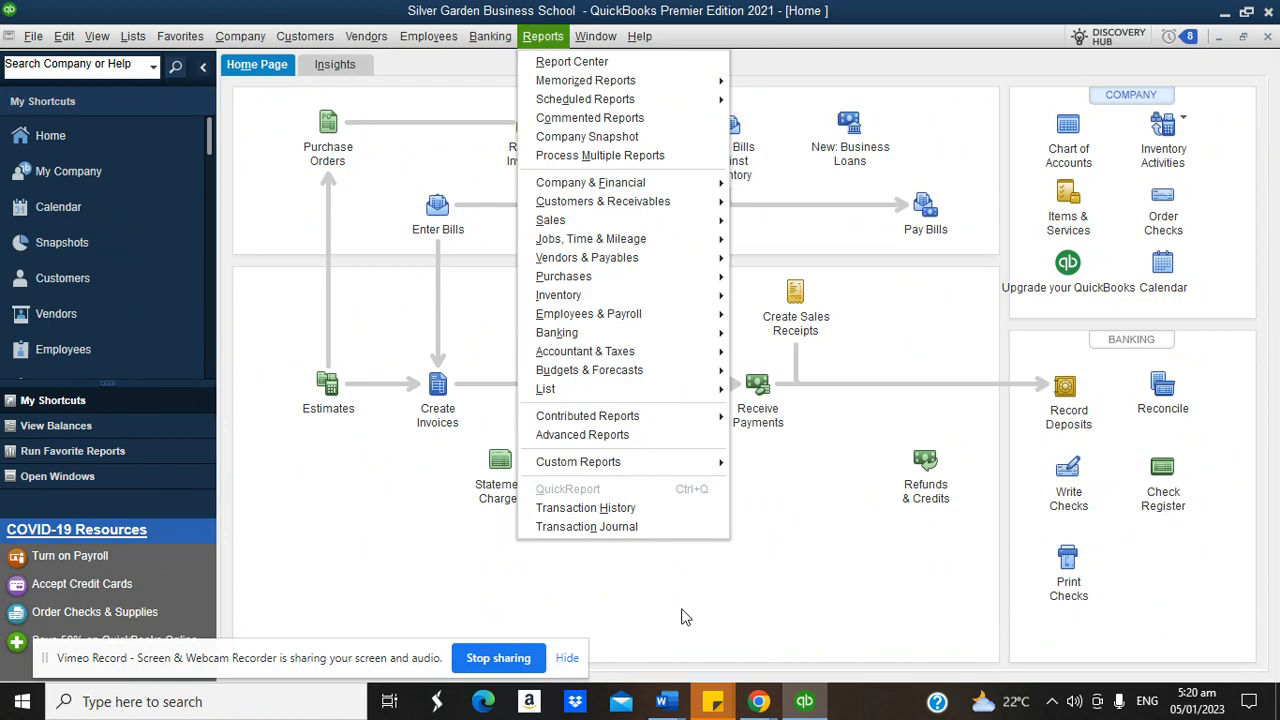
click(759, 703)
click(755, 622)
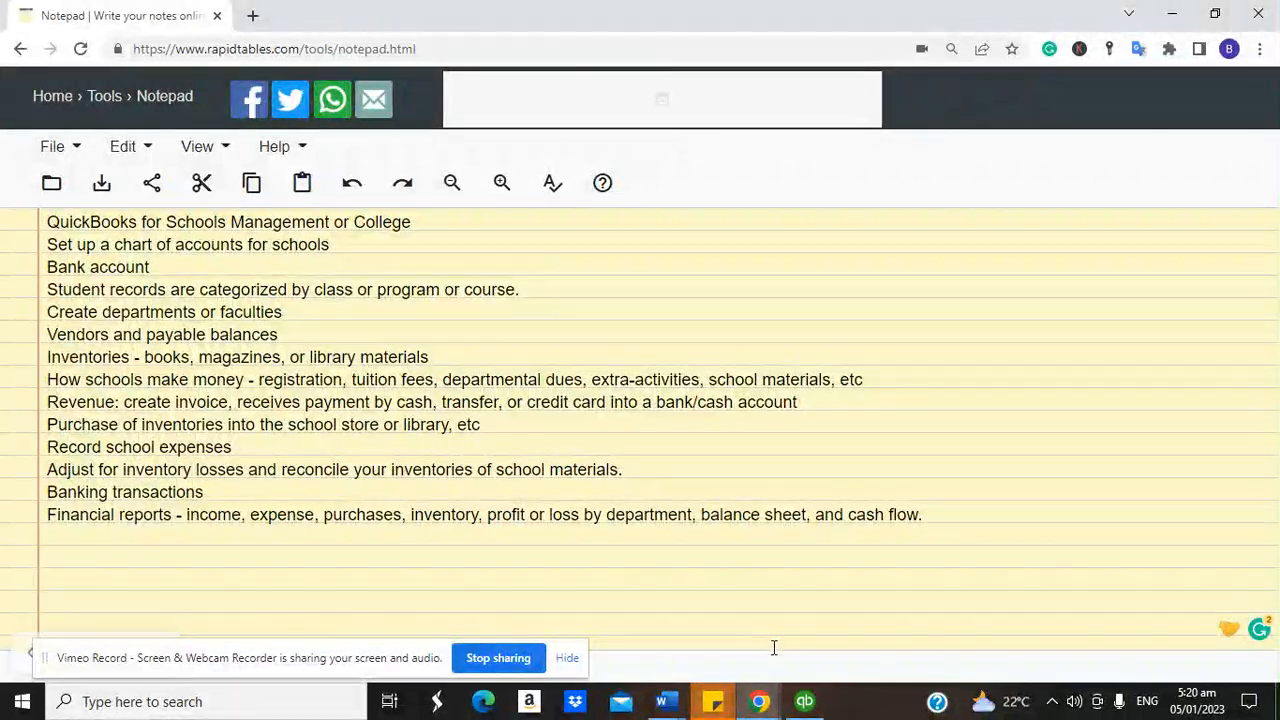
click(804, 701)
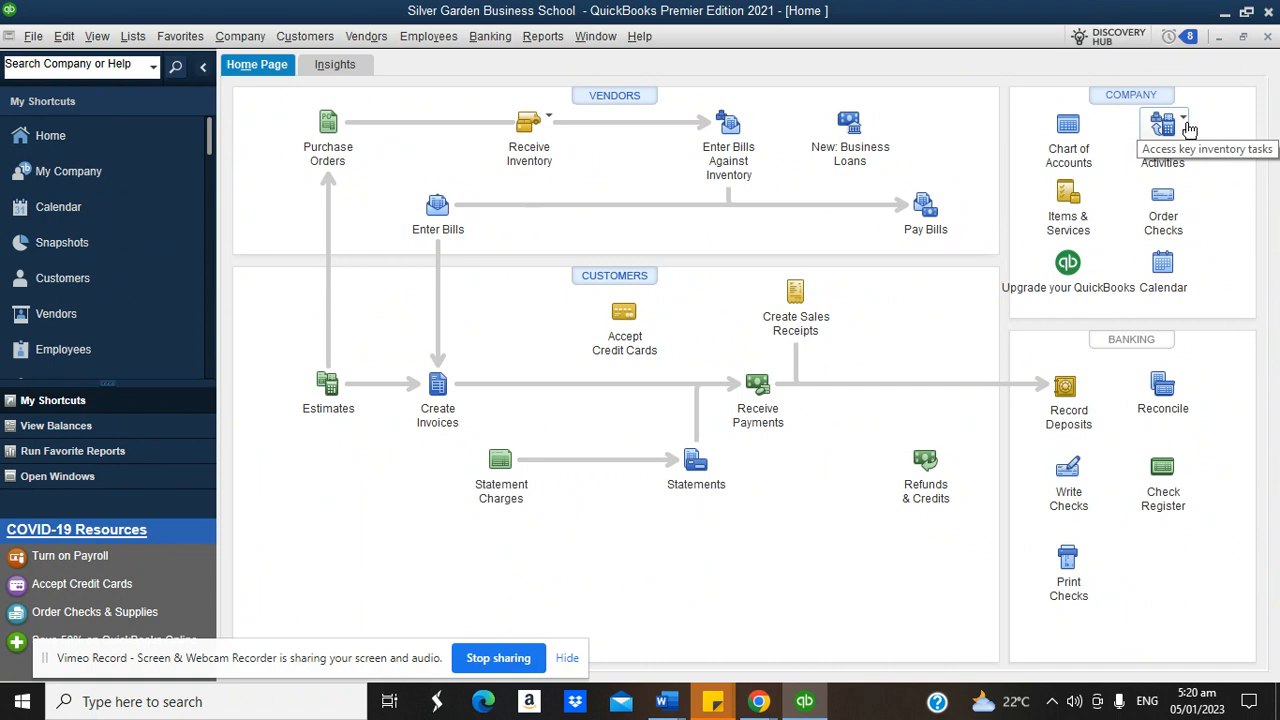
Step: Open a quantity adjustment for inventory on hand and check the book stock in the Inventory Valuation Summary report
click(1183, 122)
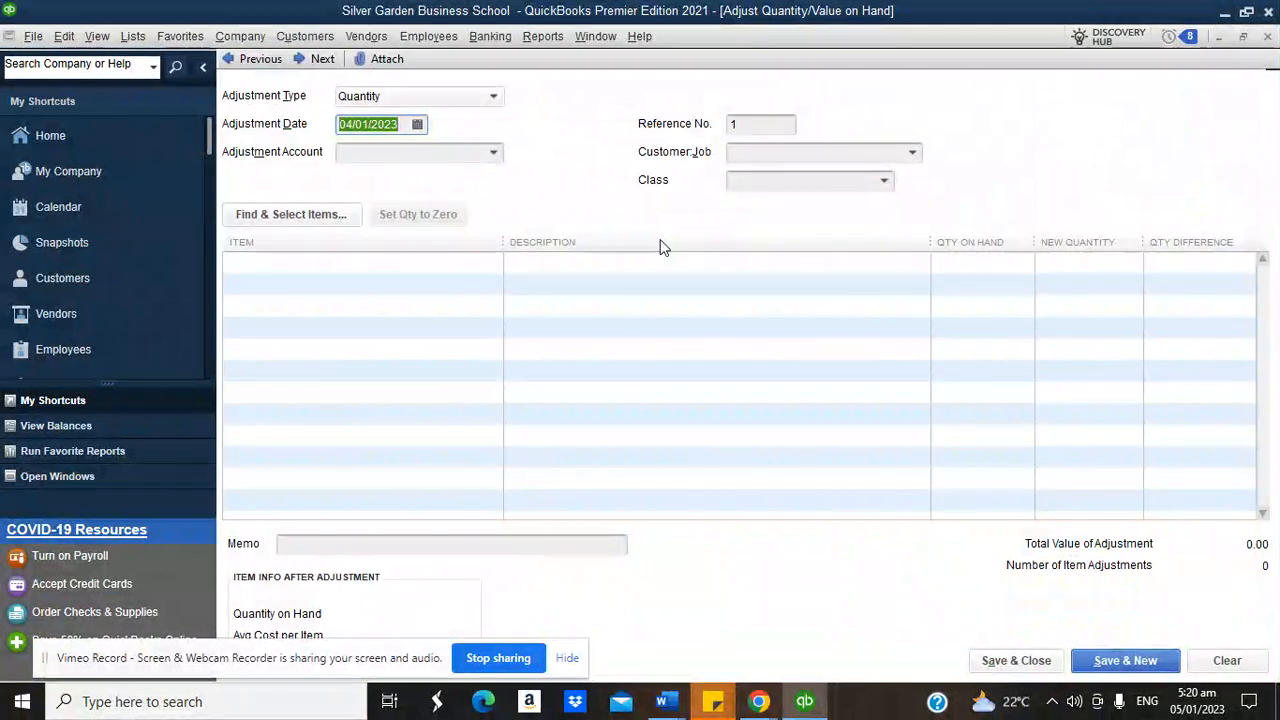
click(543, 36)
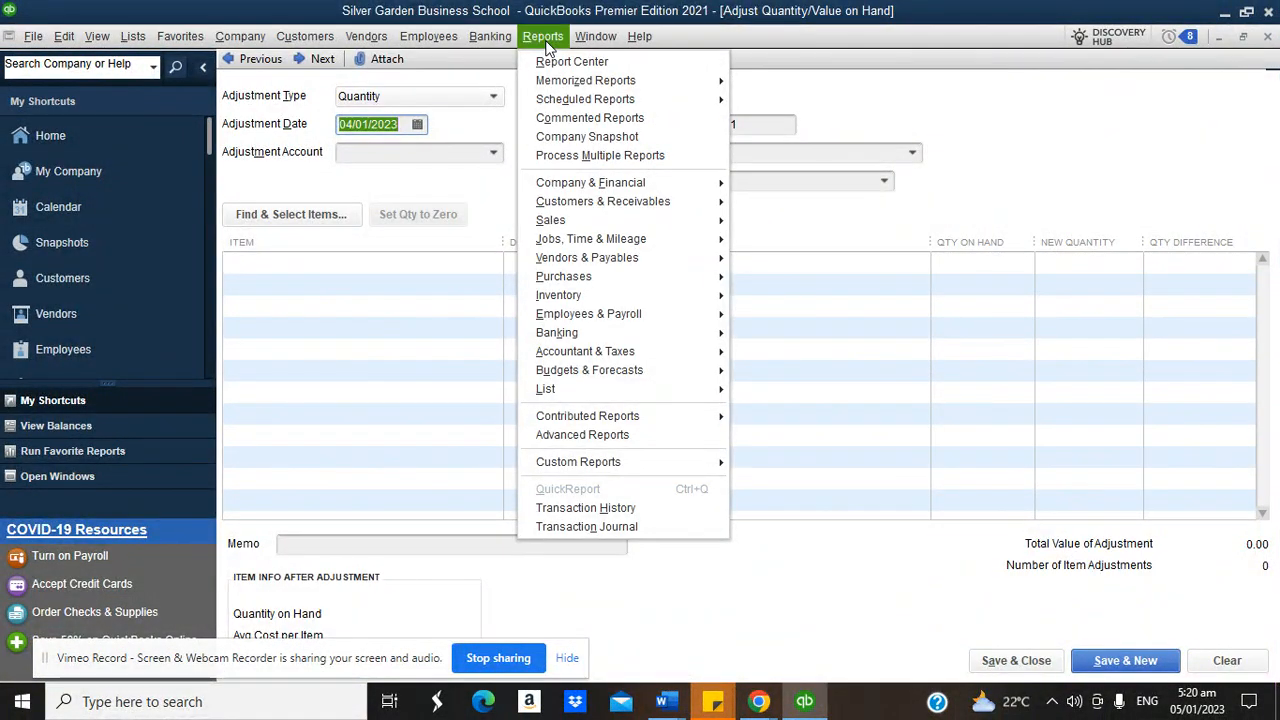
mouse_move(640, 298)
click(777, 295)
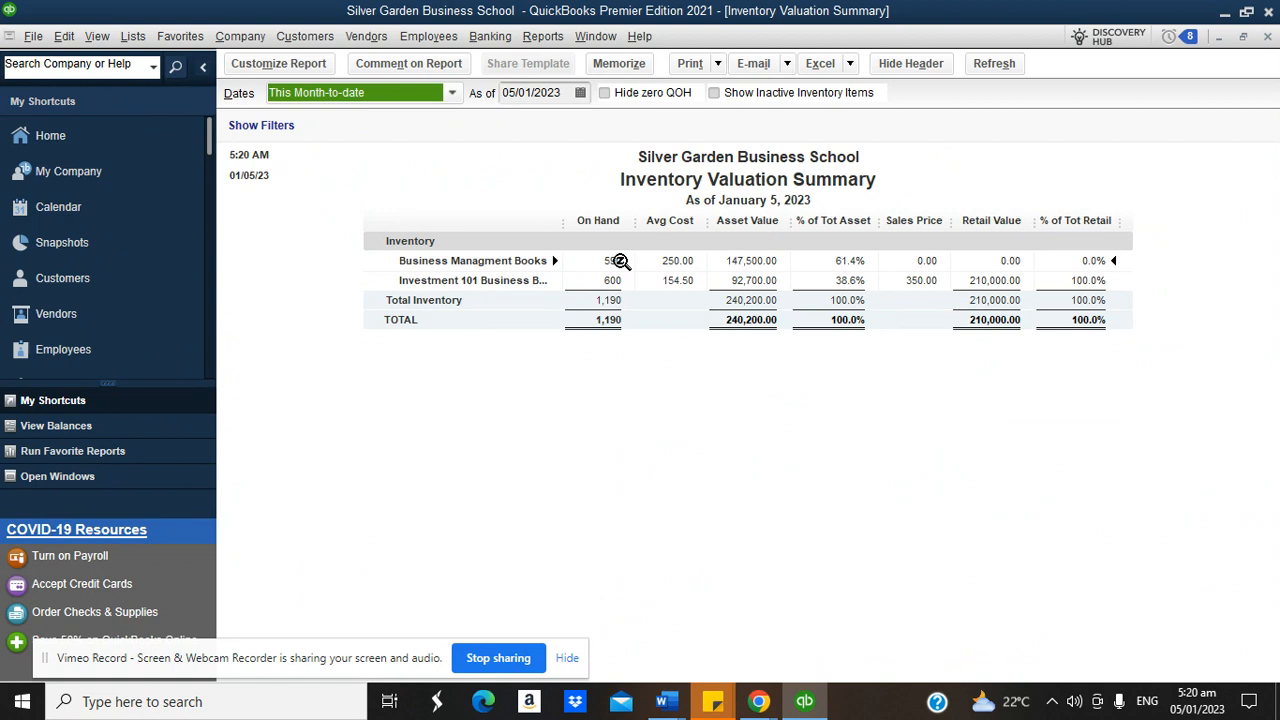
click(1267, 37)
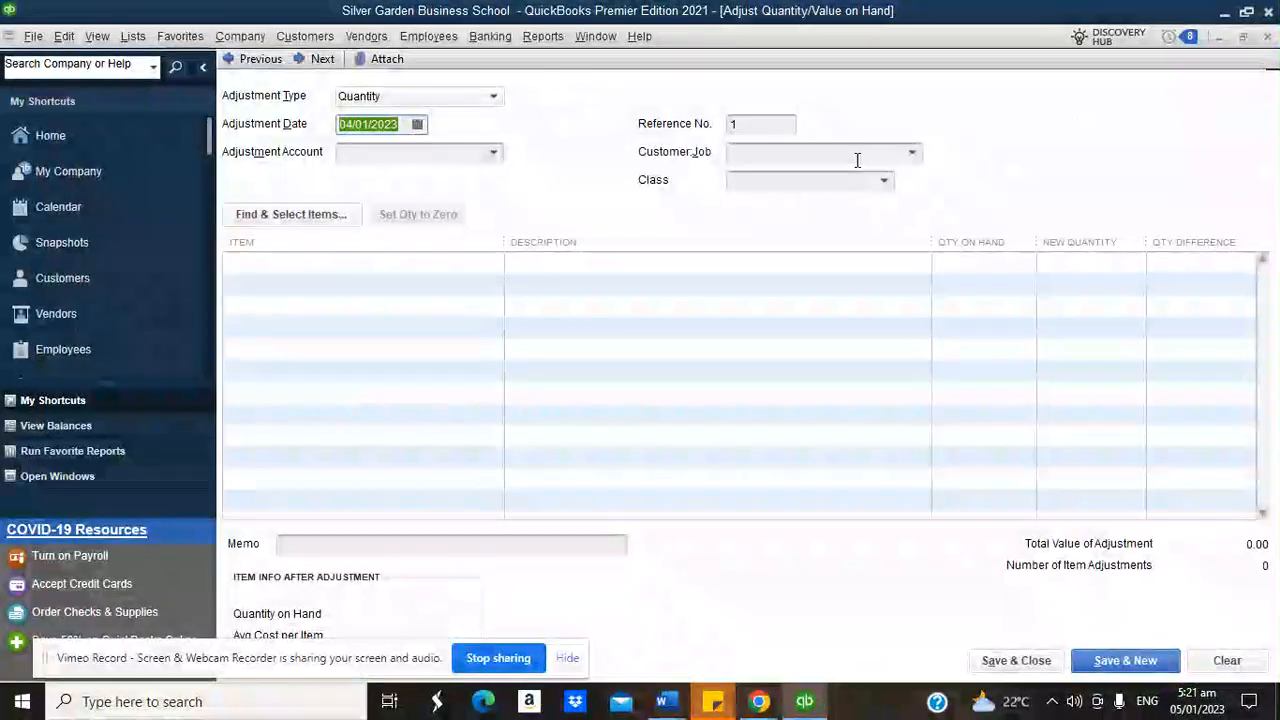
Step: Create the Cost of Goods Sold account Damaged Items and use it as the adjustment account
click(494, 156)
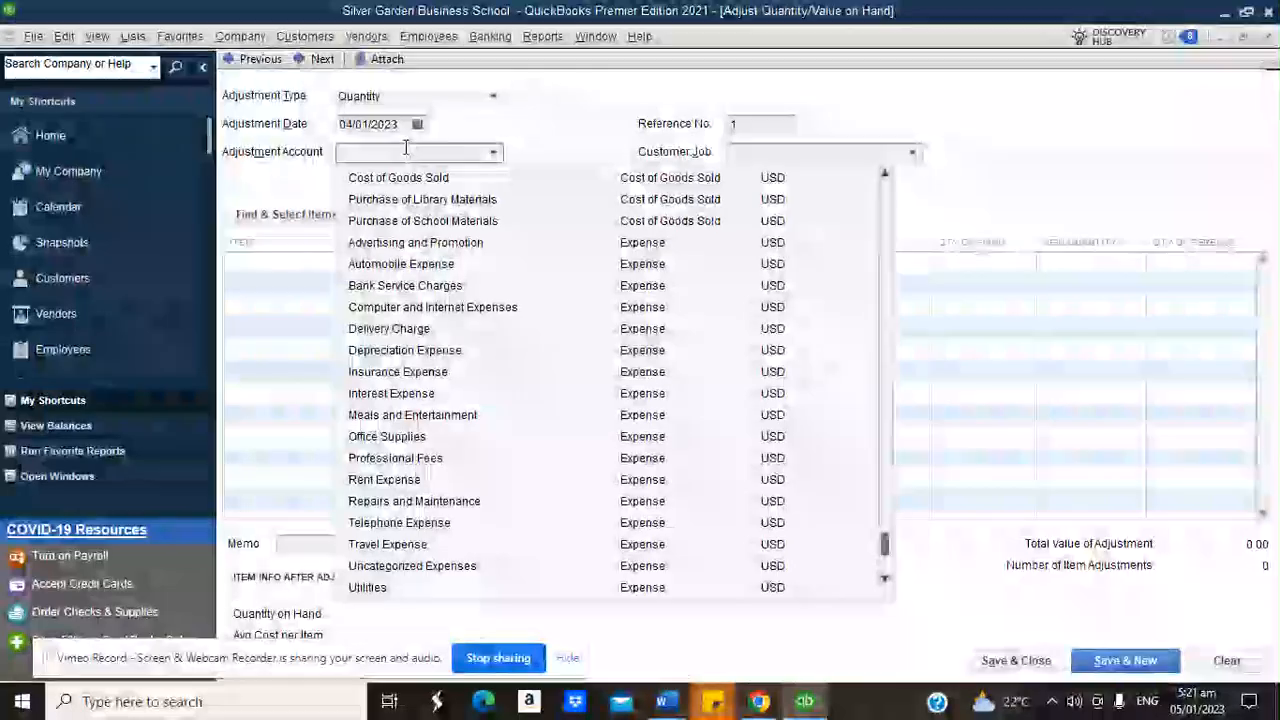
text(Damag)
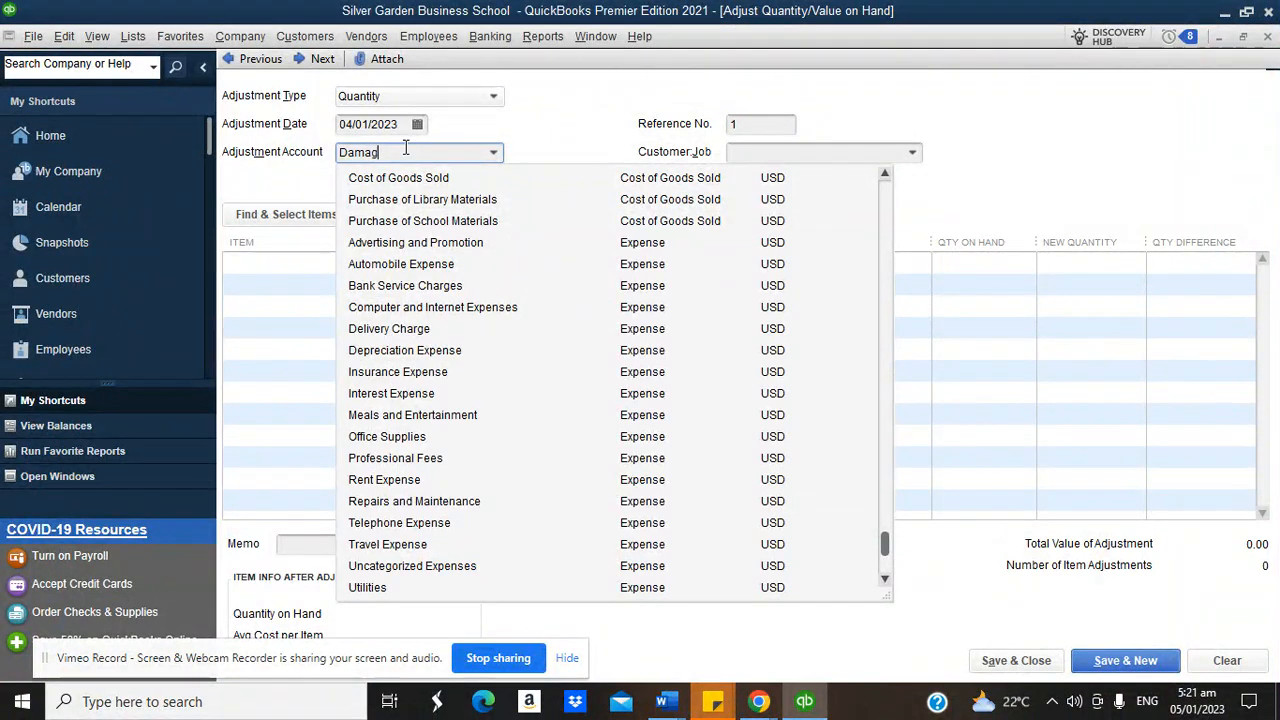
text(ed Items)
key(Tab)
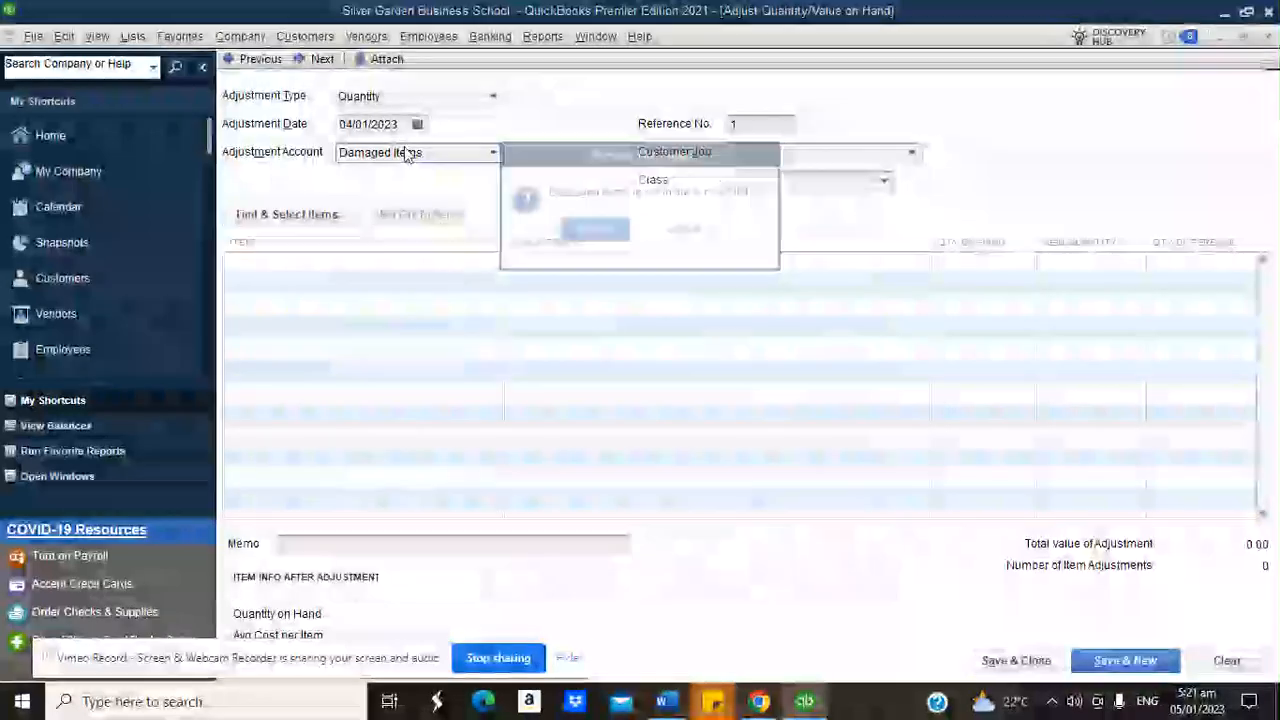
click(593, 231)
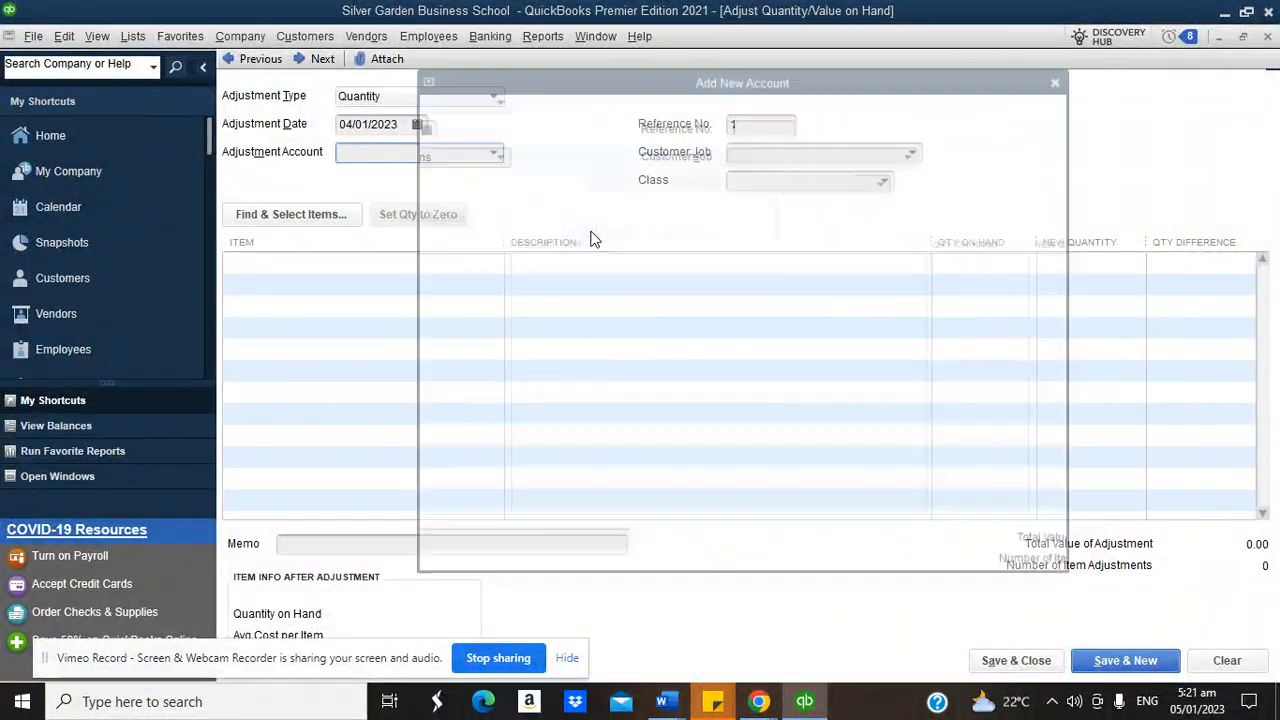
click(908, 552)
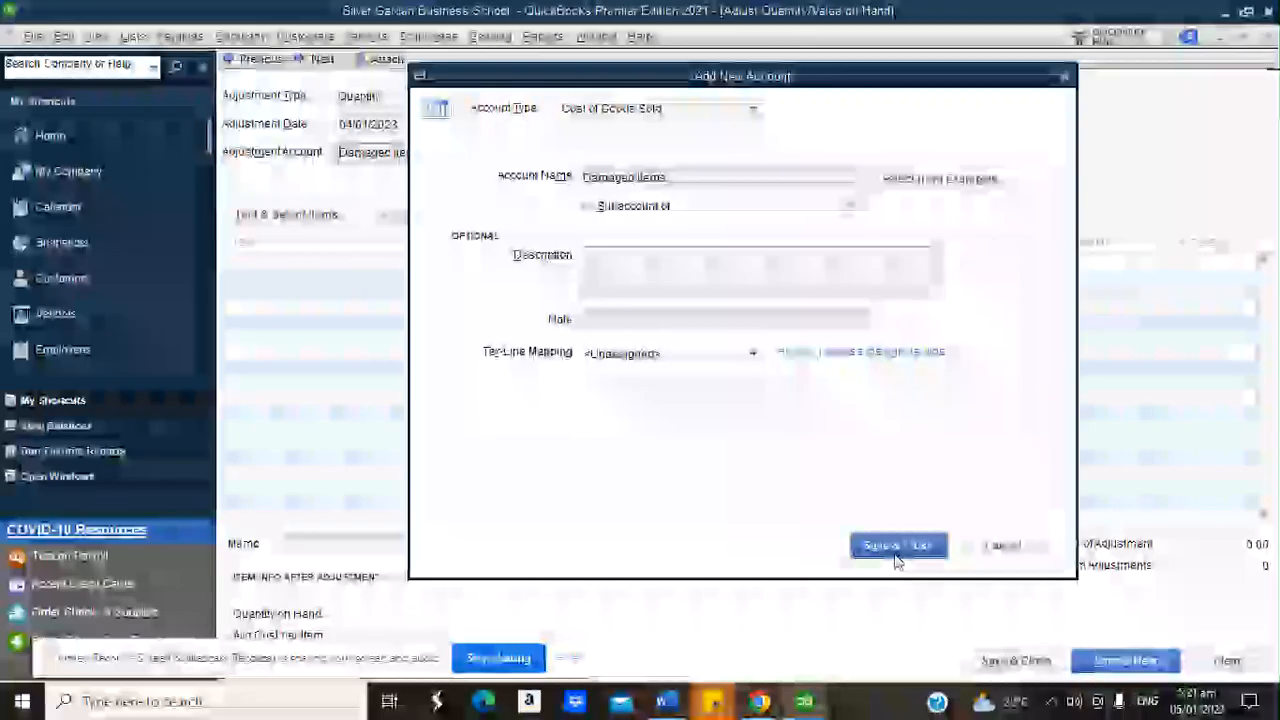
click(609, 320)
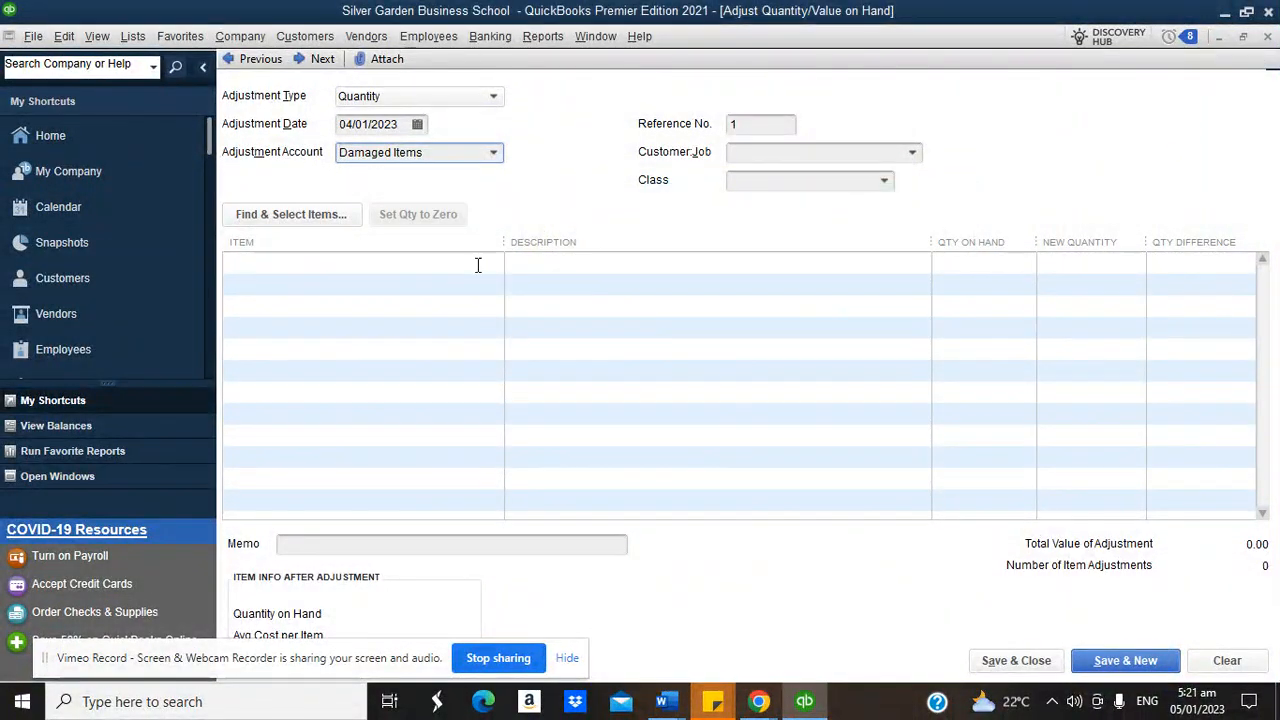
Step: Adjust Business Managment Books to a new quantity of 585, and save and close the inventory adjustment
click(490, 264)
click(494, 266)
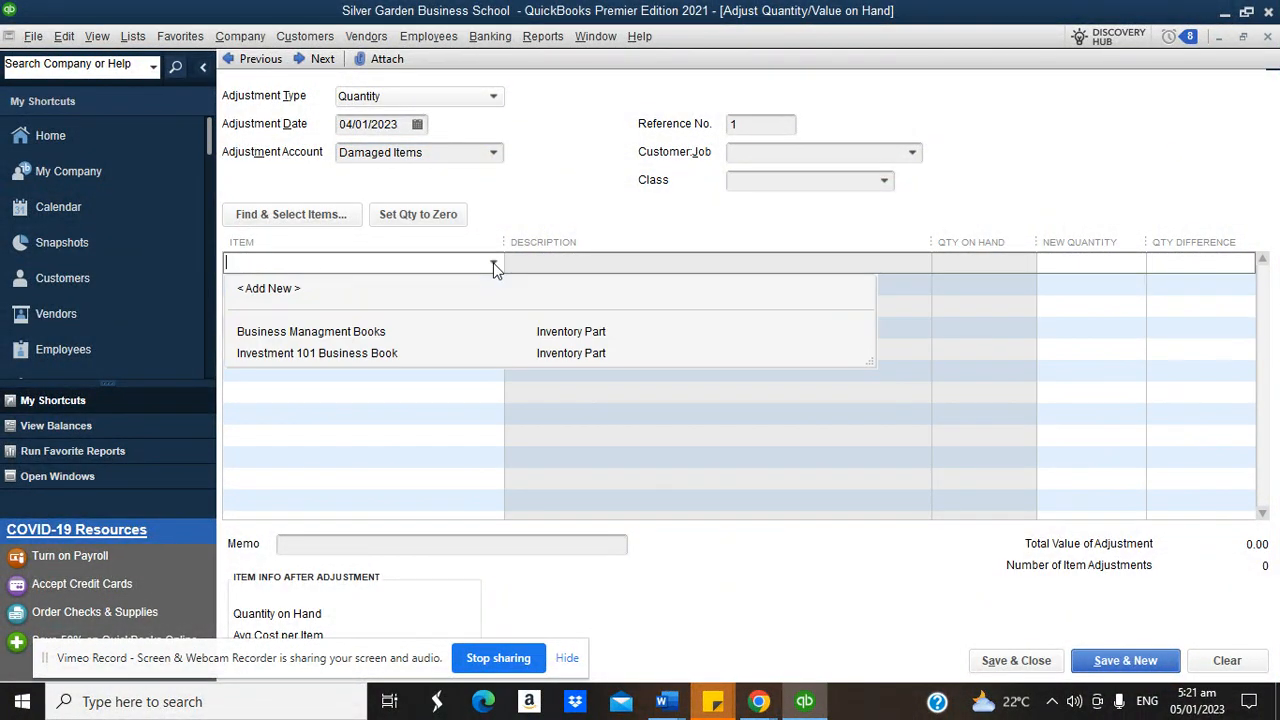
click(368, 337)
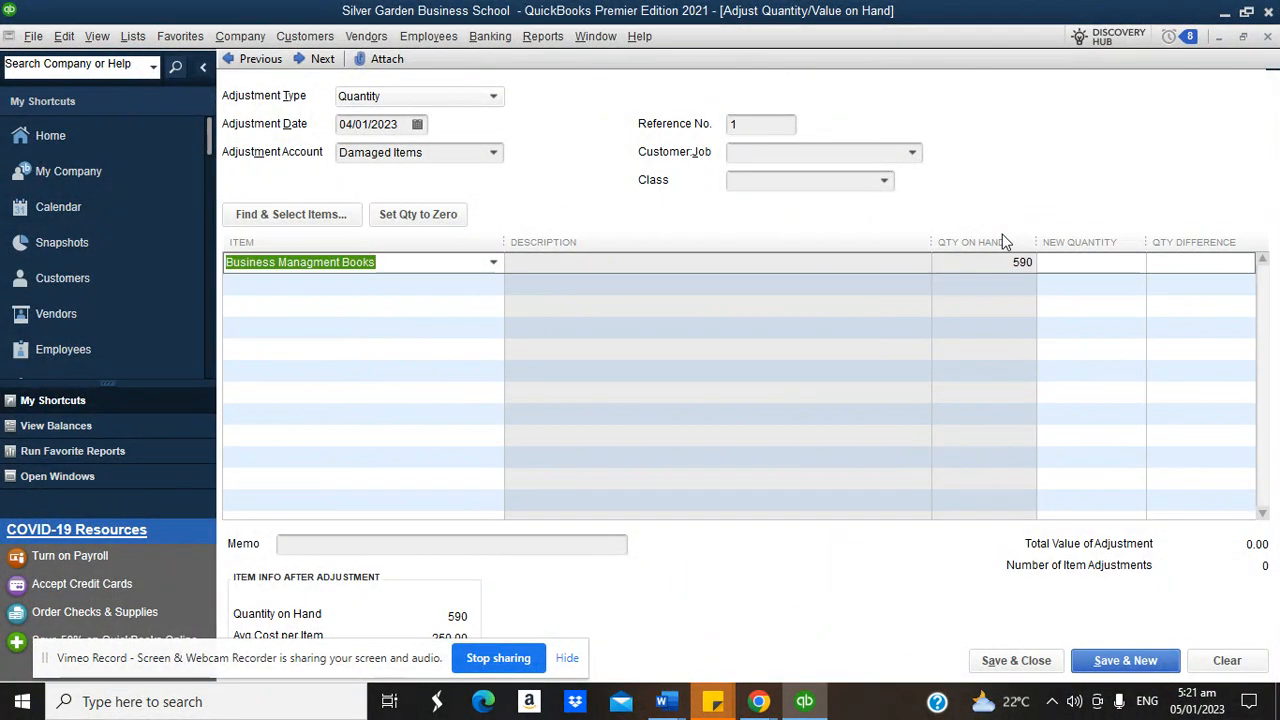
click(1092, 268)
text(585)
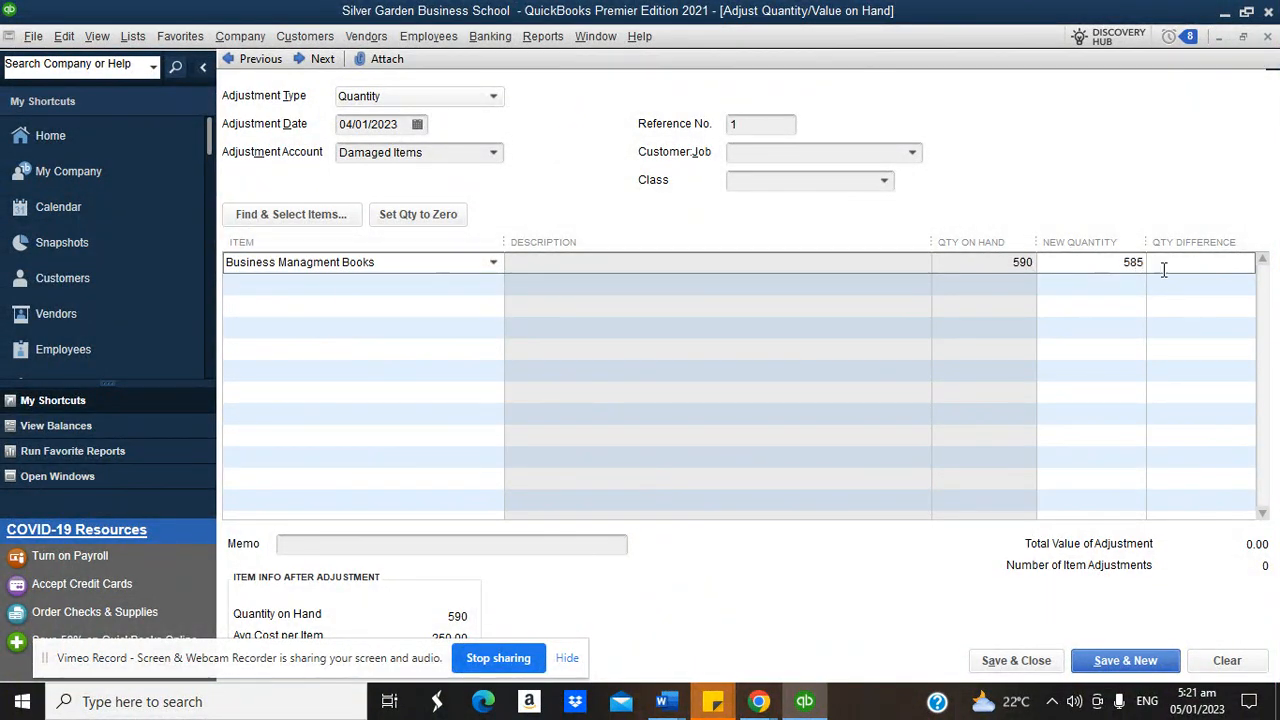
click(1200, 263)
click(1015, 667)
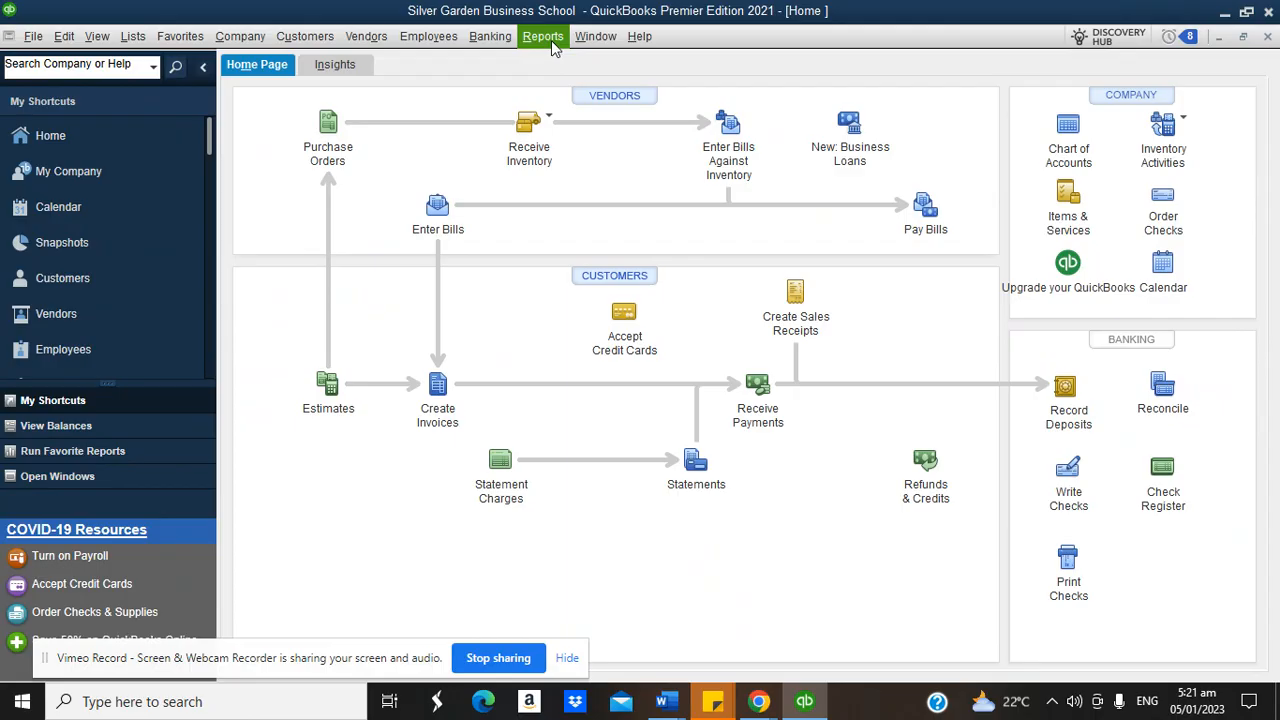
Step: Review the adjusted book quantities and values in the Inventory Valuation Summary report, and close the report
click(551, 40)
mouse_move(700, 295)
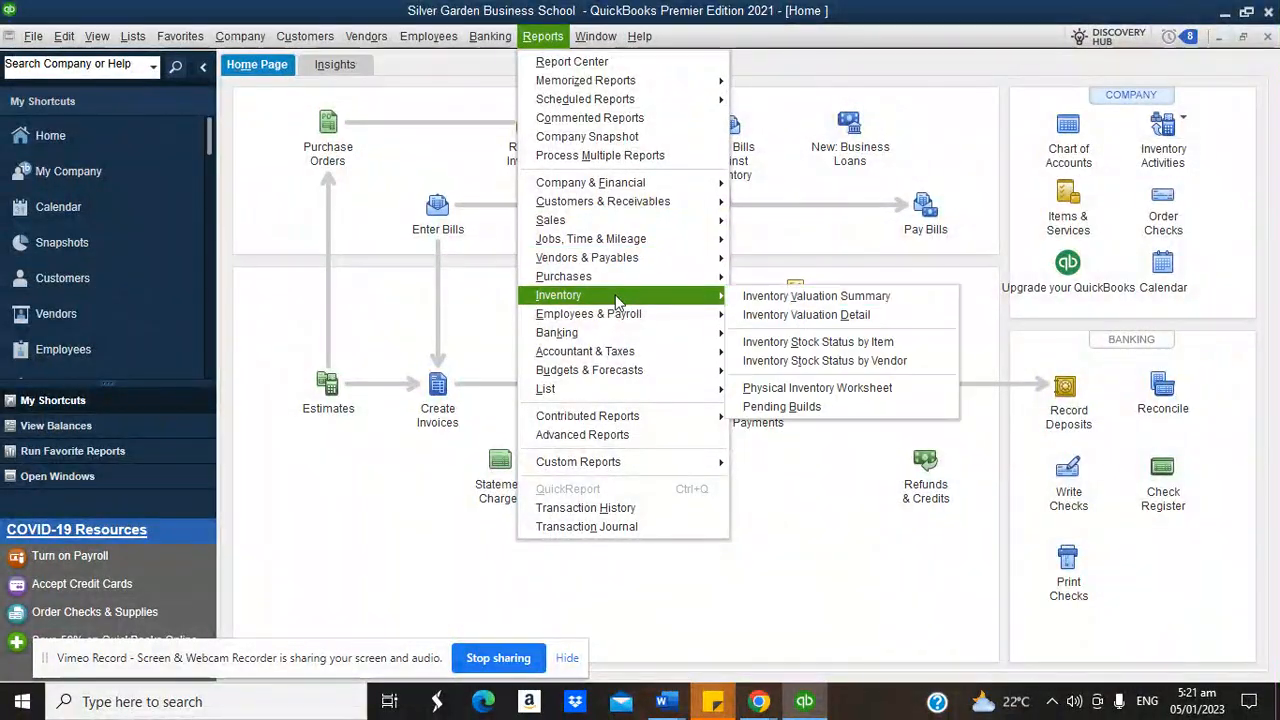
click(752, 298)
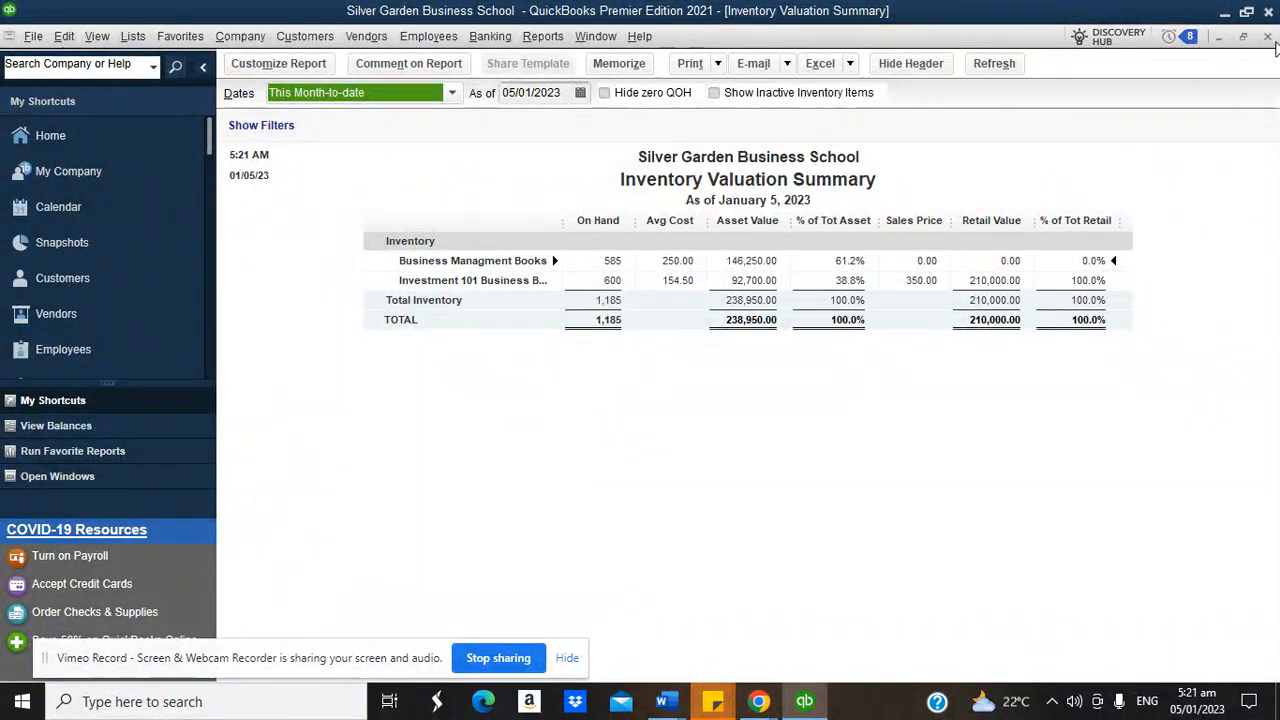
click(1268, 37)
Step: Correct the name of the Business Managment Books item to Business Management Books in the item list, and close the list
click(133, 36)
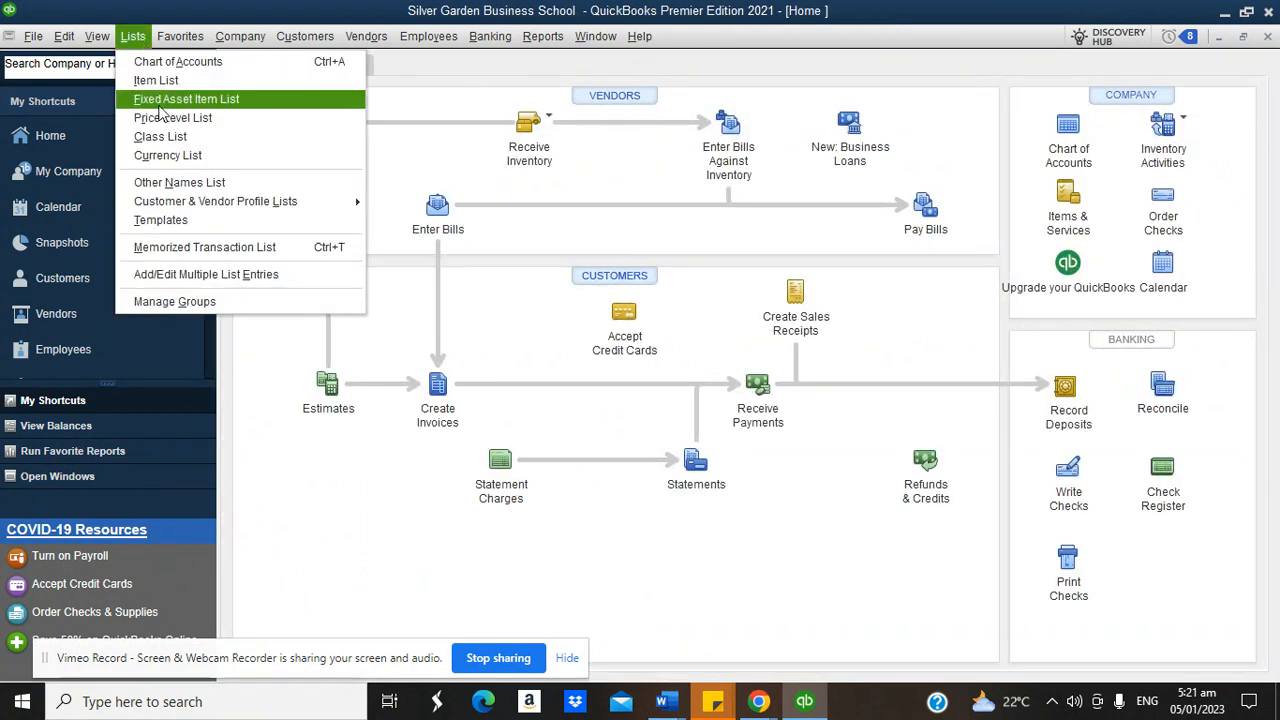
click(158, 81)
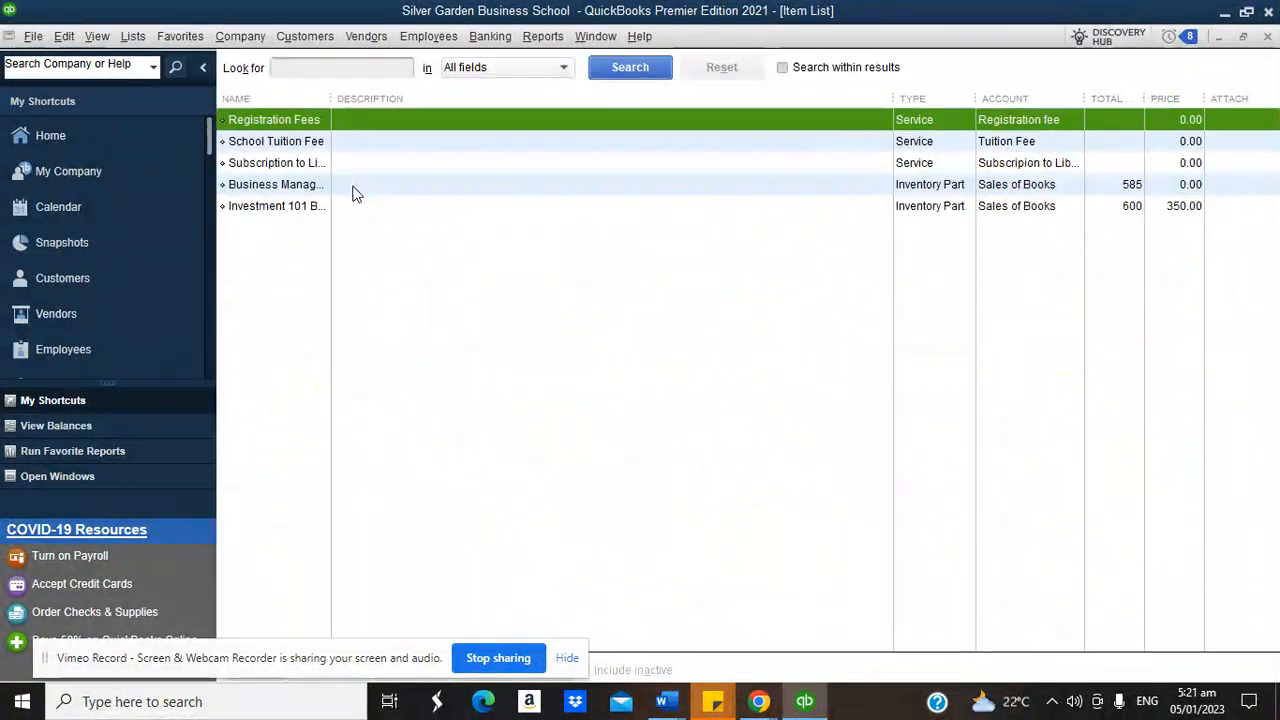
right_click(273, 183)
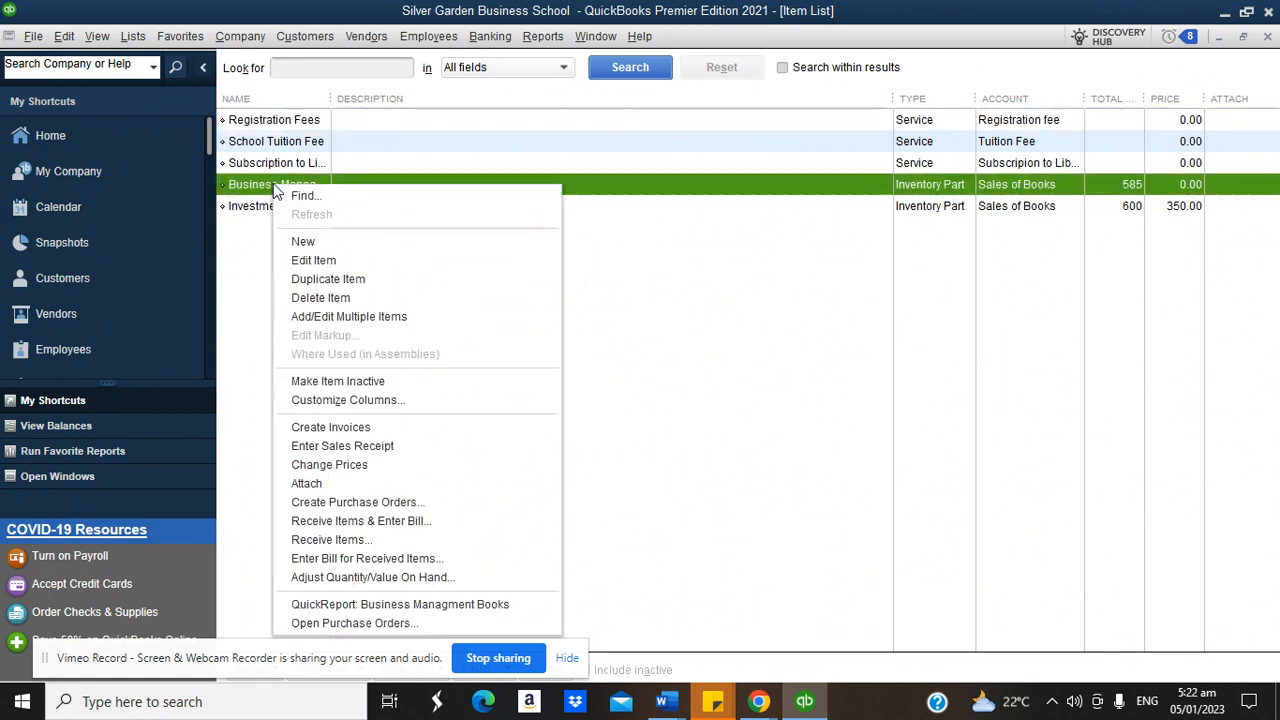
click(312, 260)
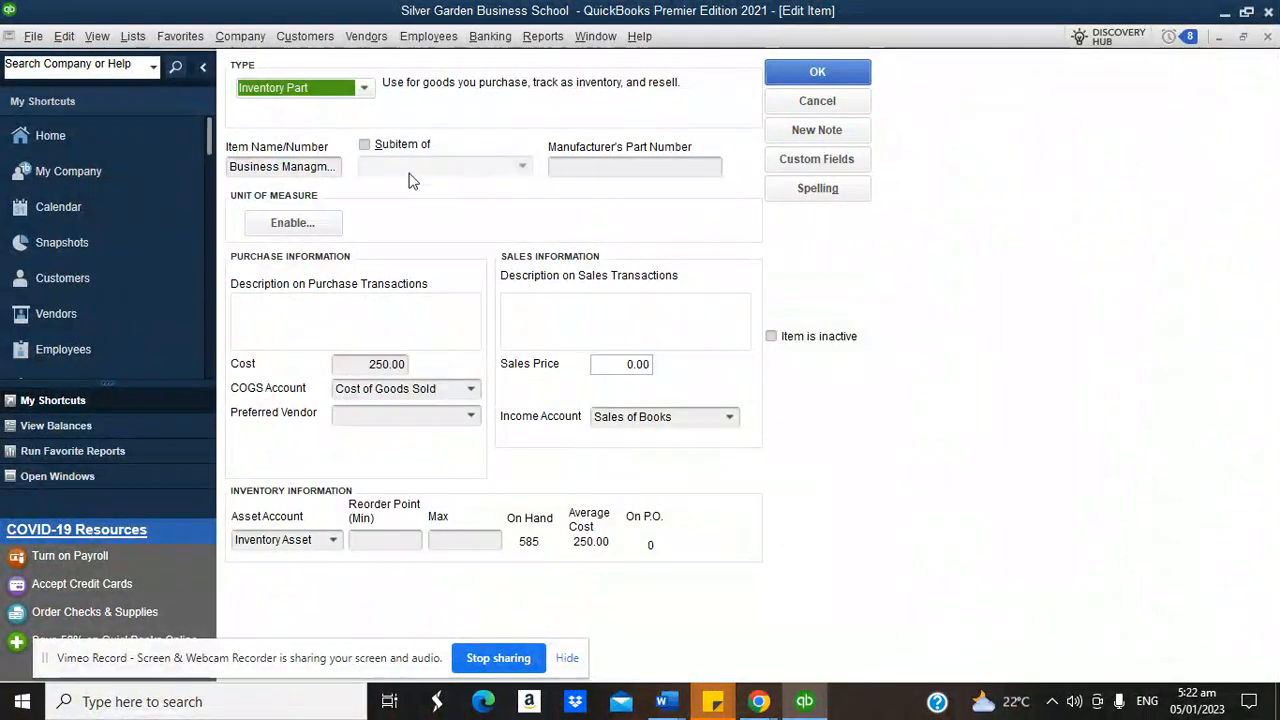
click(319, 167)
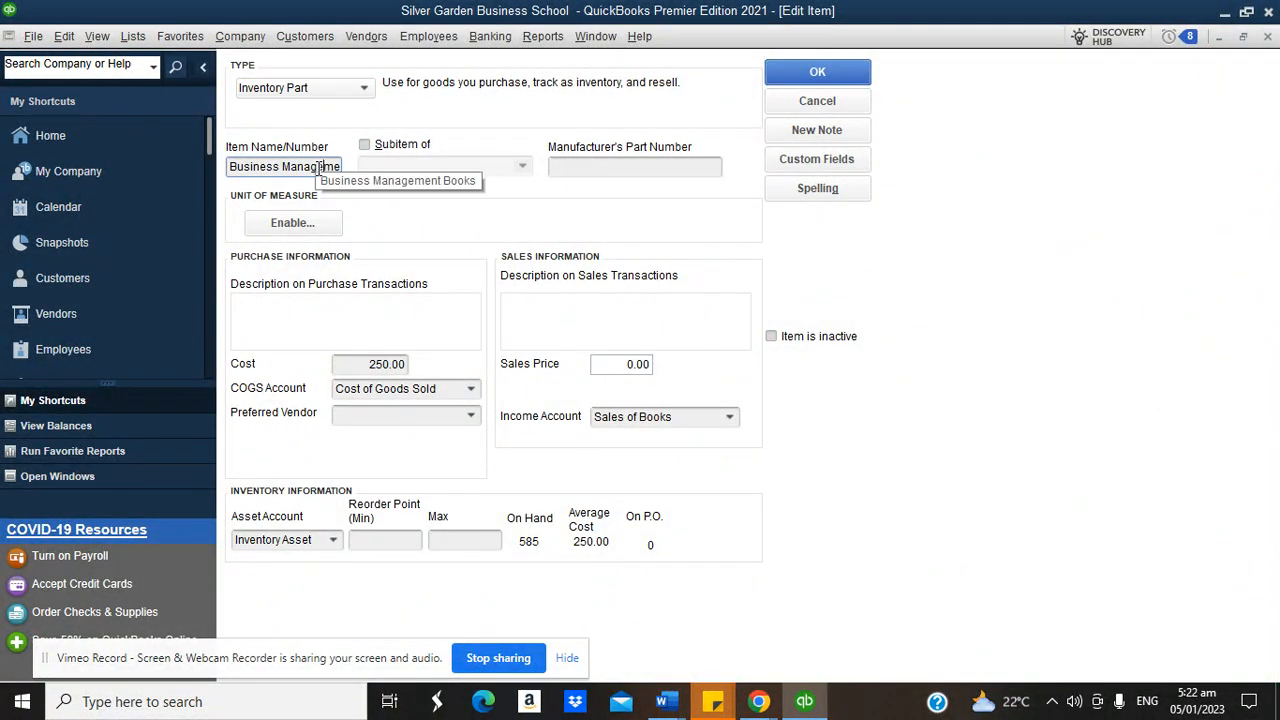
click(834, 78)
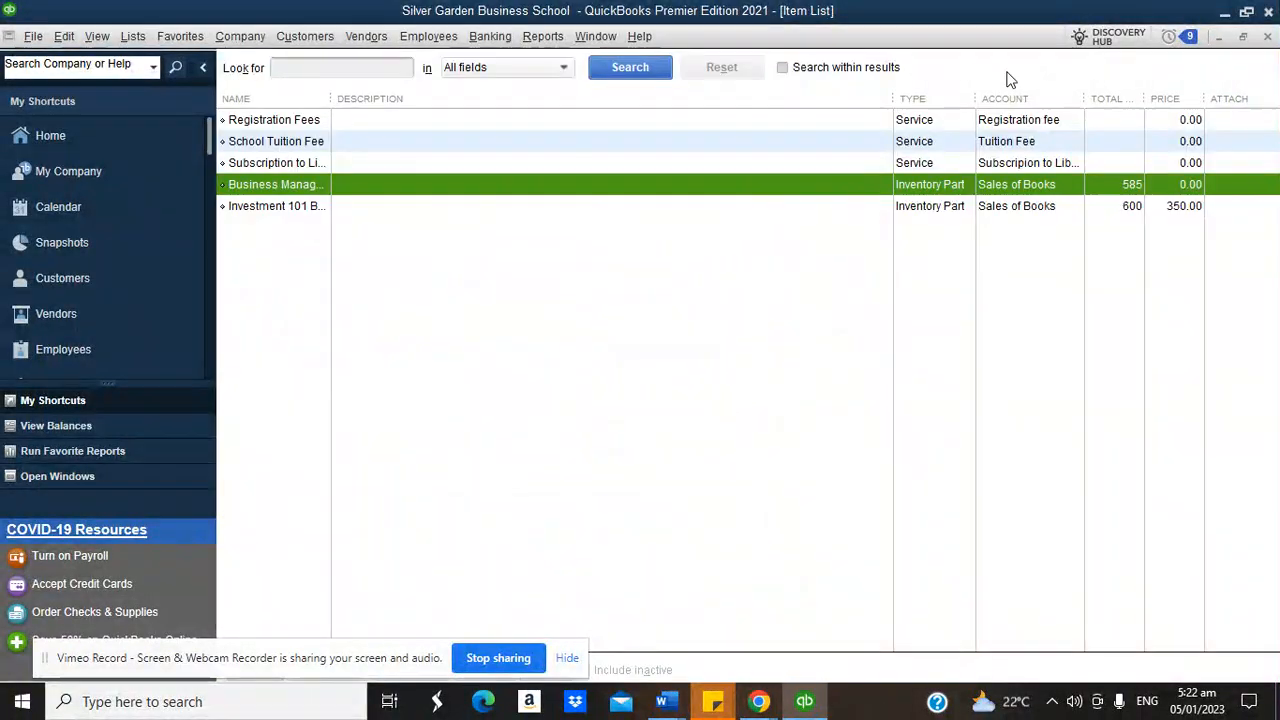
click(1267, 39)
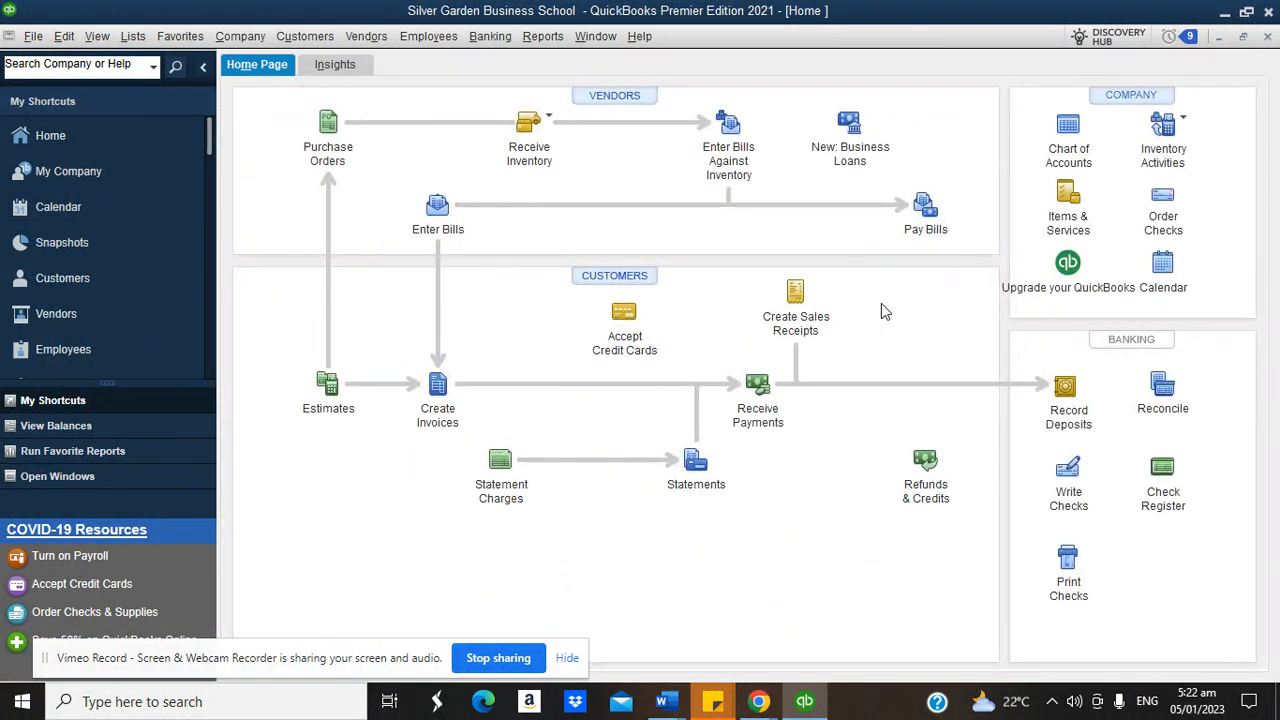
click(492, 38)
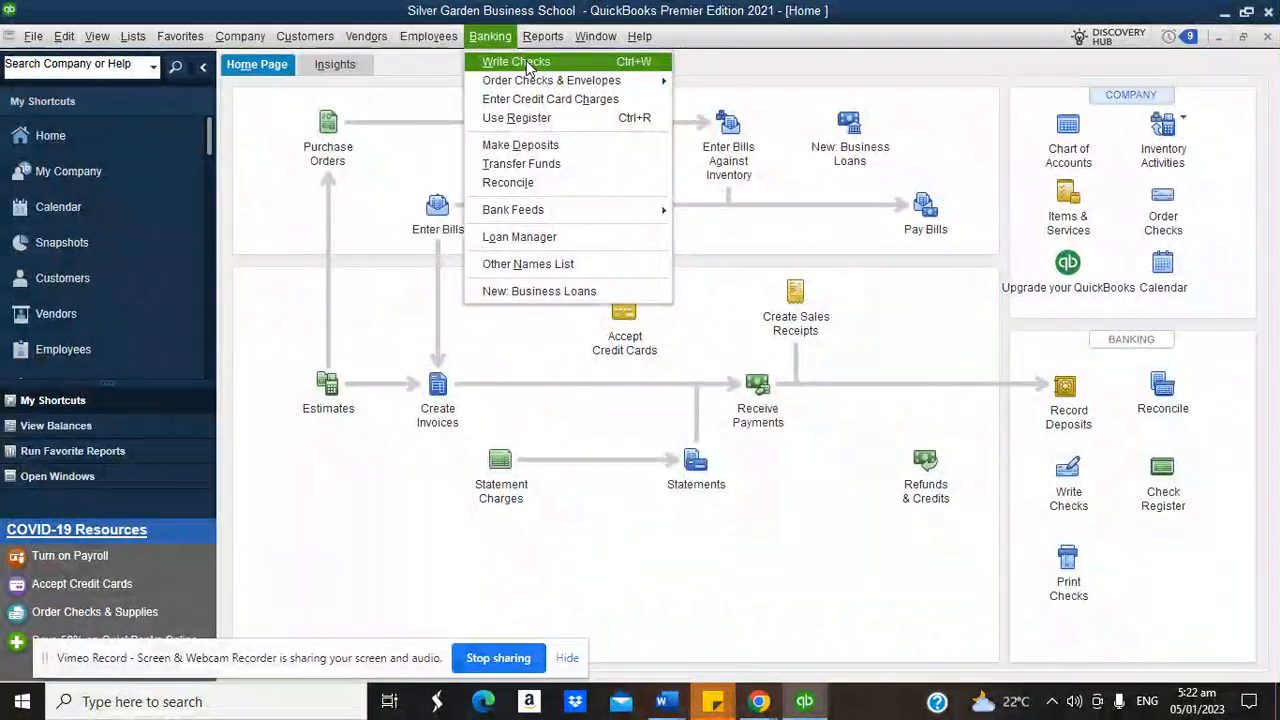
click(552, 139)
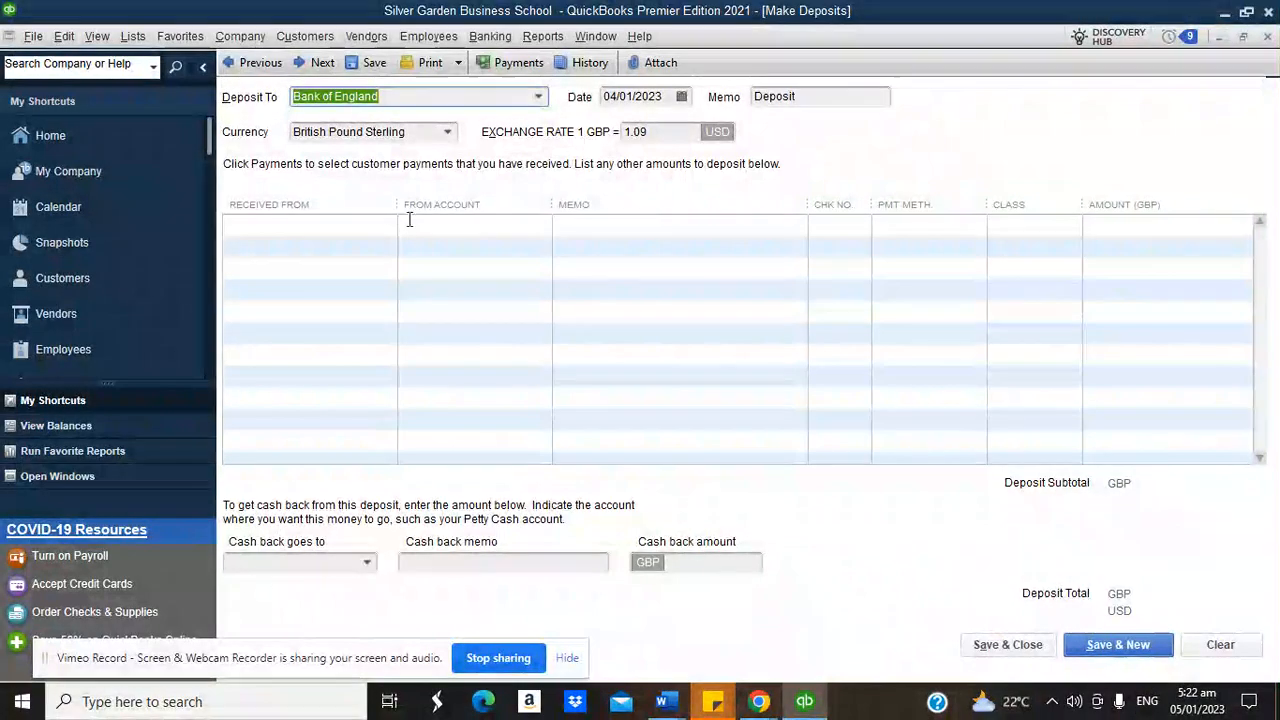
click(379, 234)
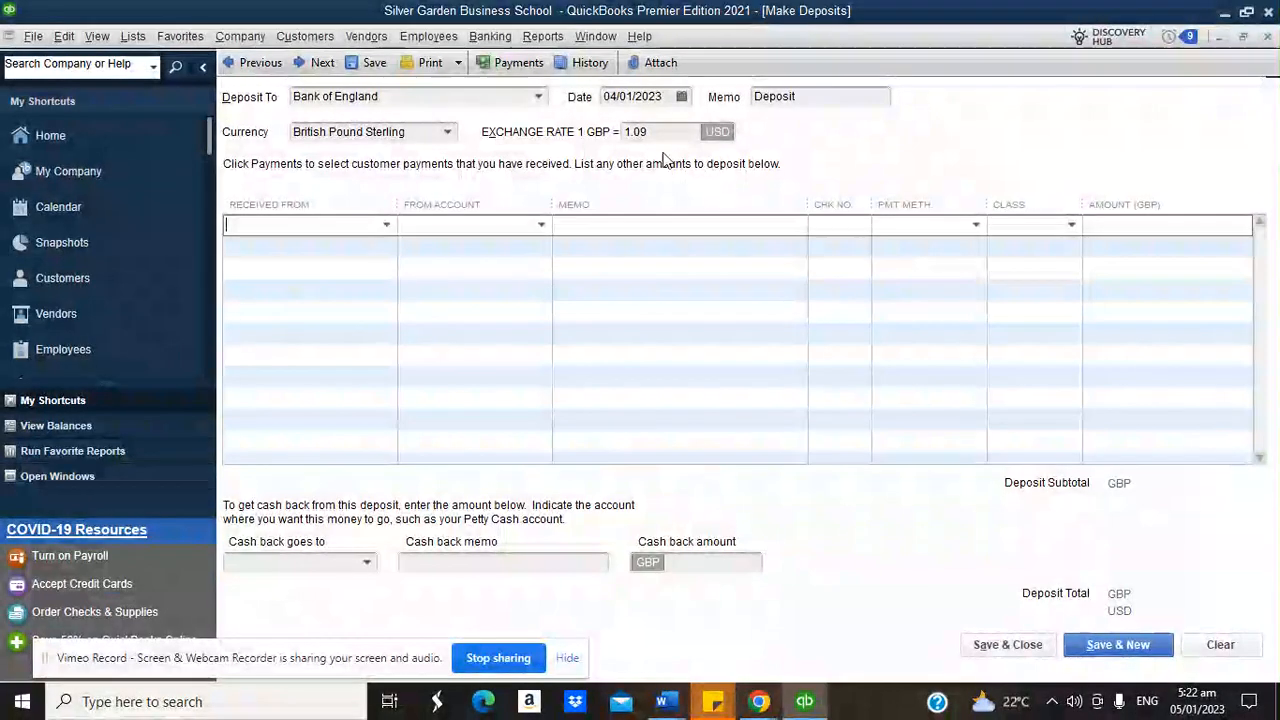
click(1267, 37)
Step: Start a funds transfer from Bank of England to Bank of America
click(490, 36)
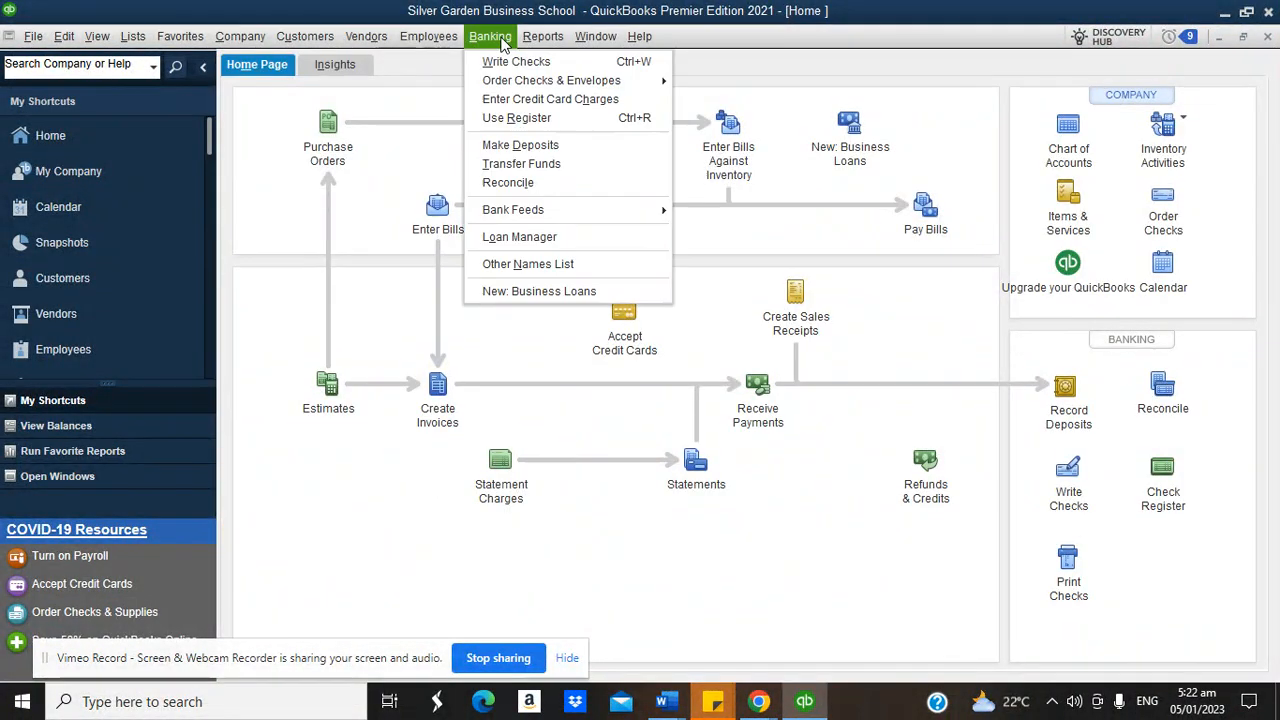
click(528, 165)
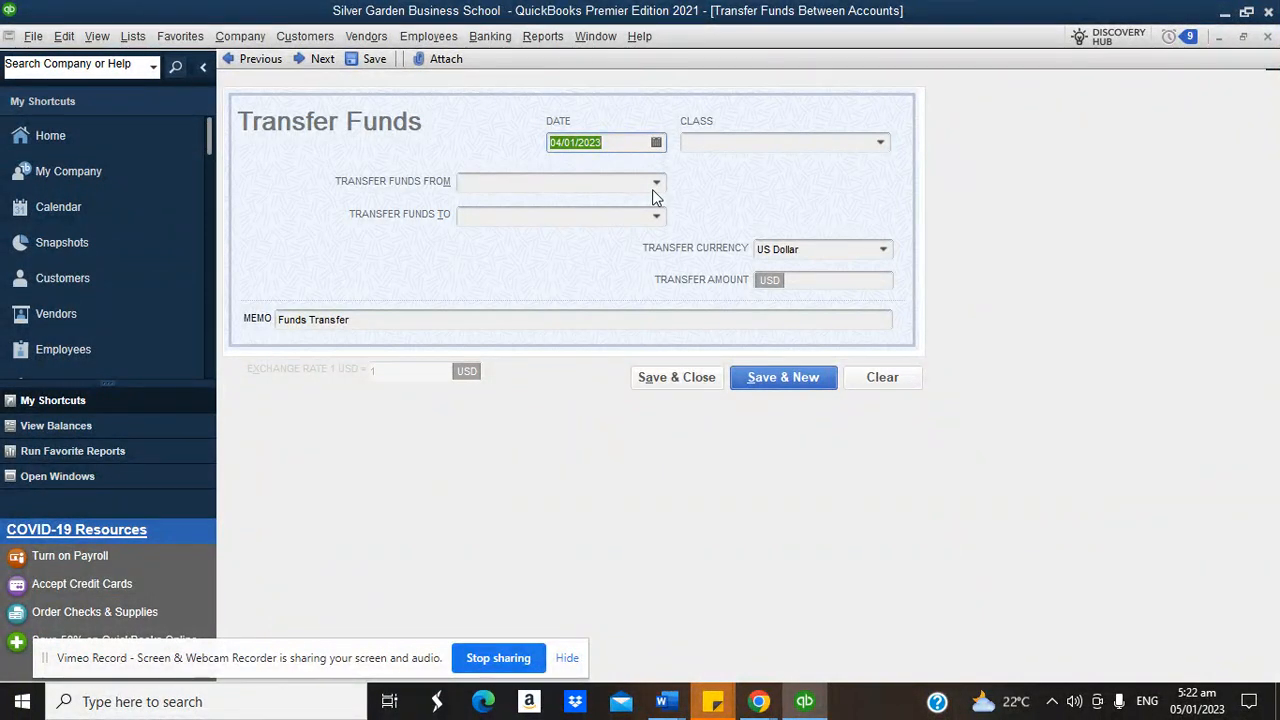
click(655, 181)
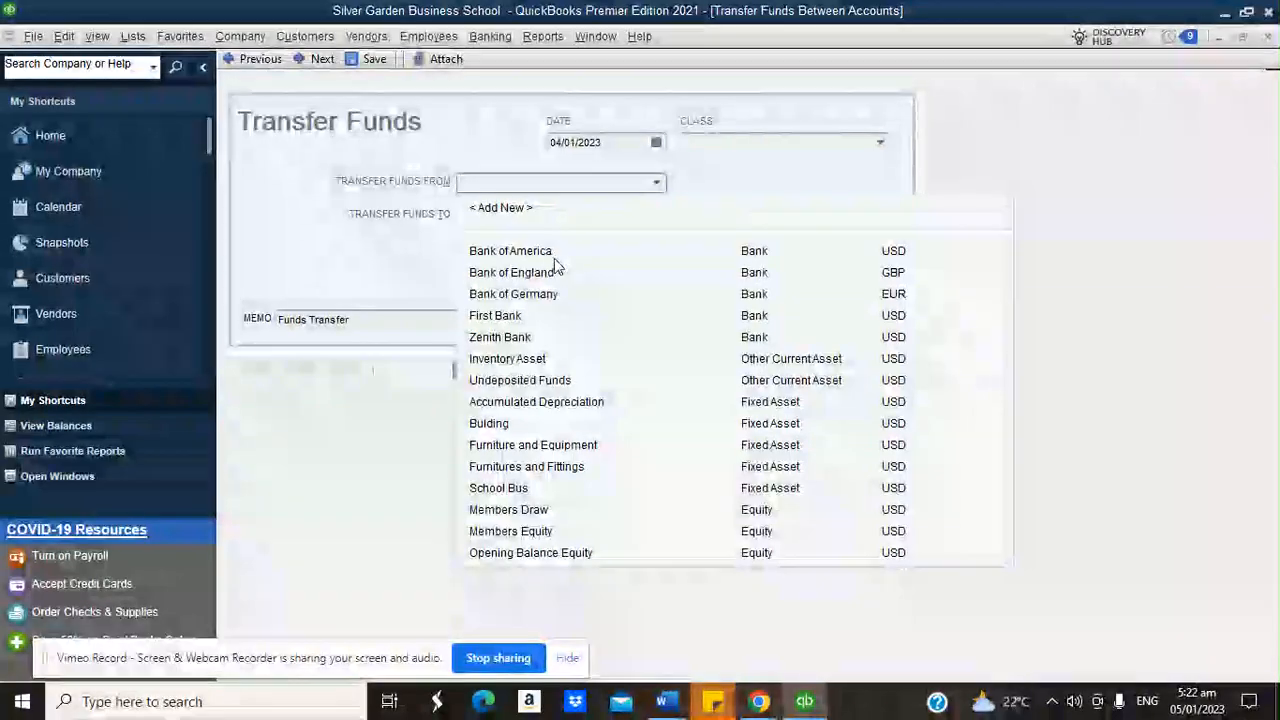
click(556, 271)
click(656, 216)
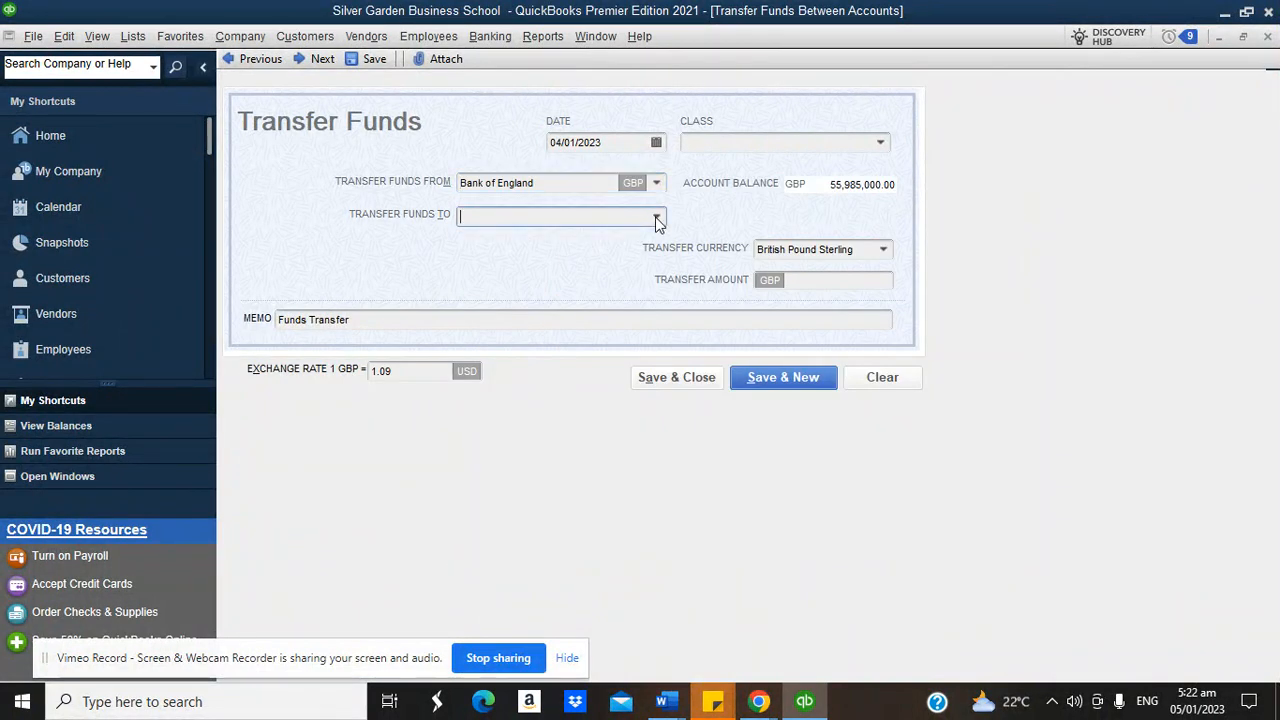
click(558, 289)
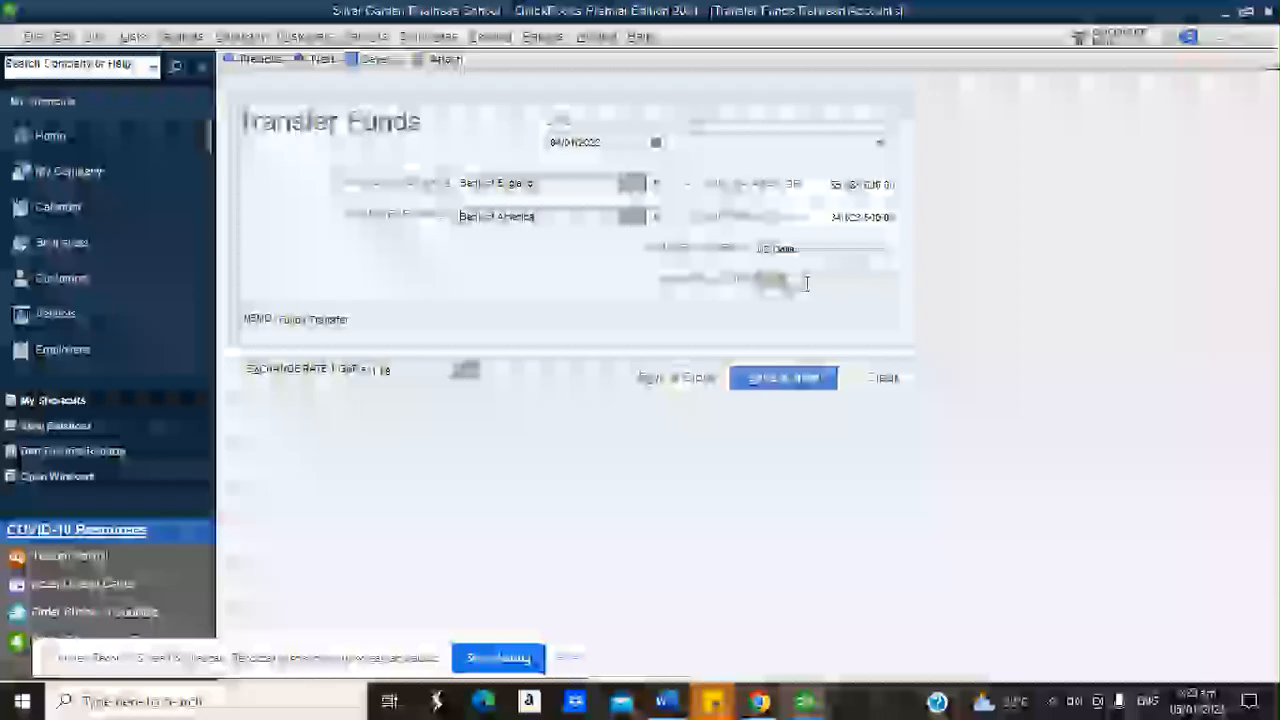
Step: Set the transfer currency to British Pound Sterling and the amount to 1,000,000, and save and close the transfer without a class
click(882, 249)
click(834, 276)
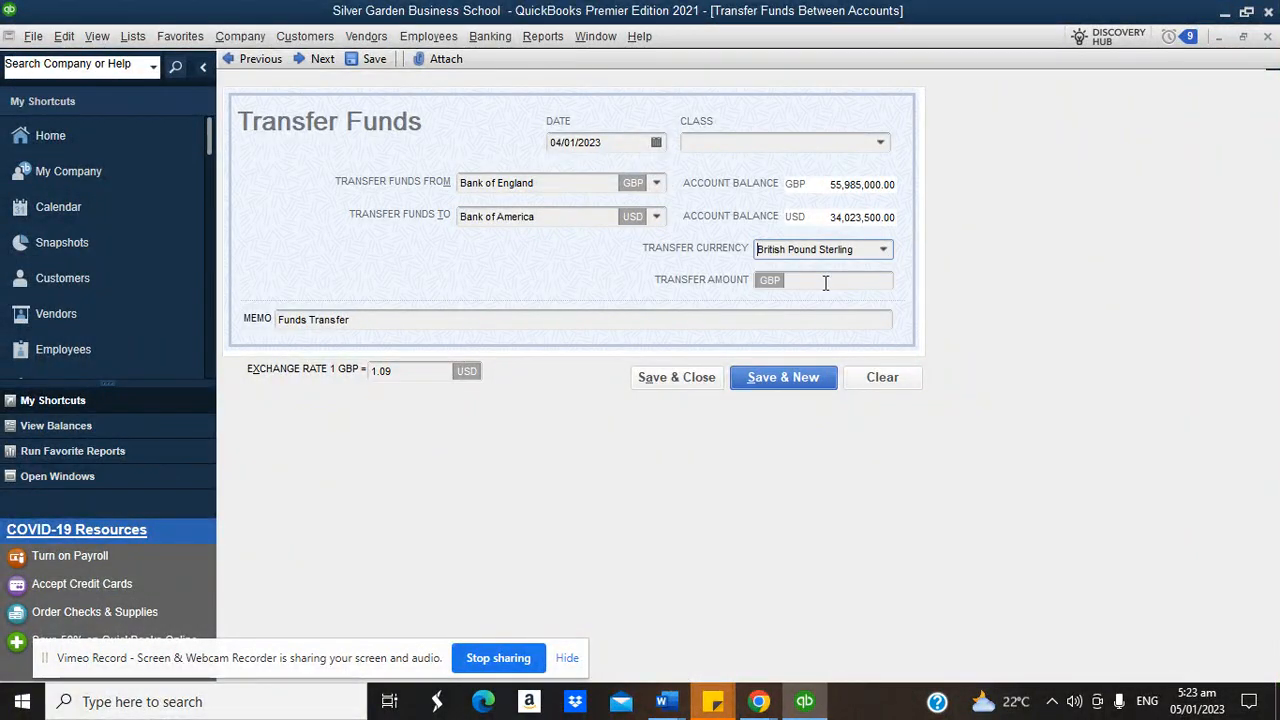
click(811, 285)
text(1,0)
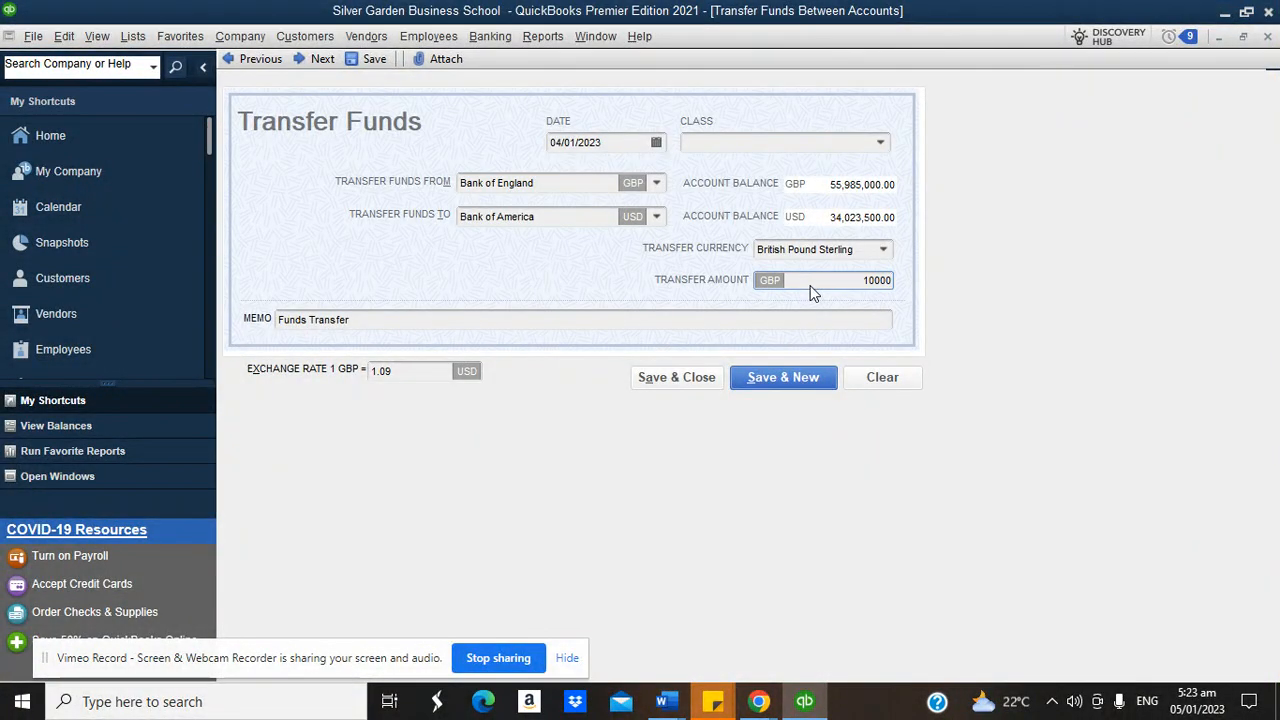
text(00,000)
click(779, 319)
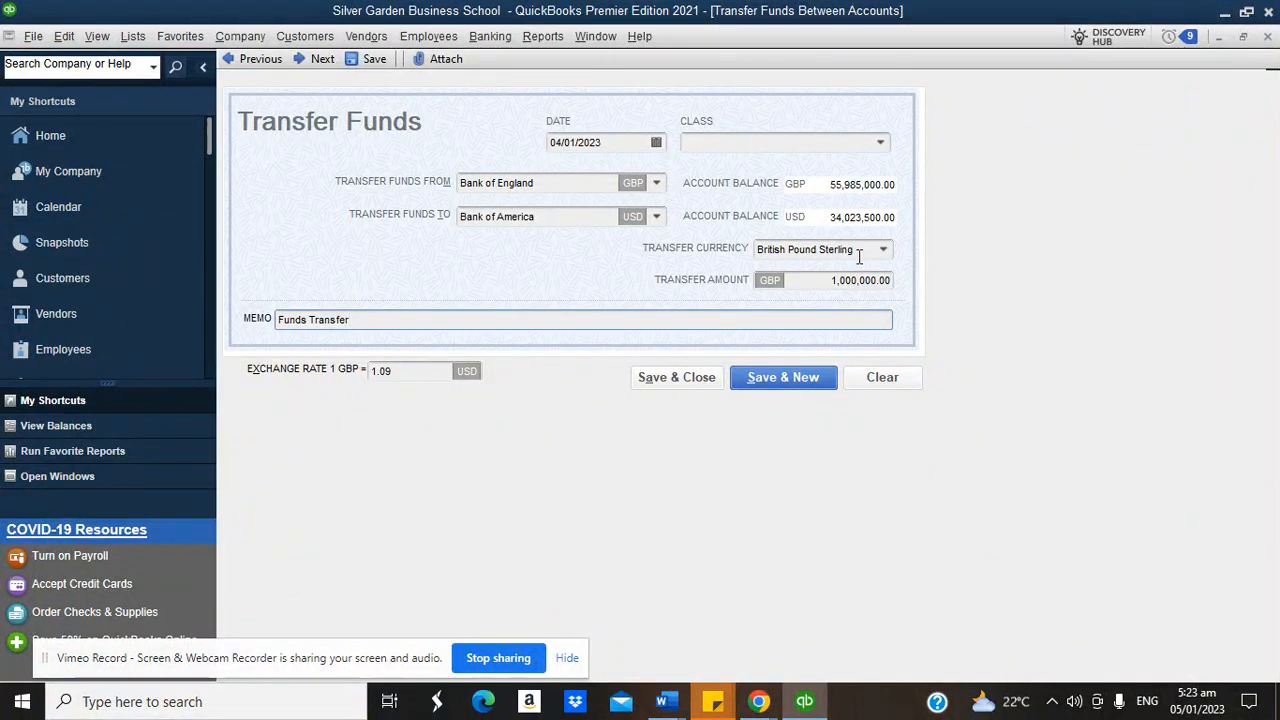
click(680, 378)
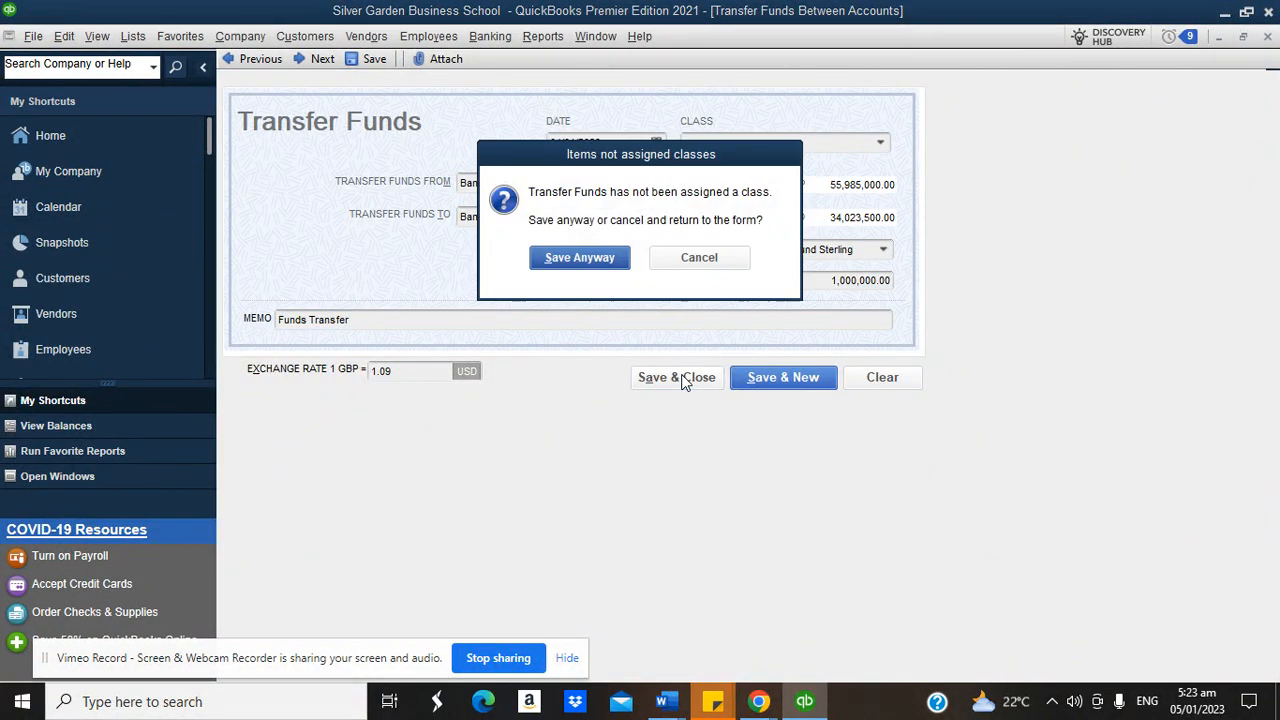
click(594, 262)
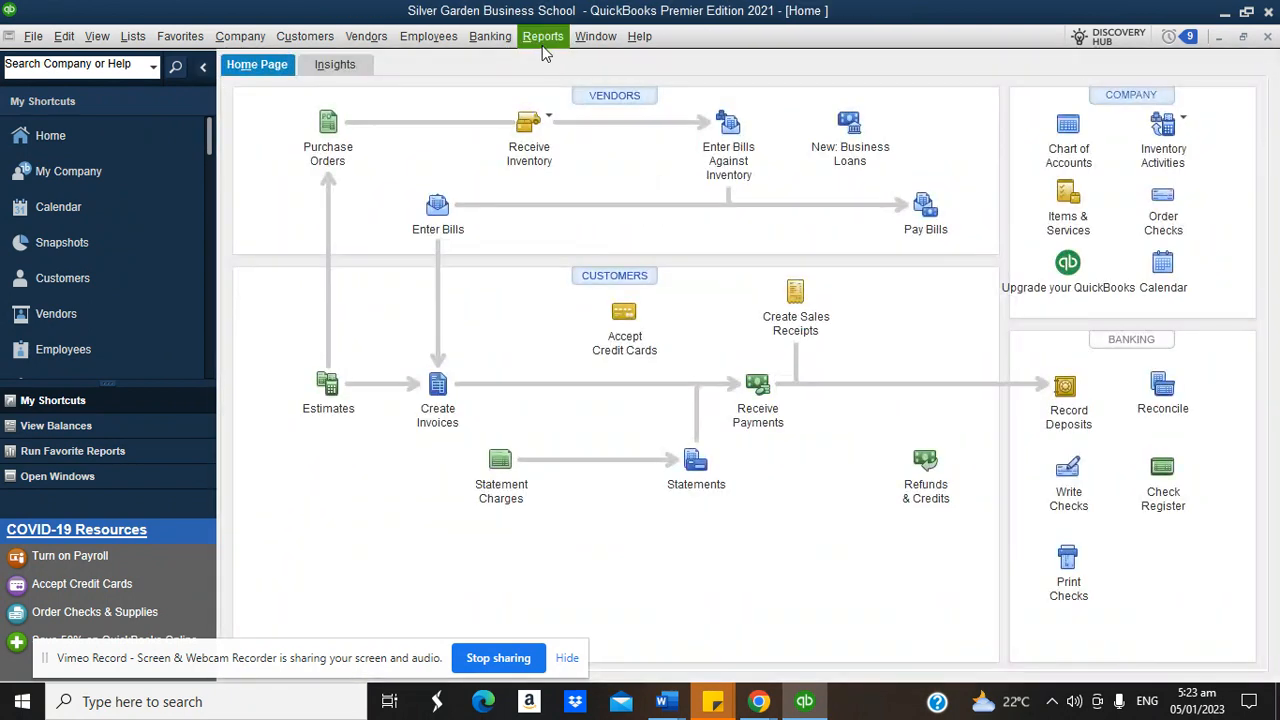
Step: Check the funds transfer entry and ending balance in the Bank of England register, and close the register
click(490, 36)
click(527, 118)
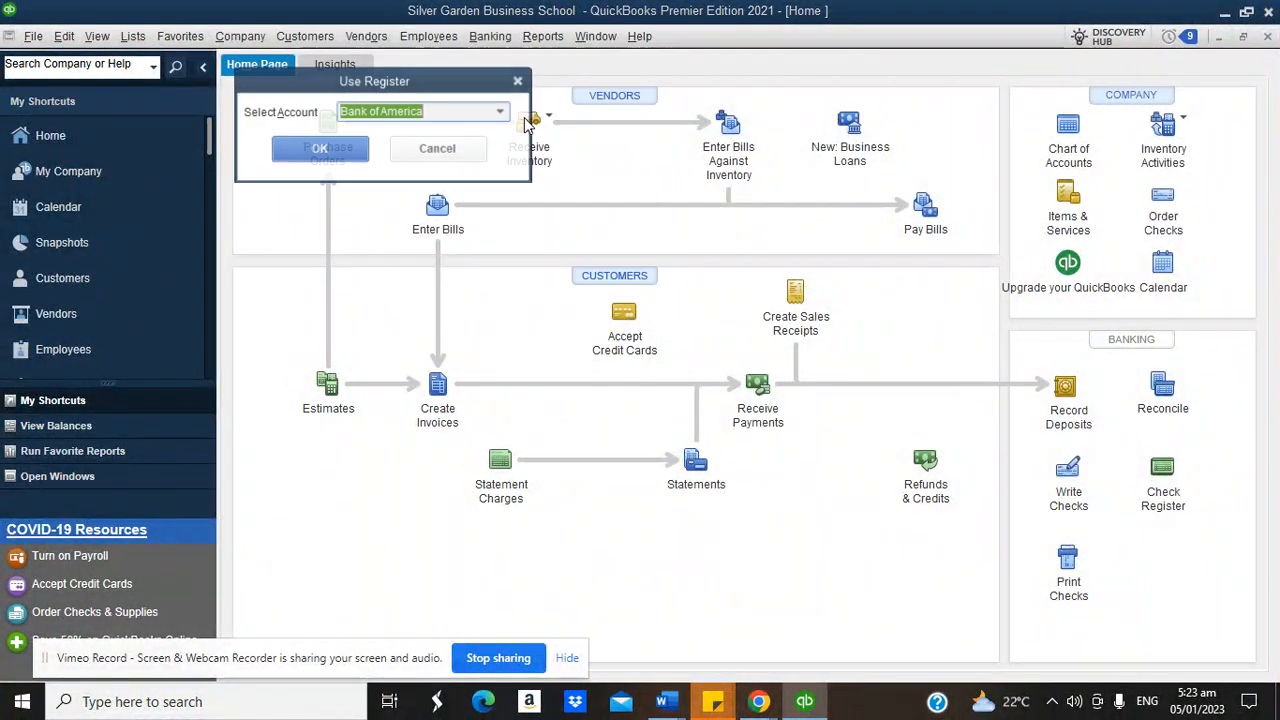
click(503, 111)
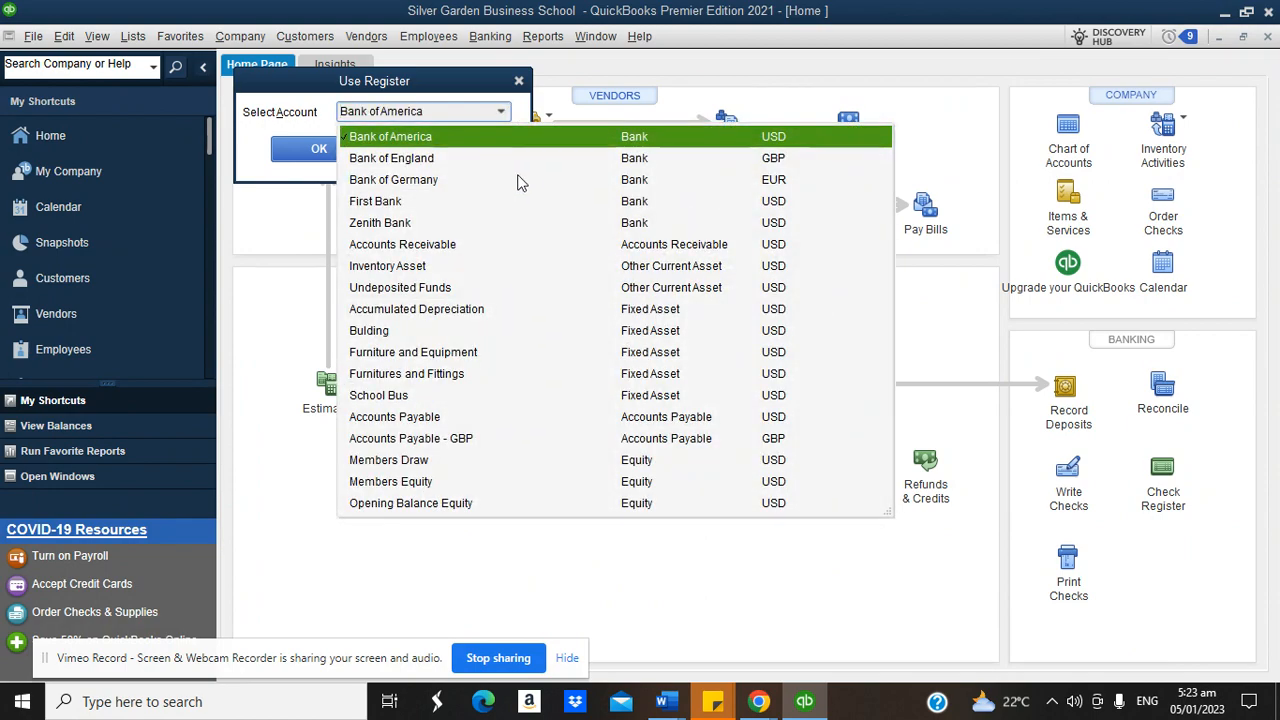
click(494, 158)
click(319, 148)
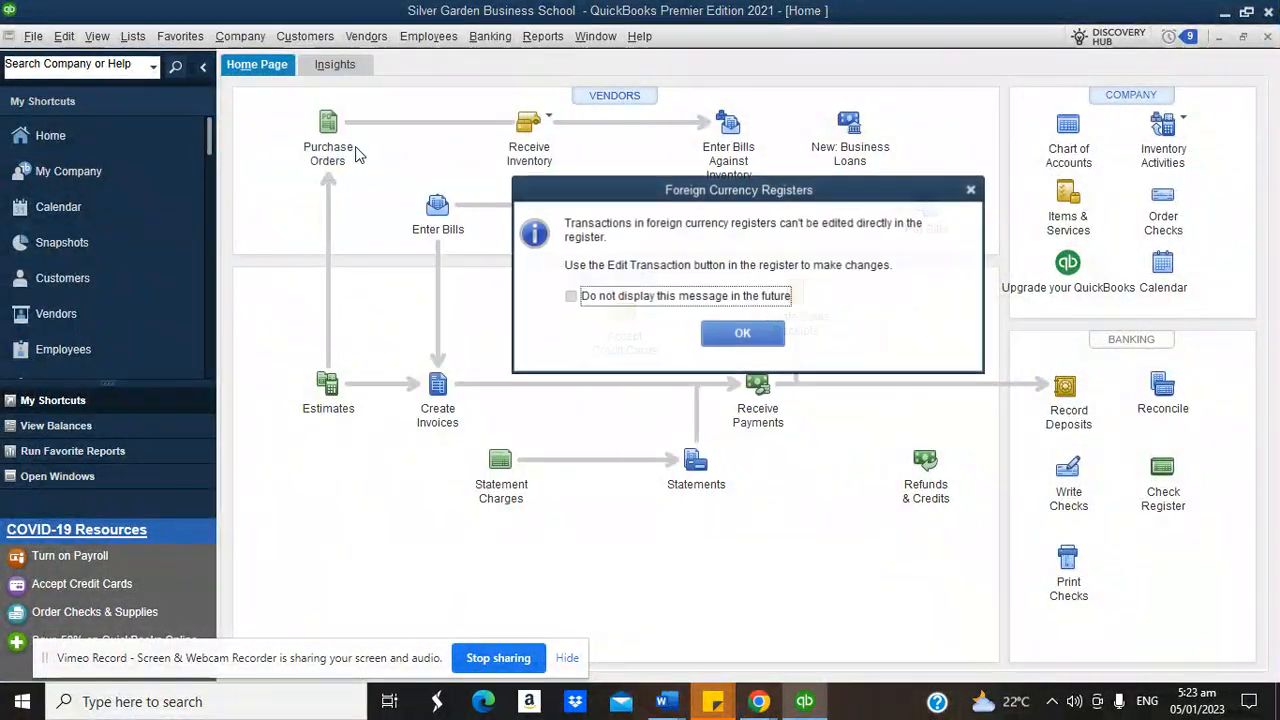
click(752, 338)
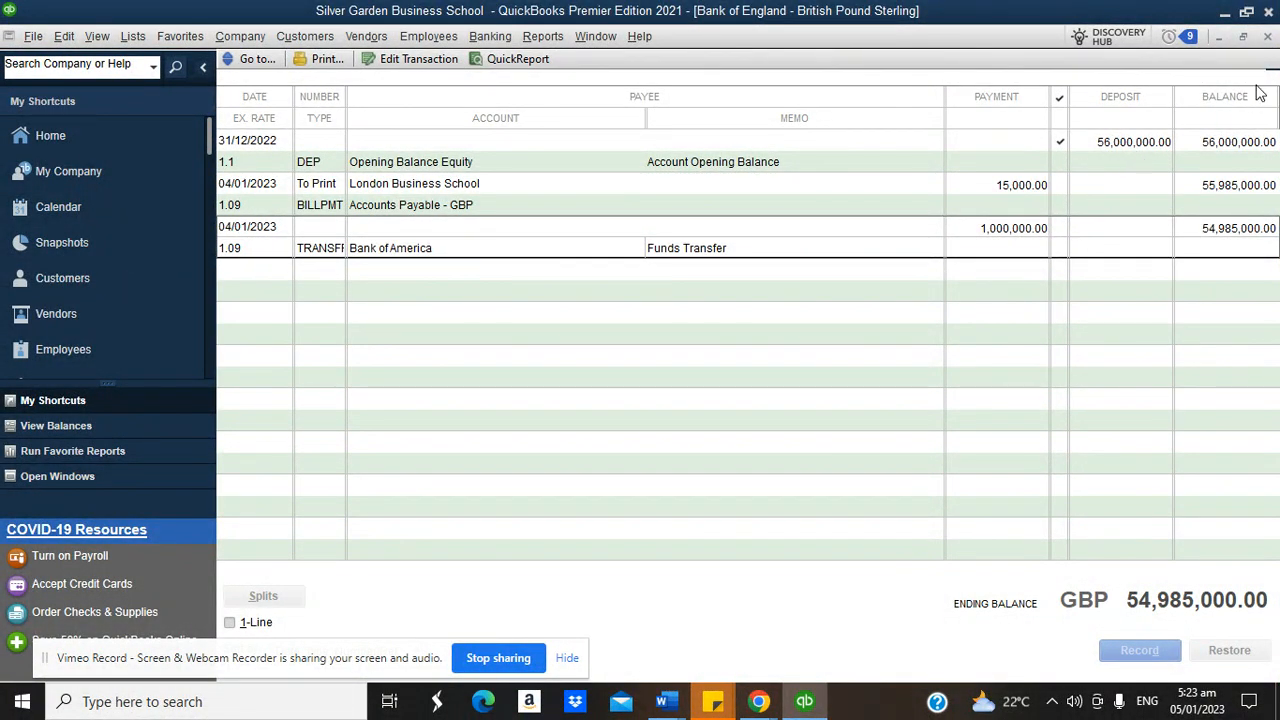
click(1267, 36)
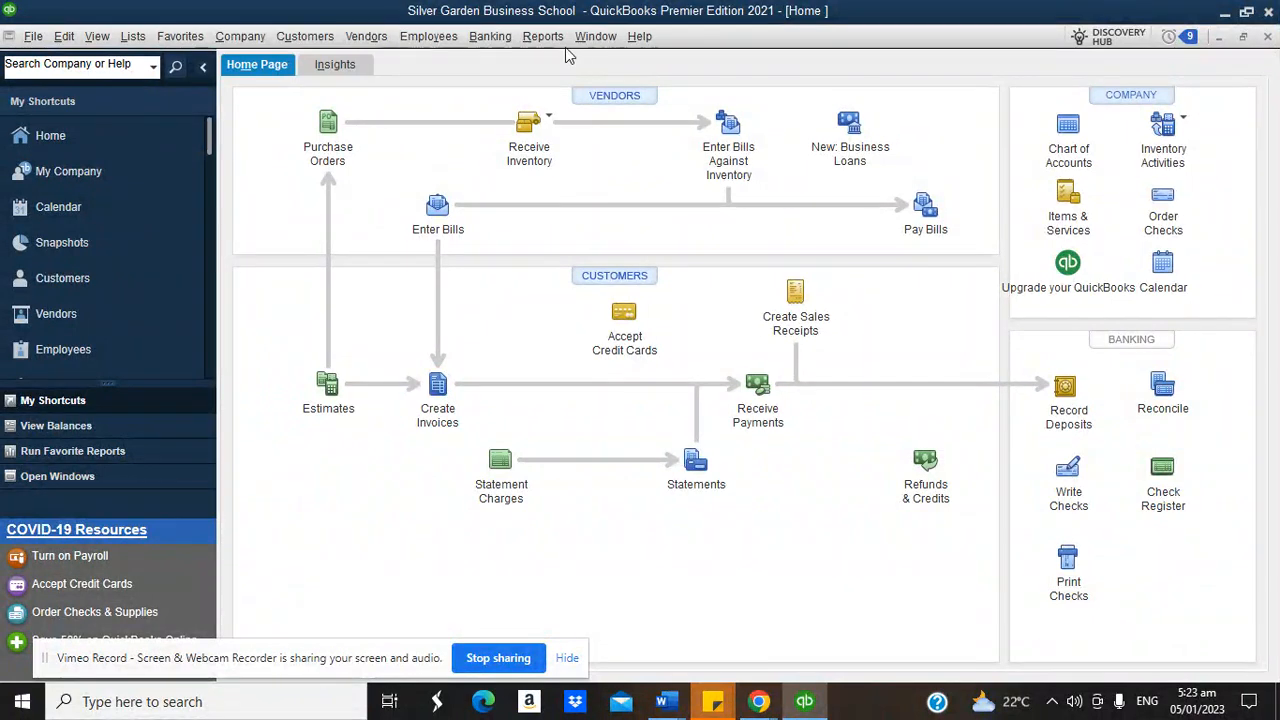
Step: Check the incoming transfer and ending balance in the Bank of America register, and close the register
click(490, 36)
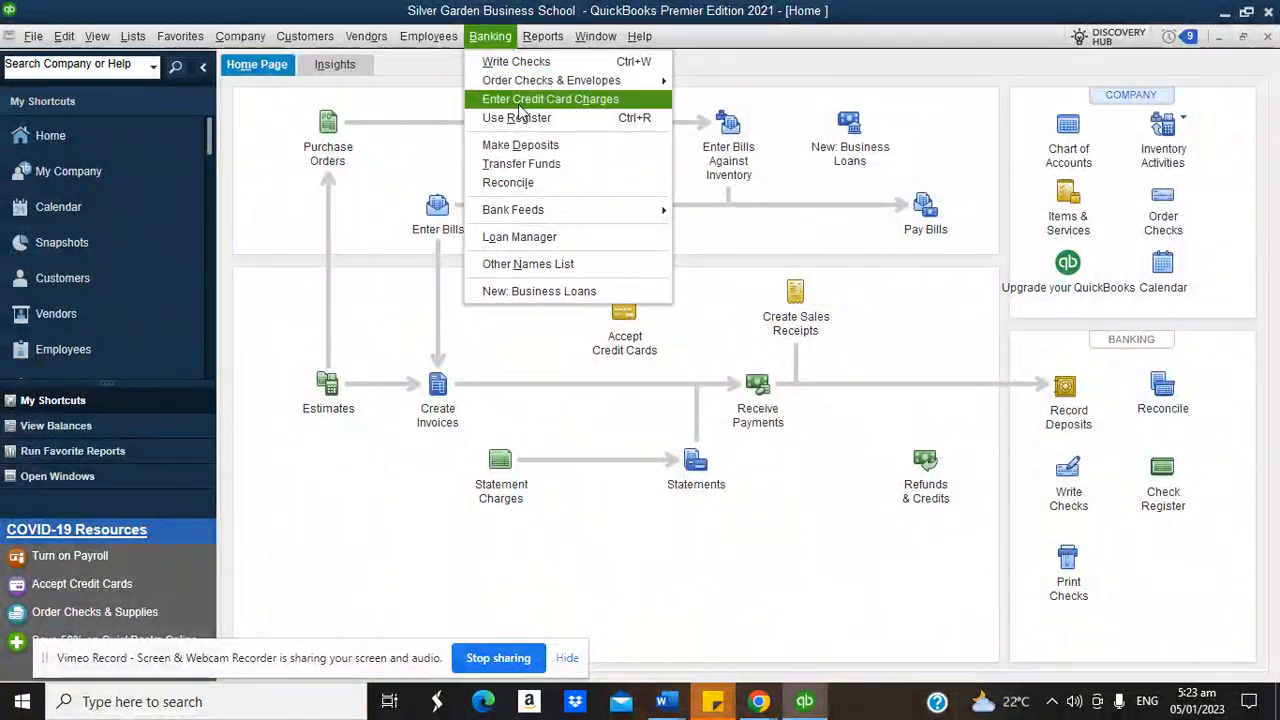
click(517, 118)
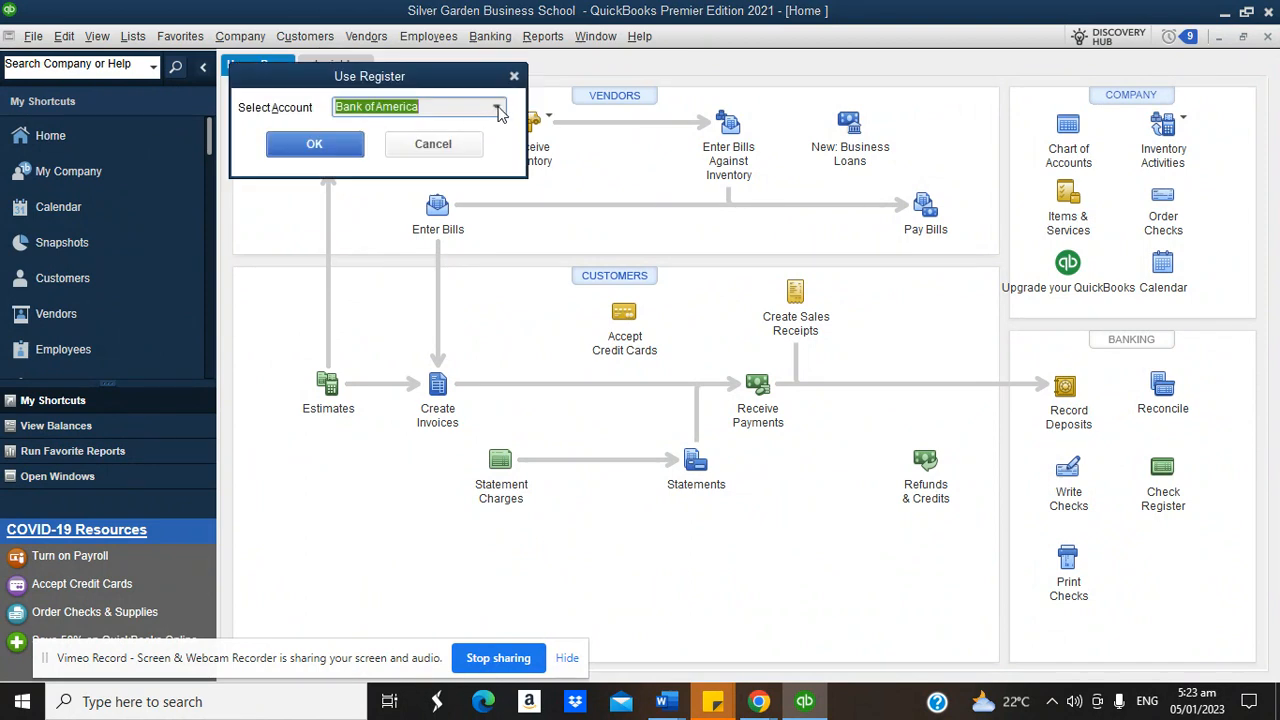
click(344, 140)
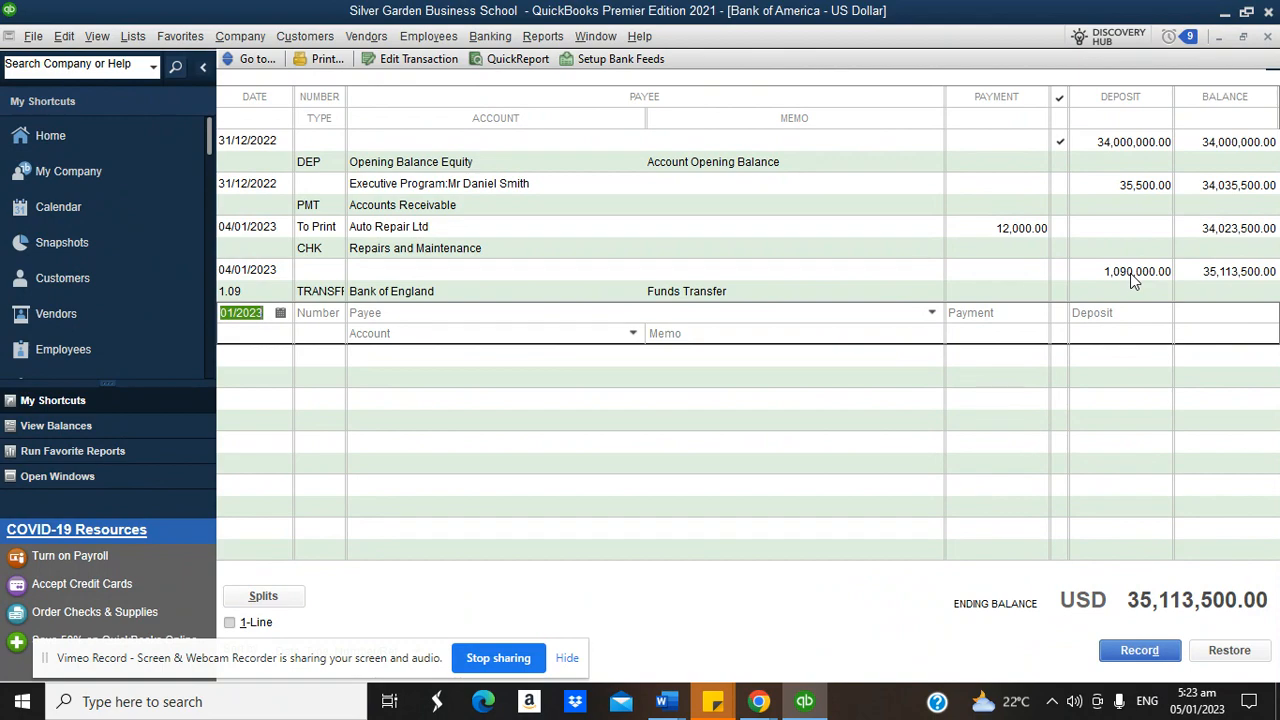
click(1267, 36)
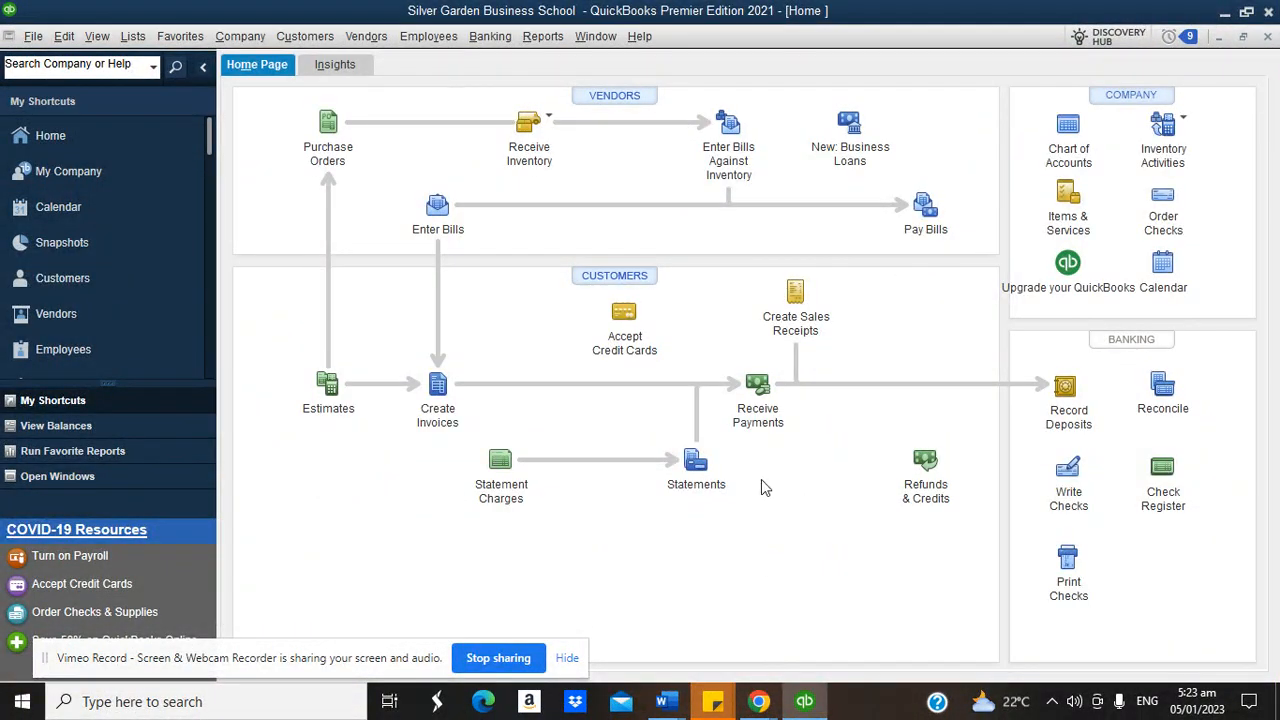
Step: Review income, cost of goods sold and expenses per class in the Profit & Loss by Class report
click(545, 37)
mouse_move(605, 188)
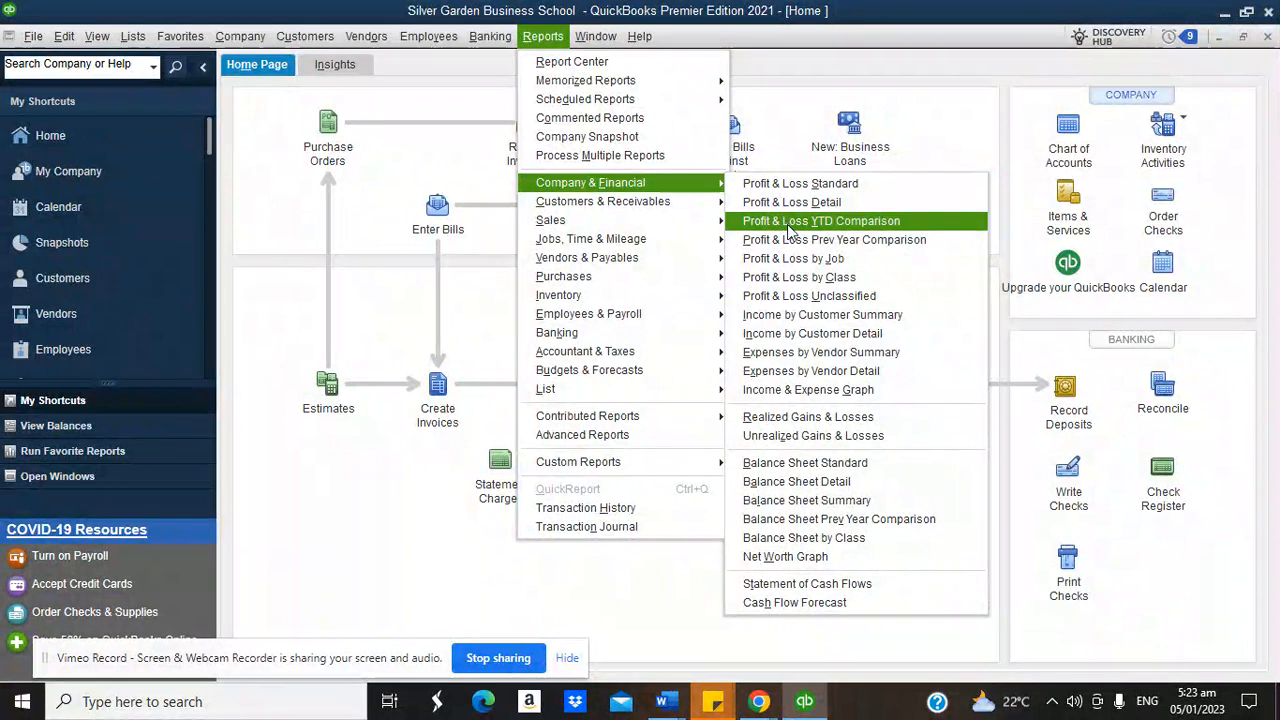
click(800, 277)
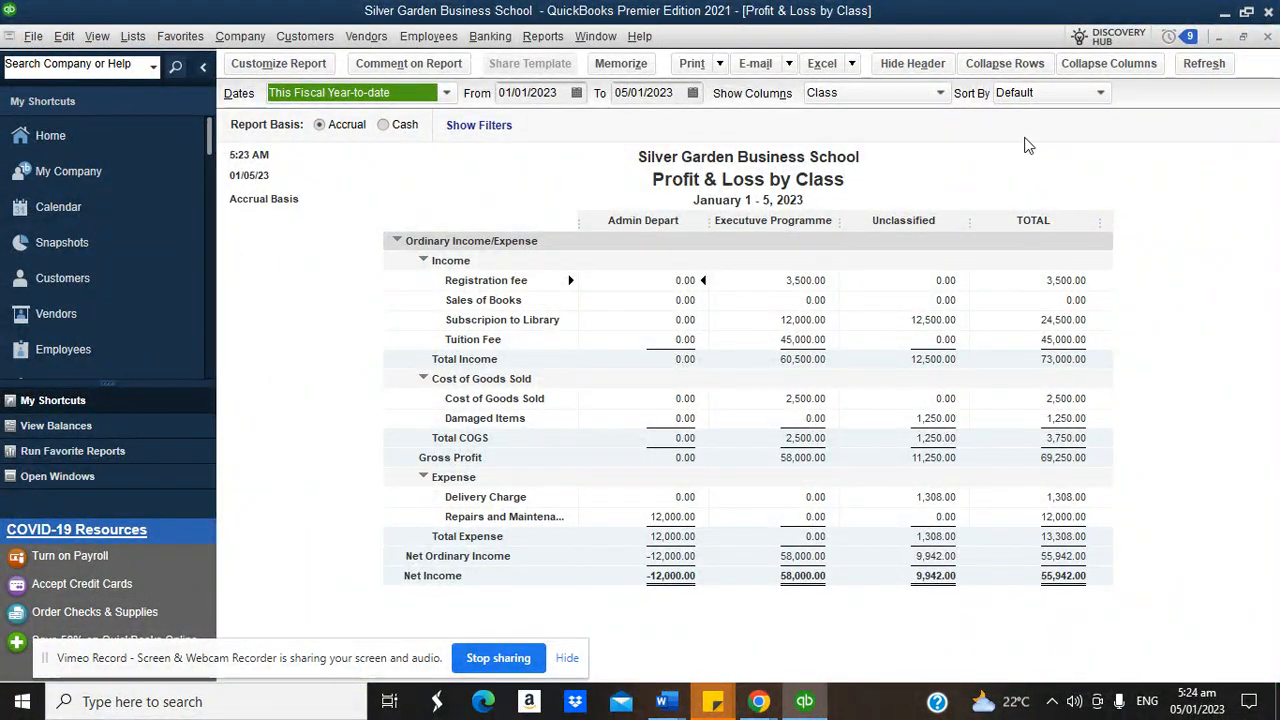
Step: Review the outstanding balances of the students in the Customer Balance Summary report
click(542, 36)
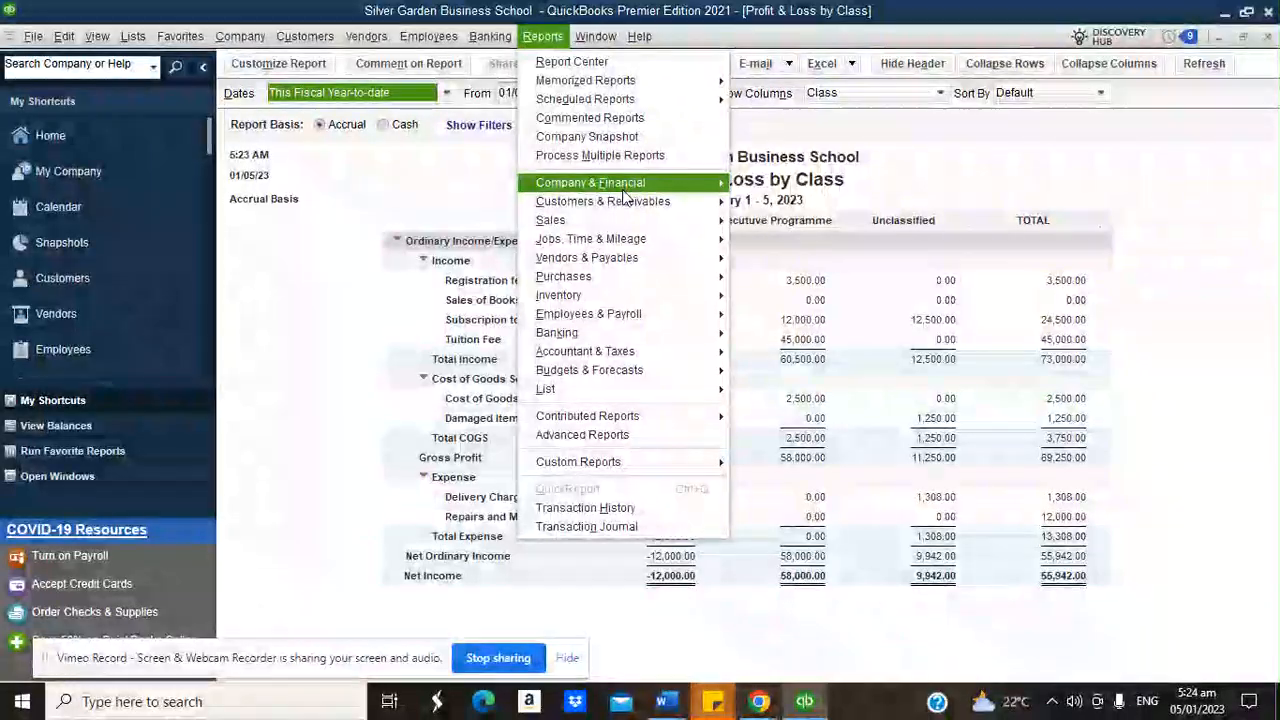
mouse_move(630, 205)
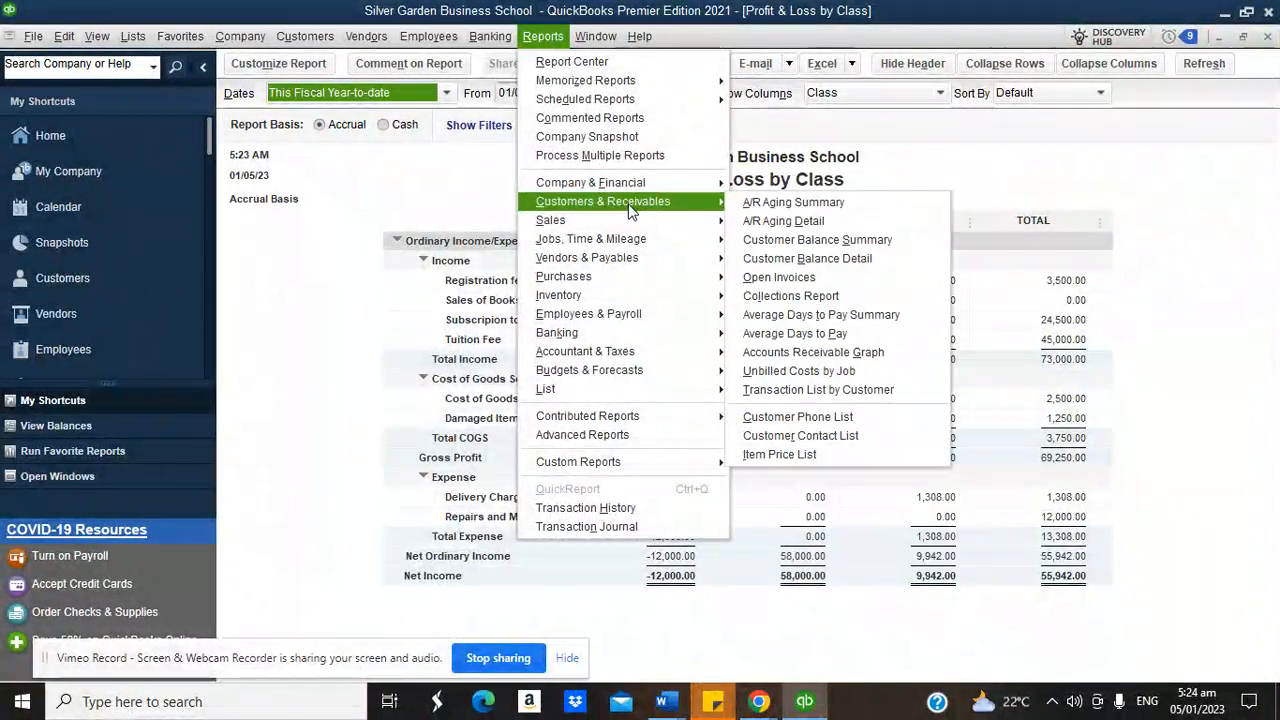
click(797, 241)
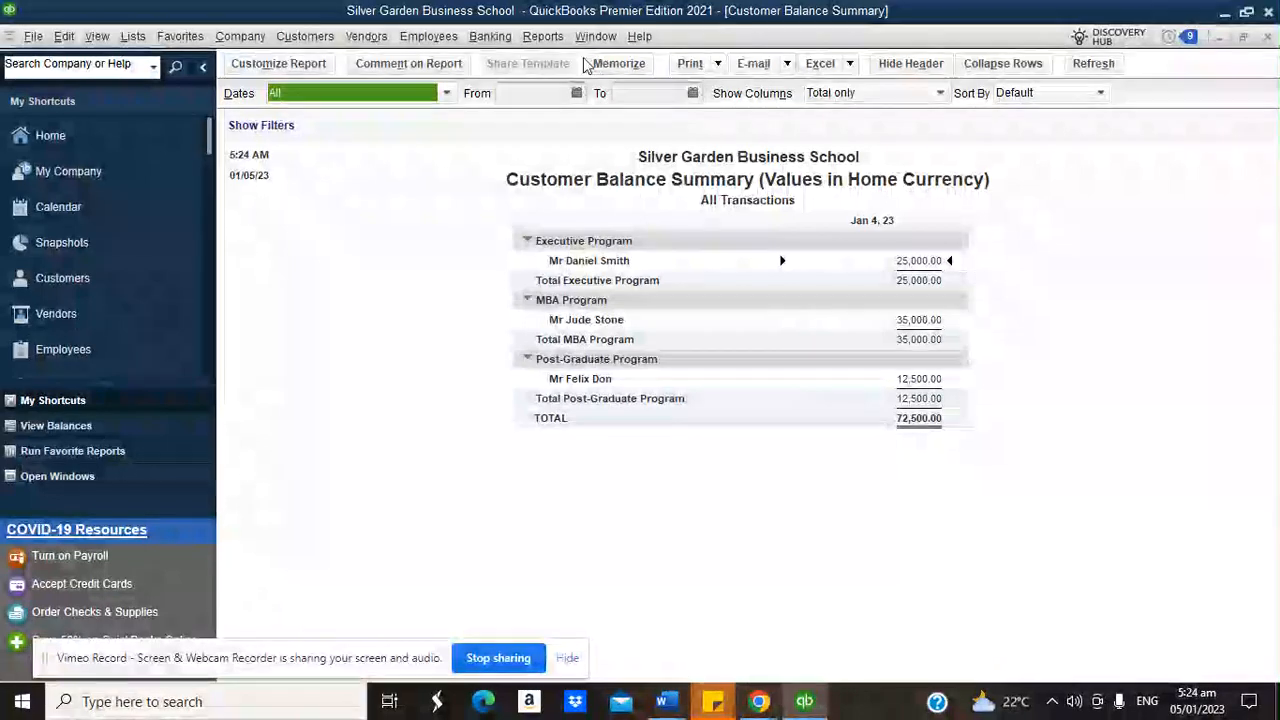
Step: Review the assets assigned to each class in the Balance Sheet by Class report
click(542, 36)
mouse_move(648, 210)
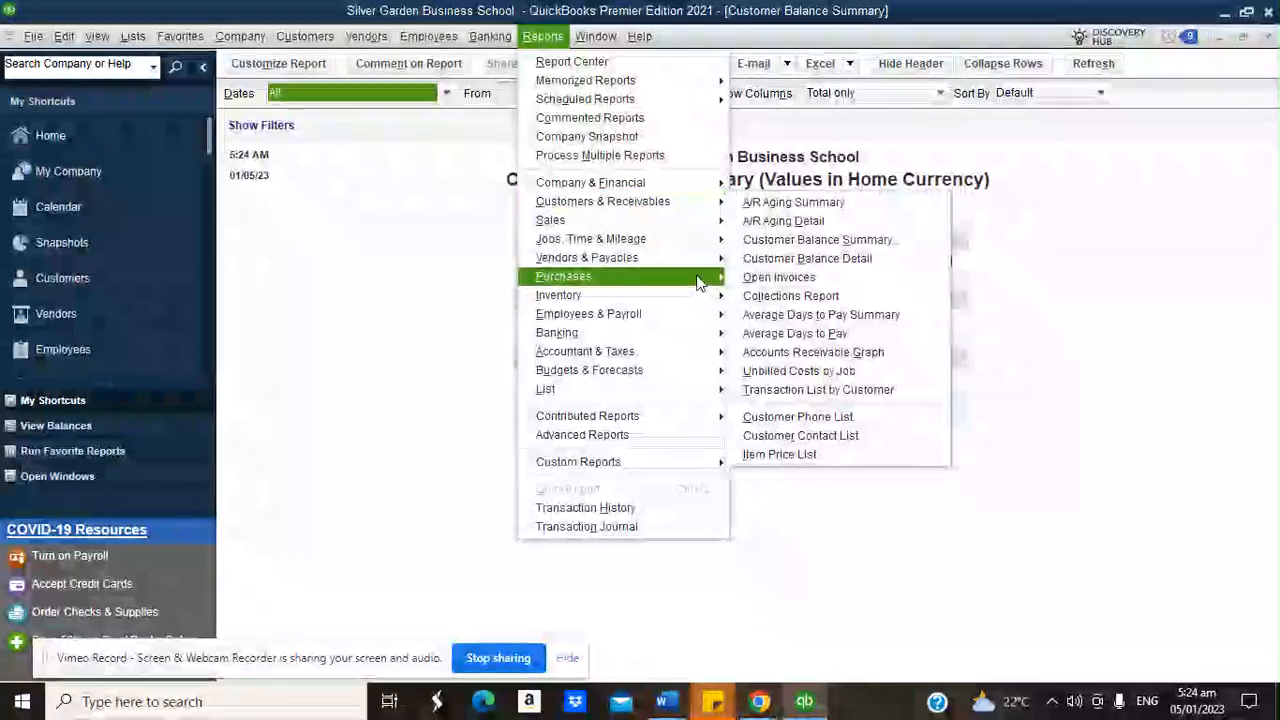
mouse_move(690, 257)
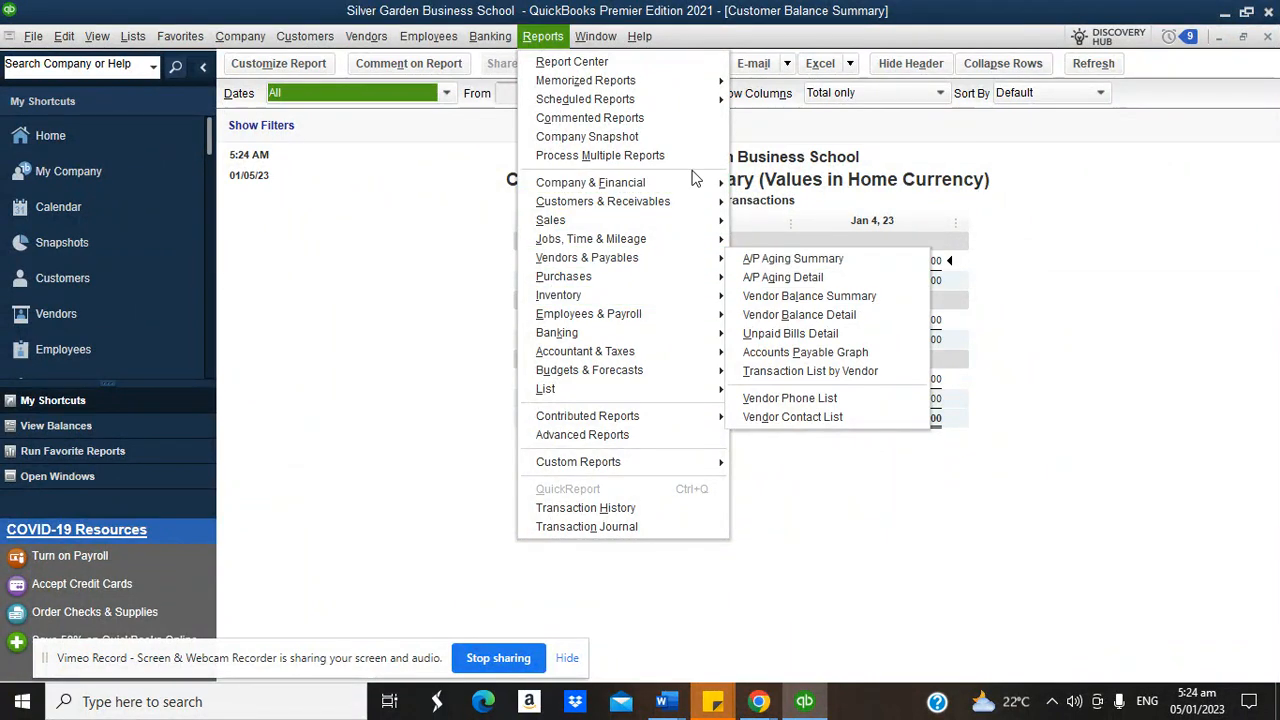
mouse_move(695, 182)
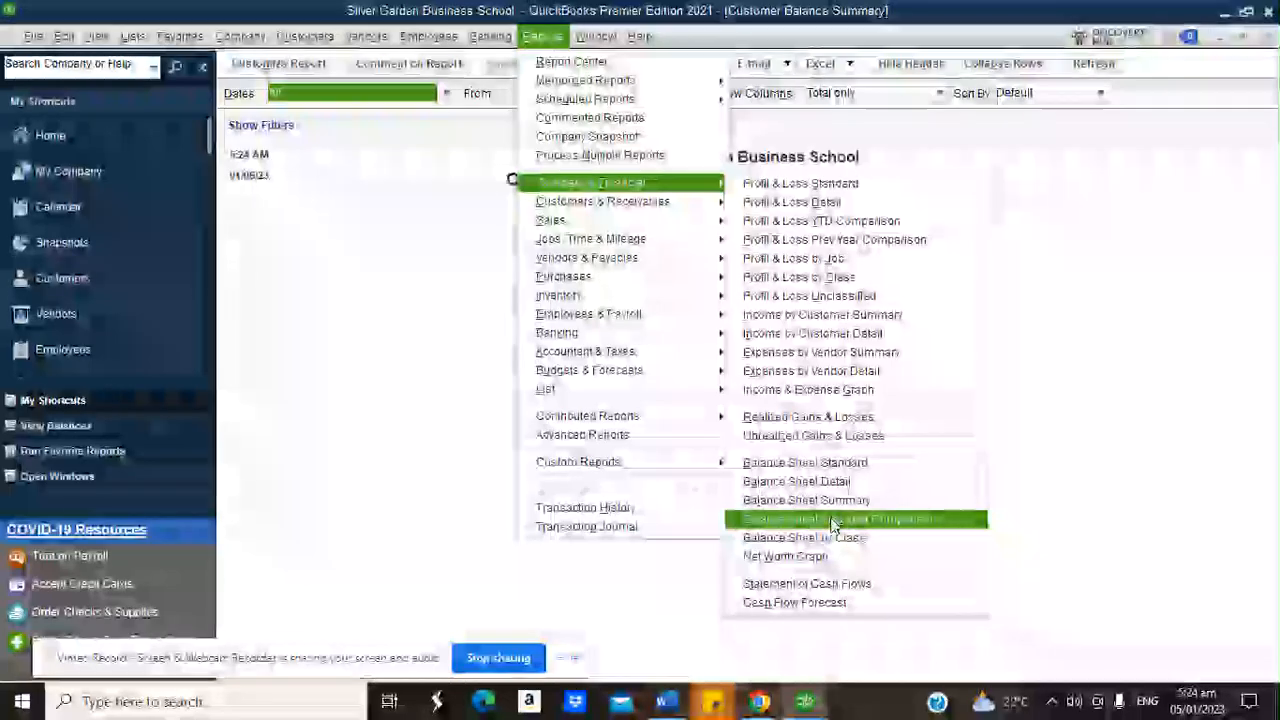
click(832, 539)
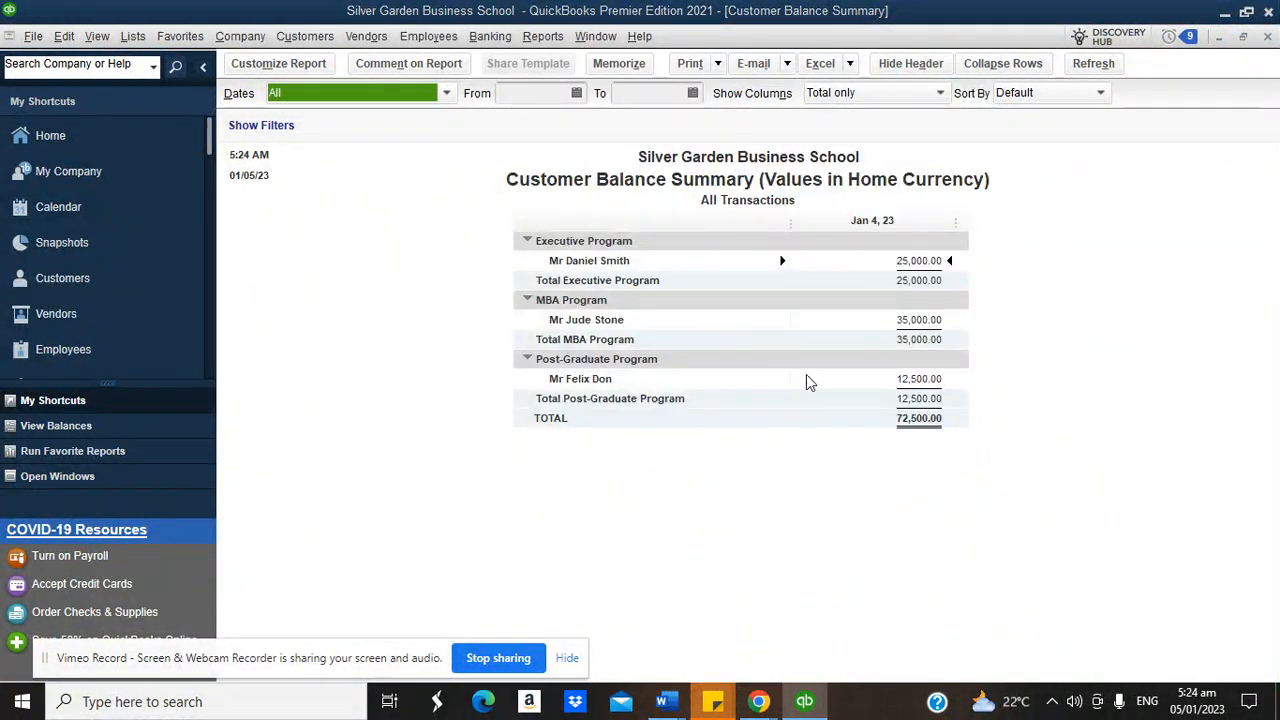
click(752, 380)
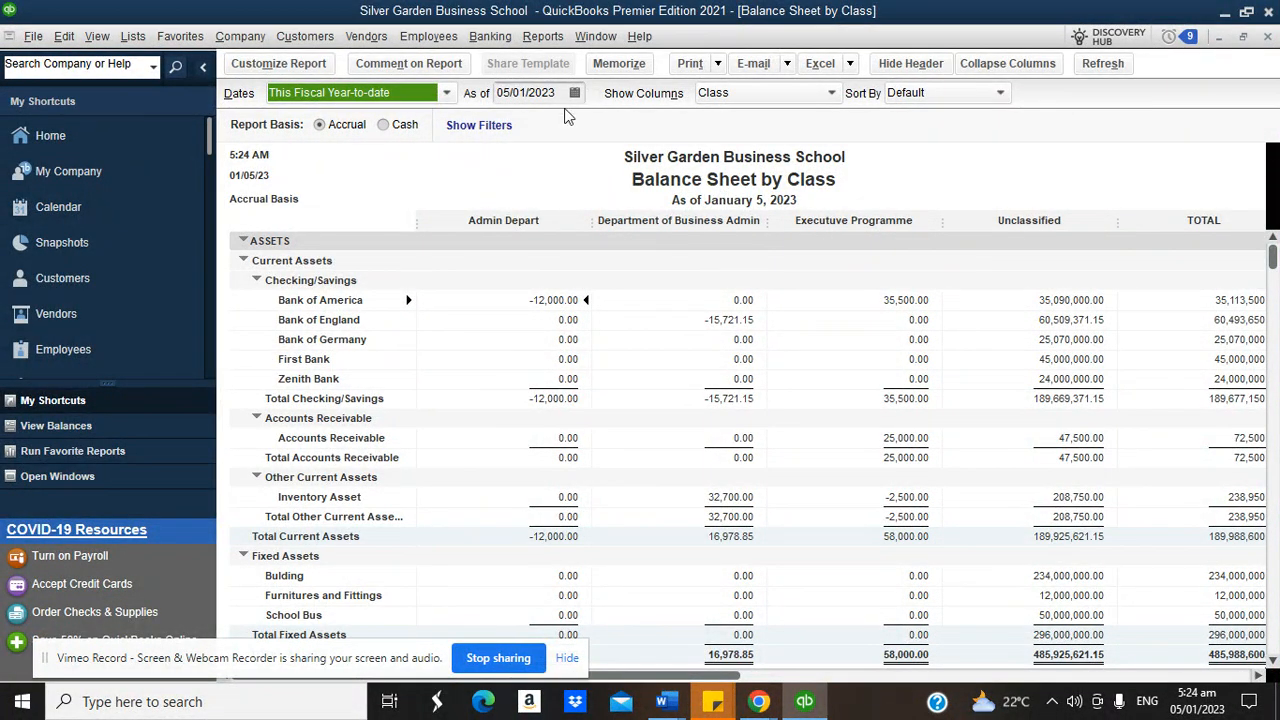
Step: Examine the assets, liabilities and equity in the standard Balance Sheet report
click(490, 36)
mouse_move(563, 43)
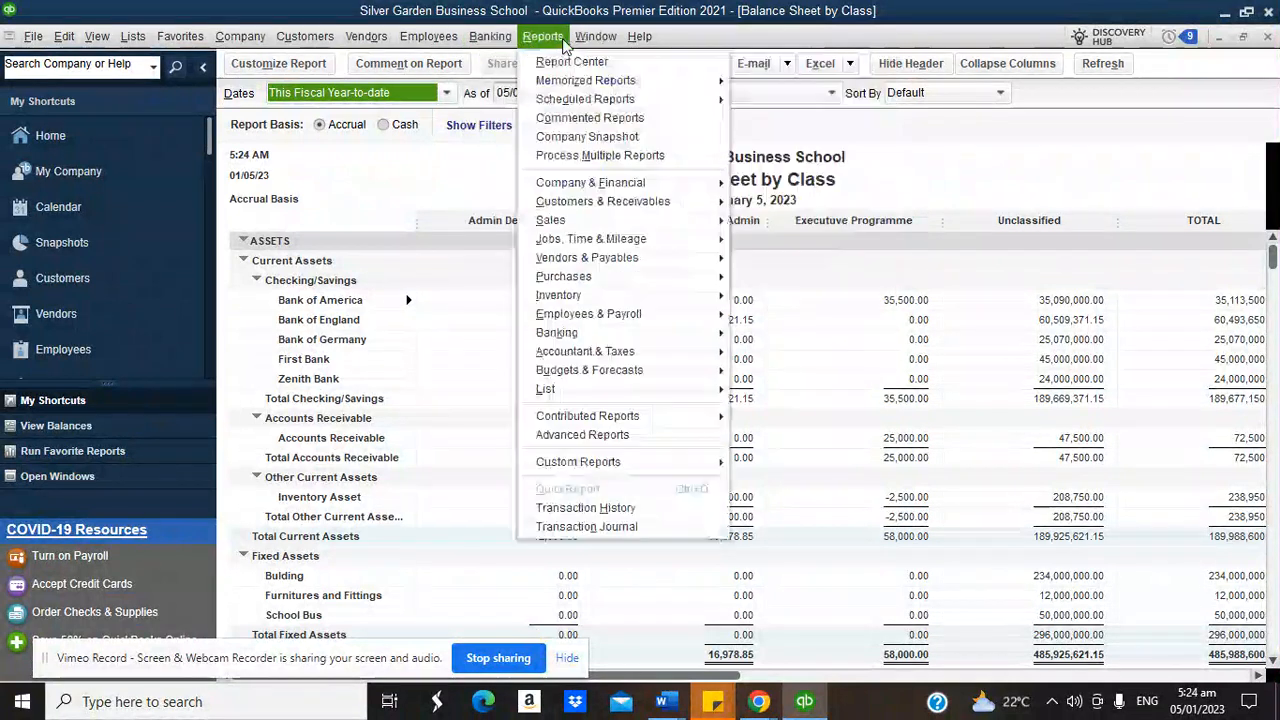
mouse_move(640, 182)
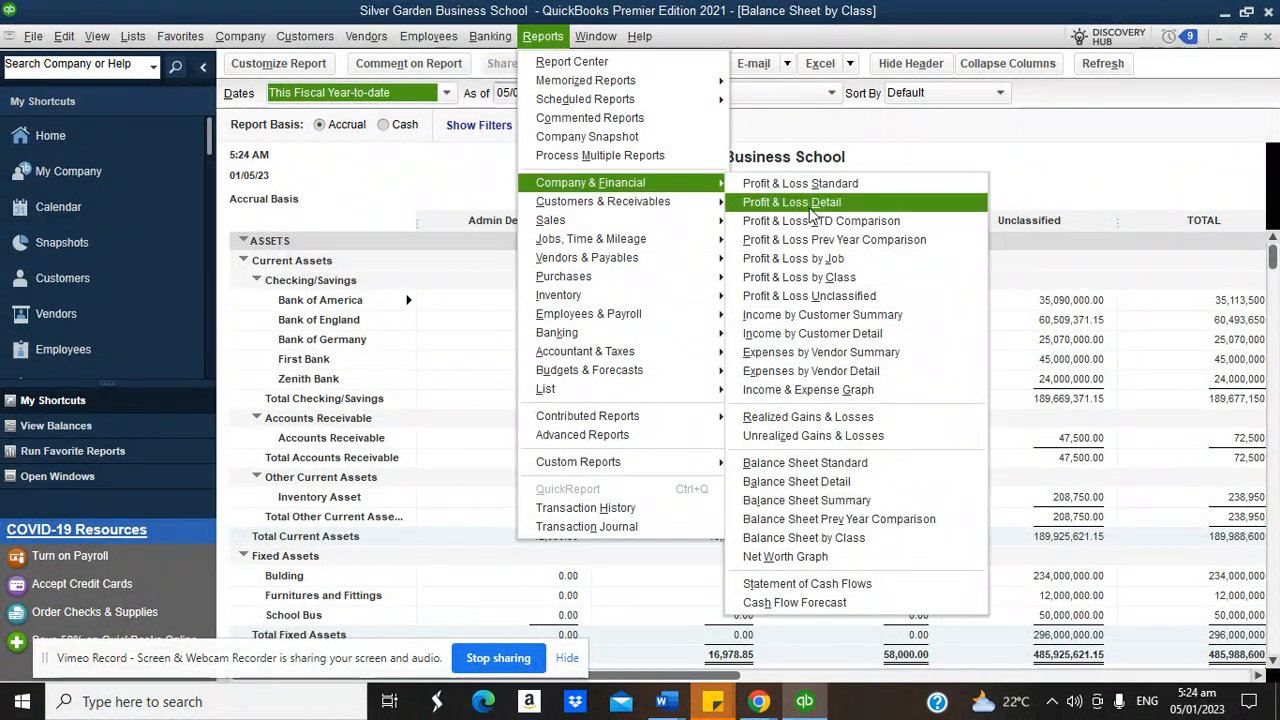
click(810, 462)
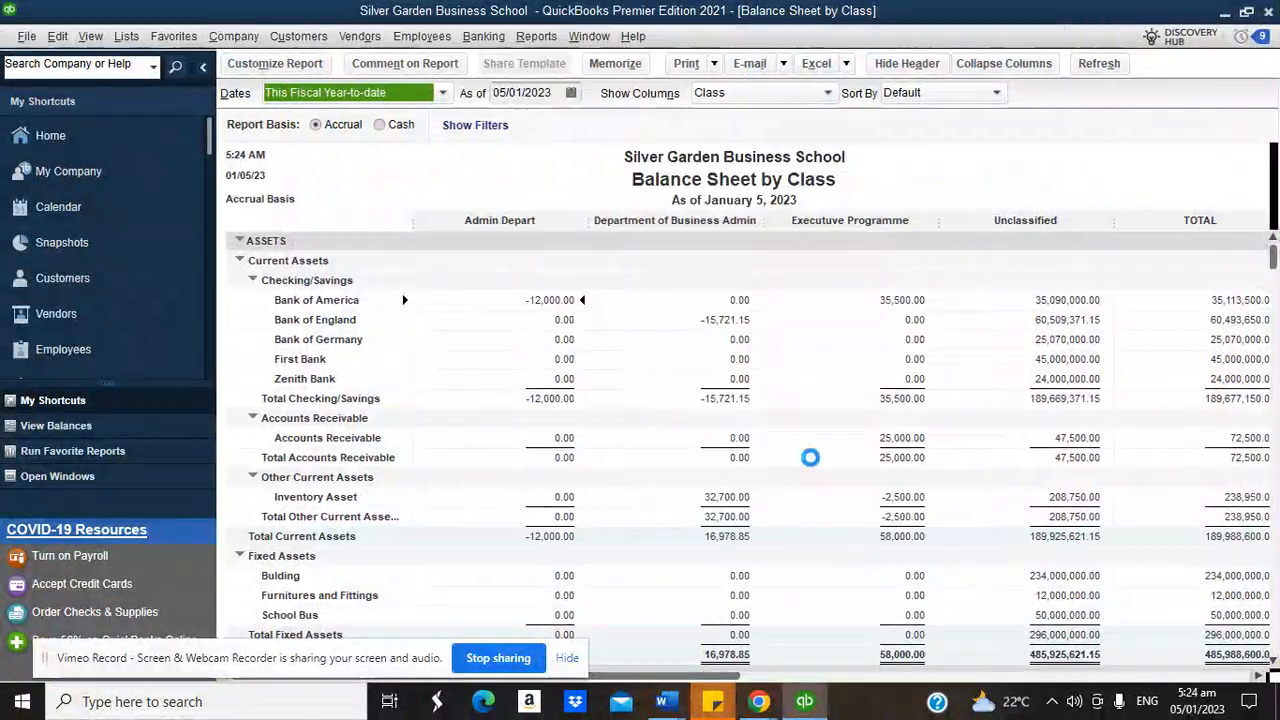
drag(1271, 263, 1271, 548)
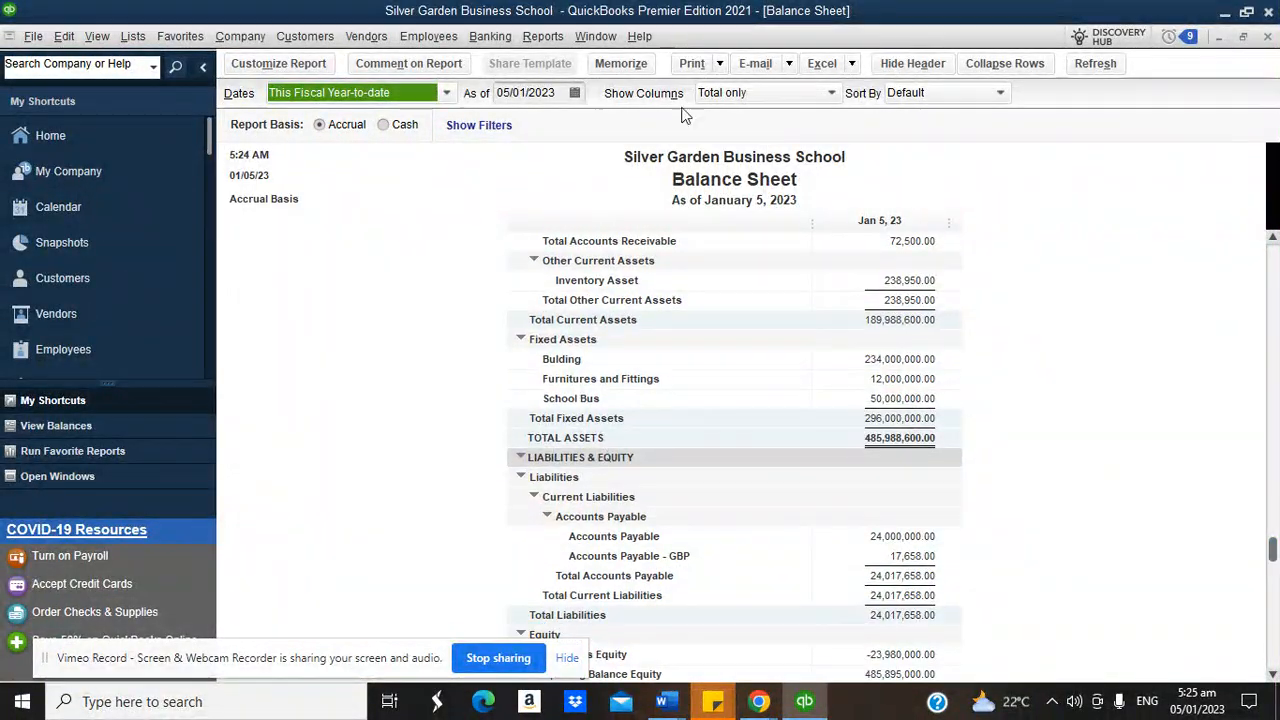
Step: Review the Statement of Cash Flows report, and return to the home page
click(545, 37)
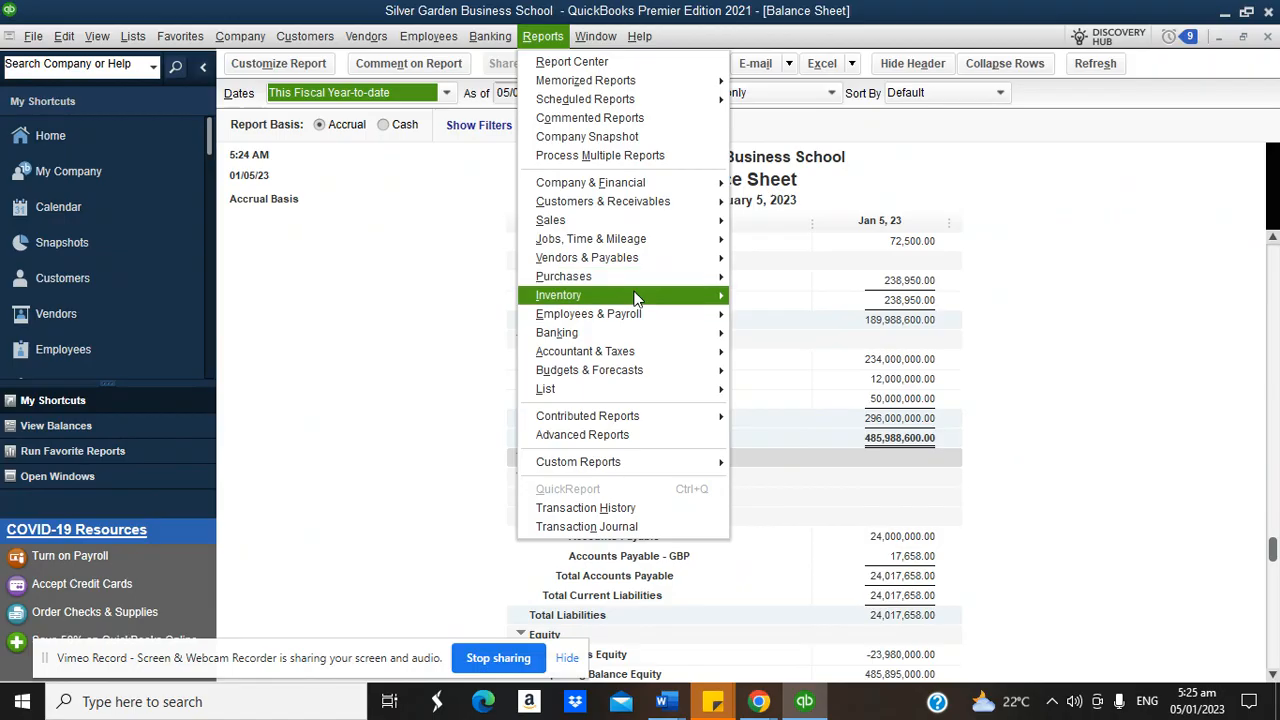
mouse_move(643, 183)
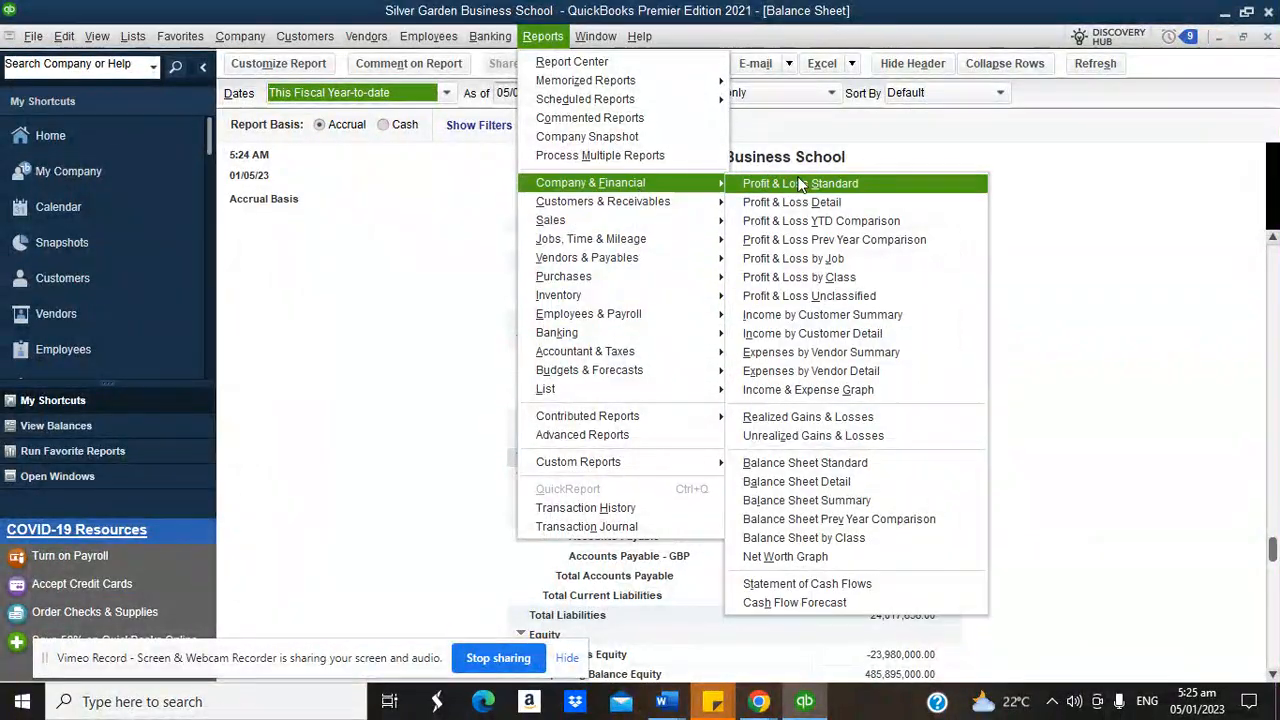
click(842, 586)
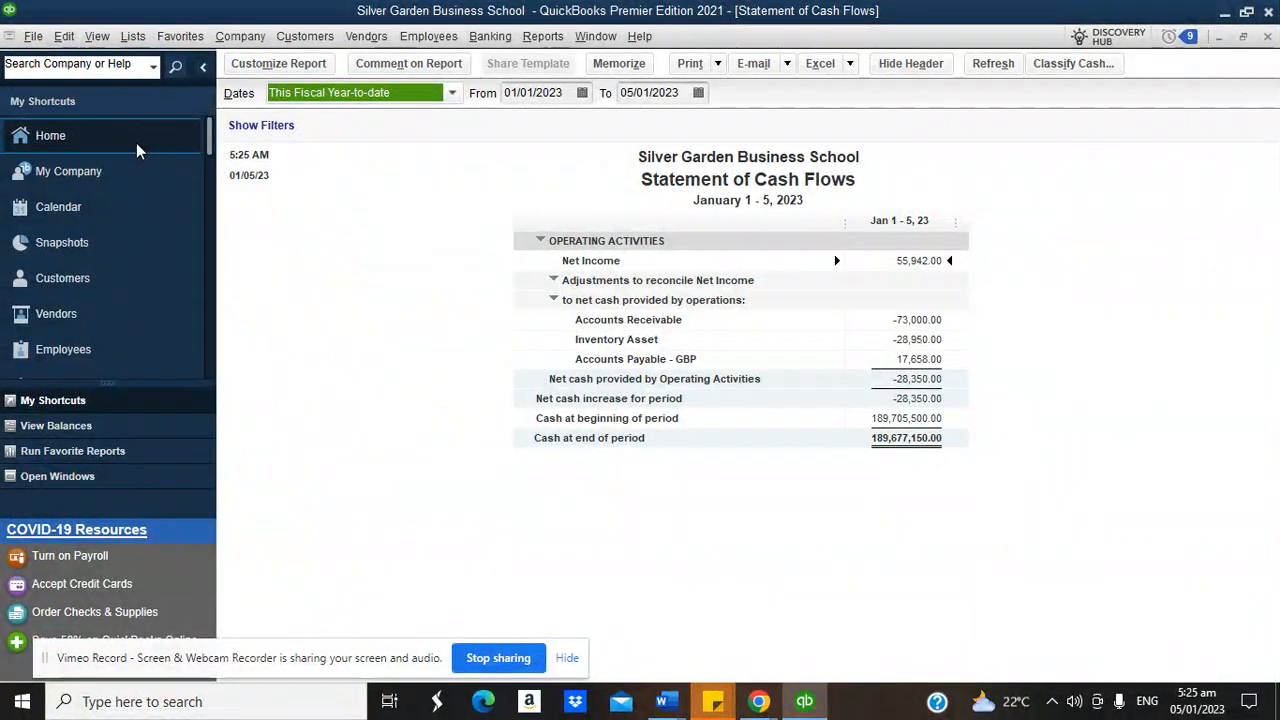
click(136, 143)
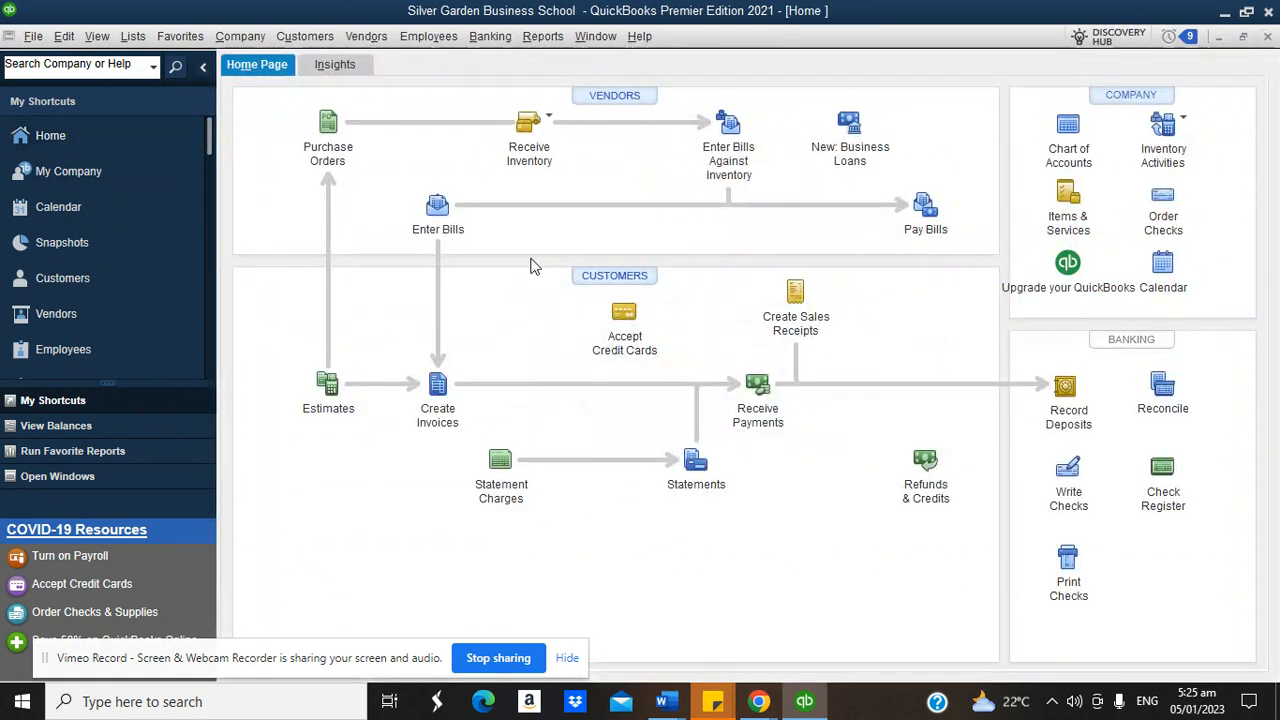